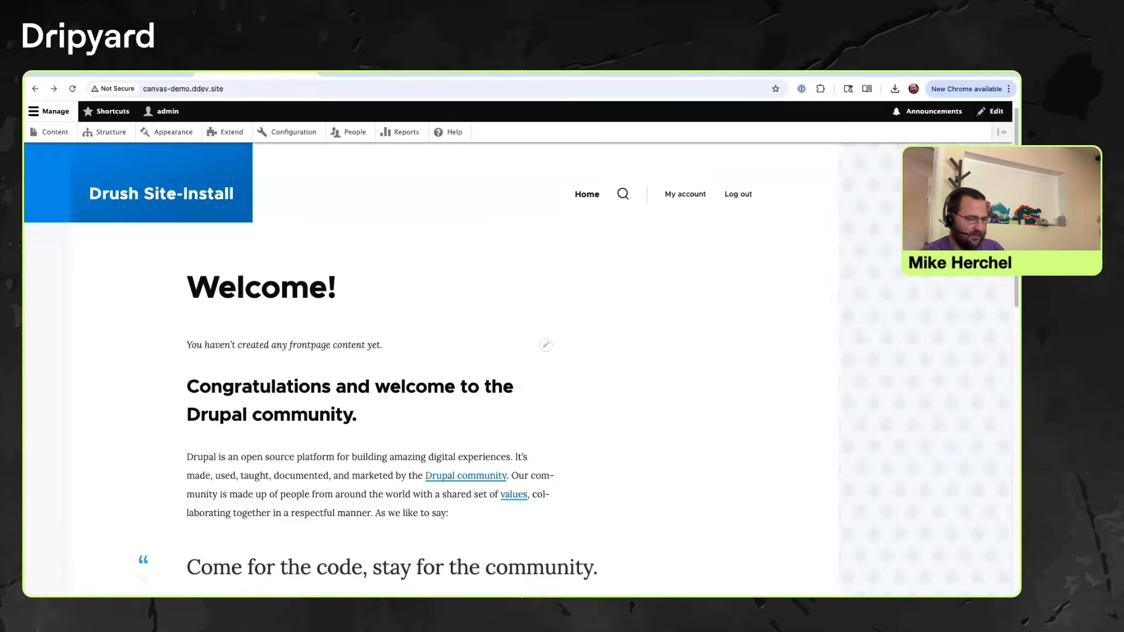
Look through the site's default Welcome front page, including the Get Started and Next Steps sections.
scroll(518, 369, "down", 10)
scroll(519, 368, "up", 10)
scroll(519, 369, "down", 10)
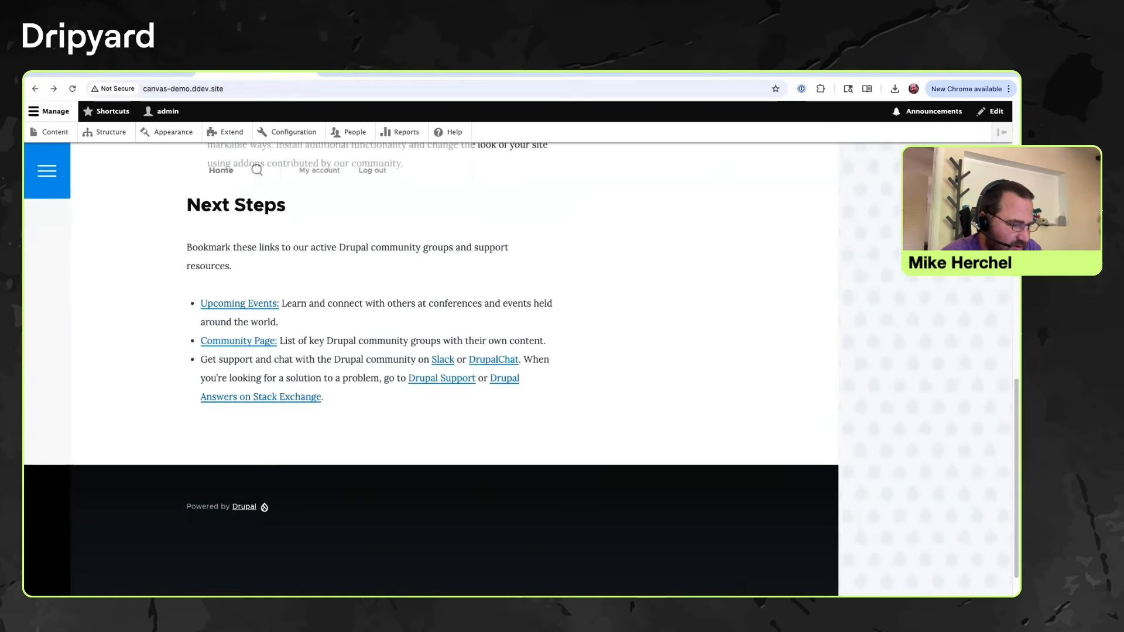
scroll(518, 369, "up", 10)
scroll(518, 369, "down", 10)
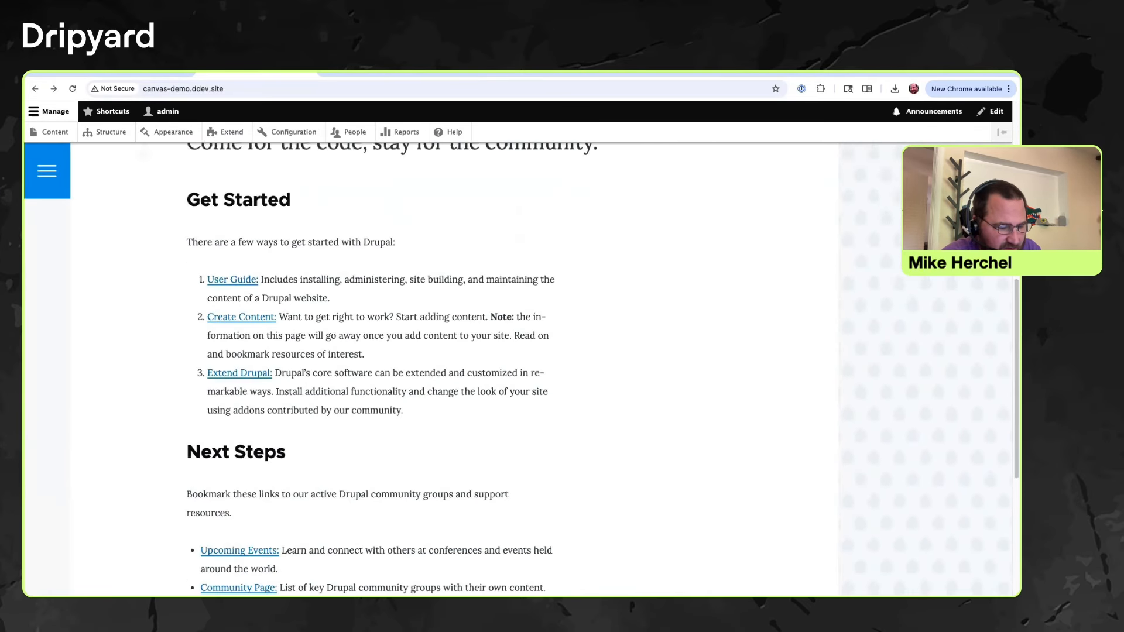
scroll(519, 369, "up", 10)
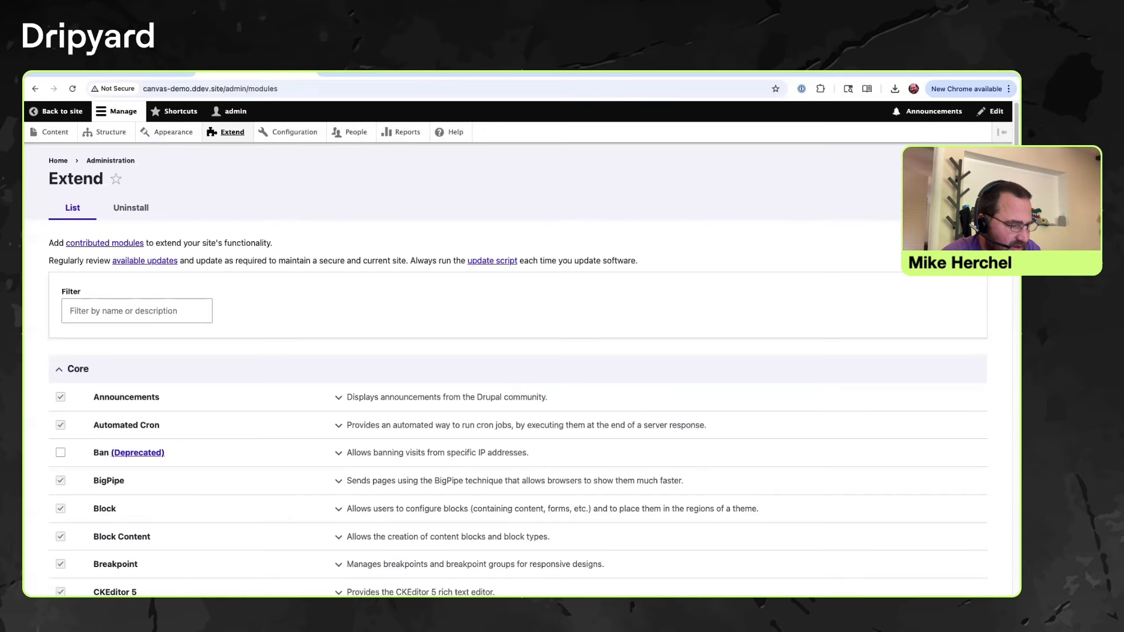
Filter the site's module list by "nav" and select the core Navigation module for installation.
scroll(519, 368, "down", 10)
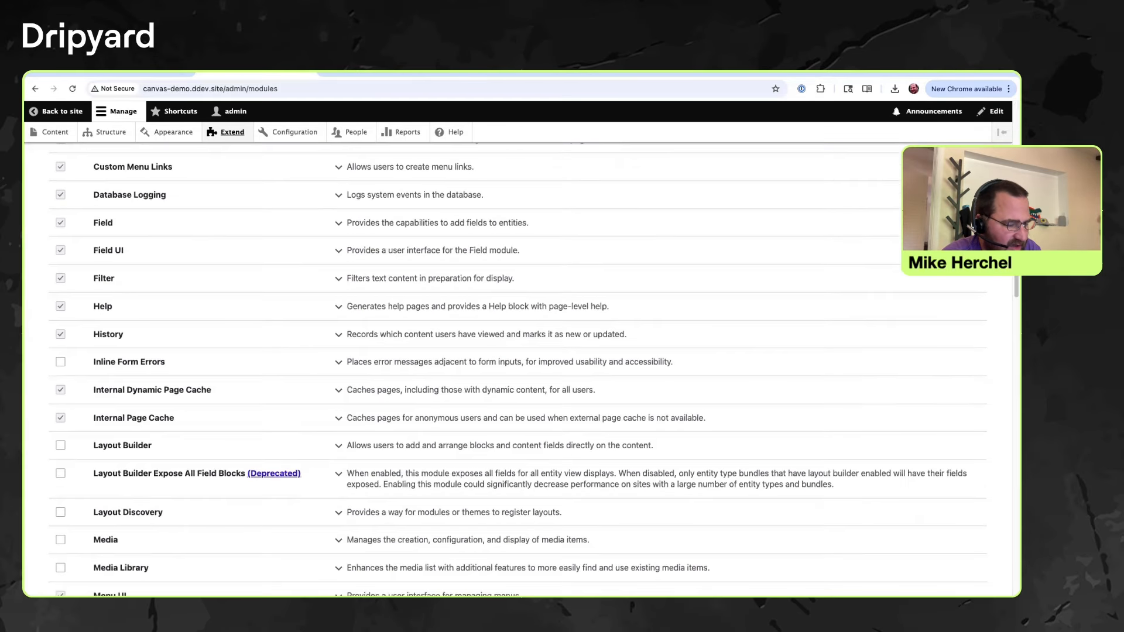
scroll(518, 368, "up", 10)
left_click(137, 311)
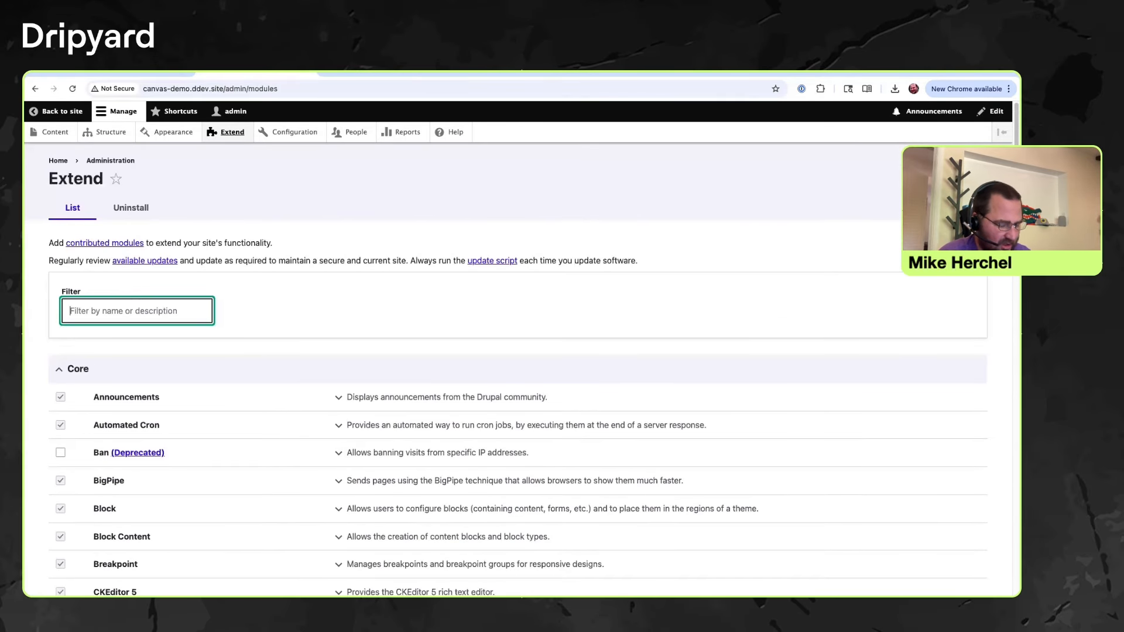
type("nav")
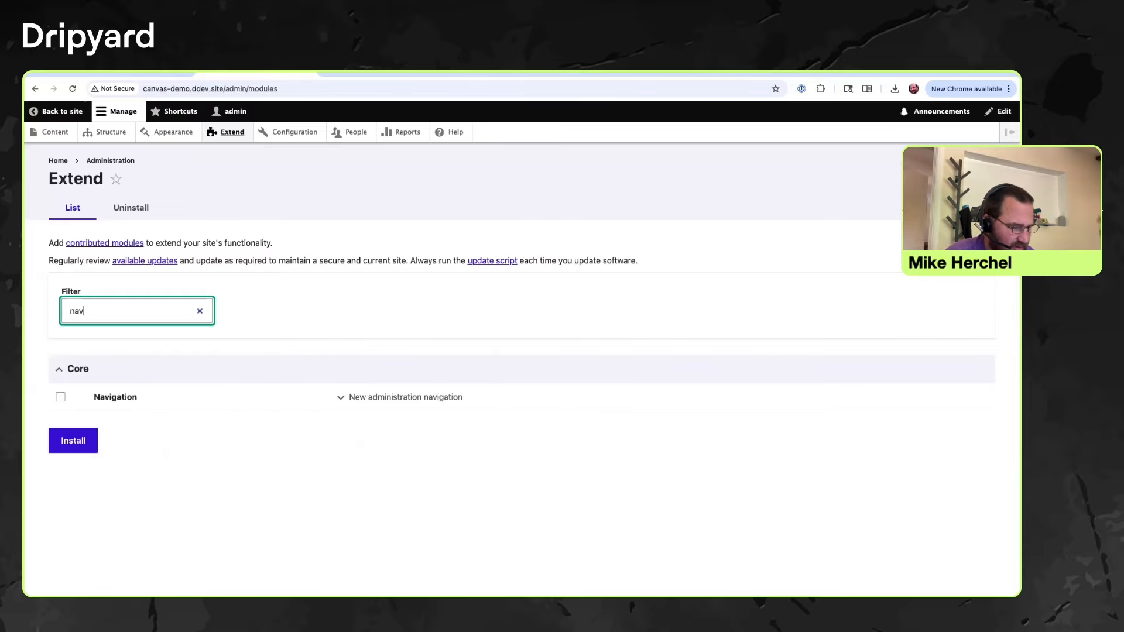
left_click(60, 397)
Filter the modules by "can", select Drupal Canvas as well, and install the selected modules.
double_click(76, 310)
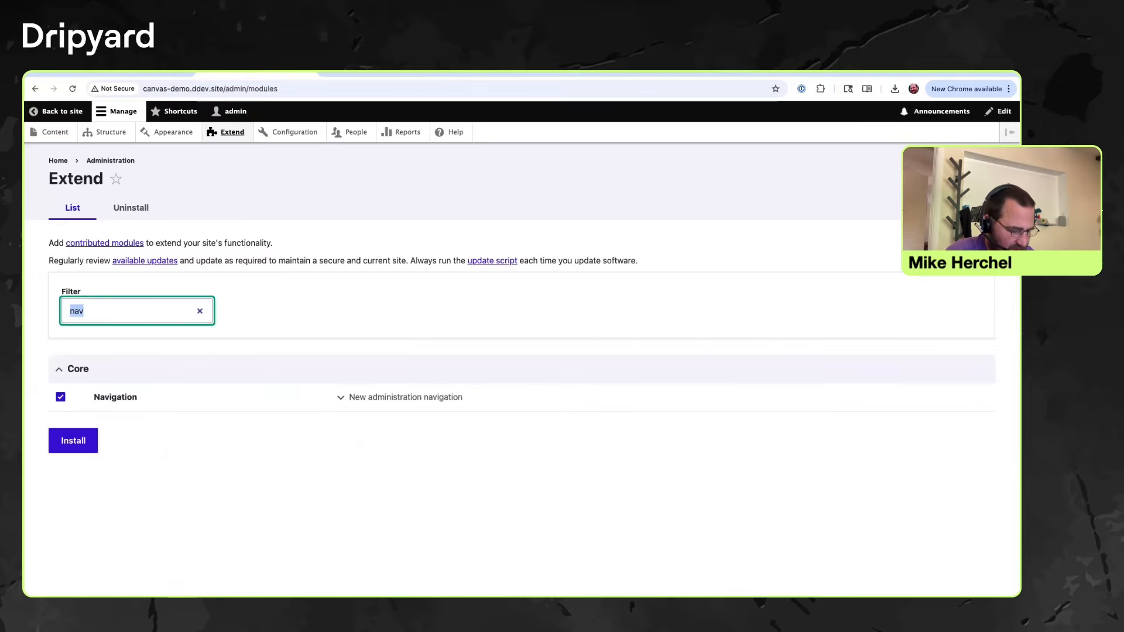
type("can")
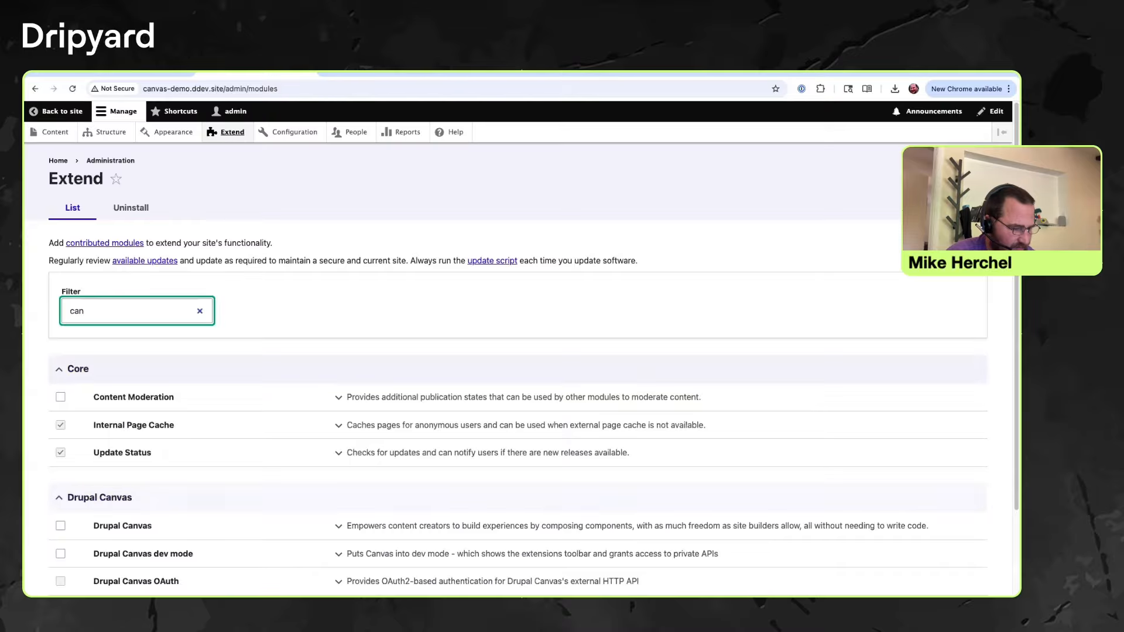
left_click(123, 526)
scroll(521, 351, "down", 4)
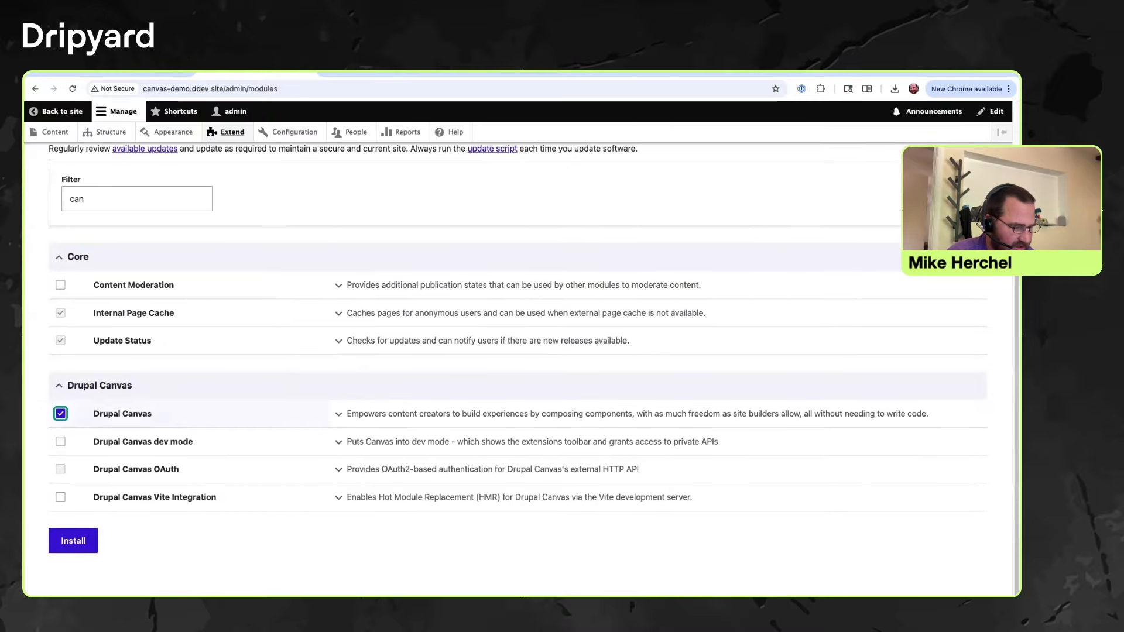
left_click(70, 539)
left_click(79, 343)
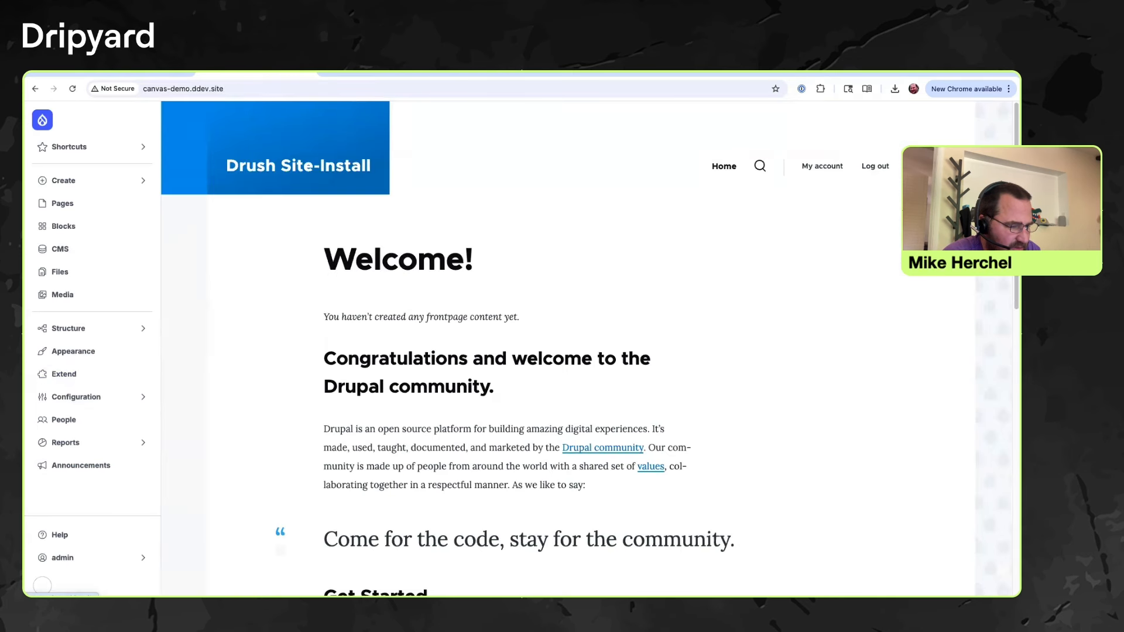
Install the Neonbyte theme from the site's uninstalled themes and set it as default.
left_click(92, 351)
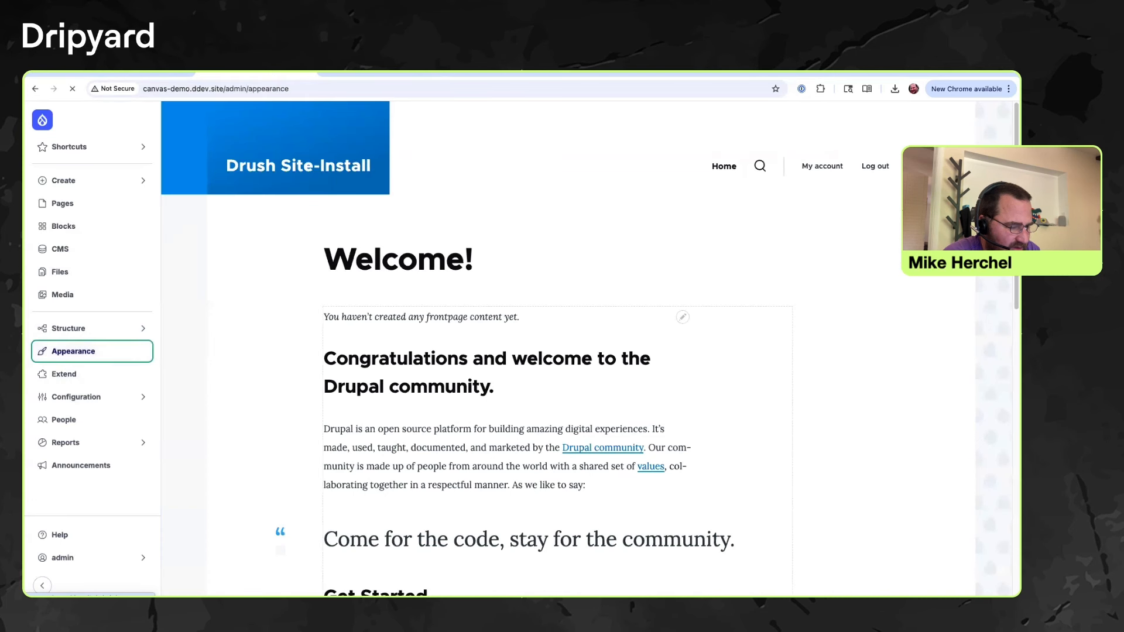
scroll(717, 337, "down", 6)
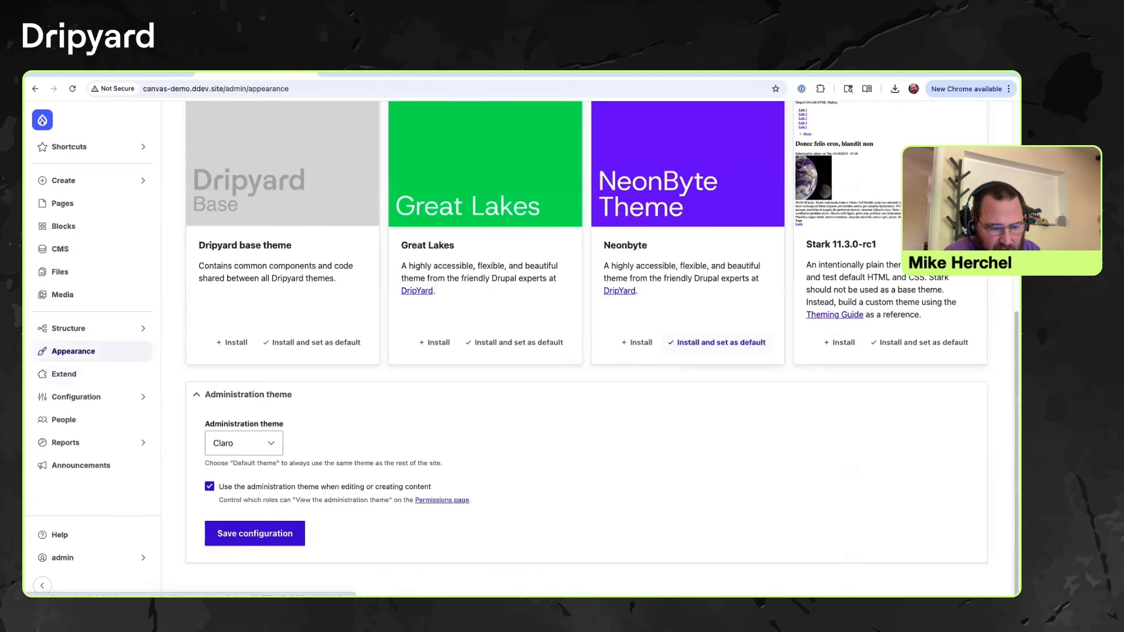
left_click(719, 344)
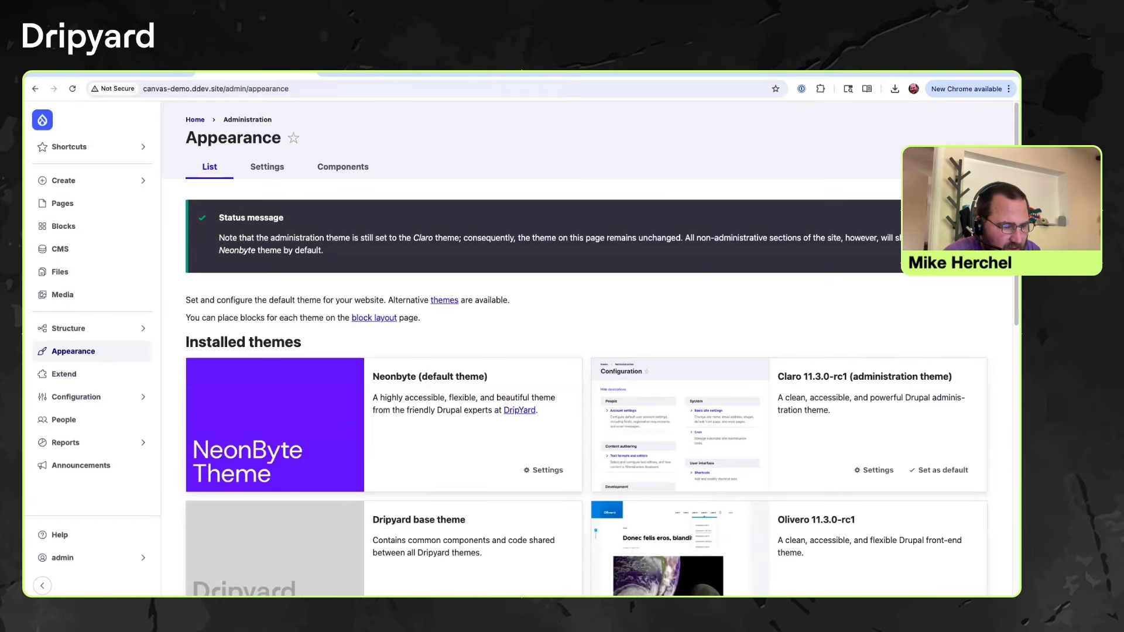
Check how the site's front page looks from header to footer in the Neonbyte theme.
left_click(195, 119)
scroll(587, 351, "down", 12)
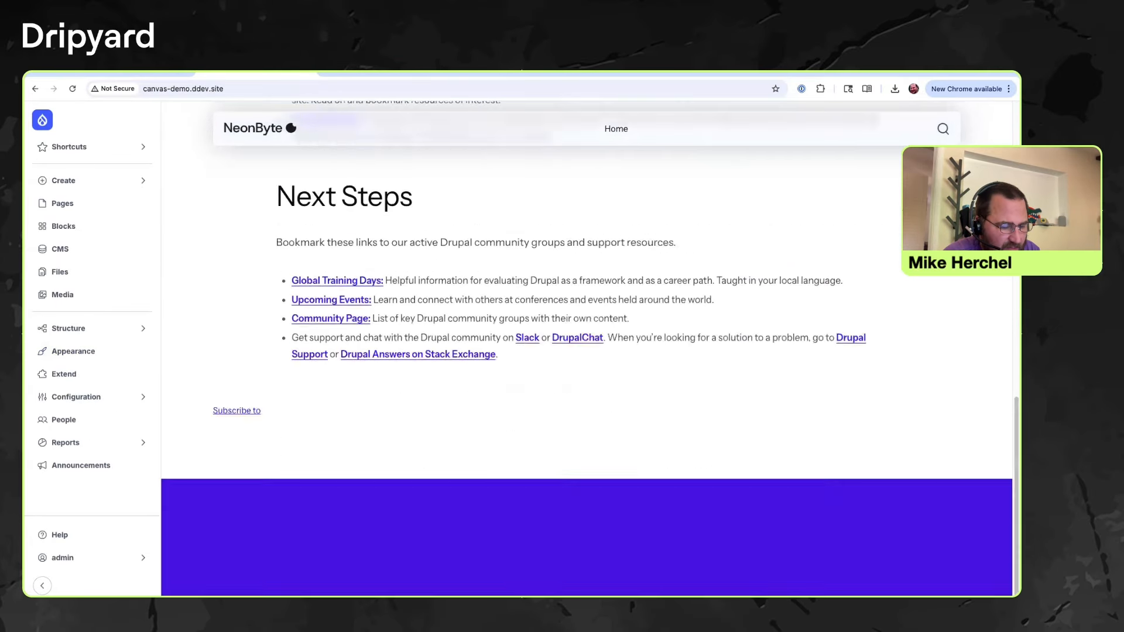
scroll(587, 351, "up", 12)
Open the Neonbyte theme's settings page and look over its option groups.
left_click(74, 351)
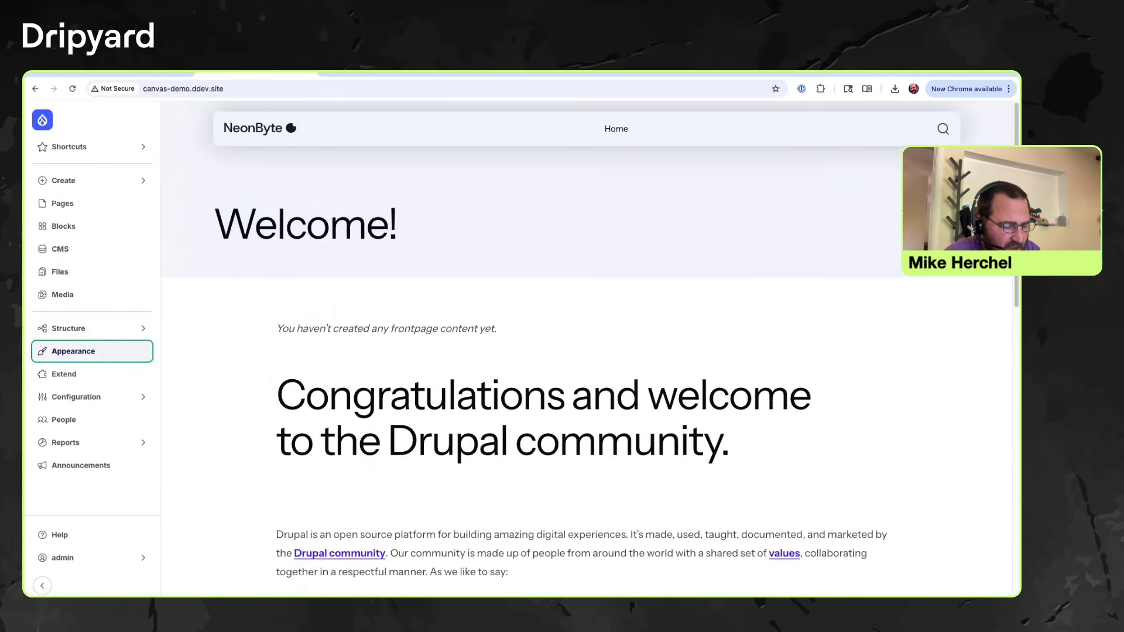
left_click(544, 372)
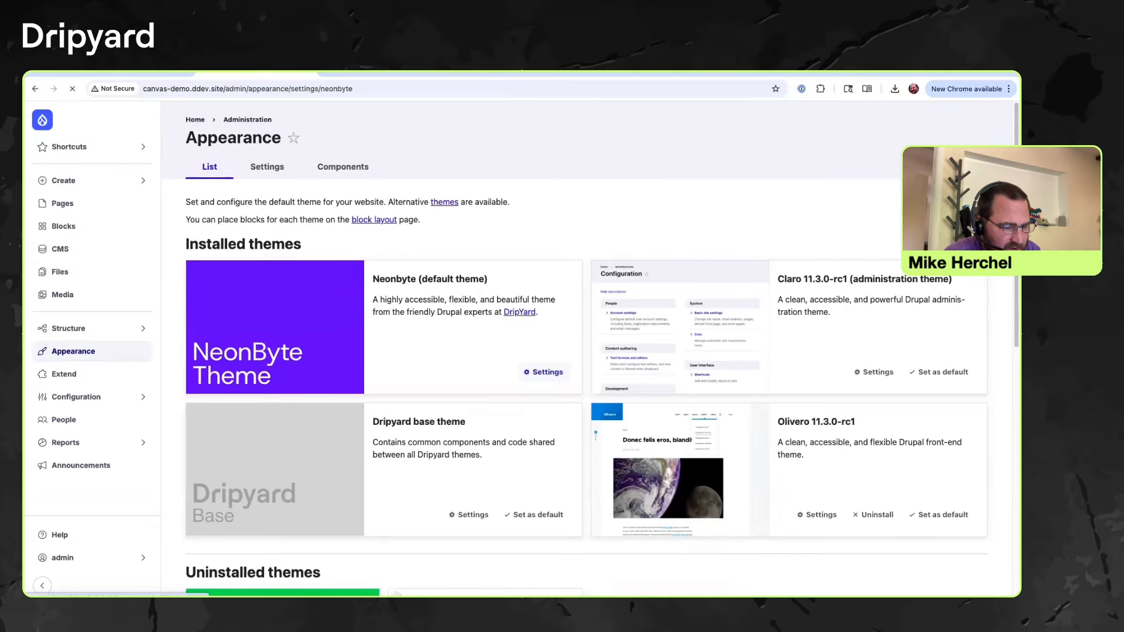
scroll(587, 351, "down", 10)
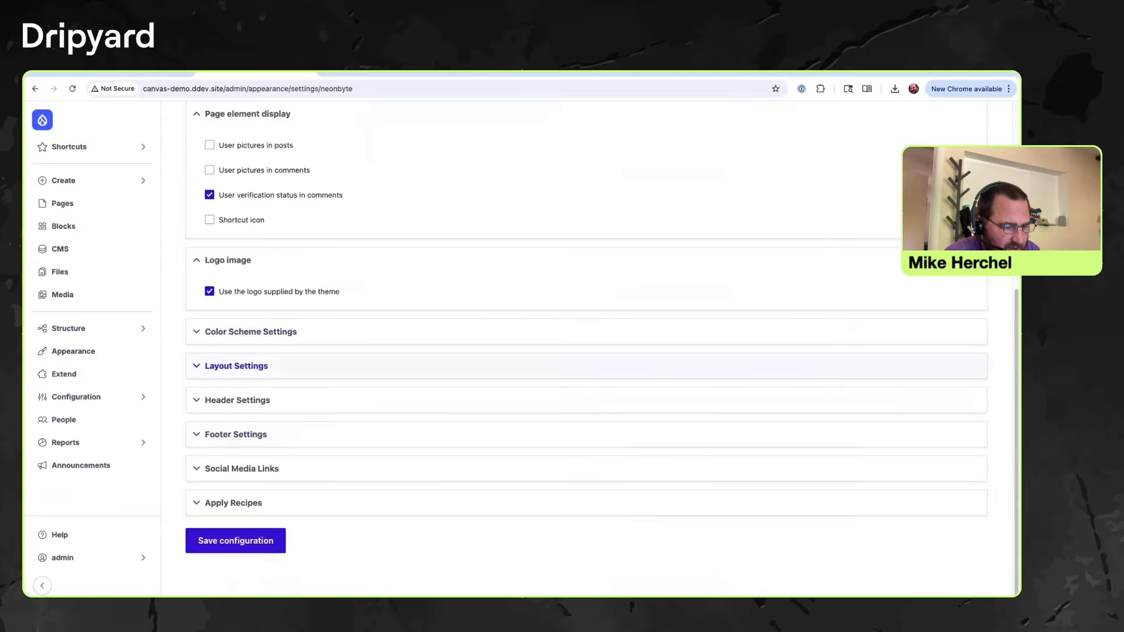
scroll(587, 352, "up", 10)
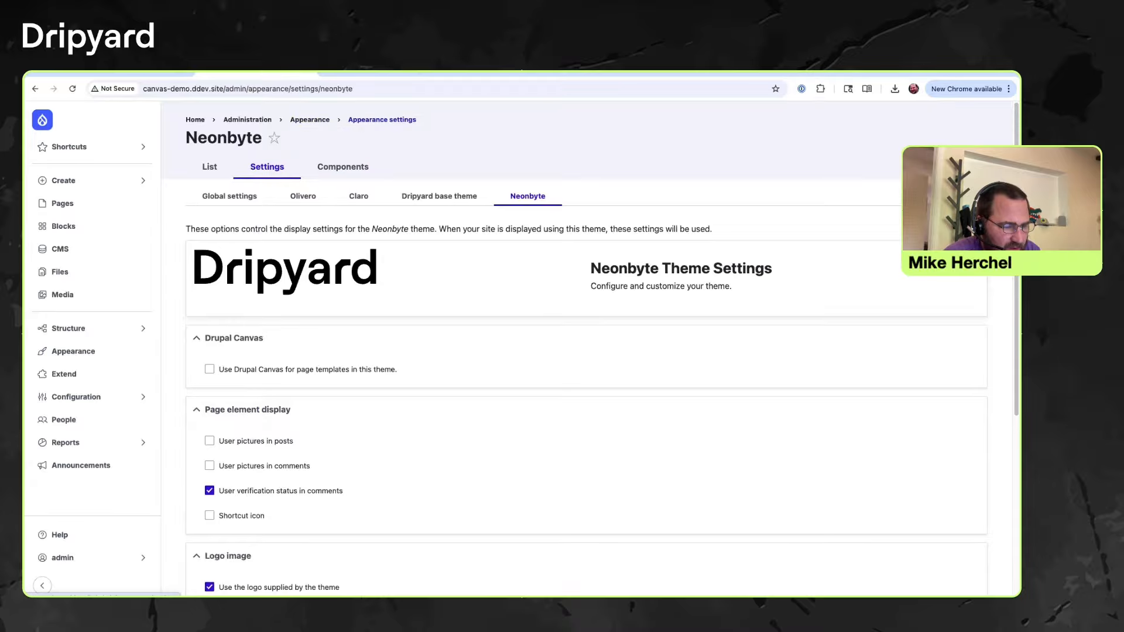
scroll(586, 351, "down", 5)
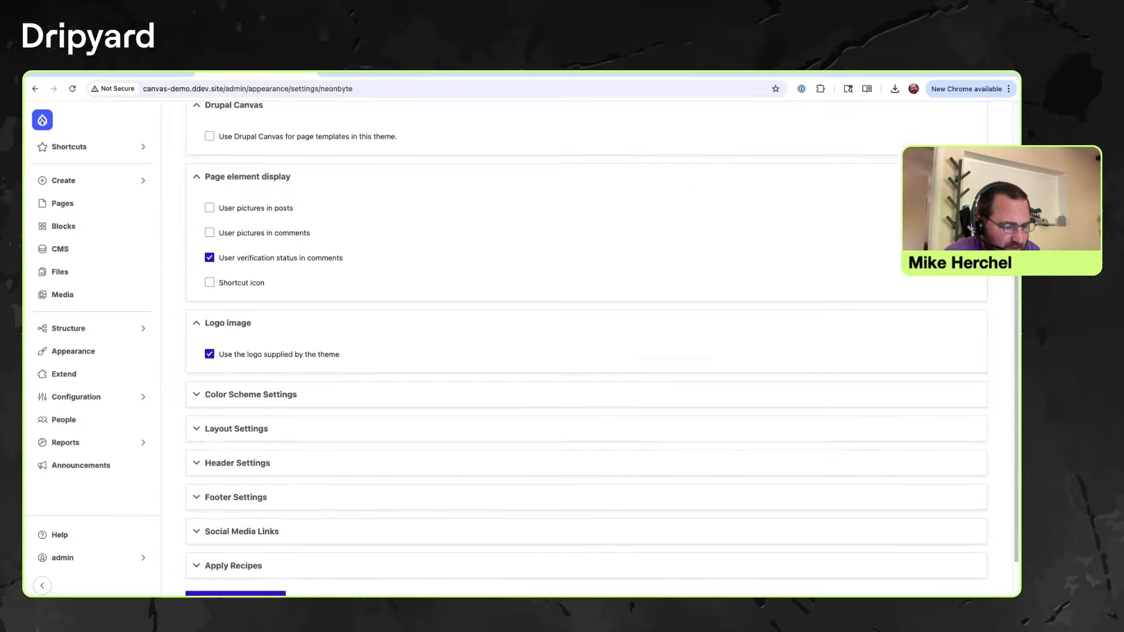
Examine the Color Scheme, Layout and Header settings of the Neonbyte theme.
left_click(250, 331)
left_click(251, 332)
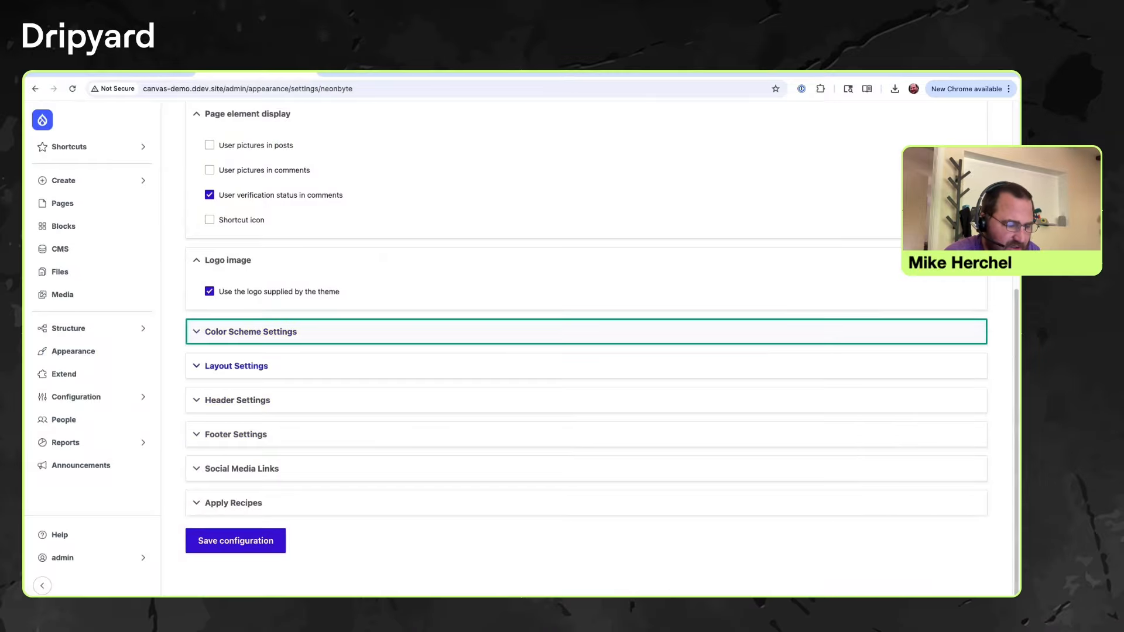
left_click(236, 366)
left_click(236, 366)
left_click(238, 400)
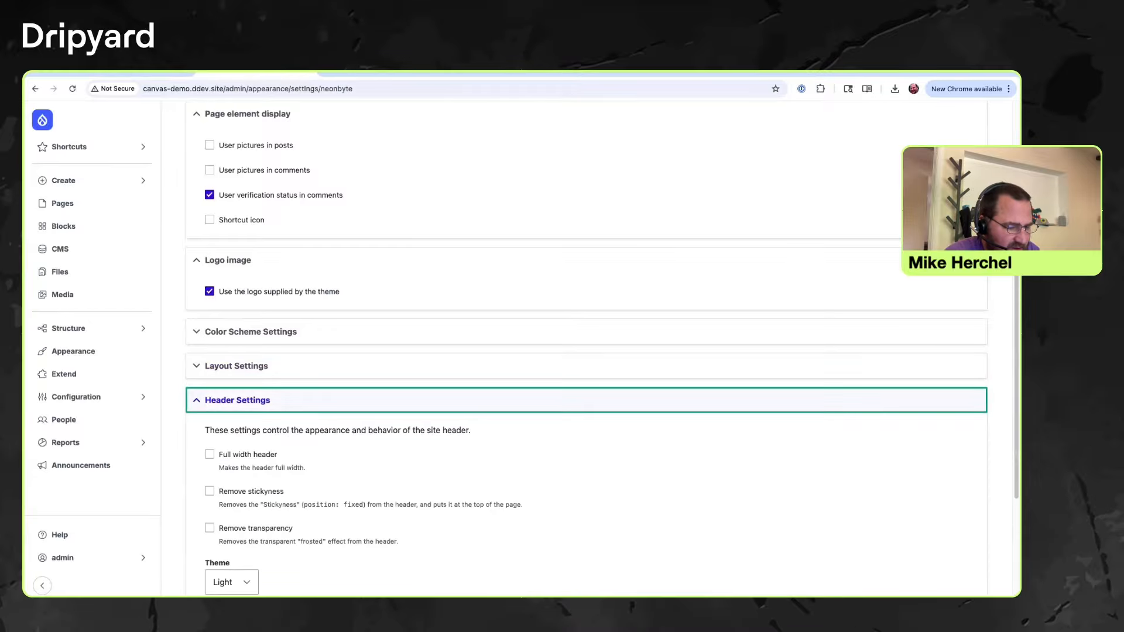
left_click(237, 400)
Apply the Neonbyte Drupal Canvas Demo and Neonbyte Drupal Canvas Patterns recipes and save the theme configuration.
left_click(233, 503)
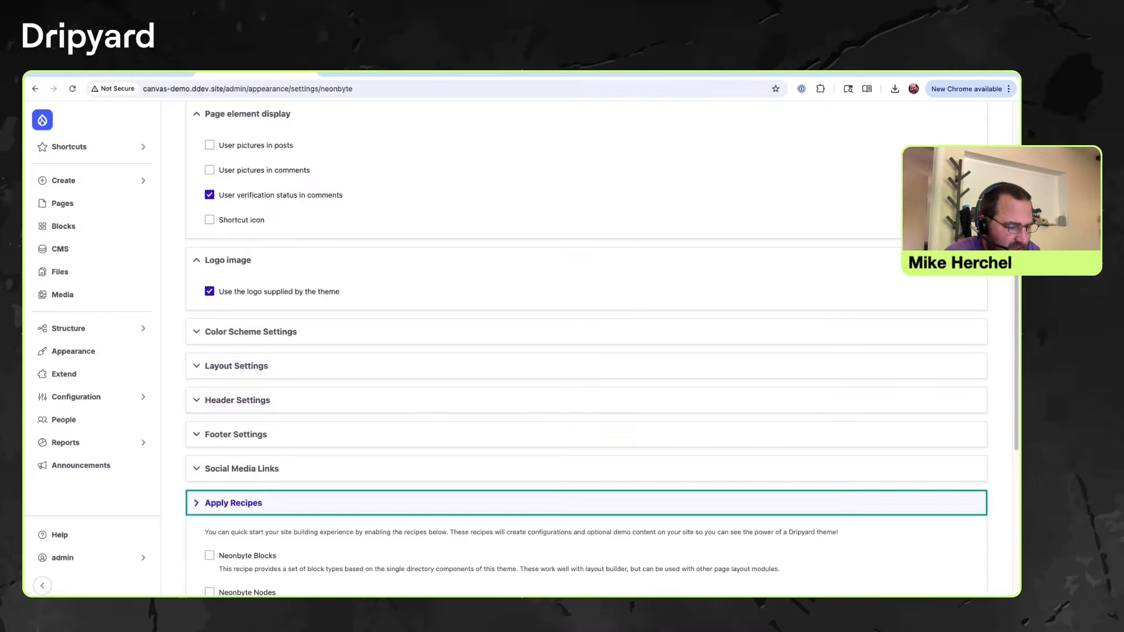
scroll(209, 398, "down", 5)
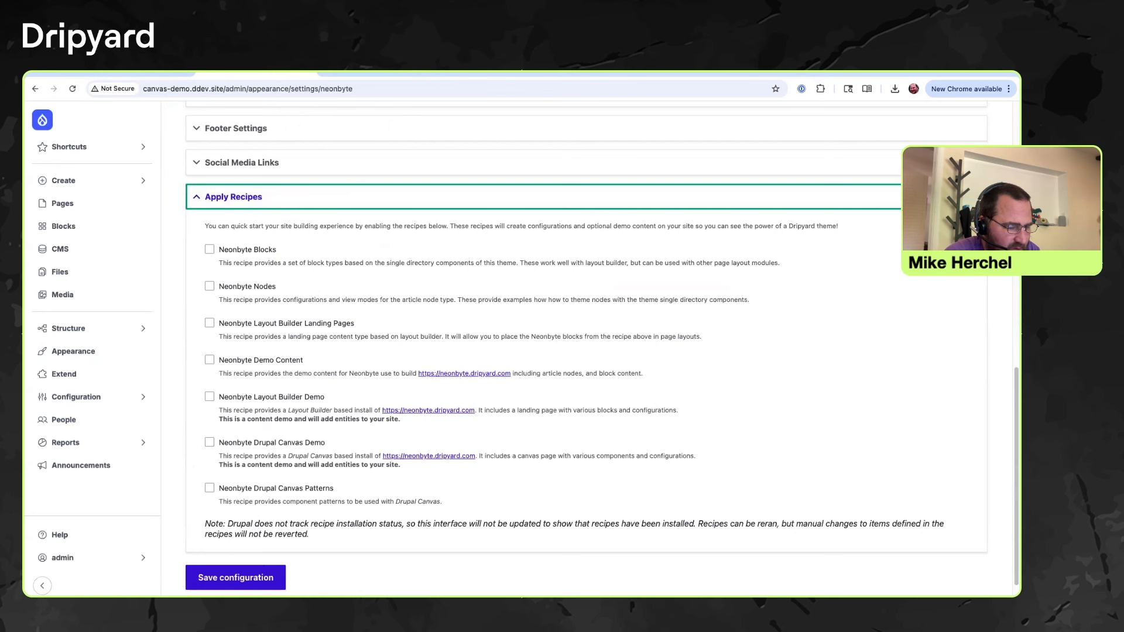
left_click(209, 488)
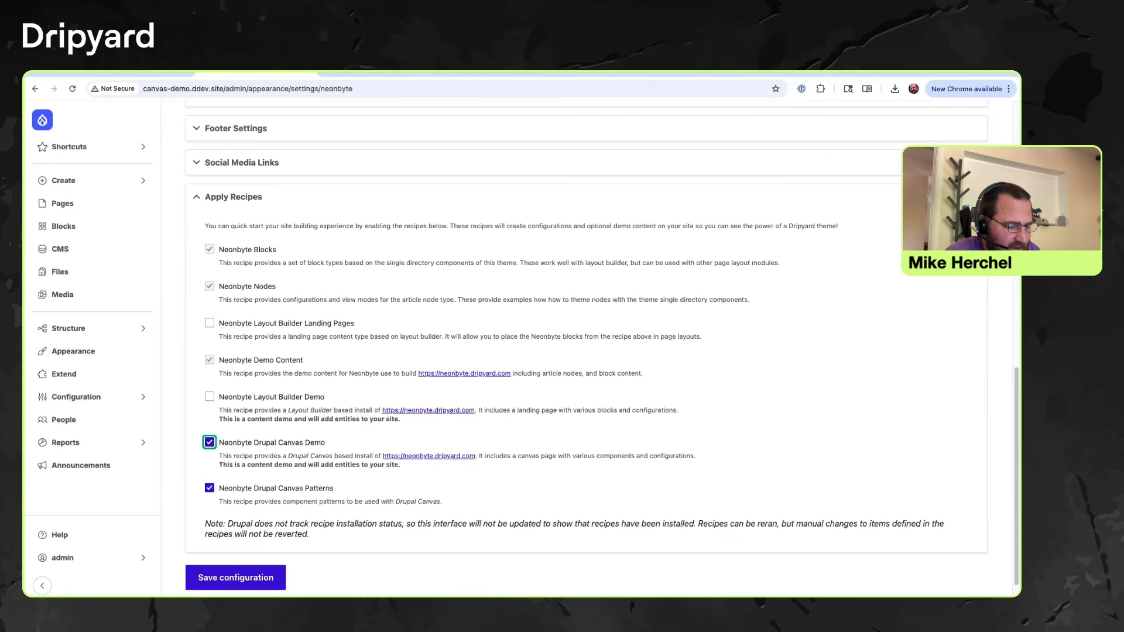
left_click_drag(342, 489, 248, 488)
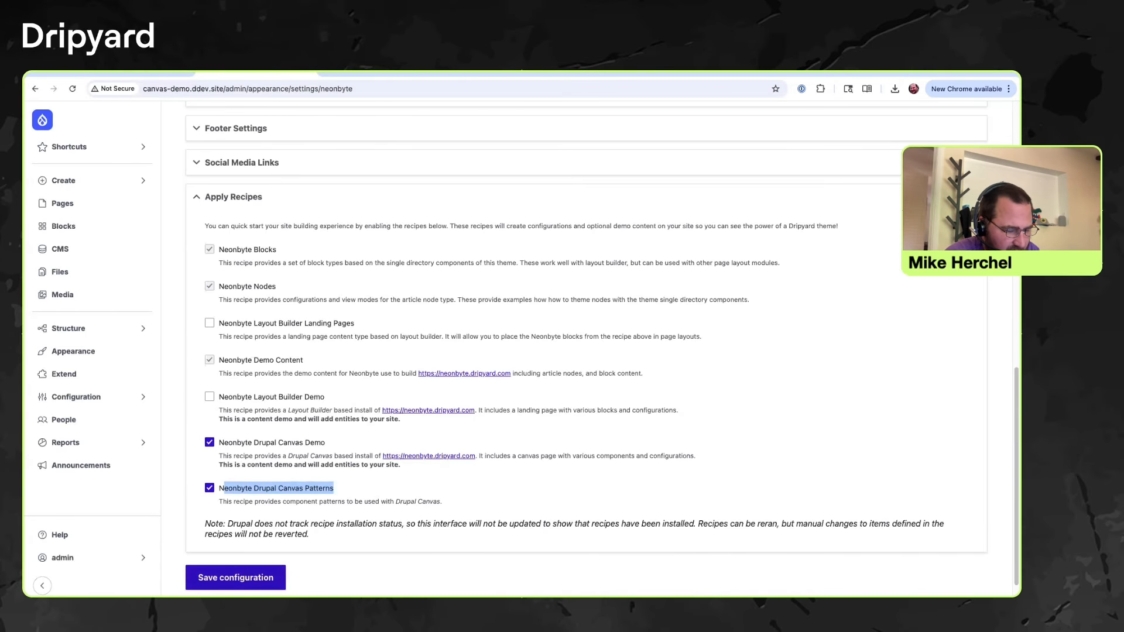
left_click(235, 578)
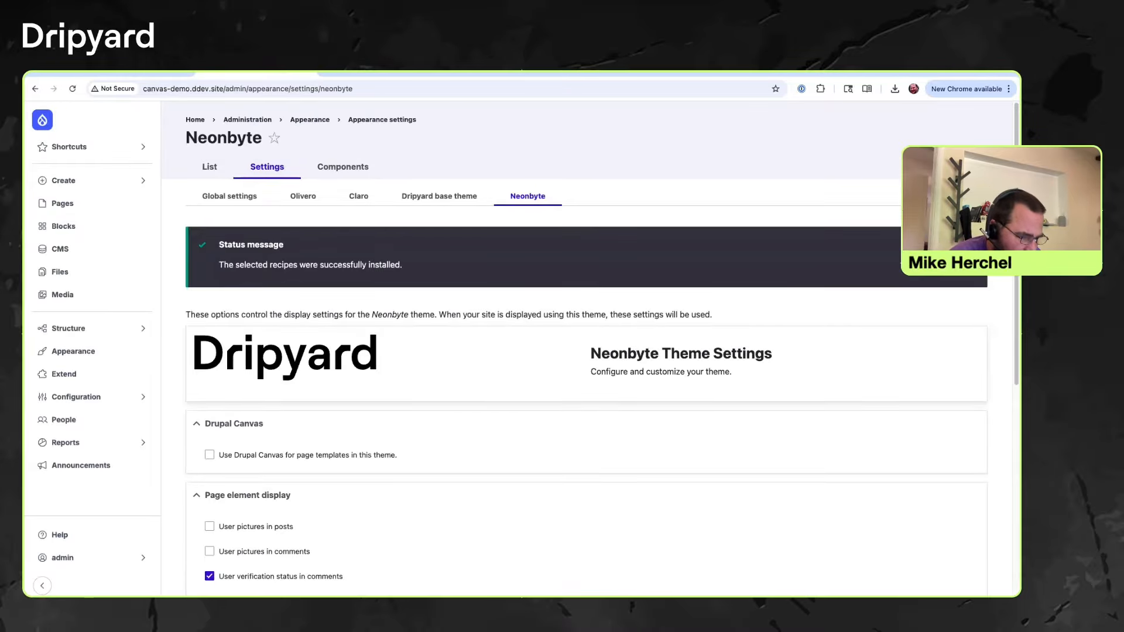
Open the site's home page and review the demo content from the hero down to the footer.
left_click(195, 120)
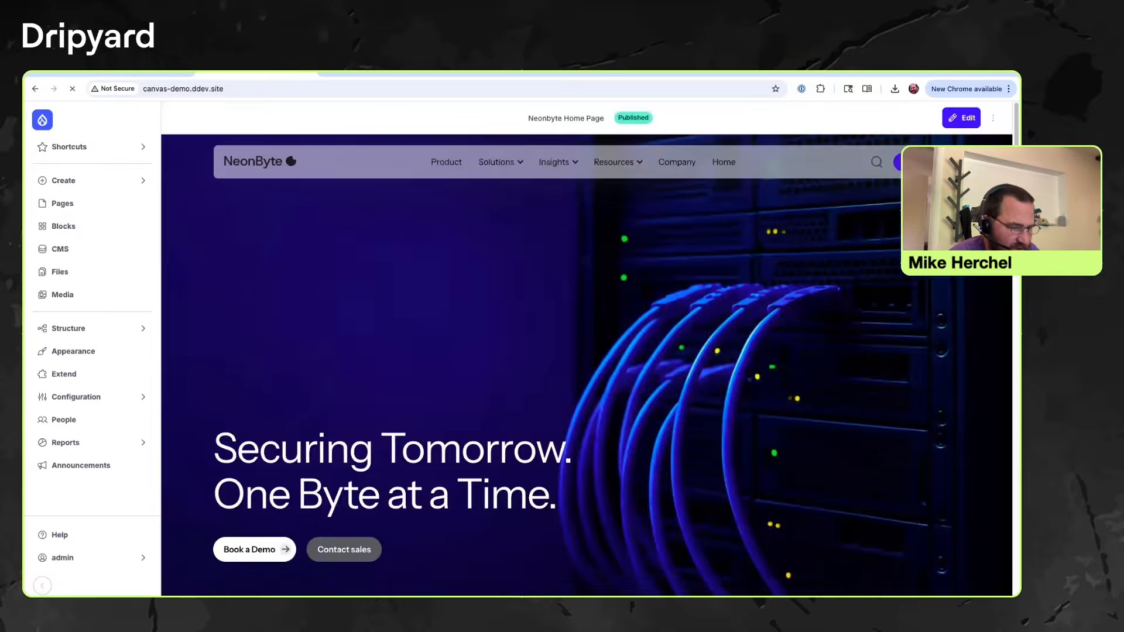
scroll(586, 363, "down", 5)
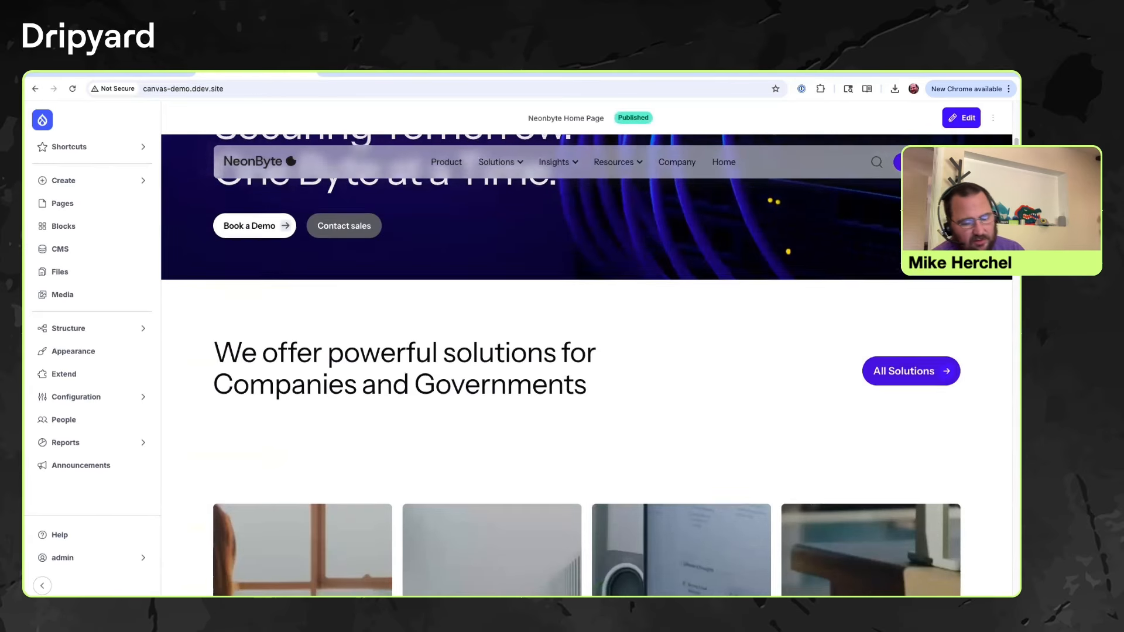
scroll(586, 363, "down", 20)
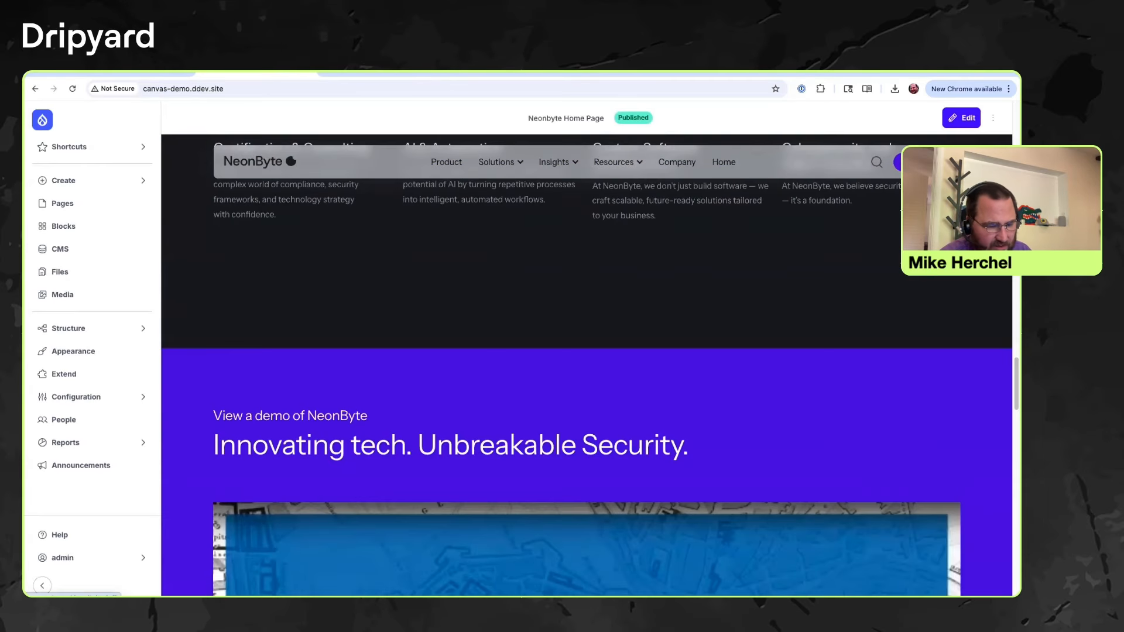
scroll(586, 363, "down", 20)
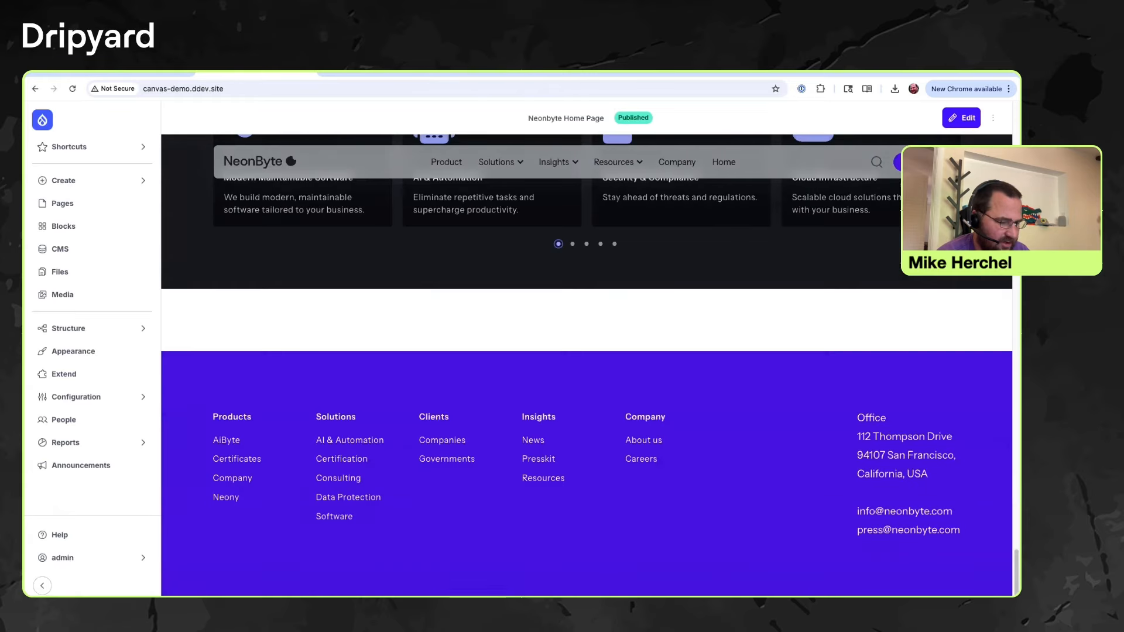
scroll(585, 364, "up", 20)
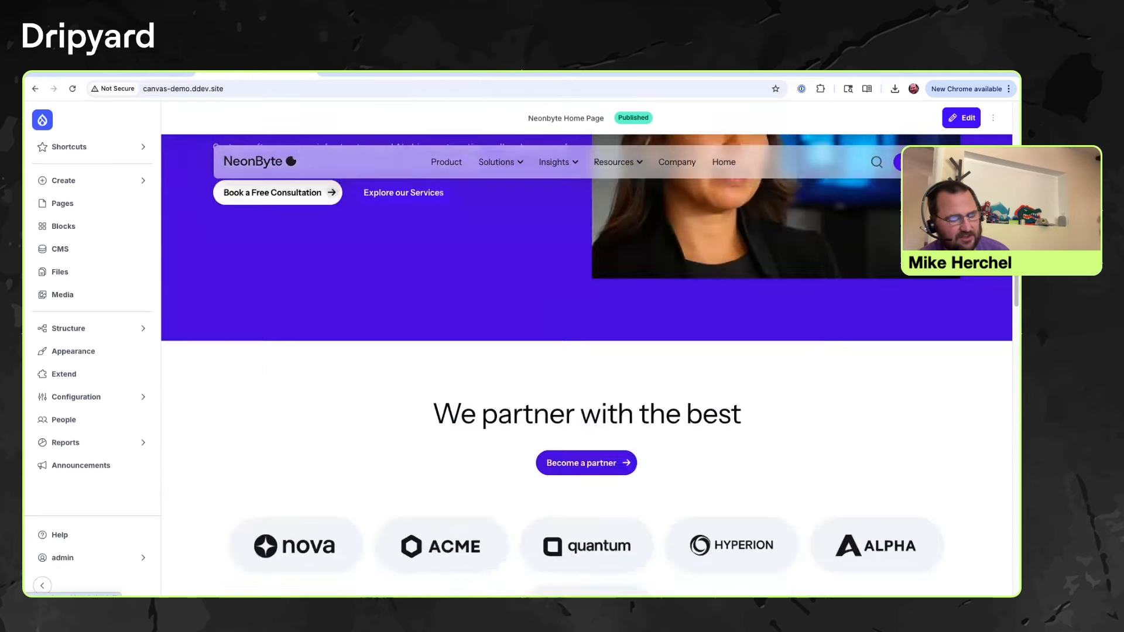
scroll(585, 363, "up", 20)
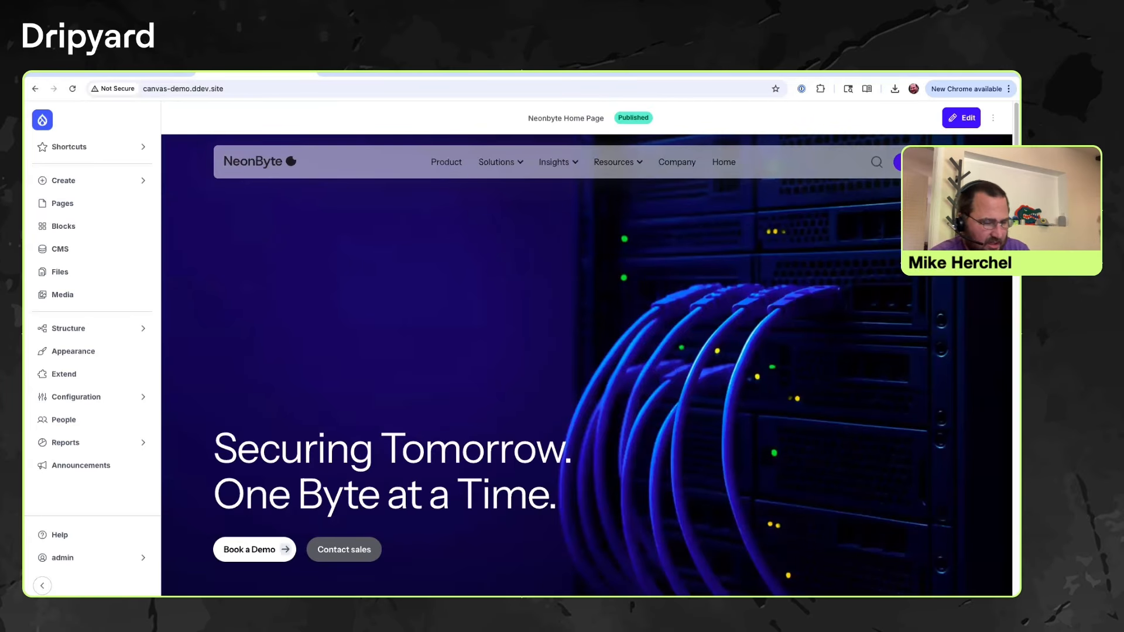
Examine the home page's Solutions menu and the solution cards below the hero.
scroll(585, 363, "down", 4)
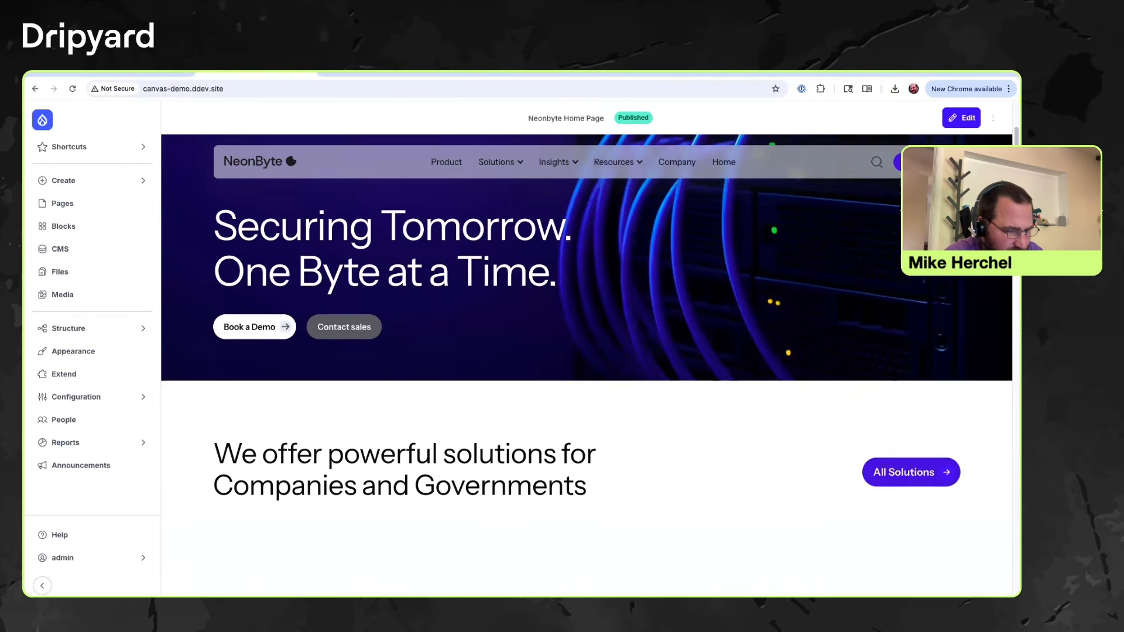
scroll(585, 363, "up", 4)
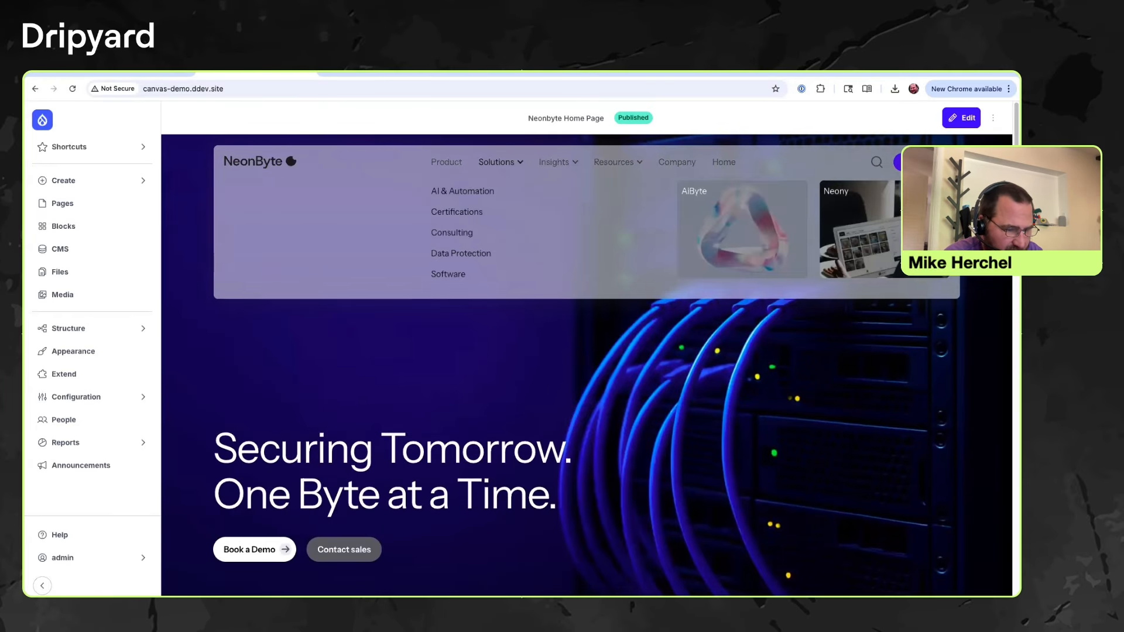
scroll(586, 363, "down", 6)
scroll(586, 363, "down", 5)
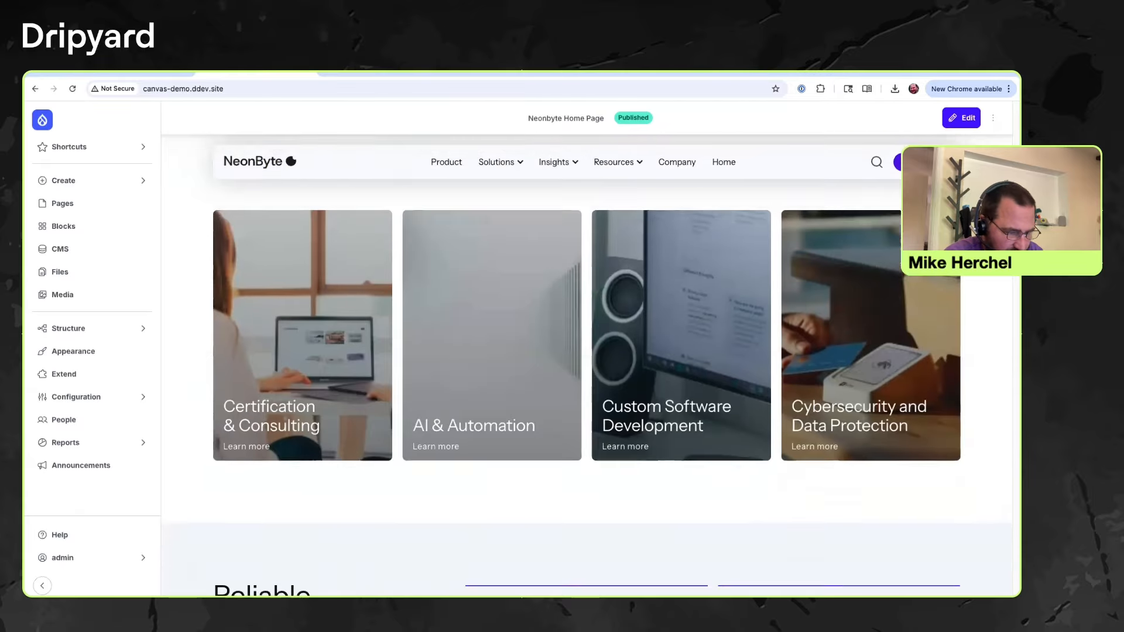
Return to the hero of the home page and open the page in the Canvas editor.
scroll(585, 364, "up", 11)
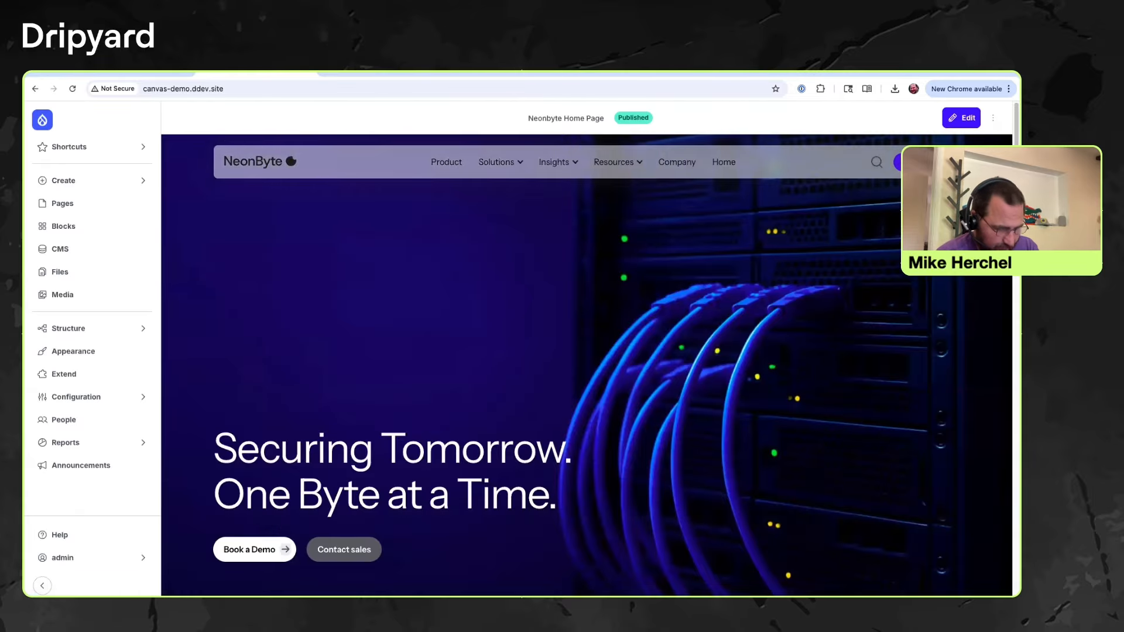
scroll(585, 363, "down", 6)
scroll(585, 363, "up", 6)
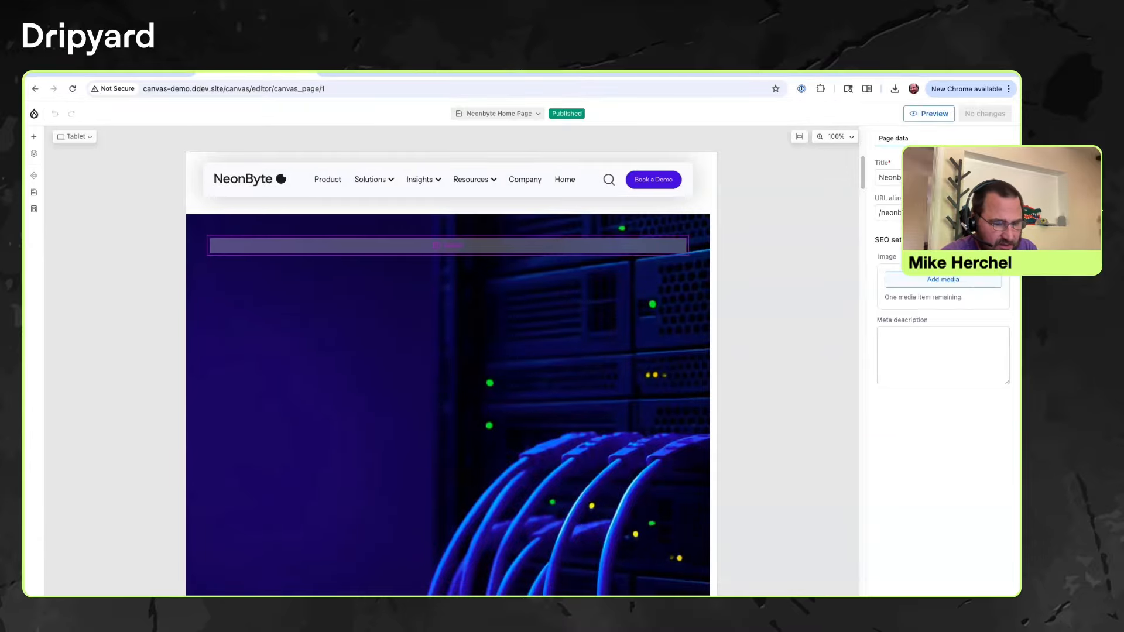
Review the home page's sections on the editor canvas, from the hero to the footer area and back.
scroll(447, 363, "down", 5)
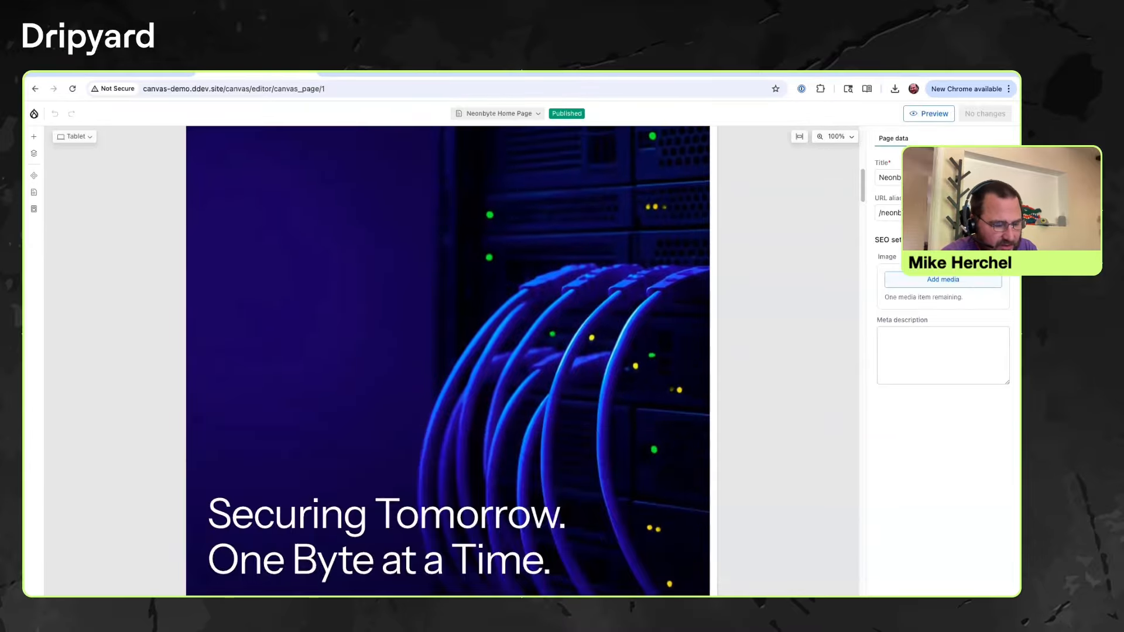
scroll(448, 360, "down", 15)
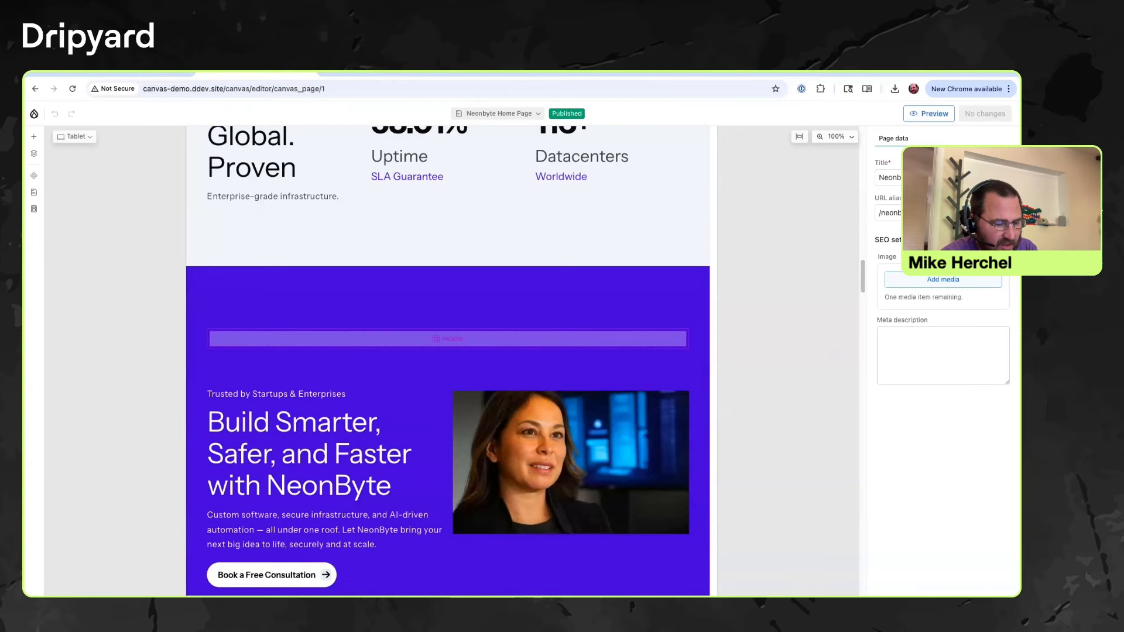
scroll(448, 360, "down", 20)
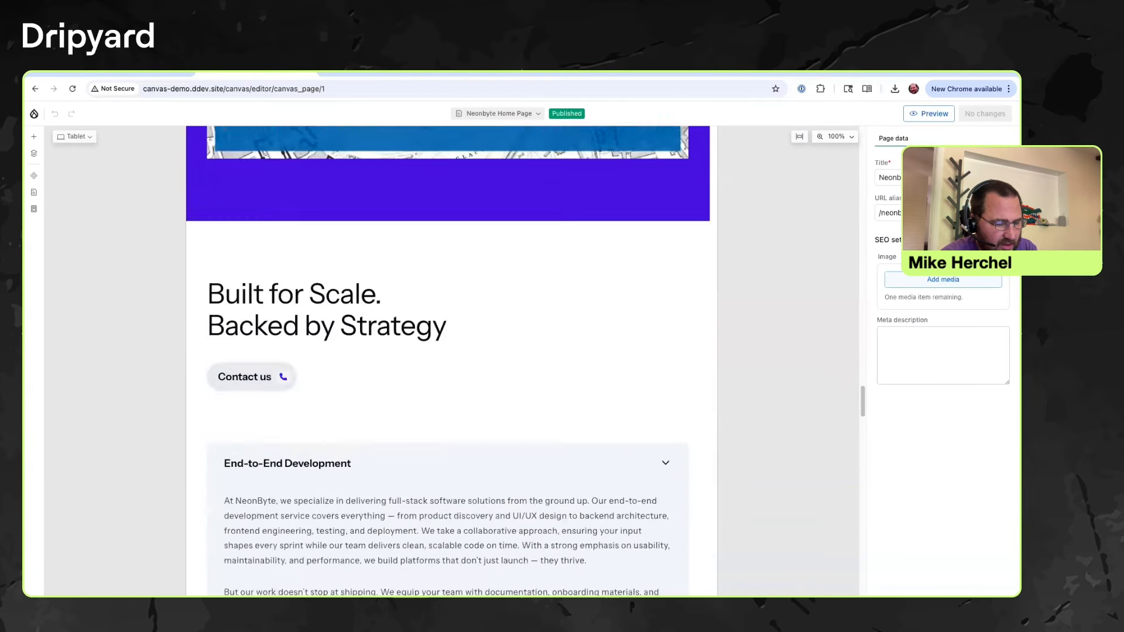
scroll(447, 360, "down", 20)
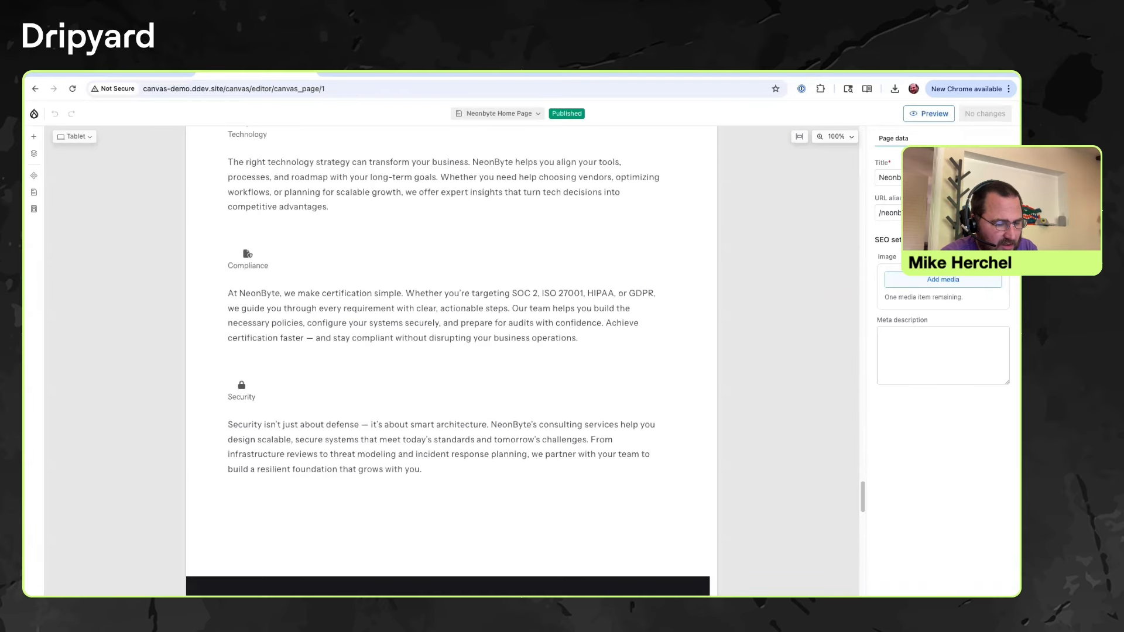
scroll(448, 360, "down", 5)
scroll(448, 360, "up", 15)
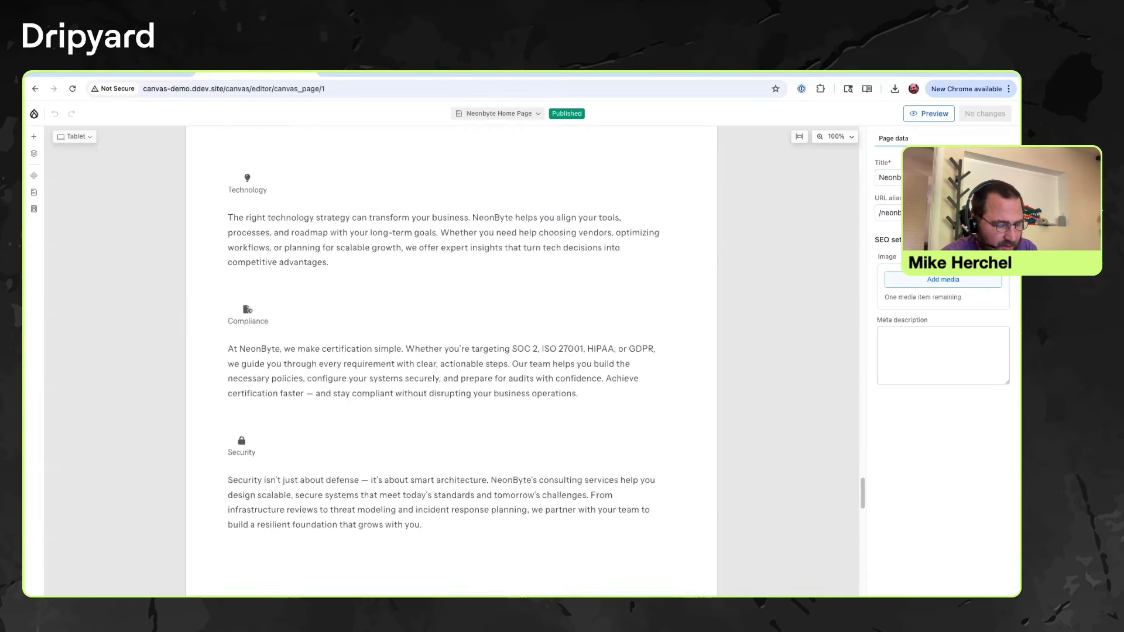
scroll(448, 360, "up", 20)
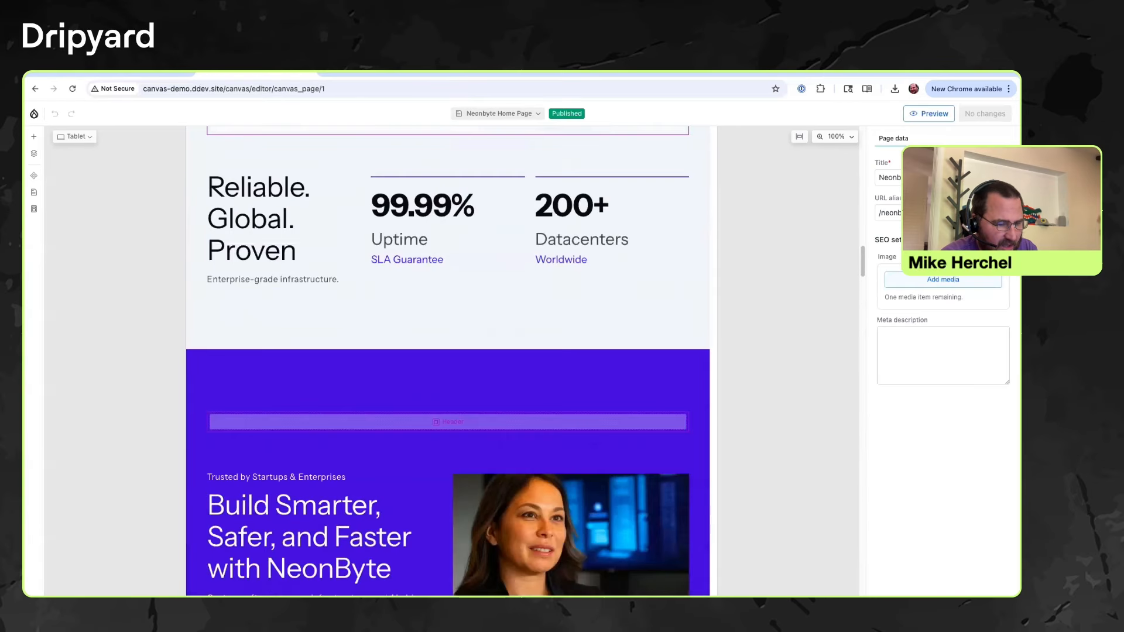
scroll(448, 360, "up", 3)
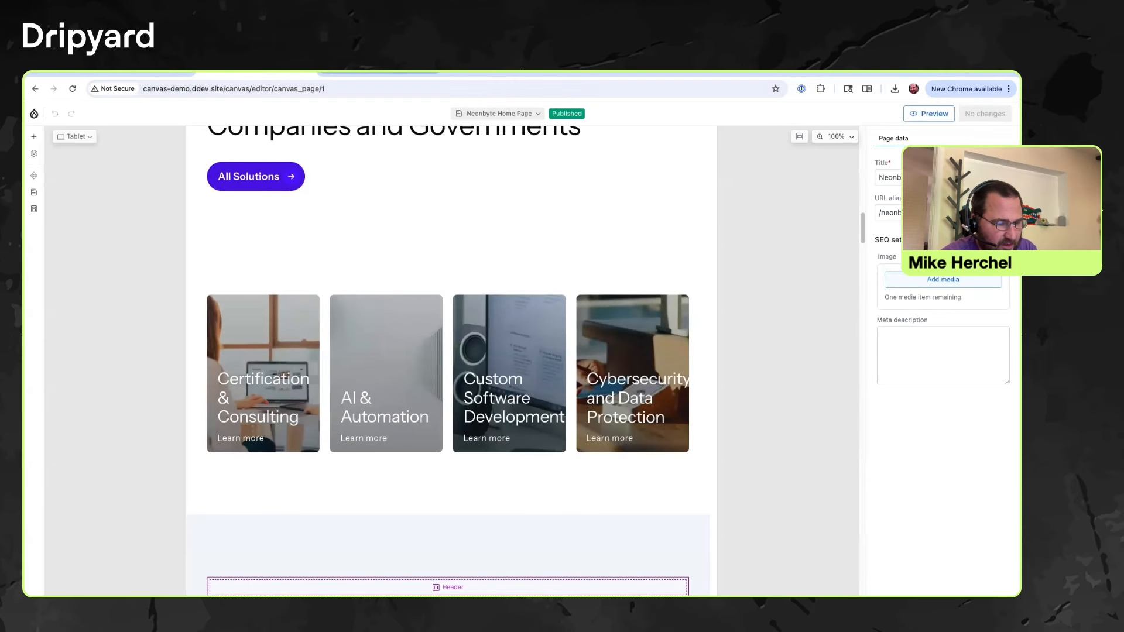
scroll(448, 360, "up", 15)
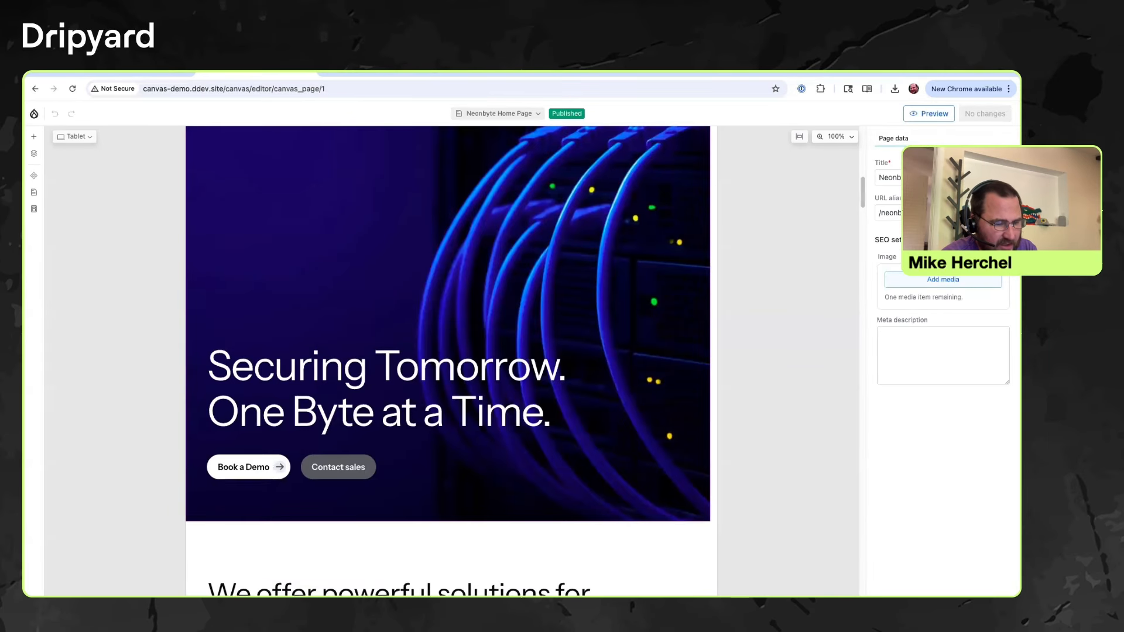
scroll(447, 360, "up", 3)
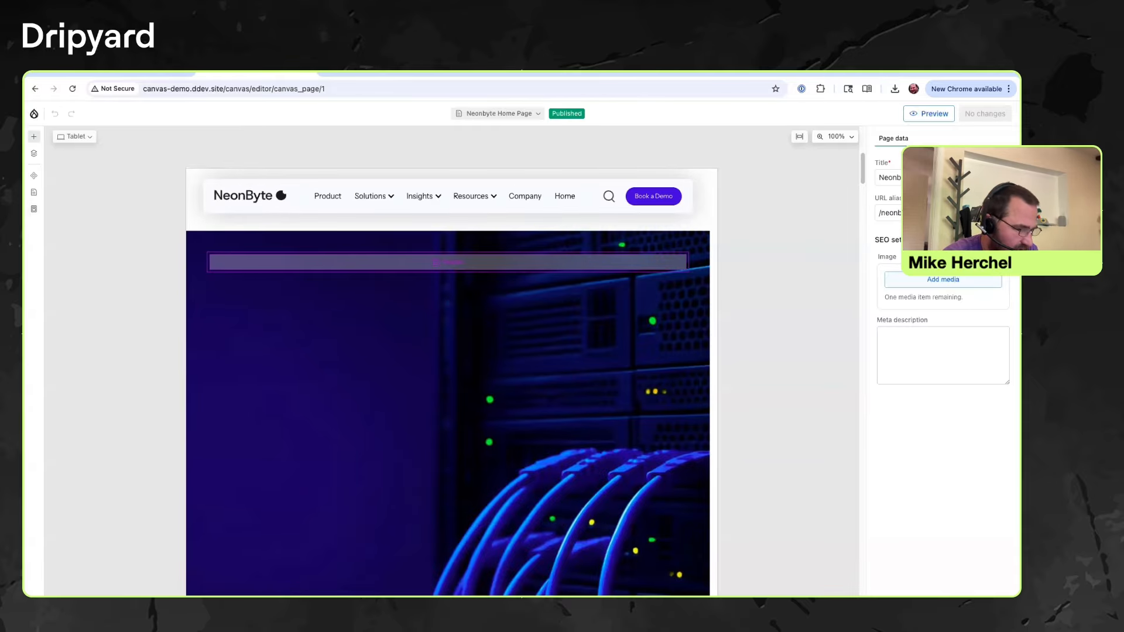
Open the library of Dripyard components available for building the page.
left_click(33, 136)
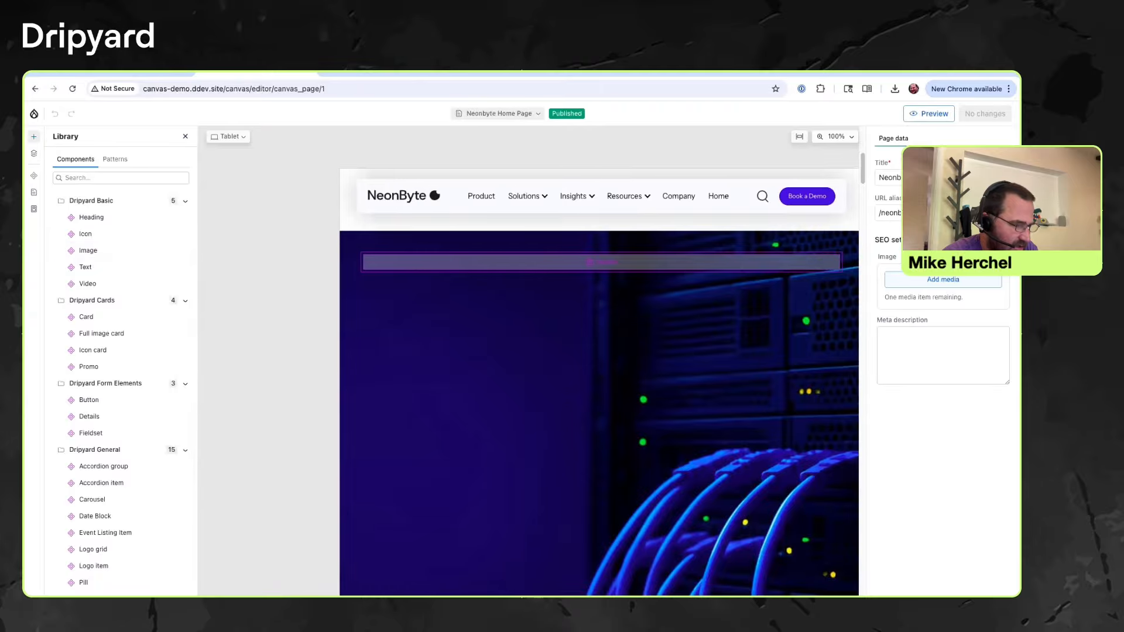
left_click(33, 136)
left_click(33, 137)
left_click(33, 153)
left_click(34, 137)
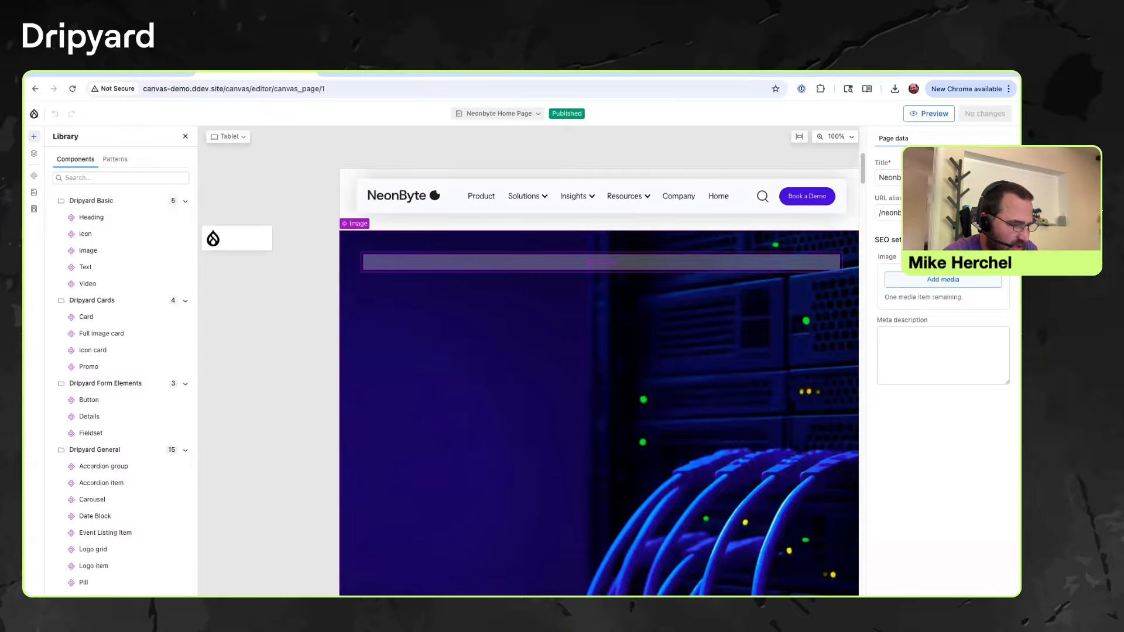
Examine the page's layer structure, collapsing the fourth, fifth and sixth Dynamic Sections.
left_click(33, 153)
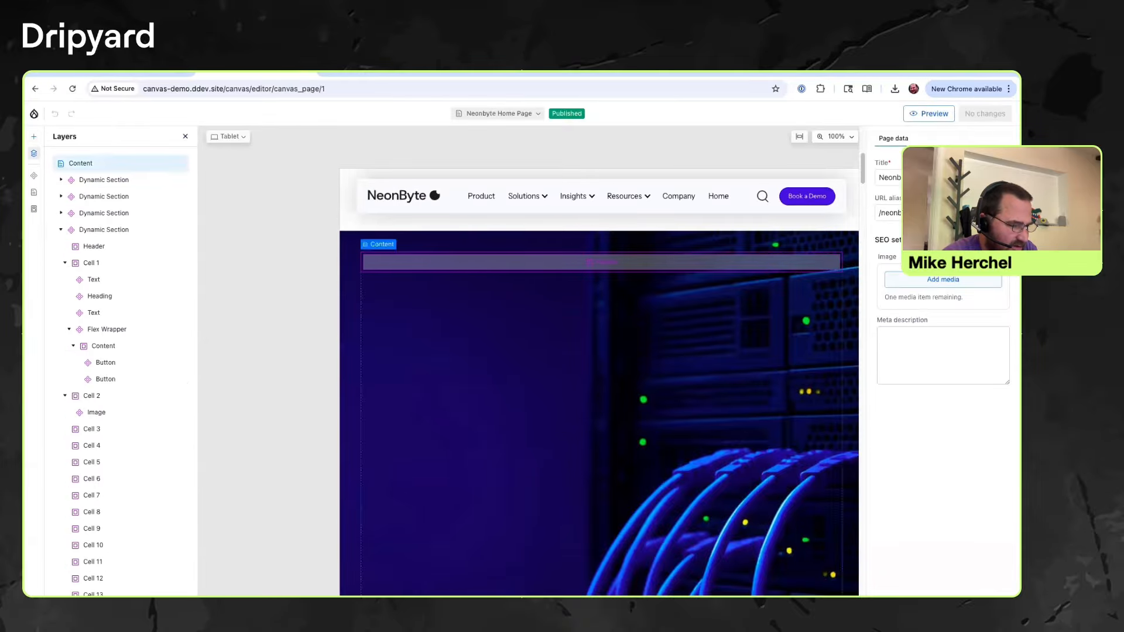
left_click(61, 229)
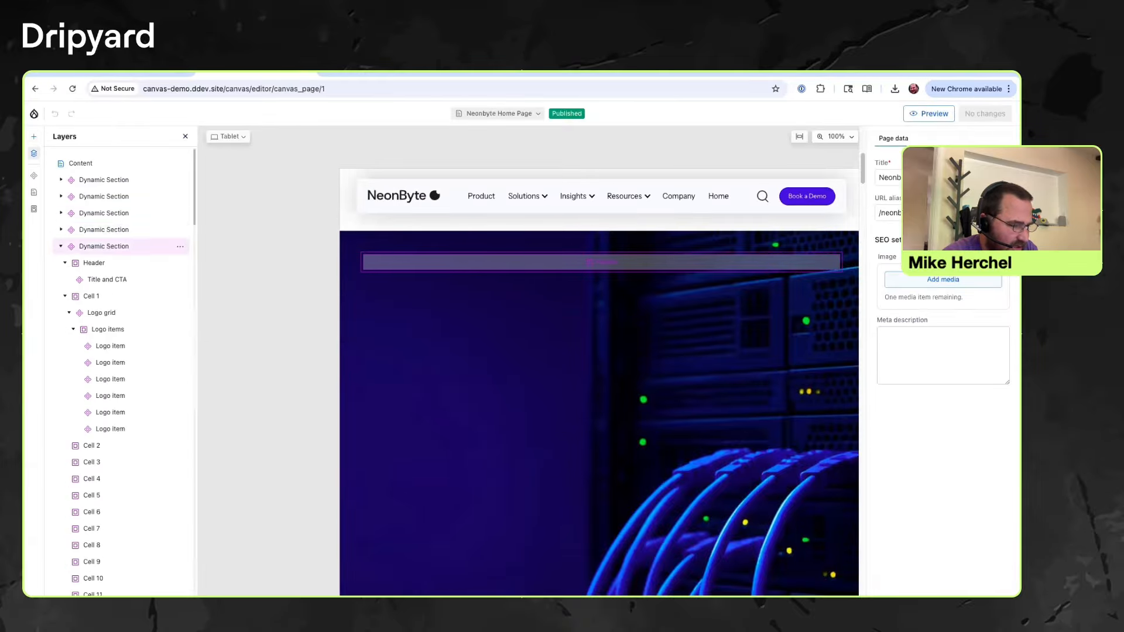
left_click(61, 246)
left_click(61, 263)
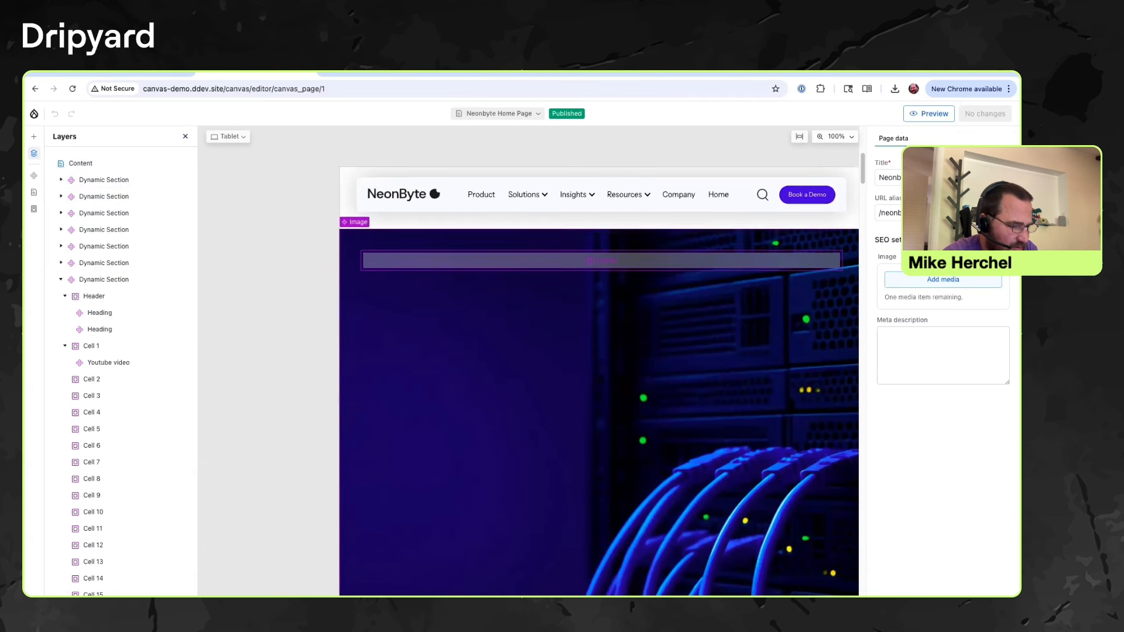
scroll(599, 361, "down", 10)
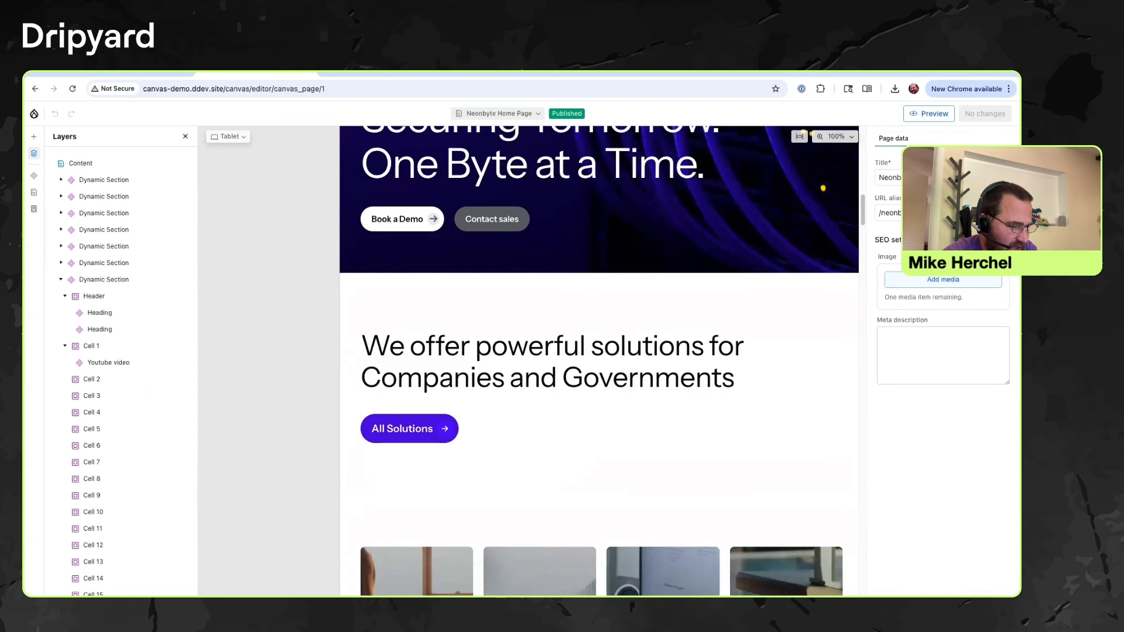
Examine the components and the section patterns offered for management in the library.
left_click(34, 176)
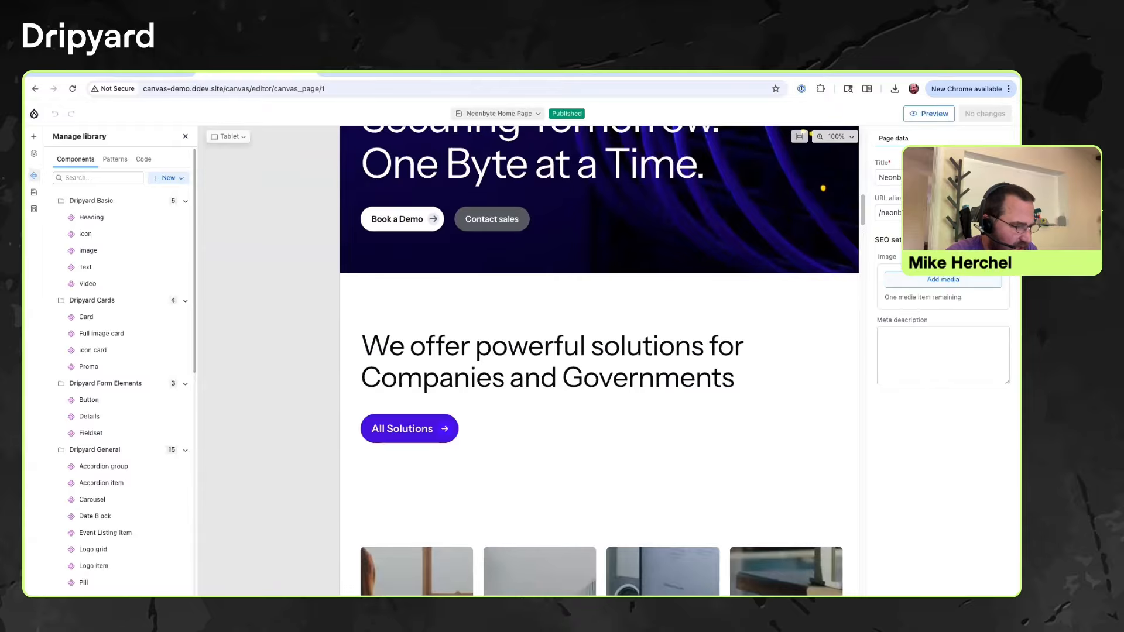
left_click(115, 159)
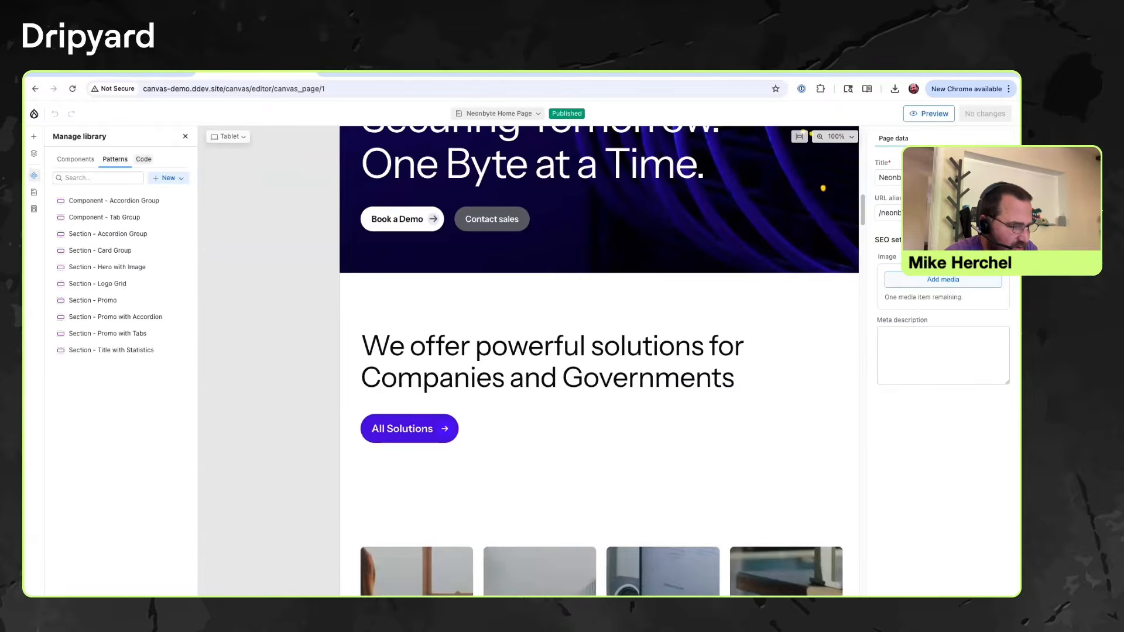
left_click(75, 159)
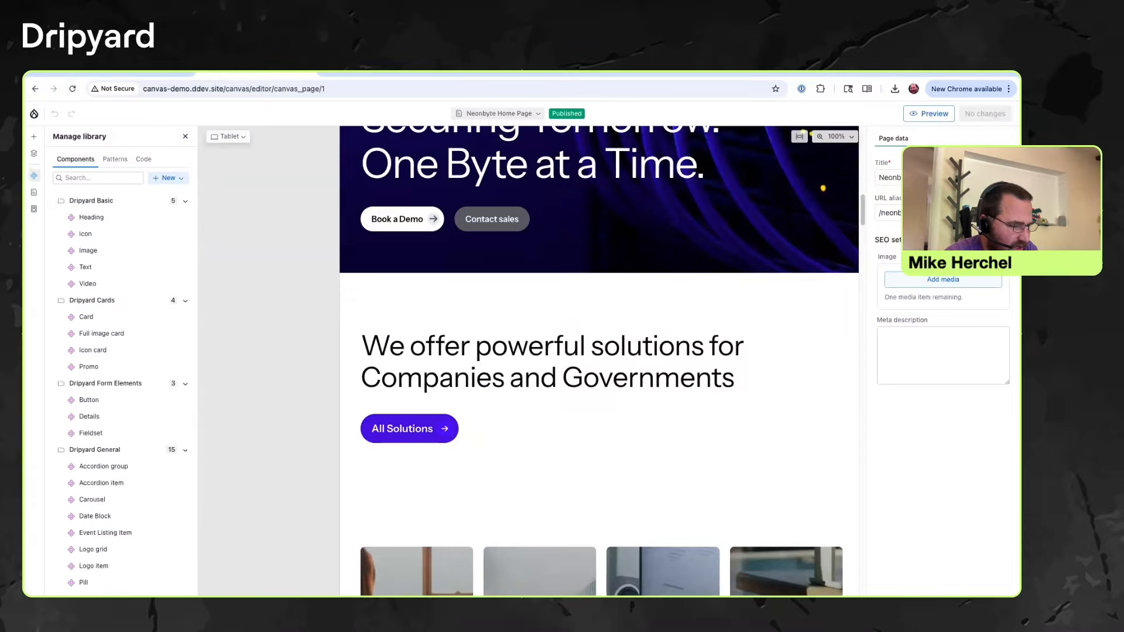
Examine the site's list of Canvas pages and the templates for the Article and Basic page content types.
left_click(34, 192)
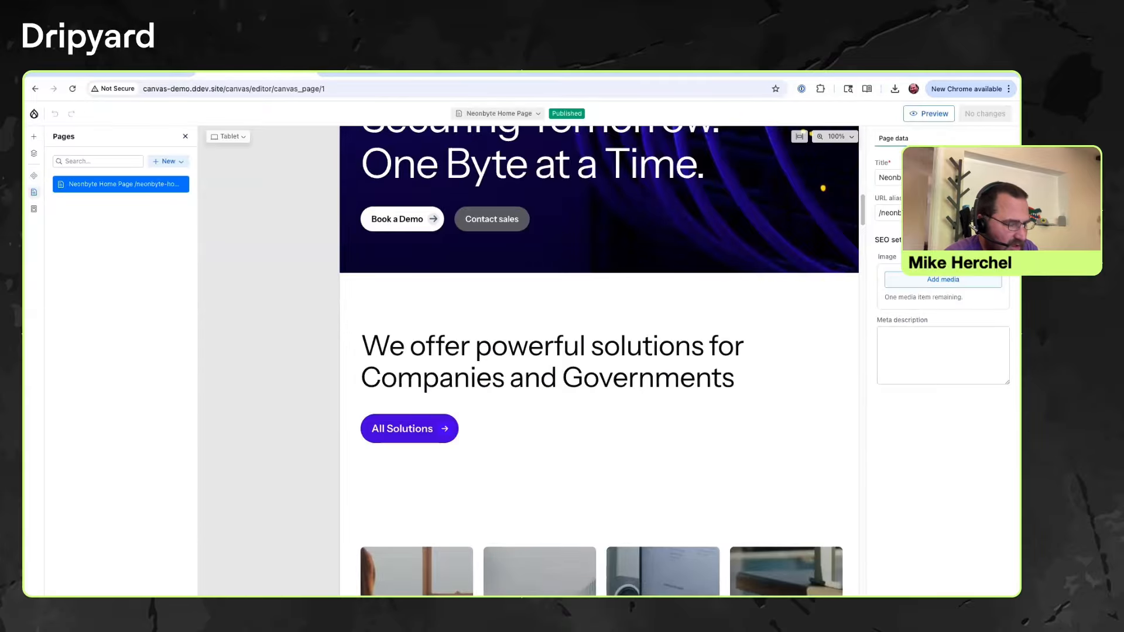
scroll(599, 360, "up", 1)
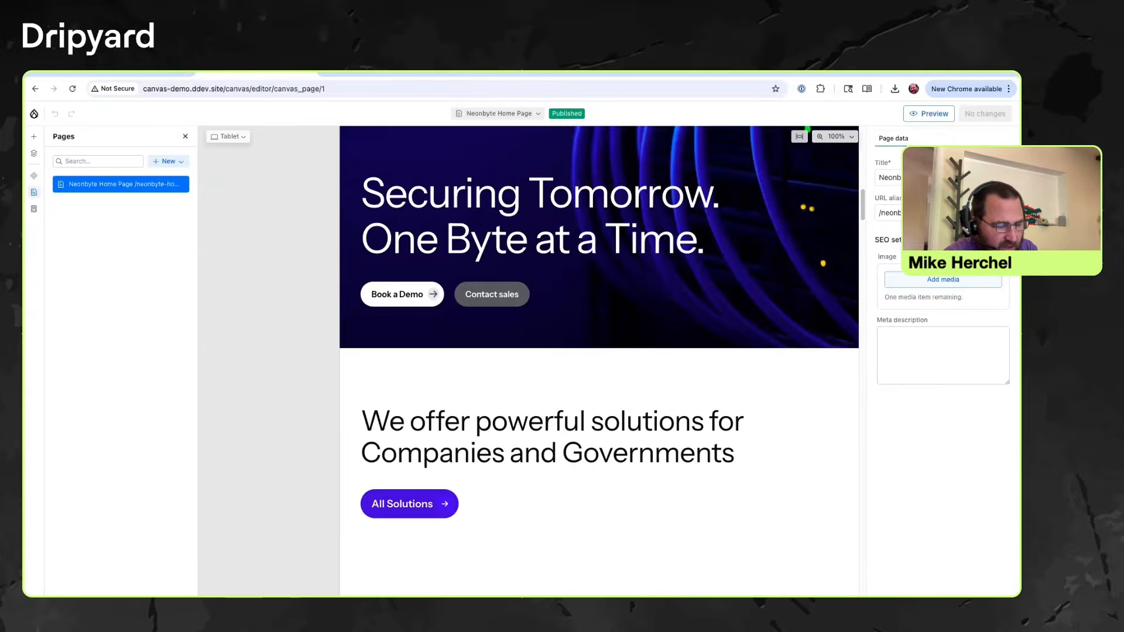
left_click(34, 209)
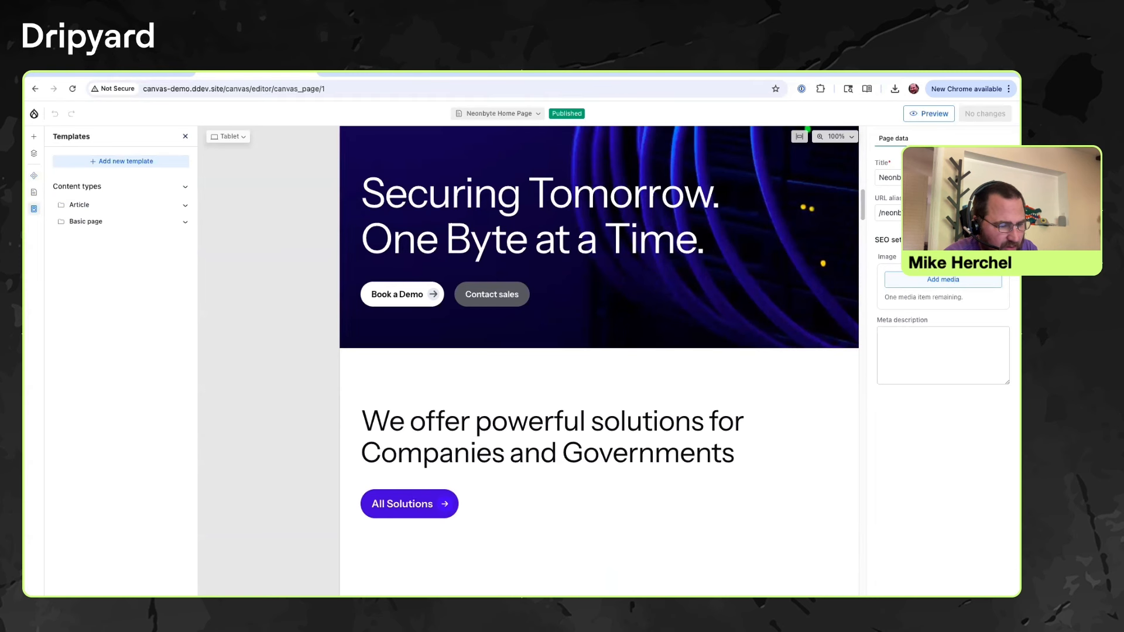
scroll(598, 361, "up", 4)
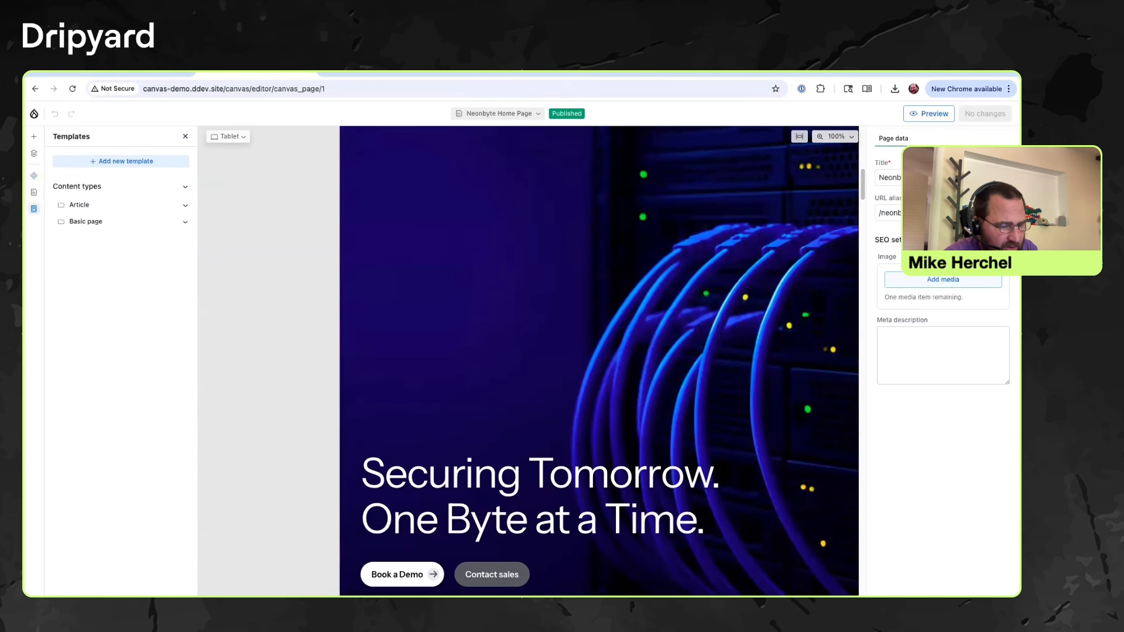
scroll(599, 361, "up", 3)
scroll(599, 361, "up", 3)
scroll(599, 361, "down", 5)
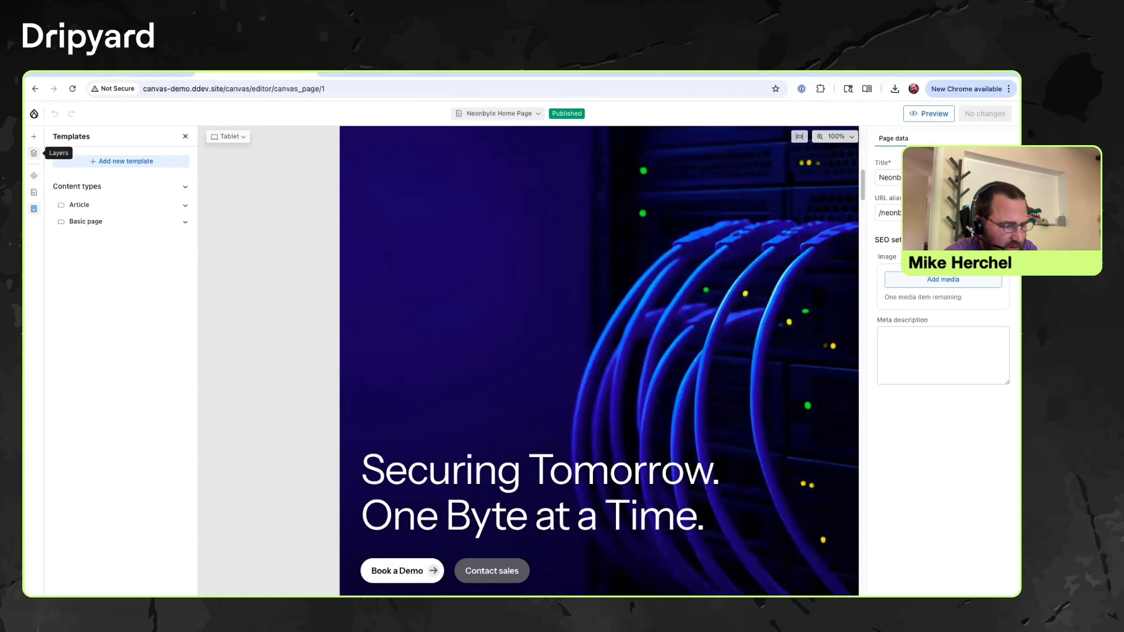
Bring back the component library and select the hero's background image to show its settings.
left_click(34, 153)
left_click(34, 137)
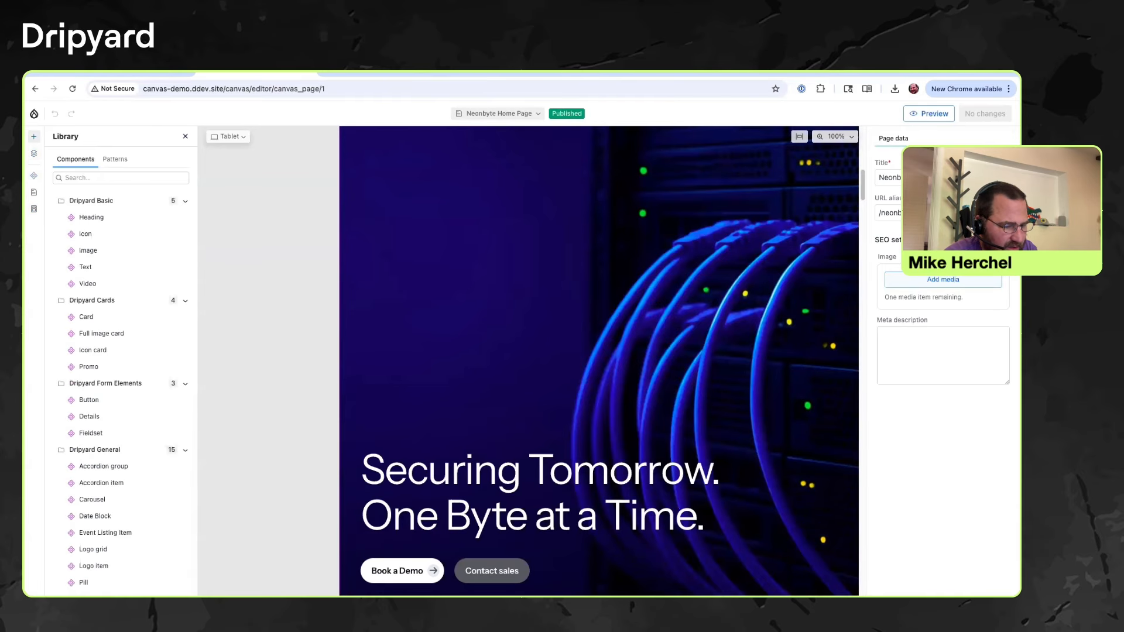
left_click(498, 352)
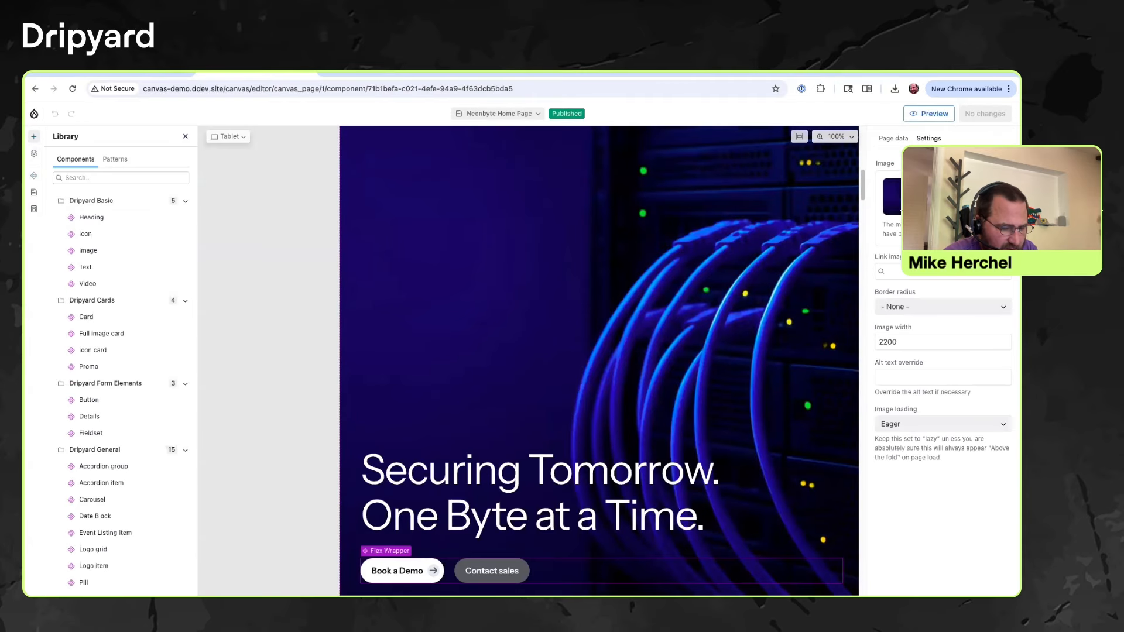
scroll(497, 375, "right", 2)
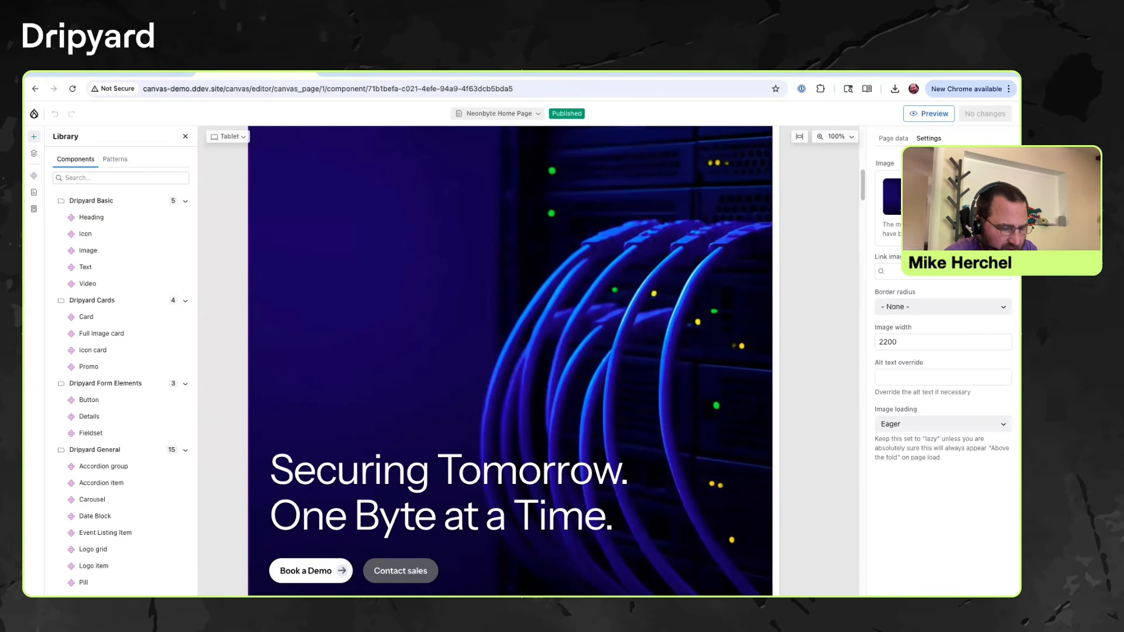
Browse the component library from Dripyard Basic to Lists (Views), previewing components beside the page's partner logo section.
scroll(511, 361, "down", 10)
scroll(510, 361, "down", 20)
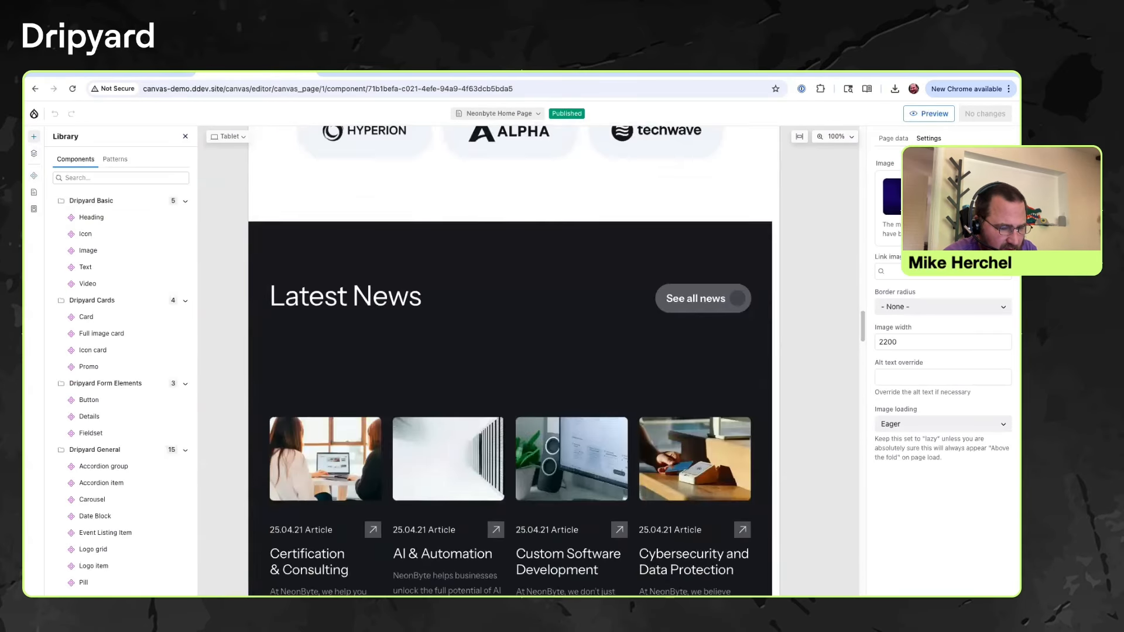
scroll(510, 361, "up", 20)
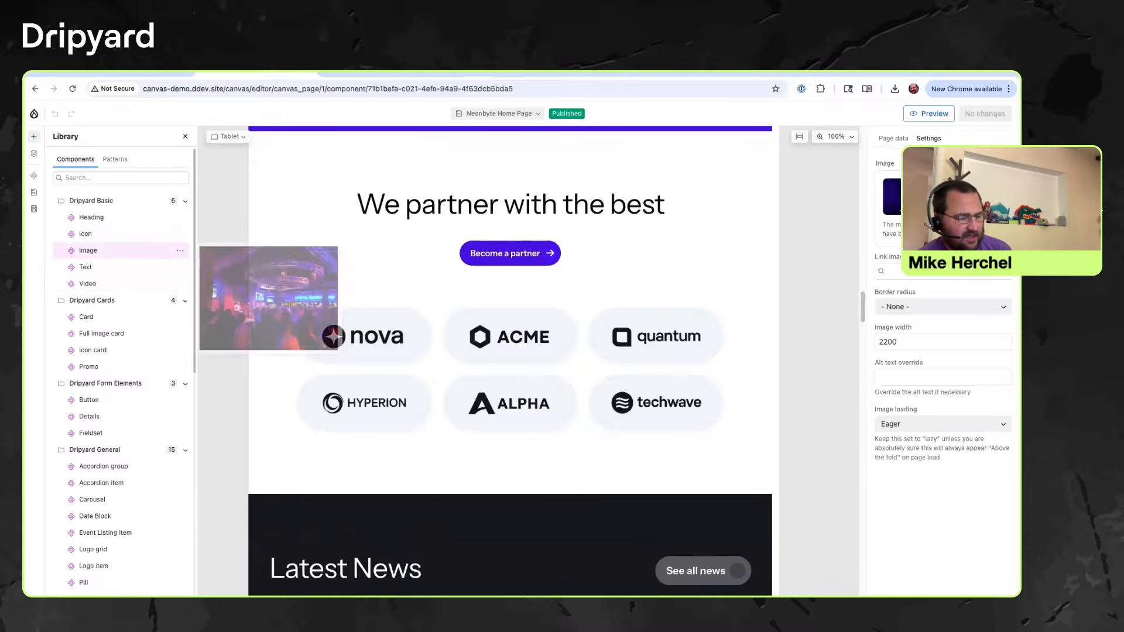
scroll(117, 246, "down", 3)
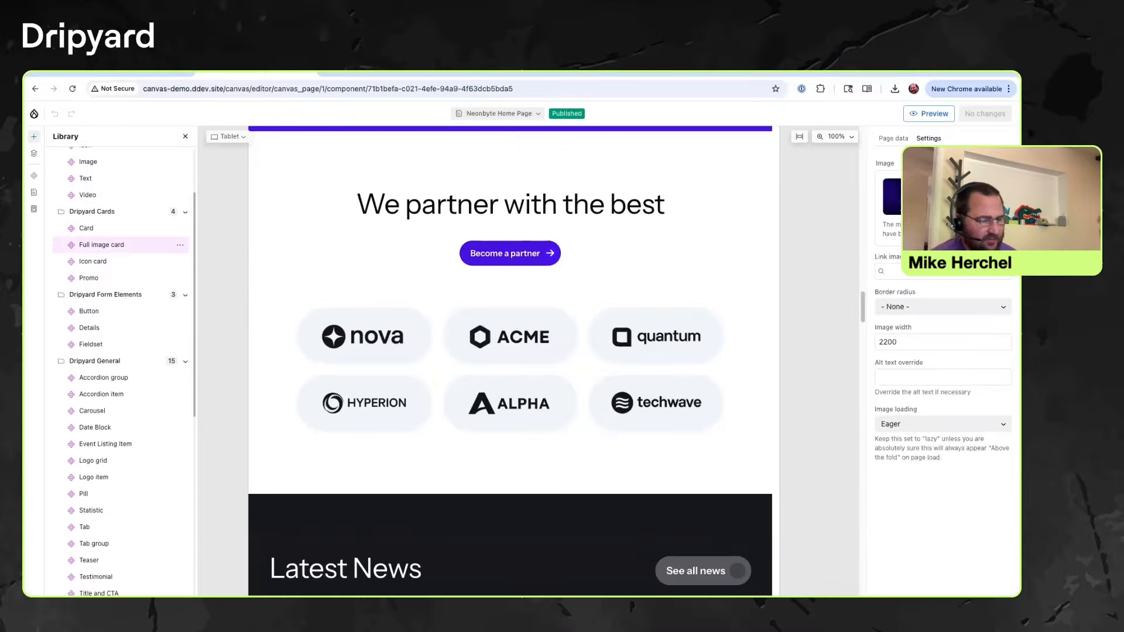
scroll(117, 258, "down", 2)
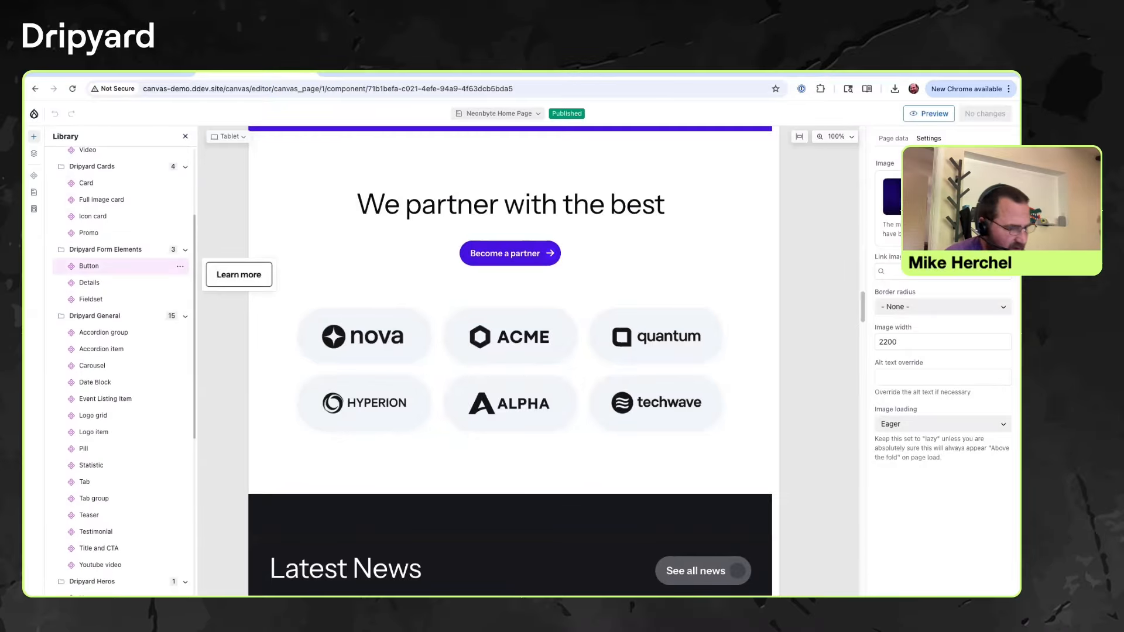
scroll(117, 266, "down", 6)
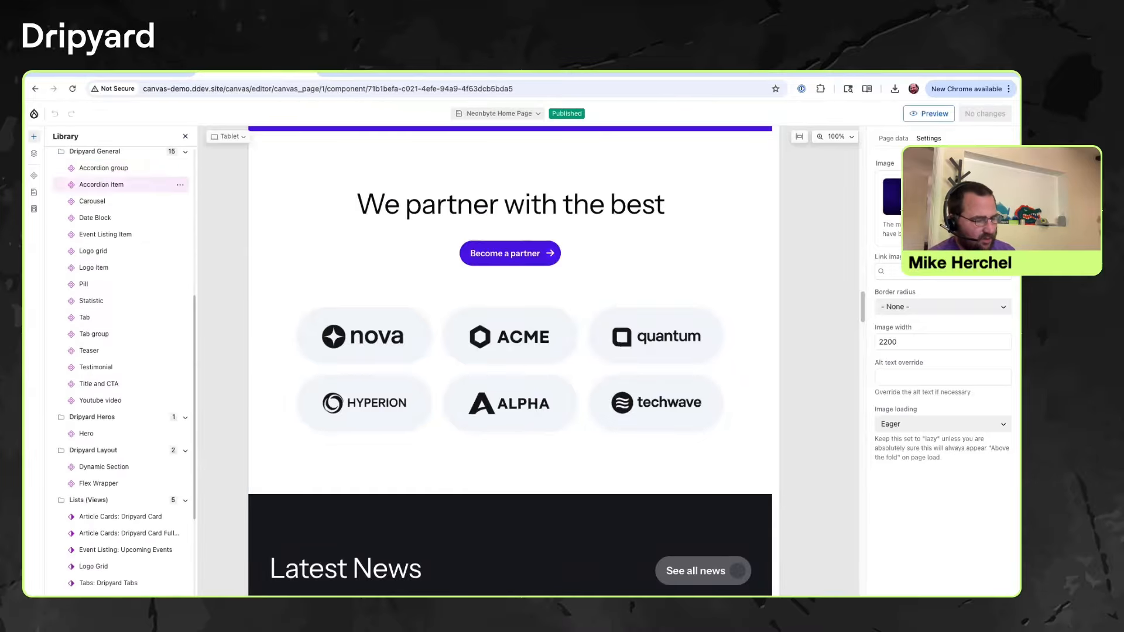
scroll(117, 240, "up", 2)
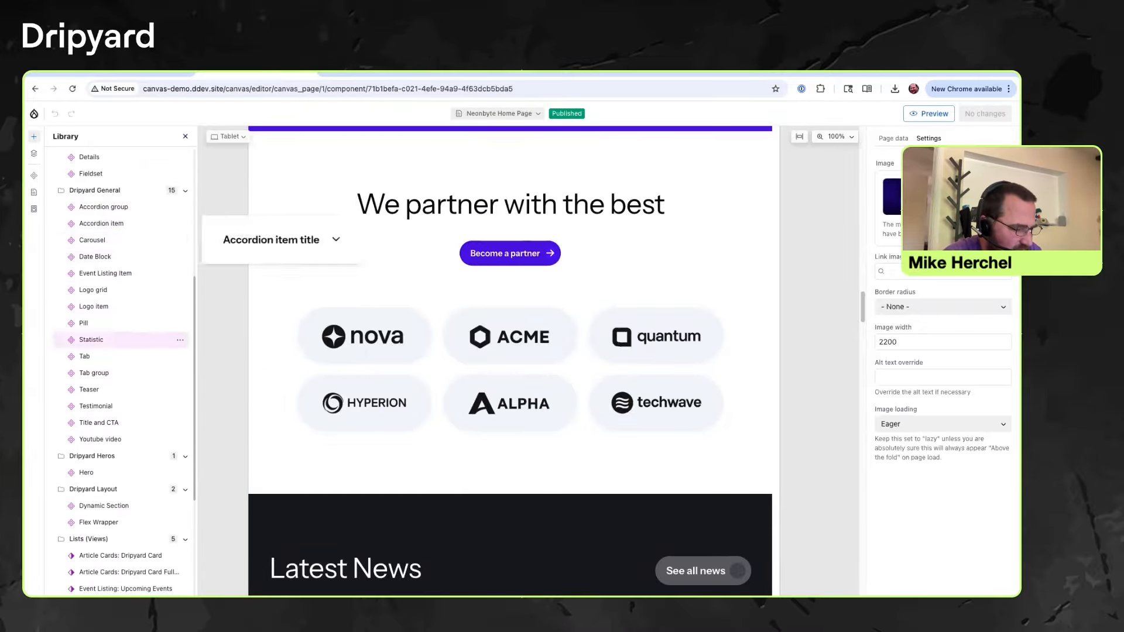
scroll(117, 462, "down", 2)
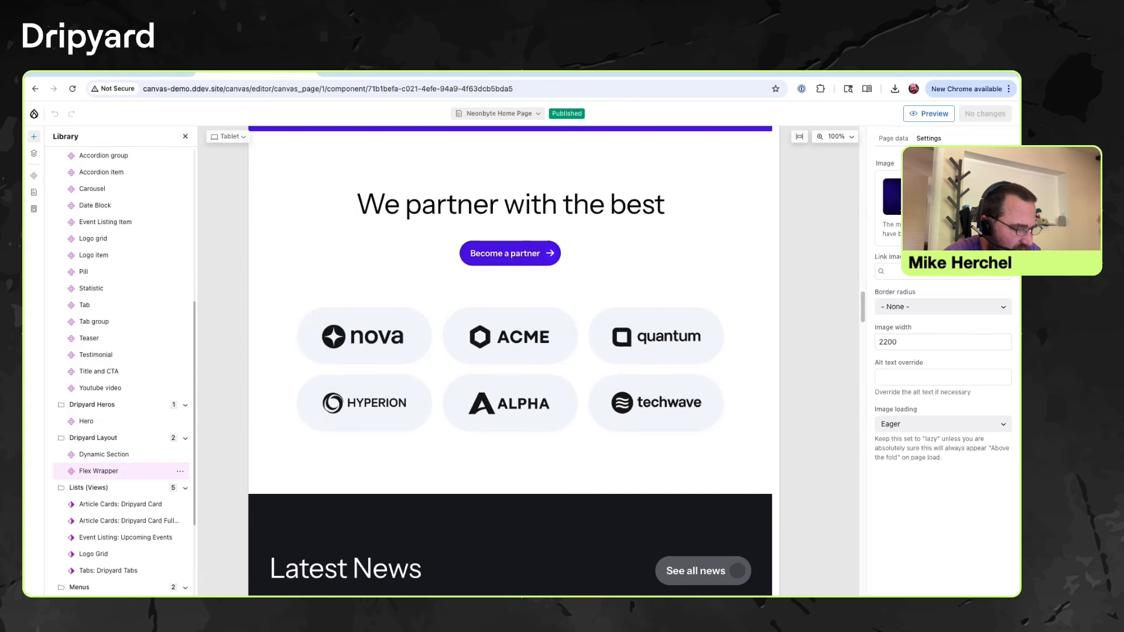
Examine the remaining library components from Lists (Views) to System, and look back over the home page up to its header.
scroll(117, 235, "down", 4)
scroll(117, 363, "down", 1)
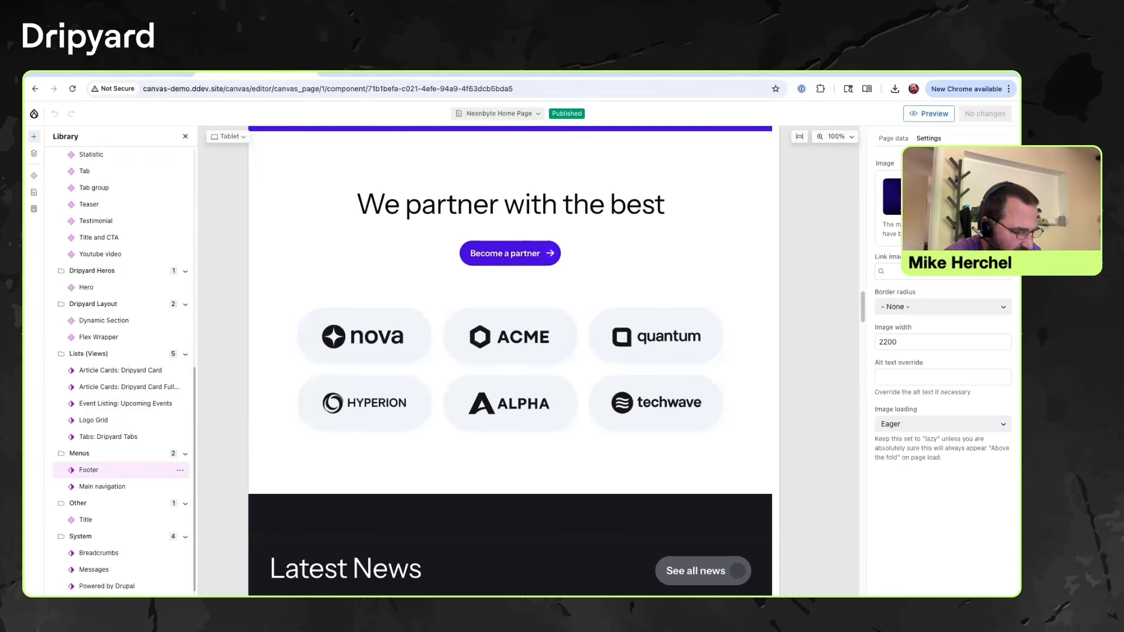
scroll(122, 469, "down", 1)
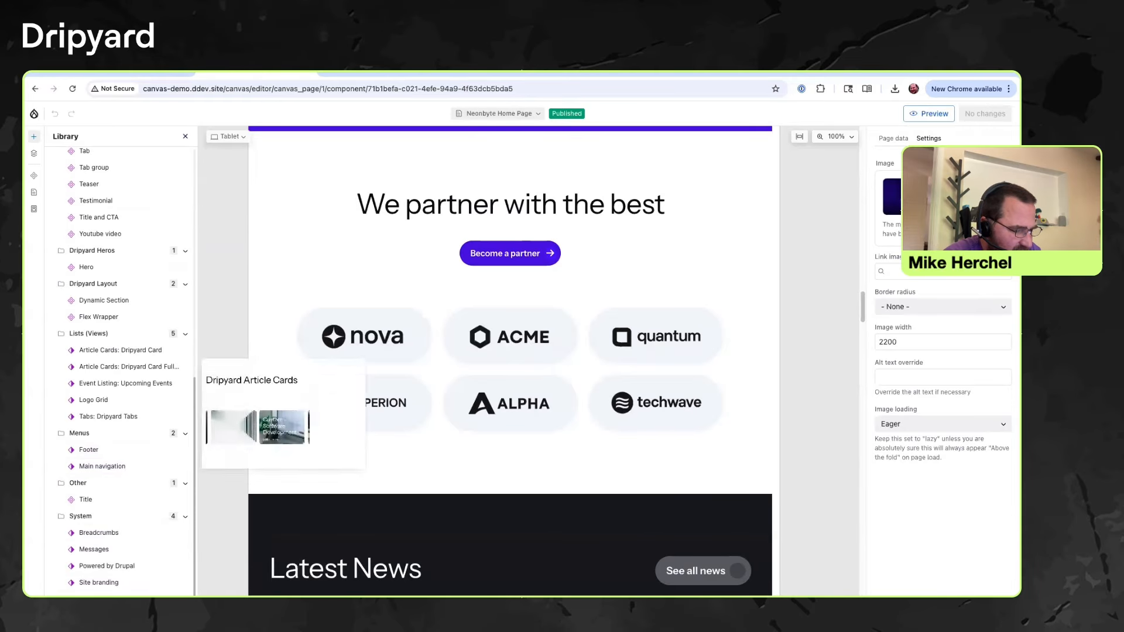
scroll(117, 366, "up", 3)
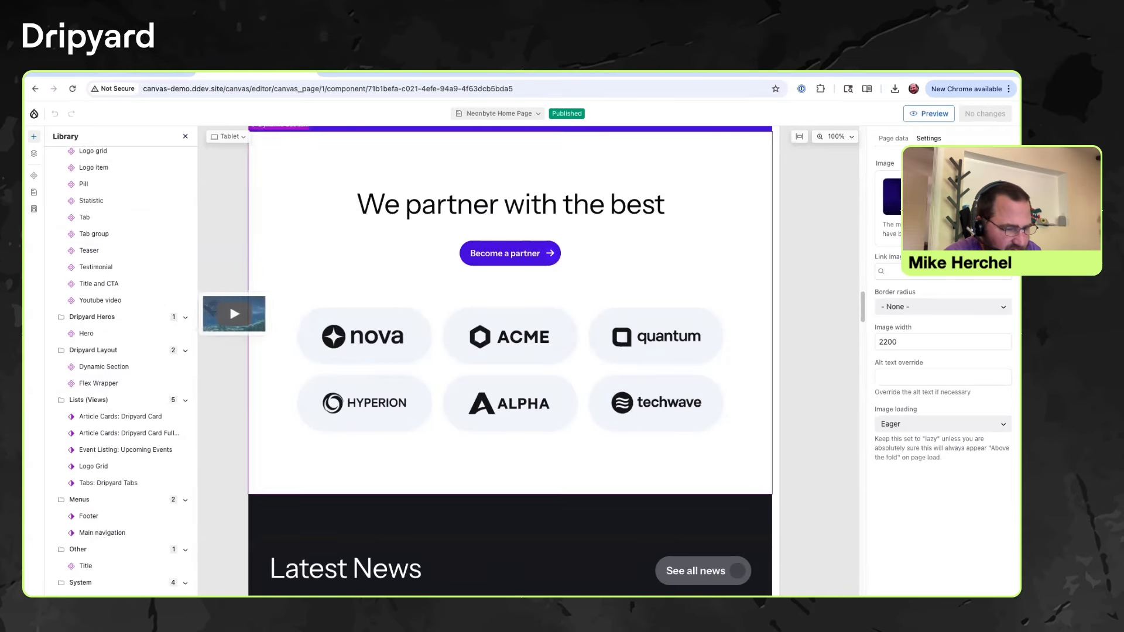
scroll(509, 327, "up", 10)
scroll(510, 351, "up", 15)
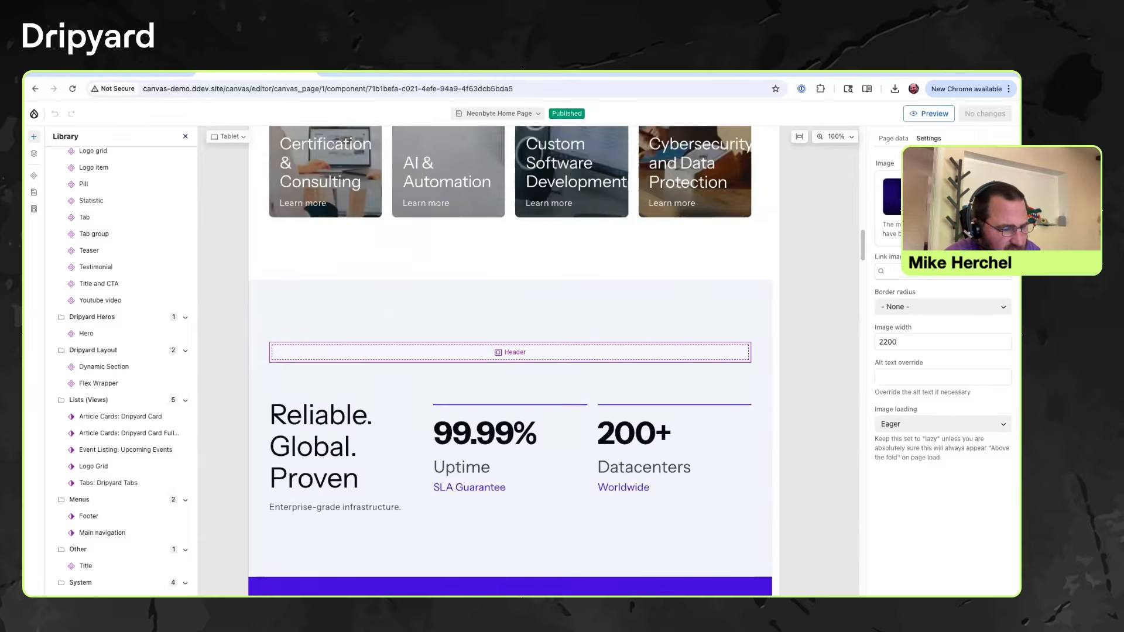
scroll(510, 352, "up", 4)
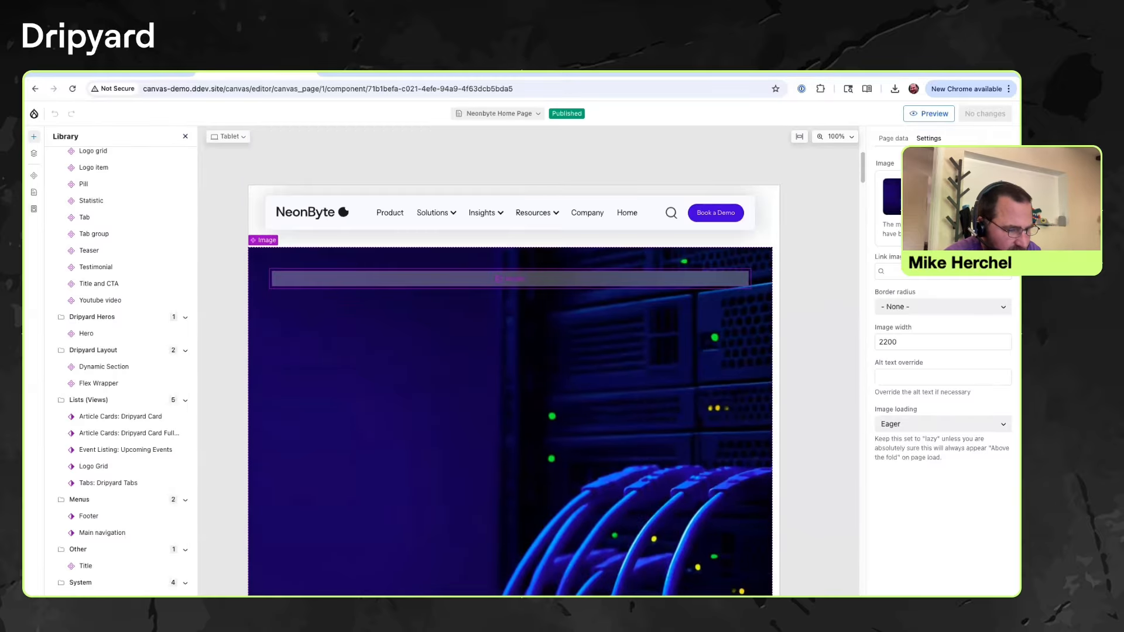
Create a new Canvas page titled "Test" with the URL alias /test.
left_click(498, 114)
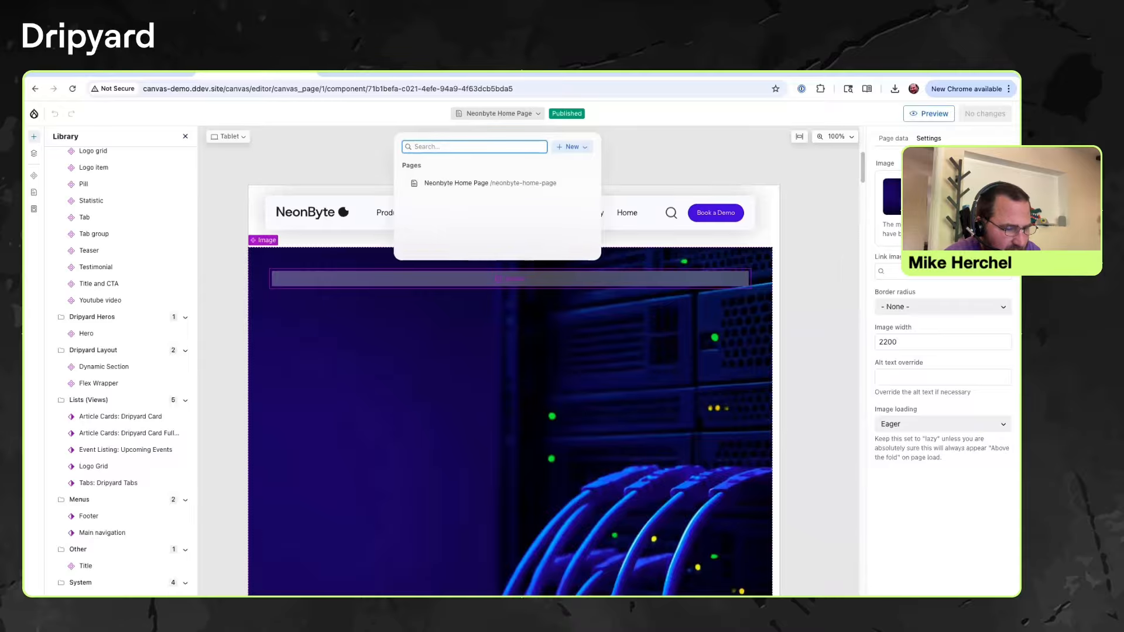
left_click(572, 147)
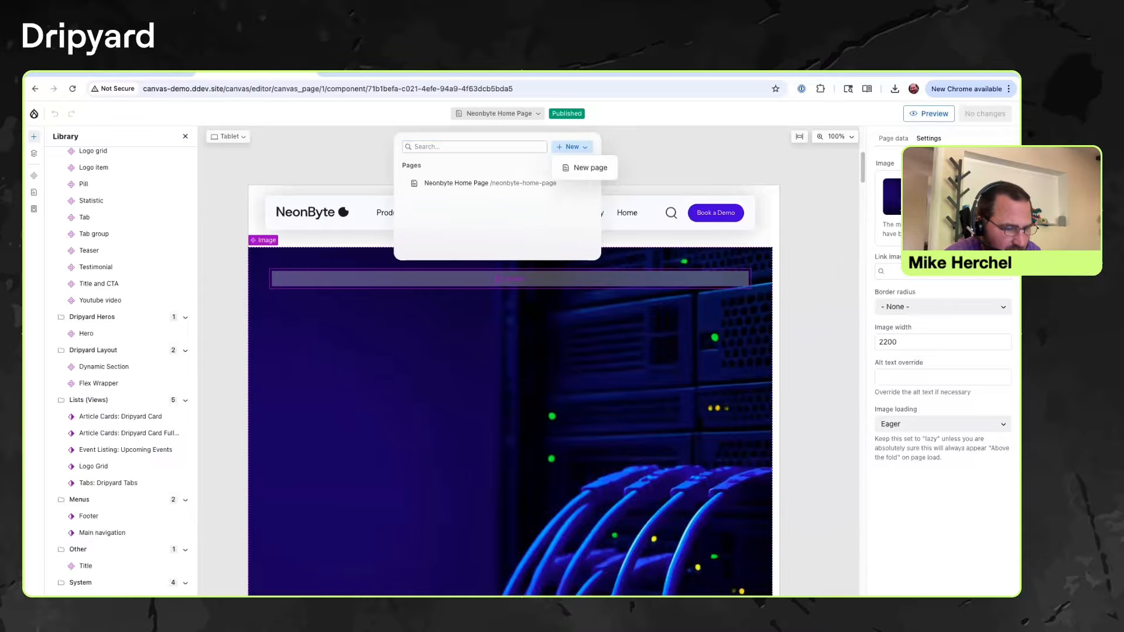
left_click(590, 168)
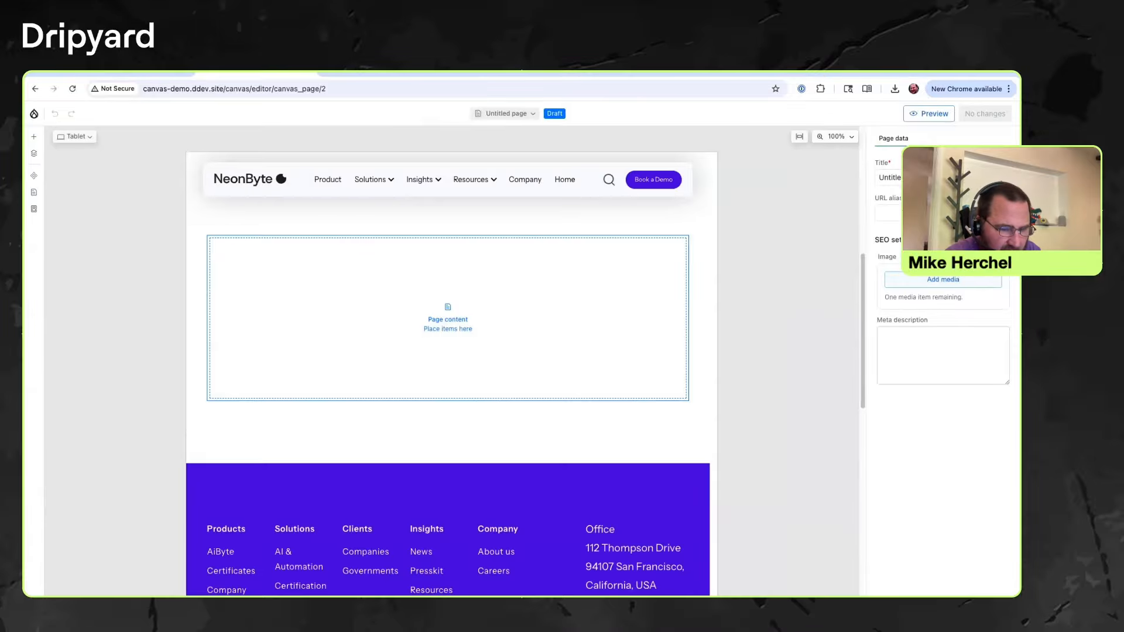
triple_click(921, 177)
type("Test")
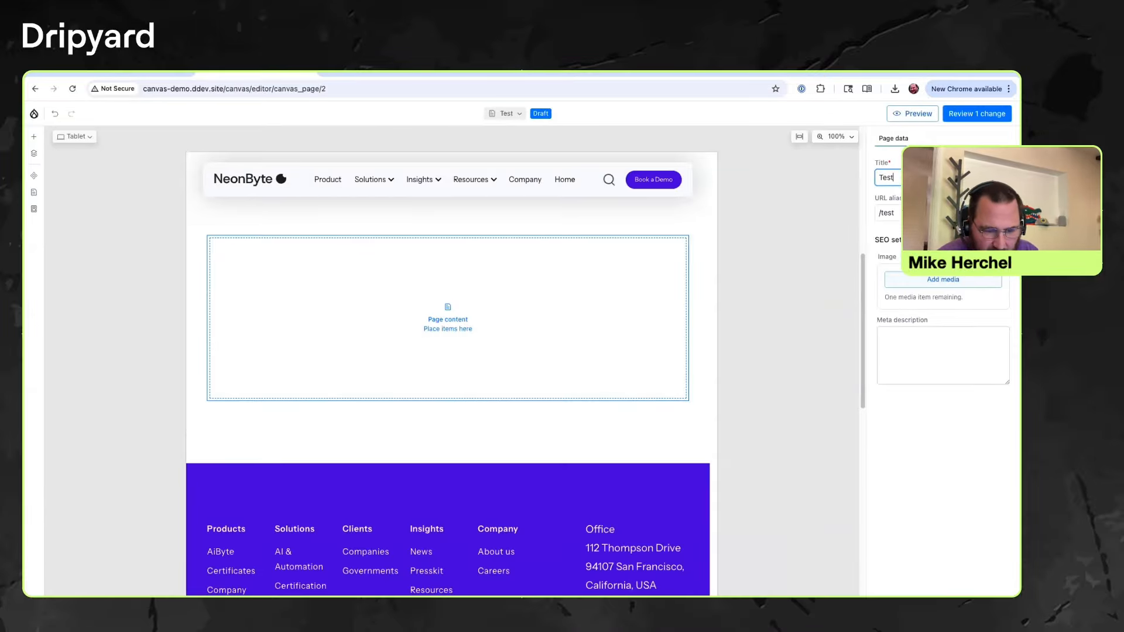
left_click(920, 213)
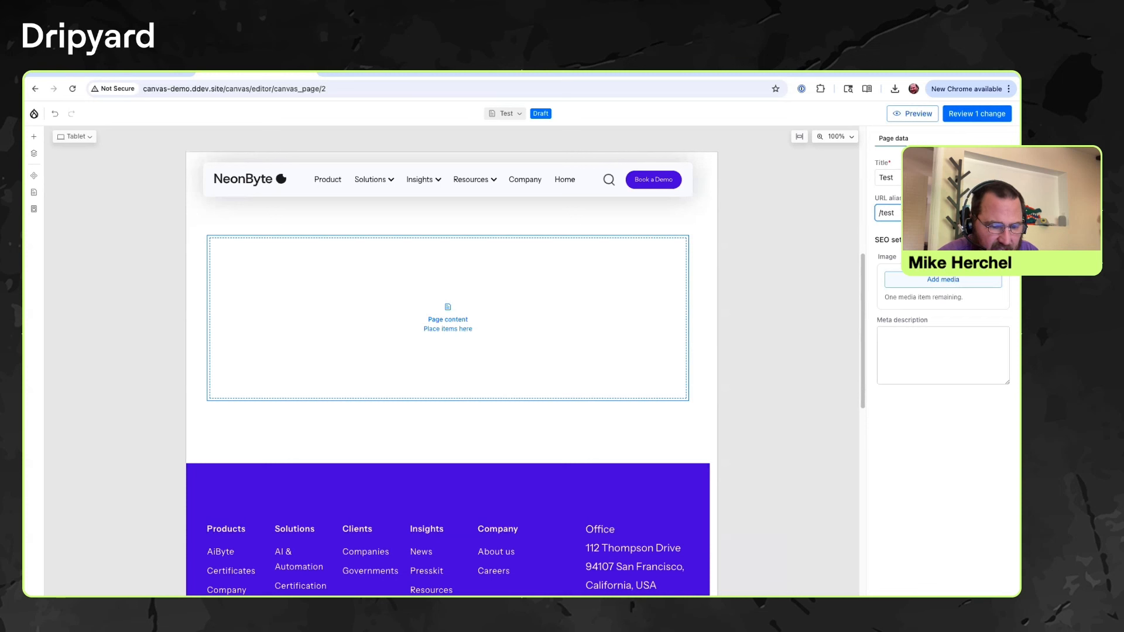
Publish the unpublished changes of the Test page.
left_click(977, 114)
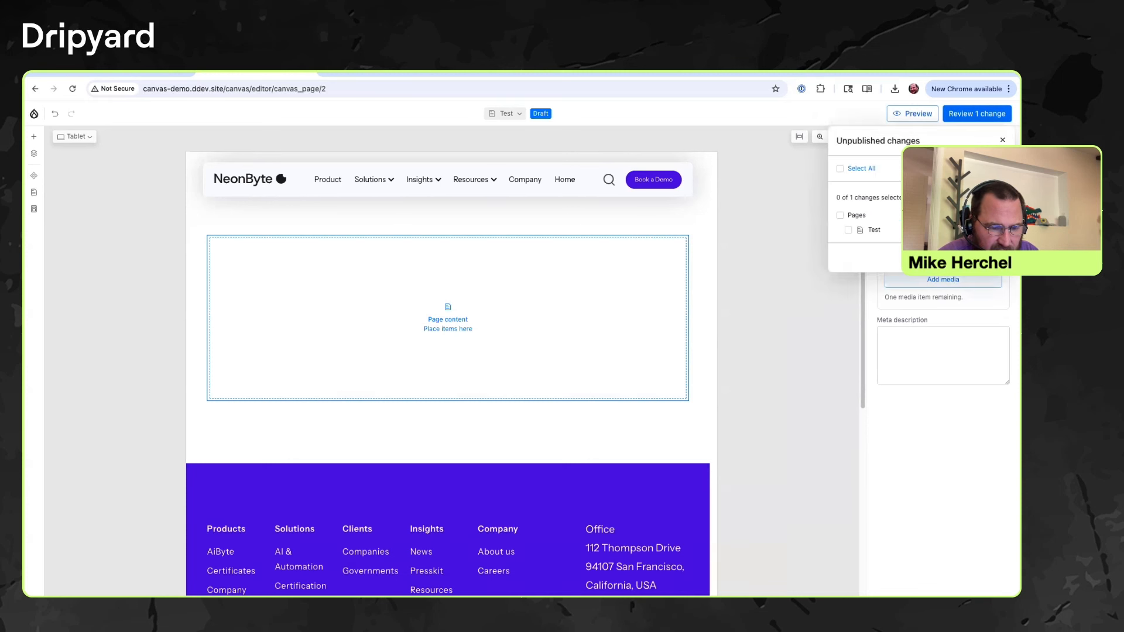
left_click(840, 169)
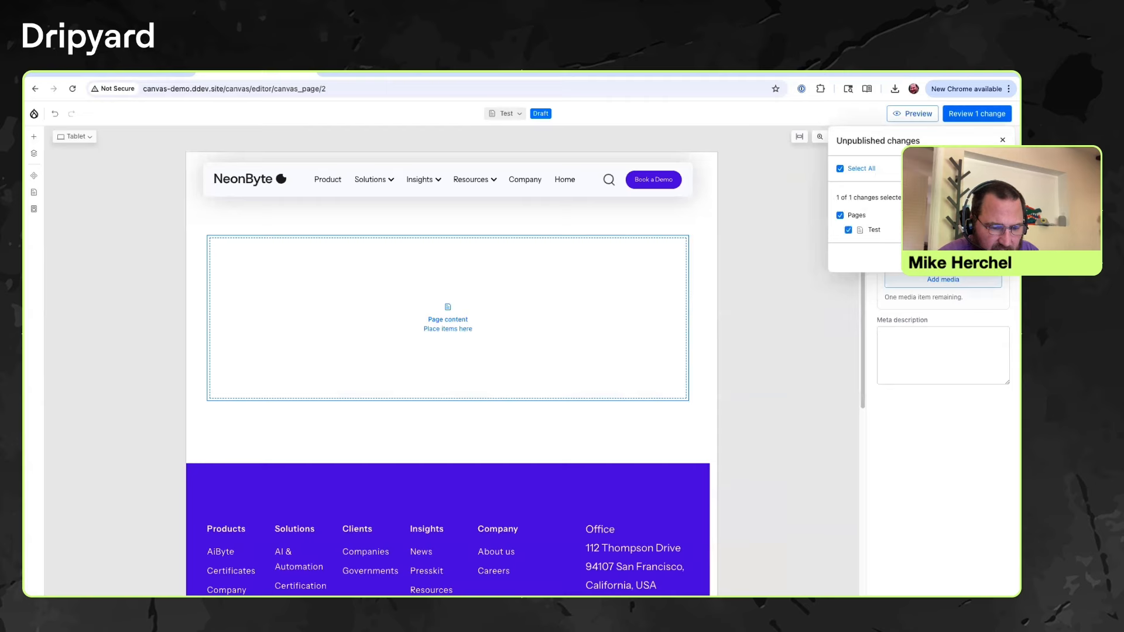
left_click(969, 258)
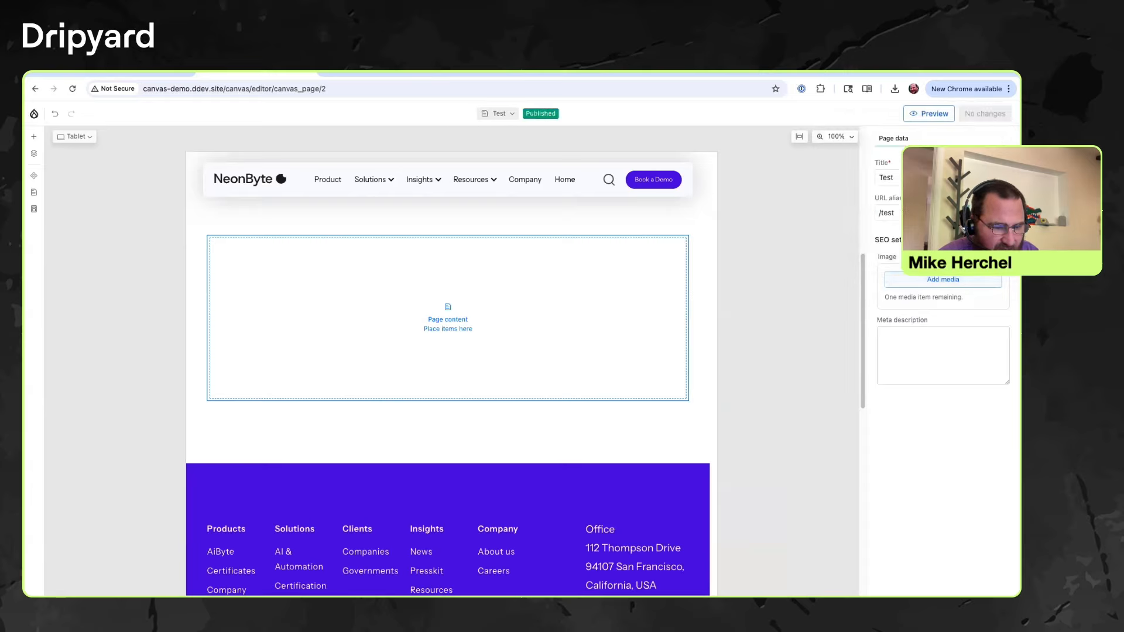
triple_click(886, 213)
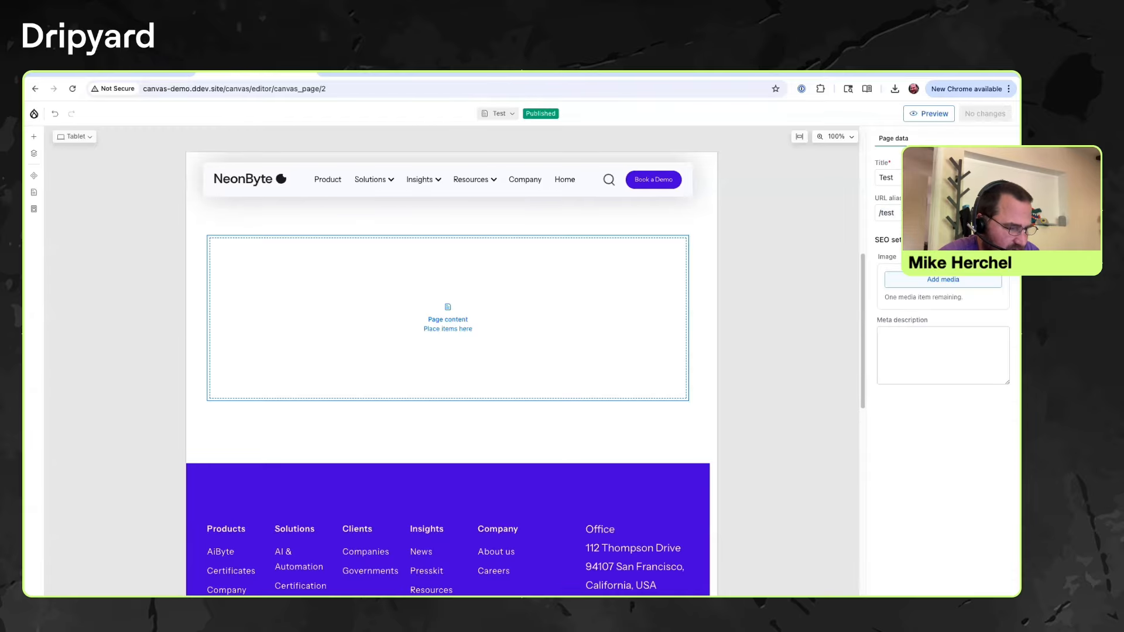
Place a Card component from the library in the empty page content area and go through its text fields.
left_click(34, 136)
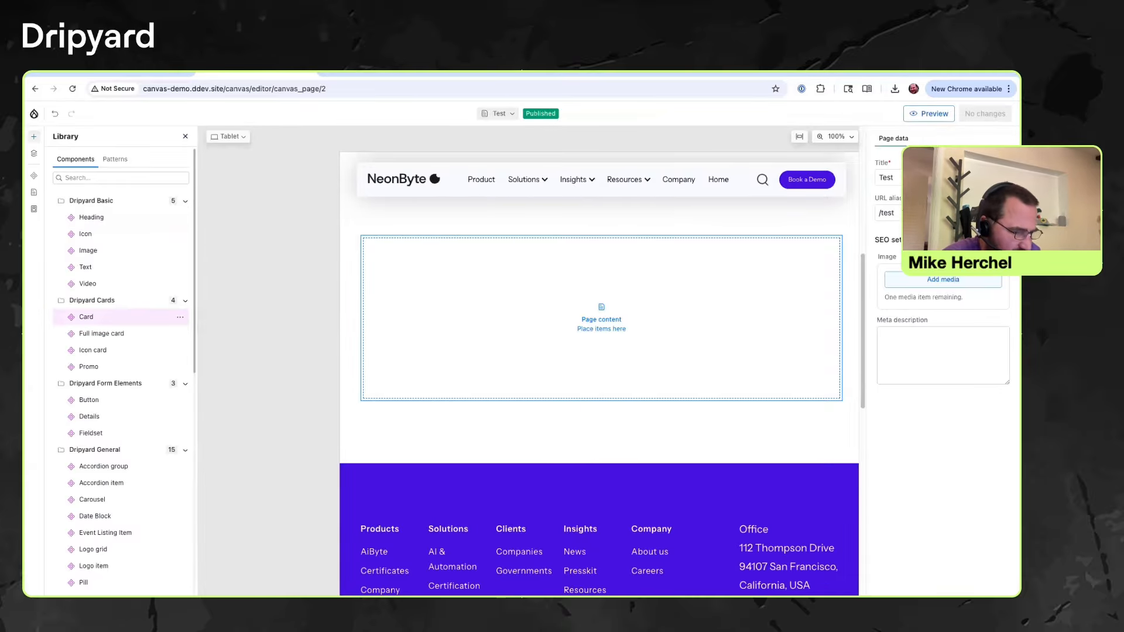
left_click_drag(87, 318, 498, 319)
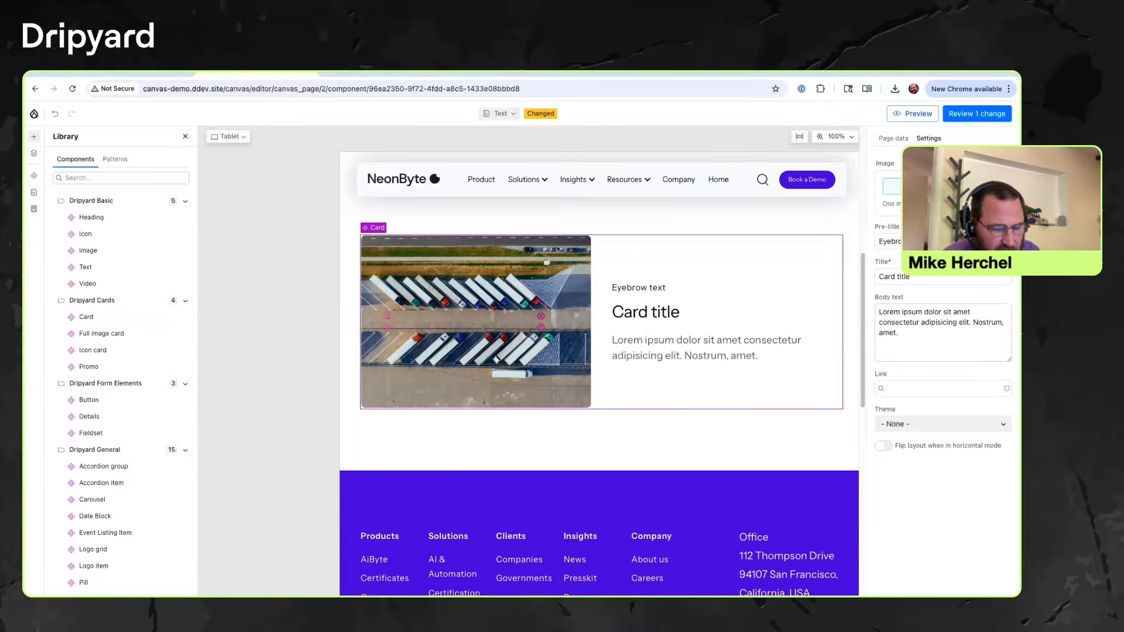
left_click(943, 241)
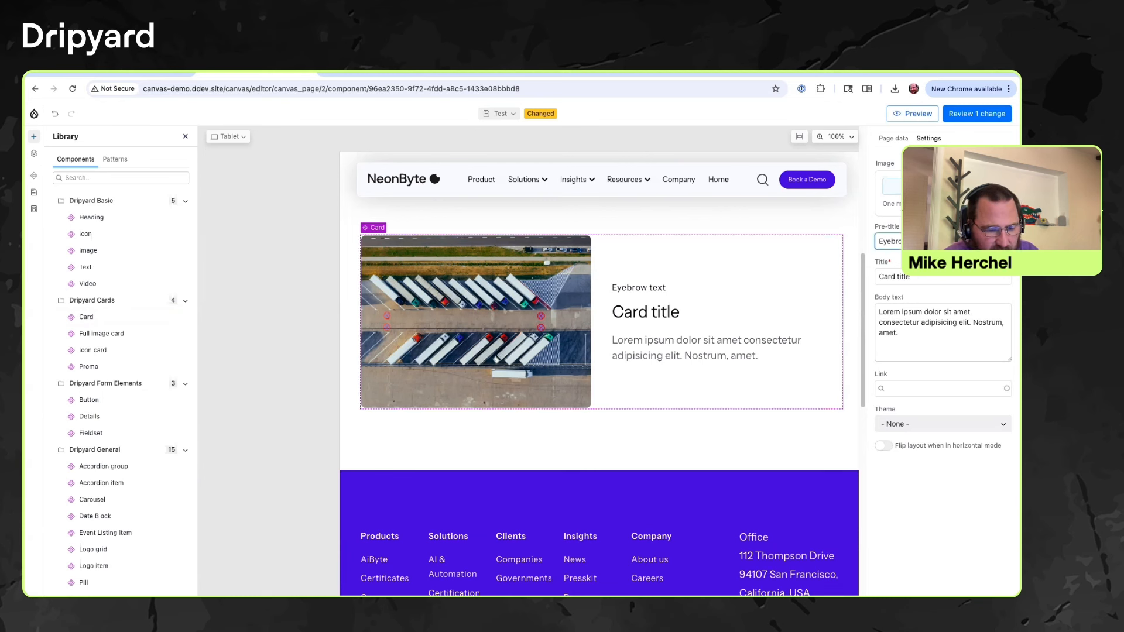
key("Tab")
key("Tab")
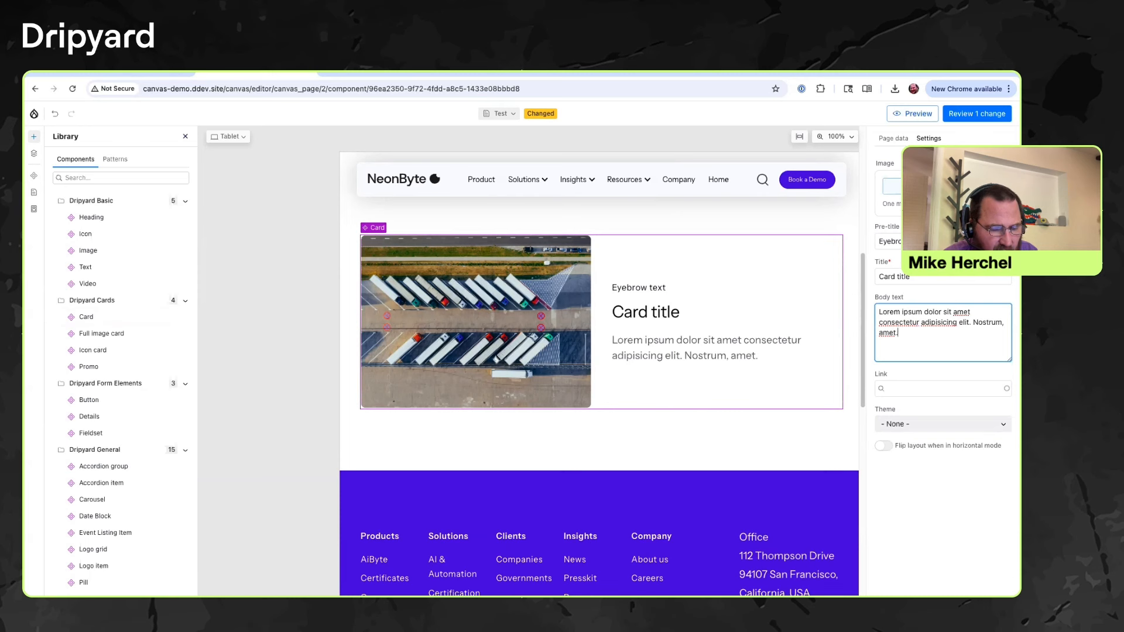
key("shift+Tab")
key("shift+Tab")
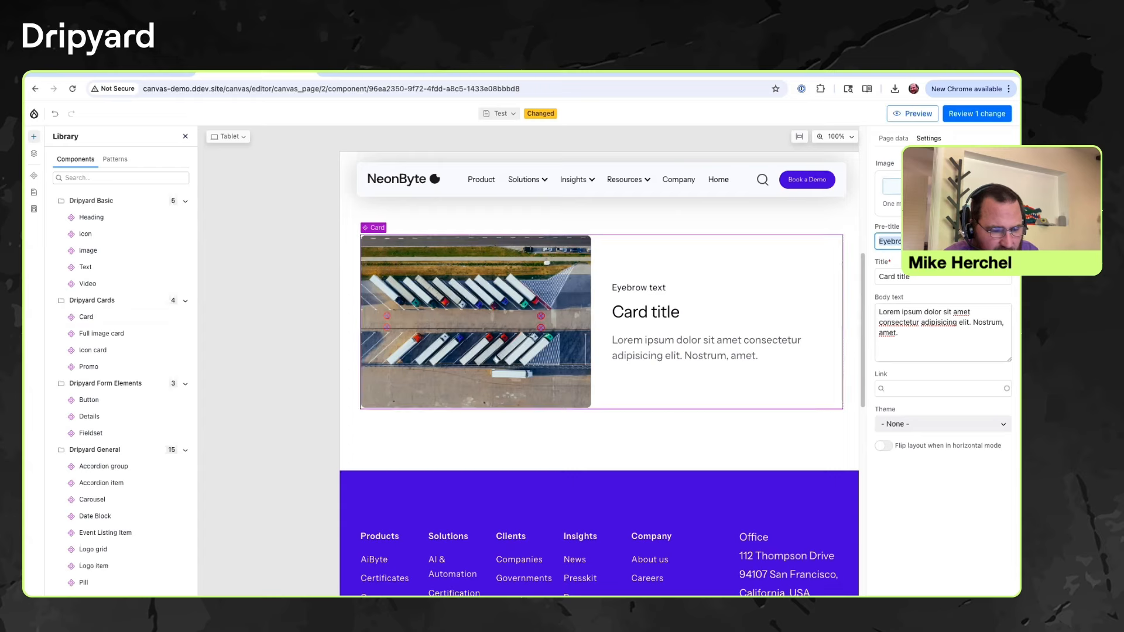
Change the card's title to "Card title title" and replace its body text with "dfsadfsd".
key("Tab")
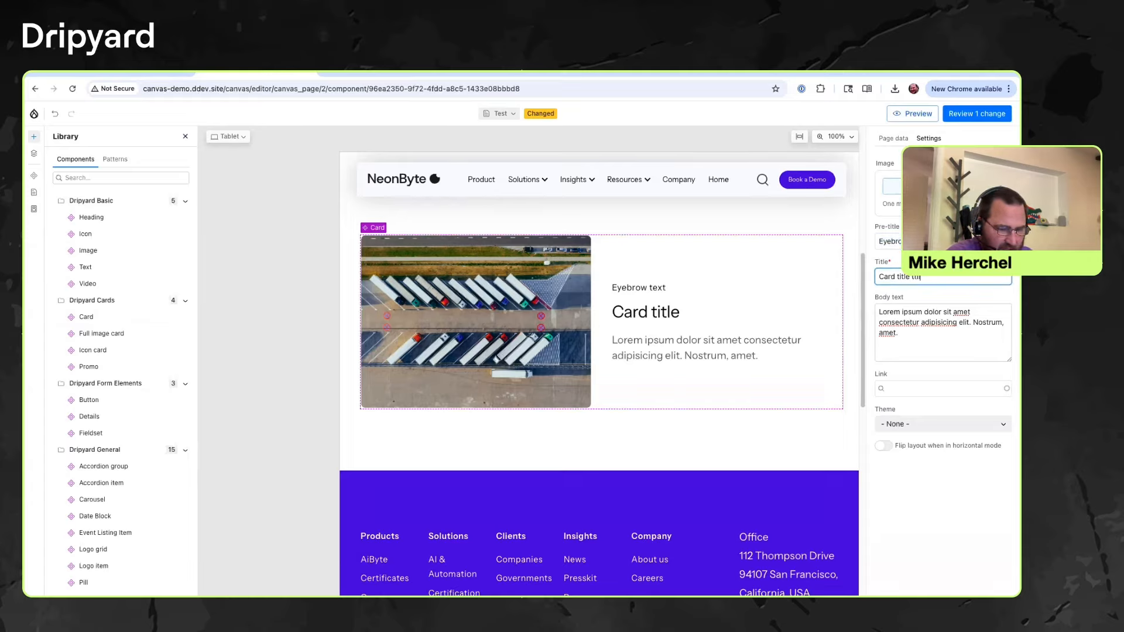
type("ttil")
key("BackSpace")
key("BackSpace")
key("BackSpace")
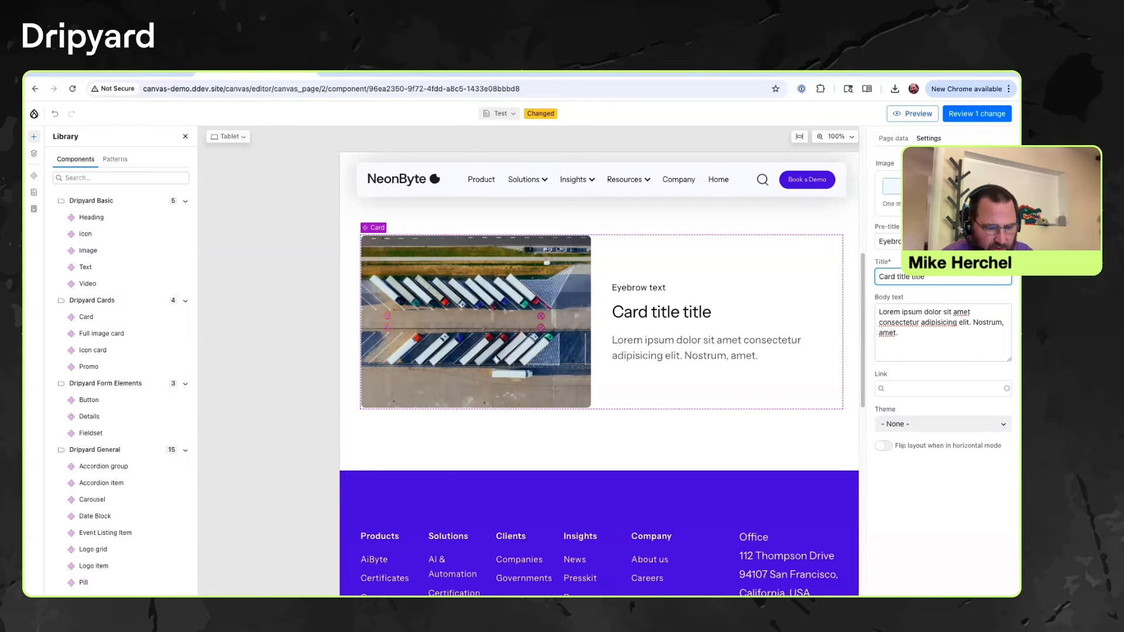
key("Tab")
key("ctrl+a")
type("dfsadfsd")
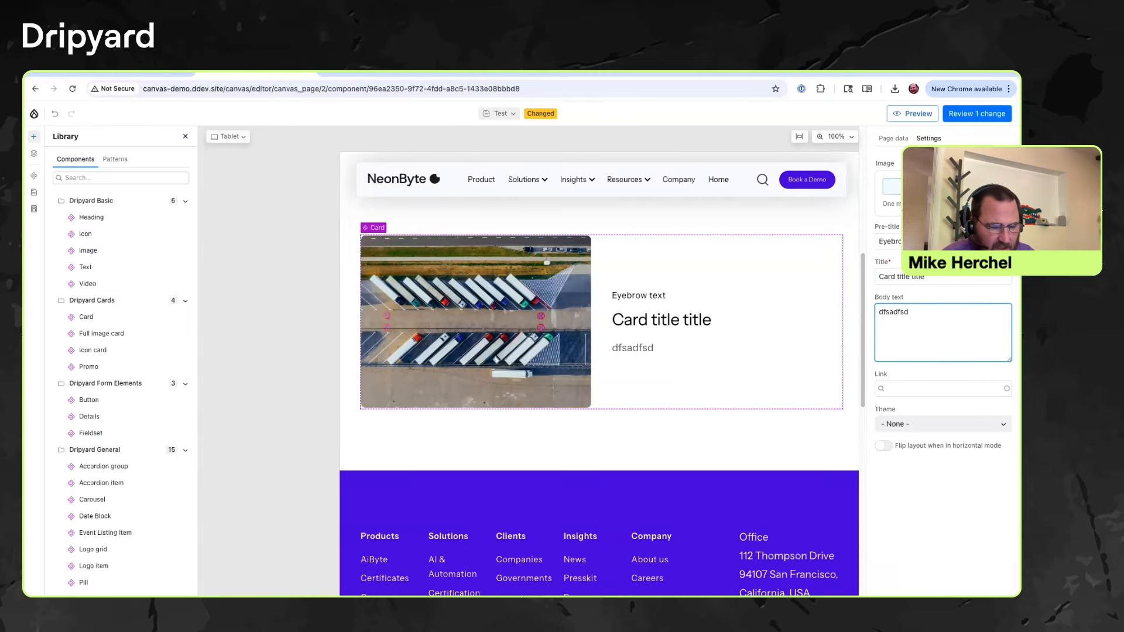
Set the card's image to the media library portrait of the dark-haired woman in front of blue screens.
left_click(920, 187)
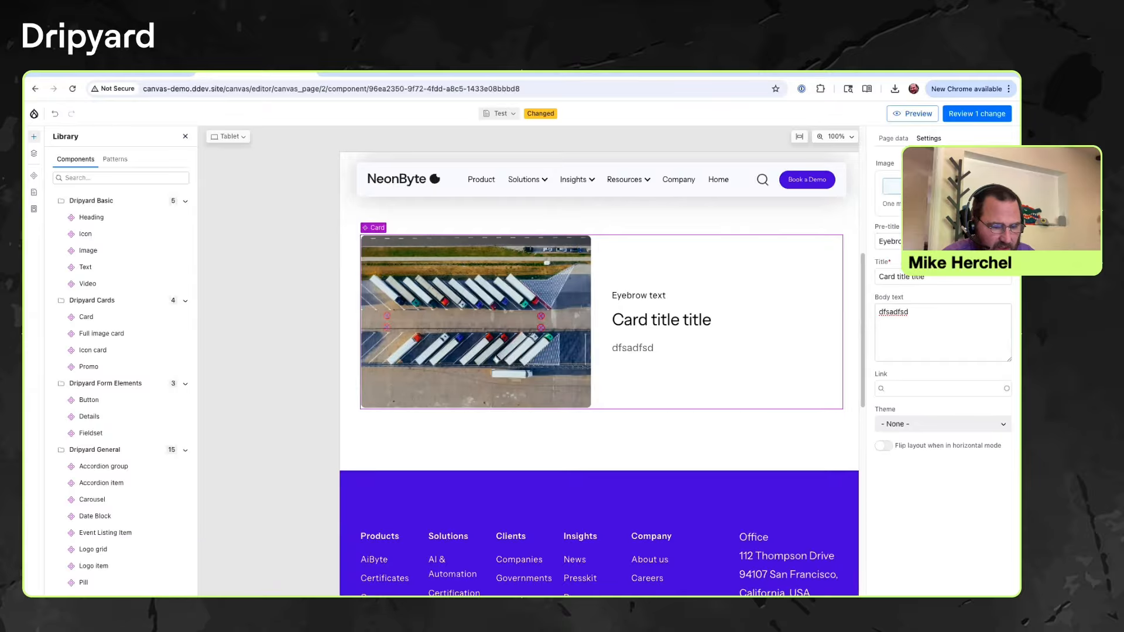
left_click(246, 404)
left_click(840, 562)
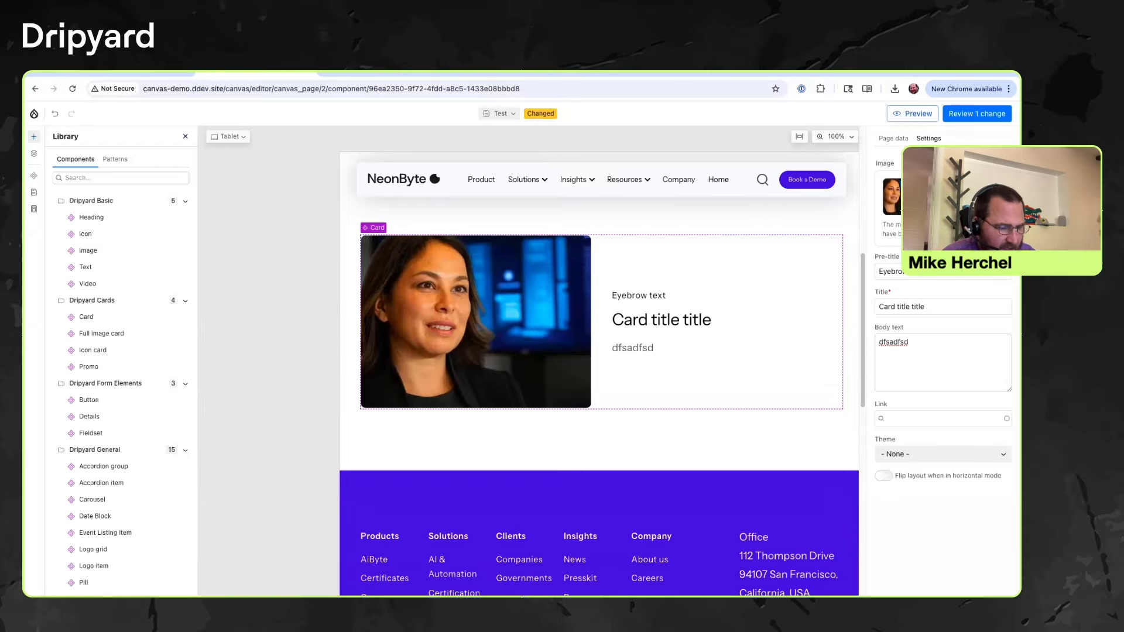
Add a Dynamic Section below the card and set its column count to 4.
scroll(118, 300, "down", 10)
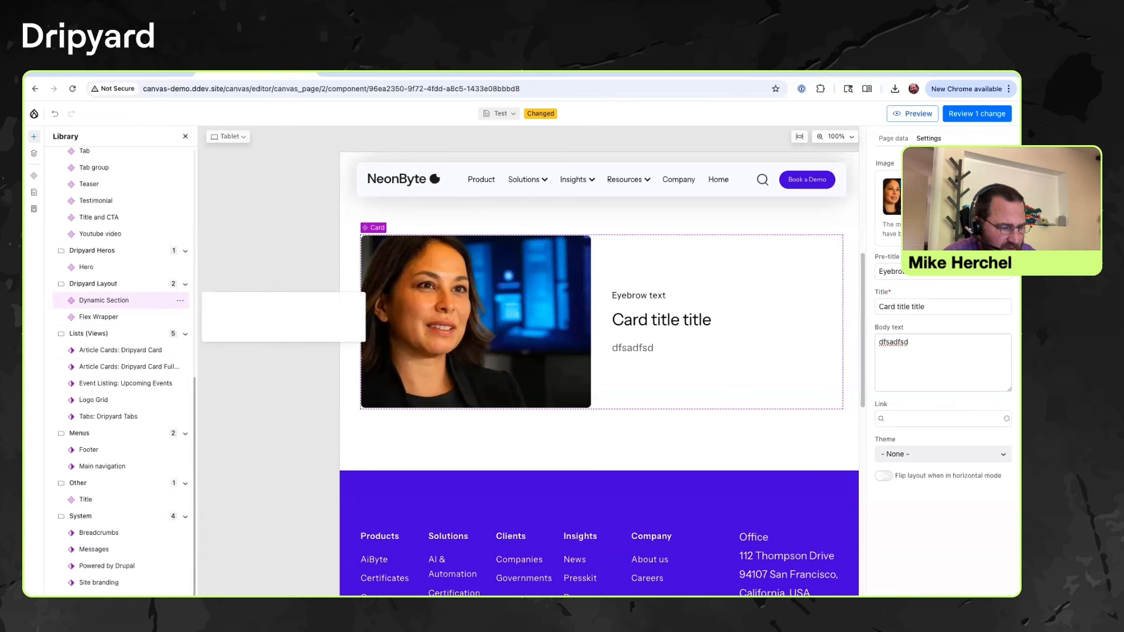
left_click_drag(104, 301, 478, 425)
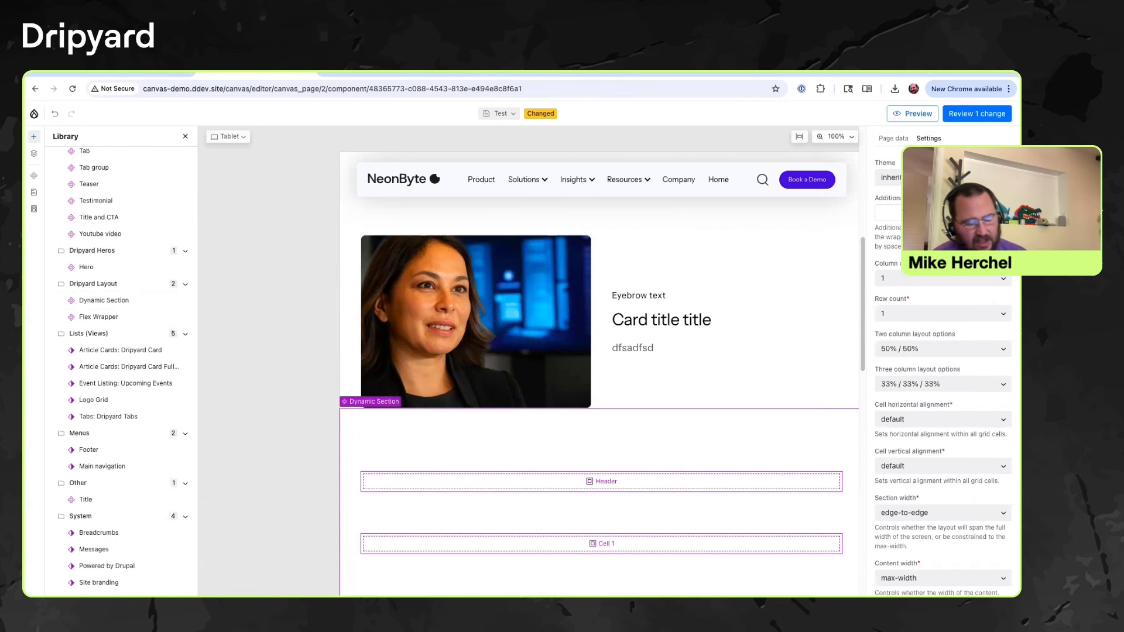
scroll(599, 361, "down", 2)
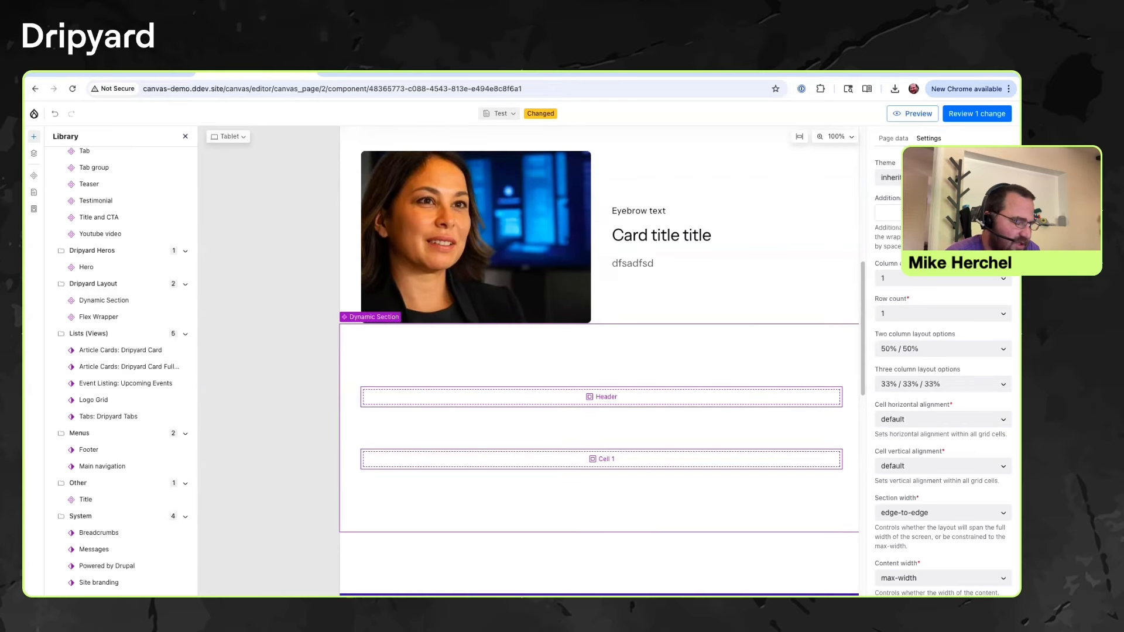
scroll(599, 361, "up", 1)
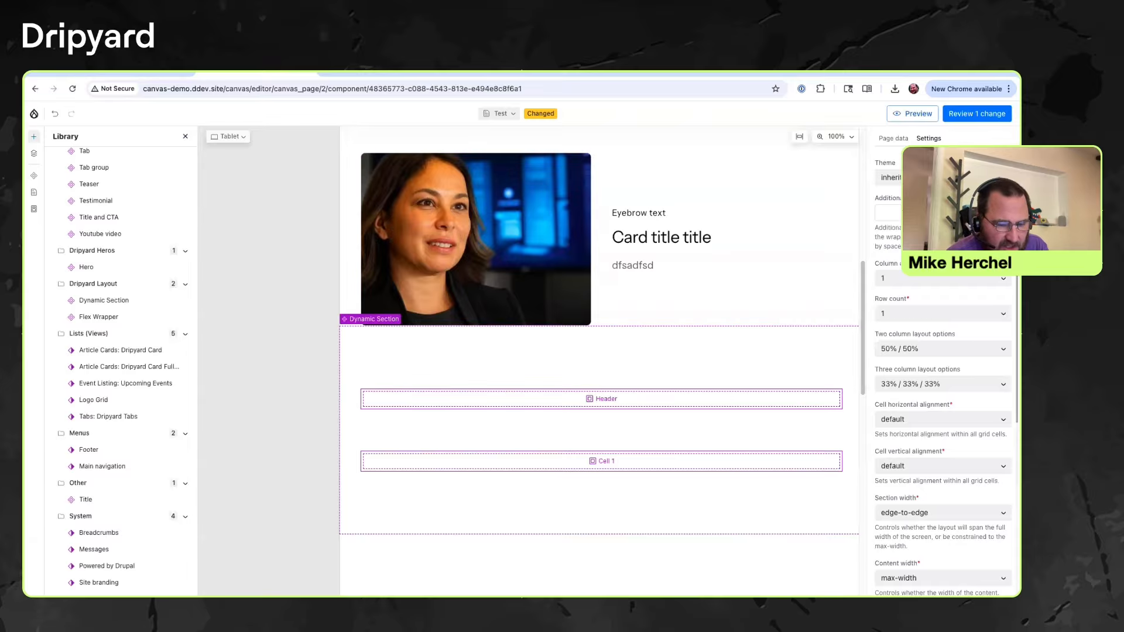
left_click(937, 278)
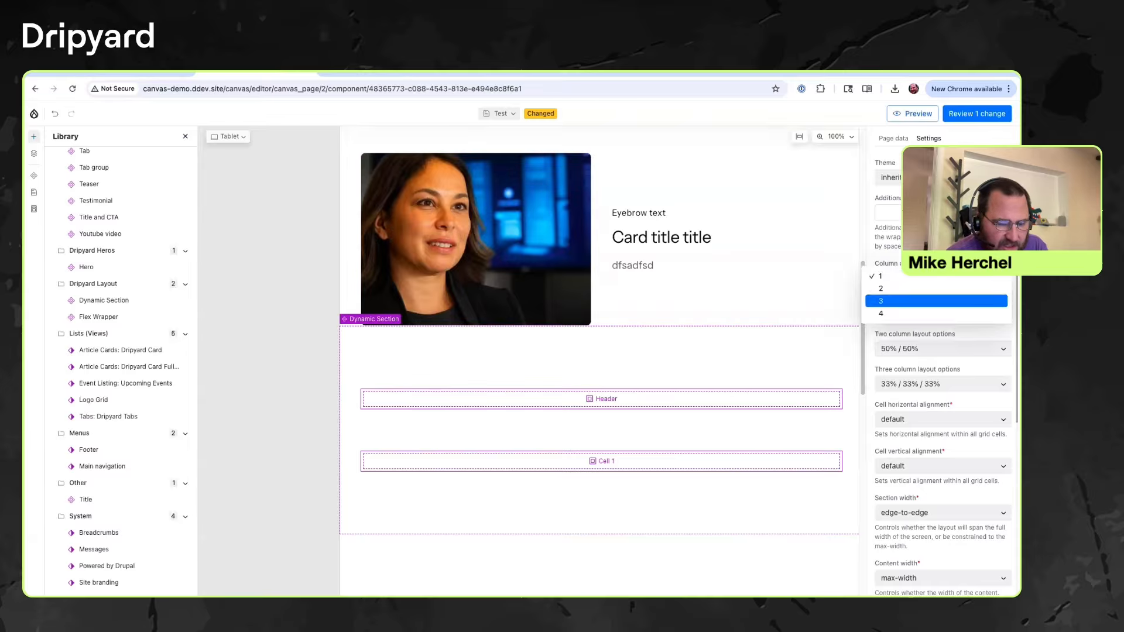
key("Down")
key("Return")
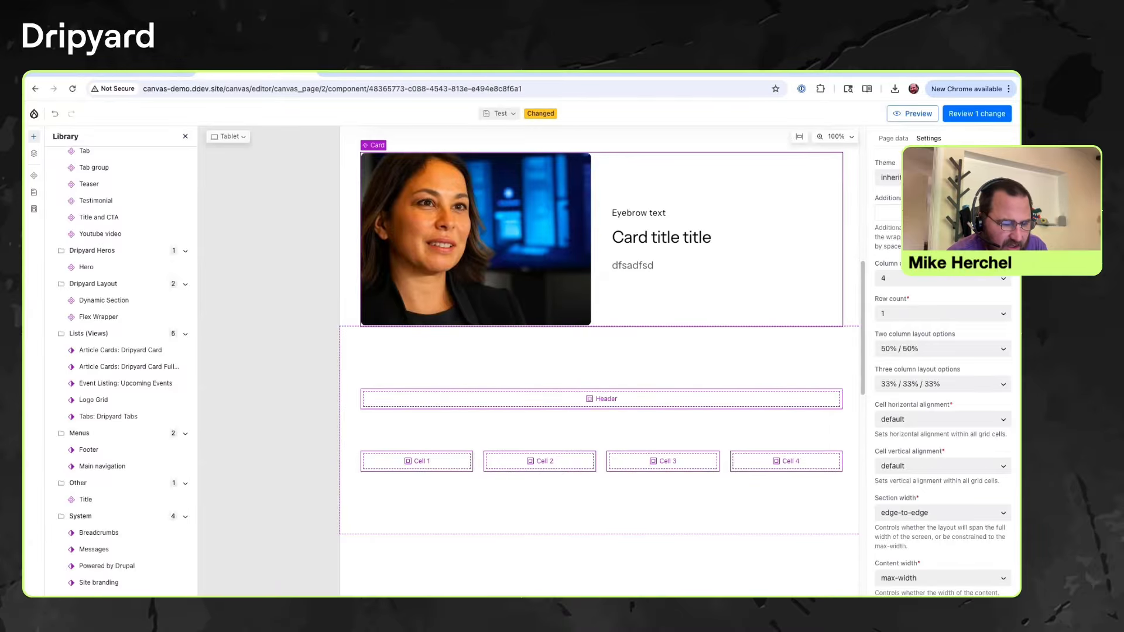
Move the card into Cell 1 of the Dynamic Section and paste three copies of it there.
left_click(498, 251)
left_click_drag(498, 252, 456, 466)
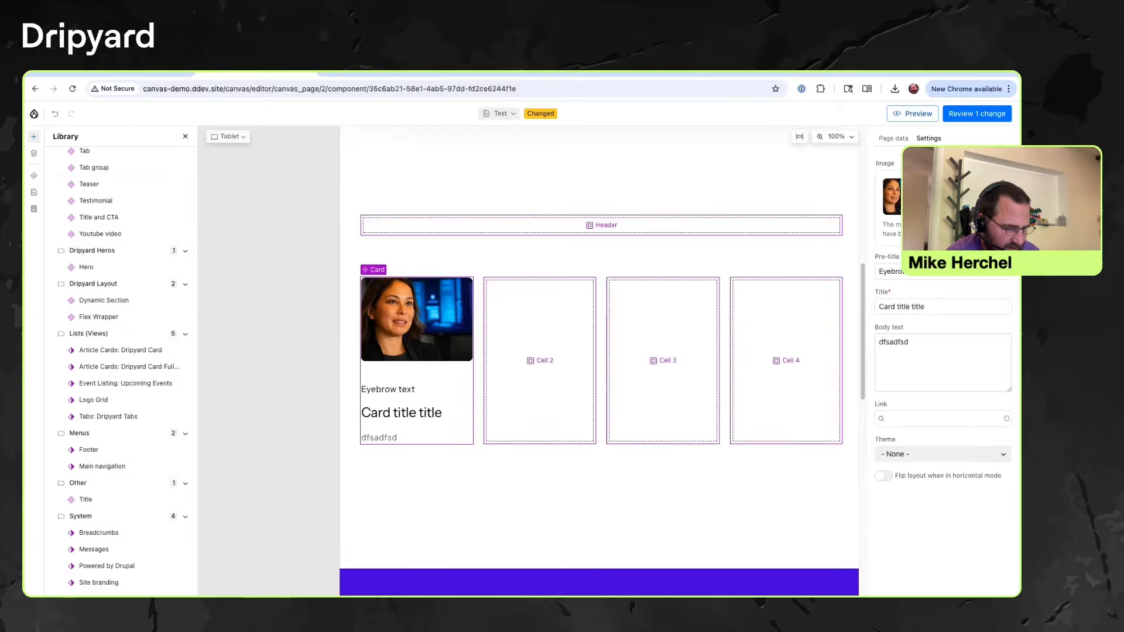
key("super+v")
scroll(417, 398, "down", 5)
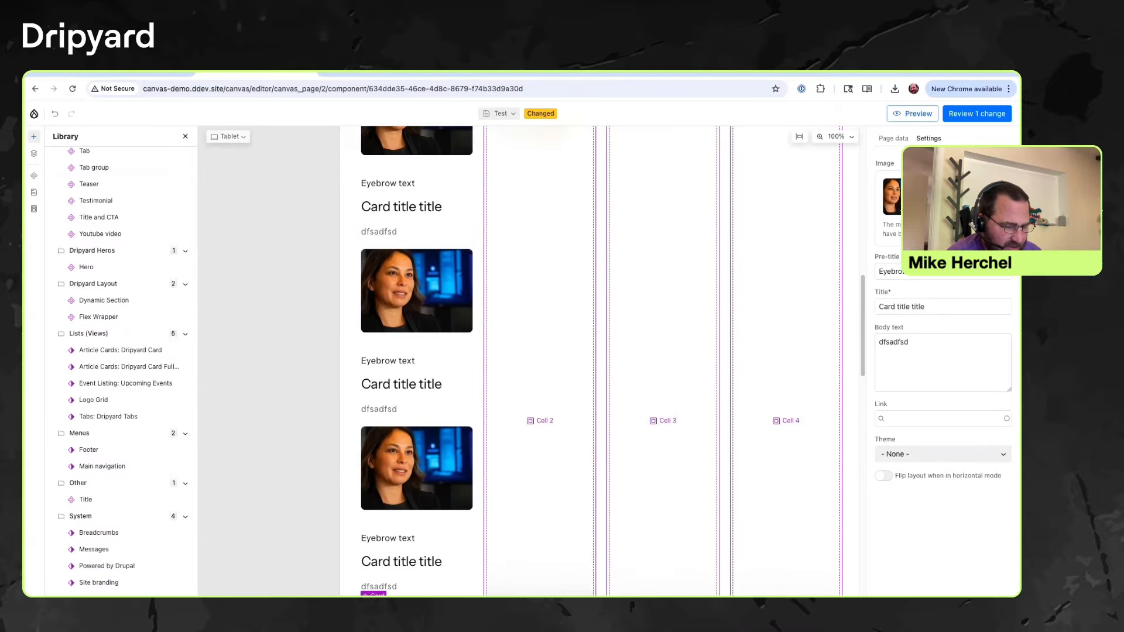
Distribute the three copied cards into Cell 2, Cell 3 and Cell 4 so each column holds one card.
scroll(417, 398, "up", 3)
left_click_drag(432, 259, 540, 269)
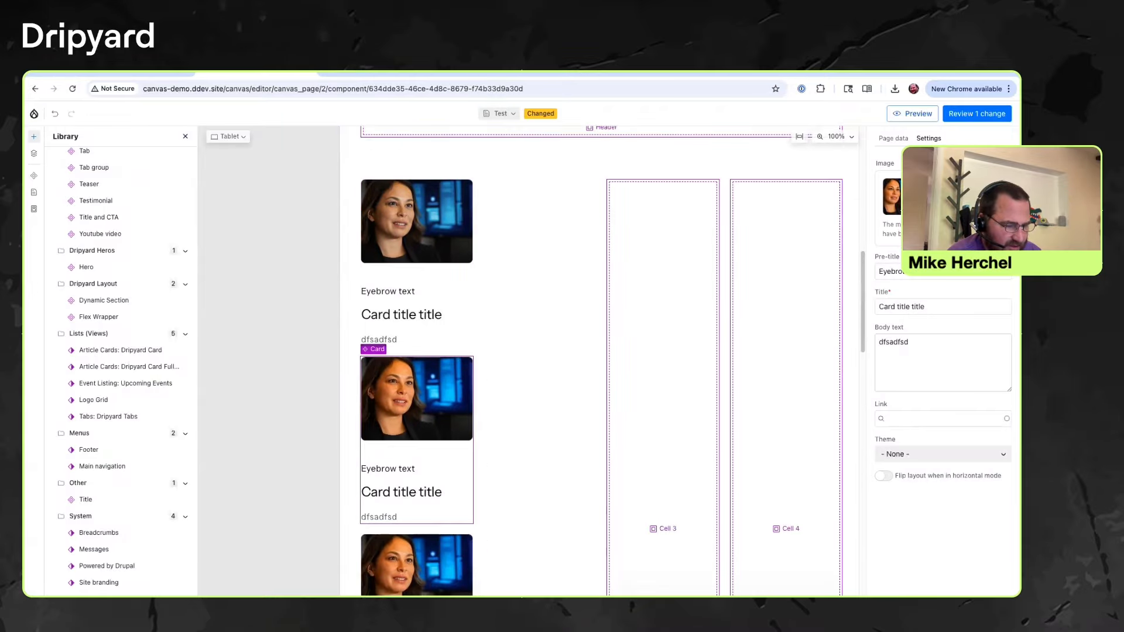
left_click_drag(419, 404, 663, 328)
left_click_drag(417, 404, 785, 339)
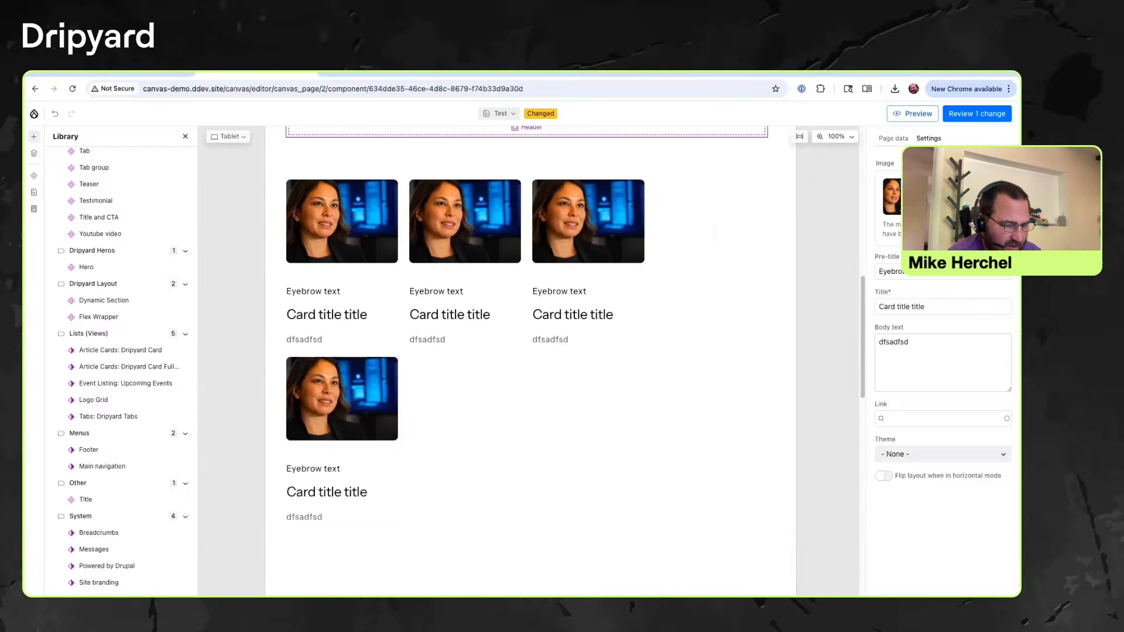
scroll(715, 352, "up", 3)
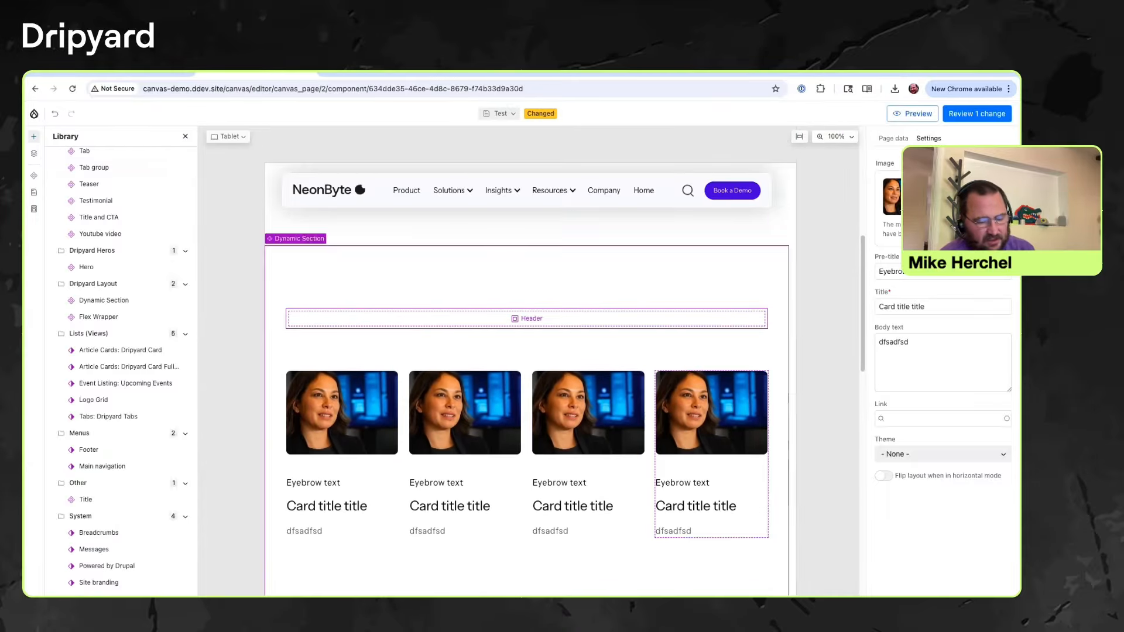
Add a Title and CTA component to the Header slot of the Dynamic Section above the four cards.
scroll(117, 309, "up", 3)
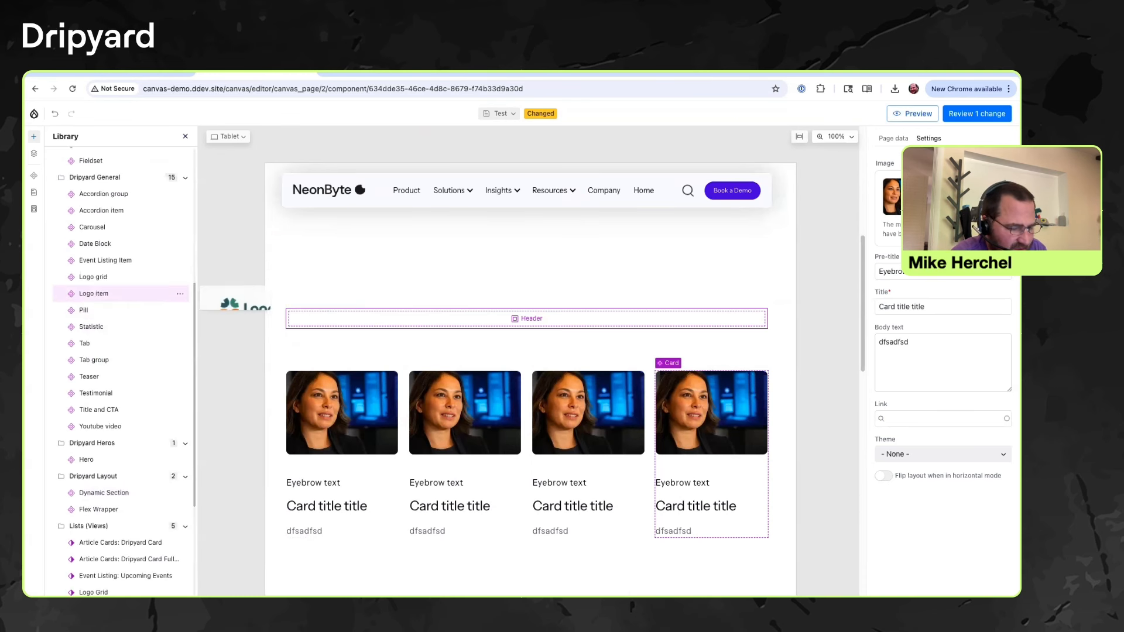
scroll(117, 351, "down", 1)
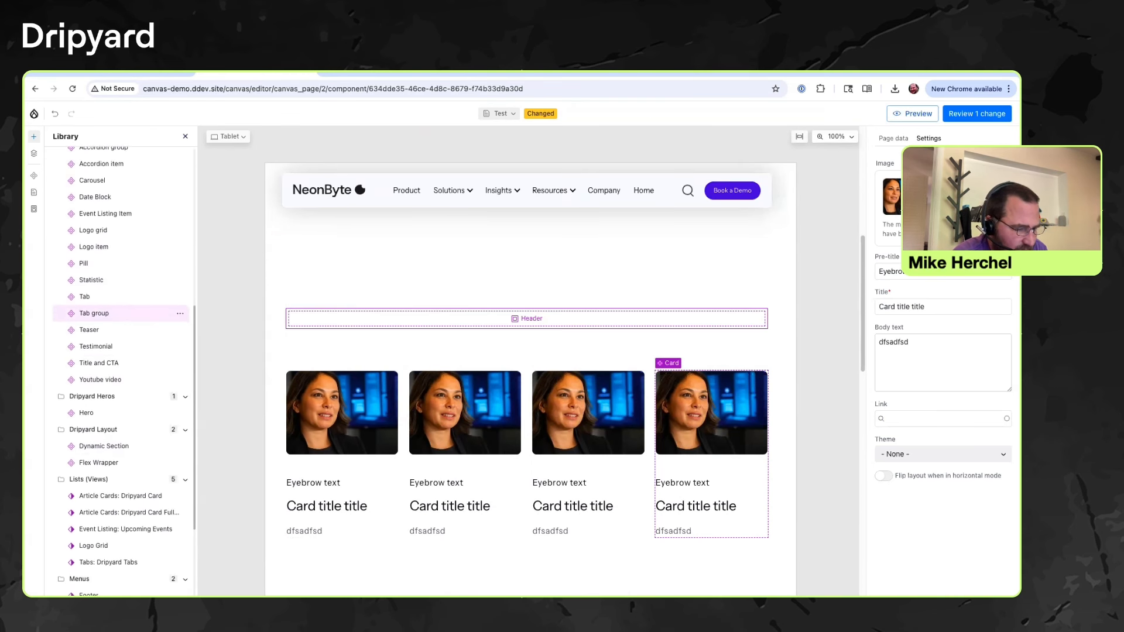
left_click_drag(99, 362, 527, 318)
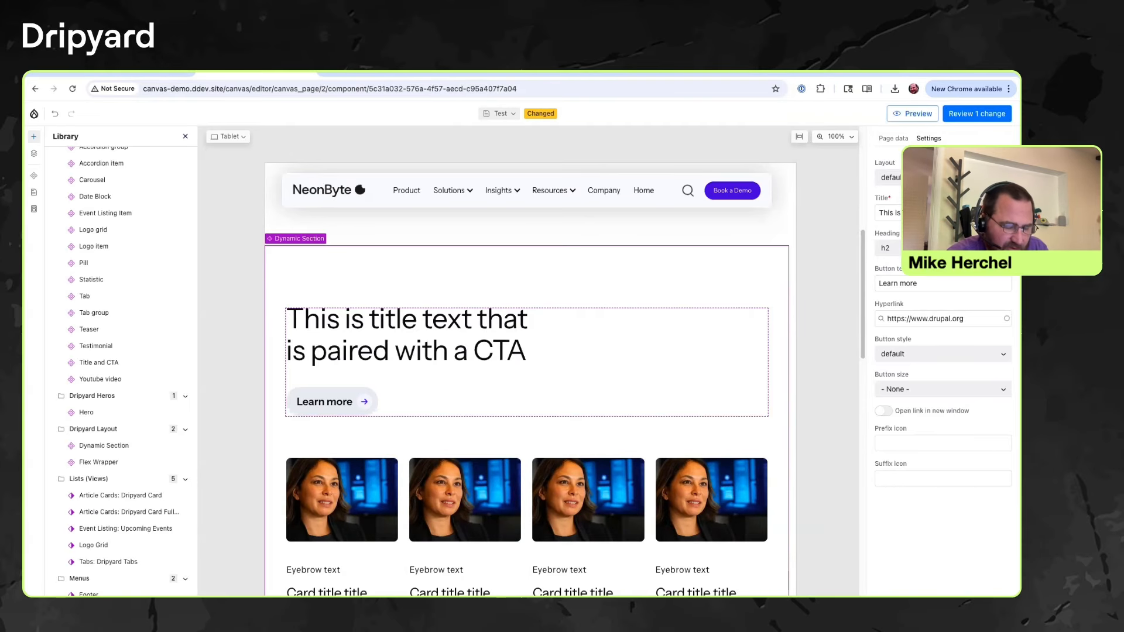
Set the theme of the Dynamic Section holding the four cards to black.
left_click(299, 238)
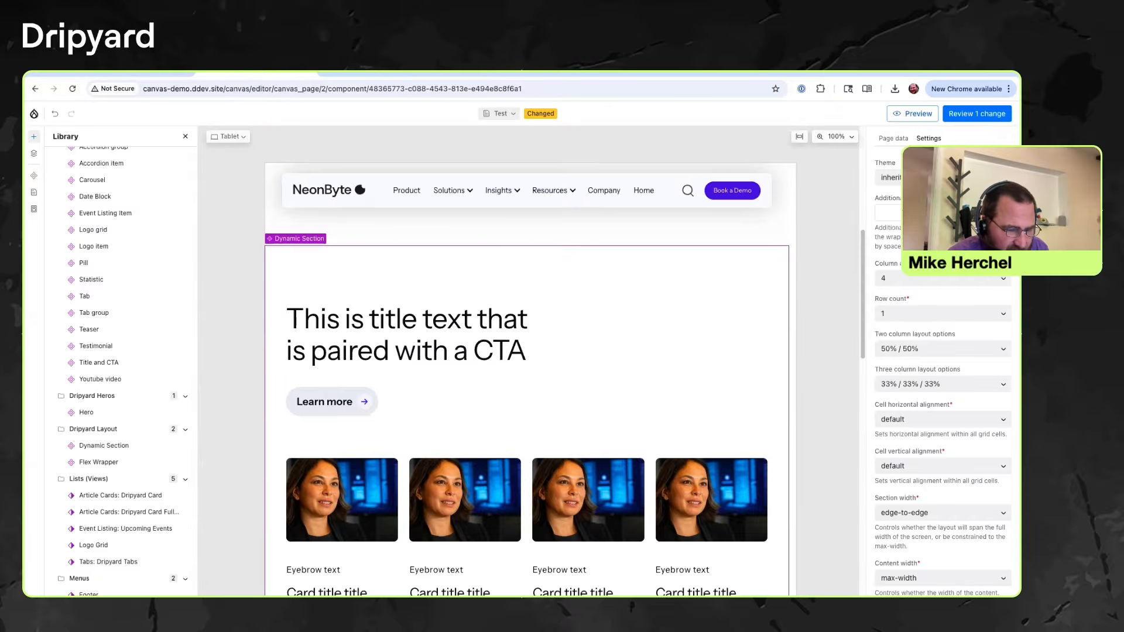
scroll(527, 264, "down", 3)
scroll(527, 264, "up", 2)
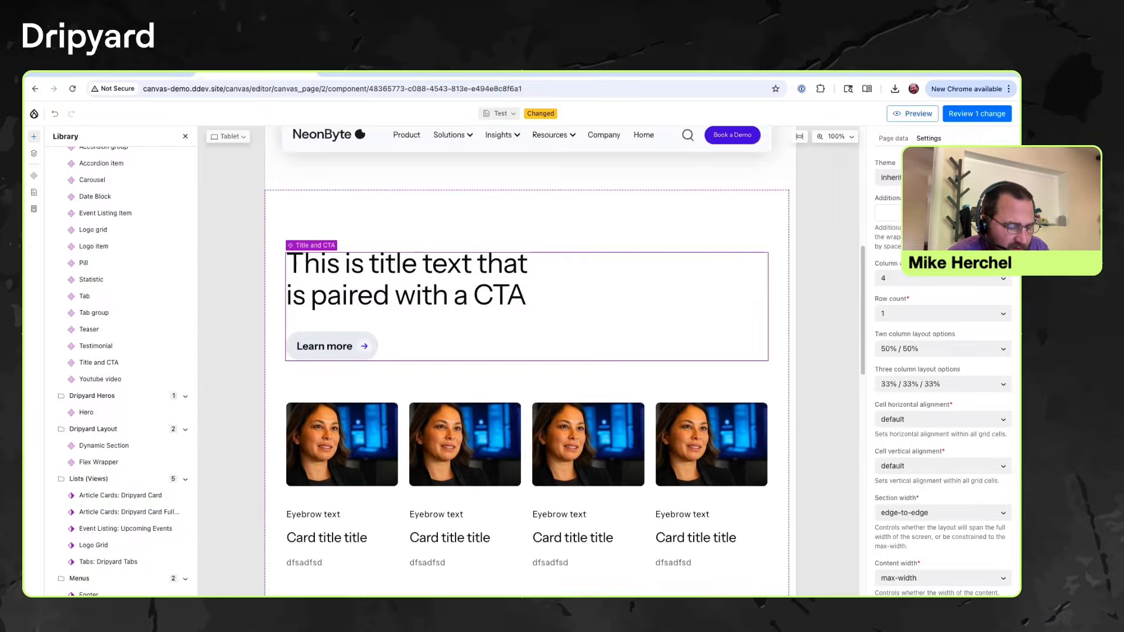
scroll(527, 264, "up", 1)
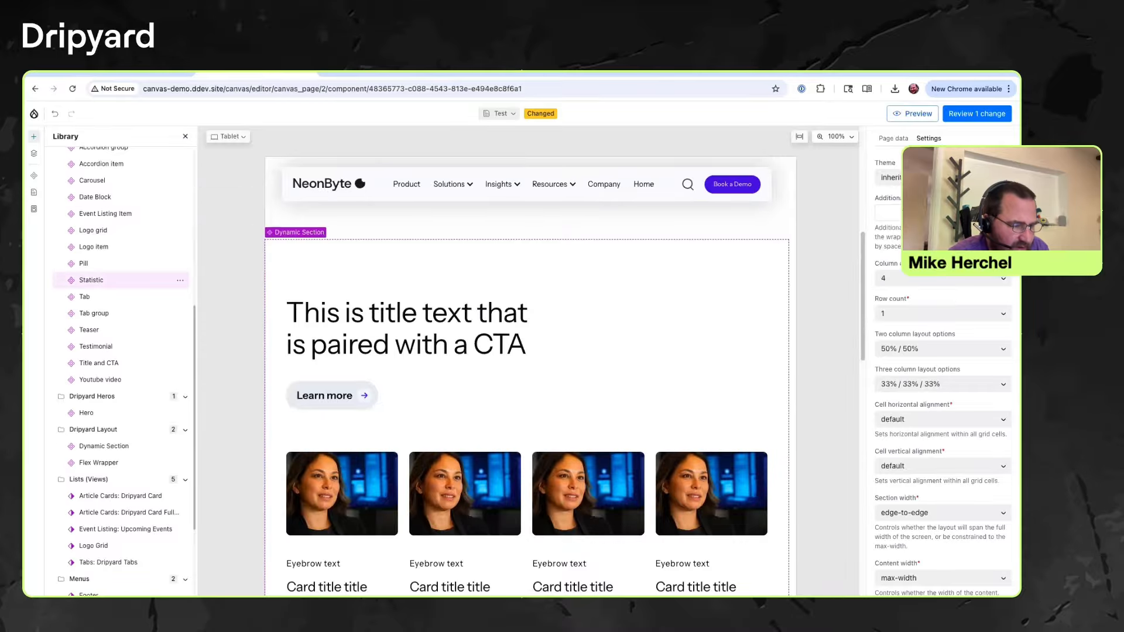
scroll(117, 281, "up", 2)
scroll(117, 352, "up", 6)
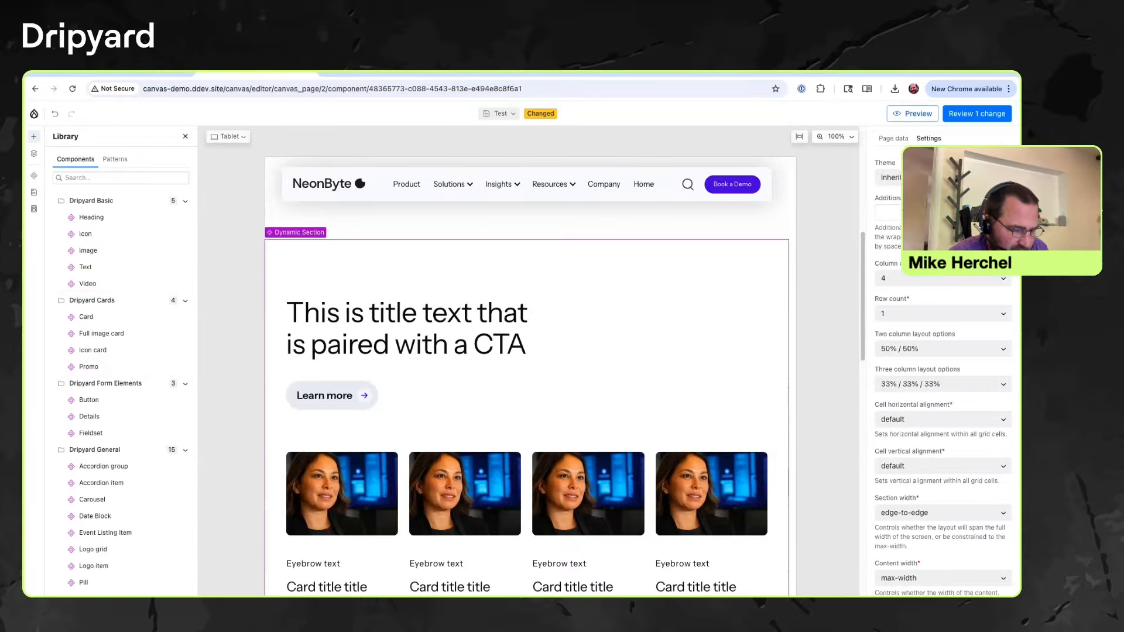
scroll(527, 234, "down", 3)
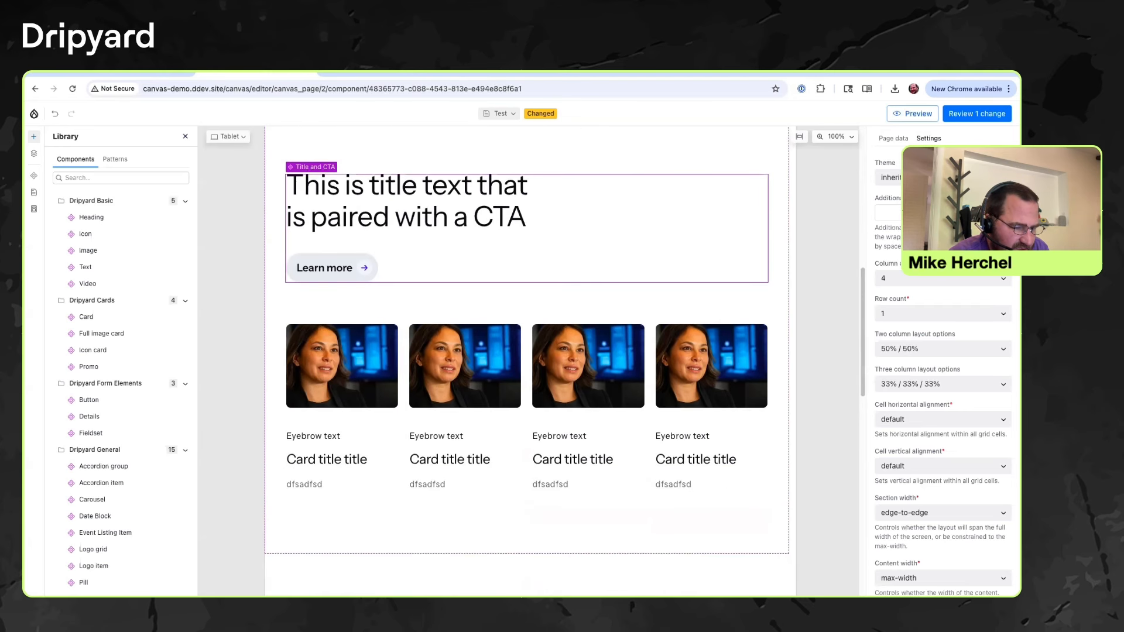
scroll(527, 351, "up", 2)
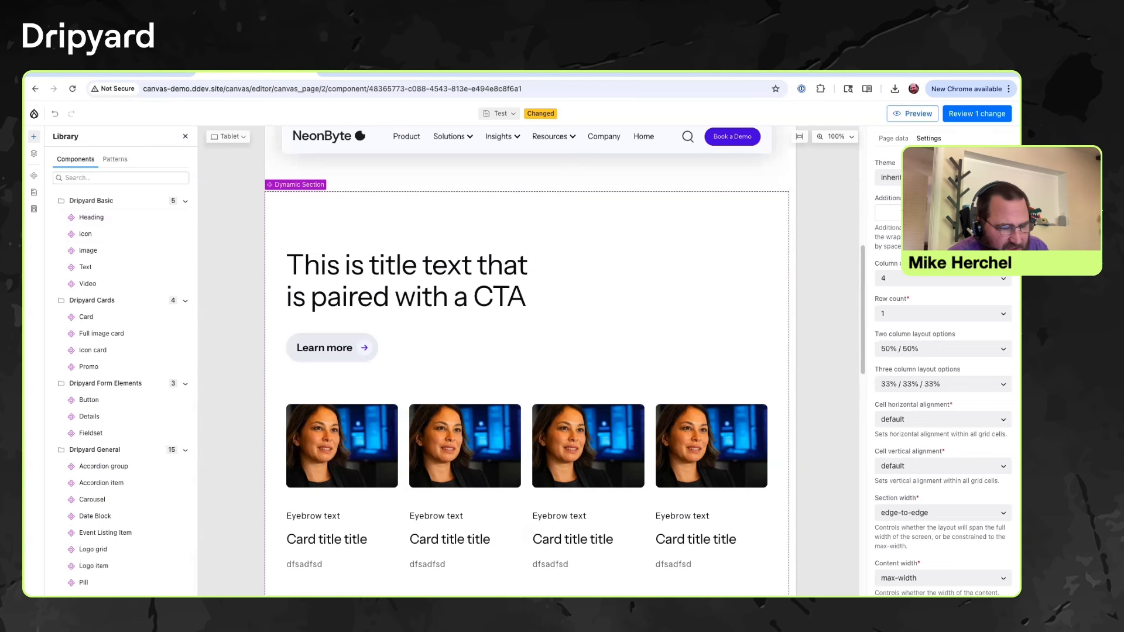
left_click(943, 177)
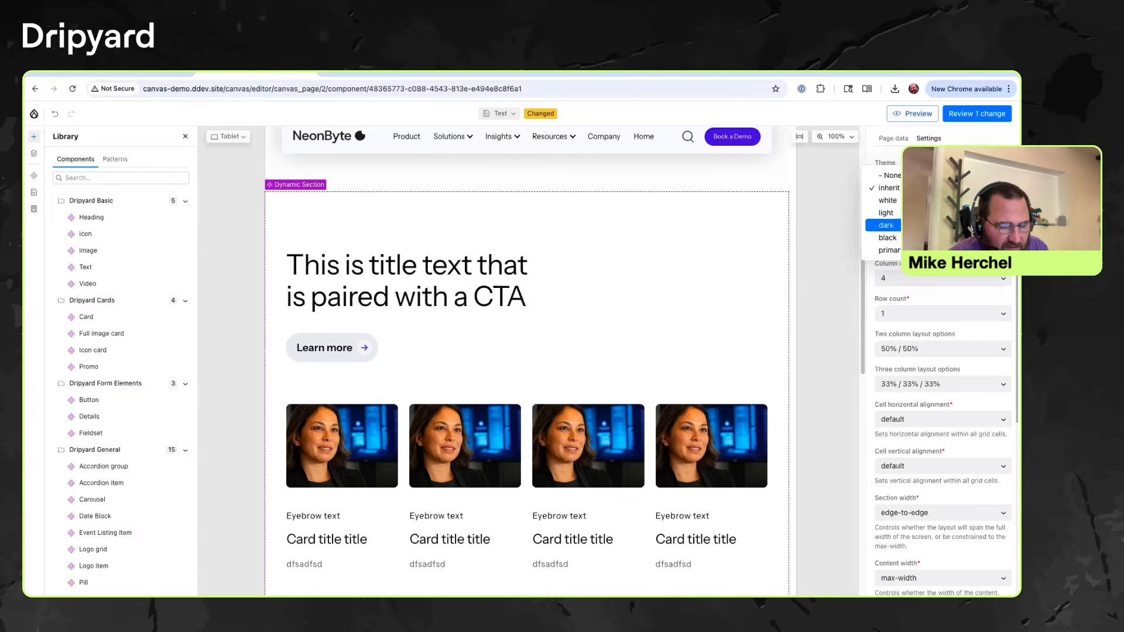
left_click(888, 237)
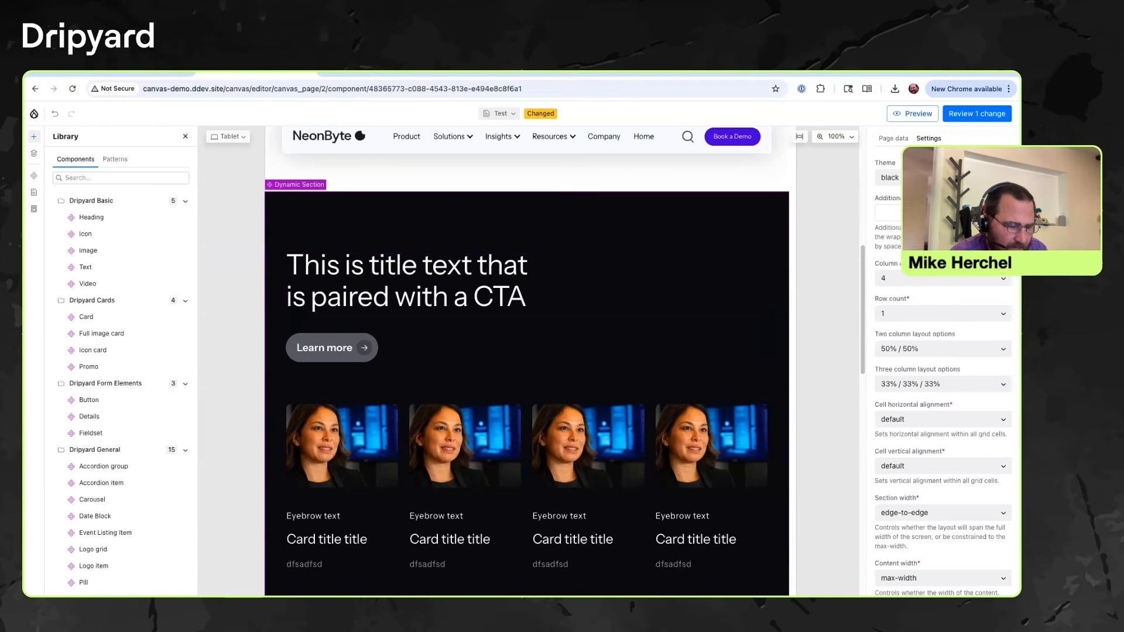
Try the primary and light themes on the Dynamic Section and settle on the dark theme.
left_click(890, 178)
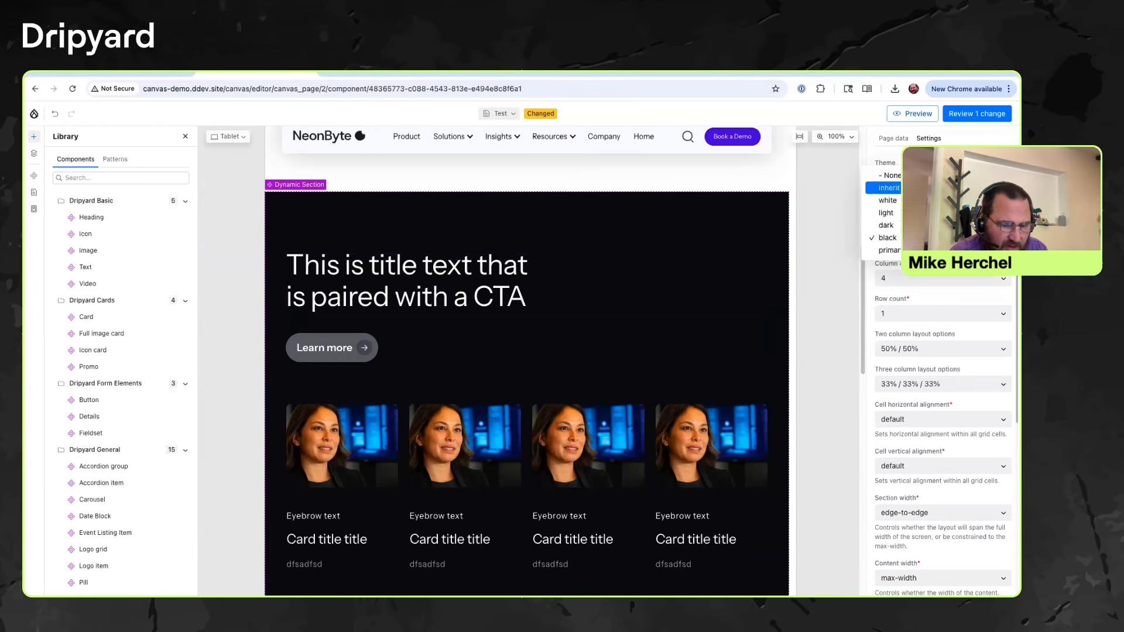
left_click(889, 250)
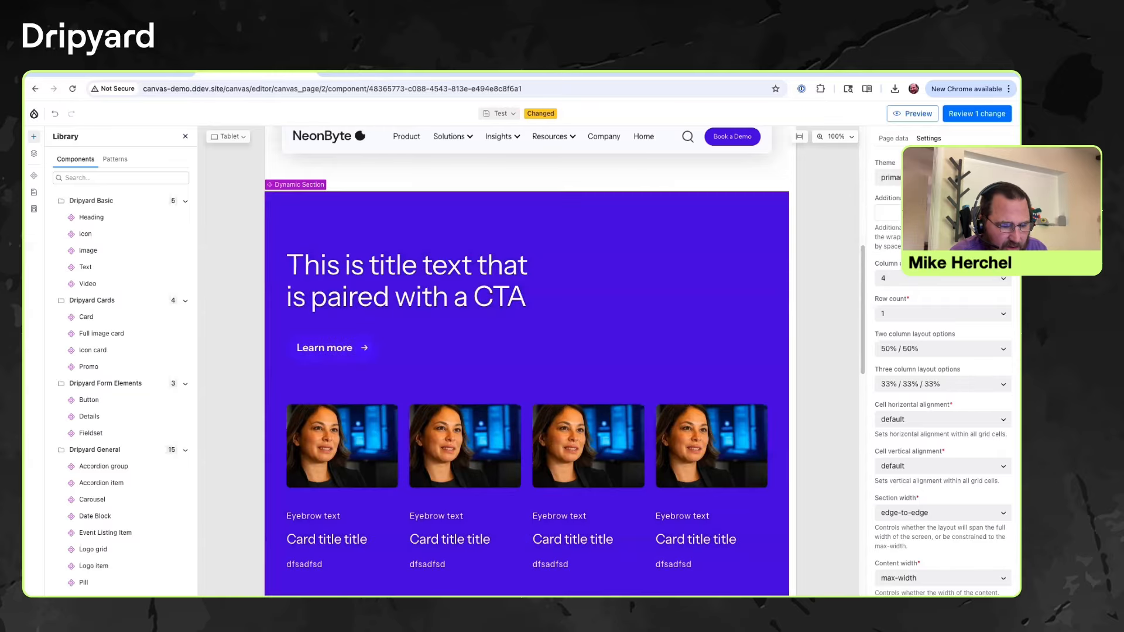
left_click(937, 178)
left_click(936, 213)
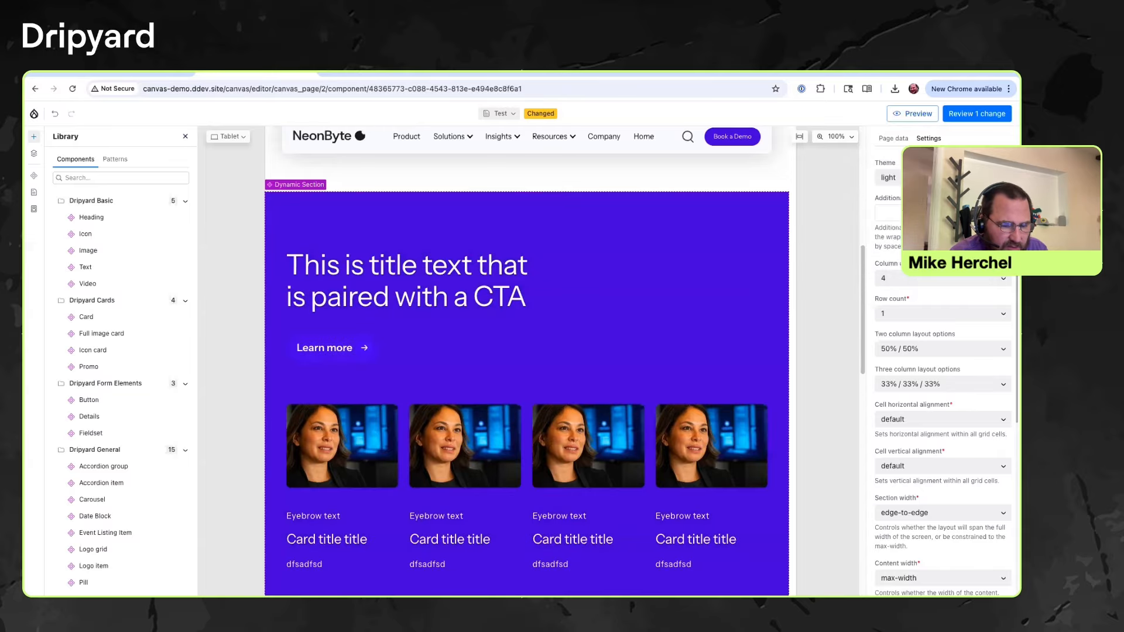
left_click(936, 177)
left_click(936, 225)
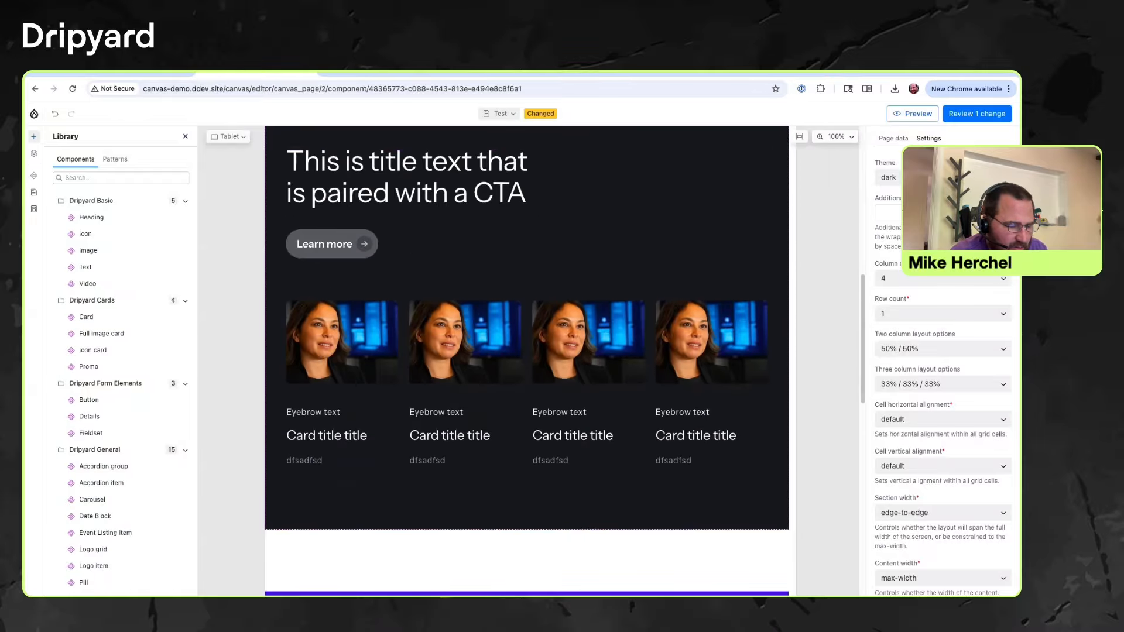
Duplicate the dark Dynamic Section and set the copy's theme to black.
left_click(34, 154)
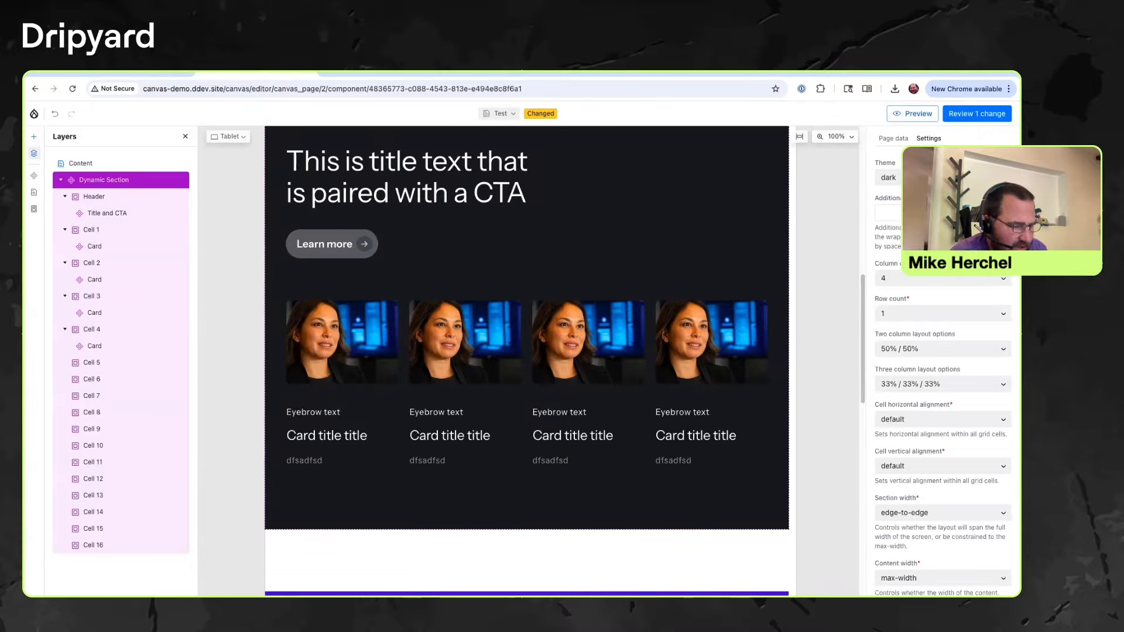
left_click(180, 180)
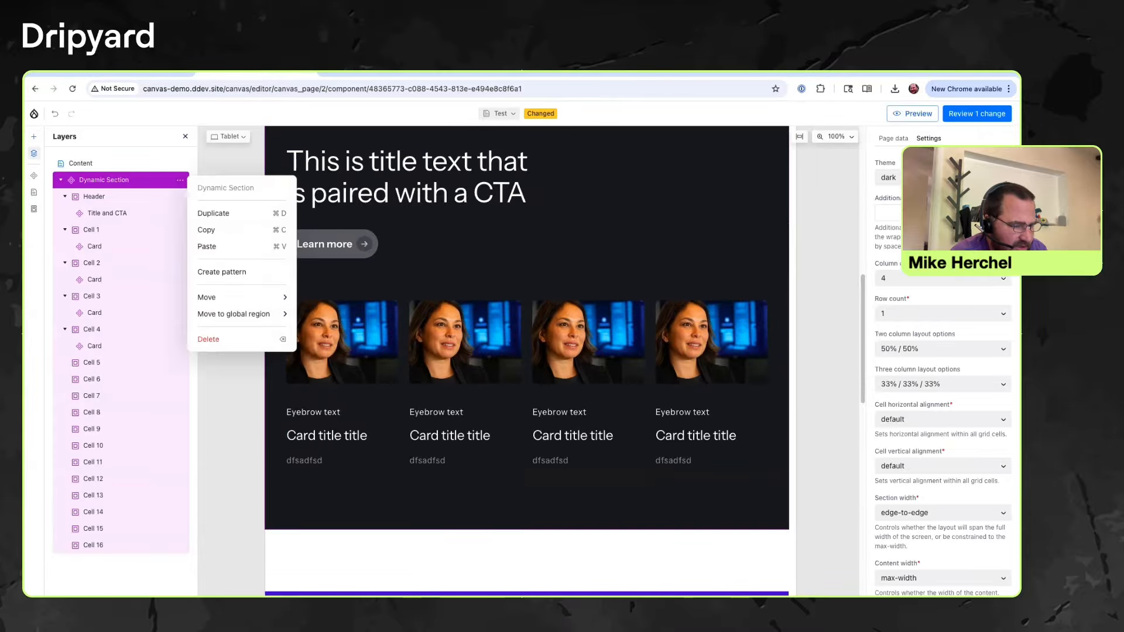
left_click(219, 211)
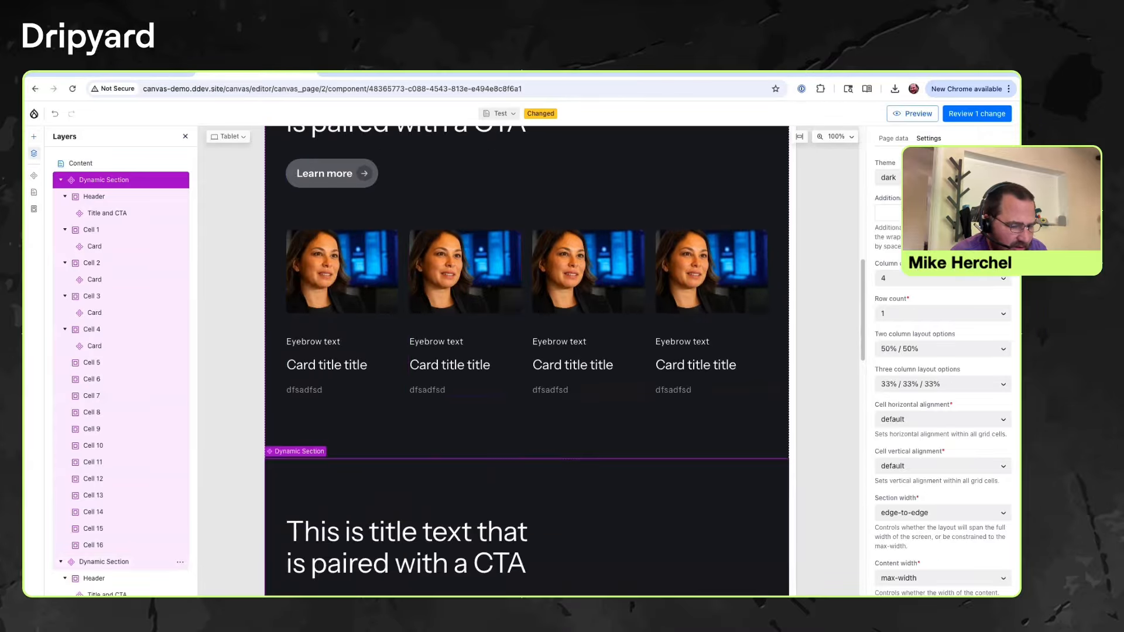
left_click(105, 562)
left_click(936, 178)
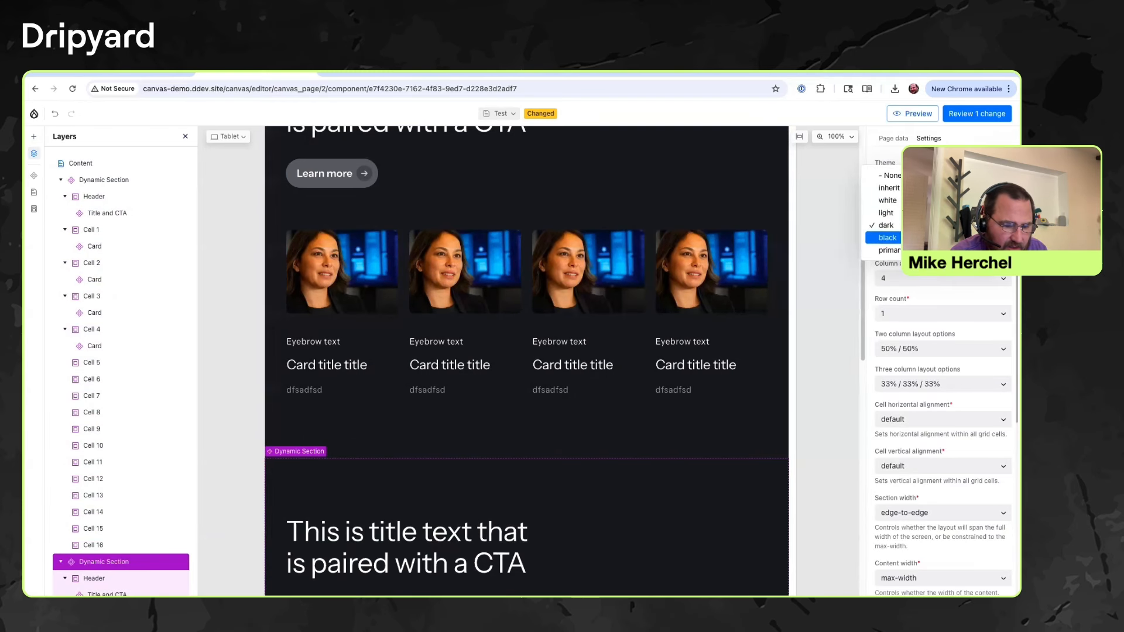
left_click(887, 237)
Preview the page at full width to compare the dark and black sections, and return to the editor.
scroll(527, 352, "down", 2)
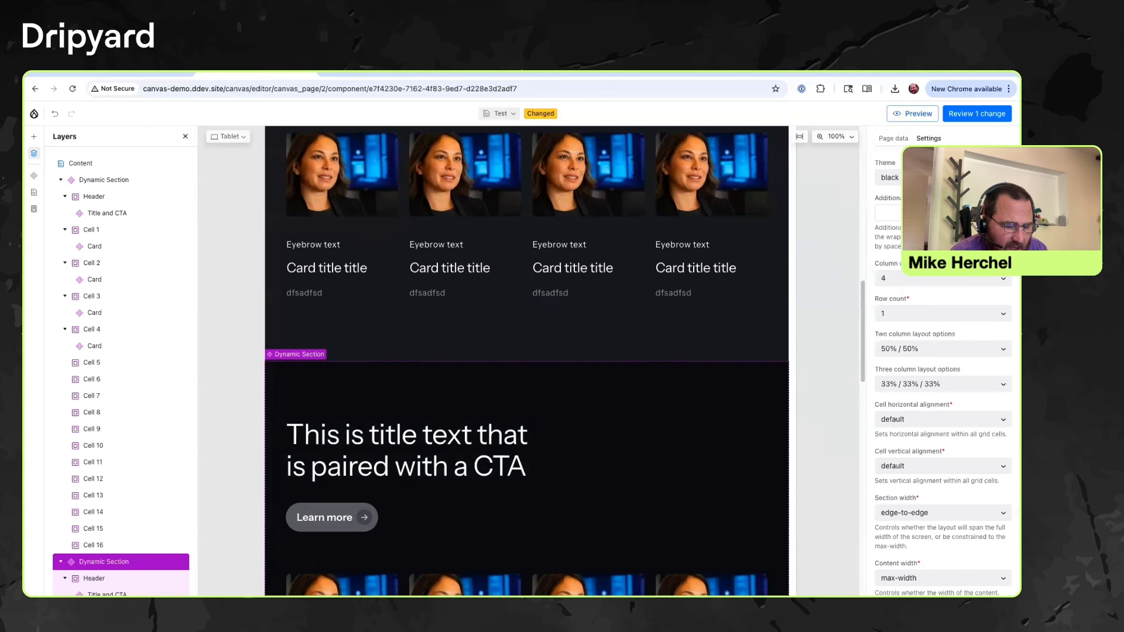
scroll(527, 351, "down", 3)
scroll(527, 351, "up", 4)
left_click(912, 114)
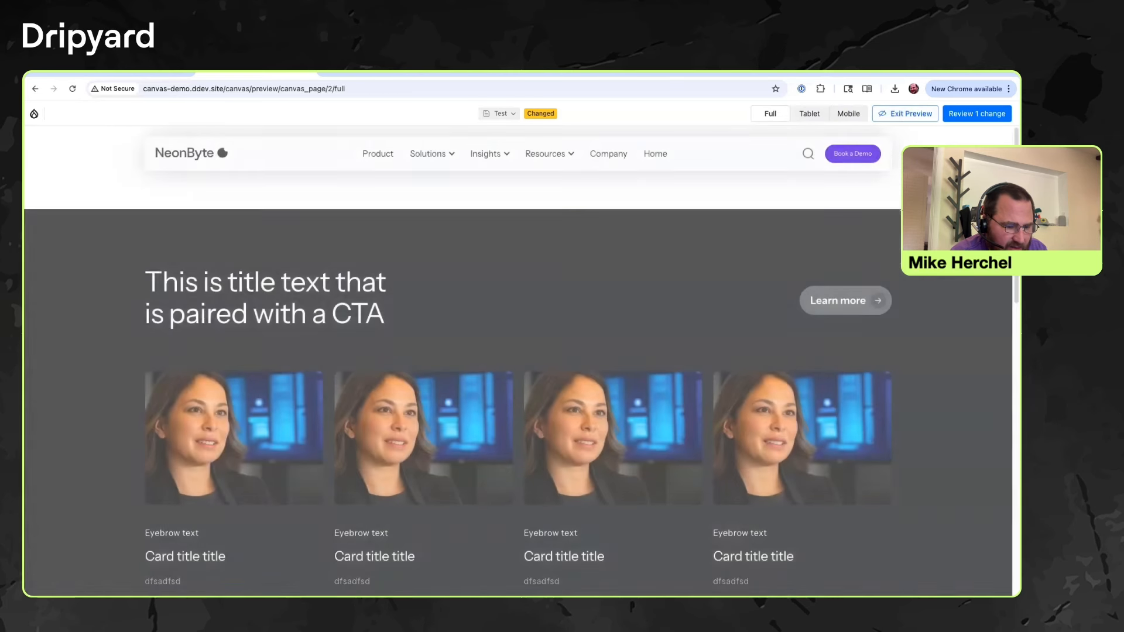
scroll(518, 361, "down", 5)
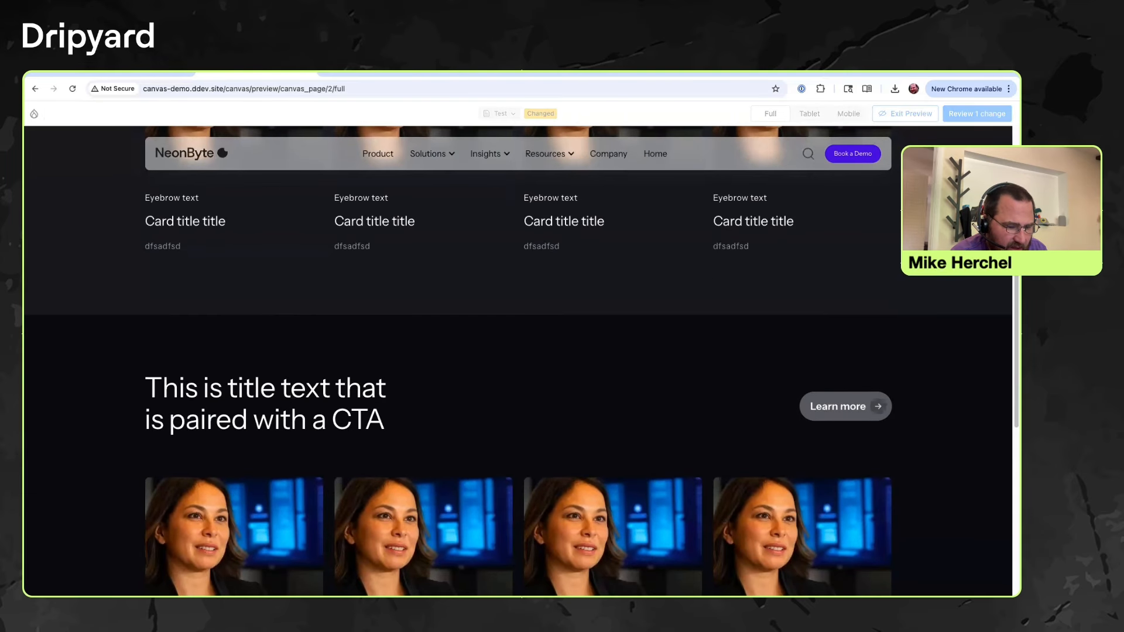
scroll(518, 361, "up", 5)
left_click(906, 114)
Delete all four cards from the black duplicate section, leaving its title and CTA in place.
scroll(526, 352, "down", 6)
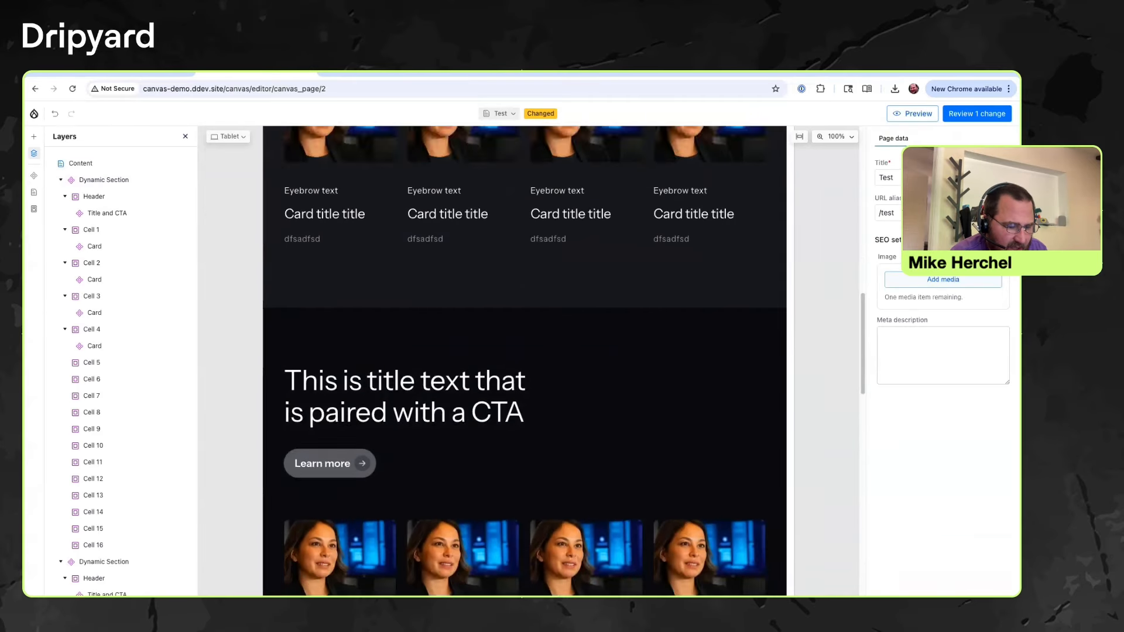
scroll(340, 468, "down", 2)
left_click(340, 468)
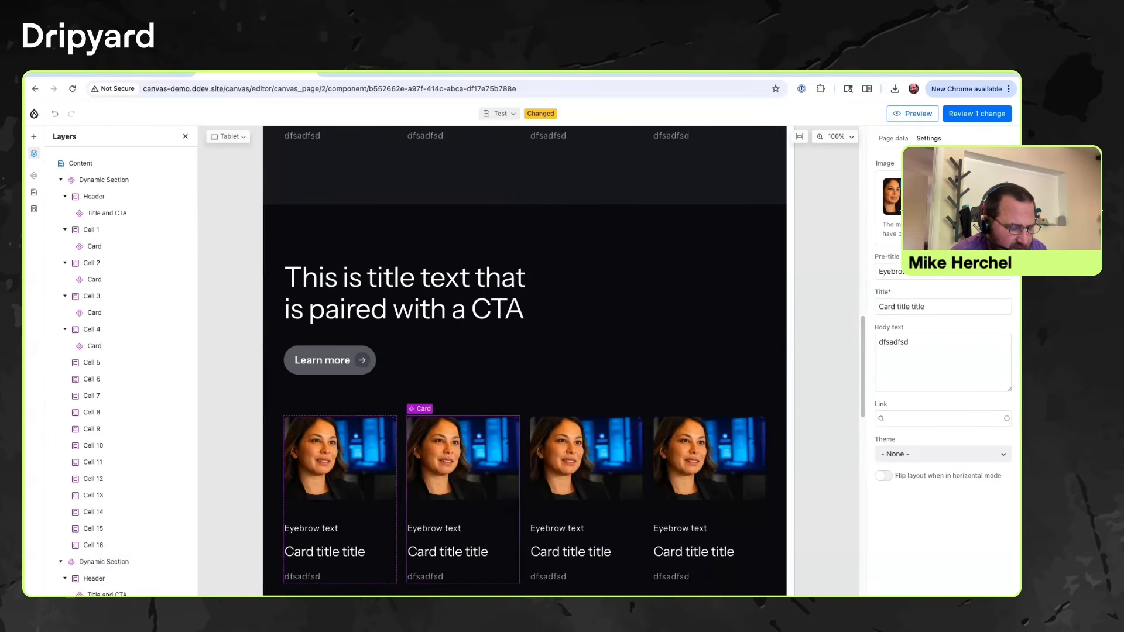
key("Delete")
left_click(462, 469)
key("Delete")
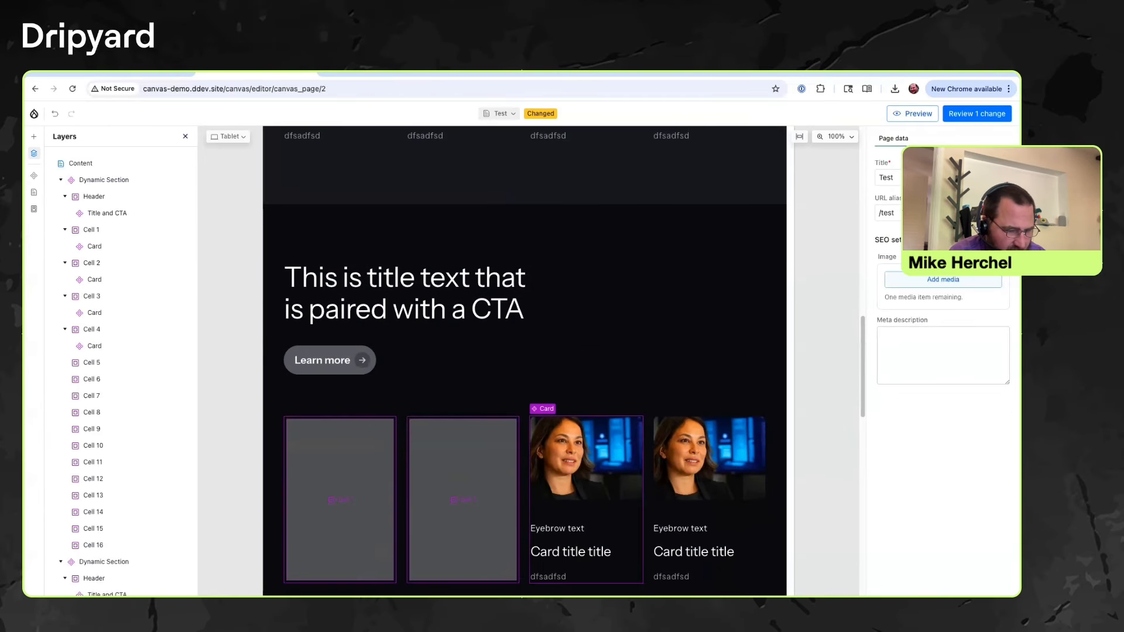
left_click(586, 469)
key("Delete")
left_click(709, 468)
key("Delete")
Add an Icon card to each of Cells 1 to 4 in the black Dynamic Section.
left_click(104, 561)
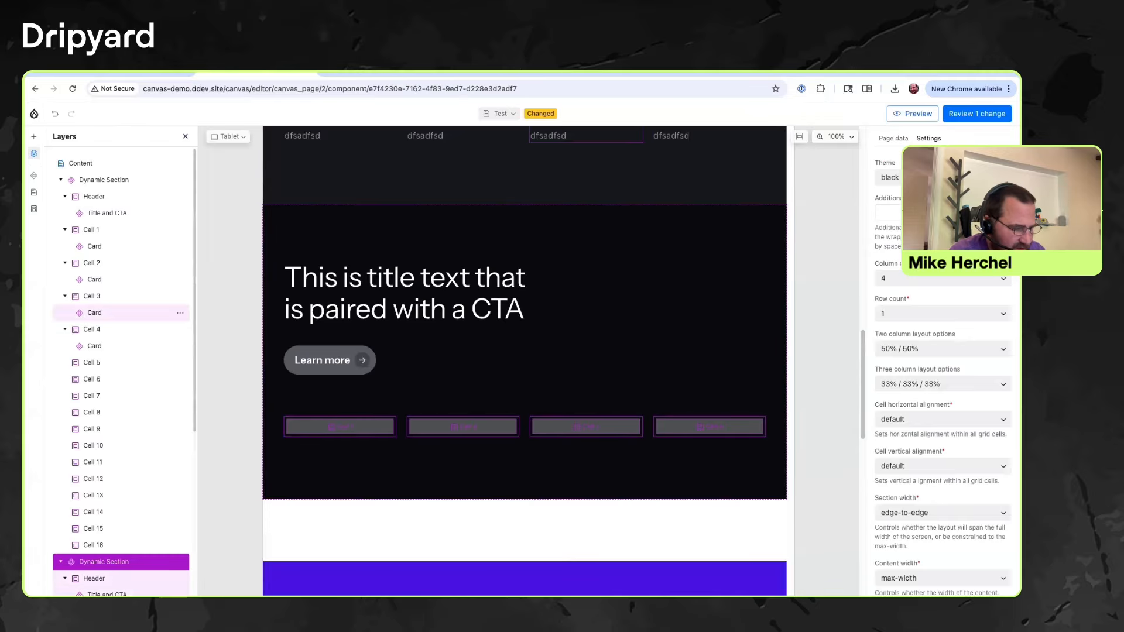
left_click(34, 137)
scroll(117, 465, "down", 3)
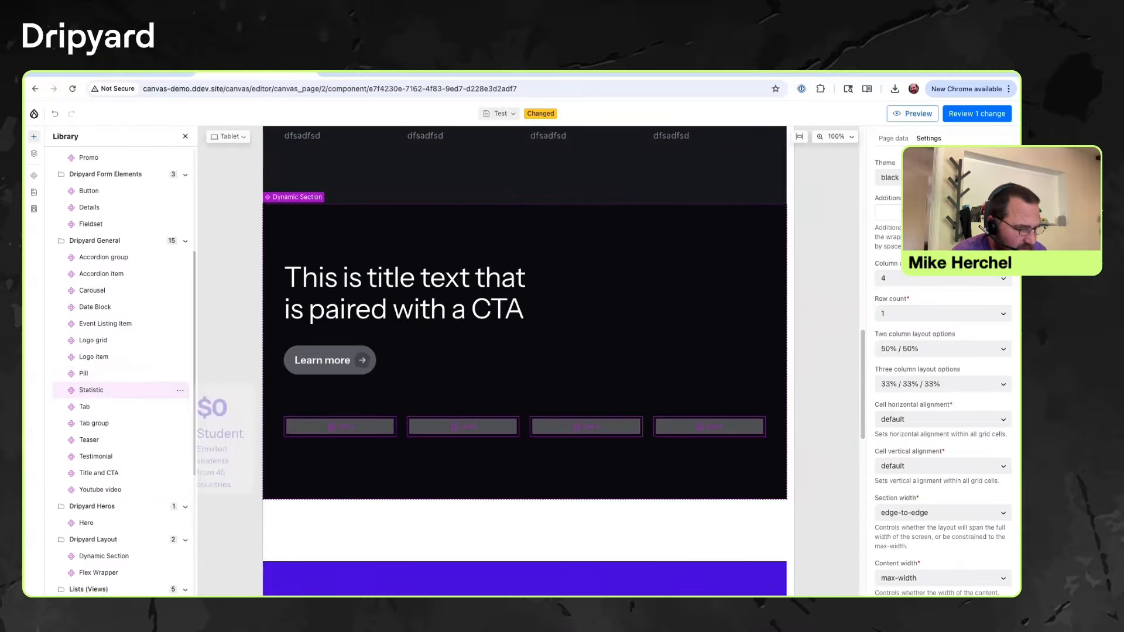
scroll(117, 400, "up", 2)
scroll(118, 400, "up", 3)
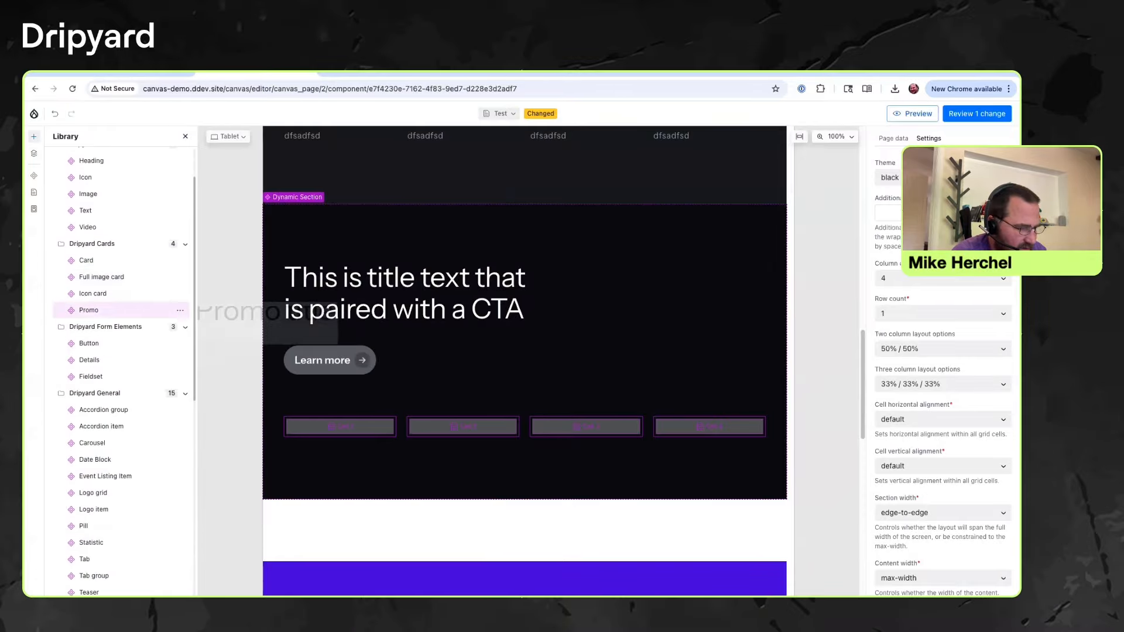
left_click_drag(92, 293, 351, 426)
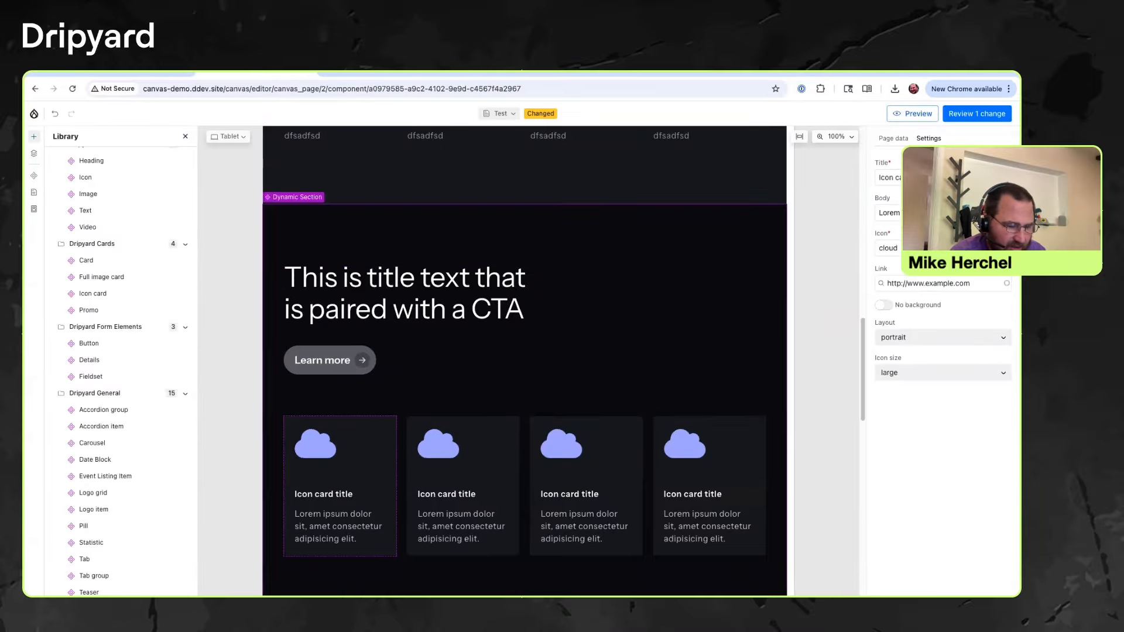
Set the theme of the Dynamic Section holding the icon cards to light.
left_click(375, 232)
left_click(943, 178)
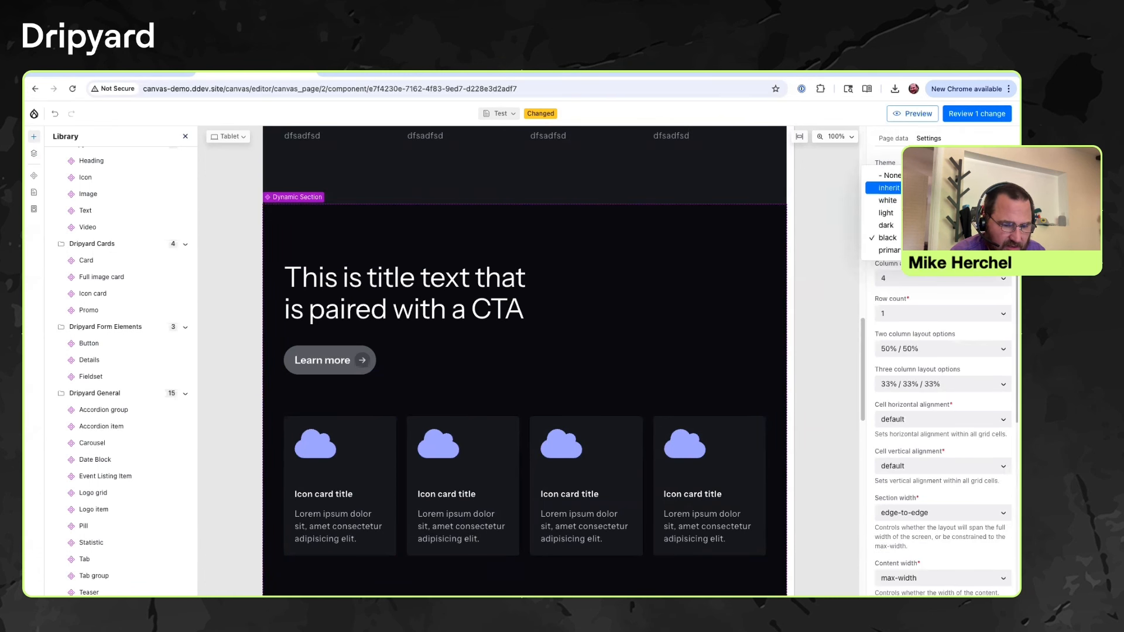
left_click(969, 213)
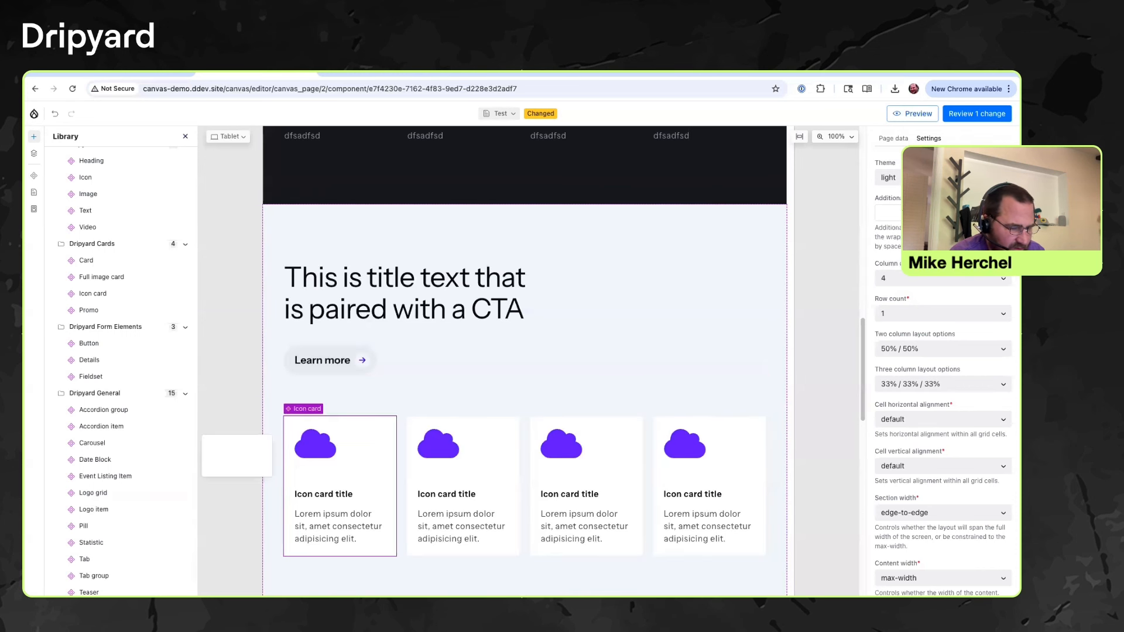
Delete the four icon cards from Cells 1 to 4 of the light Dynamic Section.
left_click(341, 481)
left_click(463, 481)
left_click(586, 481)
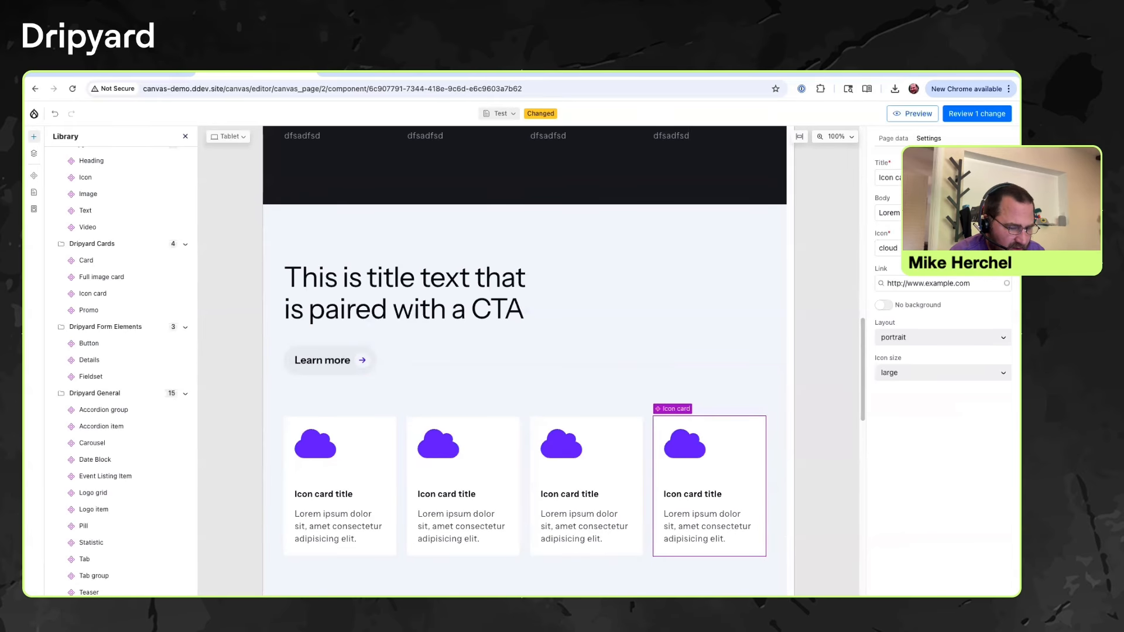
left_click(341, 482)
key("Delete")
left_click(464, 482)
key("Delete")
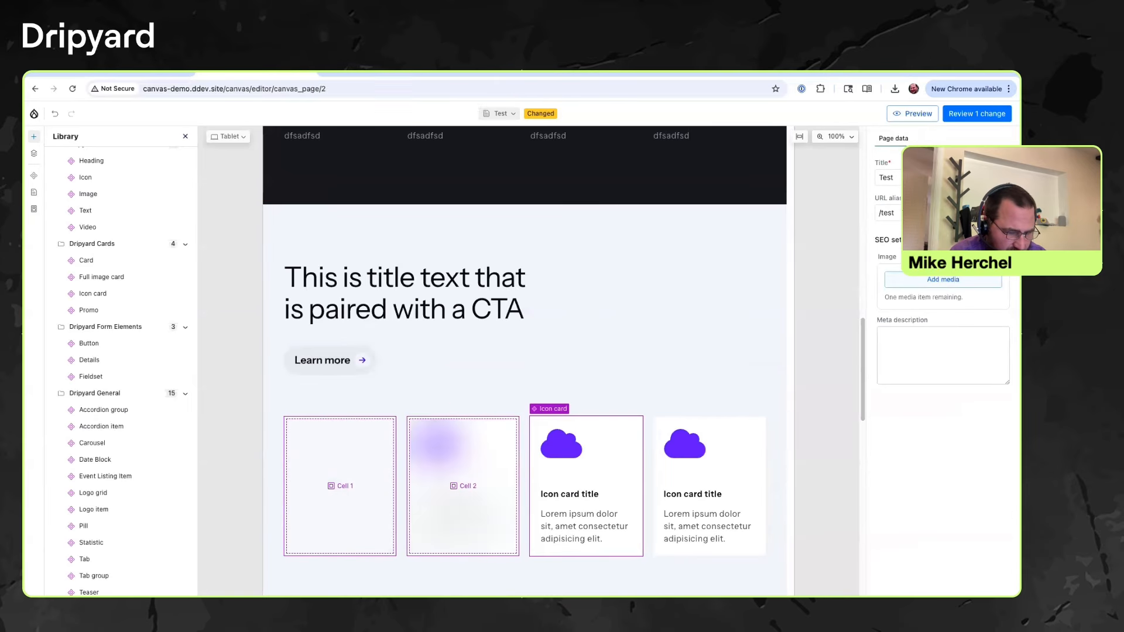
left_click(586, 482)
key("Delete")
left_click(709, 481)
key("Delete")
Set the column count of the light Dynamic Section to 1.
left_click(585, 328)
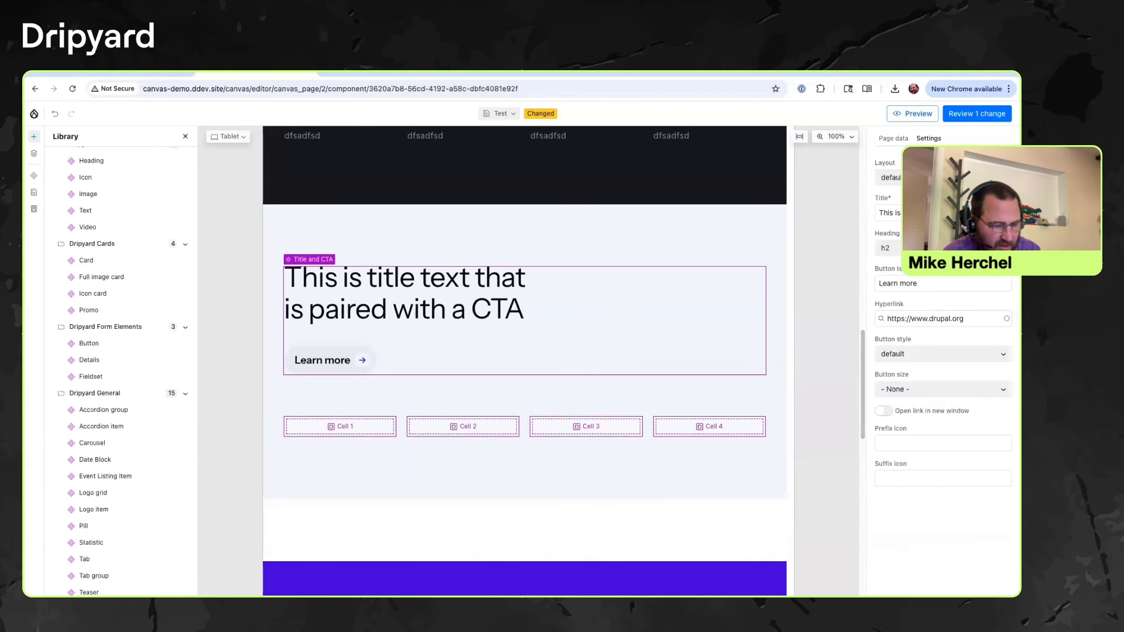
left_click(586, 236)
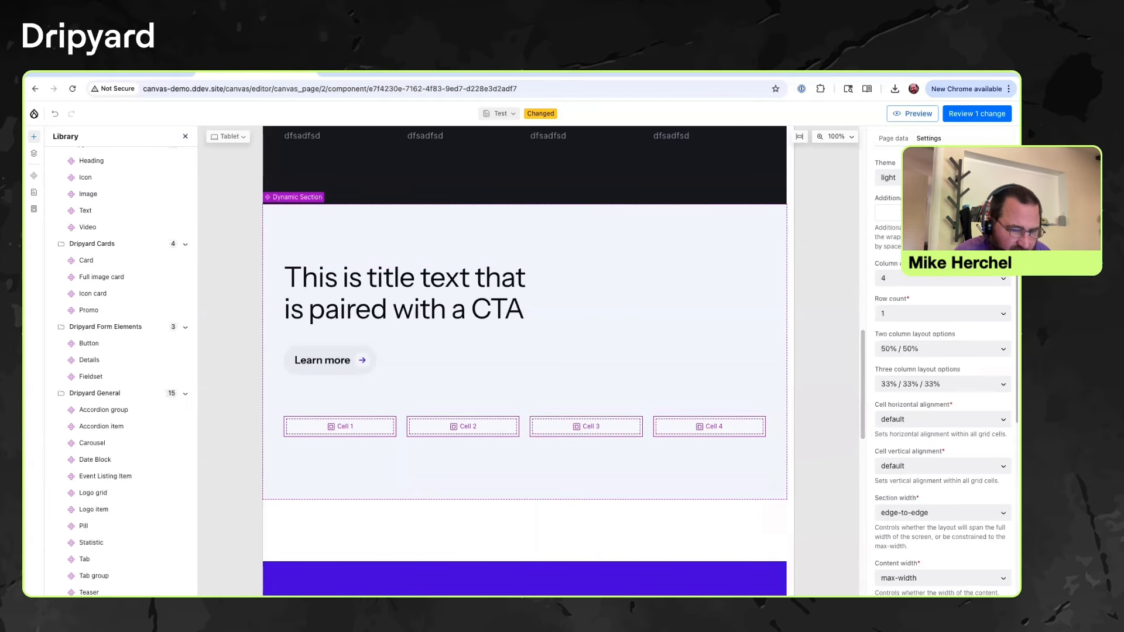
left_click(888, 178)
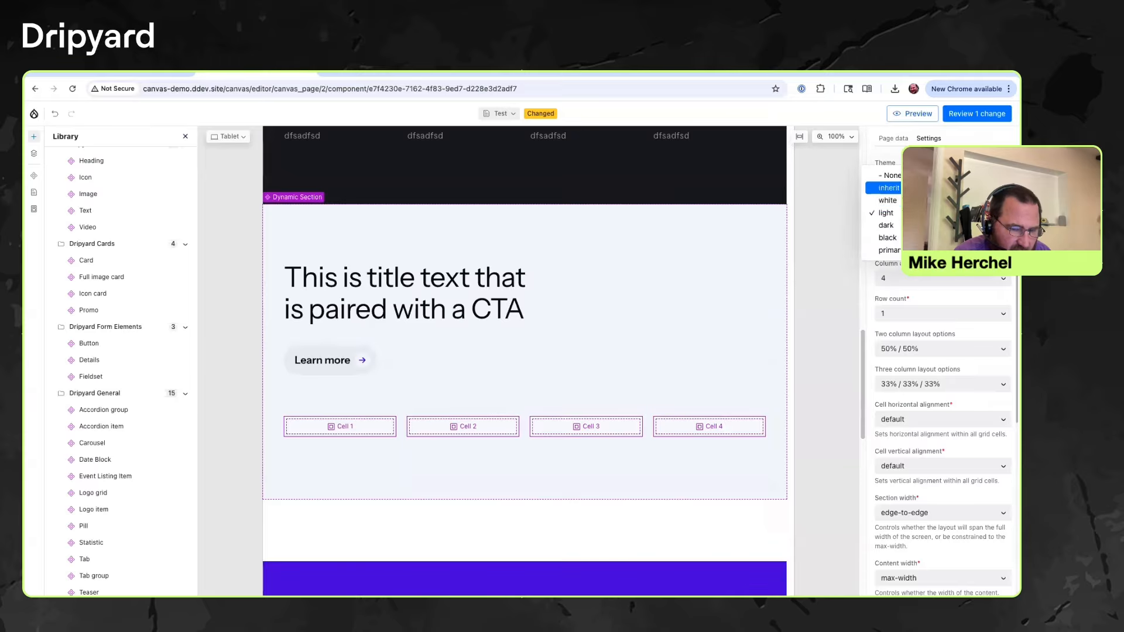
left_click(937, 280)
left_click(937, 279)
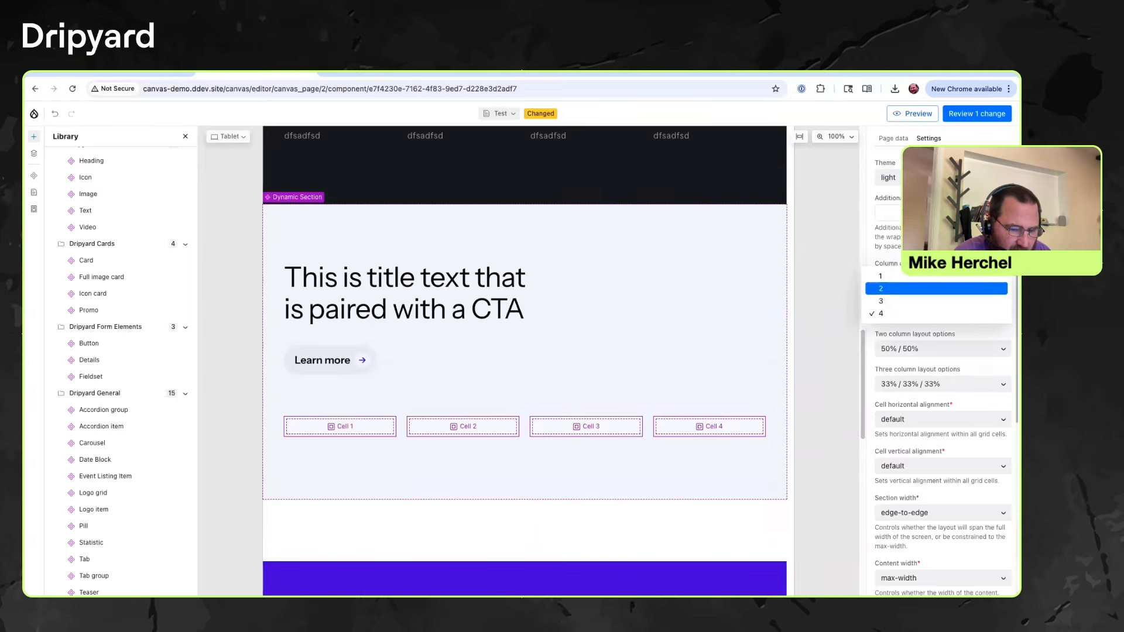
left_click(937, 277)
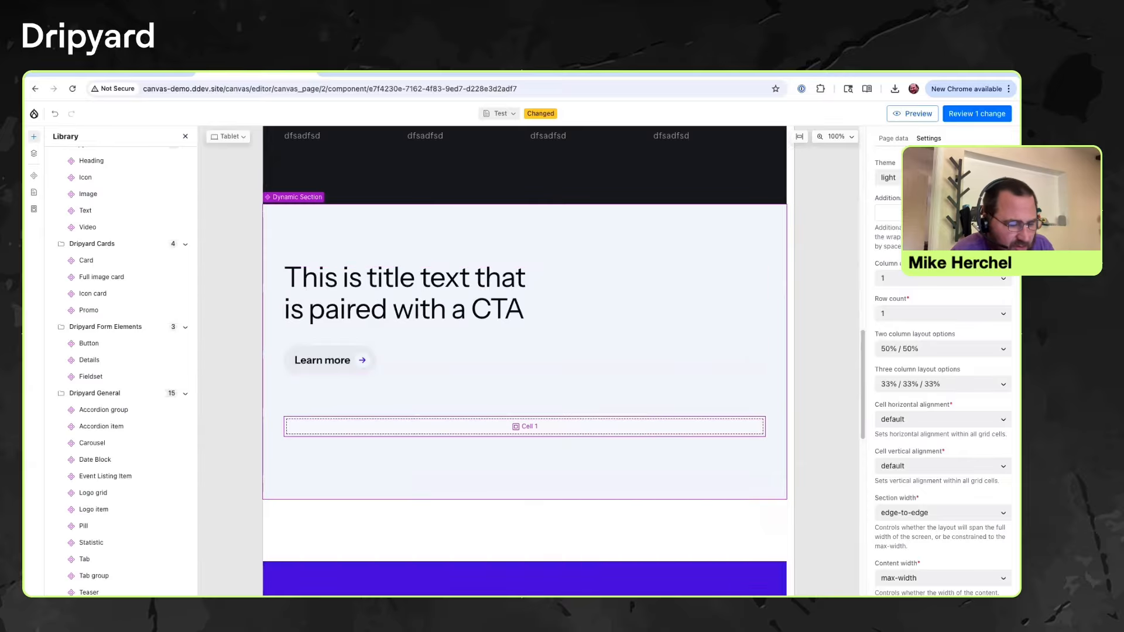
Add a Carousel to Cell 1 of the light Dynamic Section, with outside navigation and a maximum of 4 items per view.
scroll(117, 381, "down", 5)
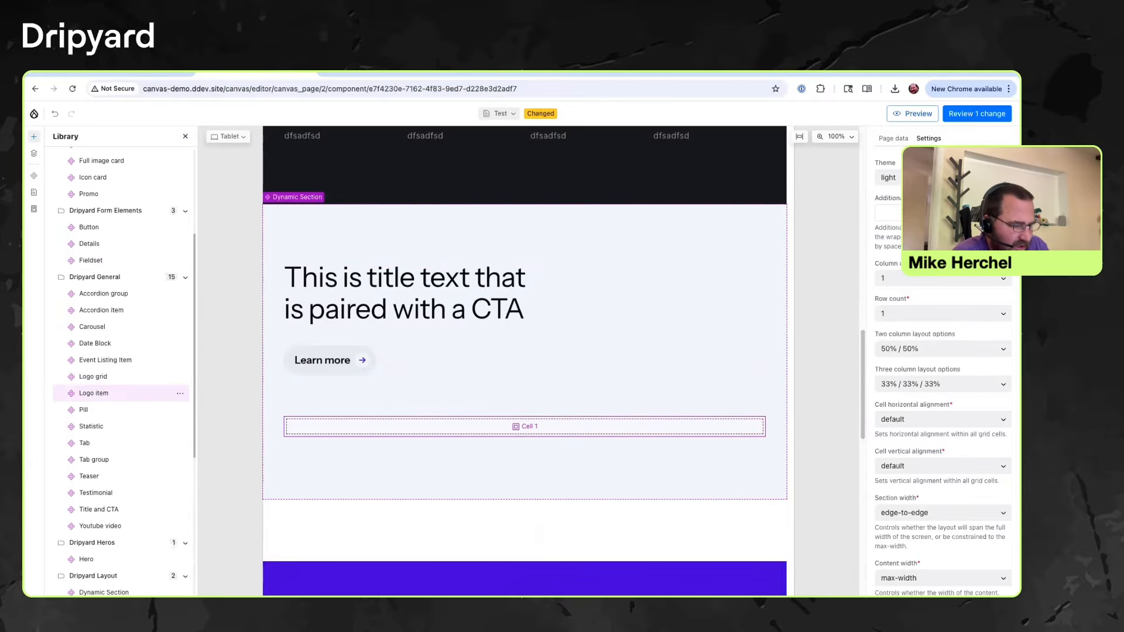
scroll(117, 363, "down", 4)
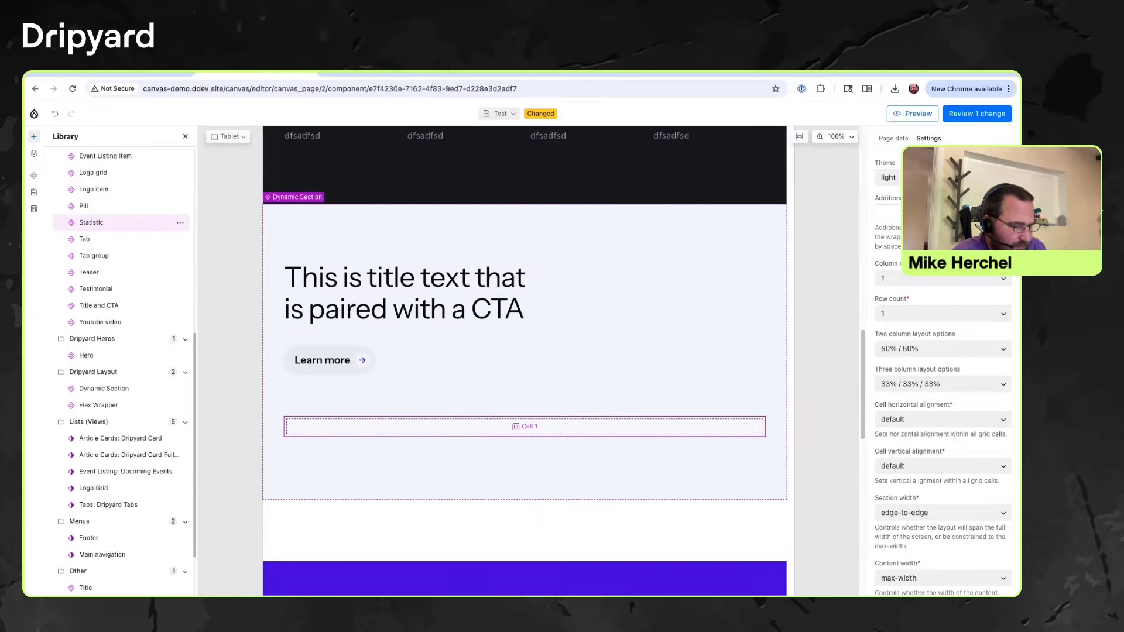
scroll(117, 253, "up", 5)
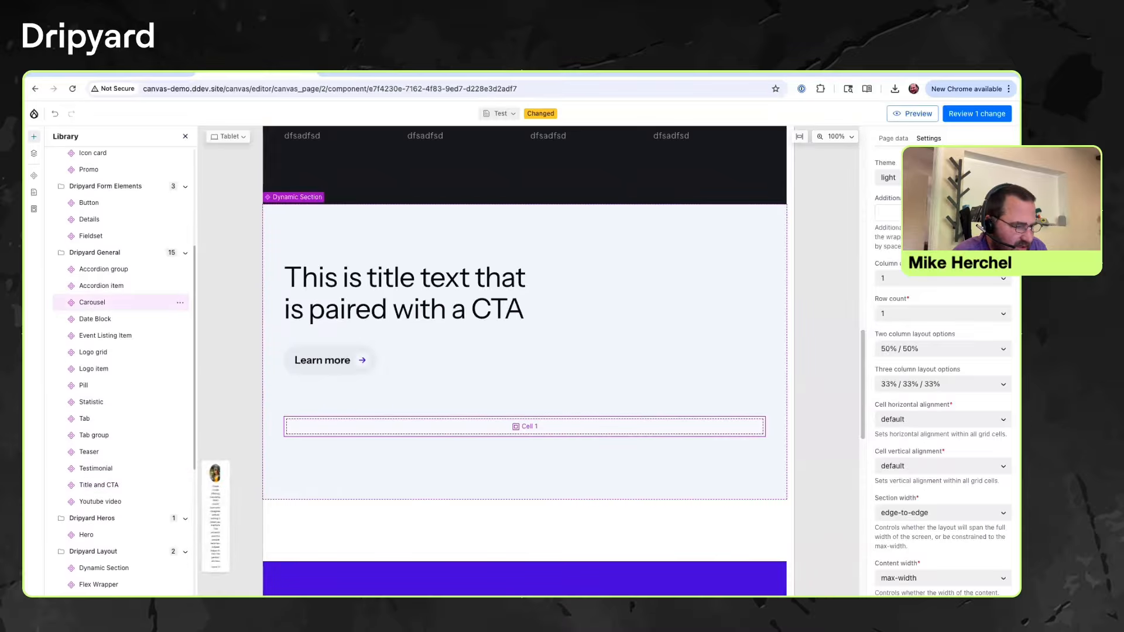
left_click_drag(92, 303, 417, 427)
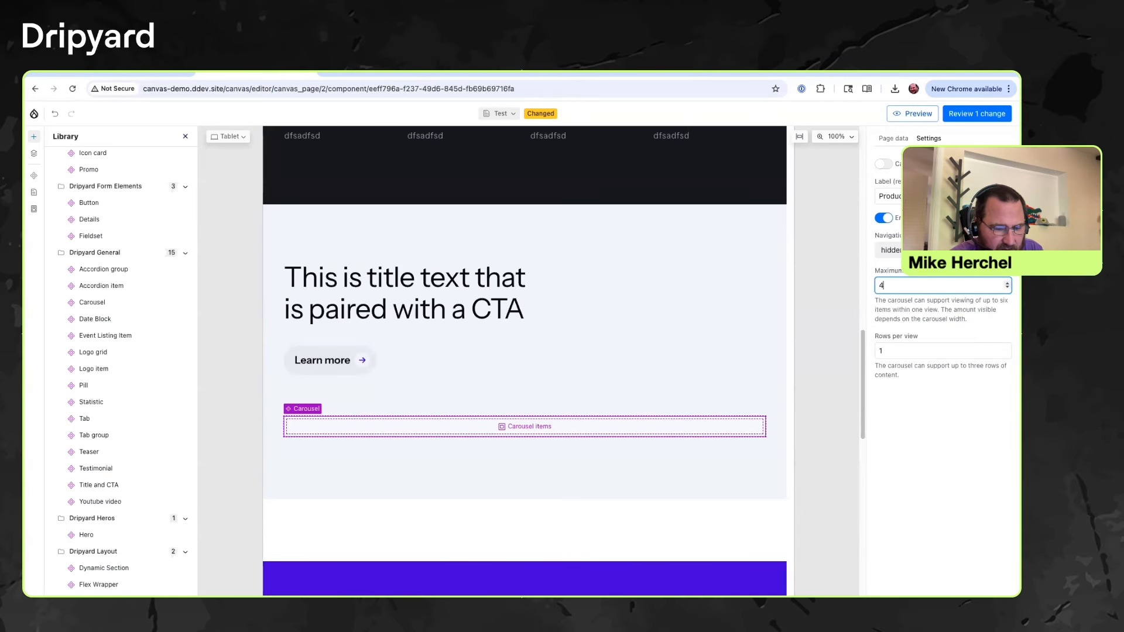
left_click(937, 251)
left_click(936, 285)
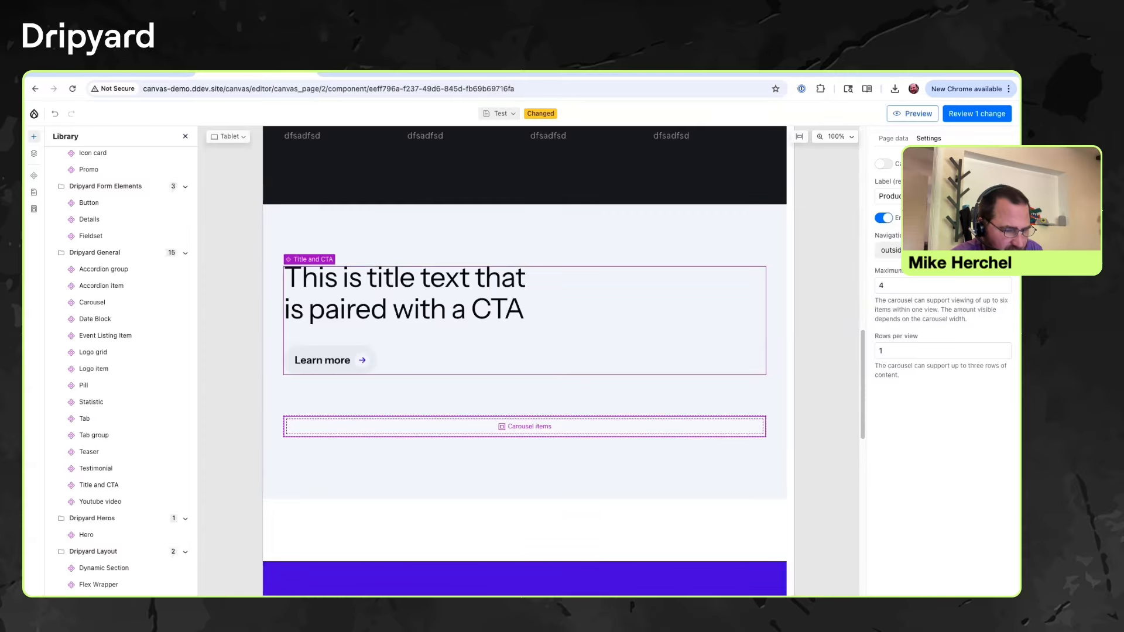
Add a Card to the Carousel items slot of the new carousel.
scroll(117, 324, "up", 3)
scroll(117, 327, "up", 1)
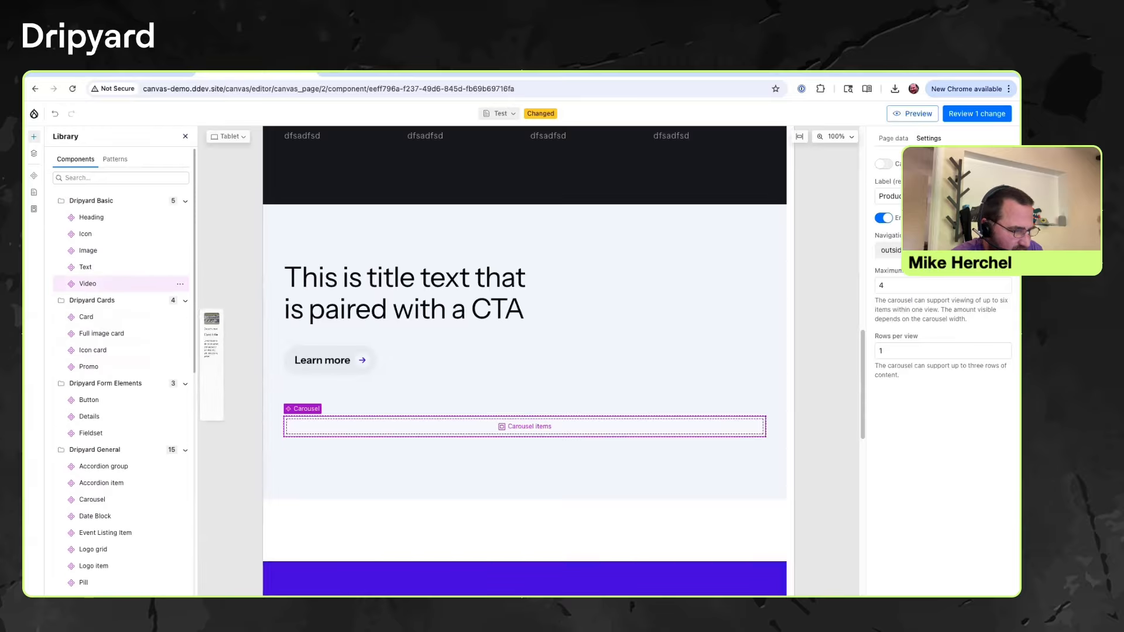
left_click_drag(87, 317, 393, 428)
scroll(394, 429, "down", 1)
scroll(525, 351, "down", 3)
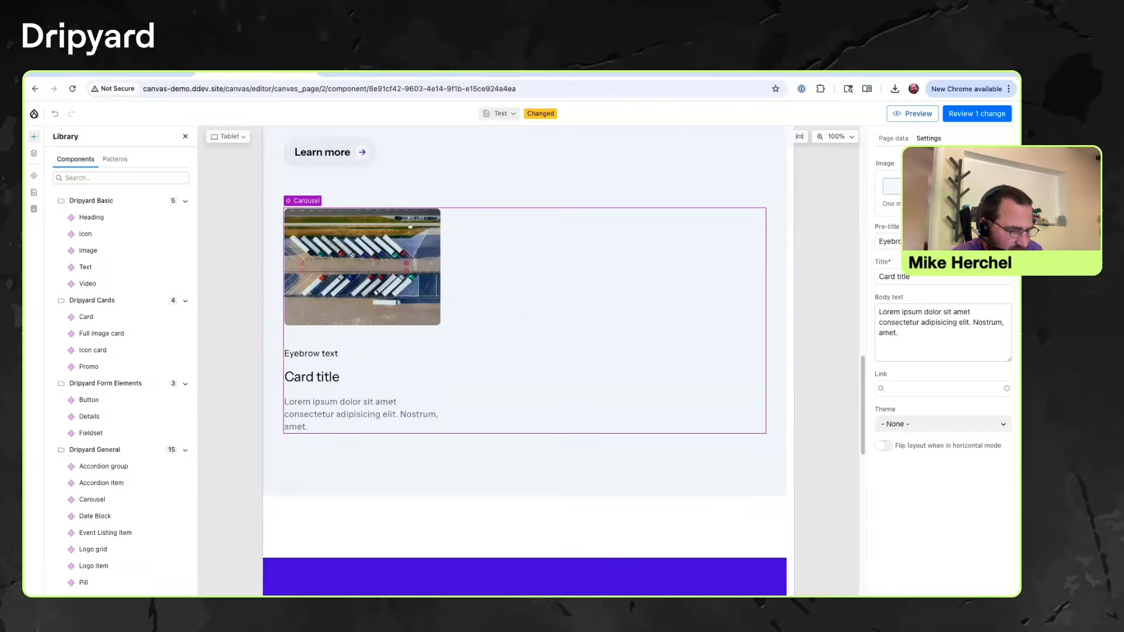
Duplicate the card inside the carousel three times.
left_click(303, 200)
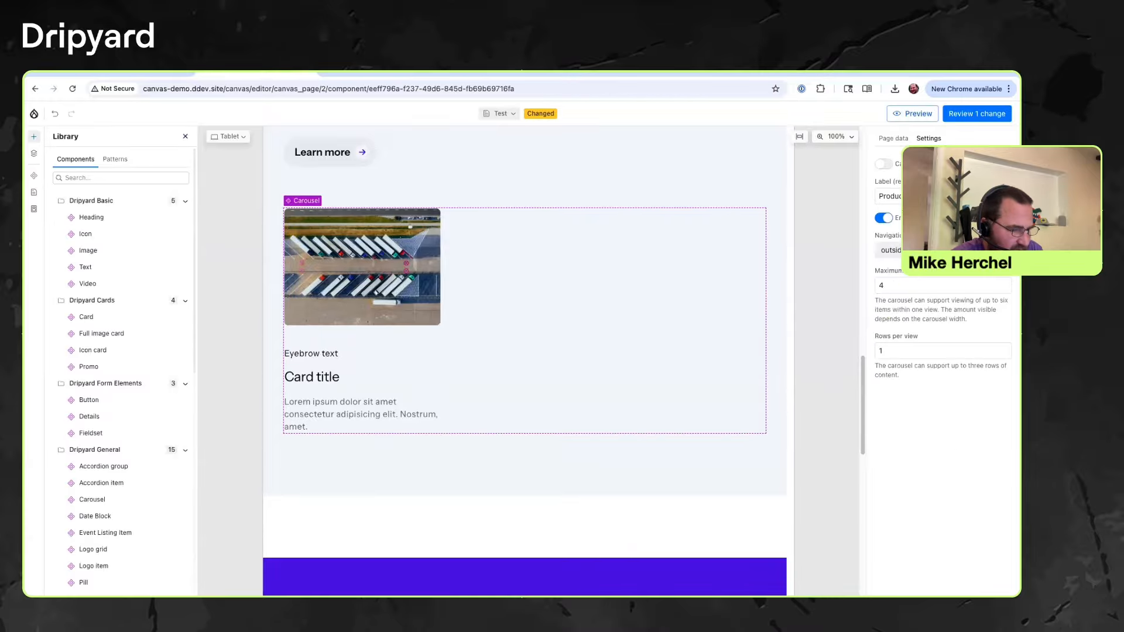
left_click(34, 154)
scroll(121, 449, "down", 1)
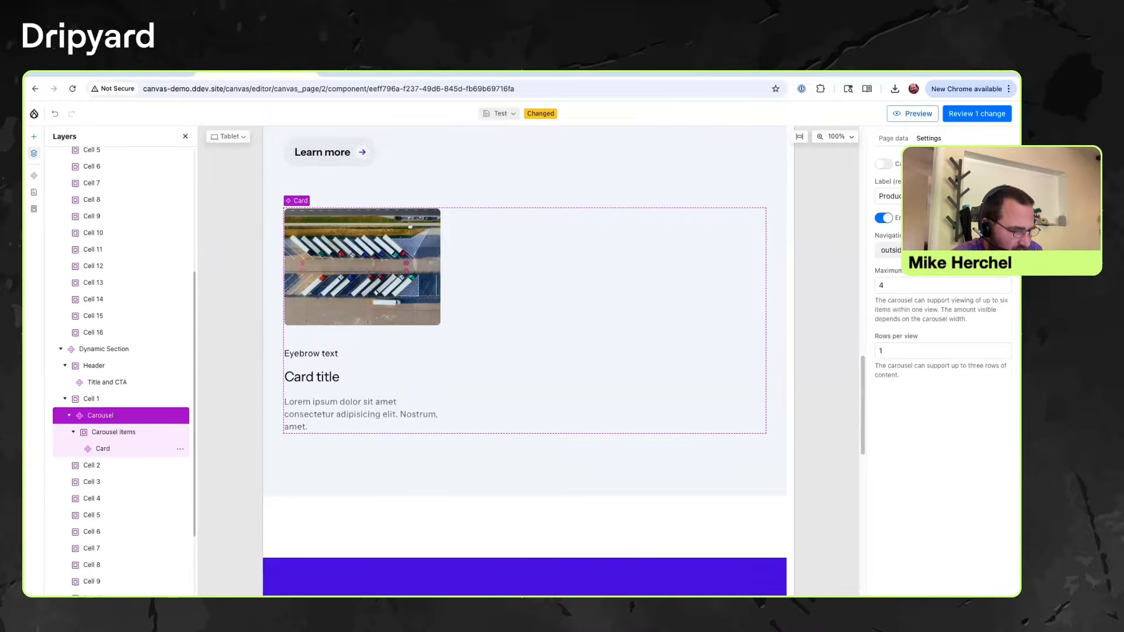
left_click(121, 449)
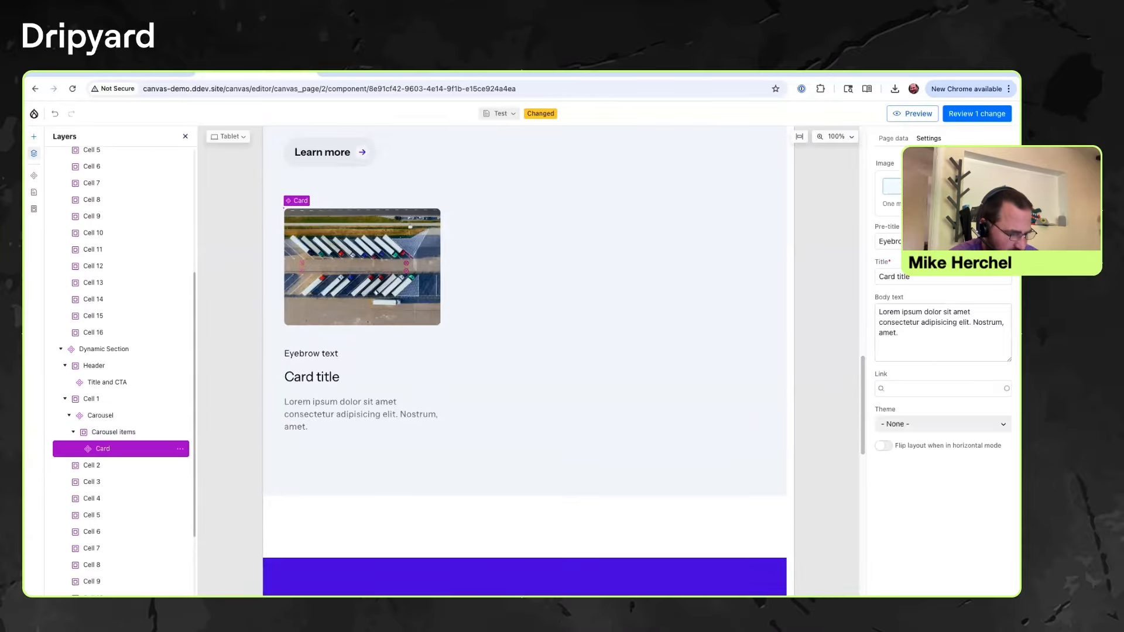
key("super+d")
key("super+d")
key("super+d")
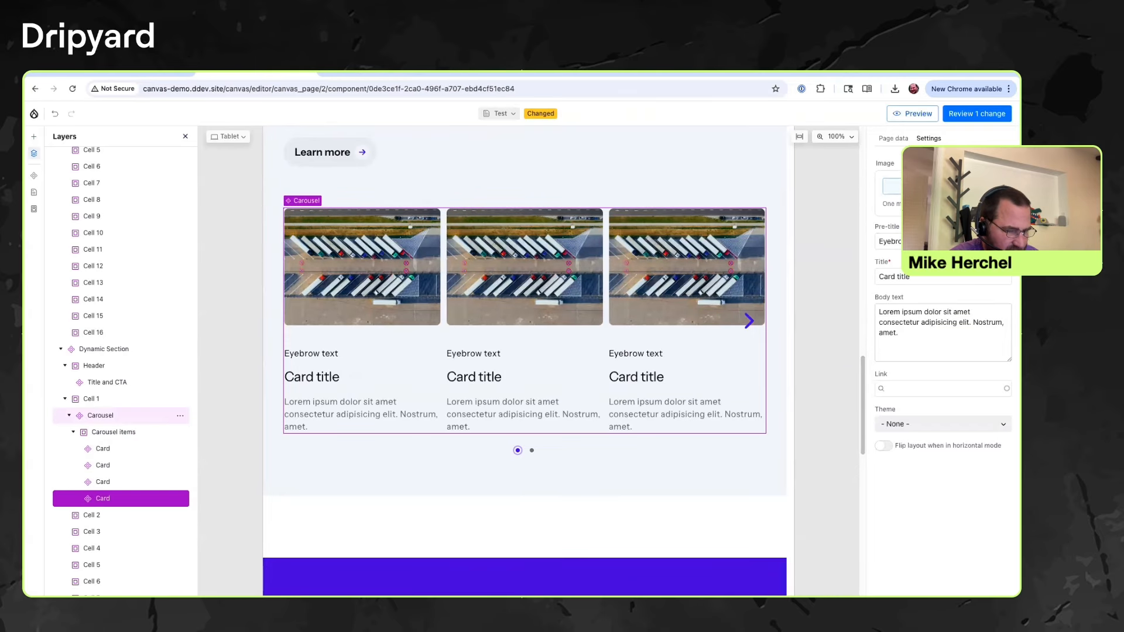
Preview the page at full width to examine the four-card carousel, and return to the editor.
left_click(912, 114)
scroll(518, 360, "down", 10)
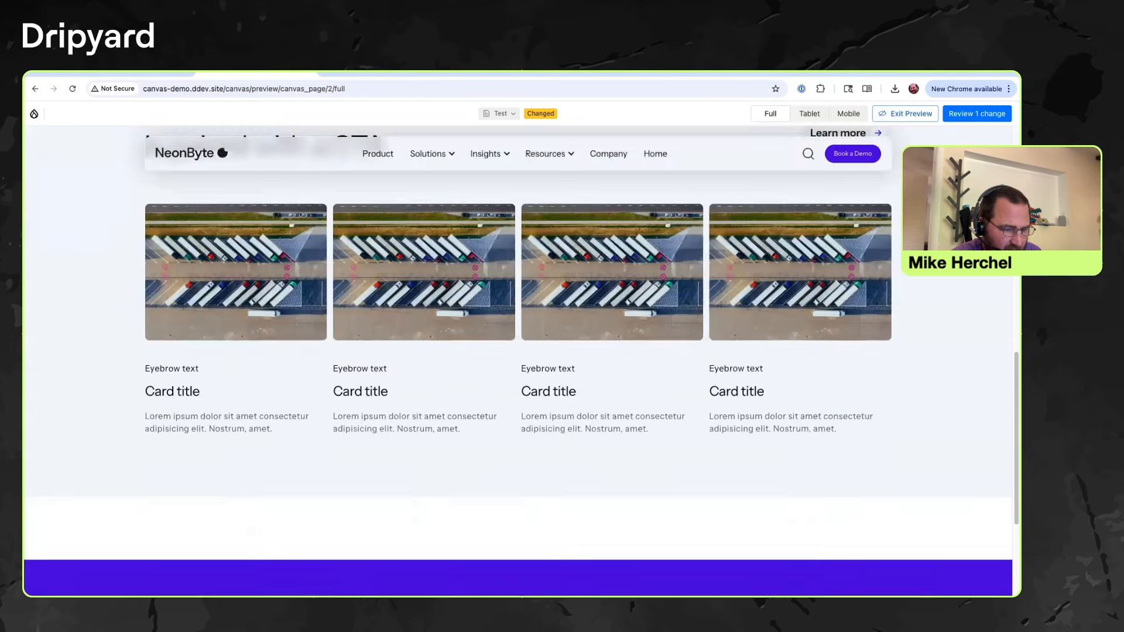
scroll(518, 361, "down", 3)
scroll(518, 361, "up", 5)
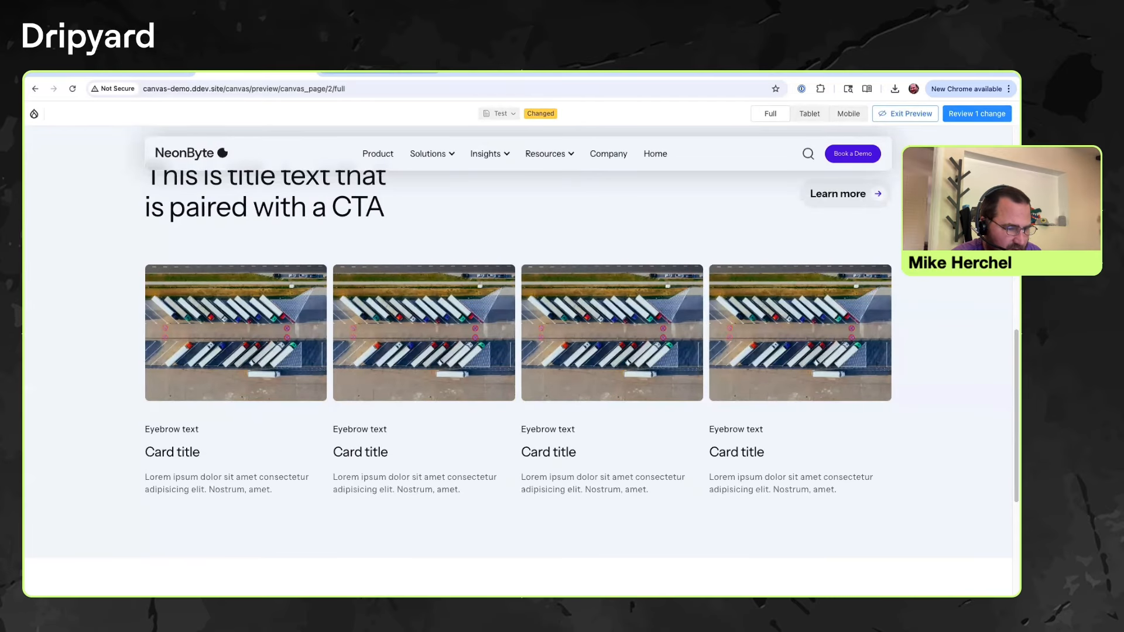
left_click(906, 114)
Duplicate the first card in the carousel three more times.
scroll(524, 361, "down", 7)
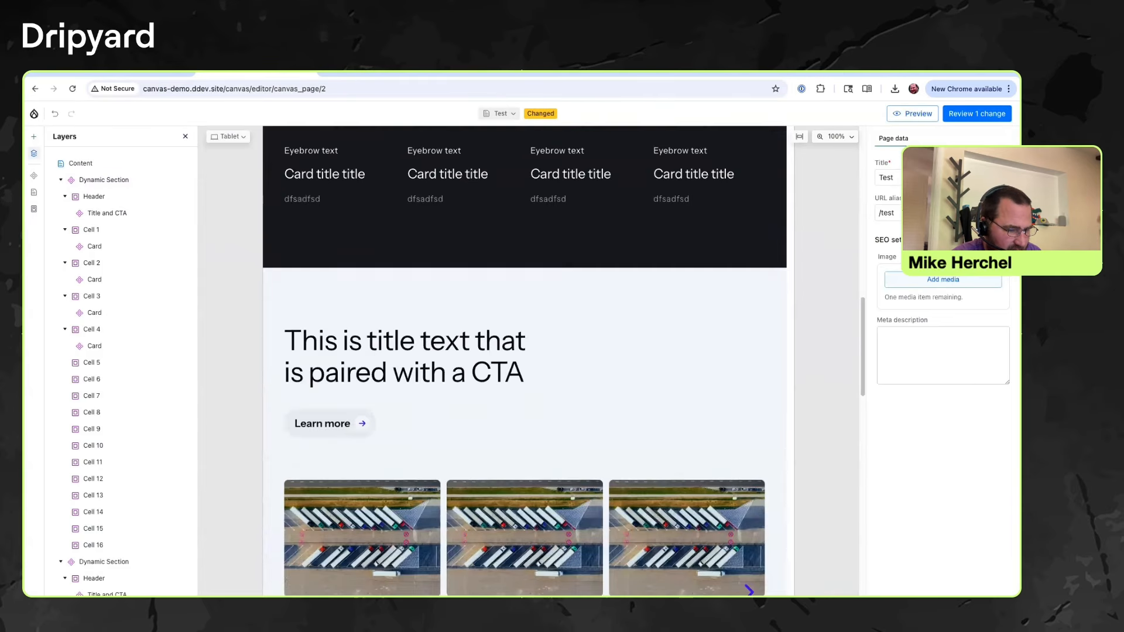
scroll(524, 361, "down", 6)
scroll(122, 420, "down", 5)
left_click(121, 371)
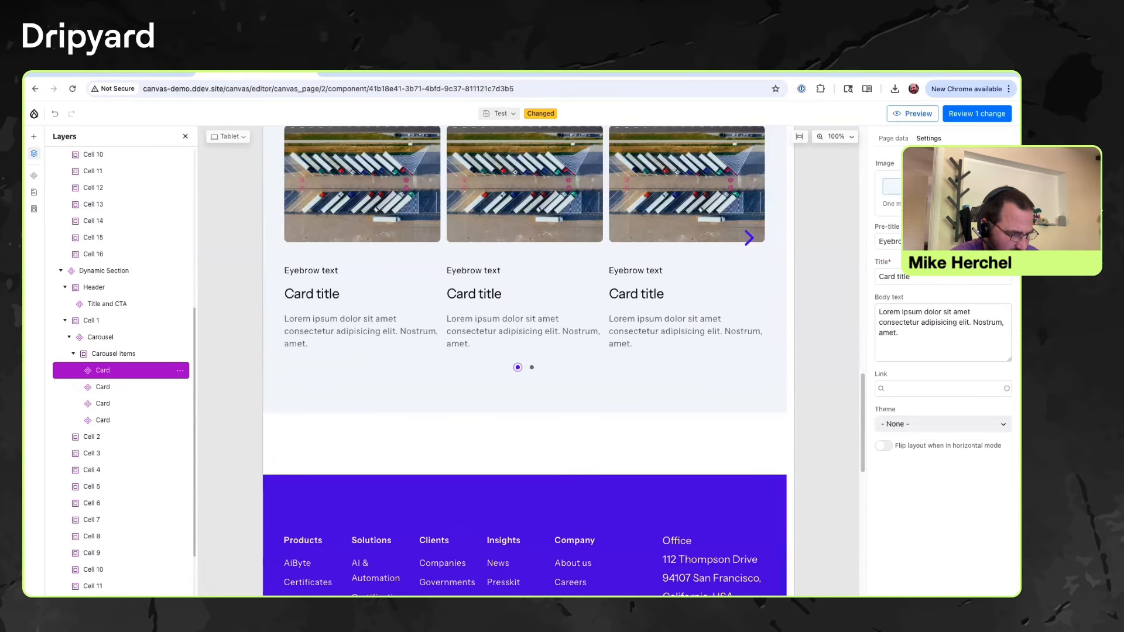
key("super+d")
key("super+d")
key("super+d")
Preview the page and slide through the extended carousel to check its navigation, and return to the editor.
left_click(913, 113)
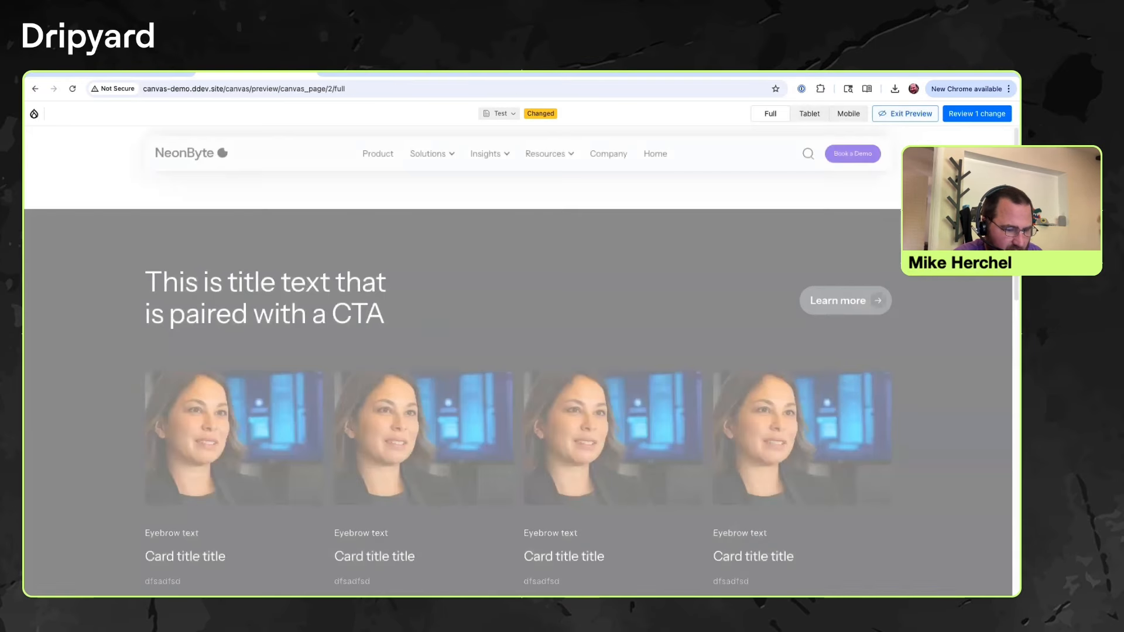
scroll(518, 360, "down", 12)
scroll(518, 361, "up", 3)
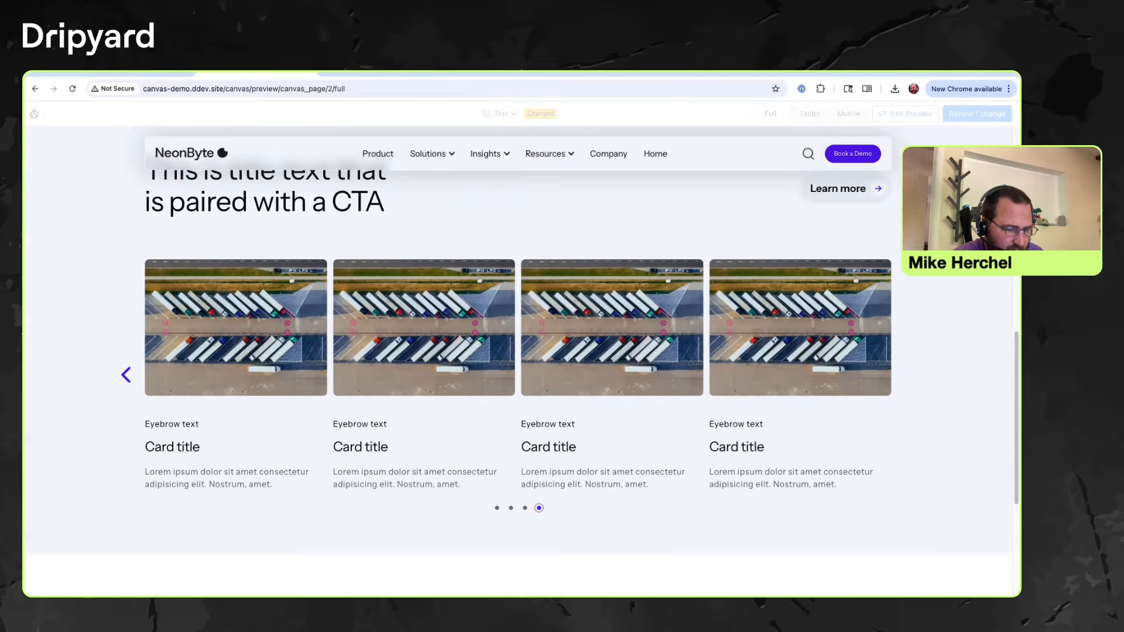
left_click(906, 114)
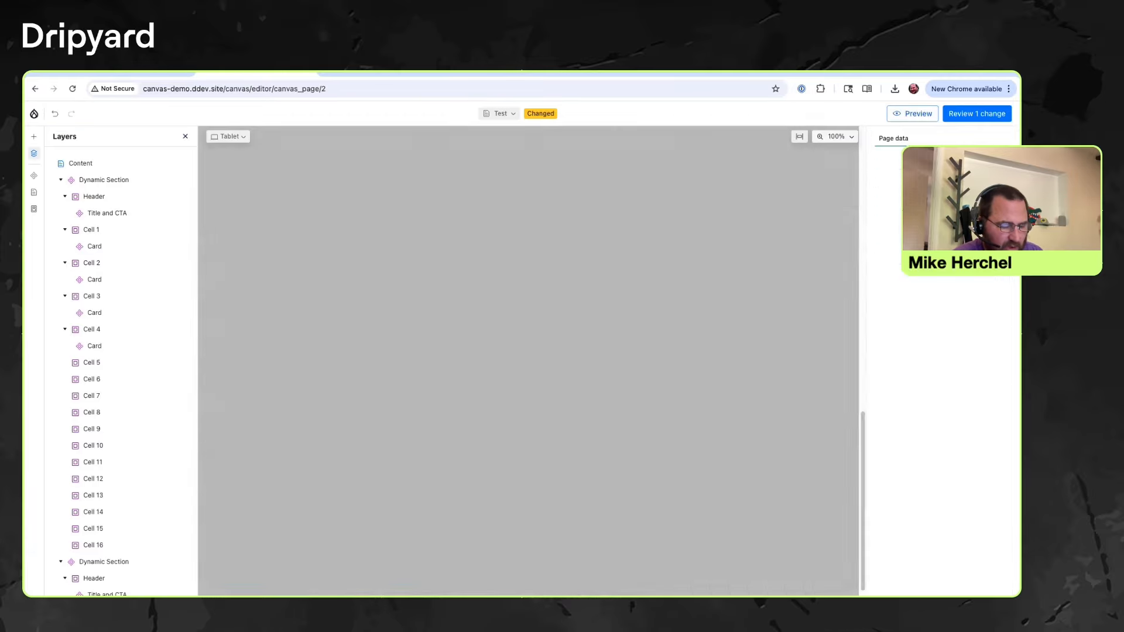
Turn on the carousel's option that lays out all its cards side by side for editing.
scroll(524, 360, "down", 10)
scroll(525, 361, "up", 2)
scroll(524, 361, "up", 3)
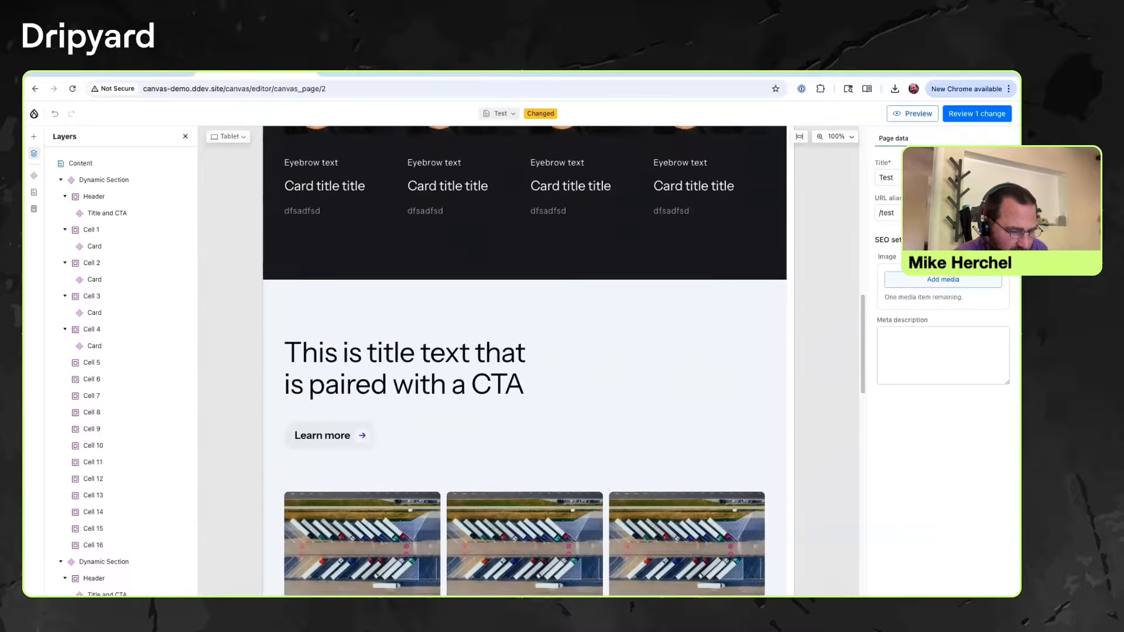
scroll(525, 361, "down", 3)
left_click(525, 479)
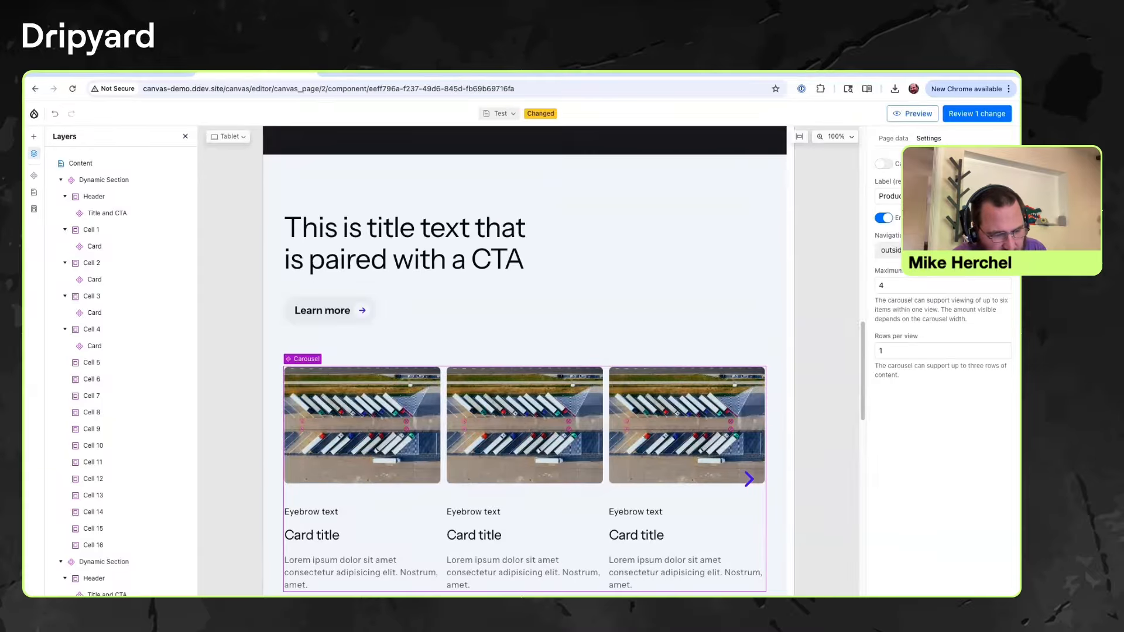
scroll(525, 360, "down", 2)
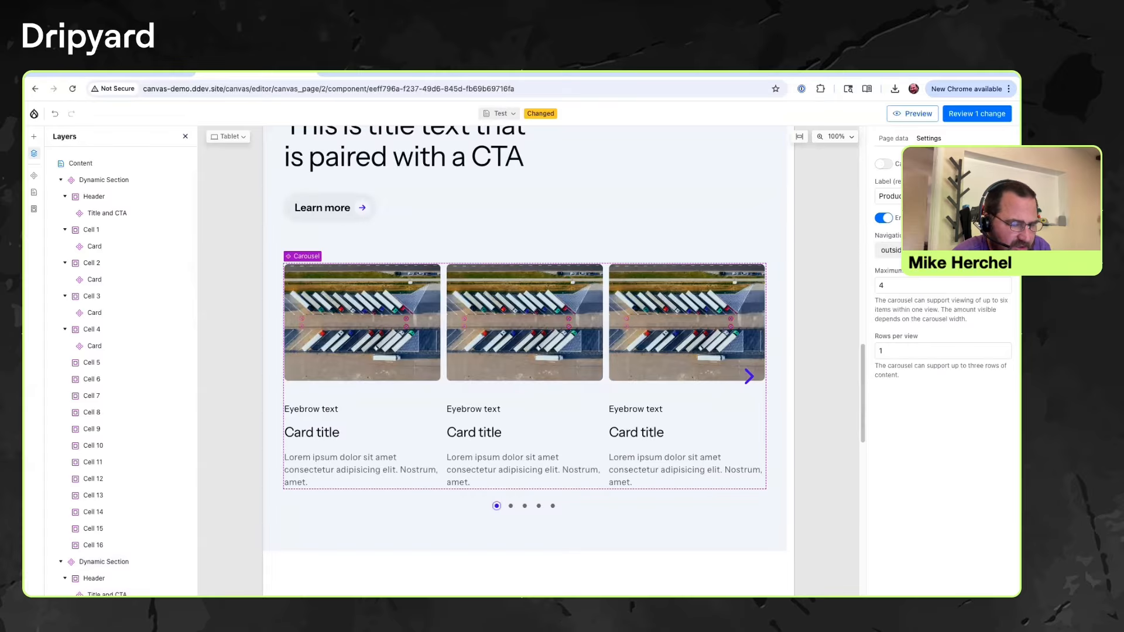
left_click(883, 164)
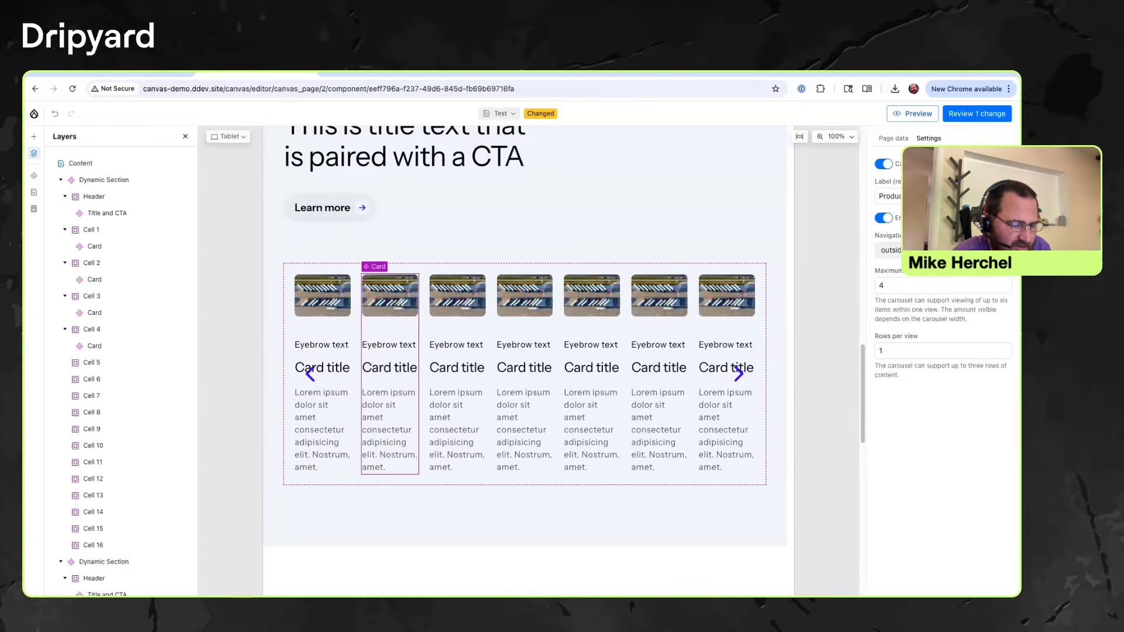
Change the title of the second carousel card to "Card title x".
left_click(390, 375)
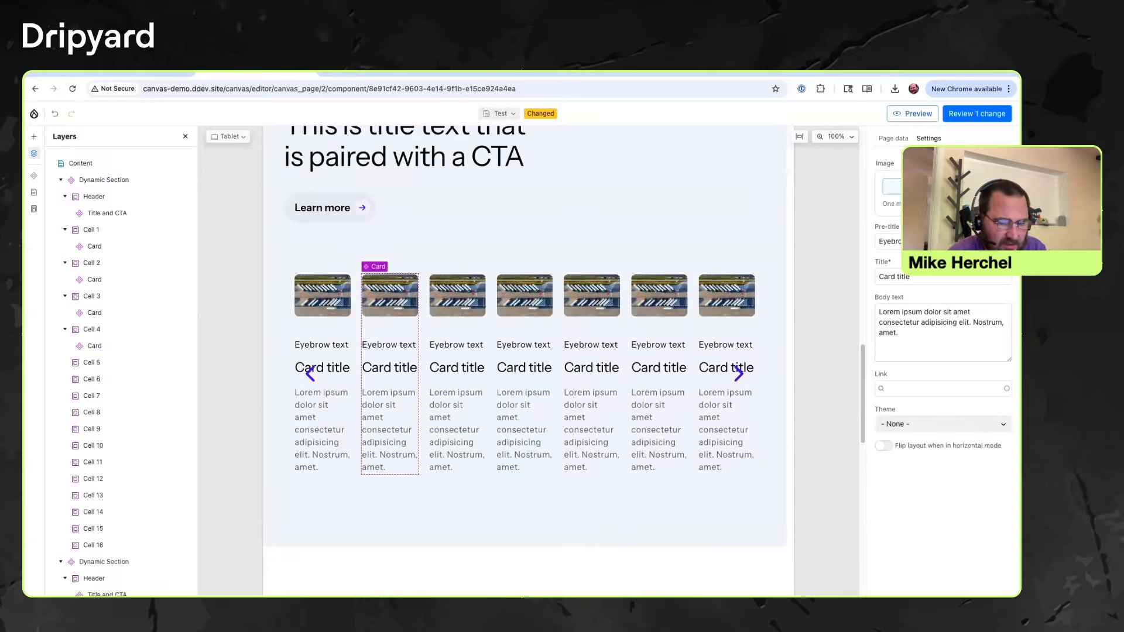
left_click(914, 277)
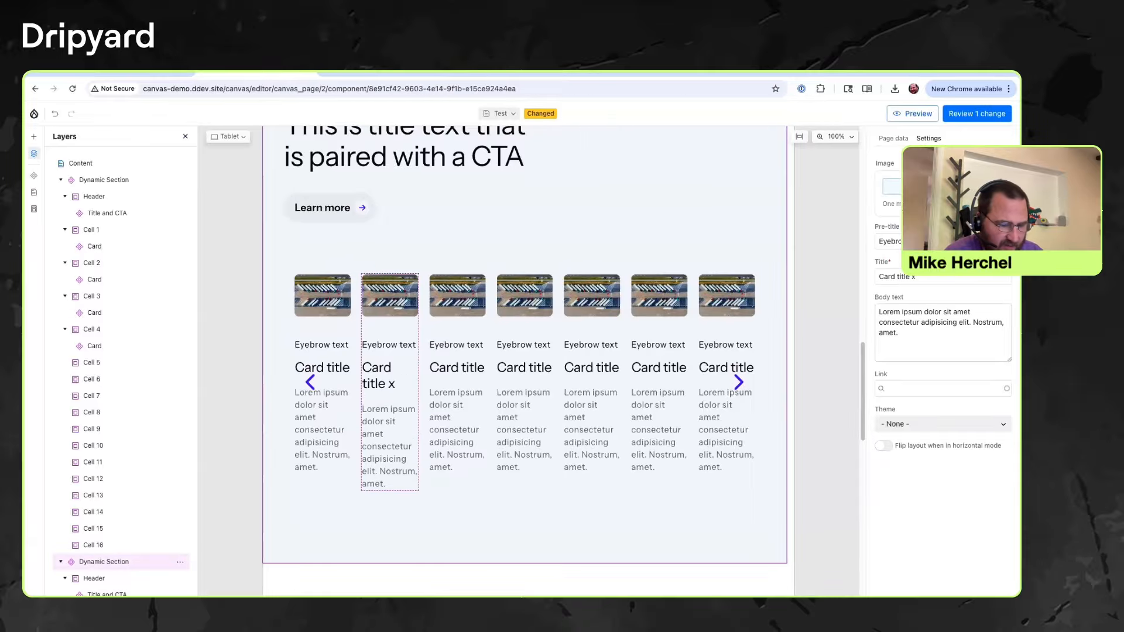
left_click(585, 246)
Move the "Card title x" card from second to fourth place in the carousel.
left_click_drag(390, 368, 559, 368)
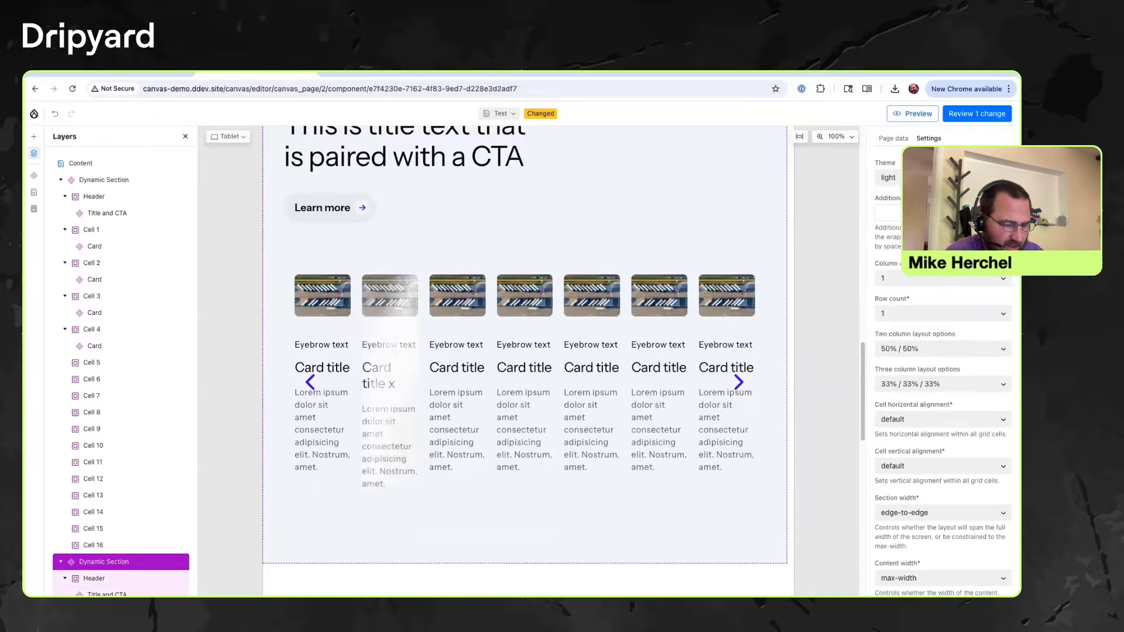
left_click_drag(457, 375, 564, 376)
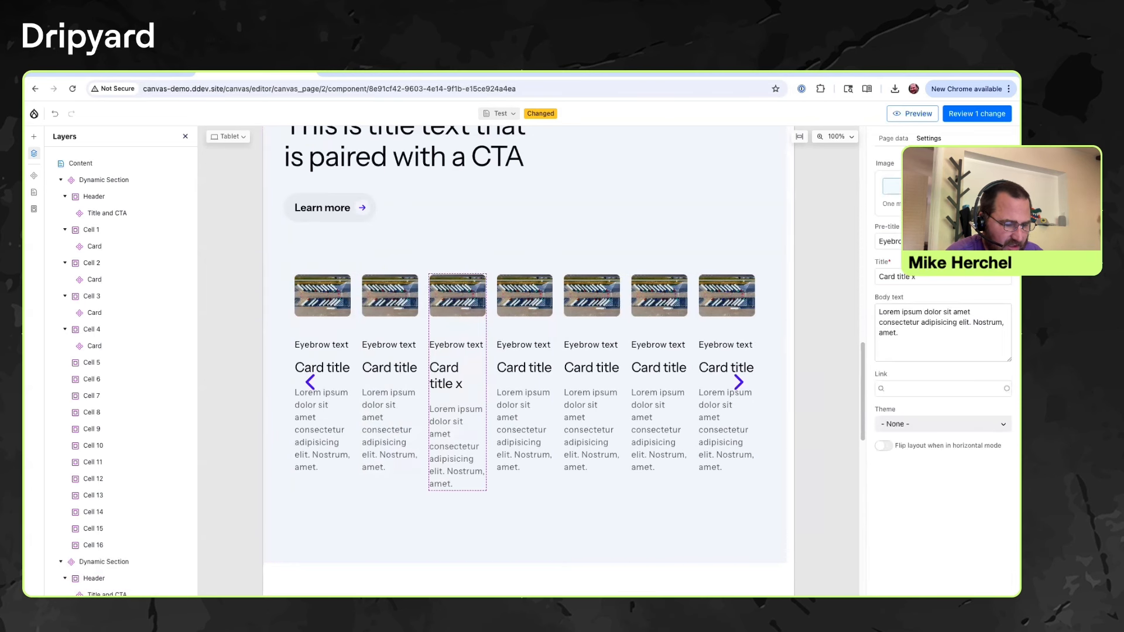
left_click_drag(458, 374, 562, 378)
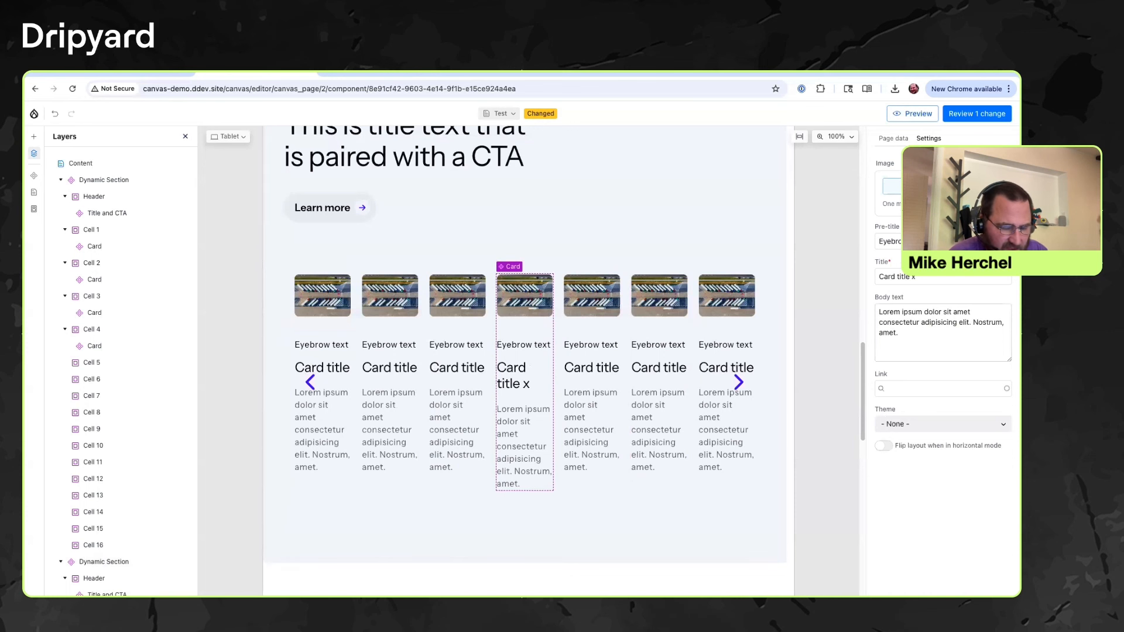
Preview the page and slide through the carousel with its reordered cards, and return to the editor.
left_click(913, 113)
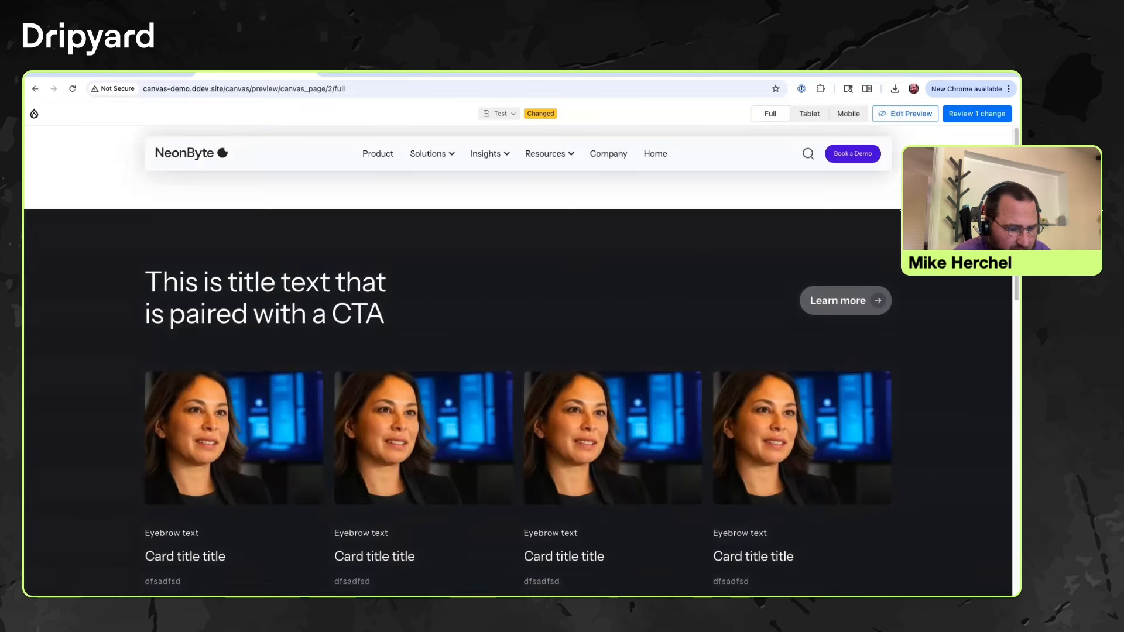
scroll(518, 362, "down", 10)
scroll(518, 362, "up", 4)
scroll(518, 480, "right", 5)
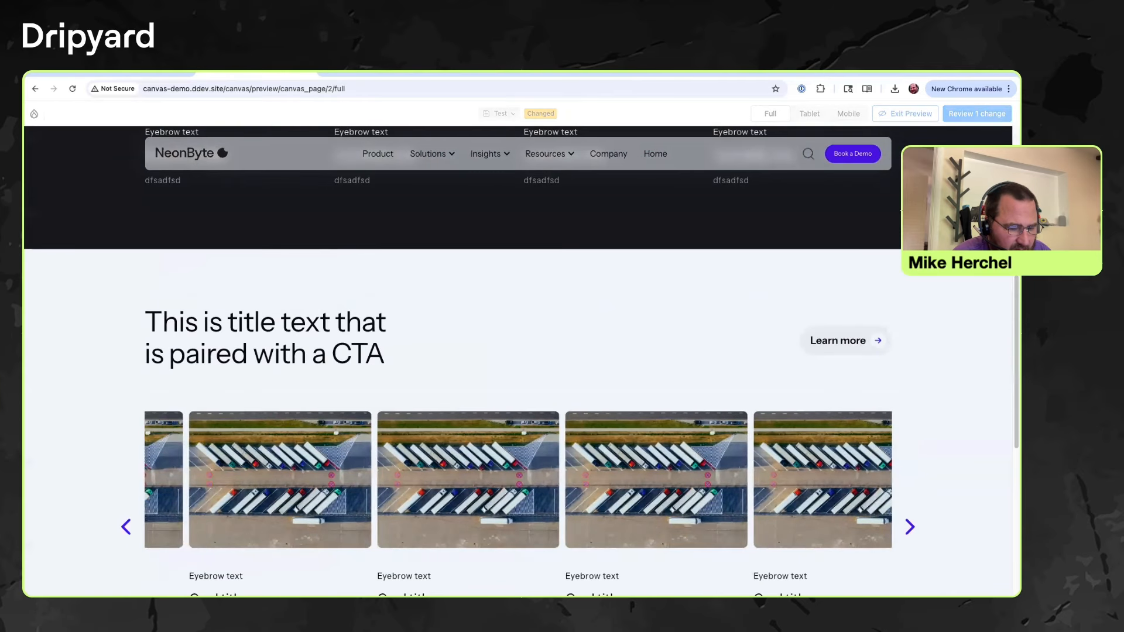
left_click(906, 114)
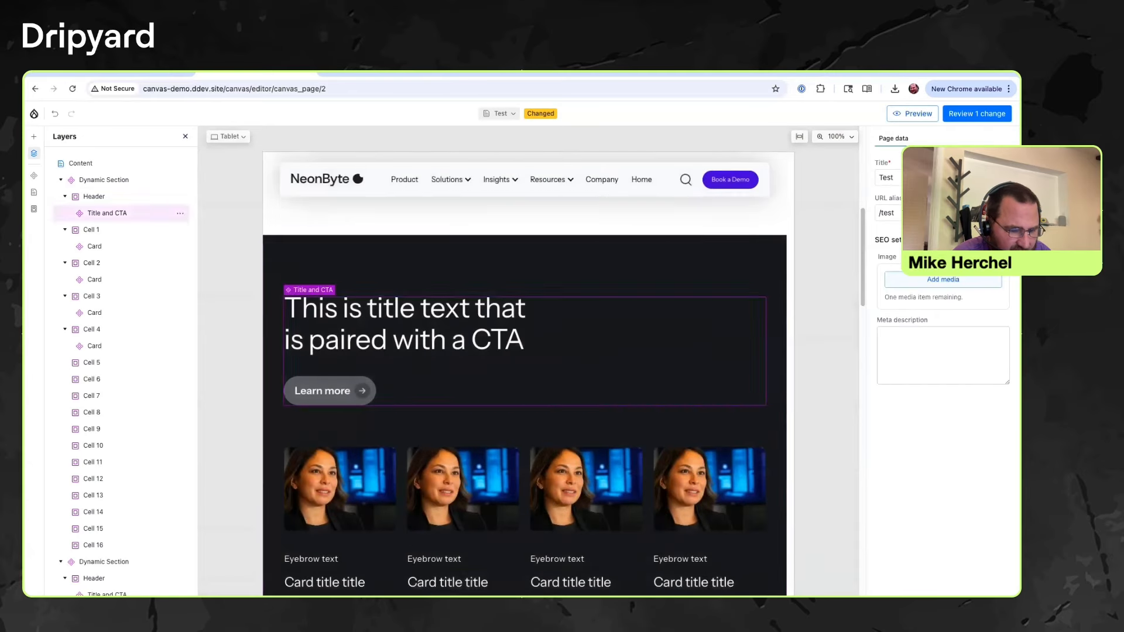
Turn off the carousel's option that lays out all its cards side by side for editing.
scroll(657, 394, "down", 8)
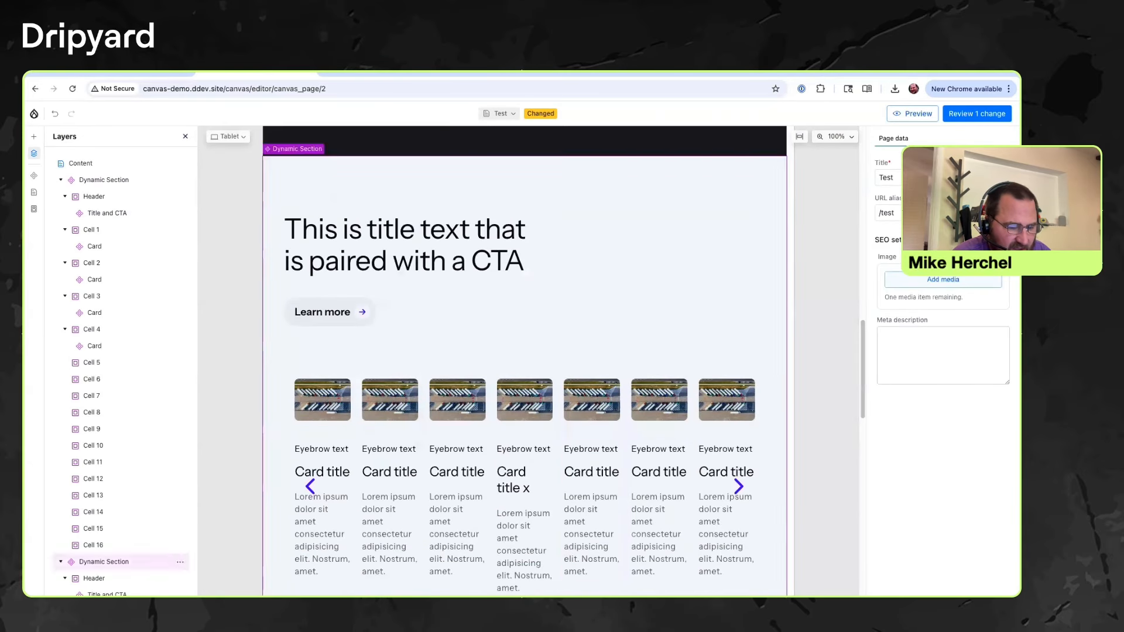
left_click(303, 361)
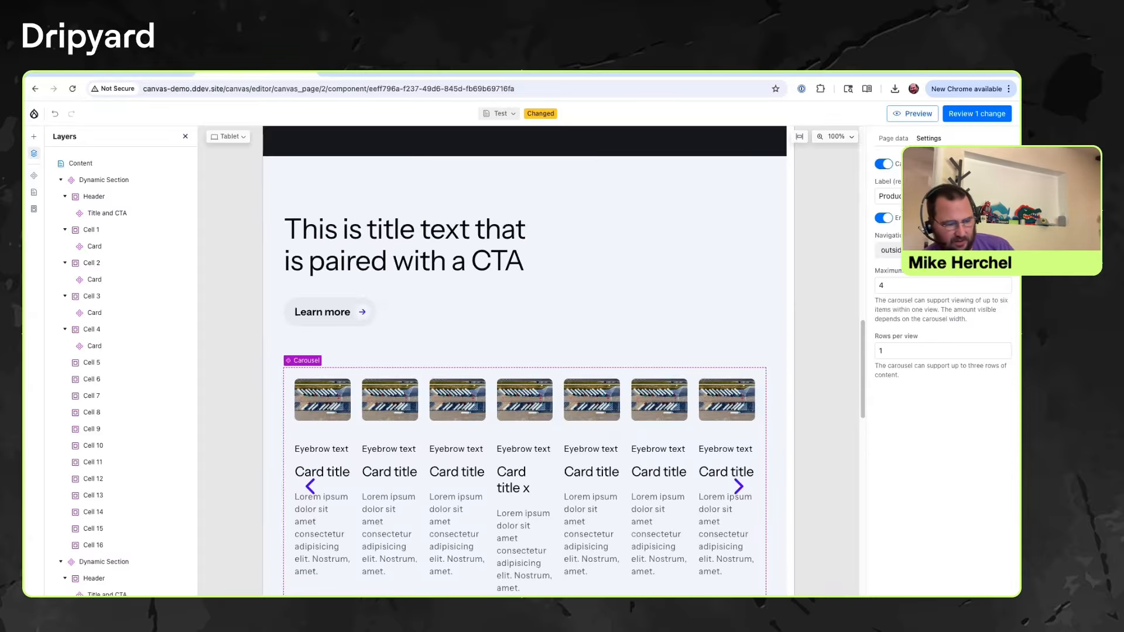
left_click(883, 165)
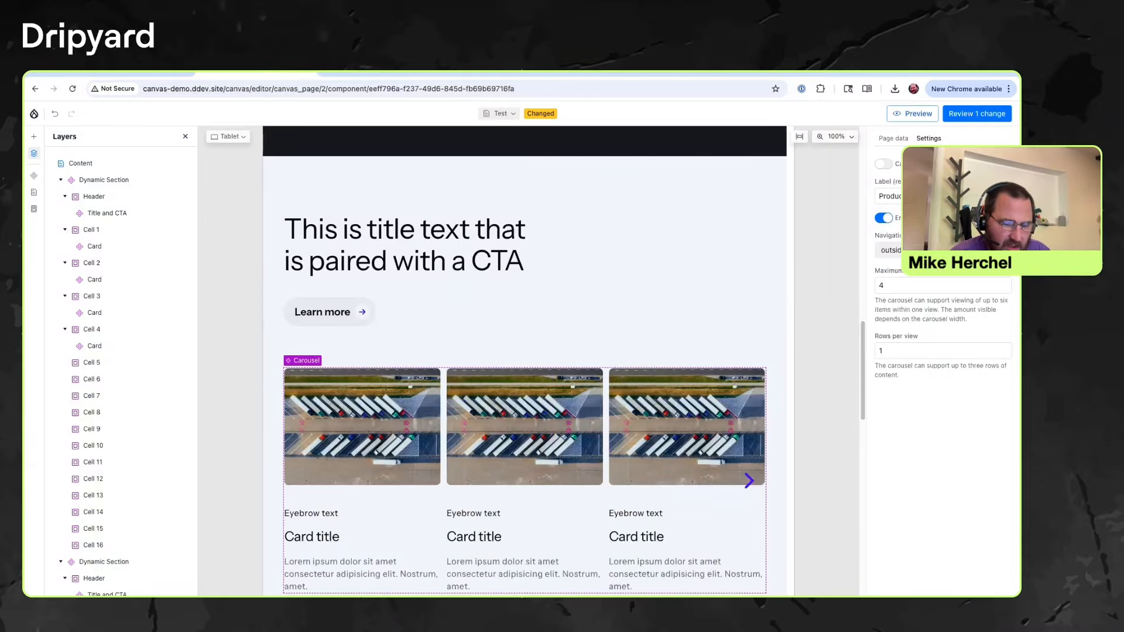
left_click(884, 164)
left_click(883, 164)
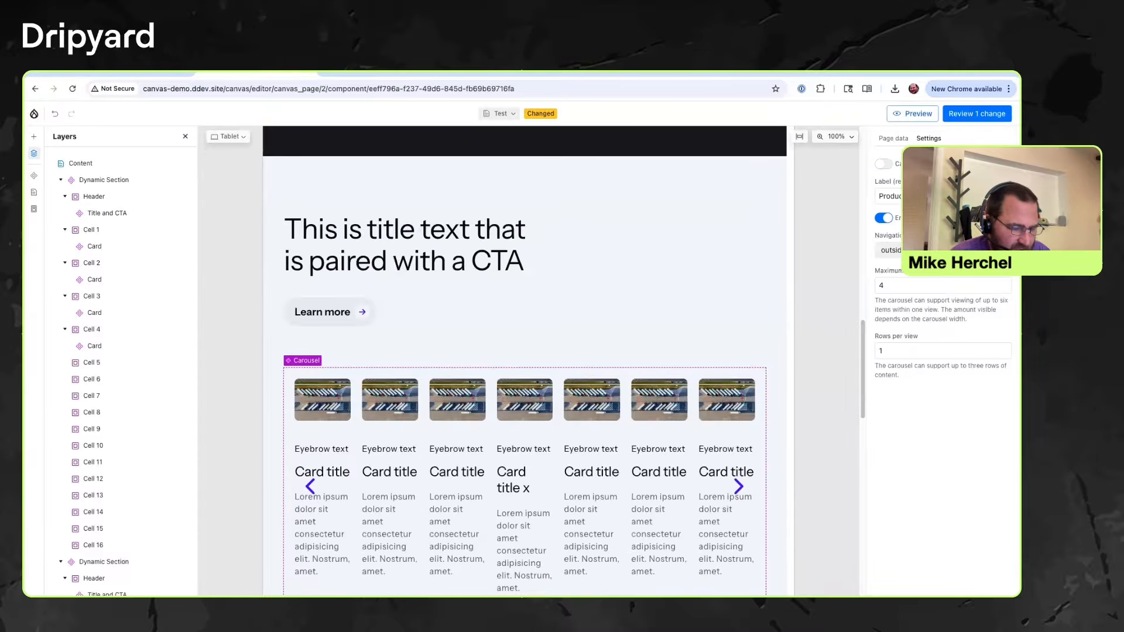
scroll(526, 537, "down", 5)
scroll(526, 536, "up", 2)
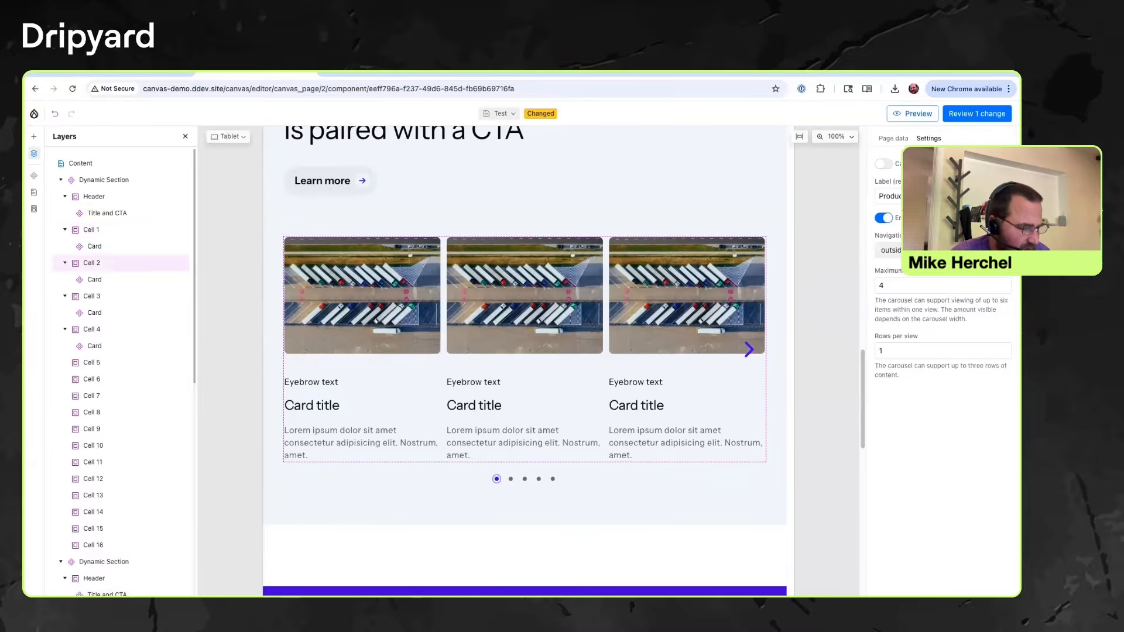
Delete the Carousel component, including its cards, from Cell 1 of the second Dynamic Section.
scroll(120, 351, "down", 3)
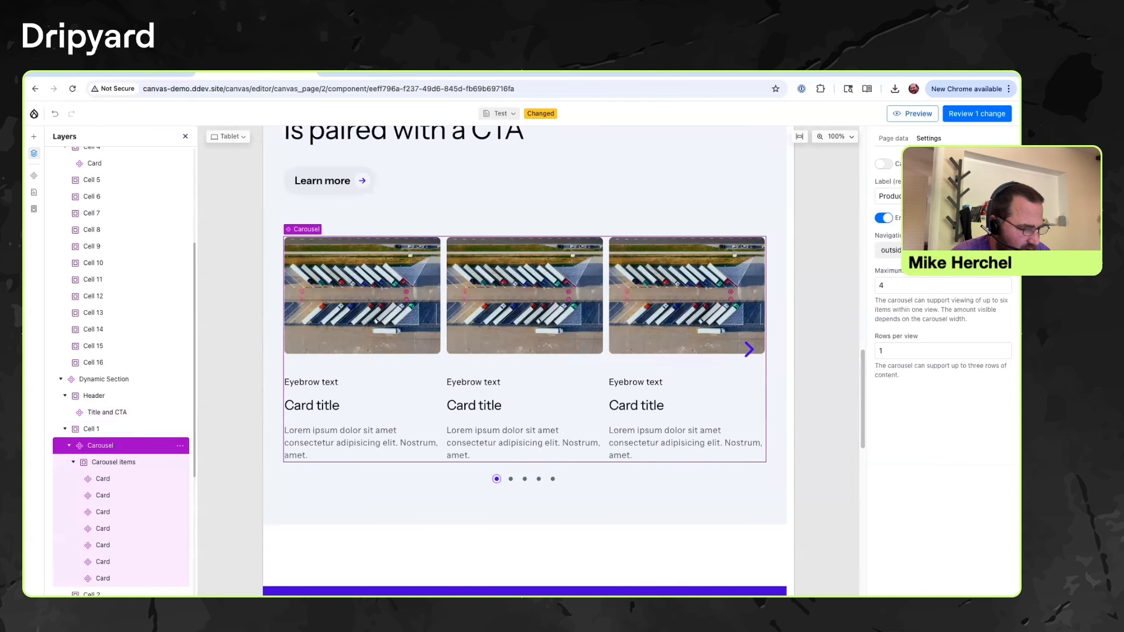
left_click(180, 446)
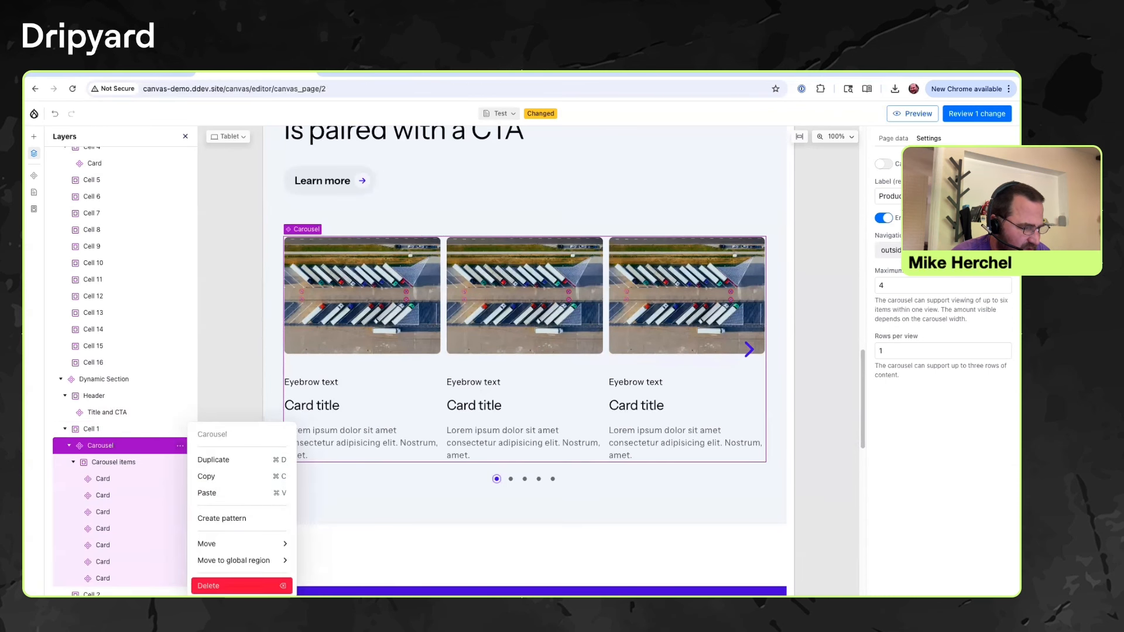
left_click(202, 582)
Add a Tab group to Cell 1 of the second Dynamic Section and place a Tab inside it.
left_click(34, 137)
scroll(120, 548, "down", 5)
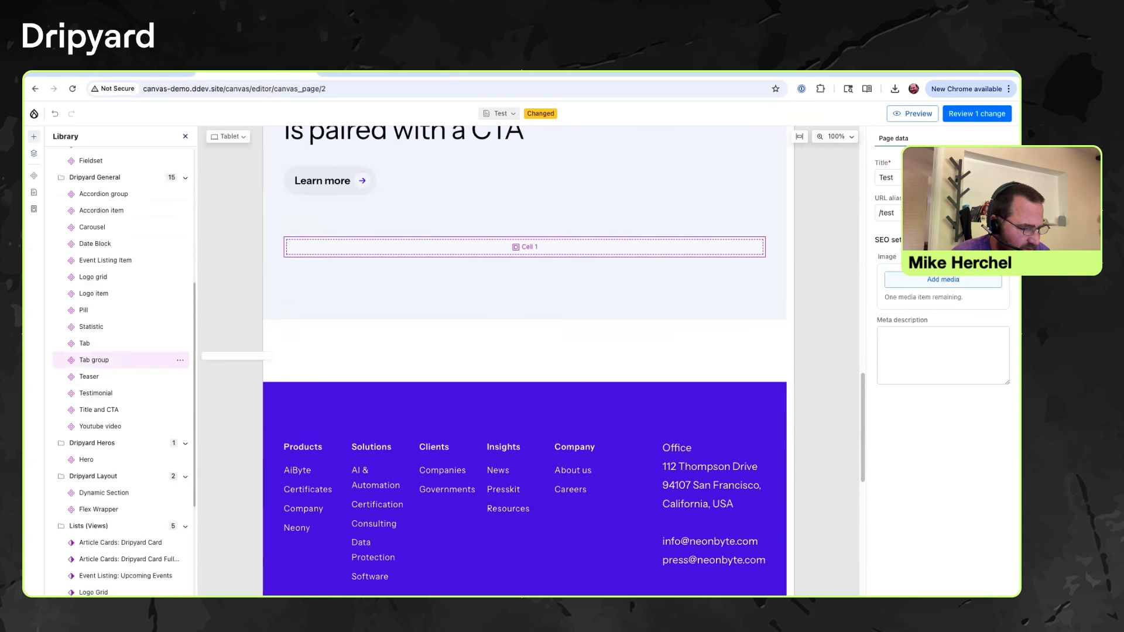
left_click_drag(94, 361, 519, 249)
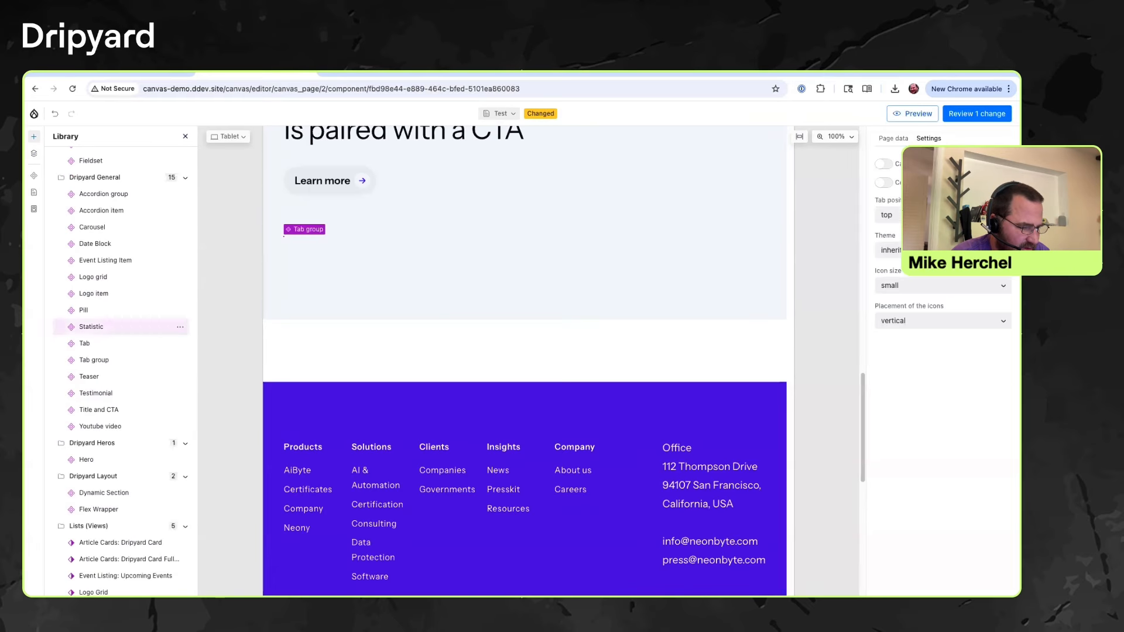
left_click_drag(205, 345, 580, 262)
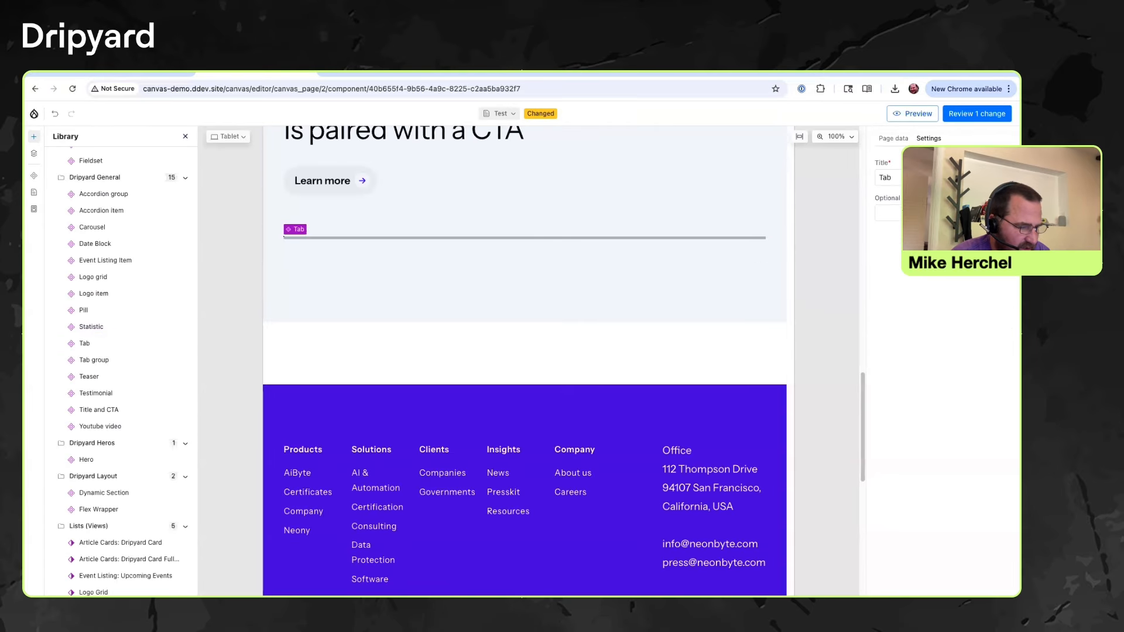
Add a Text component to the Tab content slot of the tab.
left_click(34, 153)
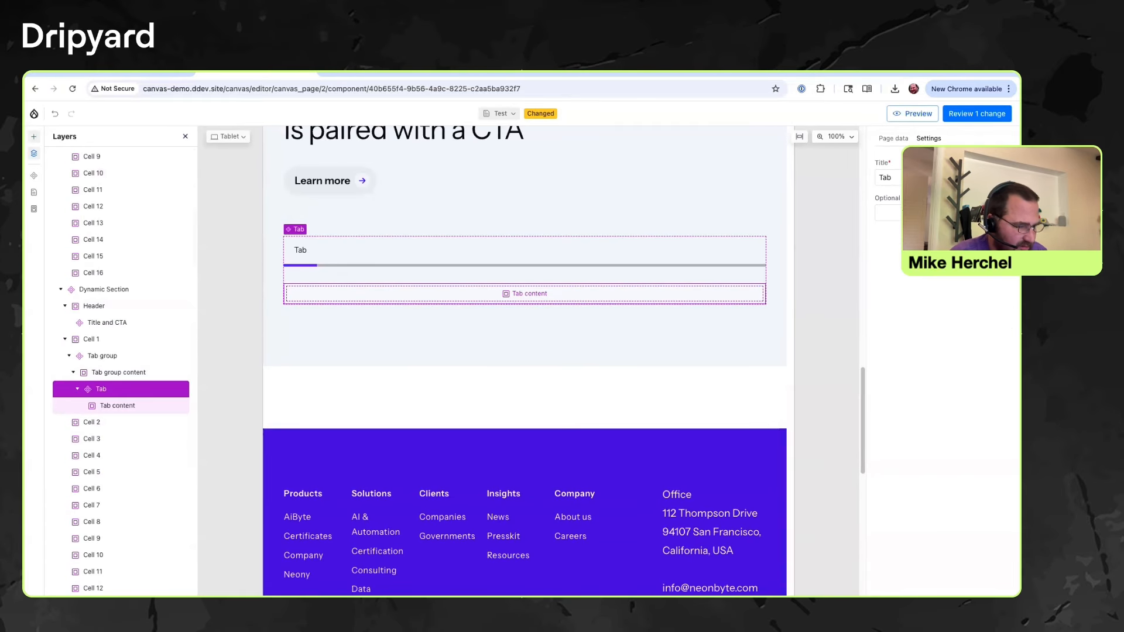
left_click(34, 137)
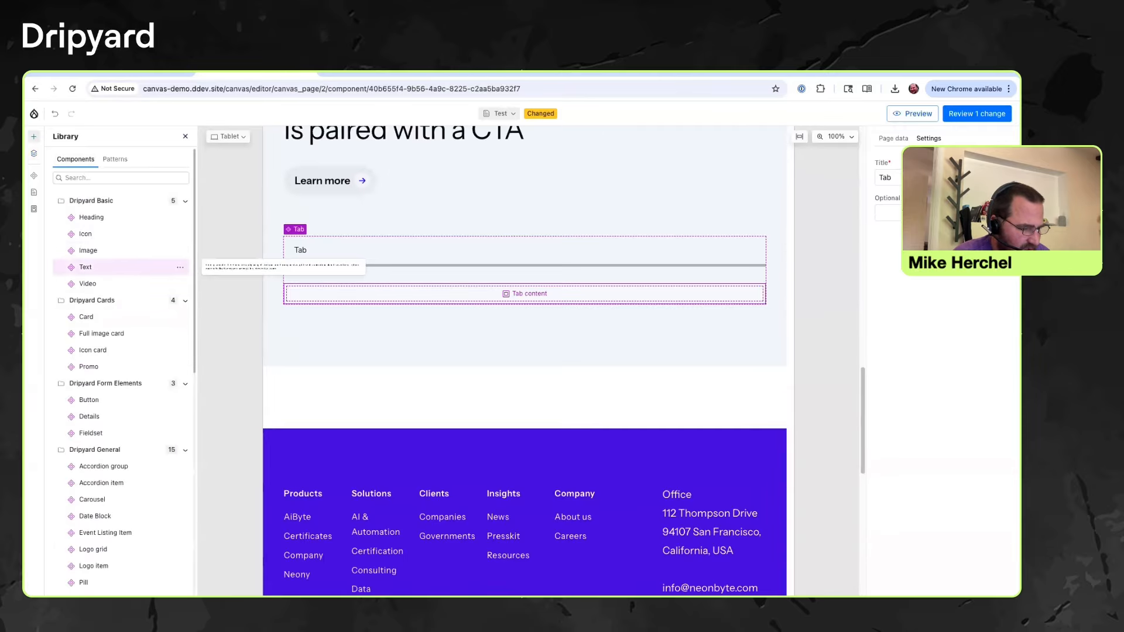
left_click_drag(86, 267, 442, 296)
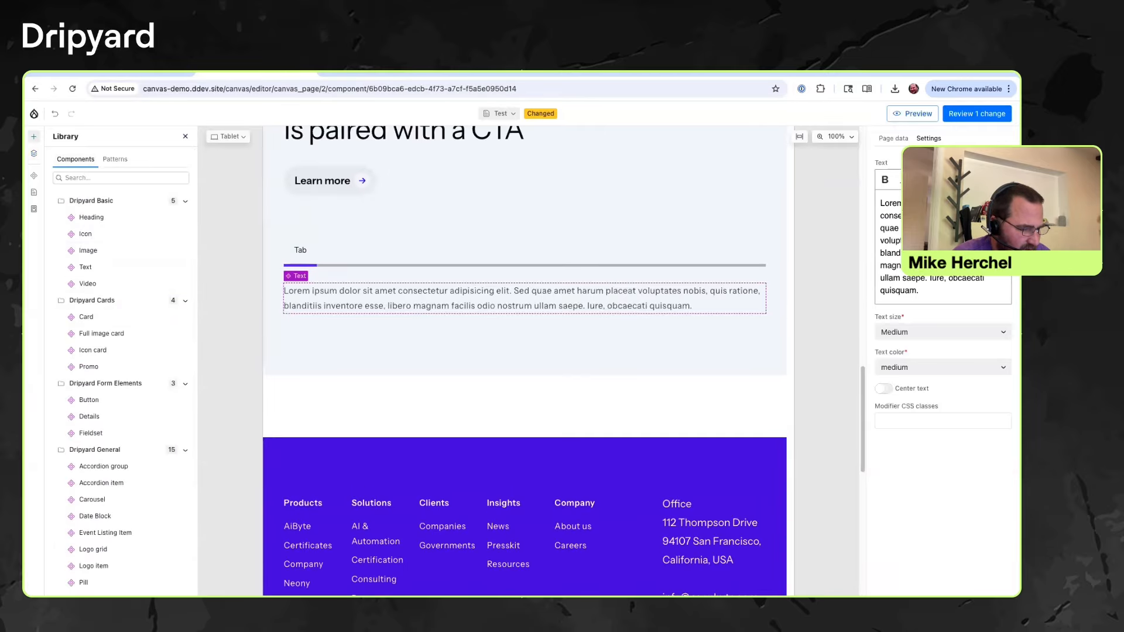
Duplicate the Tab with its text twice so the tab group holds three tabs.
left_click(34, 153)
scroll(117, 484, "down", 3)
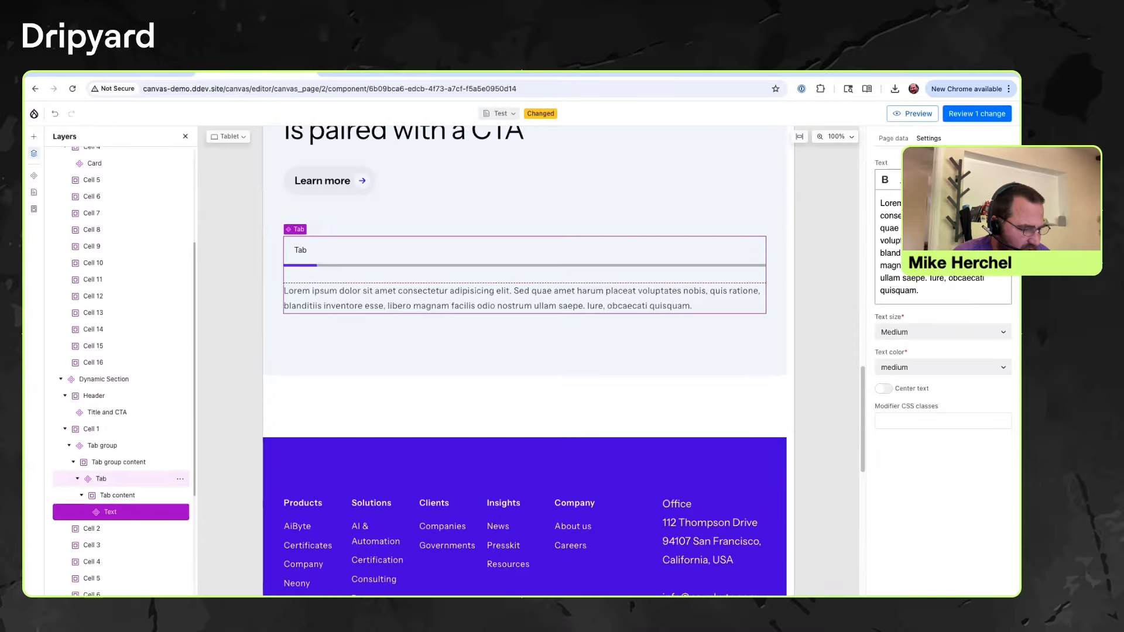
scroll(117, 477, "down", 1)
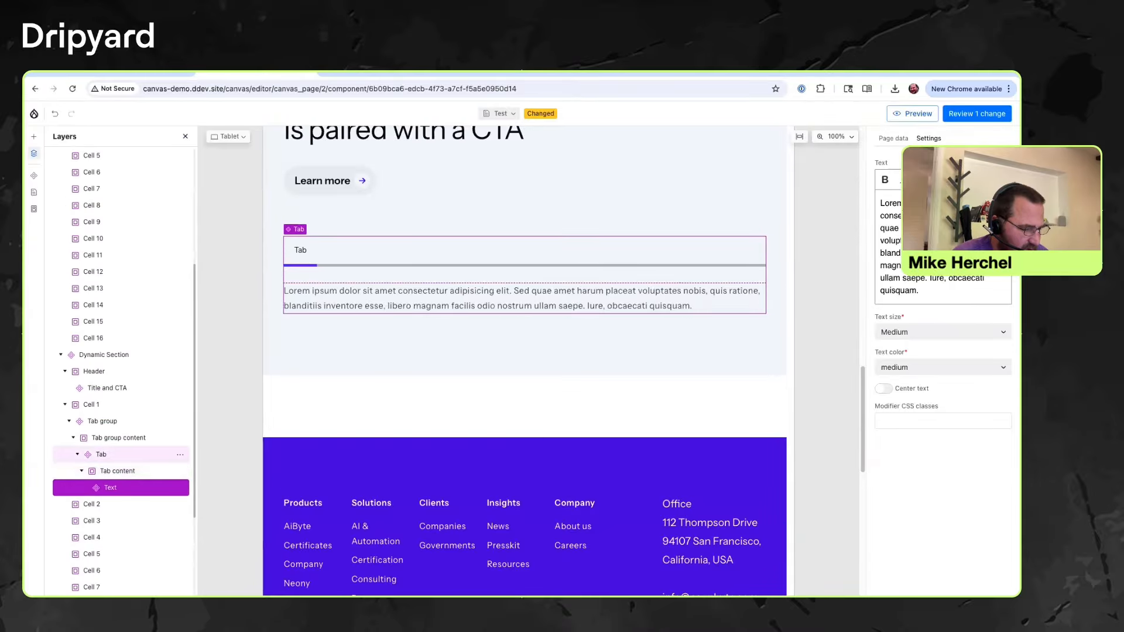
left_click(117, 455)
key("ctrl+d")
key("ctrl+d")
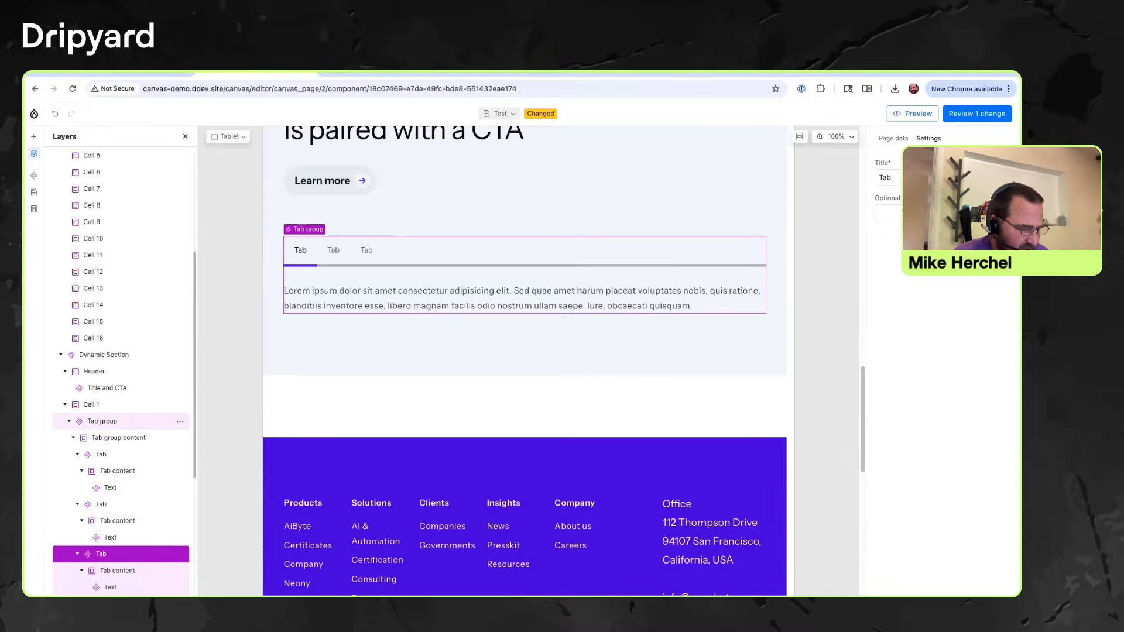
Turn on the Tab group's option that shows the contents of all its tabs at once for editing.
left_click(117, 421)
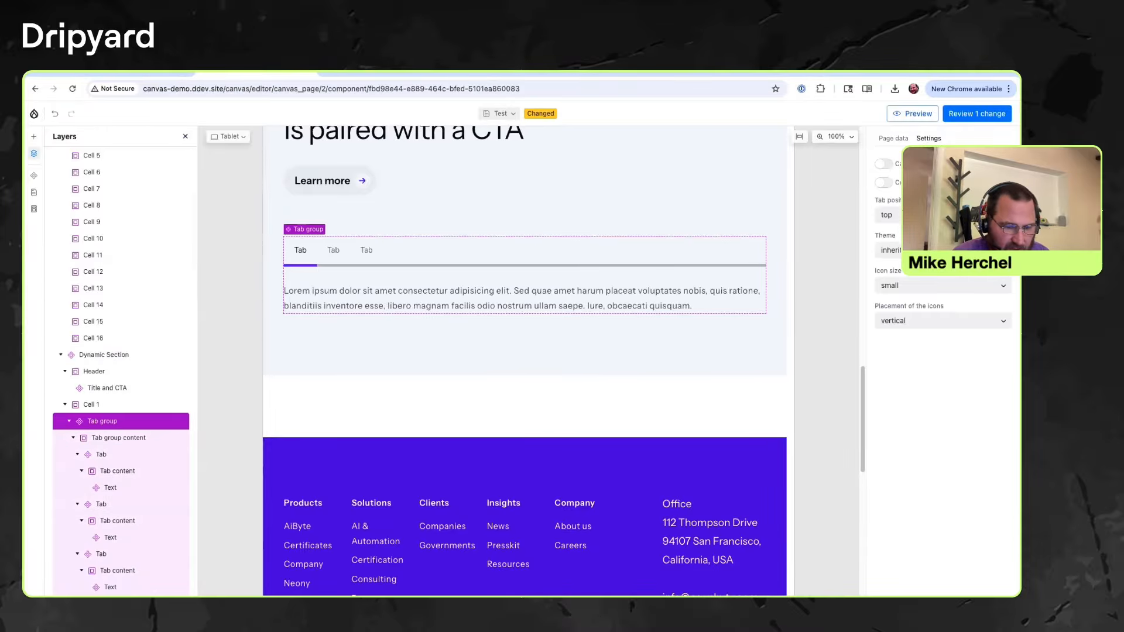
left_click(883, 164)
left_click(524, 313)
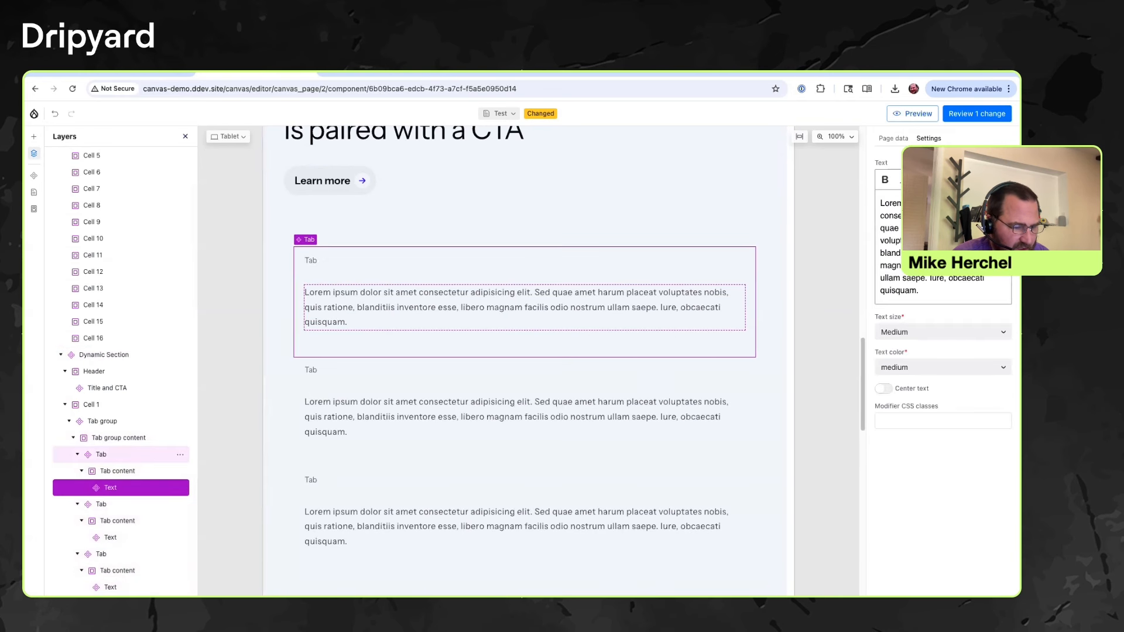
Title the first two tabs "Tab 1" and "Tab 2", and duplicate the Text component inside Tab 1.
left_click(117, 454)
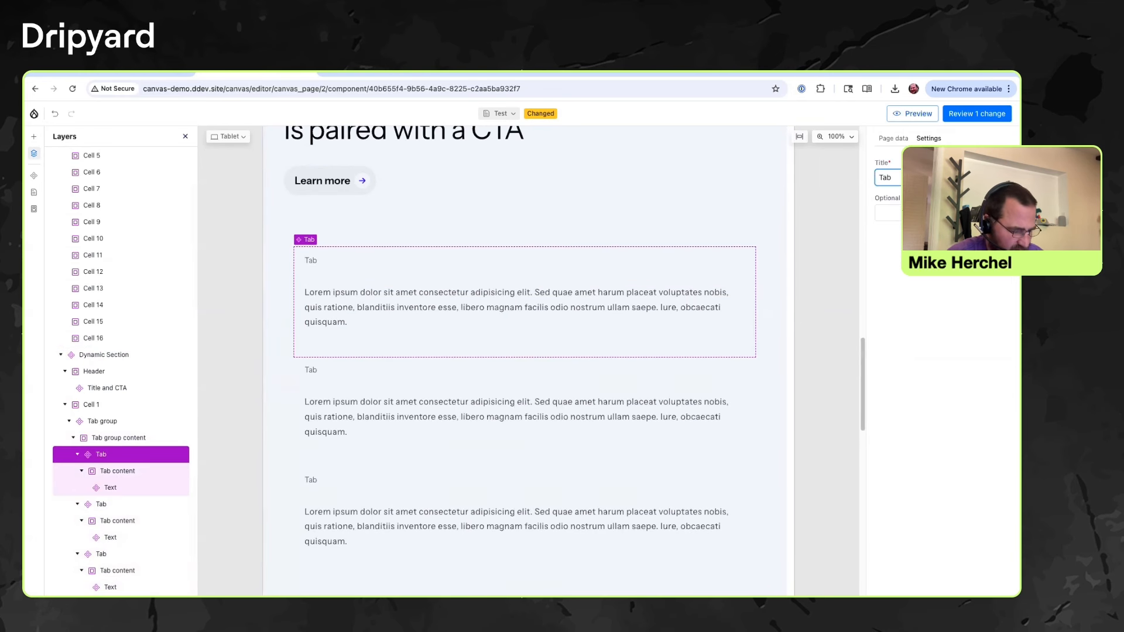
left_click(117, 504)
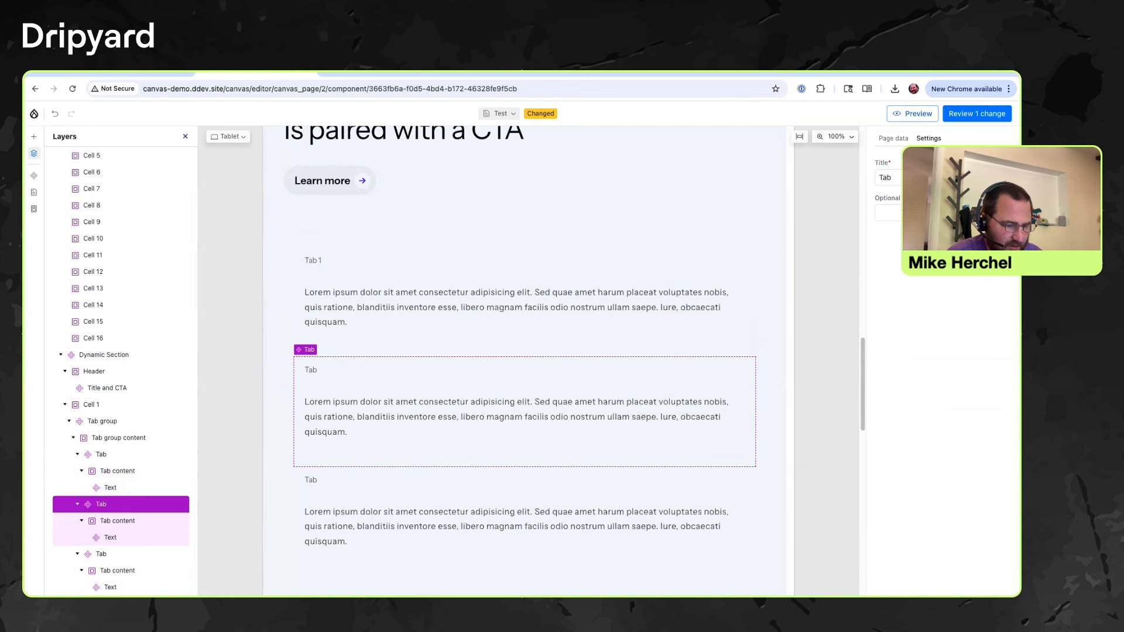
left_click(920, 177)
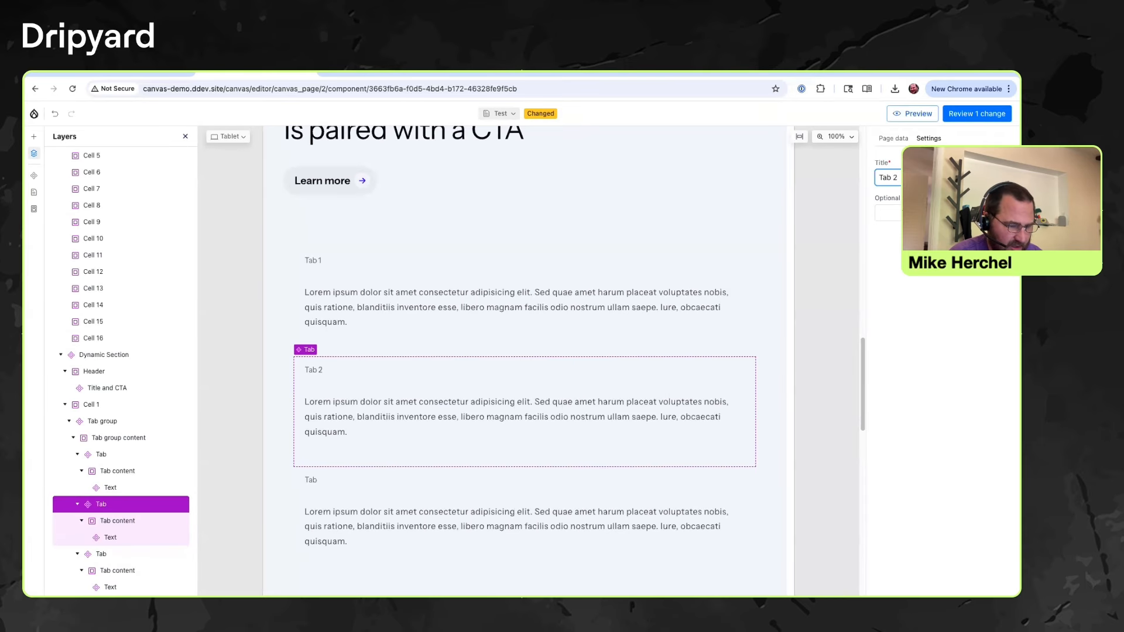
left_click(117, 488)
key("super+d")
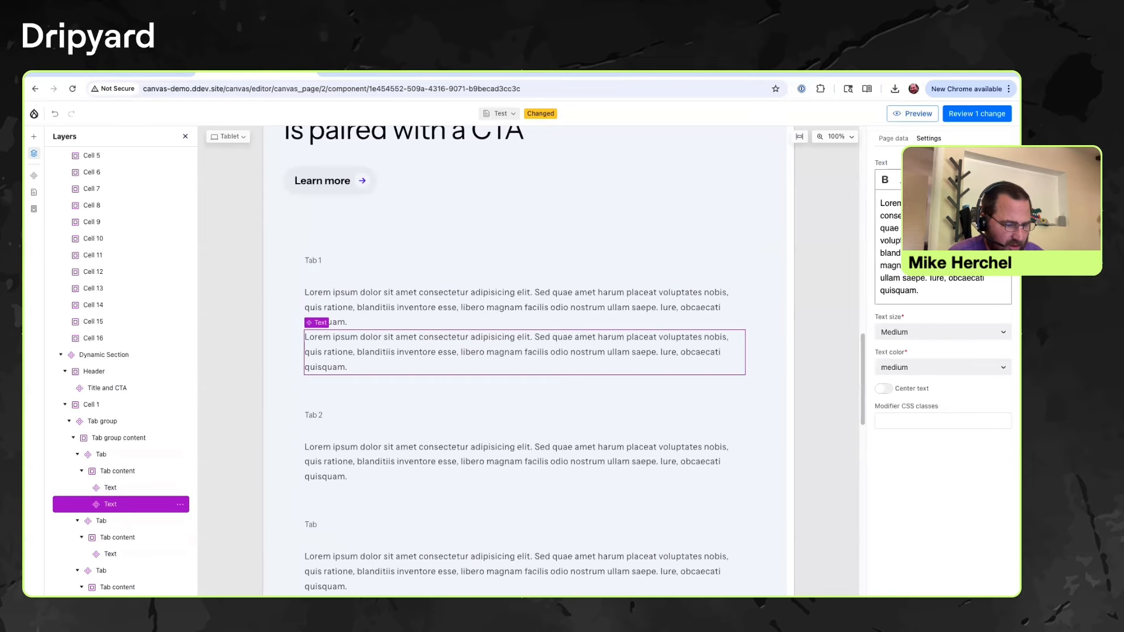
Preview the Test page, switch among the three tabs to check their contents, and return to the editor.
left_click(913, 113)
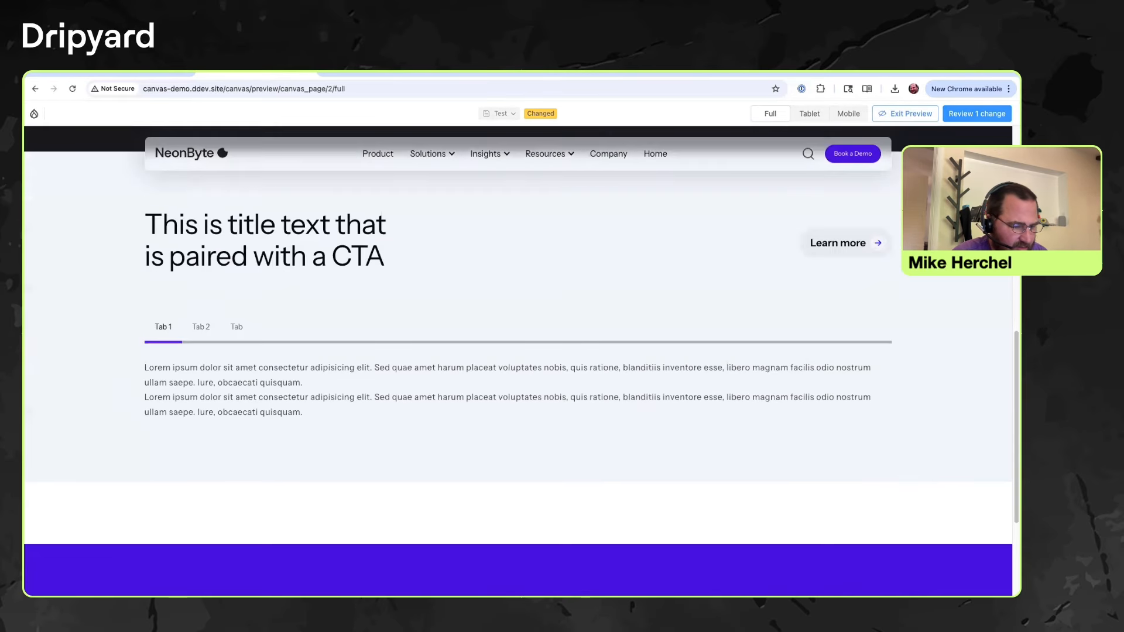
left_click(201, 327)
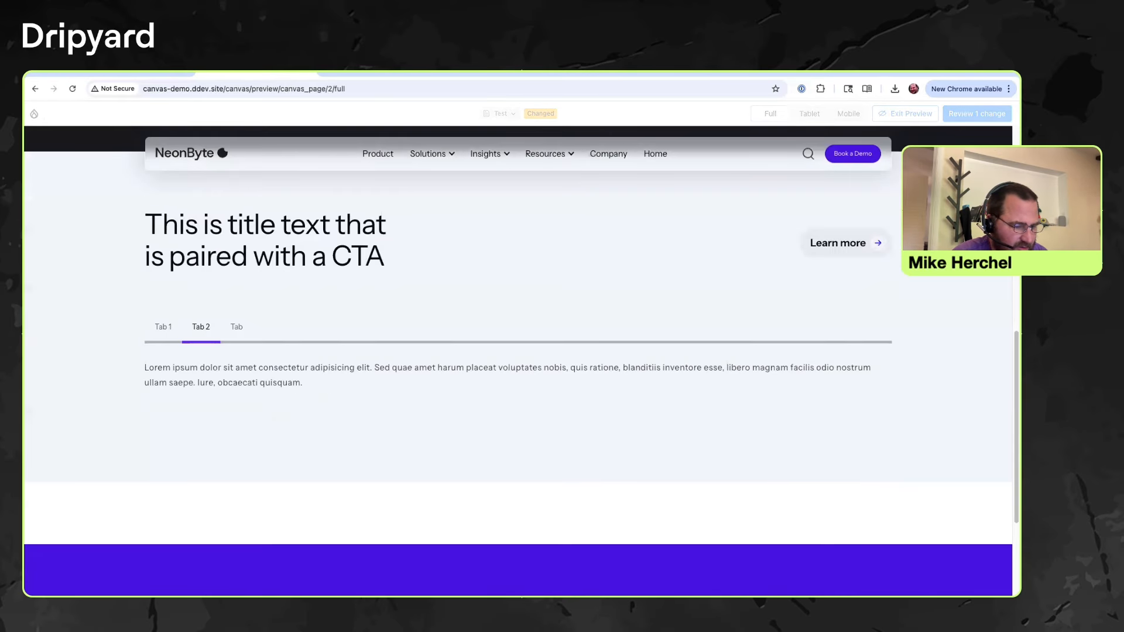
left_click(236, 327)
left_click(163, 328)
left_click(201, 328)
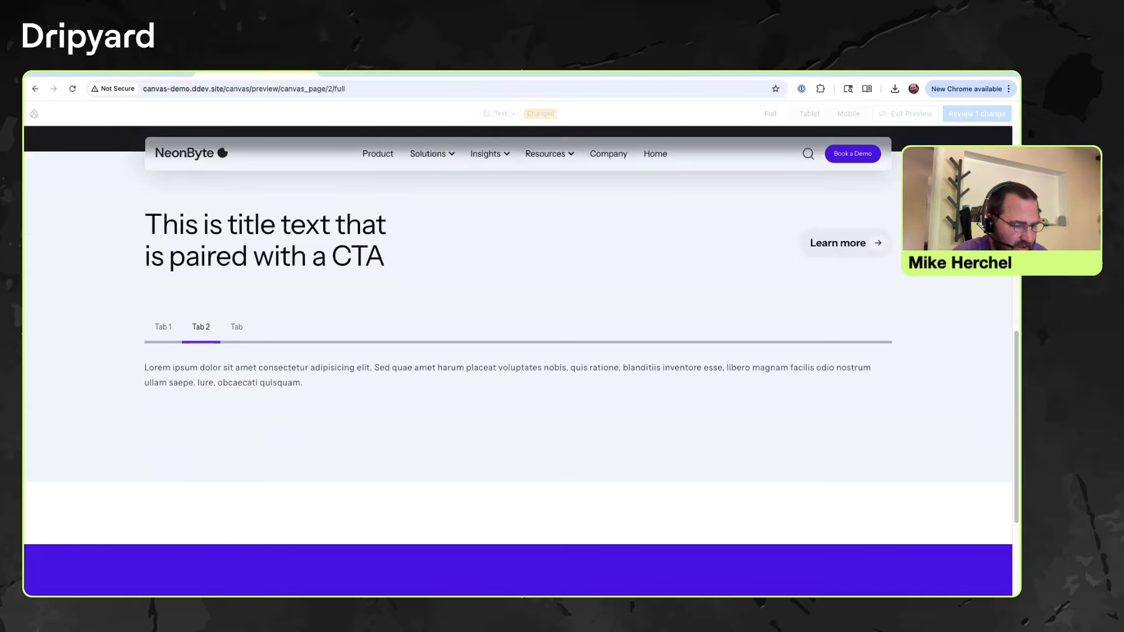
left_click(236, 327)
left_click(163, 327)
left_click(201, 327)
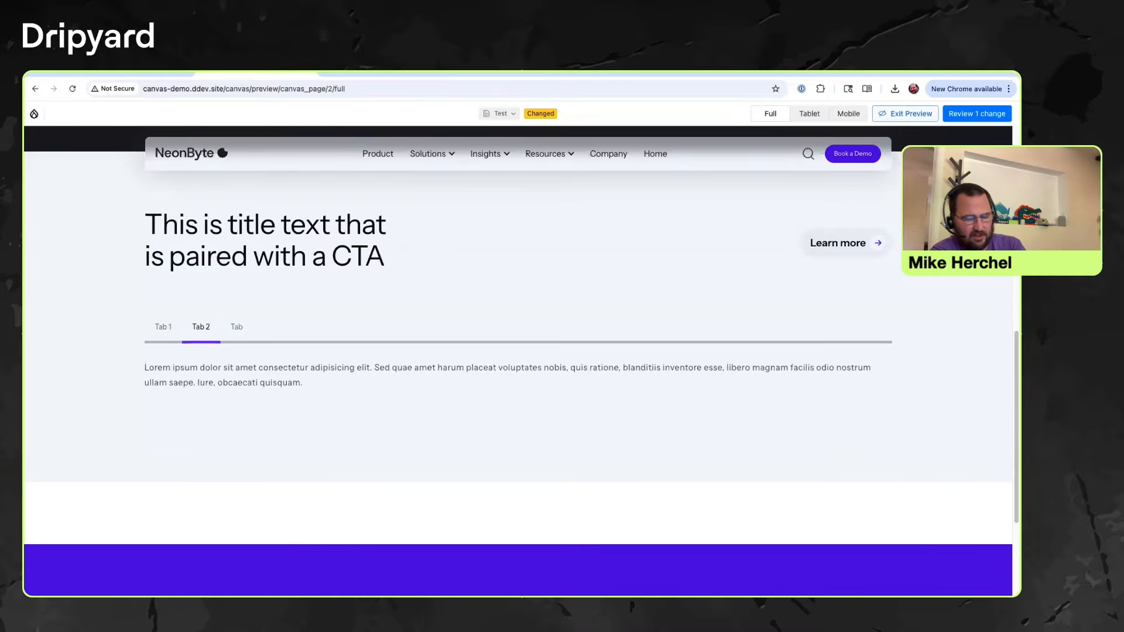
left_click(906, 114)
scroll(525, 369, "down", 13)
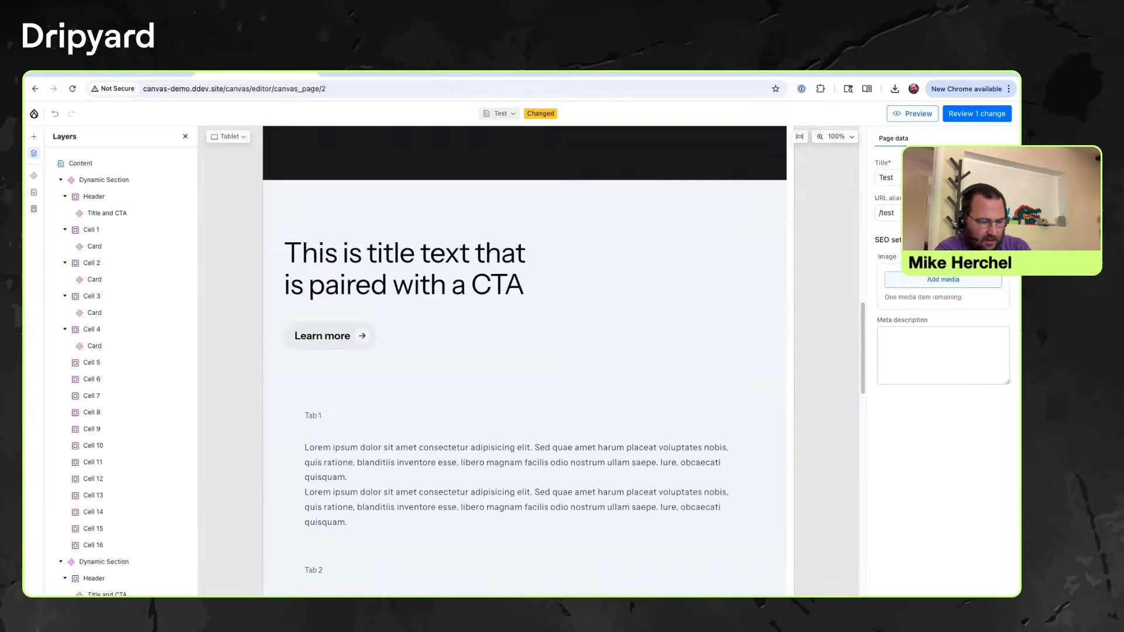
scroll(525, 361, "up", 12)
scroll(524, 361, "down", 4)
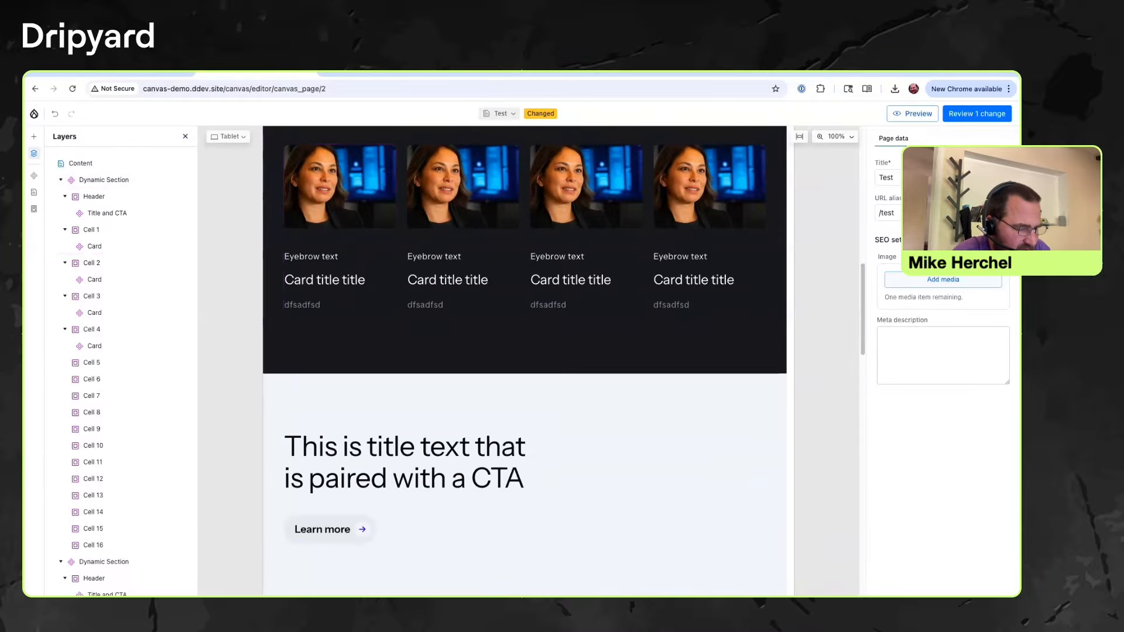
scroll(524, 361, "up", 3)
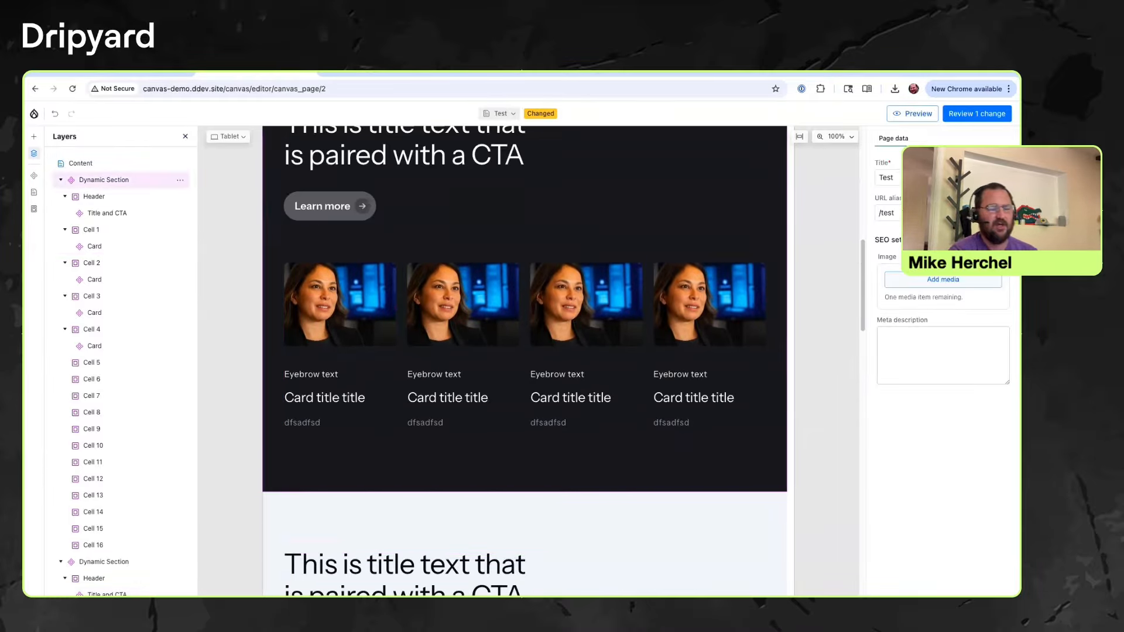
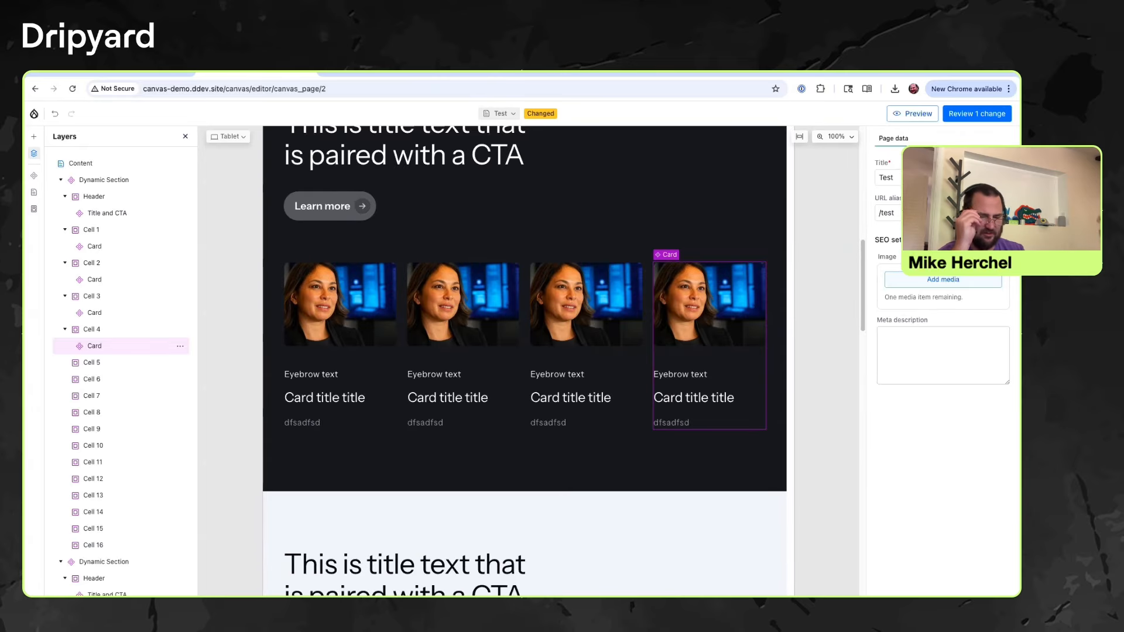
Switch to the Asheville-branded site's home page in the browser and examine its header logo and navigation.
key("ctrl+Tab")
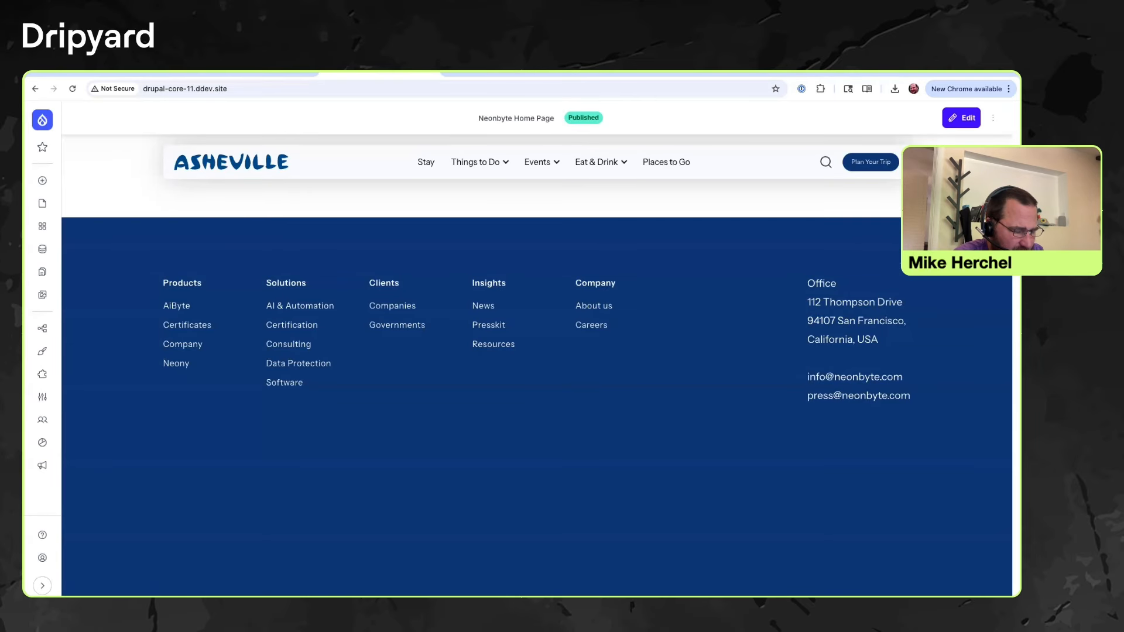
right_click(231, 163)
left_click_drag(293, 163, 441, 162)
left_click(351, 162)
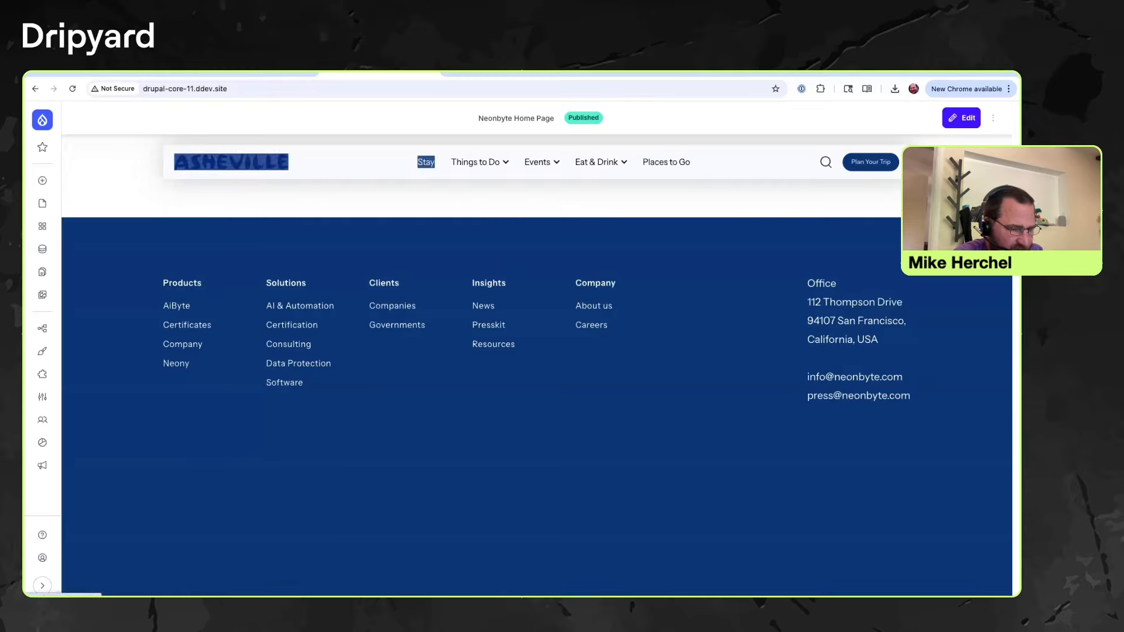
left_click(440, 162)
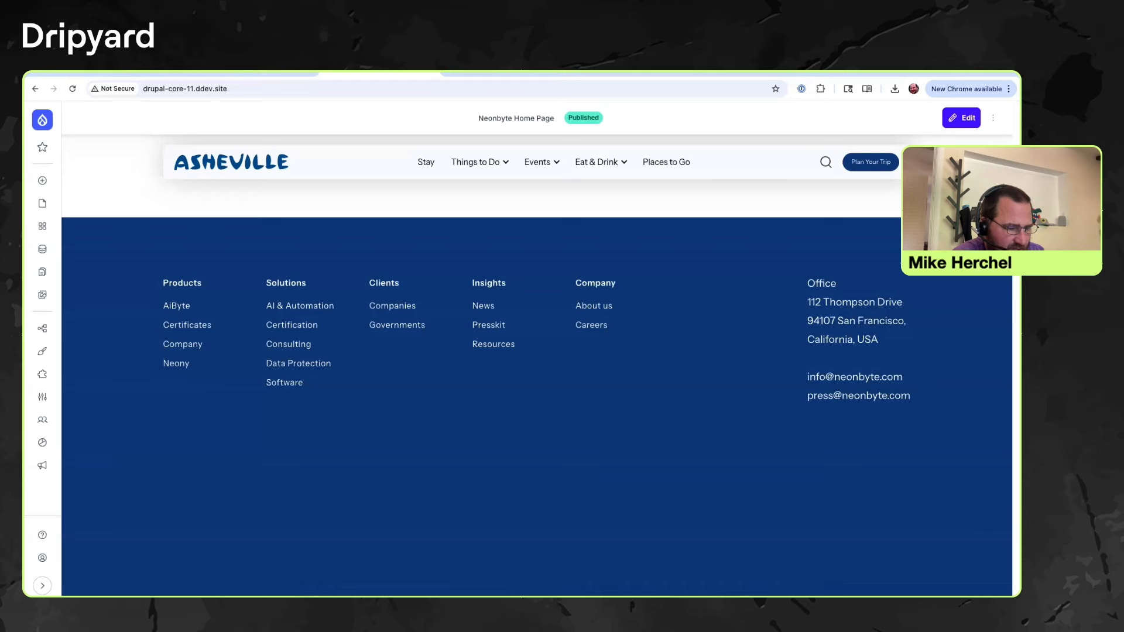
right_click(231, 162)
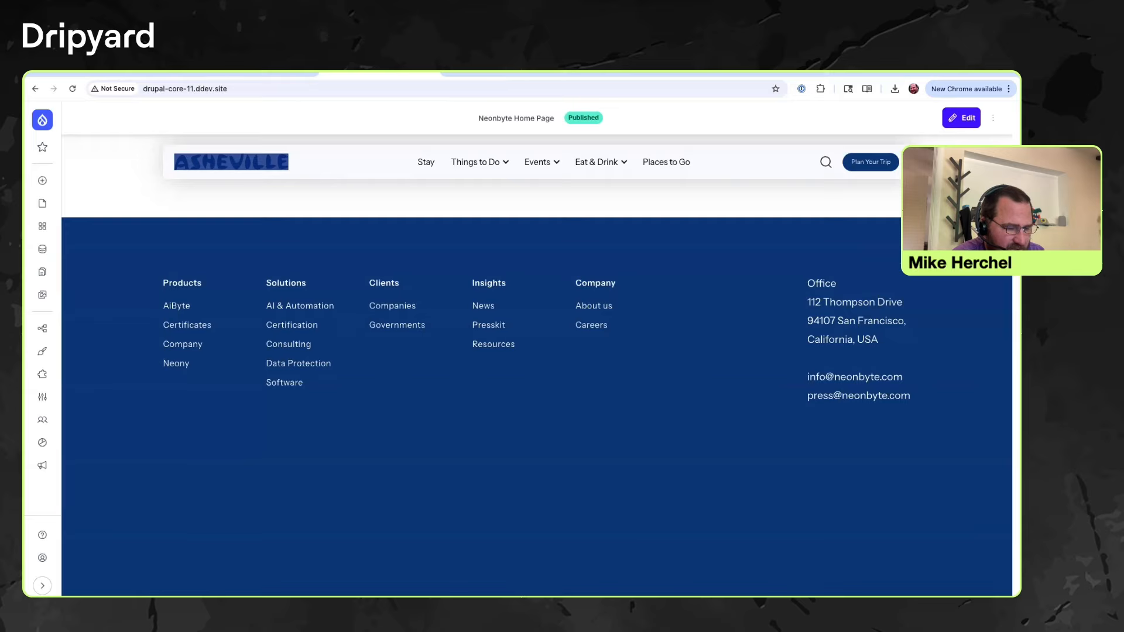
key("Escape")
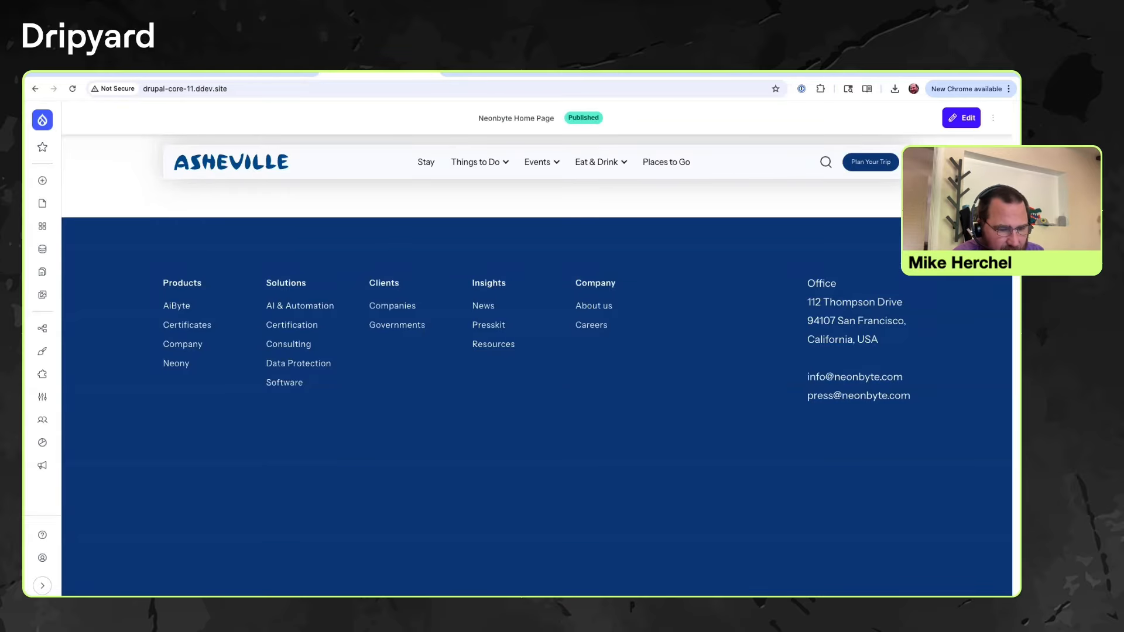
Open the Neonbyte Home Page for editing and bring up the component library.
left_click(962, 118)
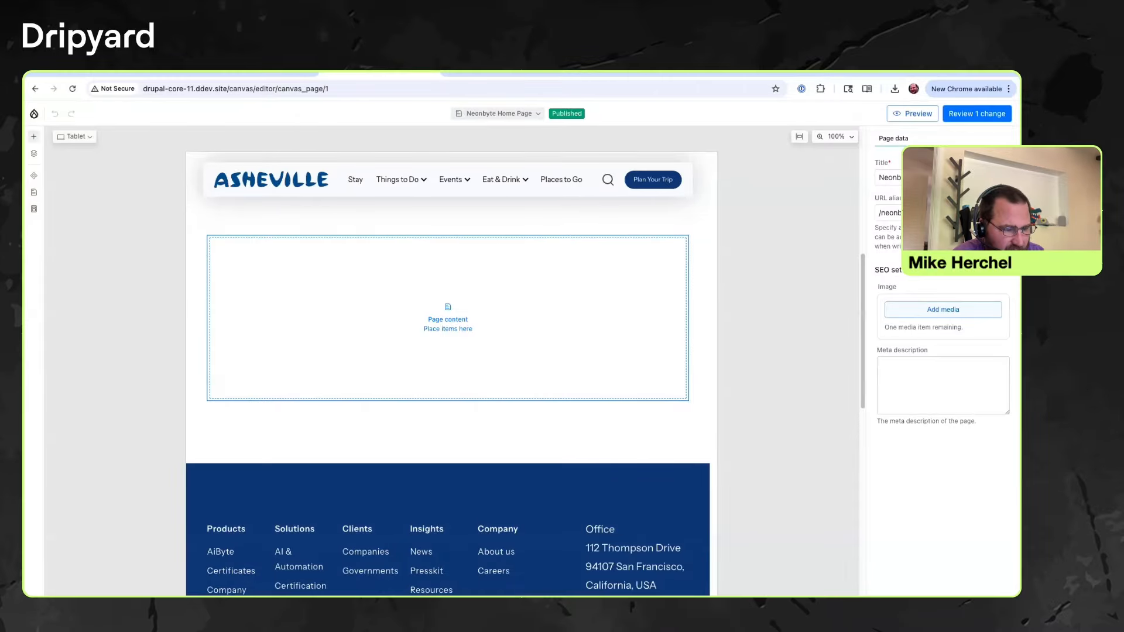
left_click(34, 137)
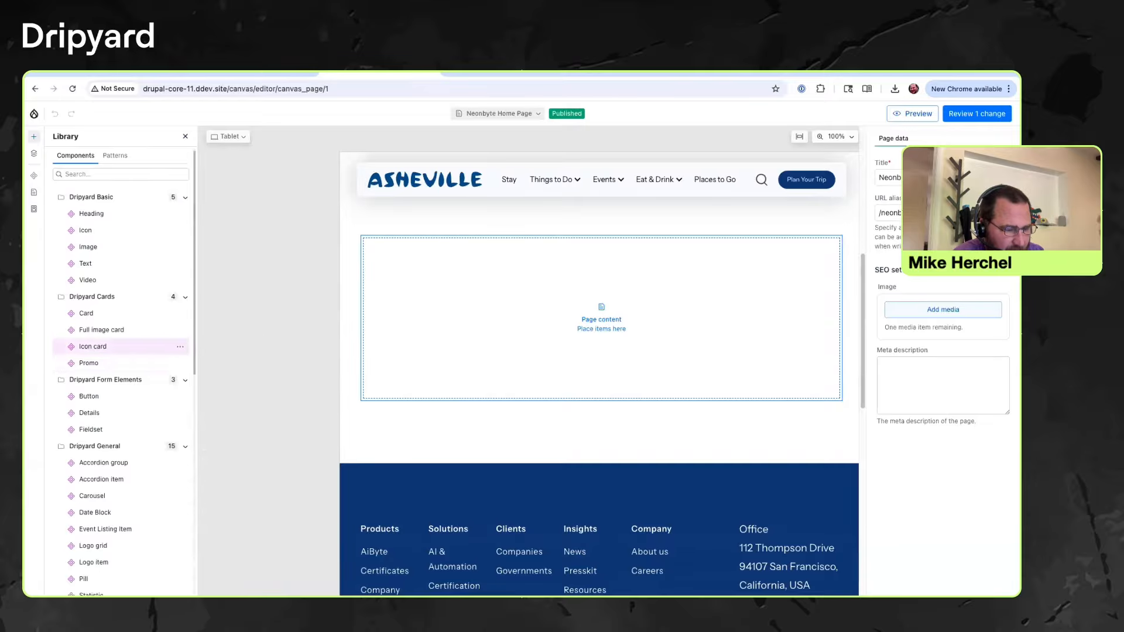
Try placing a Dynamic Section in the home page's empty content area.
scroll(117, 350, "down", 8)
scroll(117, 350, "up", 2)
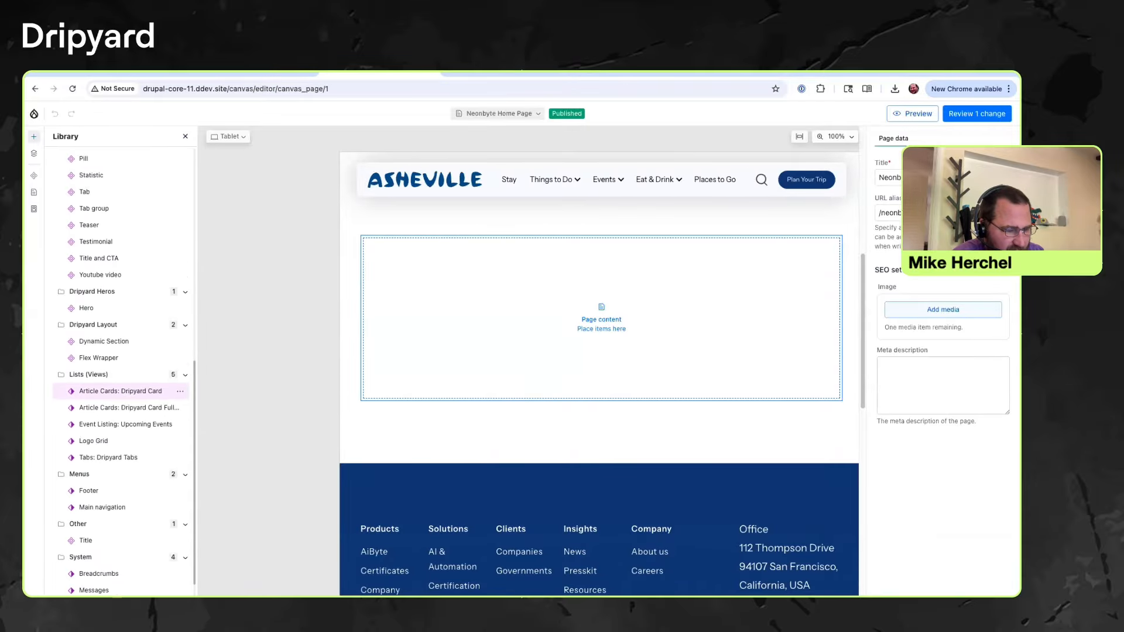
left_click_drag(105, 372, 602, 318)
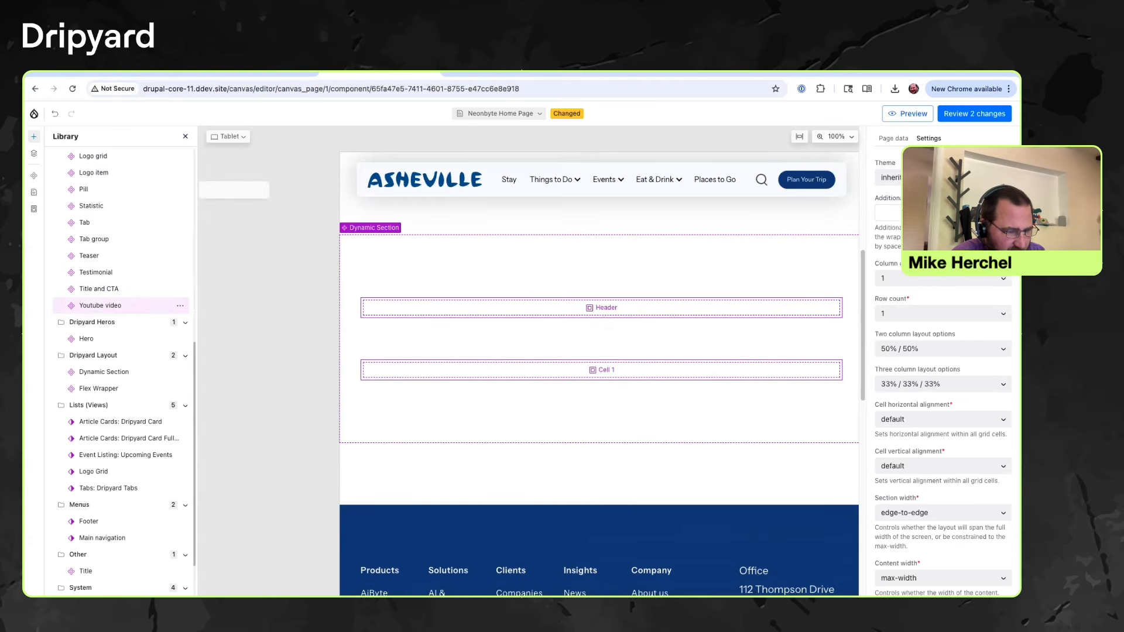
Add a Hero component to the home page's content area and set its text color to white.
scroll(118, 316, "up", 5)
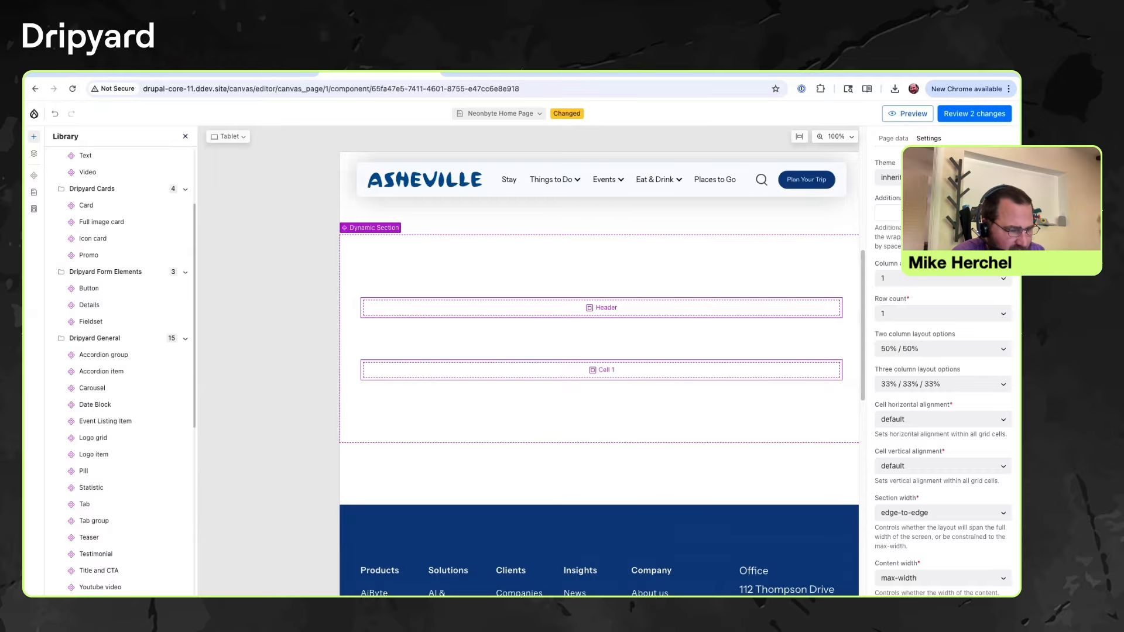
scroll(117, 328, "up", 1)
scroll(117, 351, "up", 1)
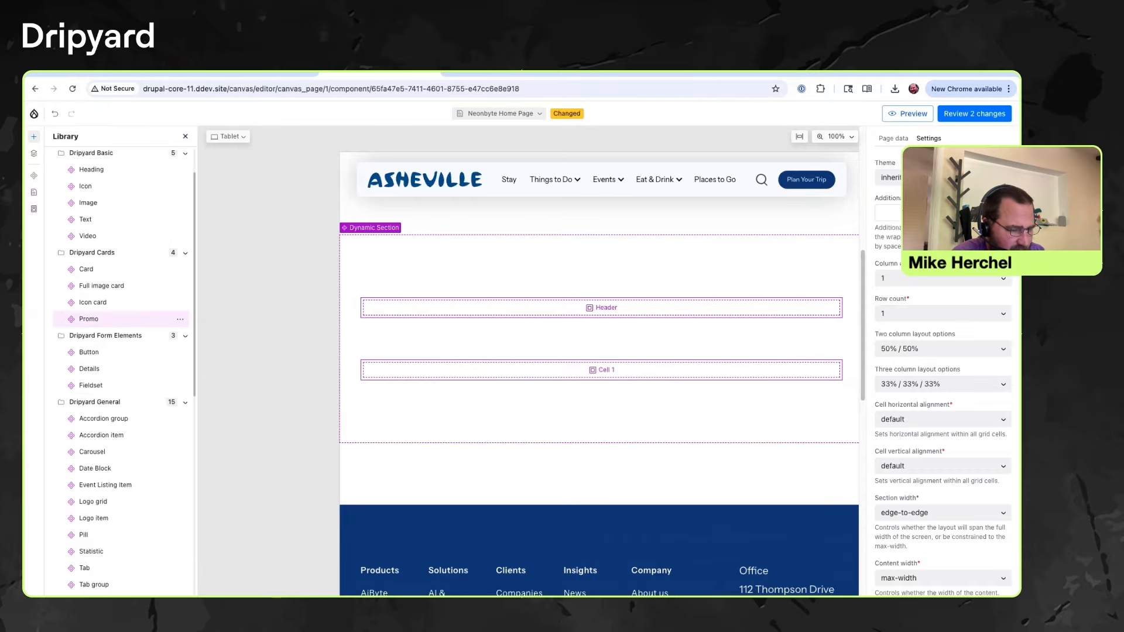
scroll(117, 351, "down", 5)
left_click_drag(123, 386, 527, 377)
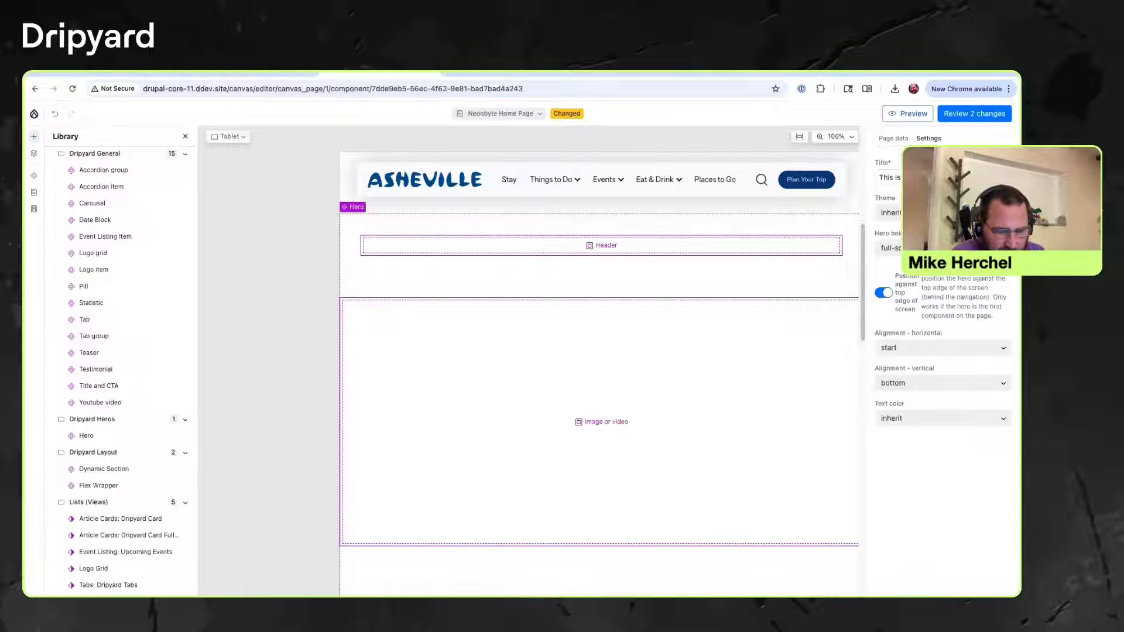
left_click(942, 418)
left_click(937, 389)
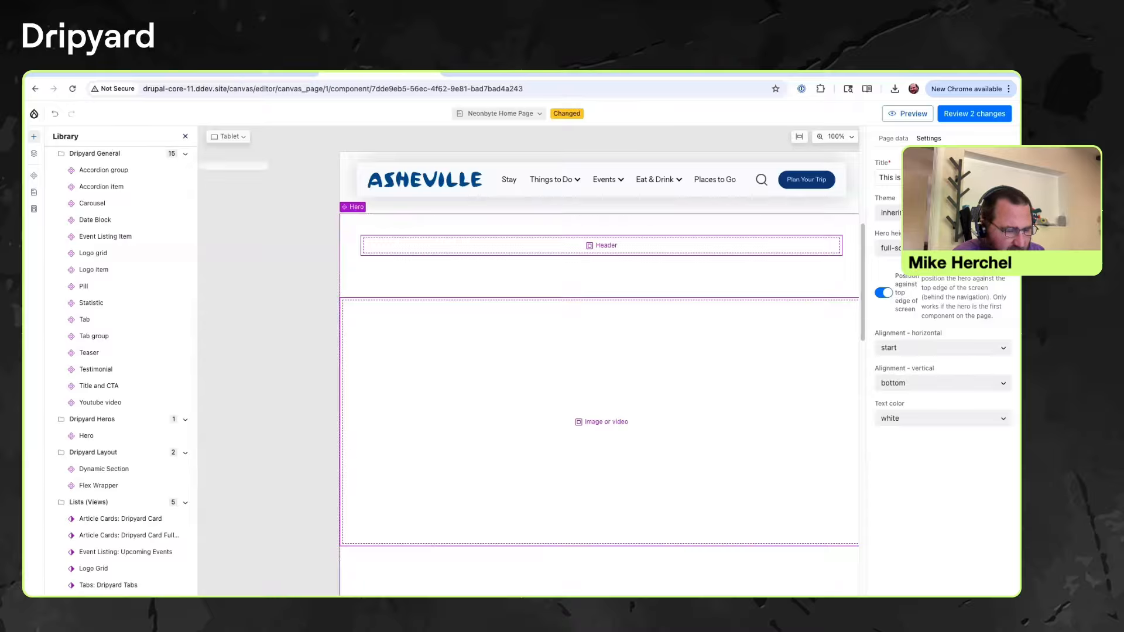
Place an Image component in the Hero's image or video slot and choose the library photo of mountains under a cloudy sky.
scroll(117, 246, "up", 4)
scroll(118, 246, "up", 2)
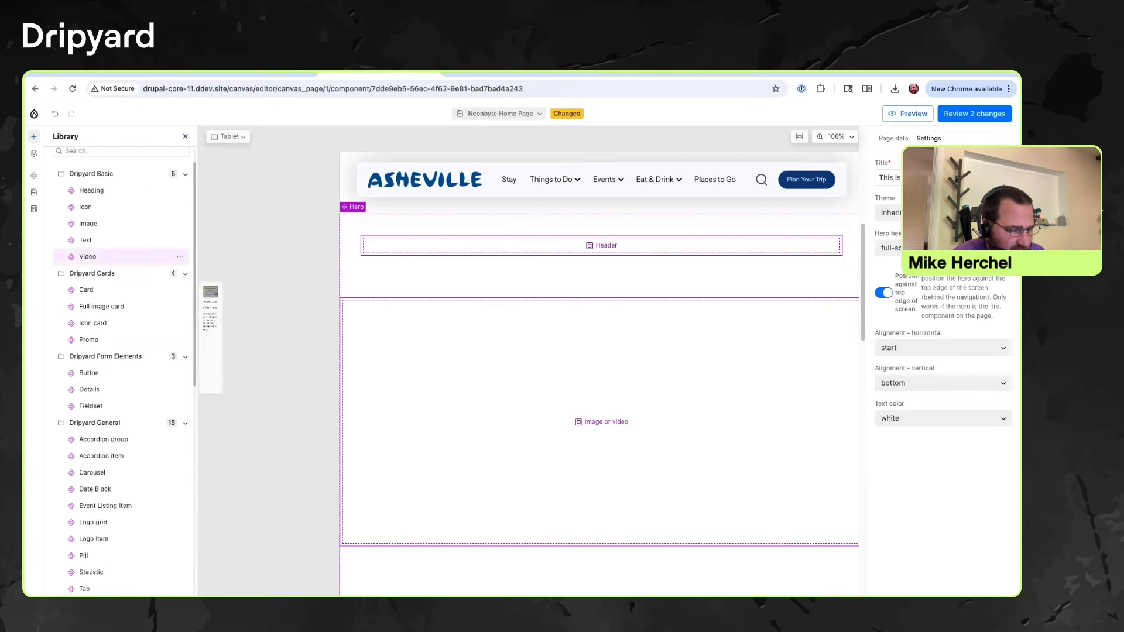
left_click_drag(88, 224, 660, 411)
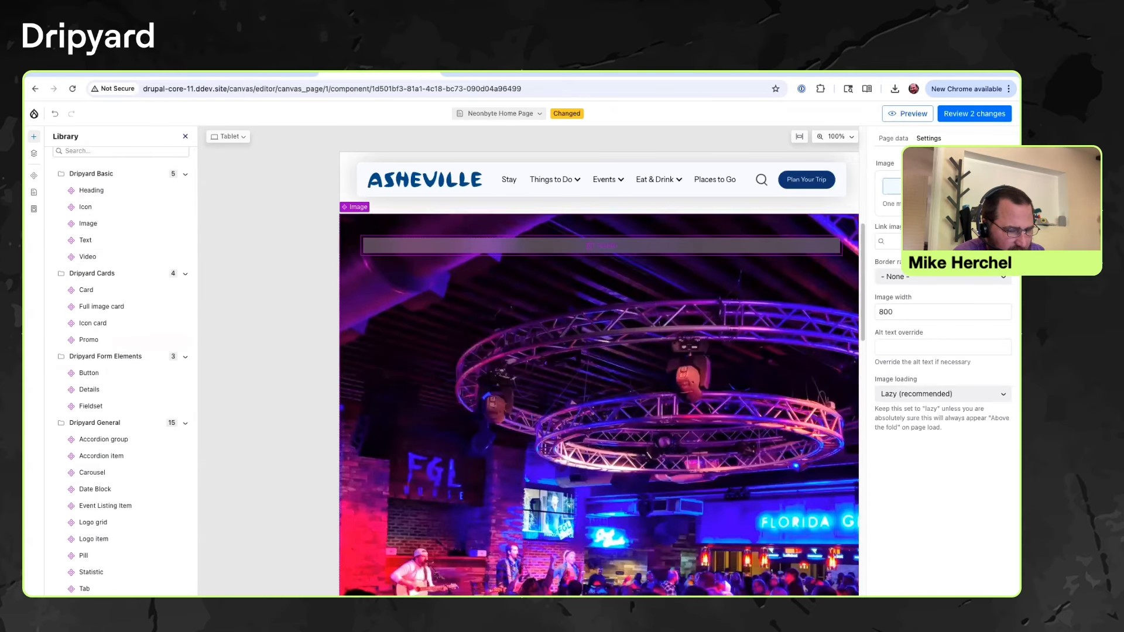
left_click(902, 186)
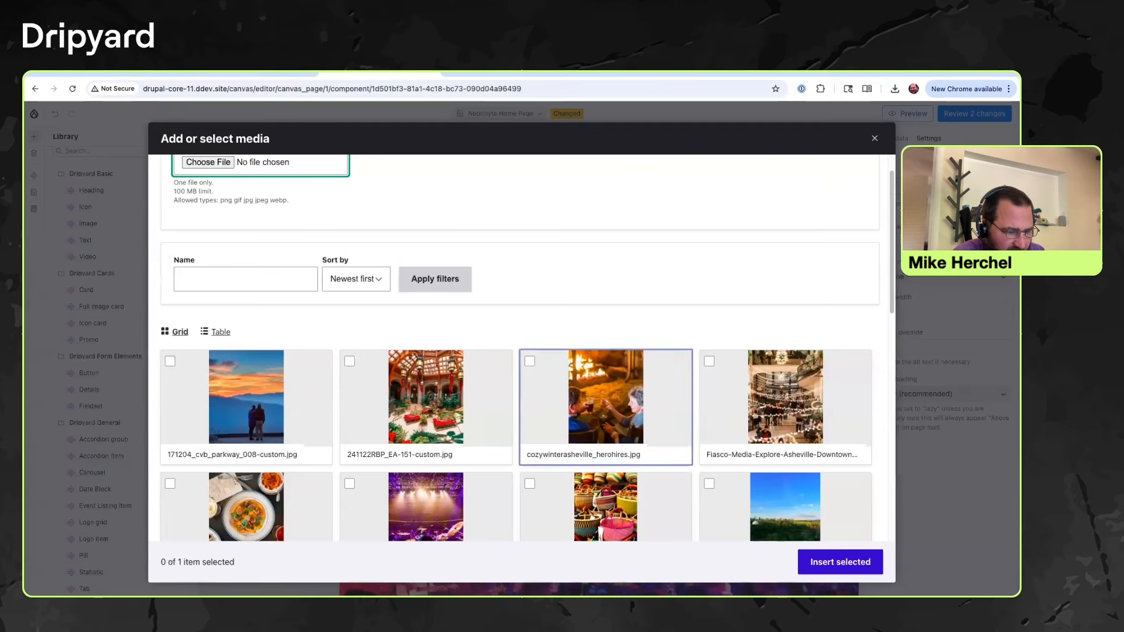
scroll(606, 404, "down", 9)
scroll(606, 404, "up", 2)
scroll(785, 404, "up", 1)
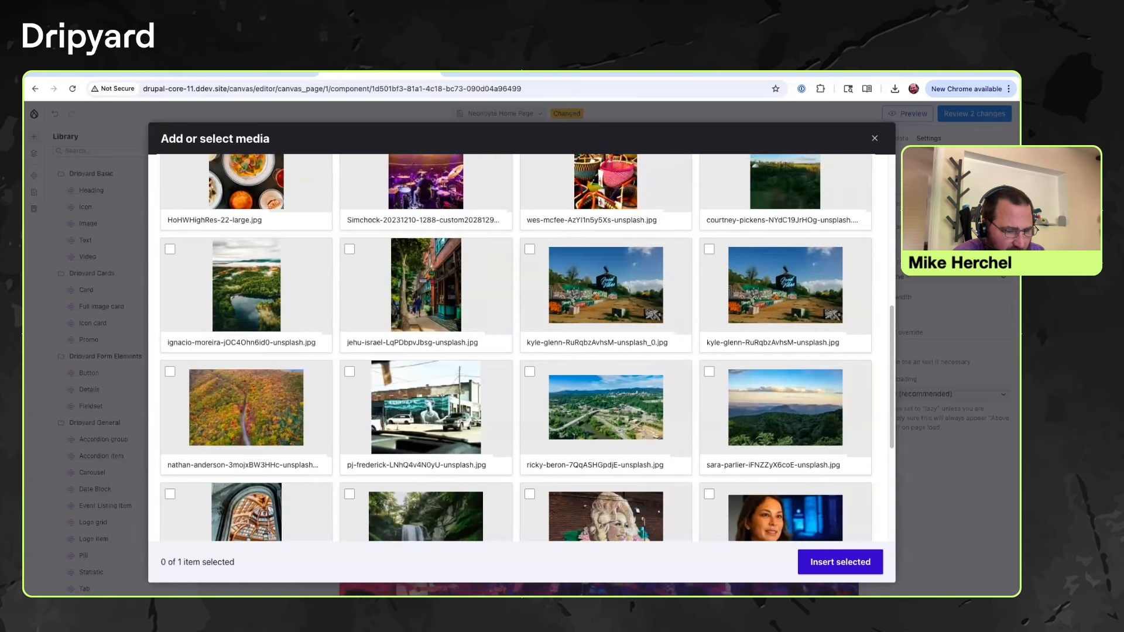
left_click(785, 409)
left_click(841, 562)
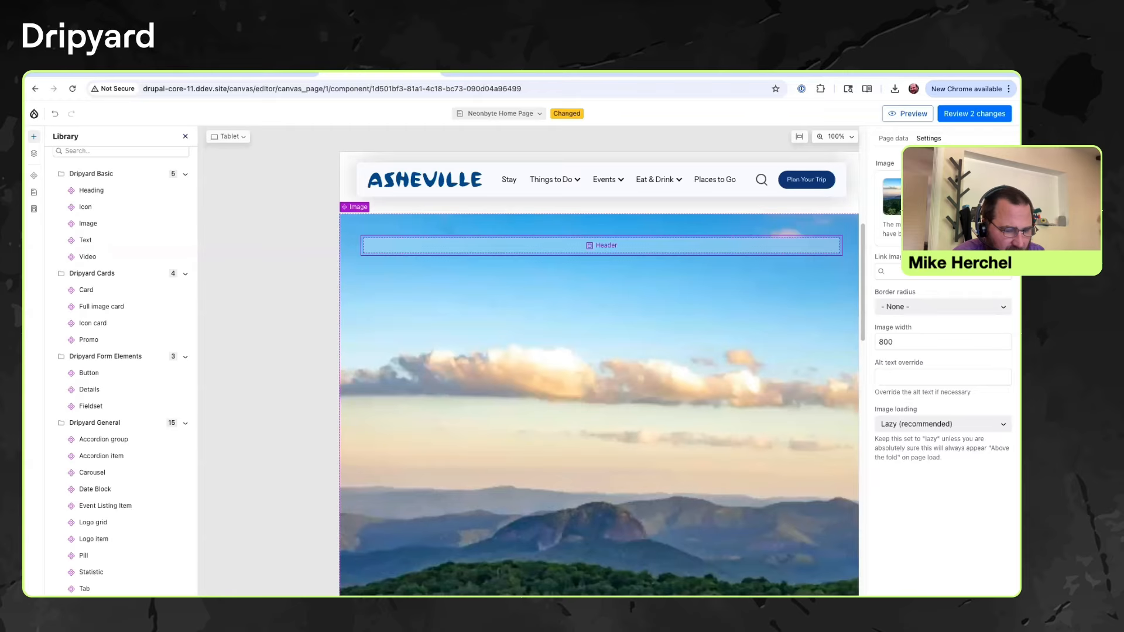
Clear the hero image's width value, preview the home page at full size, and return to the editor.
left_click(943, 342)
key("super+a")
key("Down")
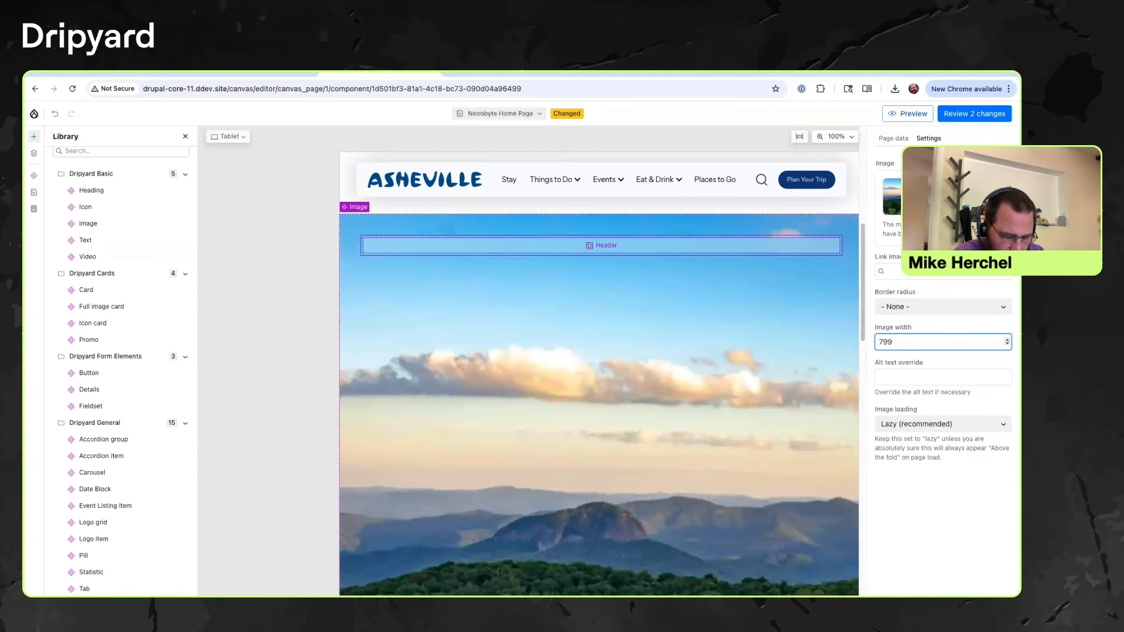
key("BackSpace")
key("BackSpace")
key("BackSpace")
type("0")
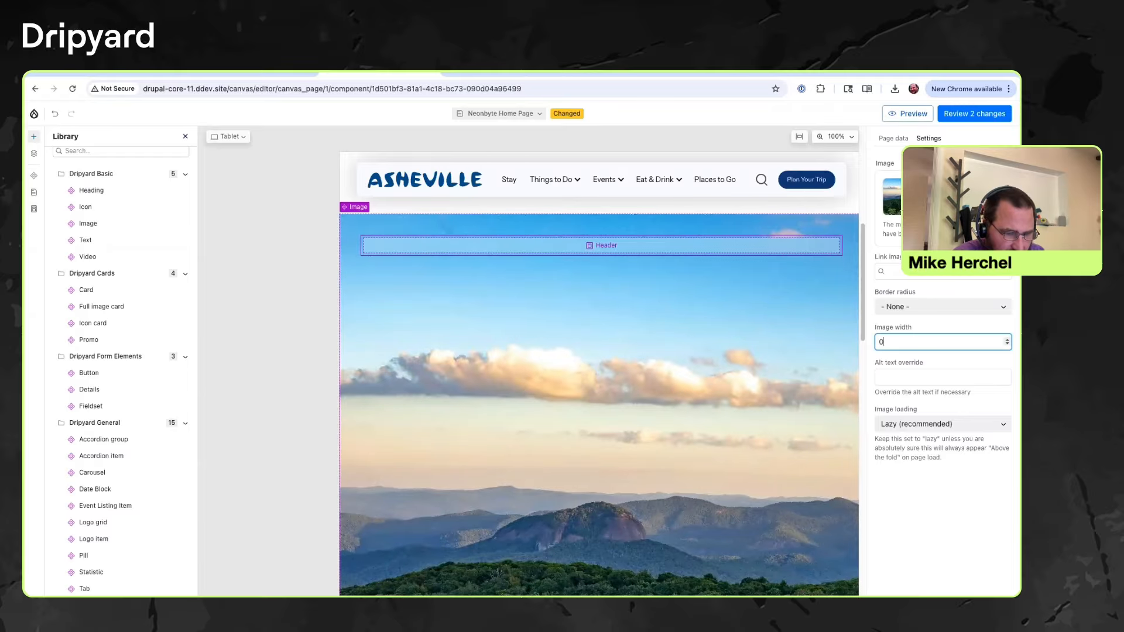
left_click(907, 114)
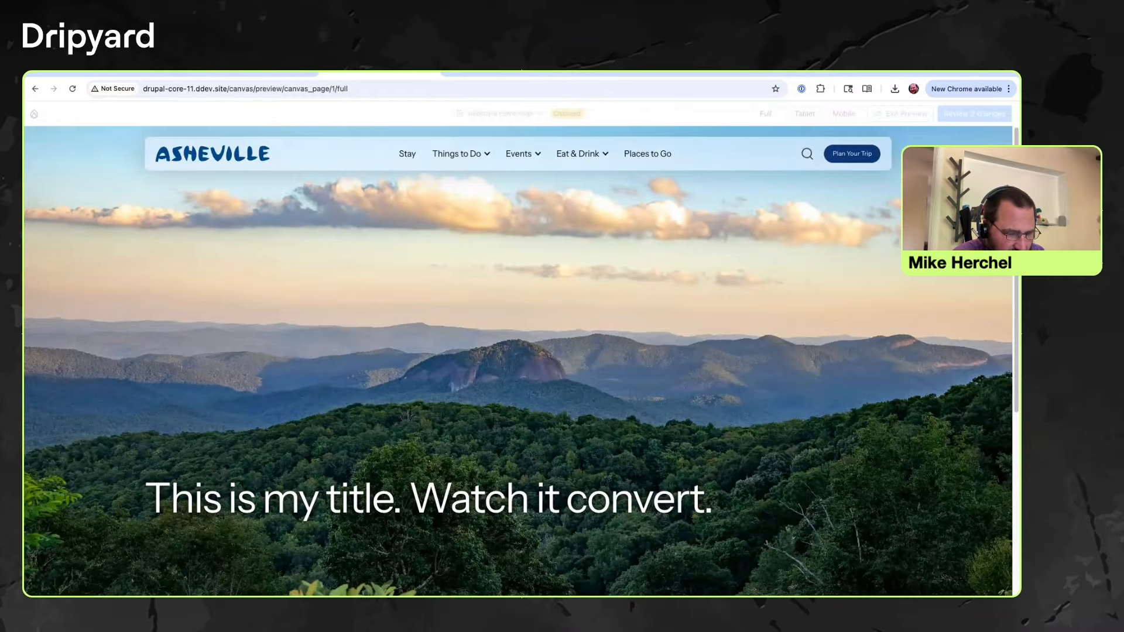
left_click(902, 114)
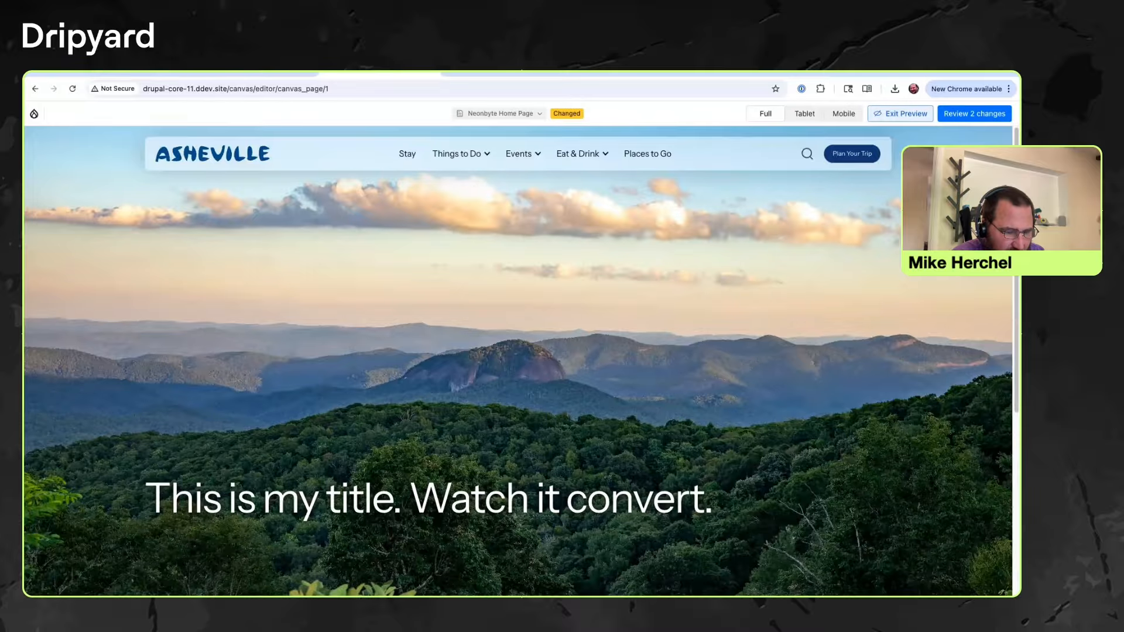
Add a Text component to the Hero content slot below the title.
scroll(525, 351, "down", 10)
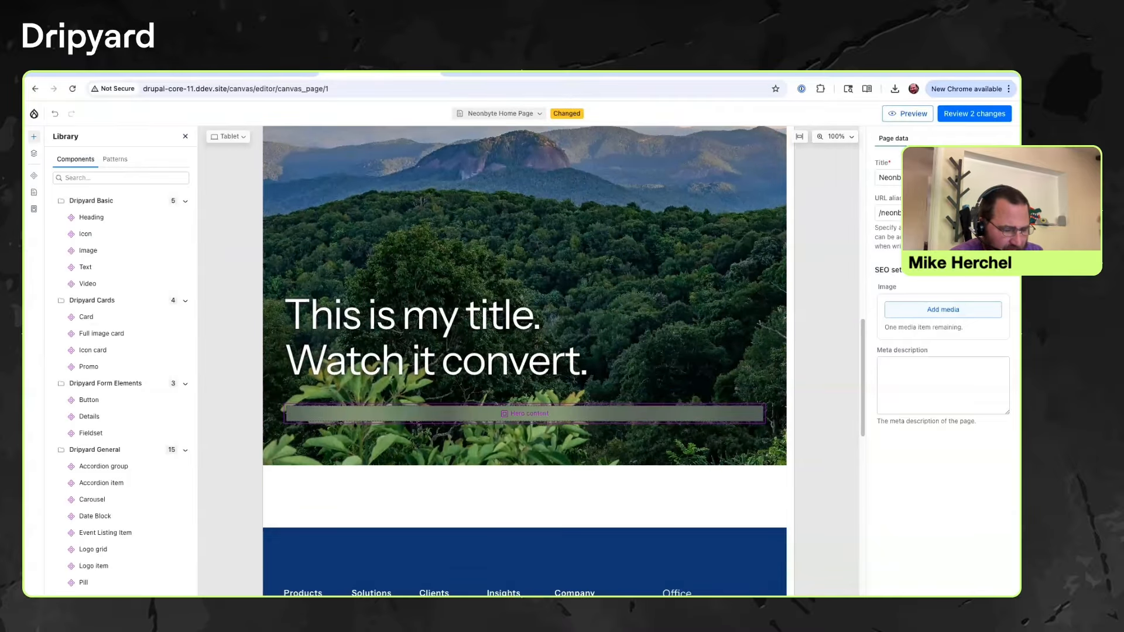
left_click(524, 252)
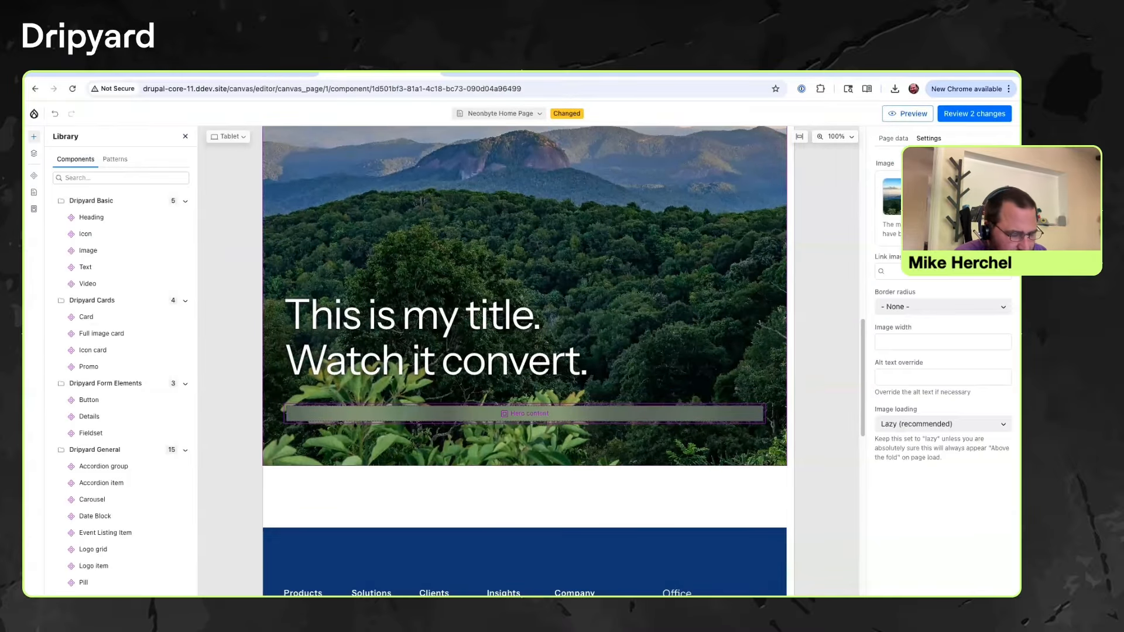
left_click_drag(85, 267, 421, 416)
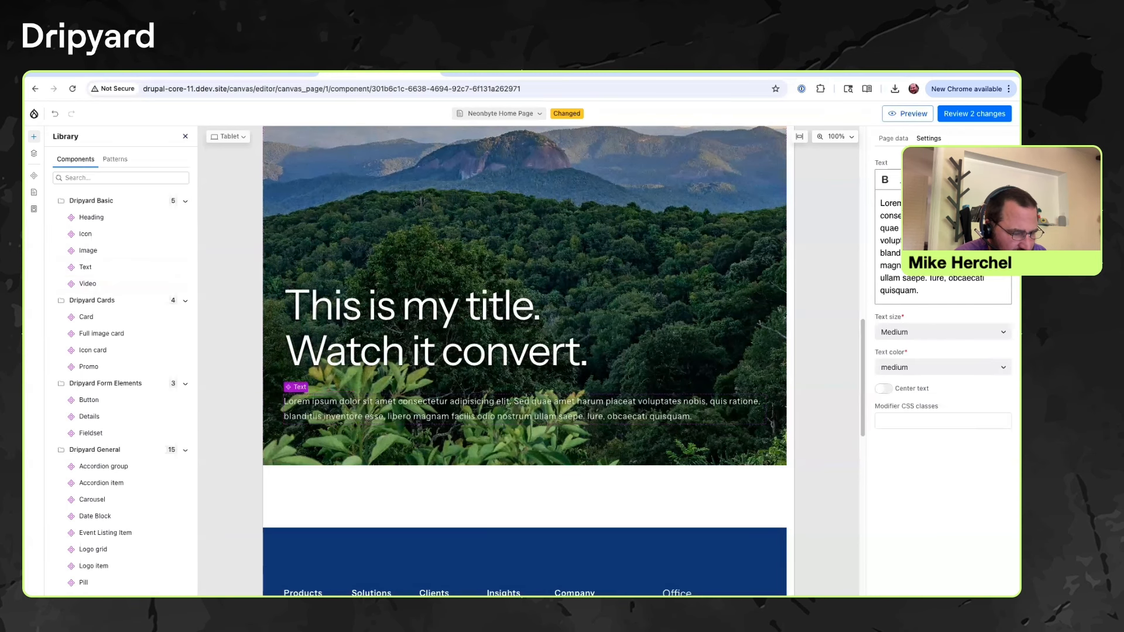
left_click(445, 246)
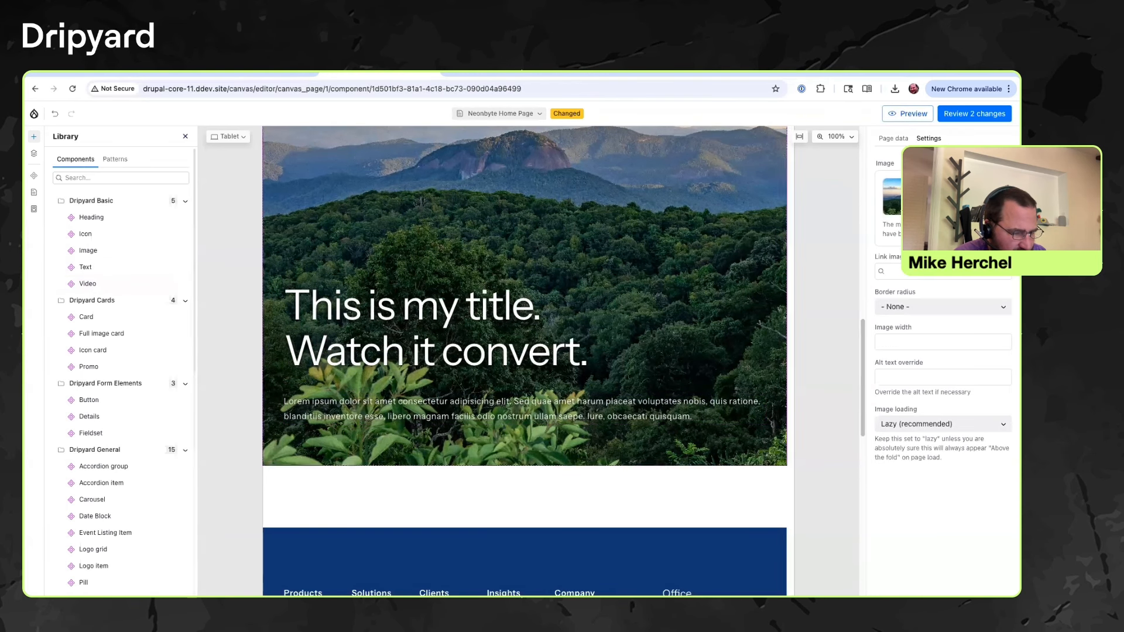
Add a Flex Wrapper below the hero's text and place a Button inside it.
scroll(117, 293, "down", 5)
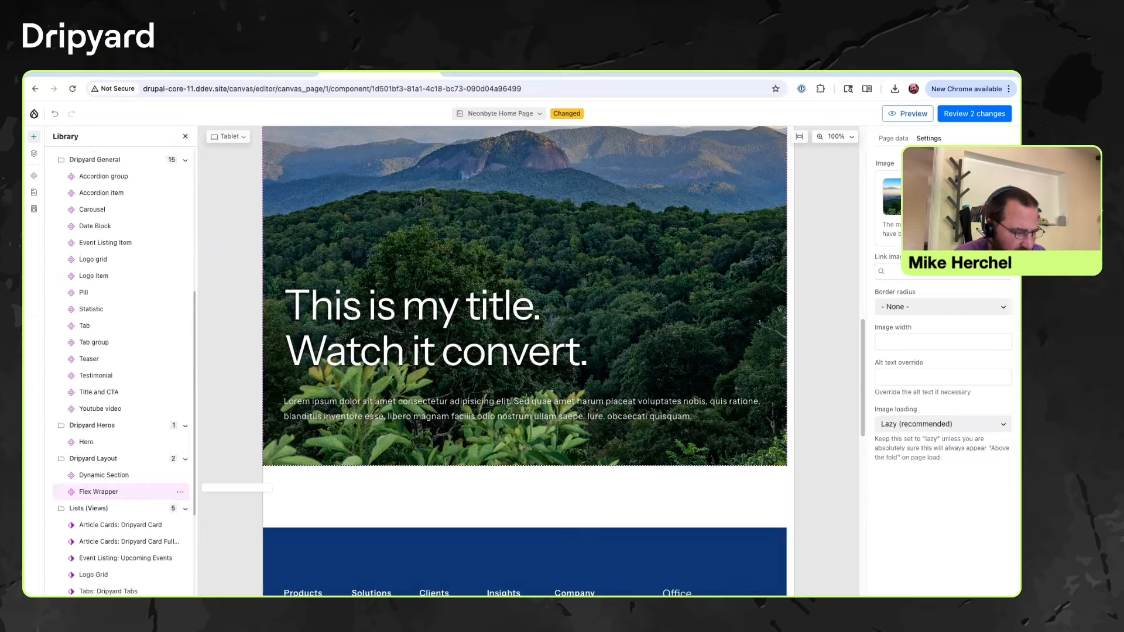
left_click_drag(98, 492, 352, 424)
scroll(117, 305, "up", 4)
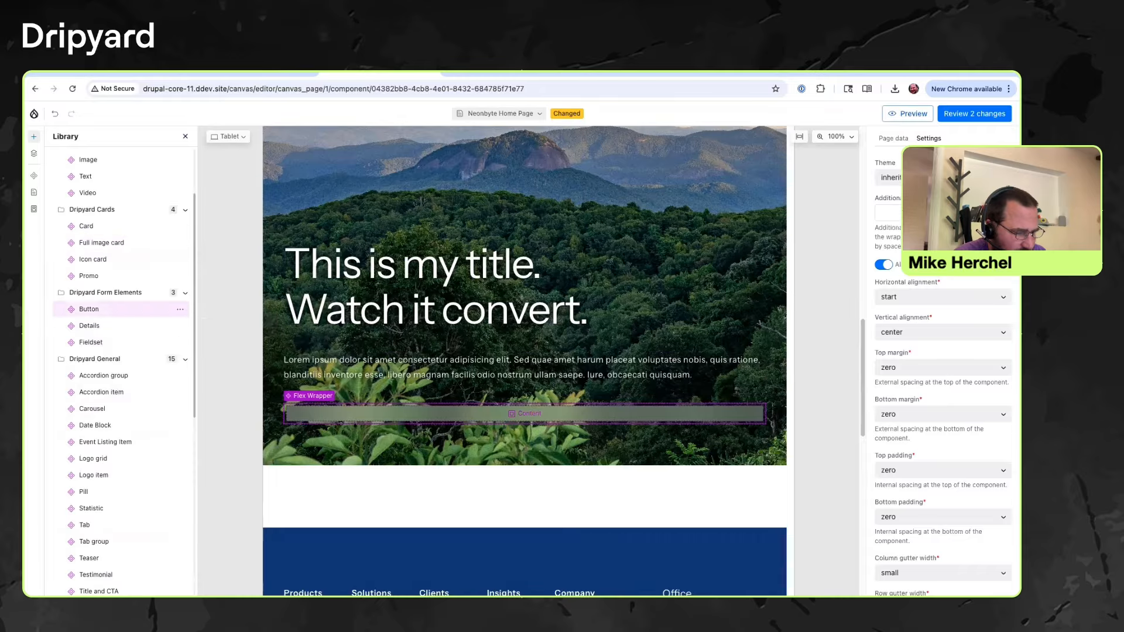
left_click_drag(89, 309, 405, 416)
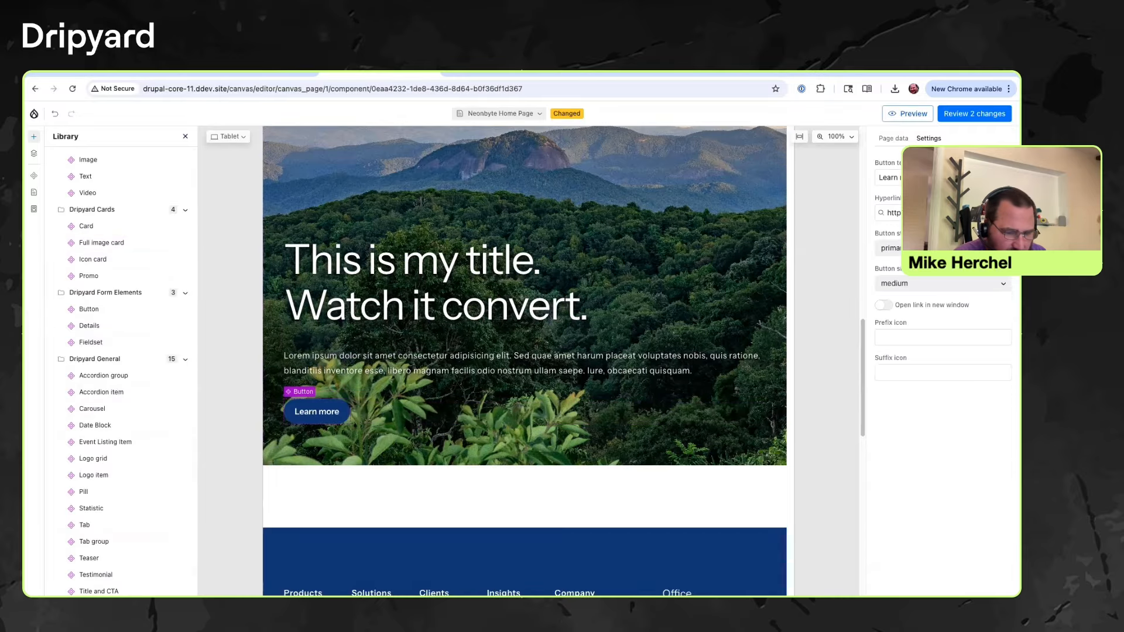
Set the button's size to large, its suffix icon to arrow-right and its text to "Visit today".
left_click(942, 284)
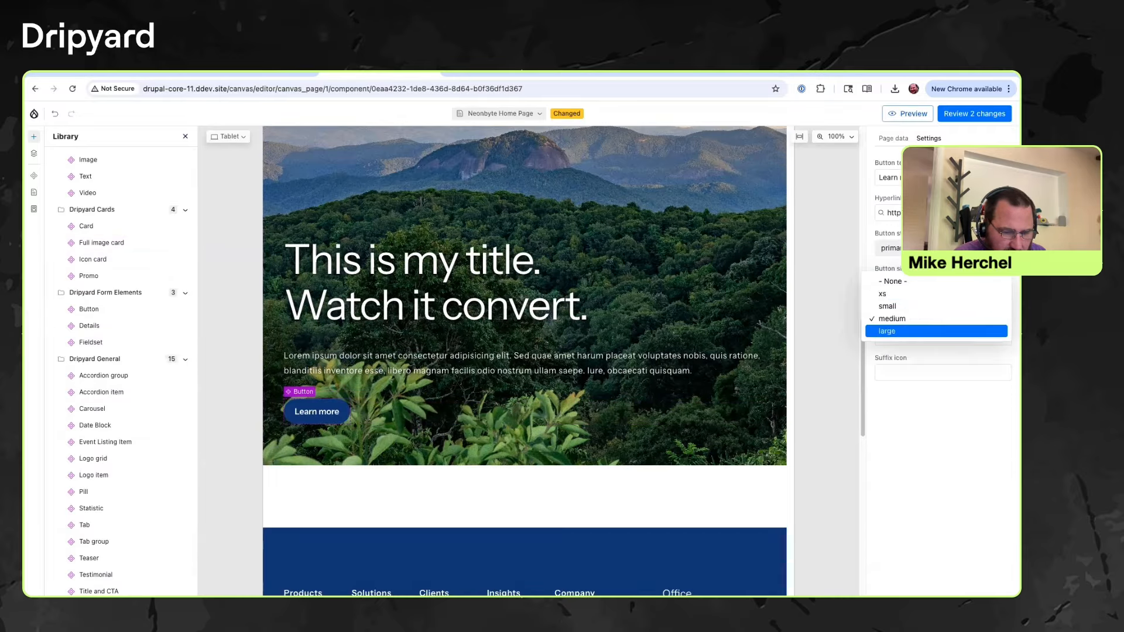
left_click(914, 332)
left_click(943, 373)
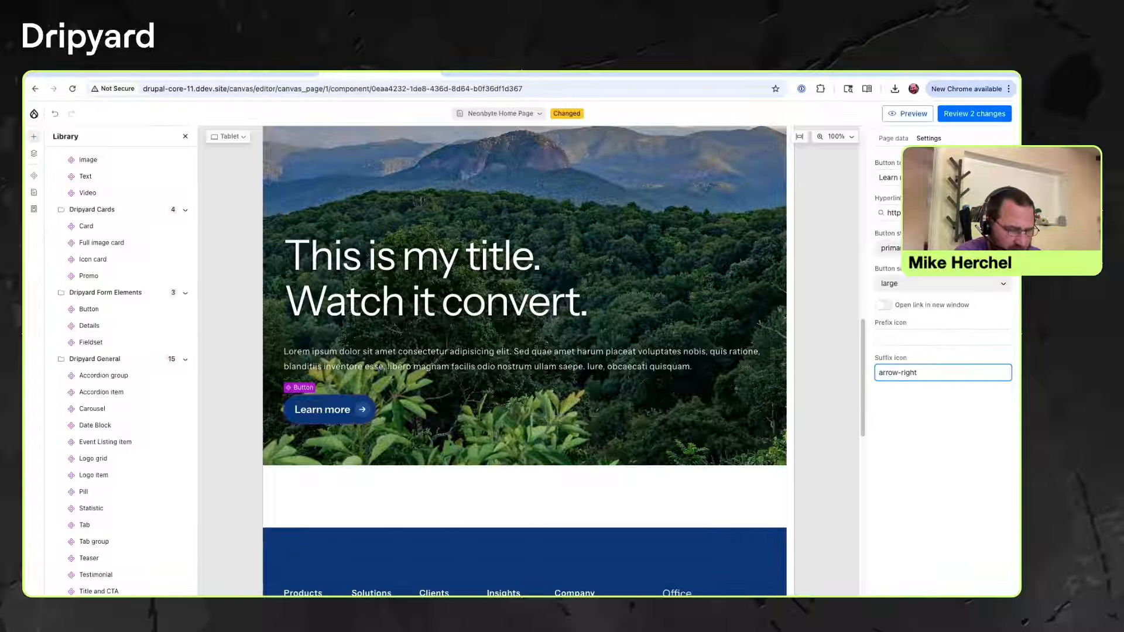
left_click(941, 178)
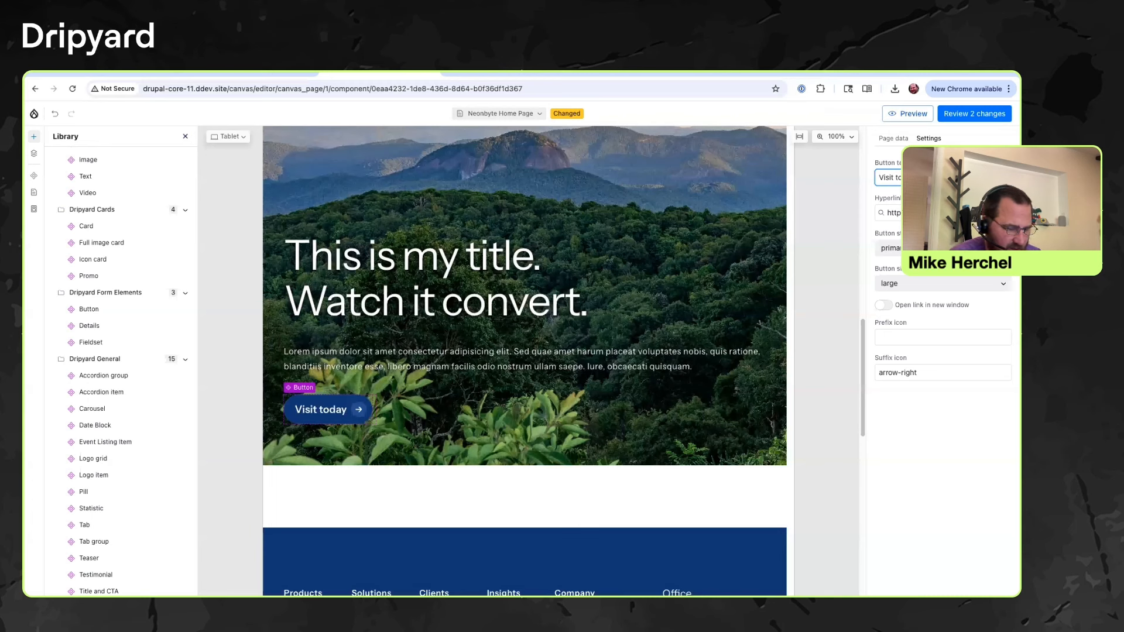
Paste a second copy of the "Visit today" button into the Flex Wrapper and set its style to default.
key("super+v")
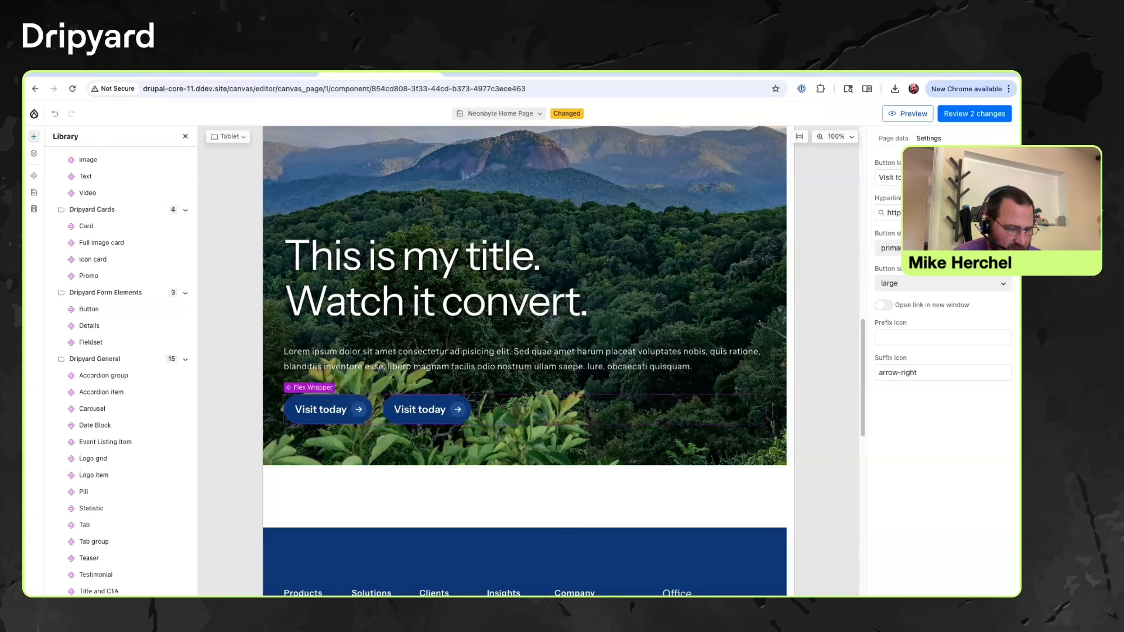
left_click(891, 248)
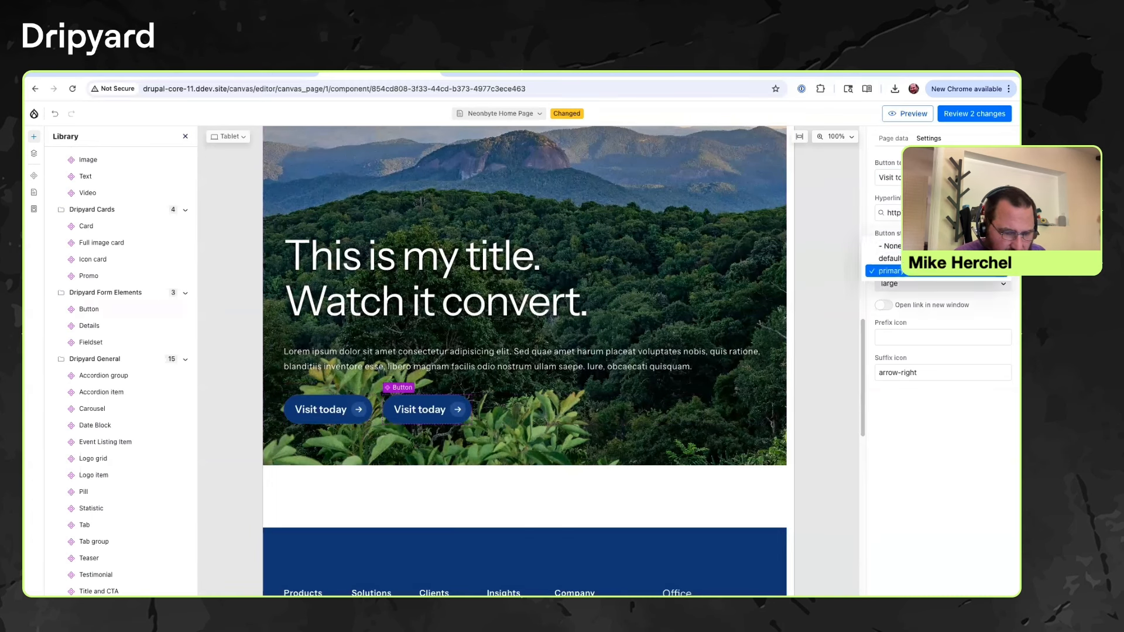
left_click(891, 258)
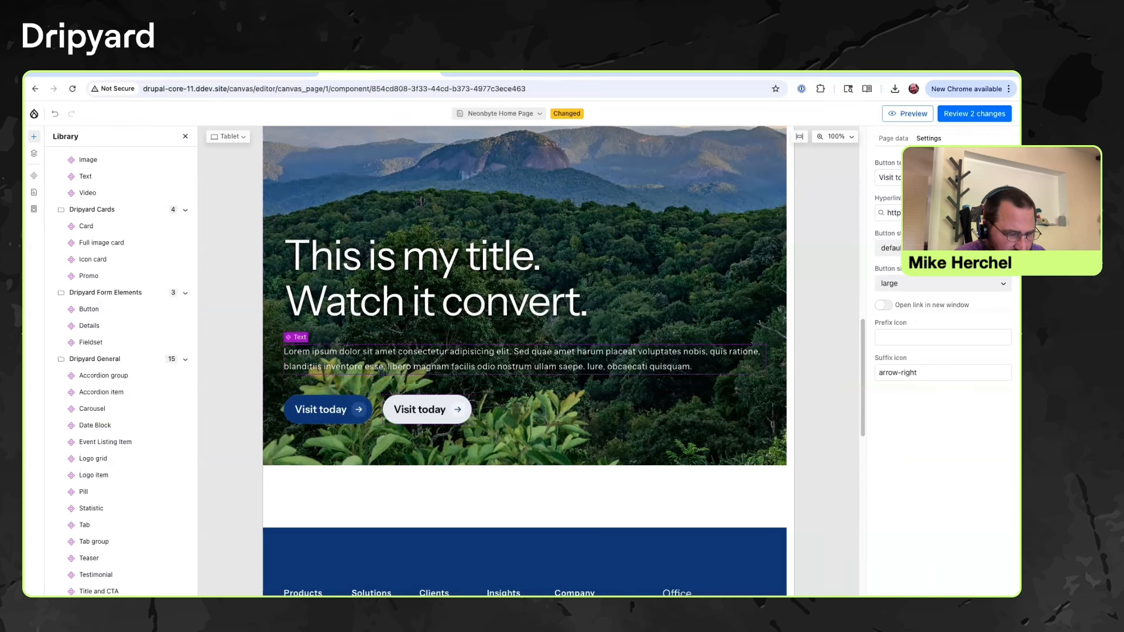
Preview the home page, examine how the hero and sticky header look across the page length, and return to the editor.
left_click(908, 113)
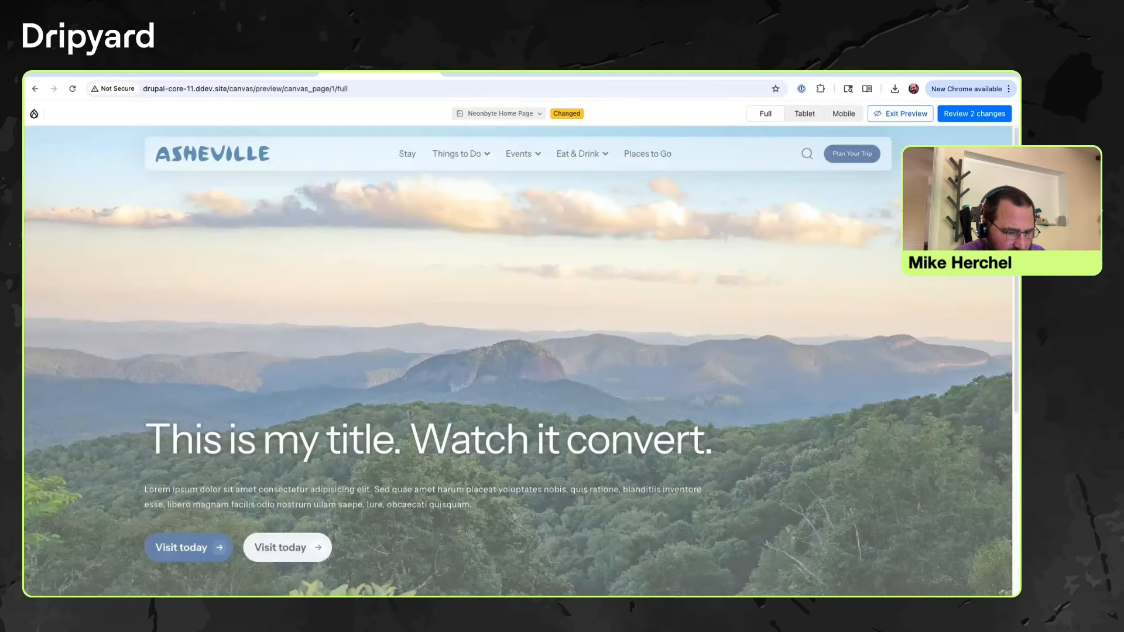
scroll(518, 361, "down", 4)
scroll(518, 361, "up", 4)
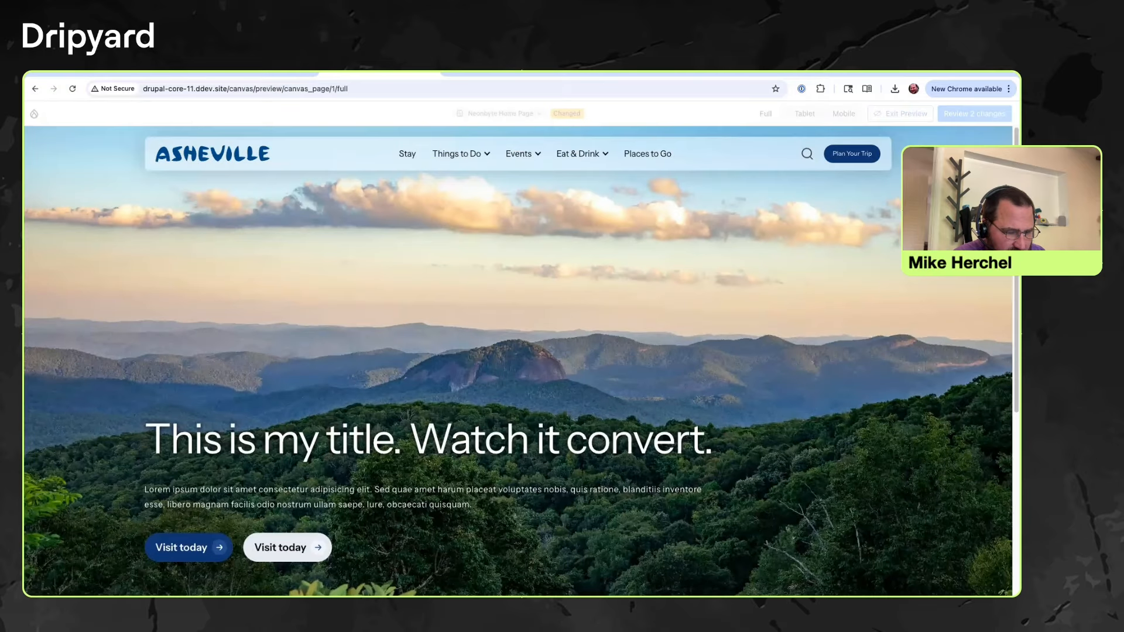
scroll(519, 360, "down", 5)
scroll(518, 360, "up", 4)
scroll(519, 361, "down", 4)
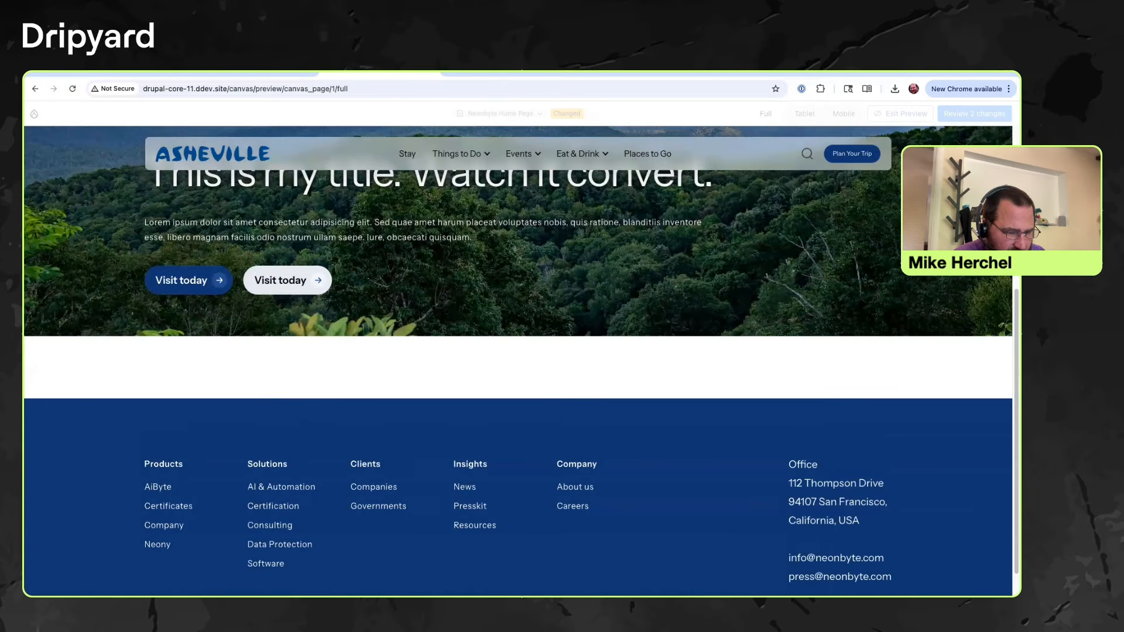
scroll(519, 361, "up", 4)
scroll(518, 361, "down", 4)
scroll(518, 360, "up", 4)
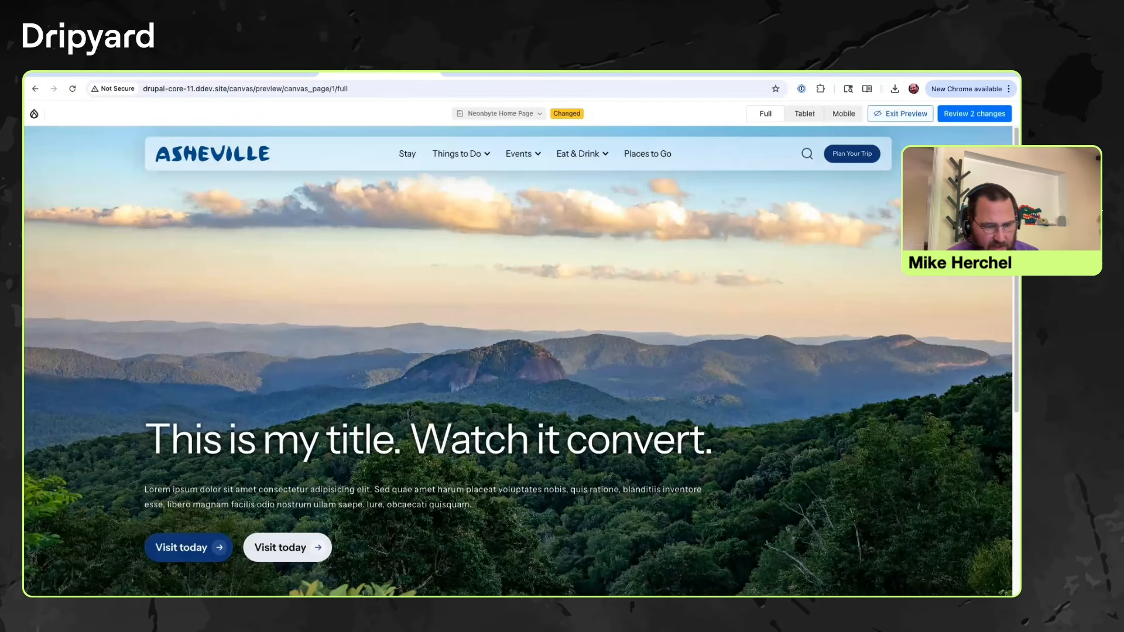
left_click(900, 114)
scroll(524, 361, "down", 4)
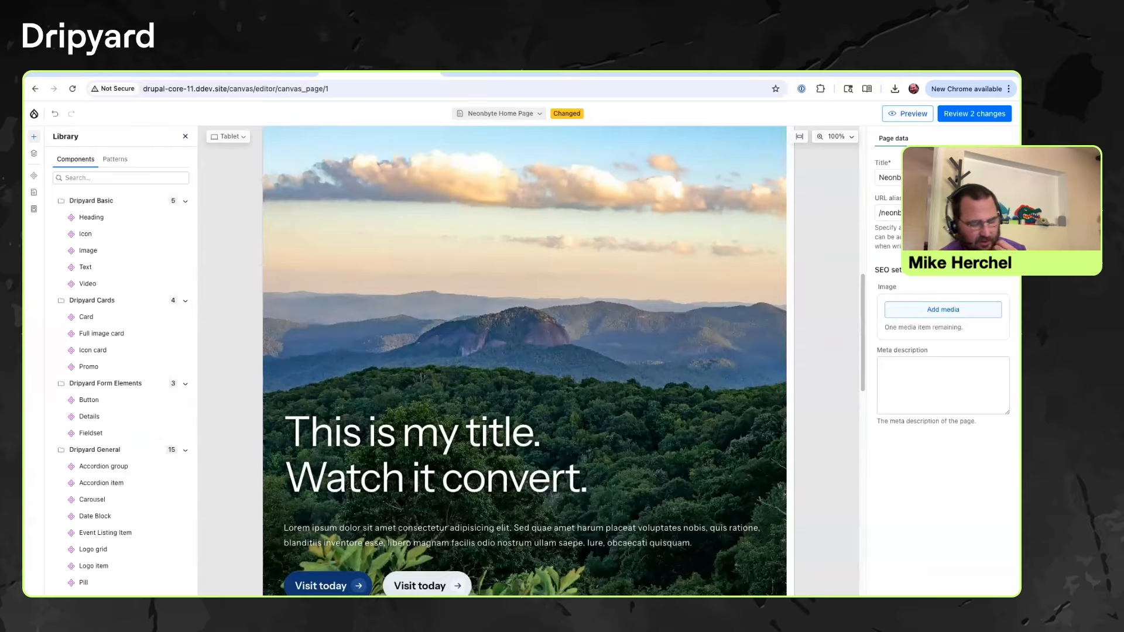
Examine the finished hero on the home page and look through the available components in the library.
scroll(524, 360, "down", 3)
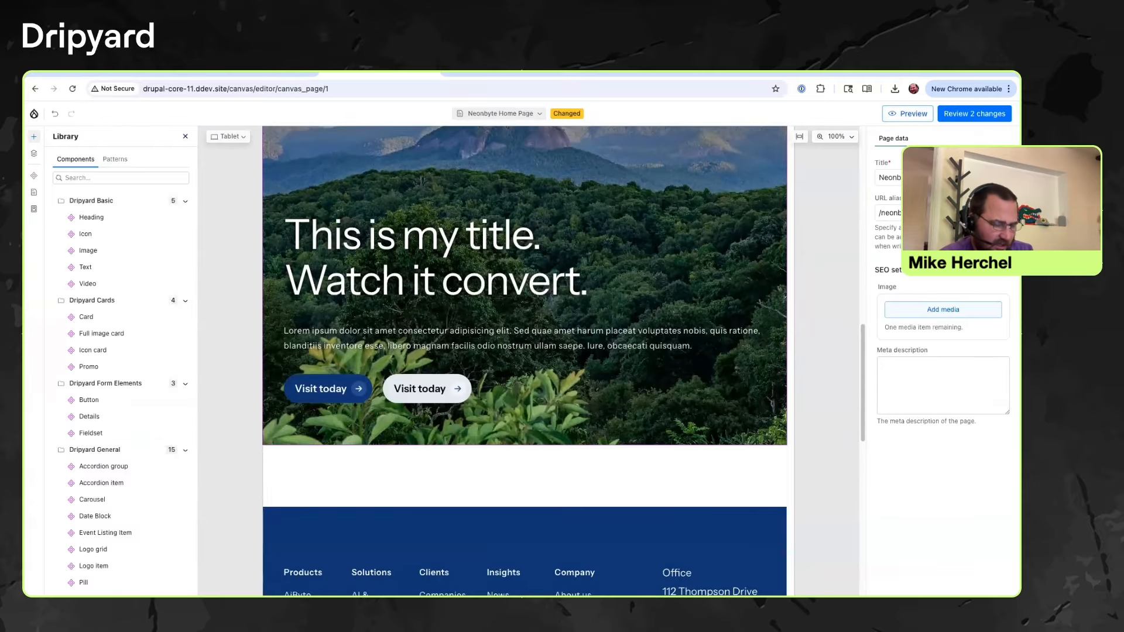
scroll(524, 360, "up", 3)
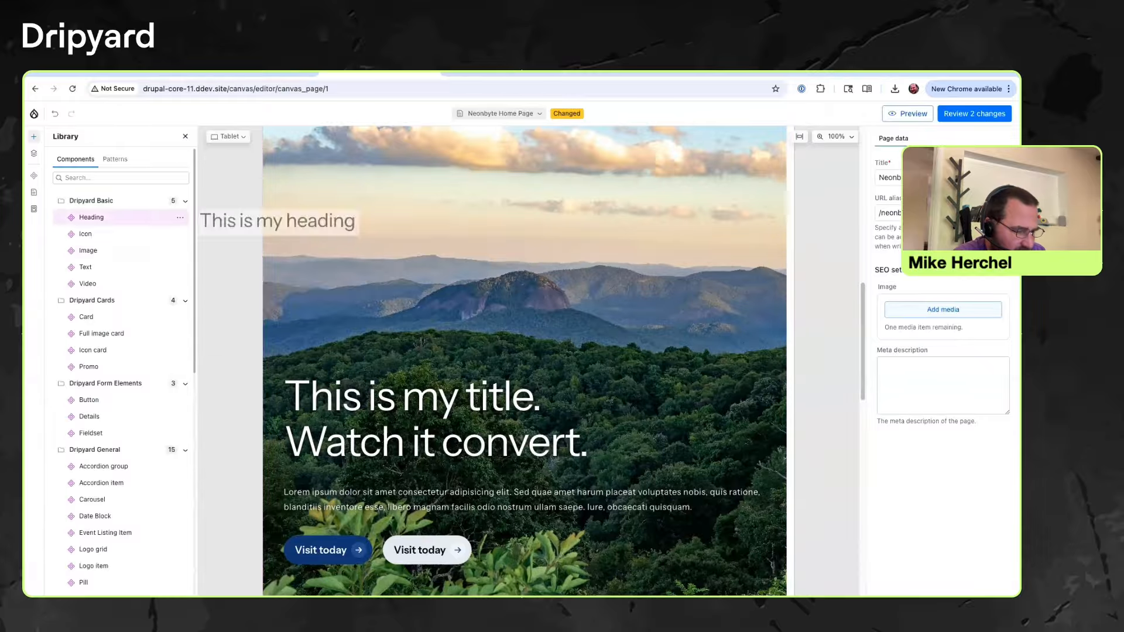
scroll(117, 352, "down", 5)
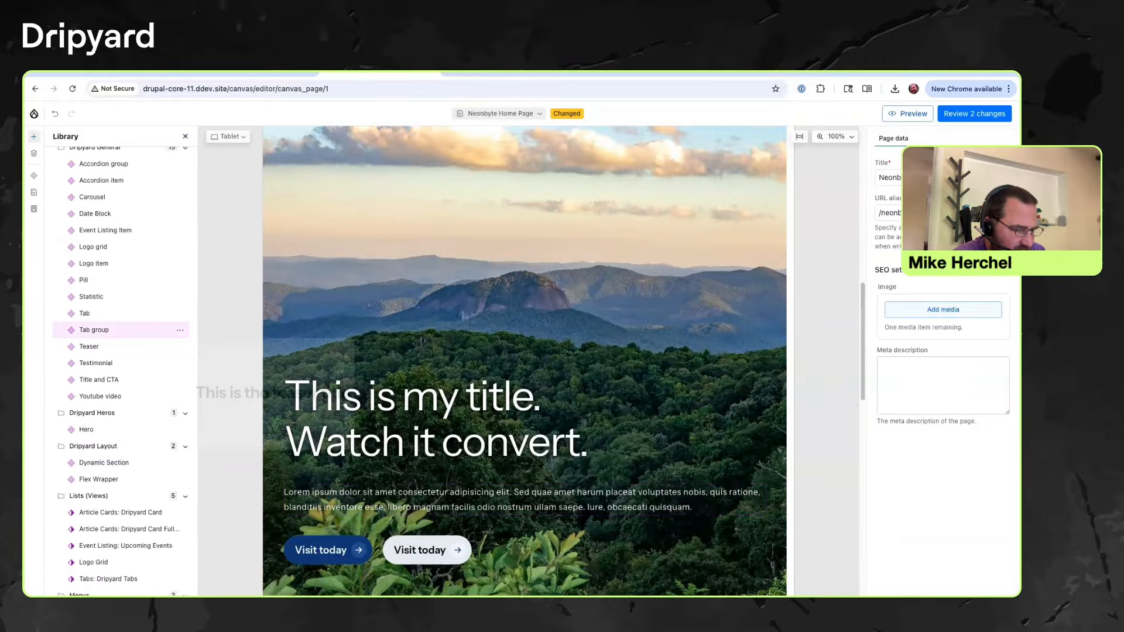
scroll(117, 328, "up", 5)
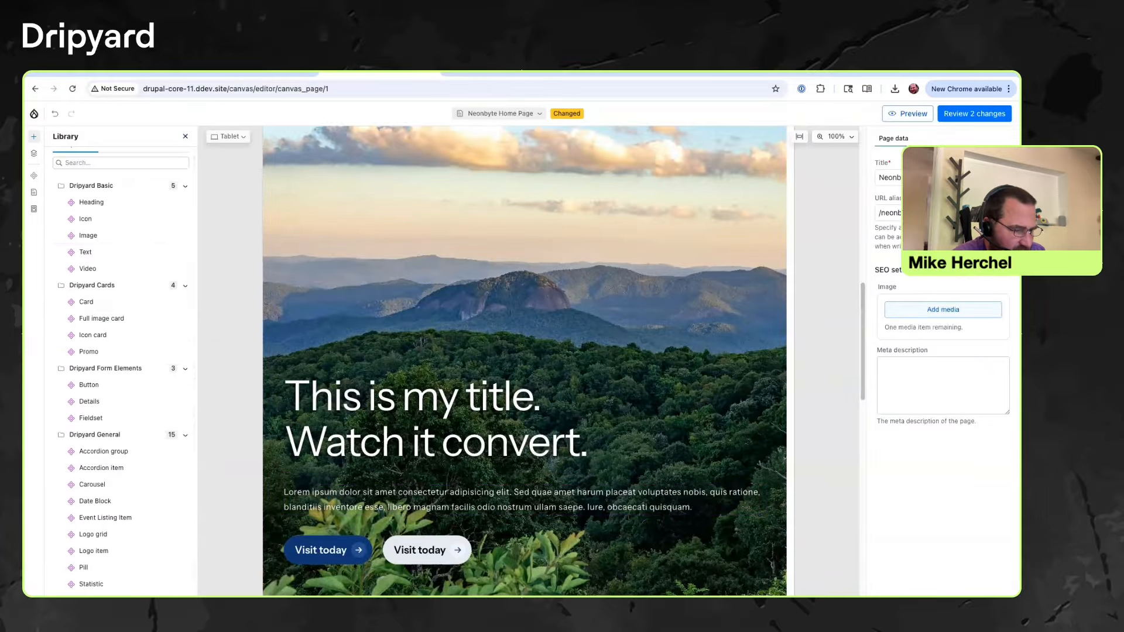
scroll(117, 409, "down", 5)
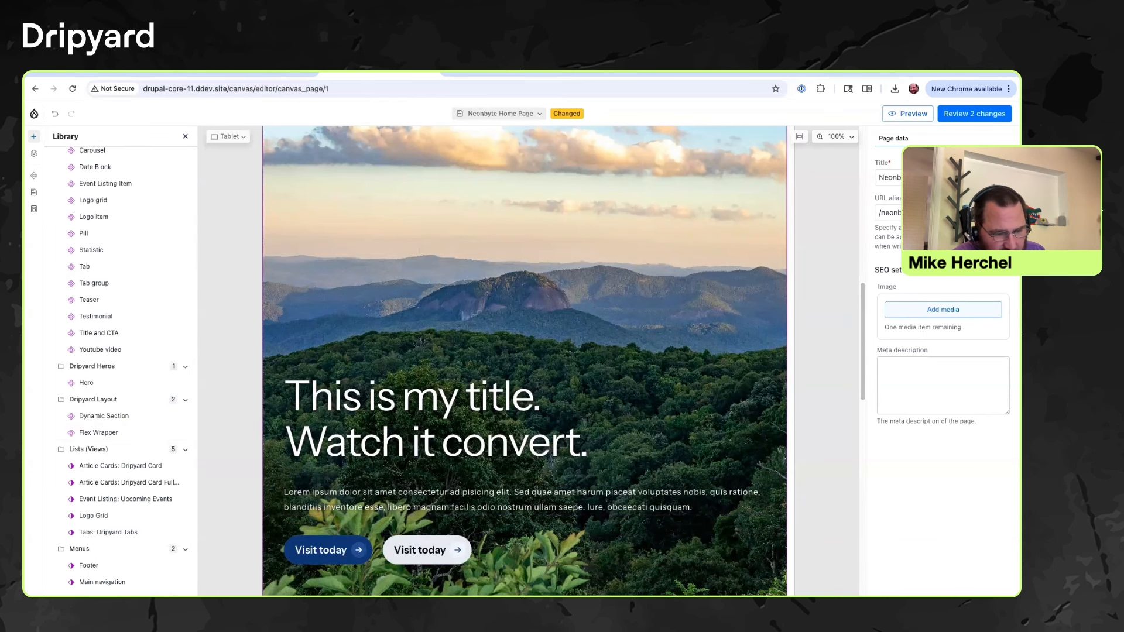
scroll(421, 545, "up", 2)
scroll(525, 363, "up", 3)
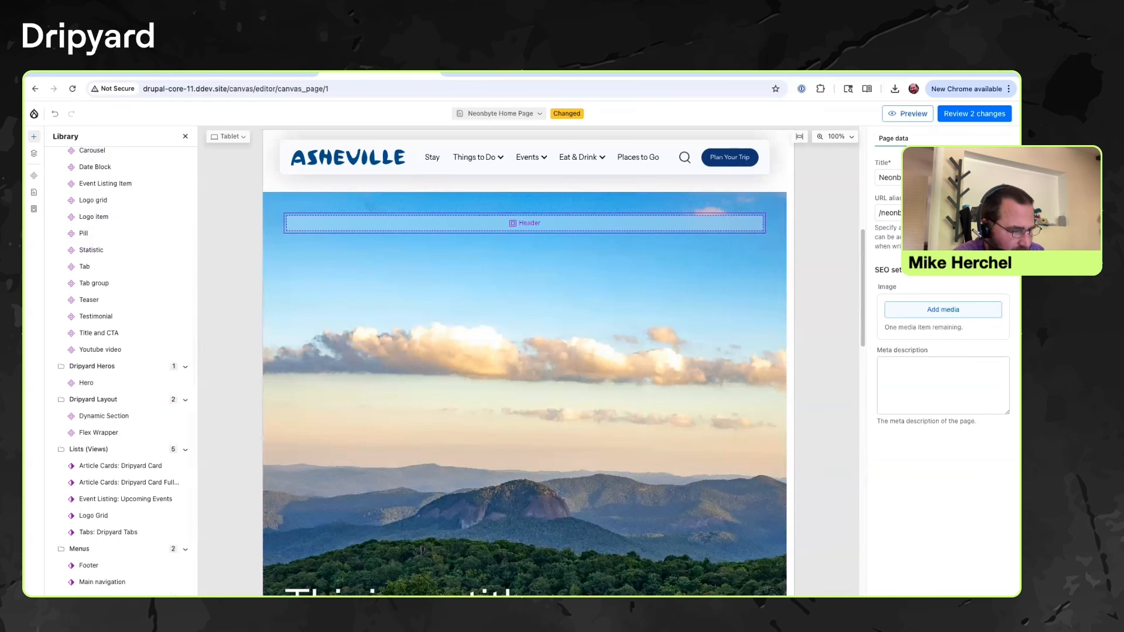
Delete the Dynamic Section that holds the hero from the home page.
left_click(34, 153)
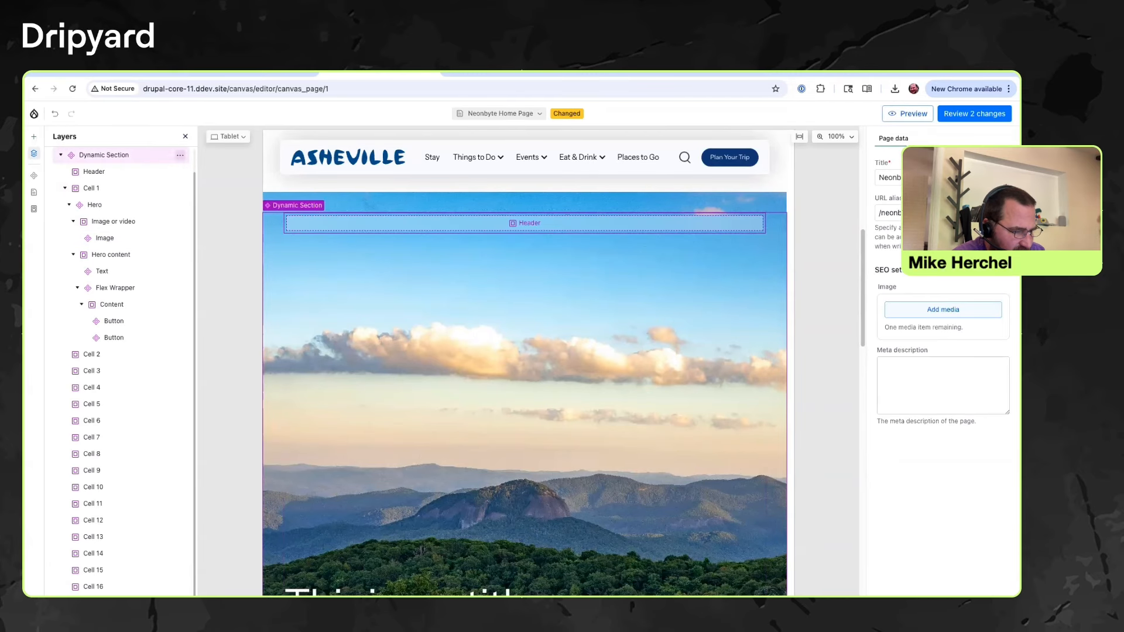
left_click(180, 155)
left_click(208, 314)
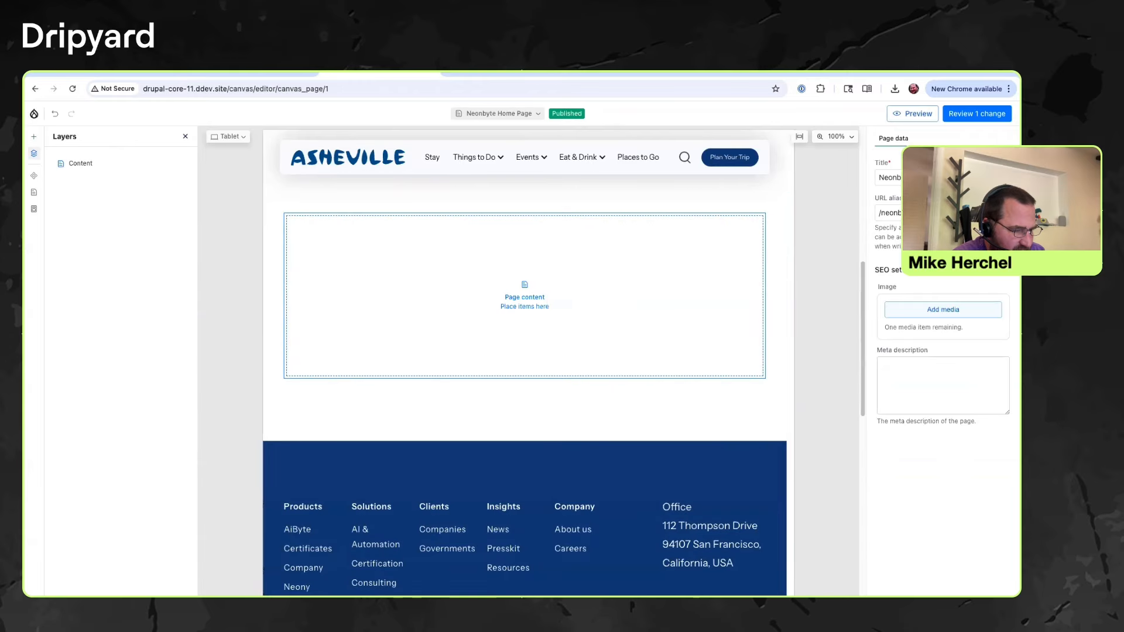
Place the "Section - Hero with Image" pattern into the empty page content area.
left_click(34, 136)
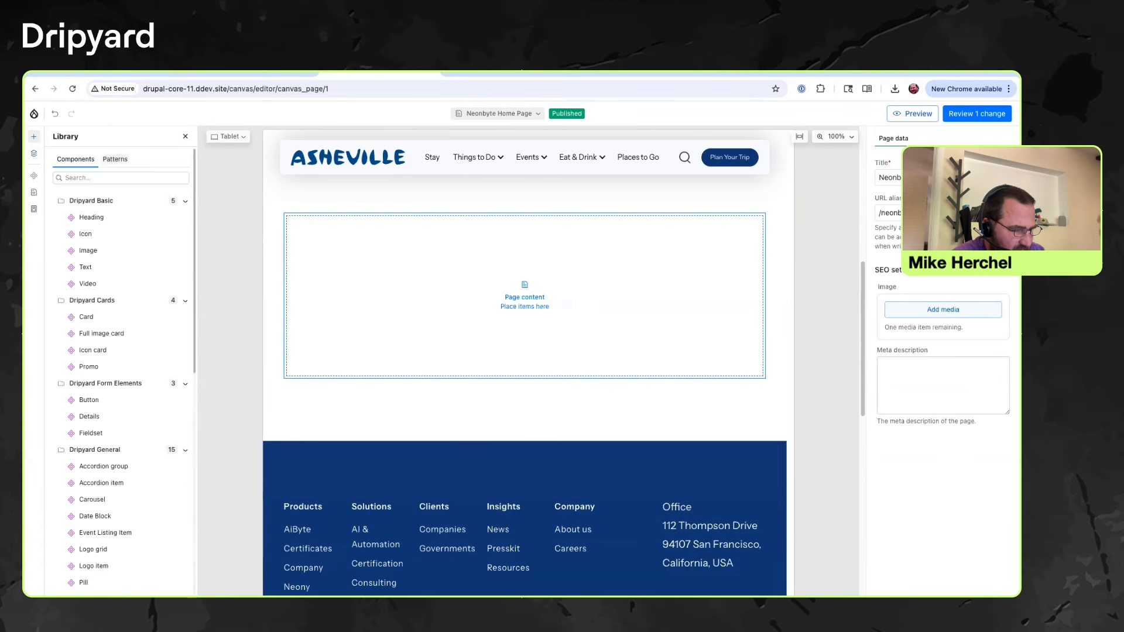
left_click(115, 159)
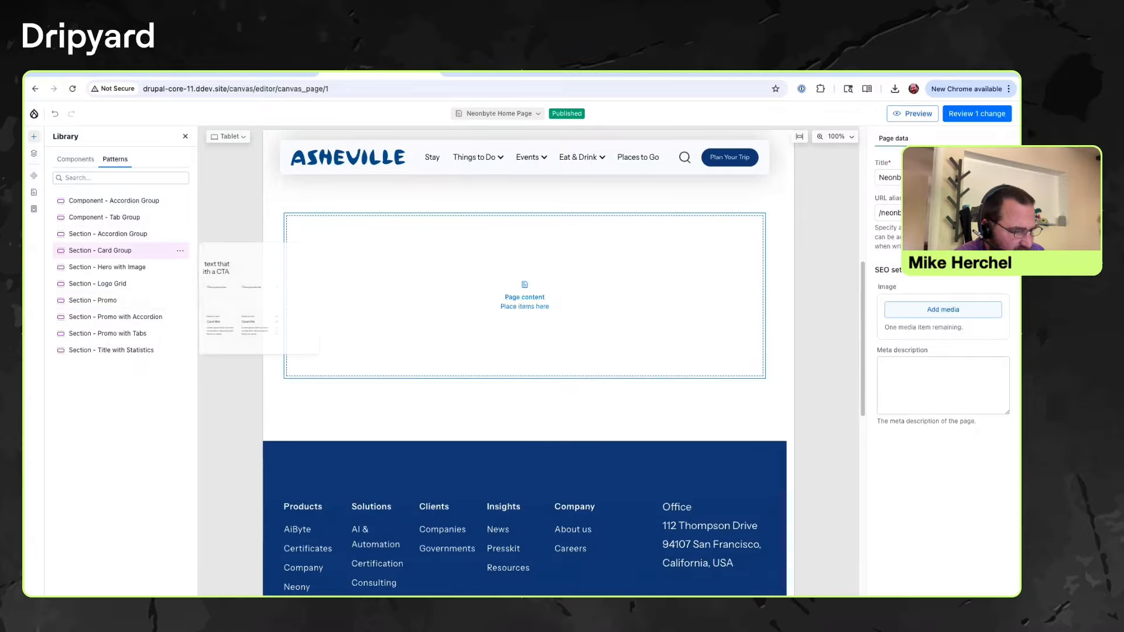
left_click_drag(107, 267, 588, 294)
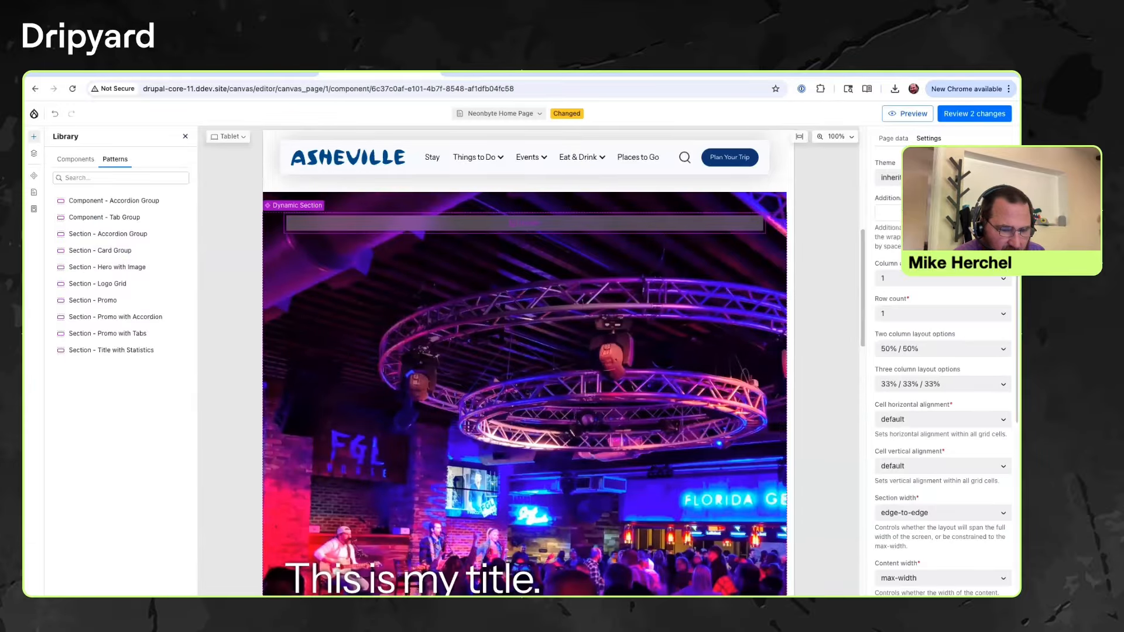
Select the Hero inside the new section and inspect its settings, including the text color options.
left_click(33, 153)
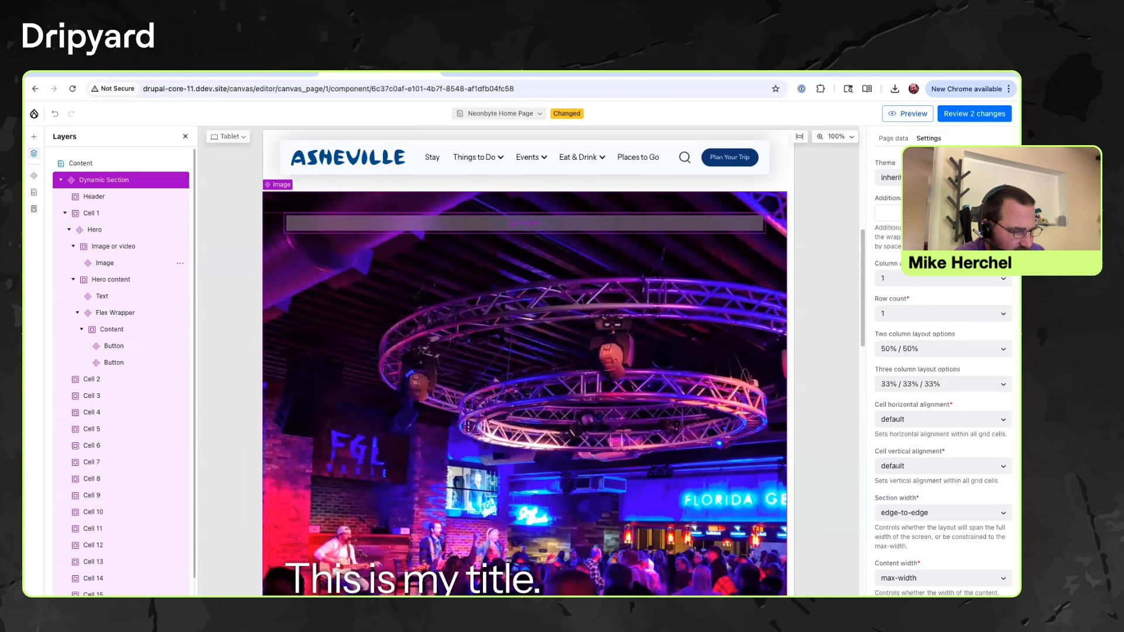
left_click(105, 263)
left_click(95, 230)
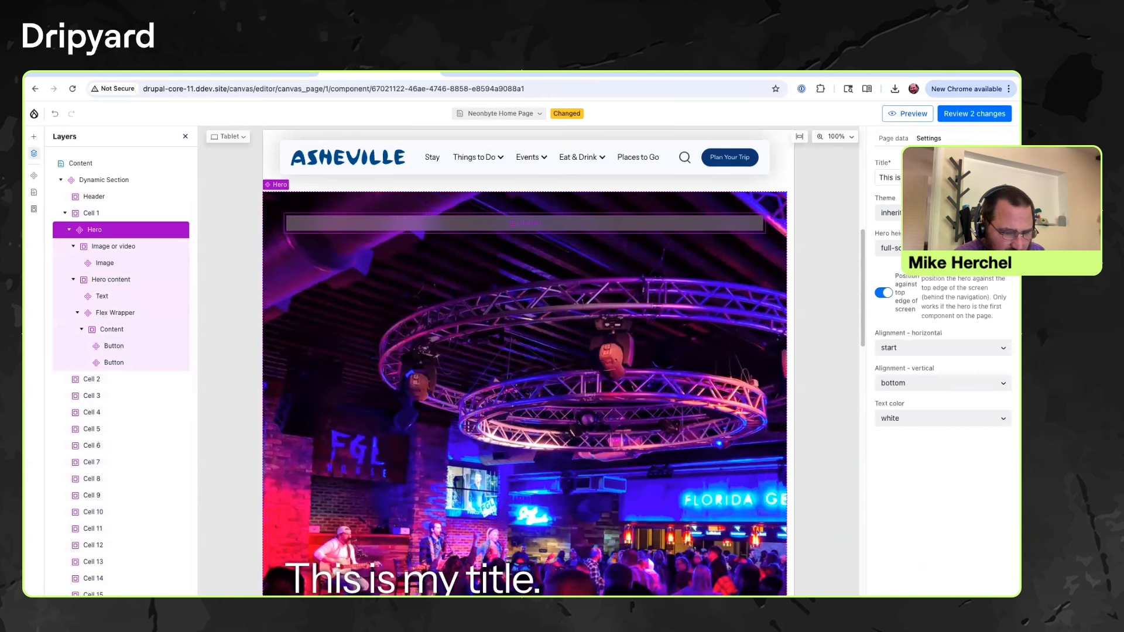
left_click(943, 419)
key("Escape")
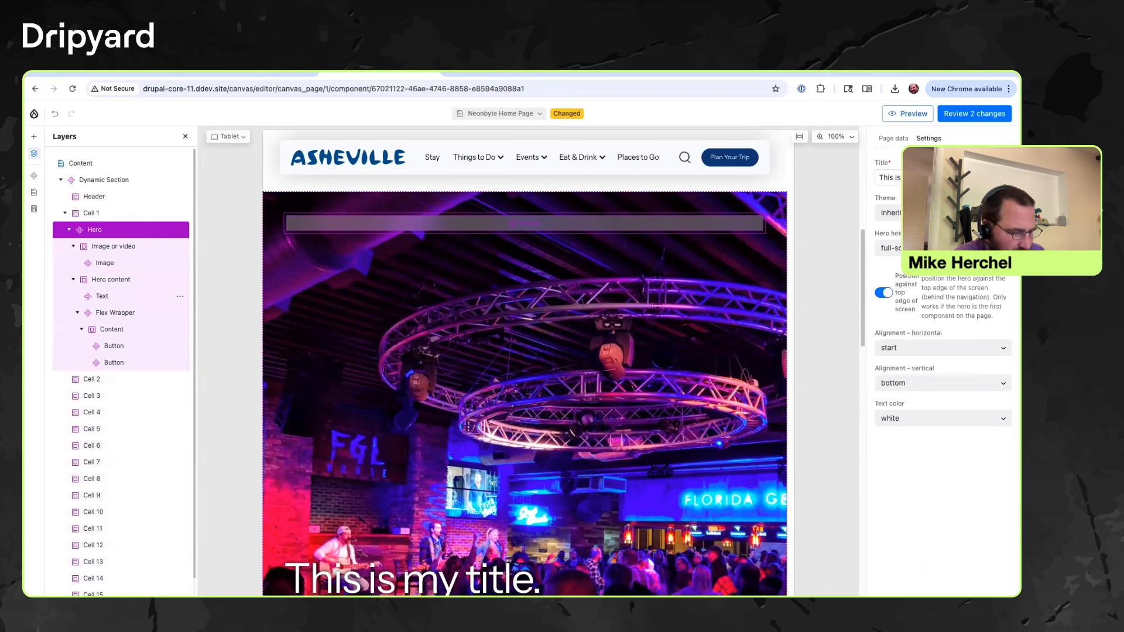
Replace the hero's image with the mountain landscape photo from the media library.
left_click(105, 263)
left_click(904, 186)
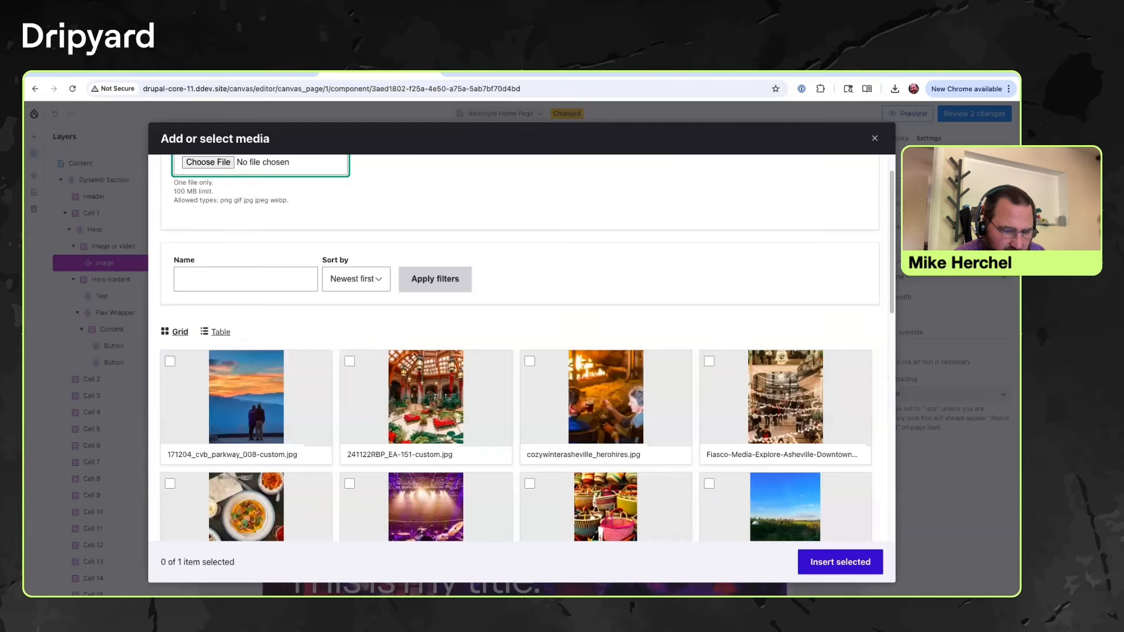
scroll(784, 398, "down", 1)
scroll(784, 398, "down", 7)
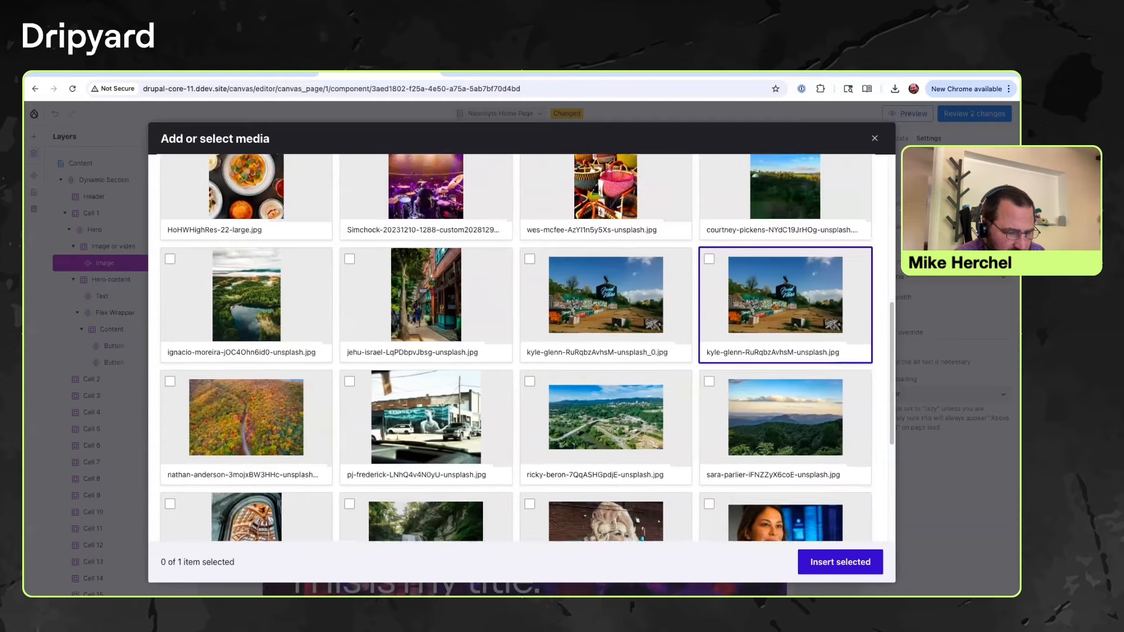
left_click(785, 328)
left_click(840, 562)
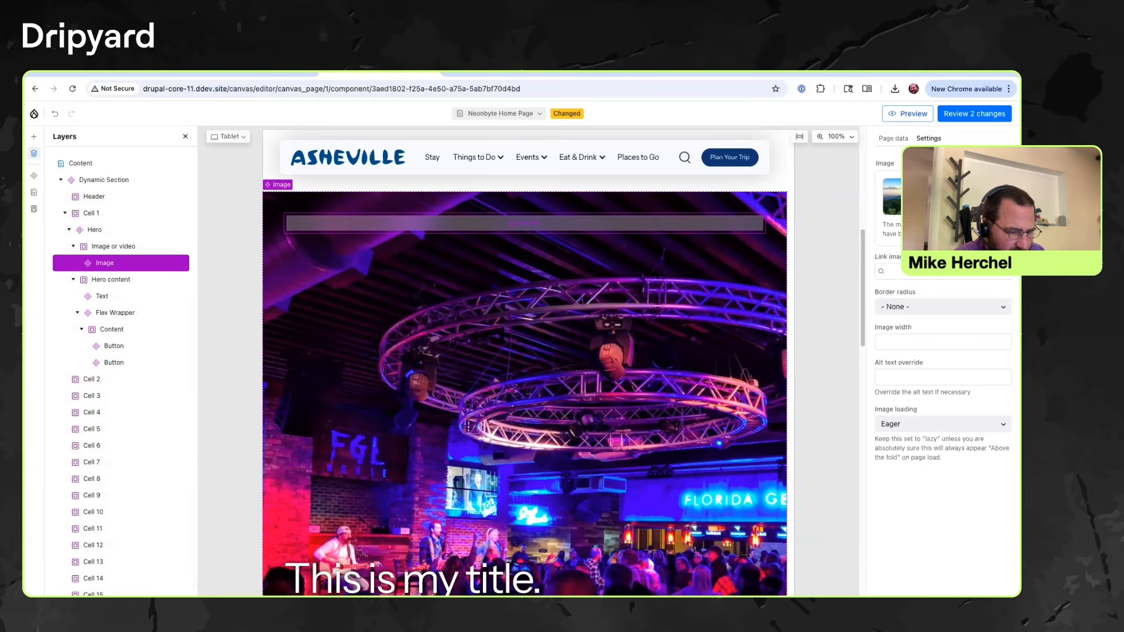
scroll(524, 375, "down", 3)
scroll(524, 361, "down", 2)
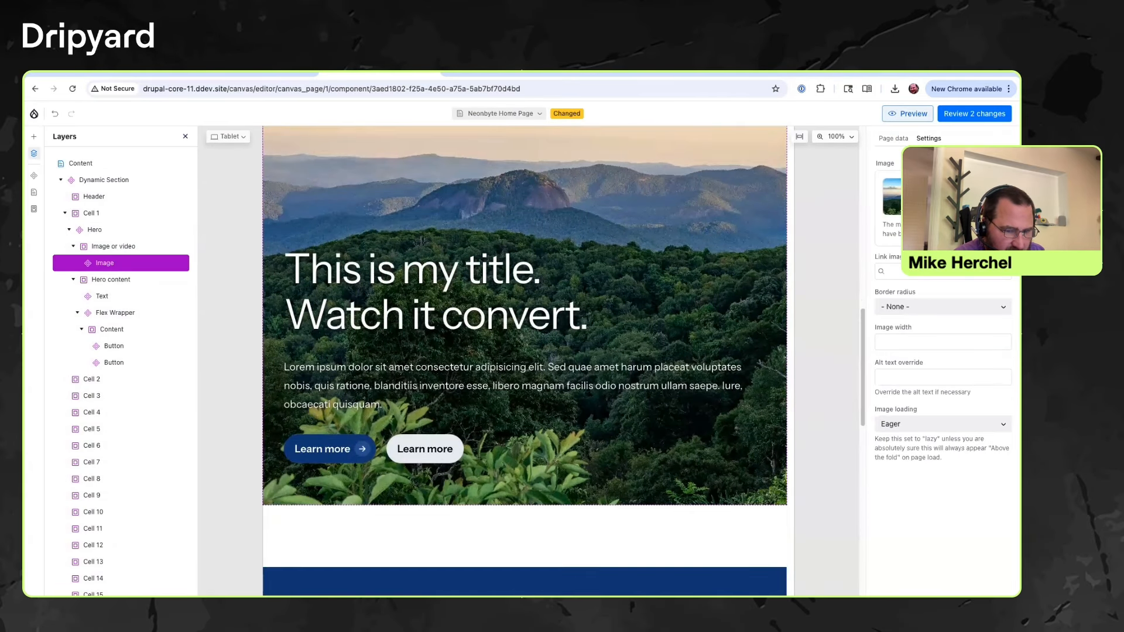
Preview the home page with the pattern-based hero at full width and return to the editor.
left_click(908, 114)
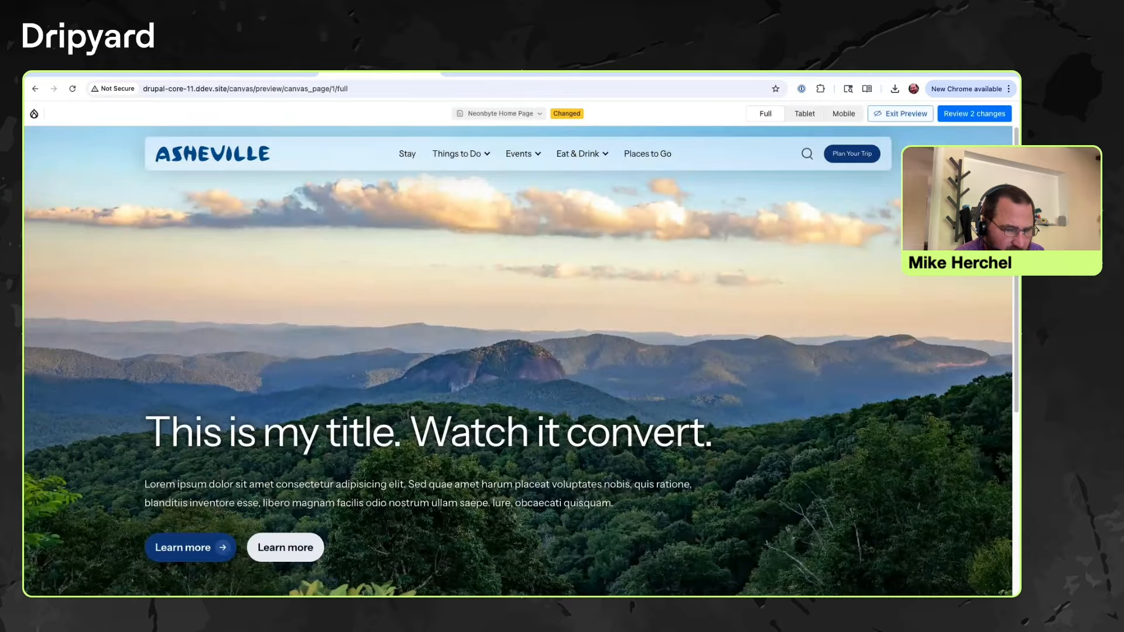
left_click(900, 114)
scroll(525, 361, "down", 5)
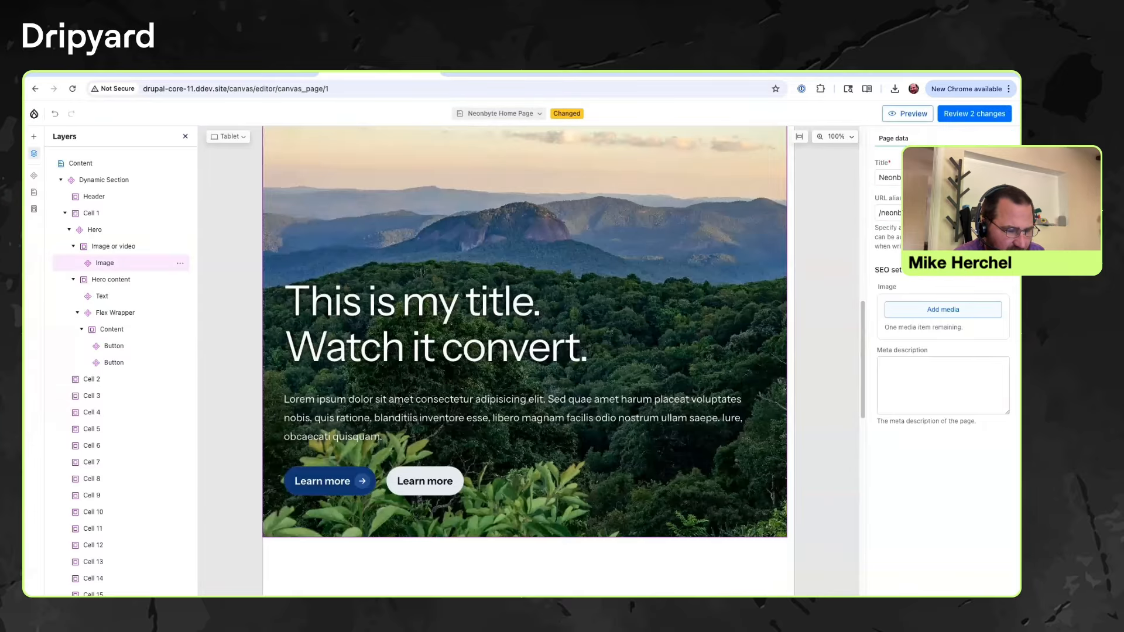
scroll(524, 361, "up", 3)
Delete the hero's Image component and place a Video component in its "Image or video" slot.
left_click(112, 263)
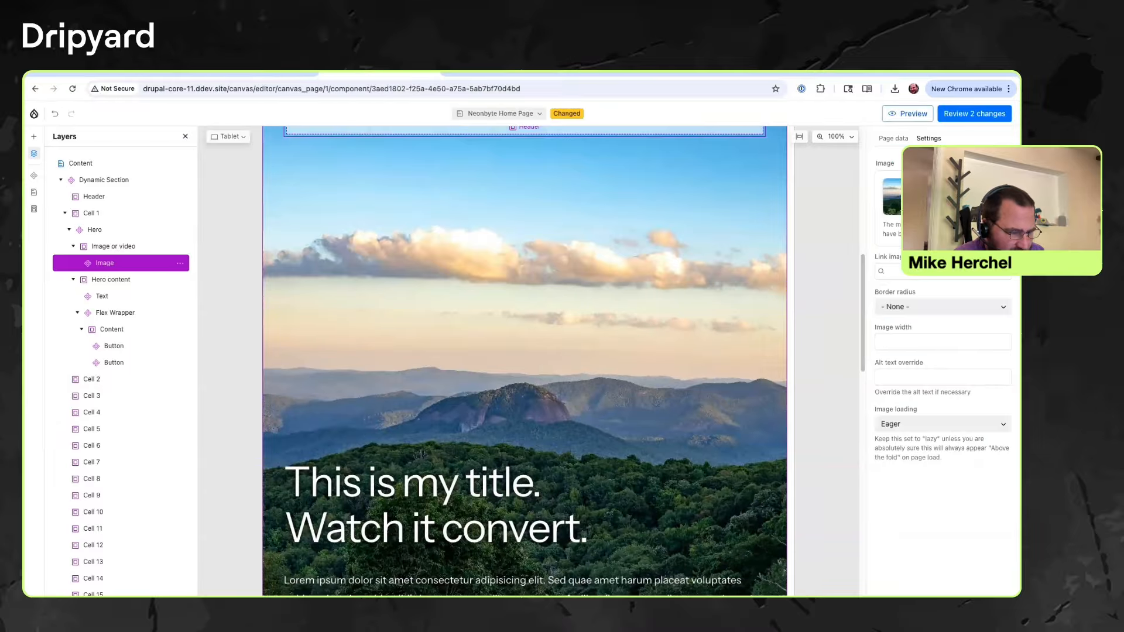
key("Delete")
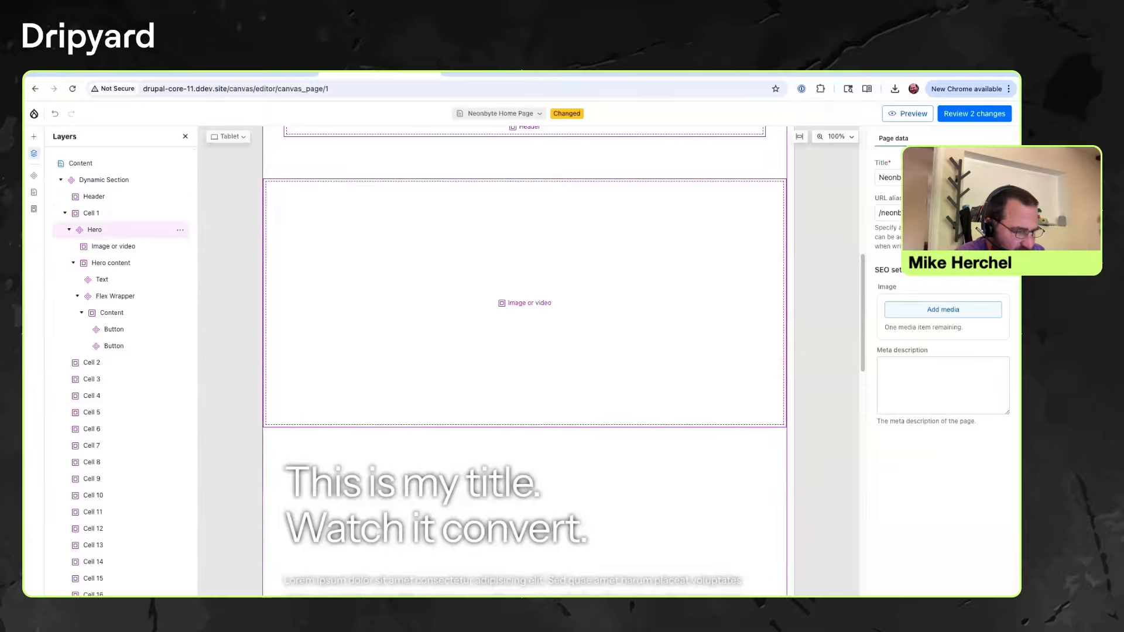
left_click(34, 136)
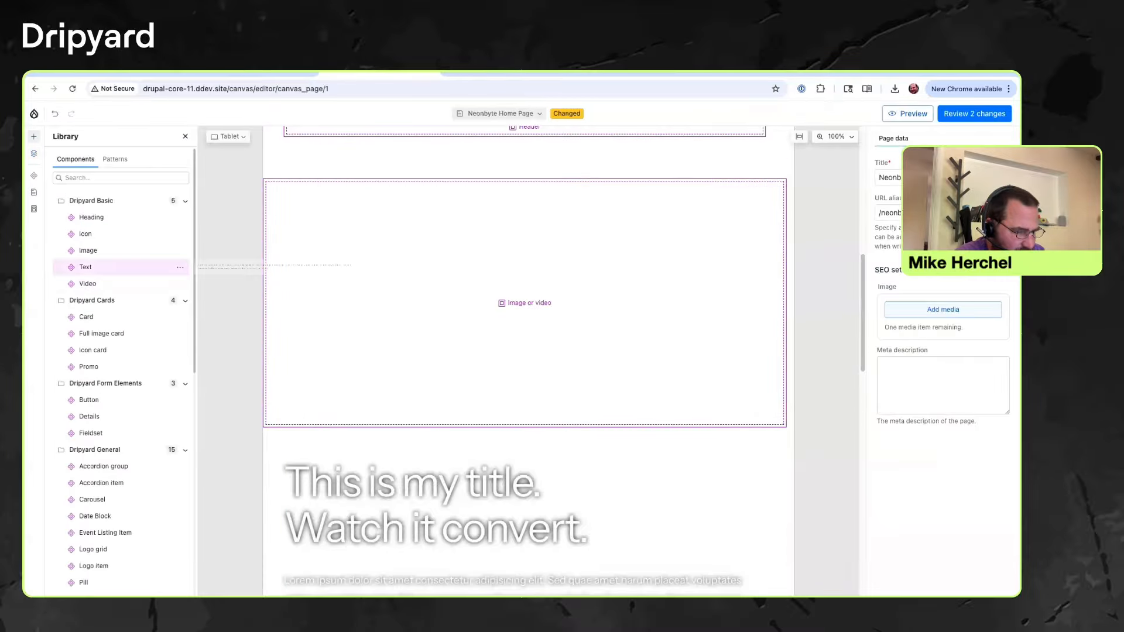
left_click_drag(88, 283, 571, 282)
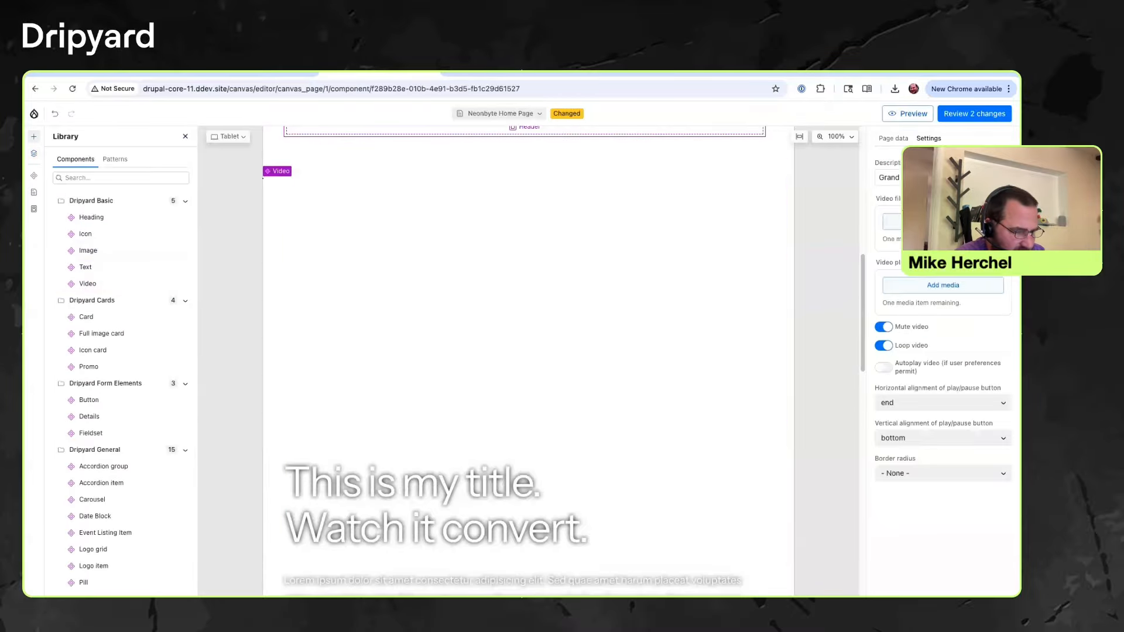
Set the hero video's file to the existing Asheville_Cinematic_Montage_Generated media and turn on autoplay.
left_click(943, 221)
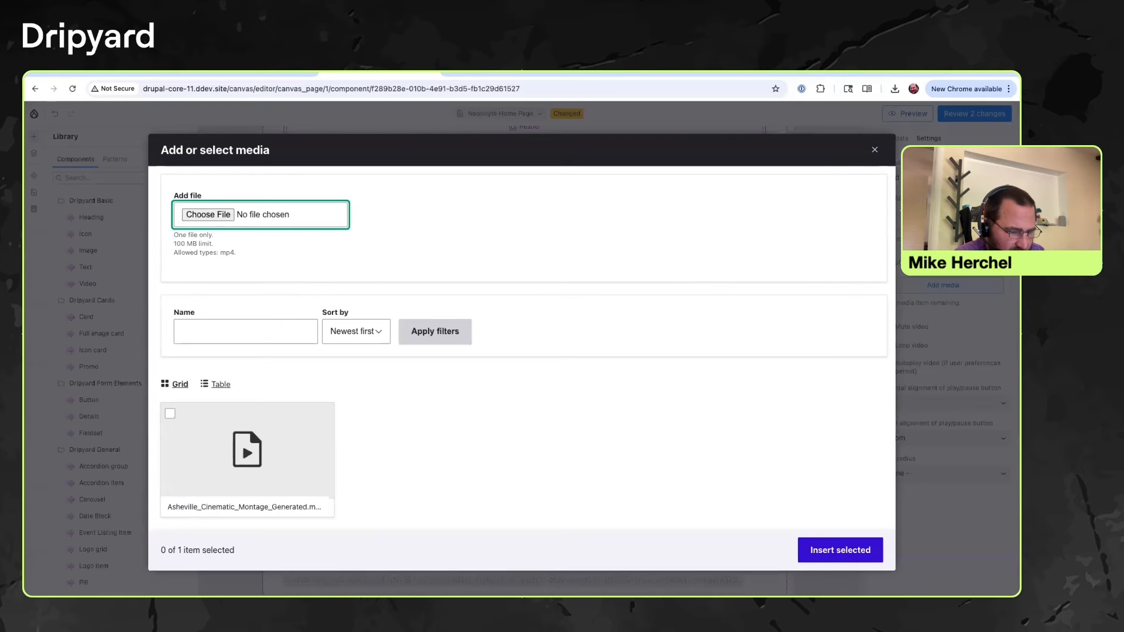
left_click(247, 451)
left_click(840, 550)
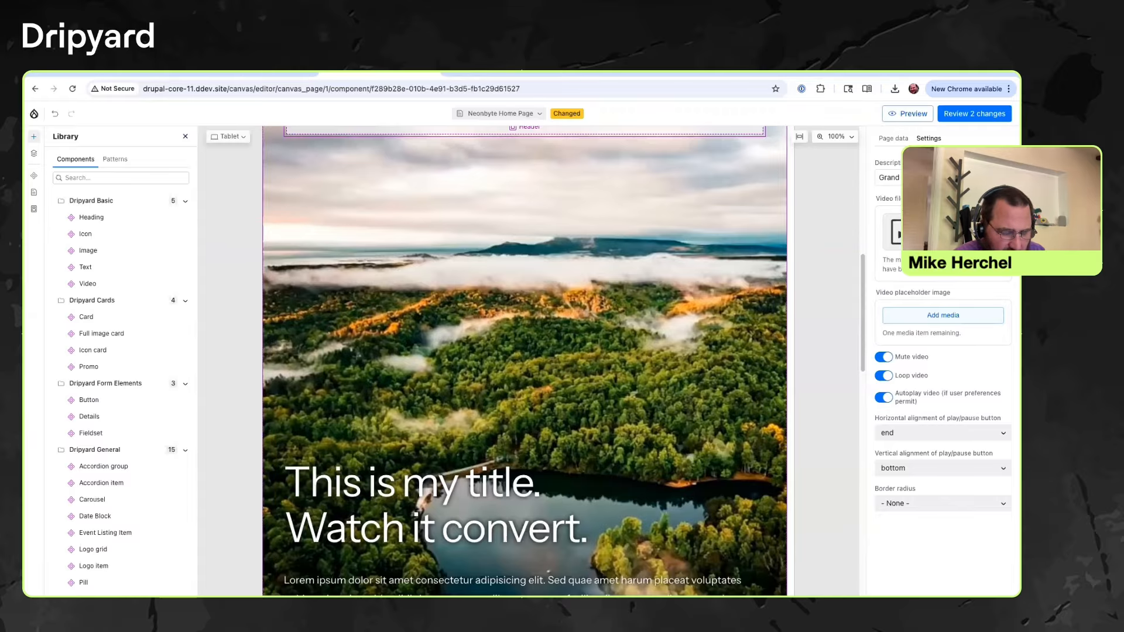
Preview the home page, examine the hero video behind the sticky header along the page, and pause the video.
left_click(907, 114)
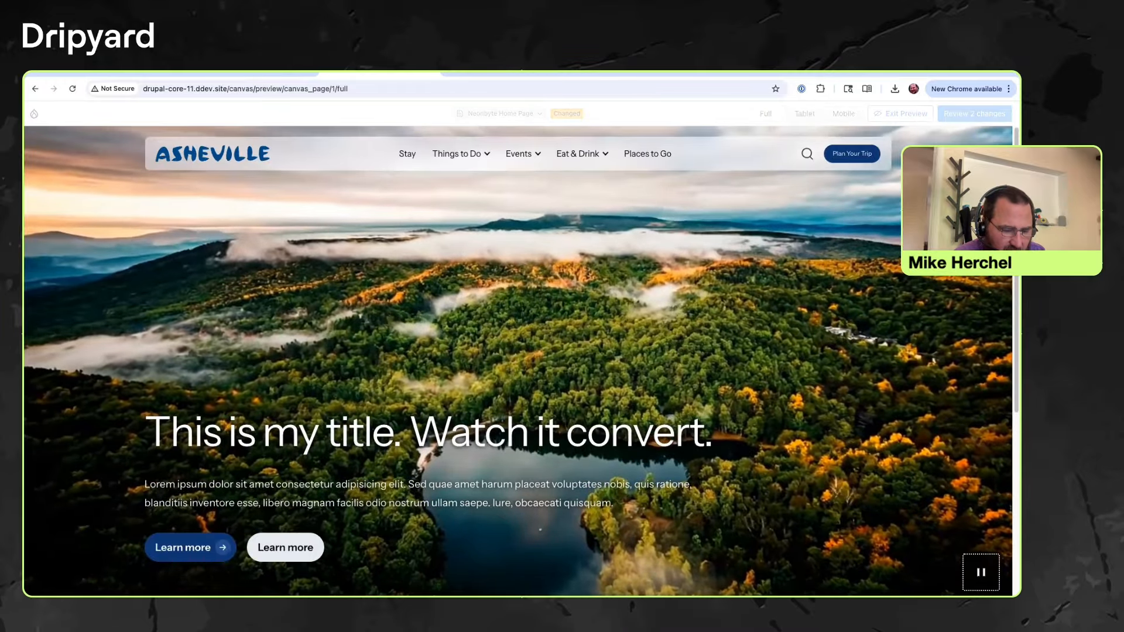
scroll(518, 363, "down", 3)
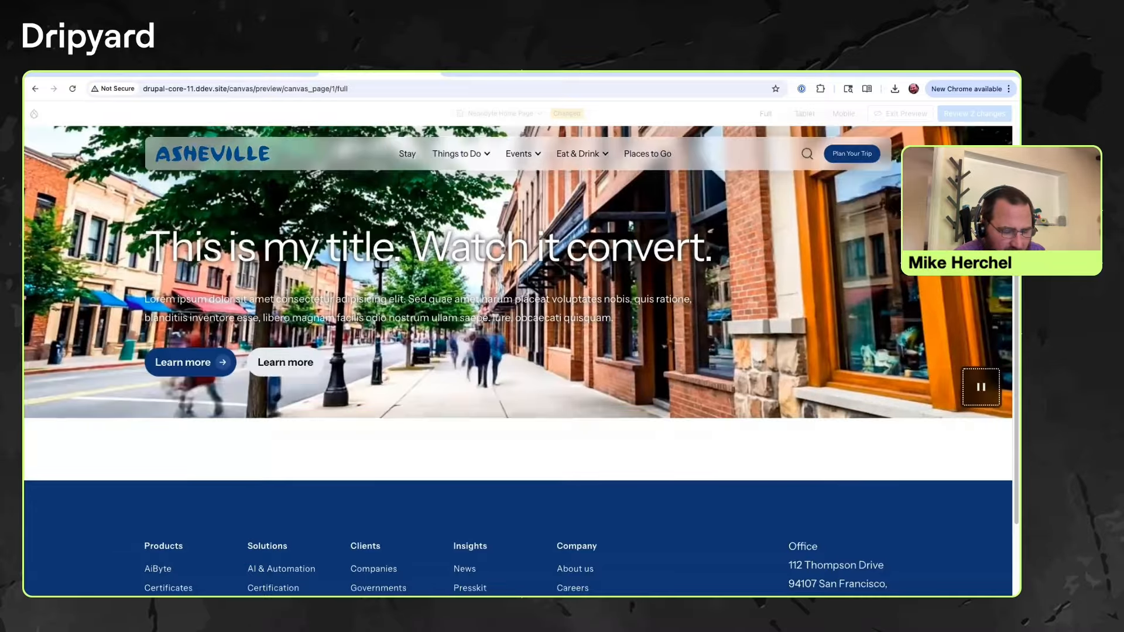
scroll(518, 351, "up", 3)
scroll(518, 351, "down", 1)
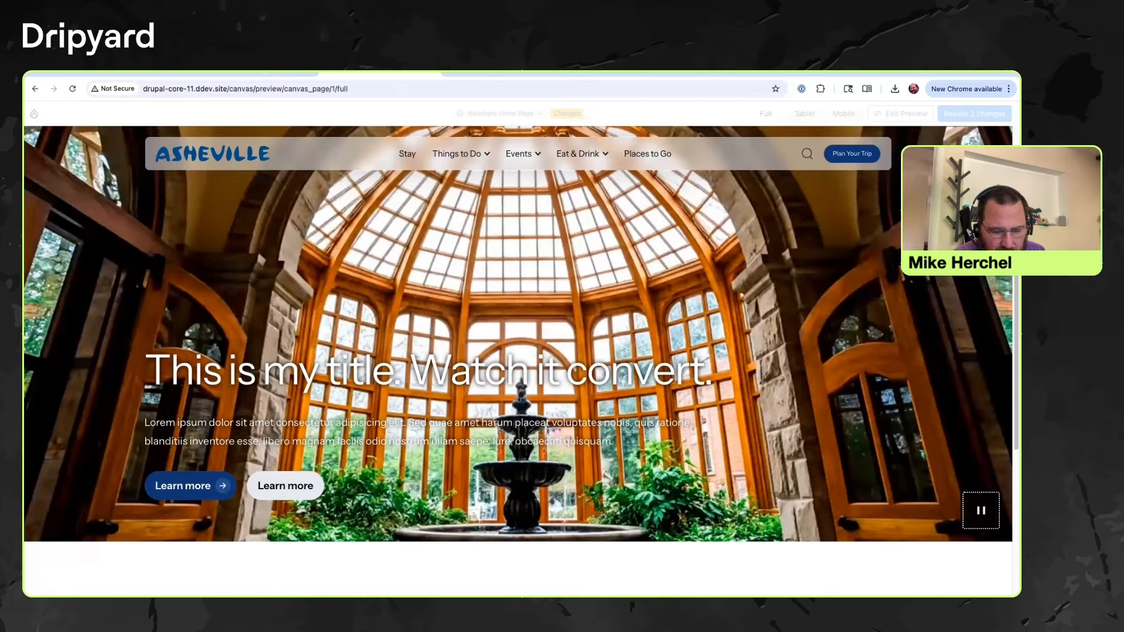
scroll(518, 351, "up", 1)
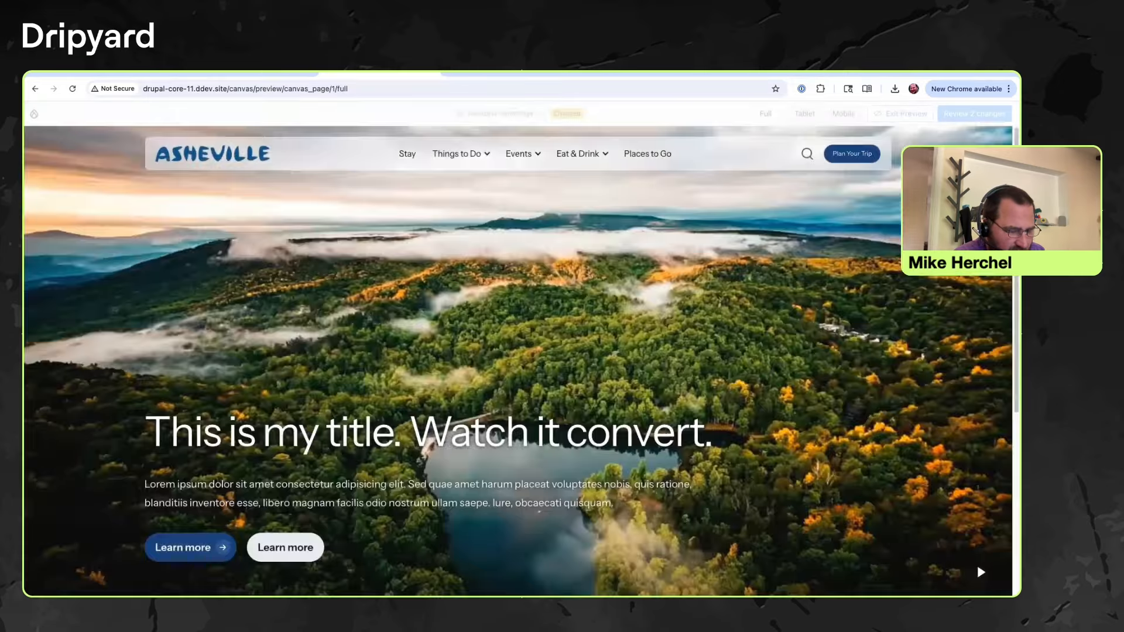
scroll(518, 352, "down", 3)
scroll(518, 352, "up", 3)
scroll(518, 352, "down", 1)
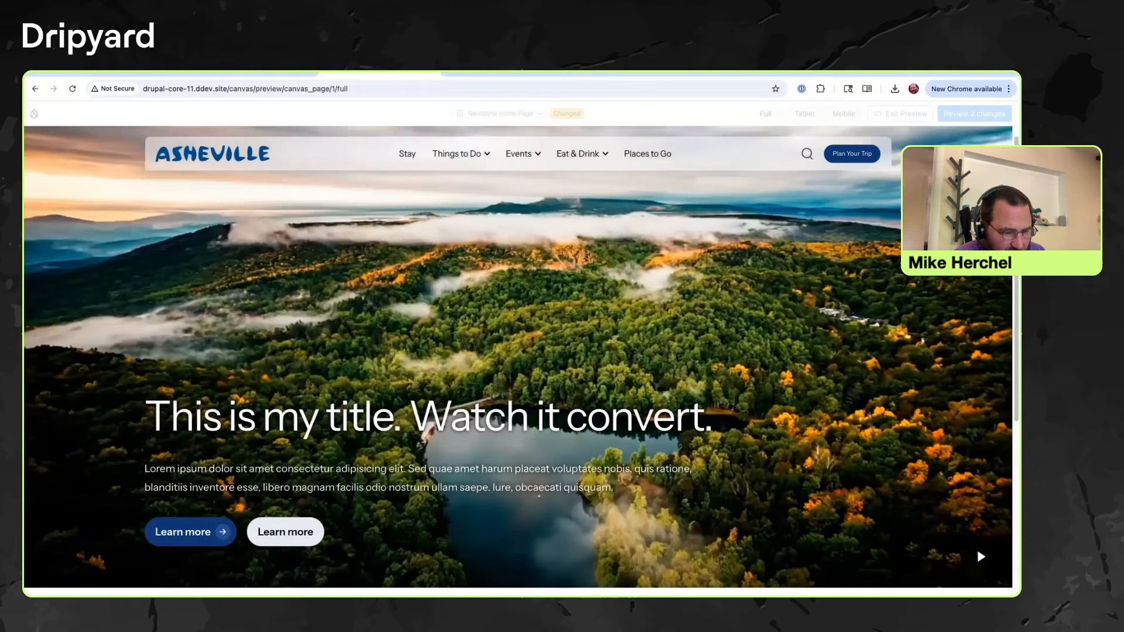
scroll(518, 352, "up", 1)
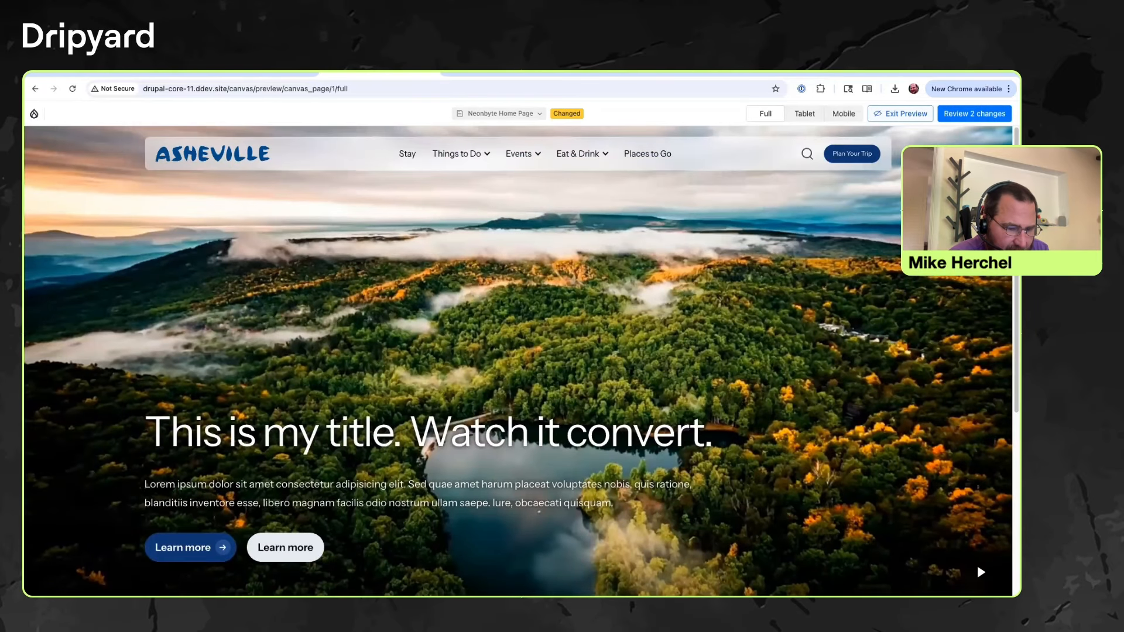
Leave the preview and switch the editing canvas to the Desktop viewport, scaled to fit.
left_click(901, 114)
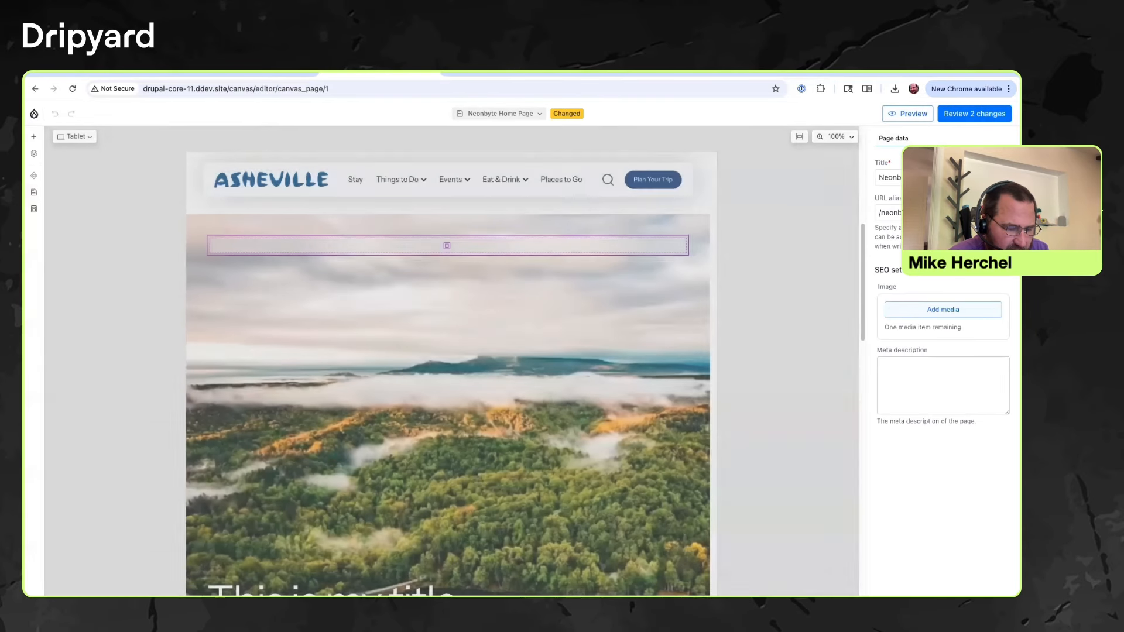
scroll(678, 319, "down", 8)
scroll(448, 362, "up", 10)
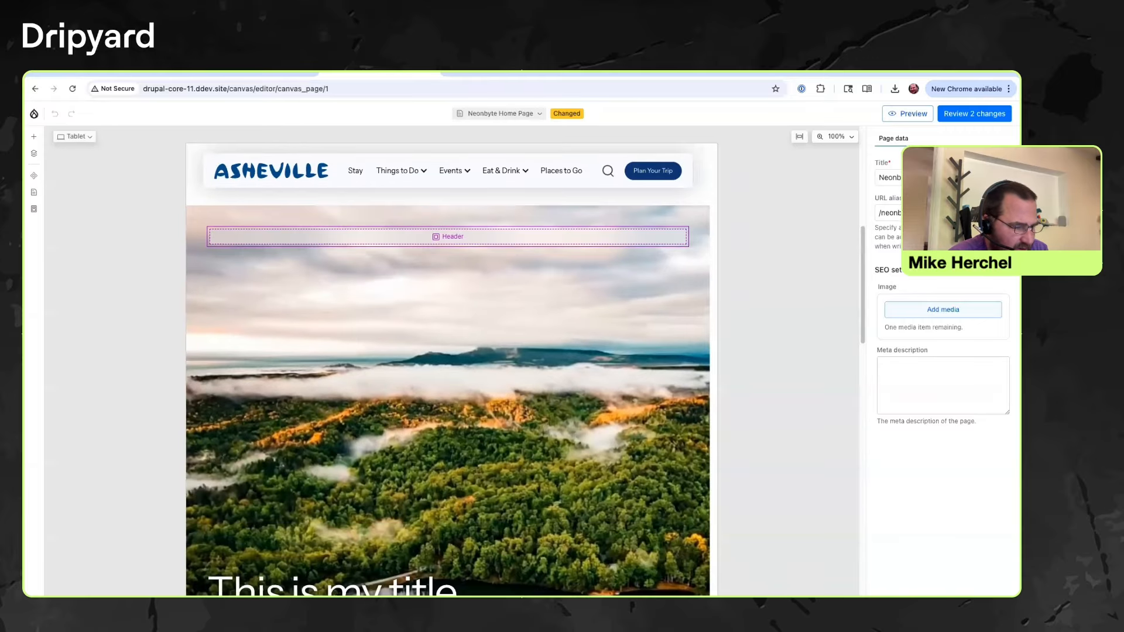
left_click(75, 136)
left_click(88, 164)
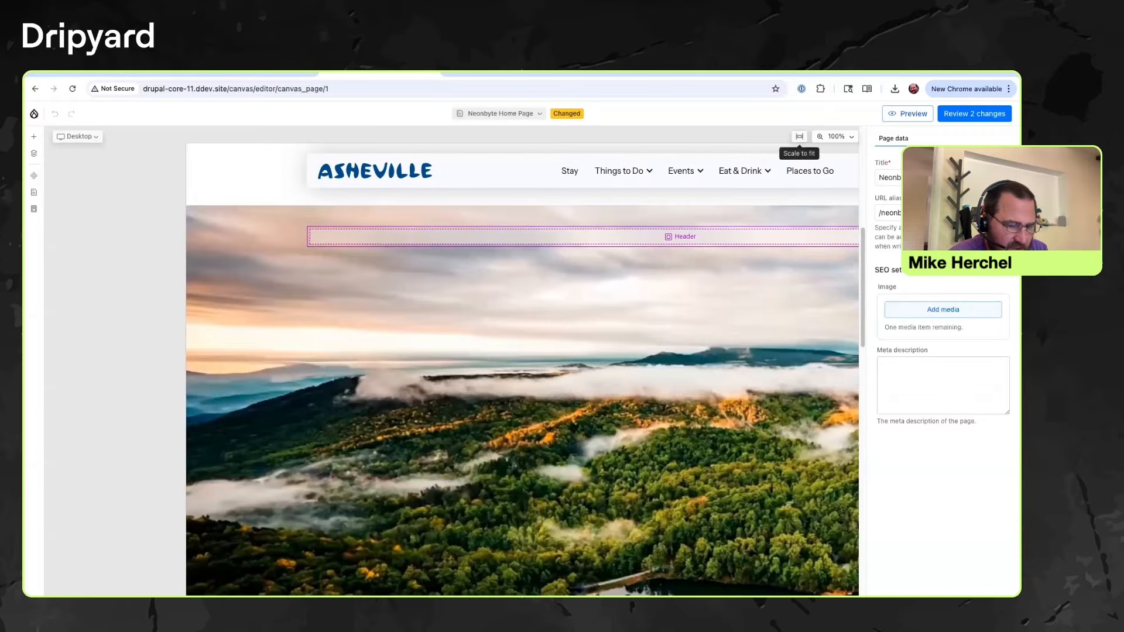
left_click(799, 137)
Insert the "Section - Promo" pattern between the hero and the footer.
left_click(34, 137)
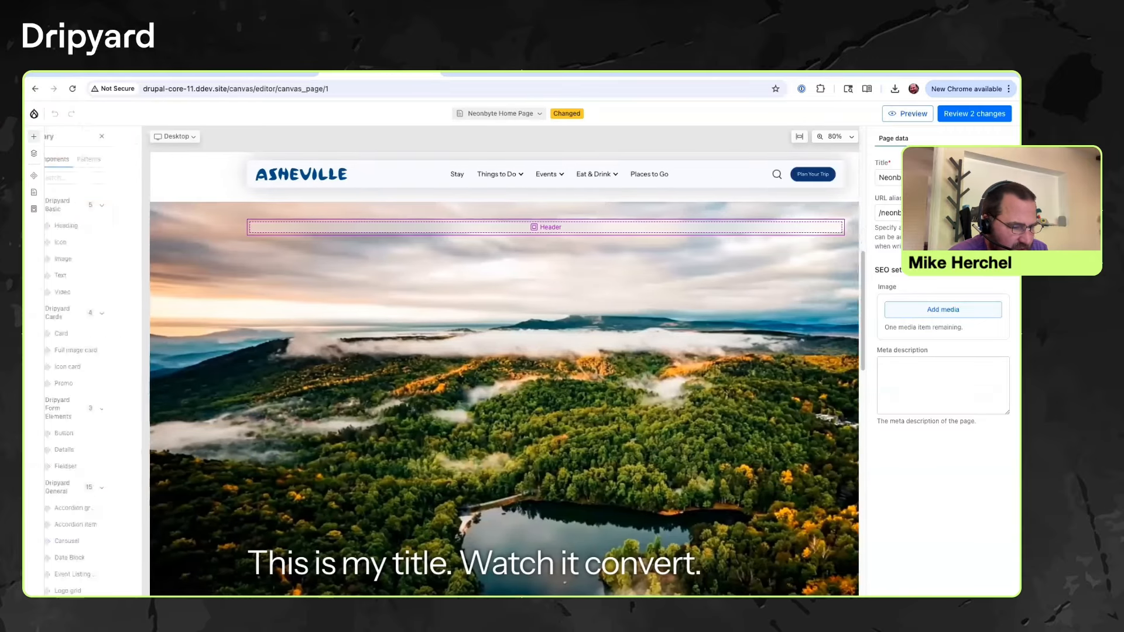
scroll(532, 362, "down", 3)
scroll(532, 361, "down", 3)
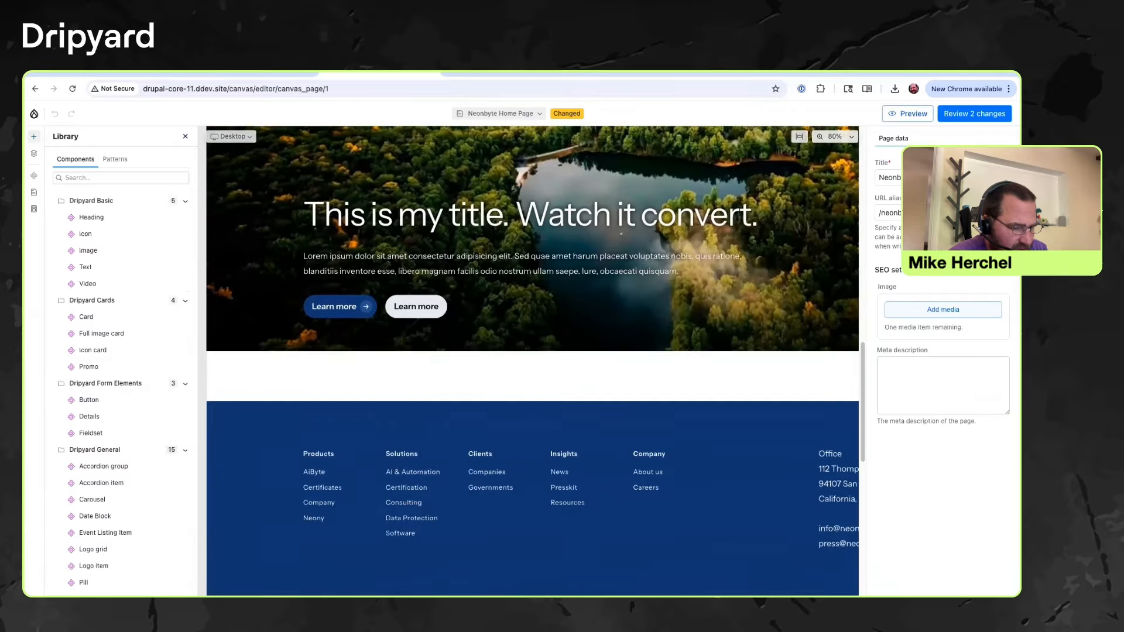
left_click(34, 154)
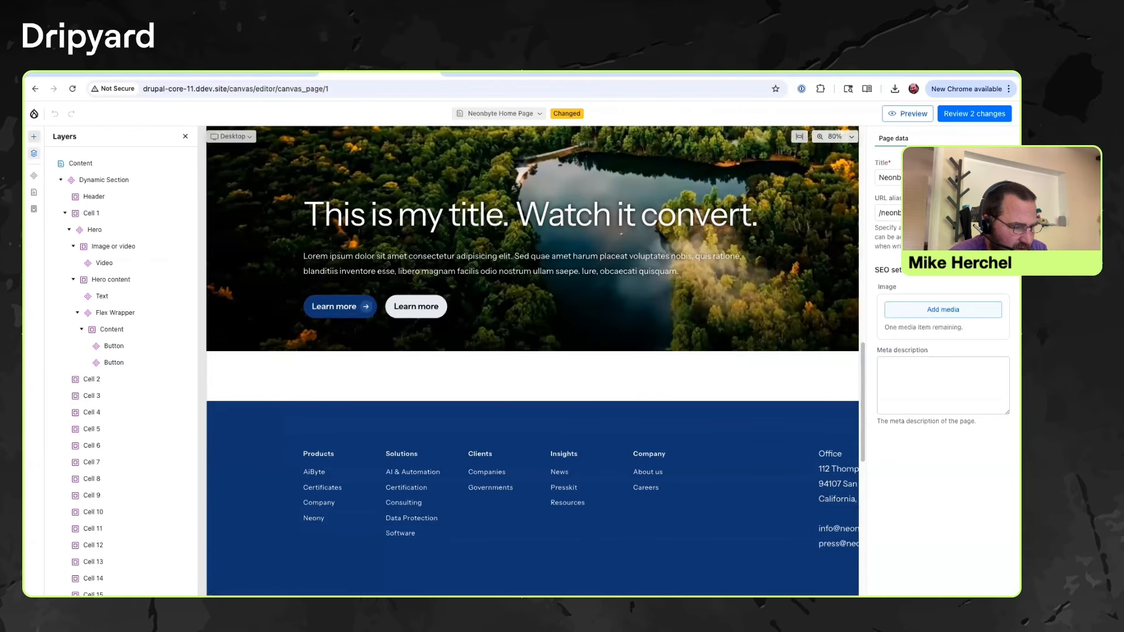
left_click(34, 136)
left_click(114, 159)
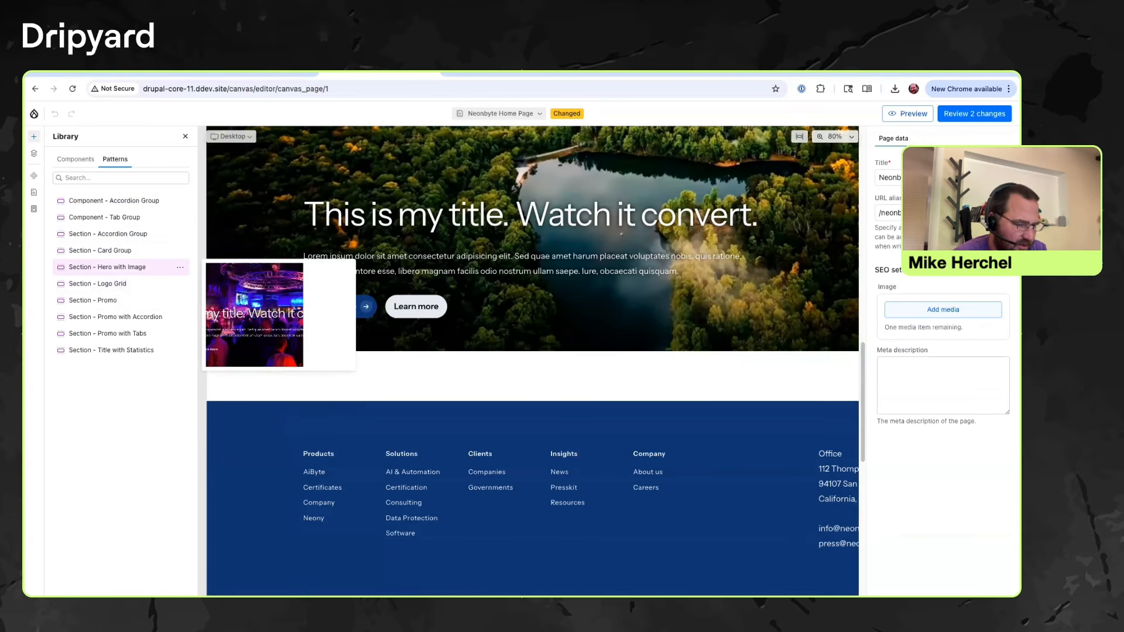
left_click_drag(107, 300, 463, 356)
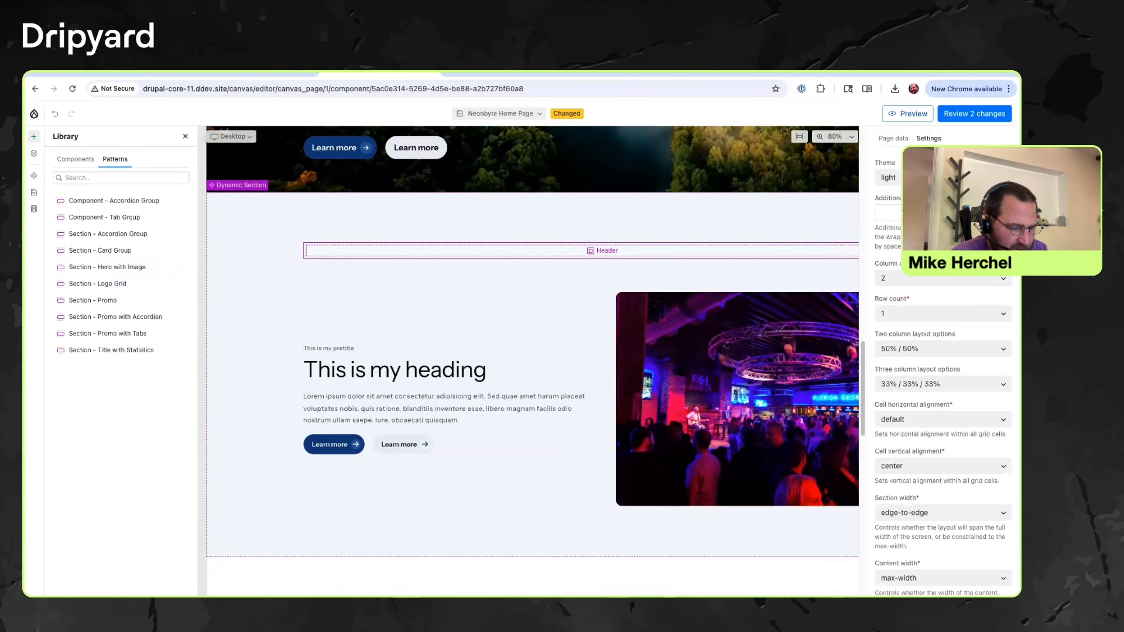
Set the promo section's image to the media library photo of a road through colourful autumn forest.
left_click(703, 410)
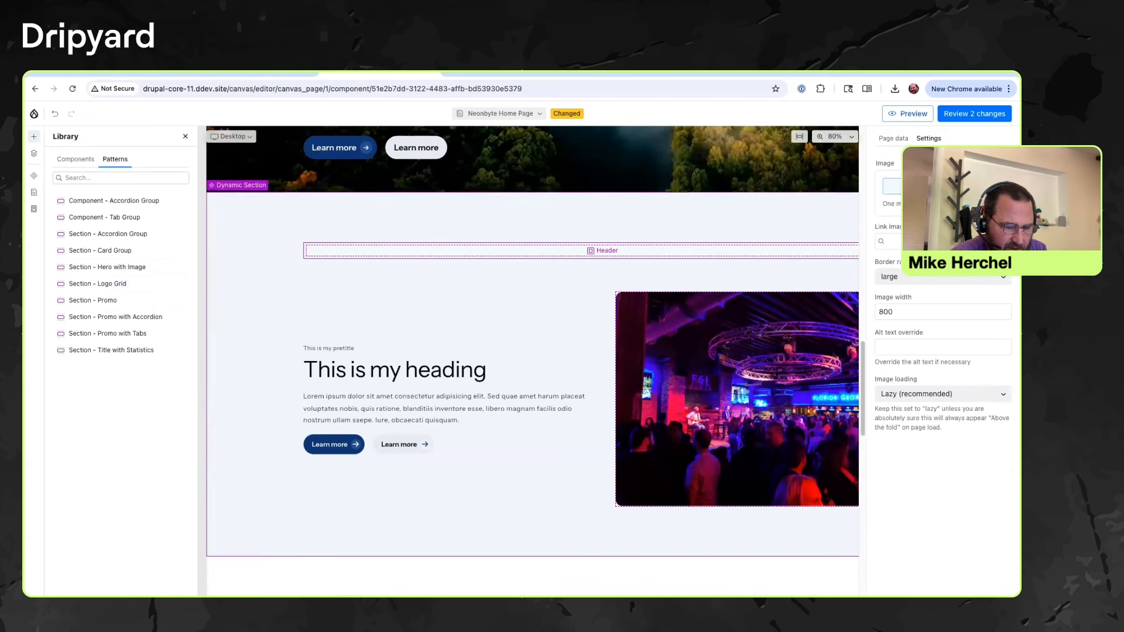
left_click(893, 187)
scroll(293, 372, "down", 3)
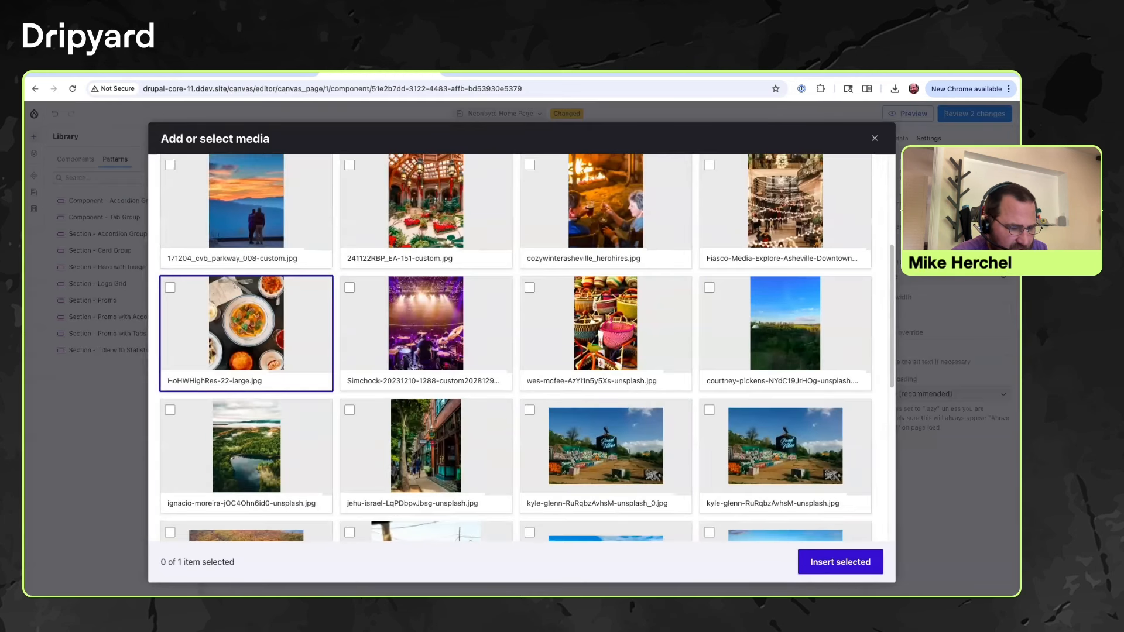
scroll(293, 365, "down", 2)
left_click(281, 483)
left_click(841, 562)
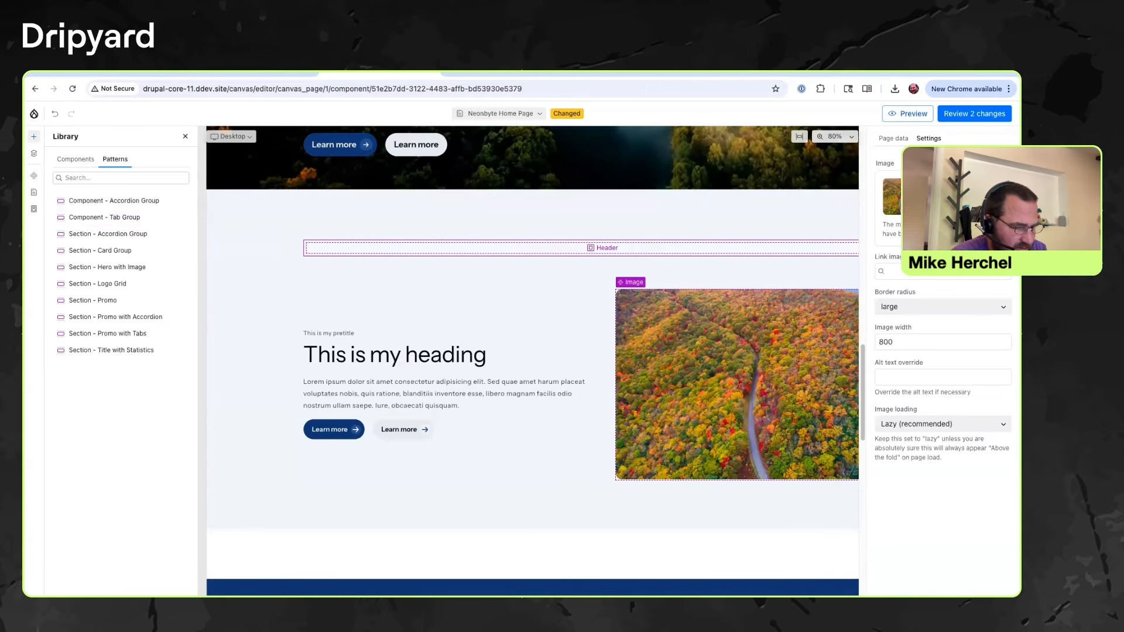
Preview the full page, review the promo section below the hero, and return to the editor.
left_click(185, 137)
left_click(907, 113)
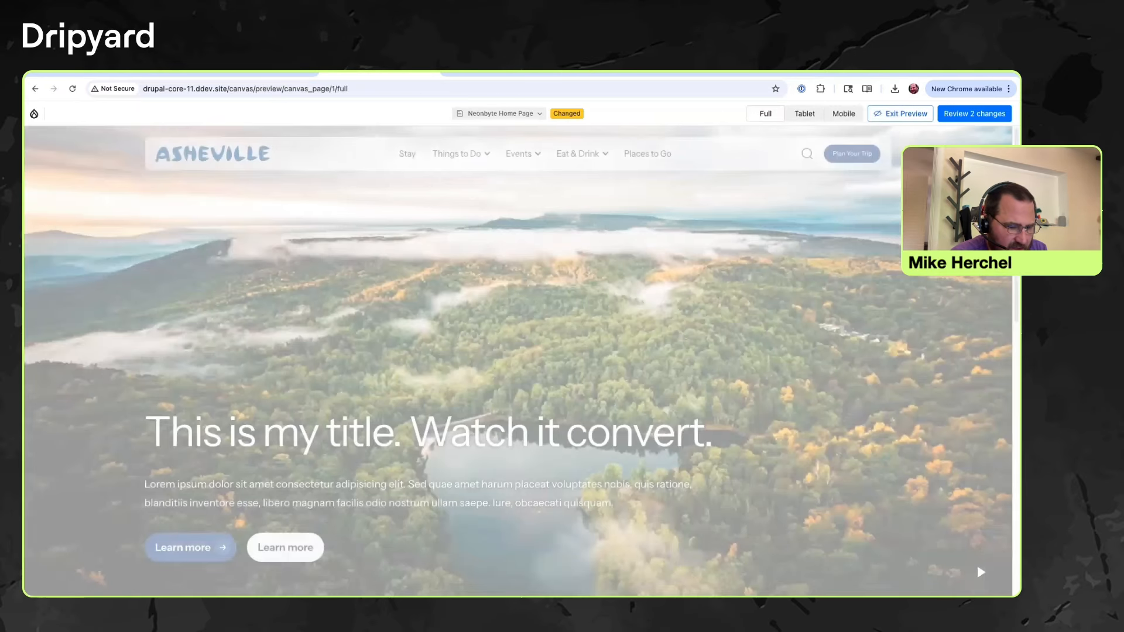
scroll(517, 361, "down", 8)
scroll(518, 360, "up", 3)
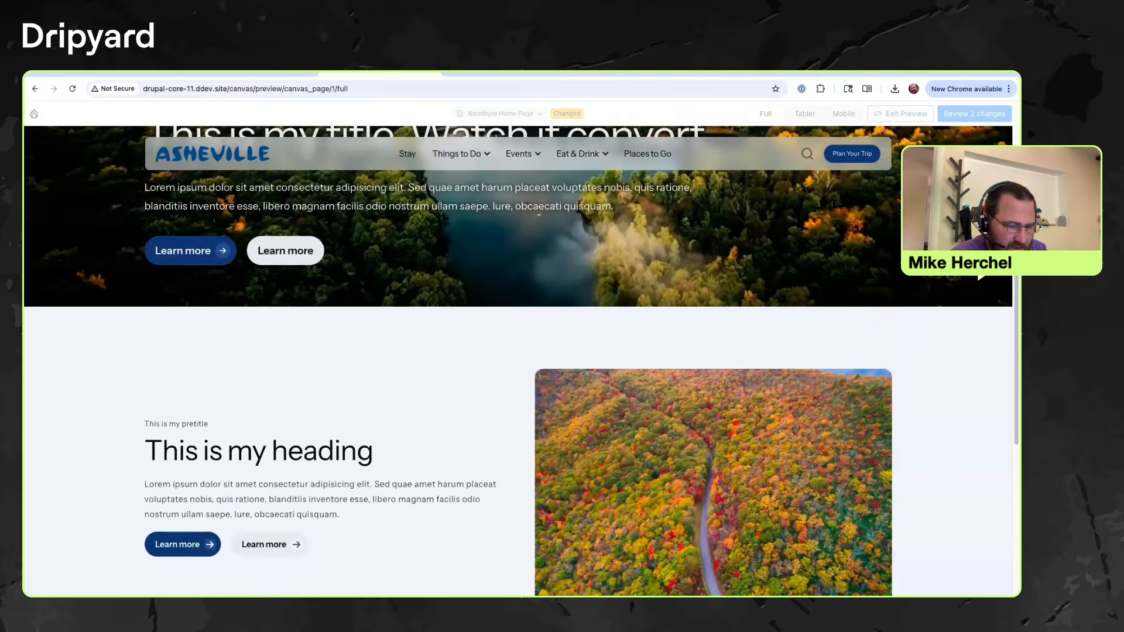
left_click(901, 114)
Insert the "Section - Promo with Tabs" pattern directly below the promo section with the autumn forest image.
scroll(448, 361, "down", 8)
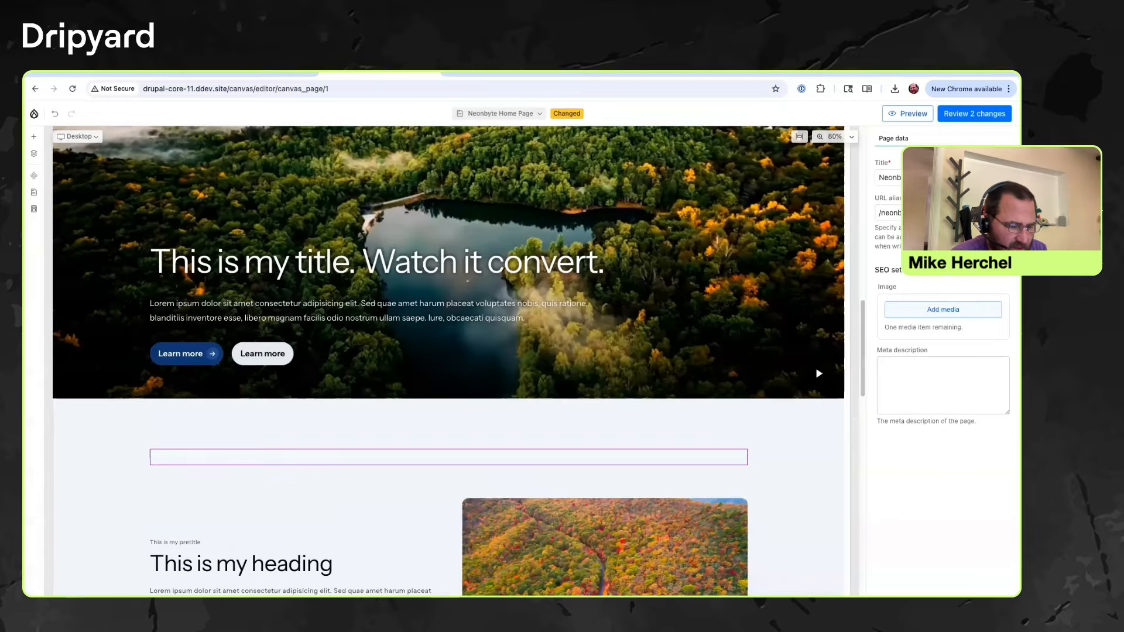
left_click(293, 404)
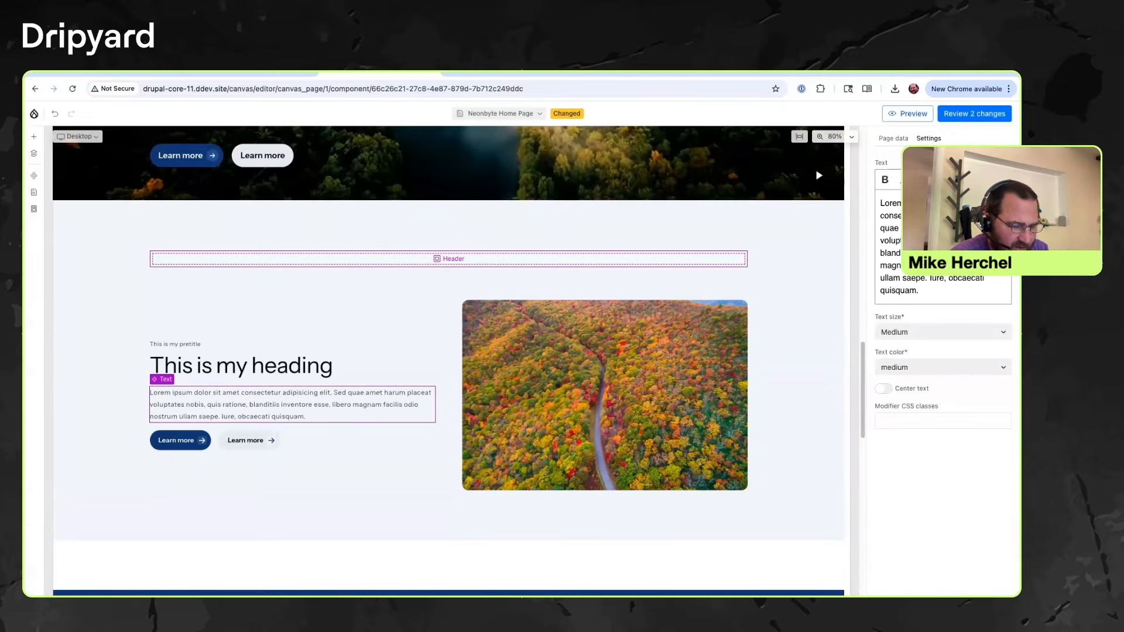
left_click(33, 137)
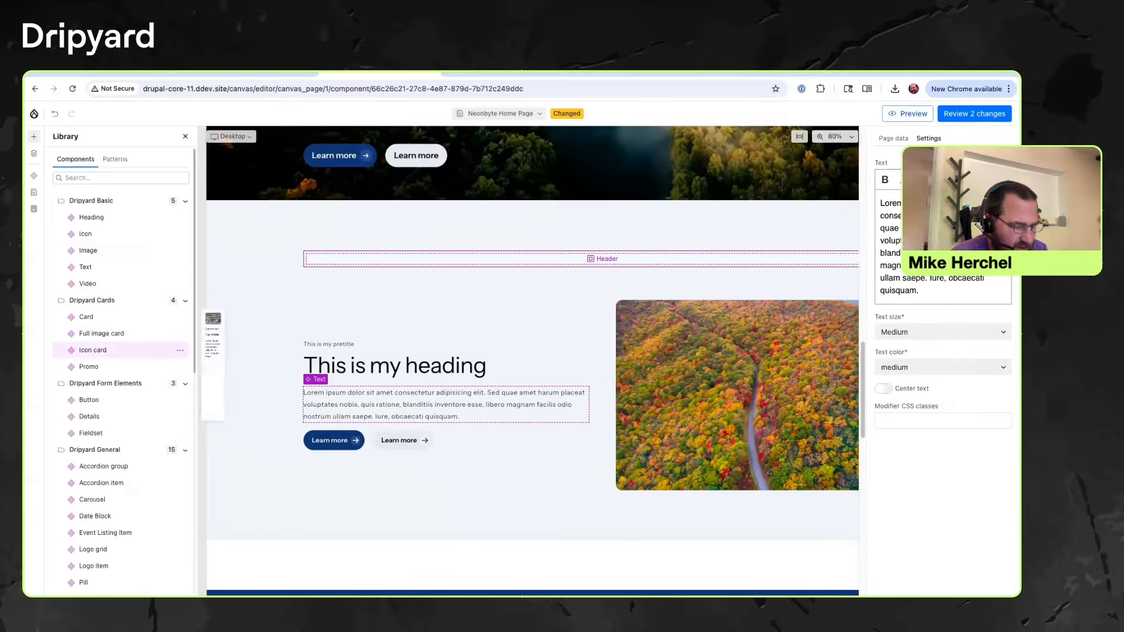
scroll(120, 350, "down", 5)
scroll(121, 350, "up", 5)
scroll(121, 350, "down", 8)
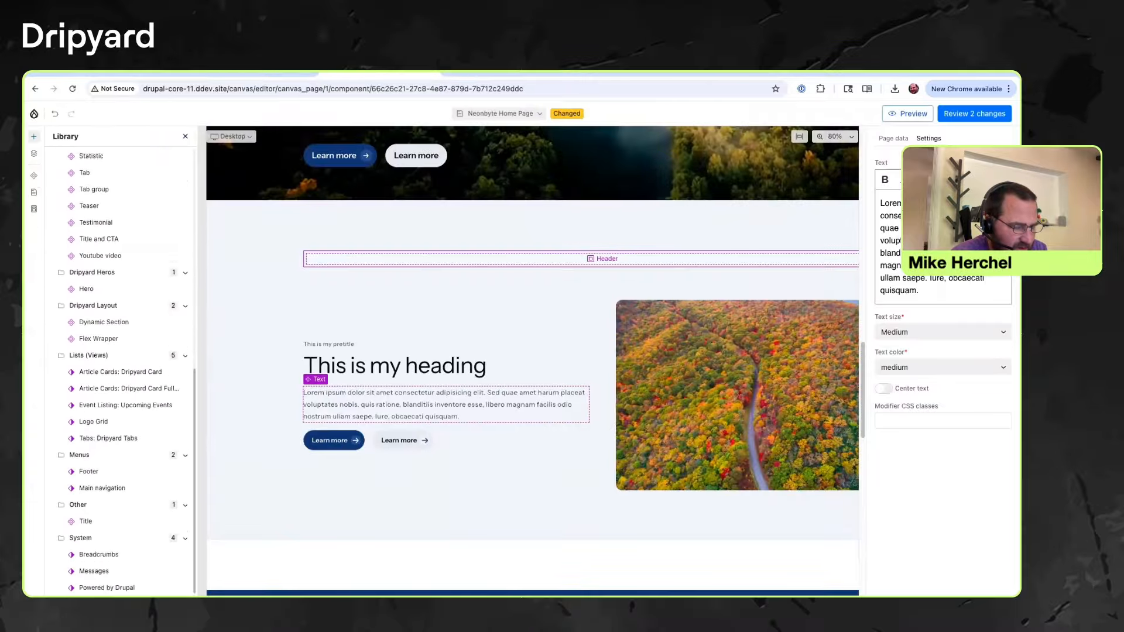
scroll(121, 350, "up", 6)
left_click(34, 153)
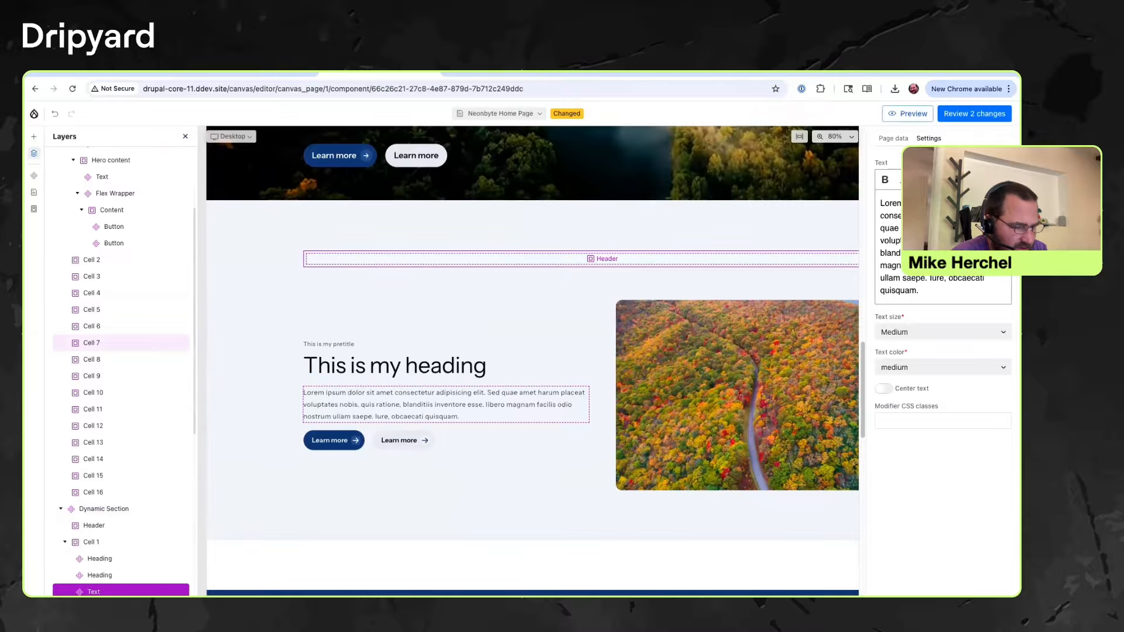
left_click(34, 137)
left_click(114, 158)
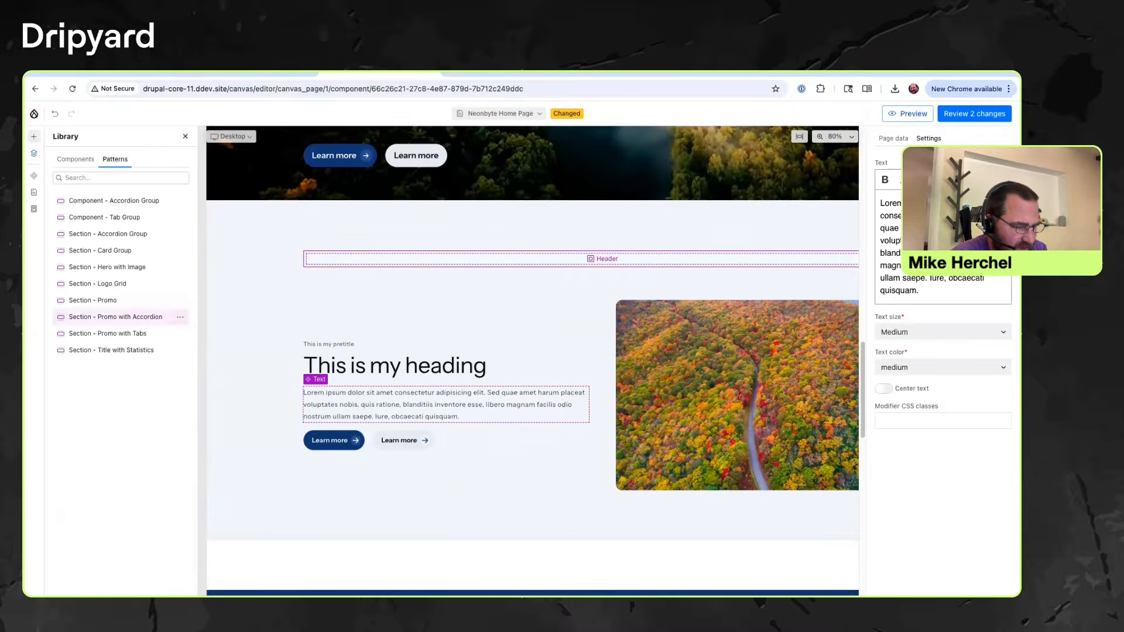
left_click_drag(107, 334, 556, 507)
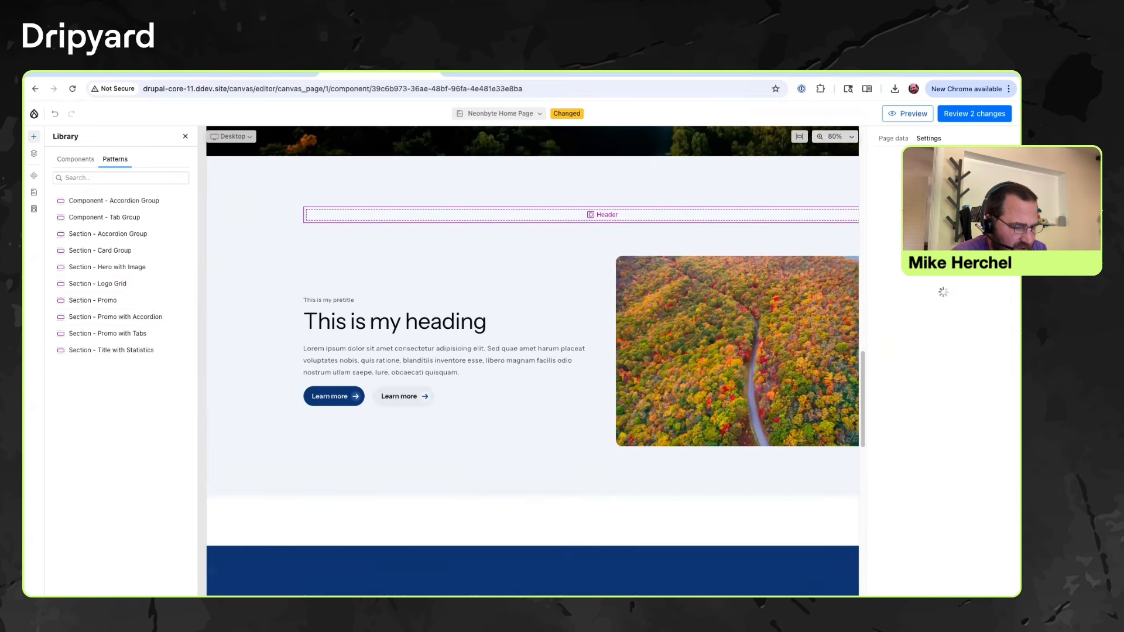
Set the theme of the tabbed promo section to dark.
scroll(557, 507, "down", 4)
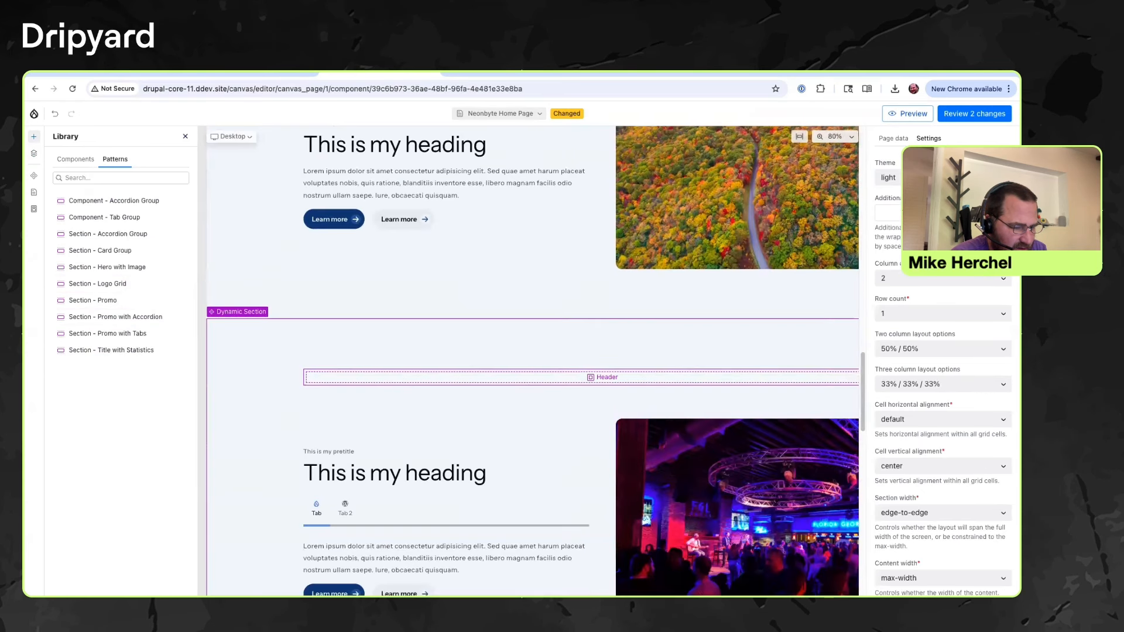
left_click(937, 178)
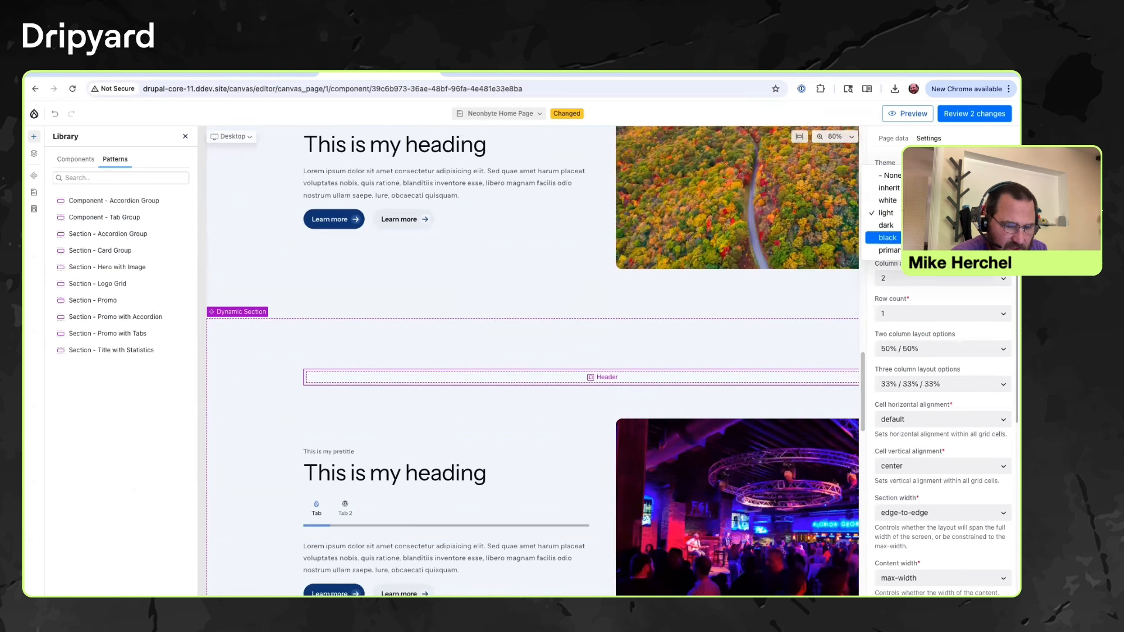
left_click(919, 225)
Preview the full page, check the dark promo section and its second tab, and return to the editor.
left_click(907, 113)
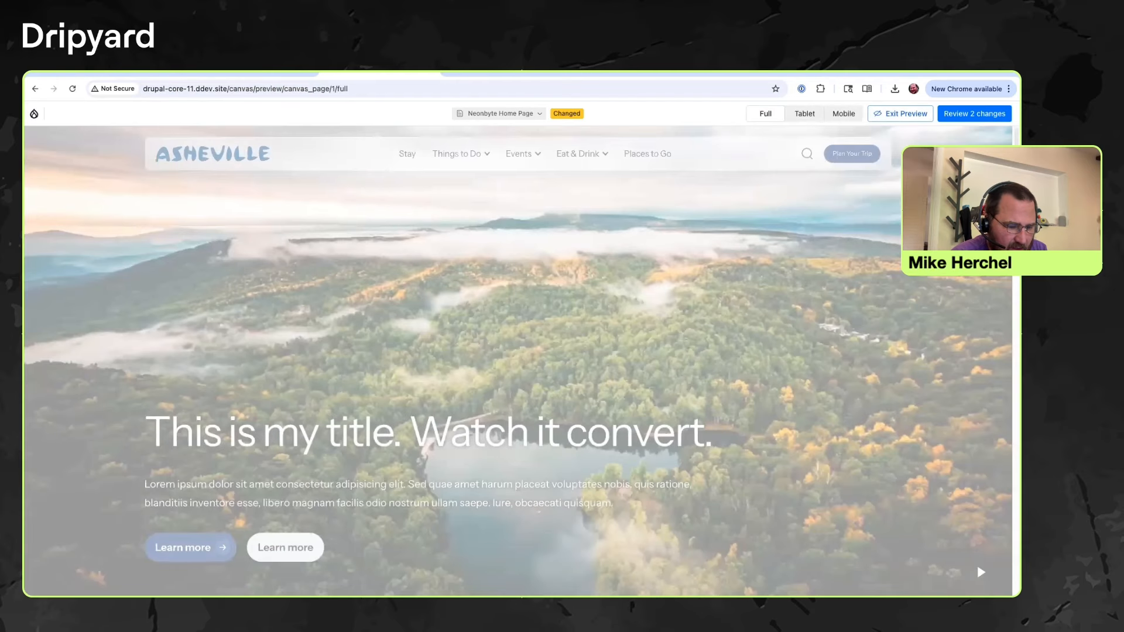
scroll(518, 360, "down", 10)
scroll(519, 360, "down", 3)
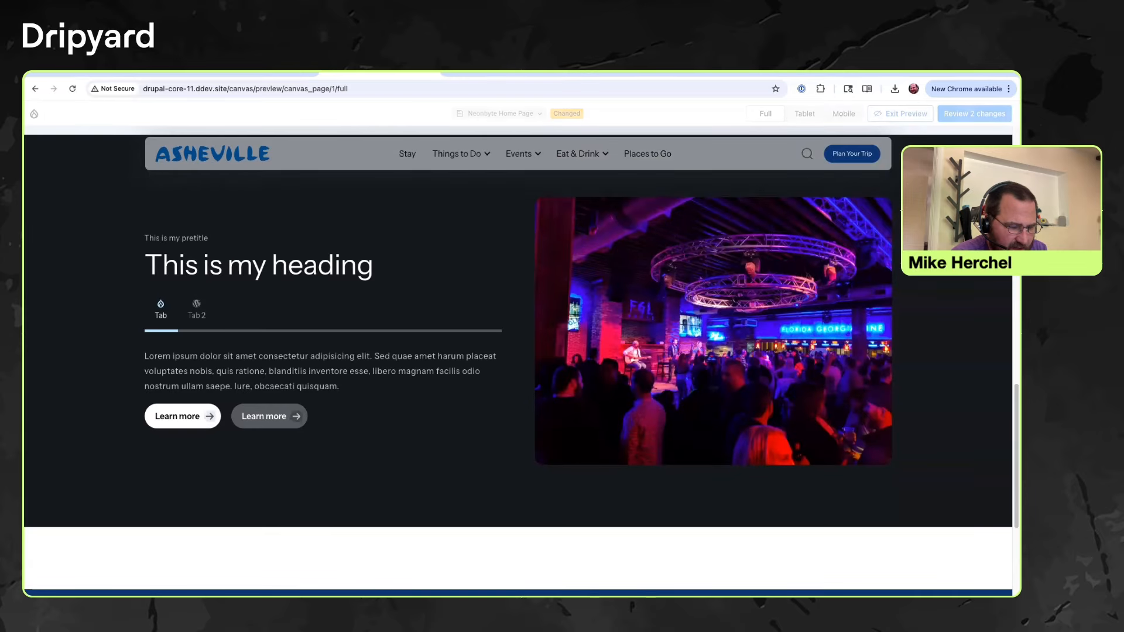
scroll(518, 361, "up", 3)
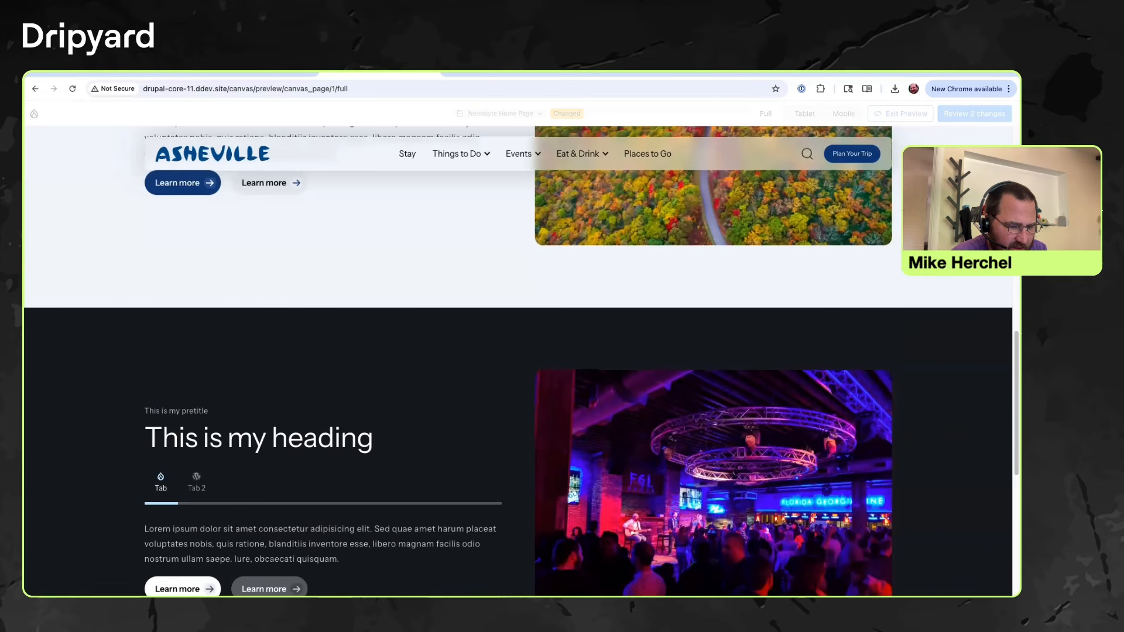
scroll(518, 361, "down", 3)
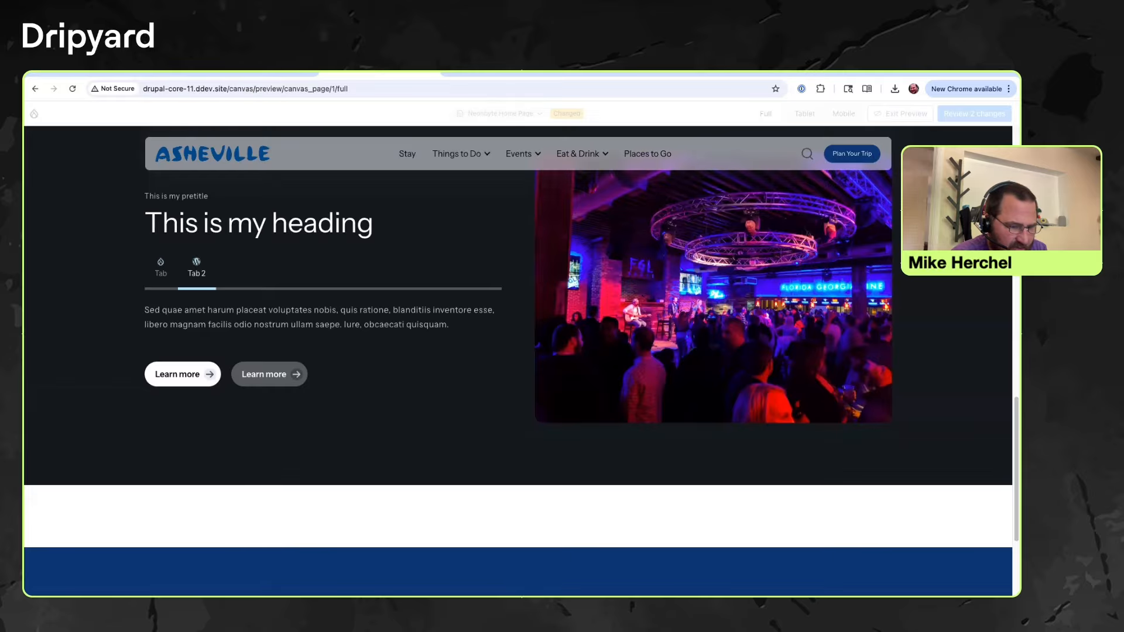
left_click(901, 113)
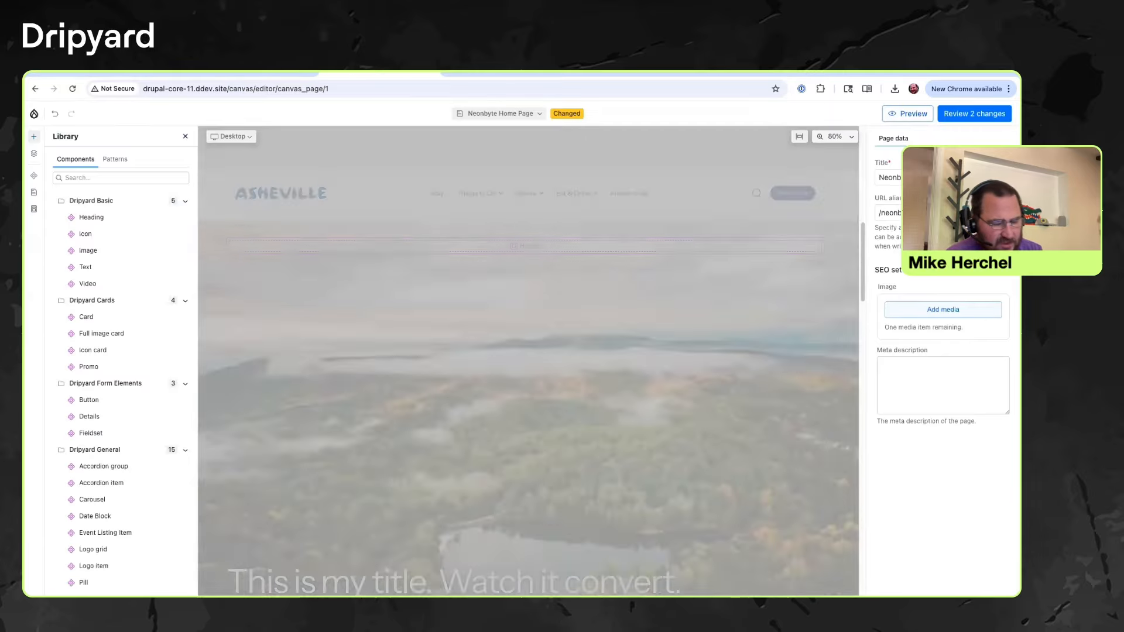
Inspect the settings of Tab 2 and its surrounding dark section, and review the library of available components.
scroll(528, 361, "down", 20)
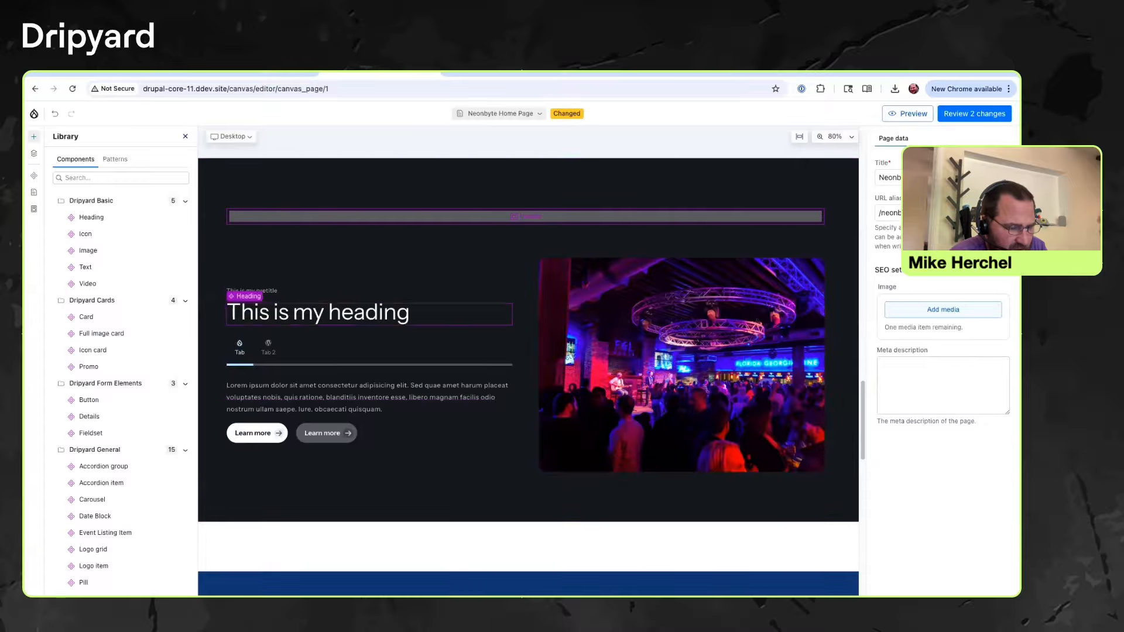
left_click(270, 349)
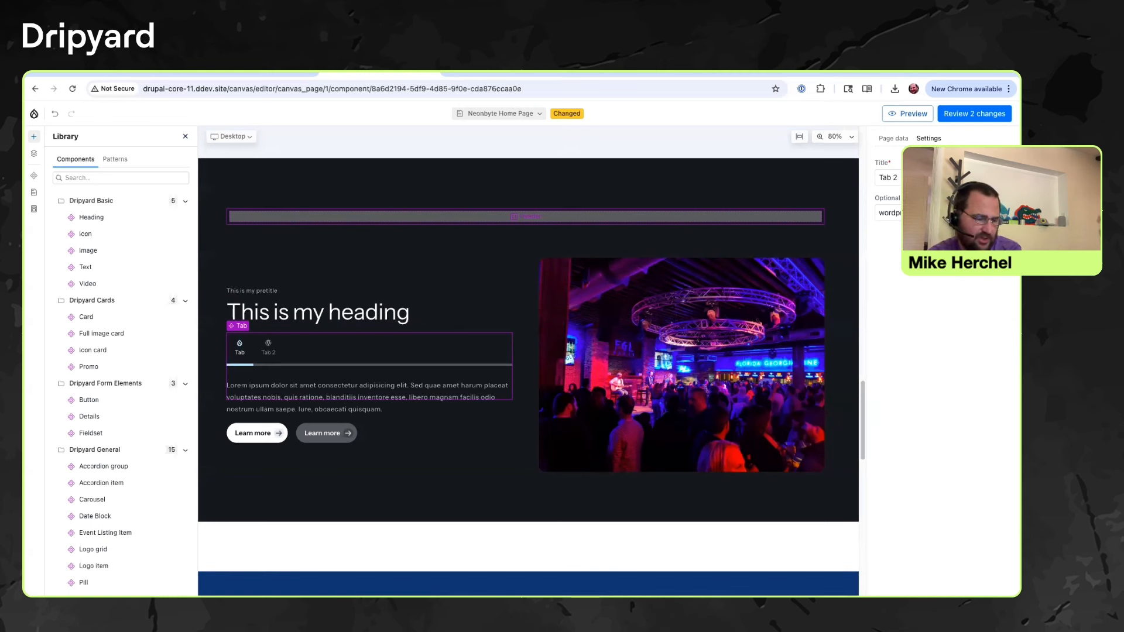
left_click(445, 488)
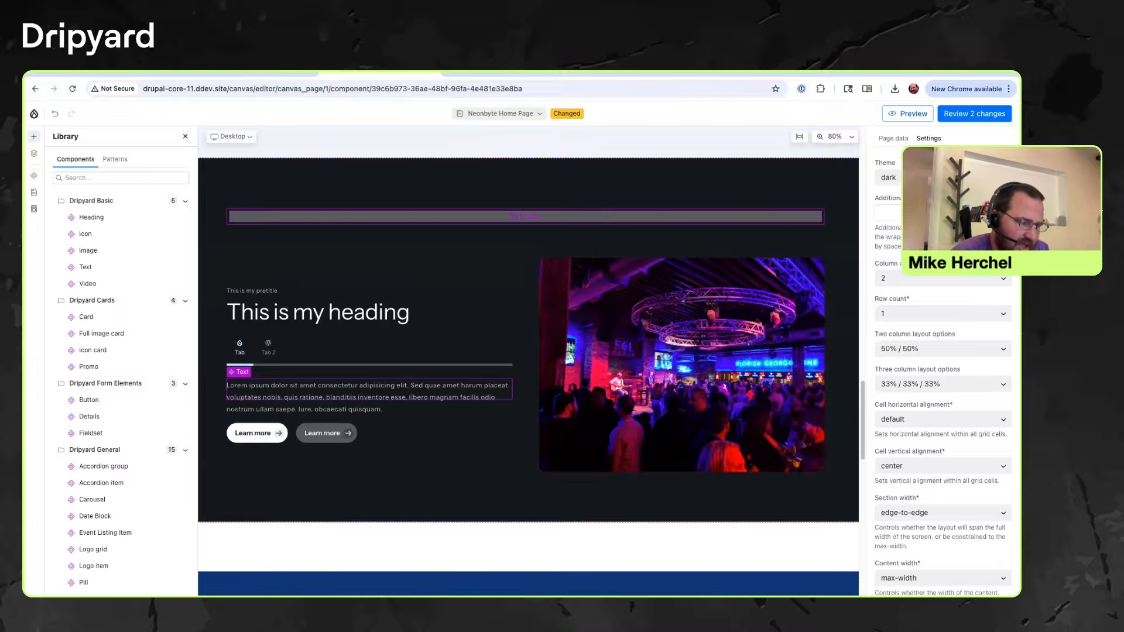
left_click(115, 158)
left_click(75, 159)
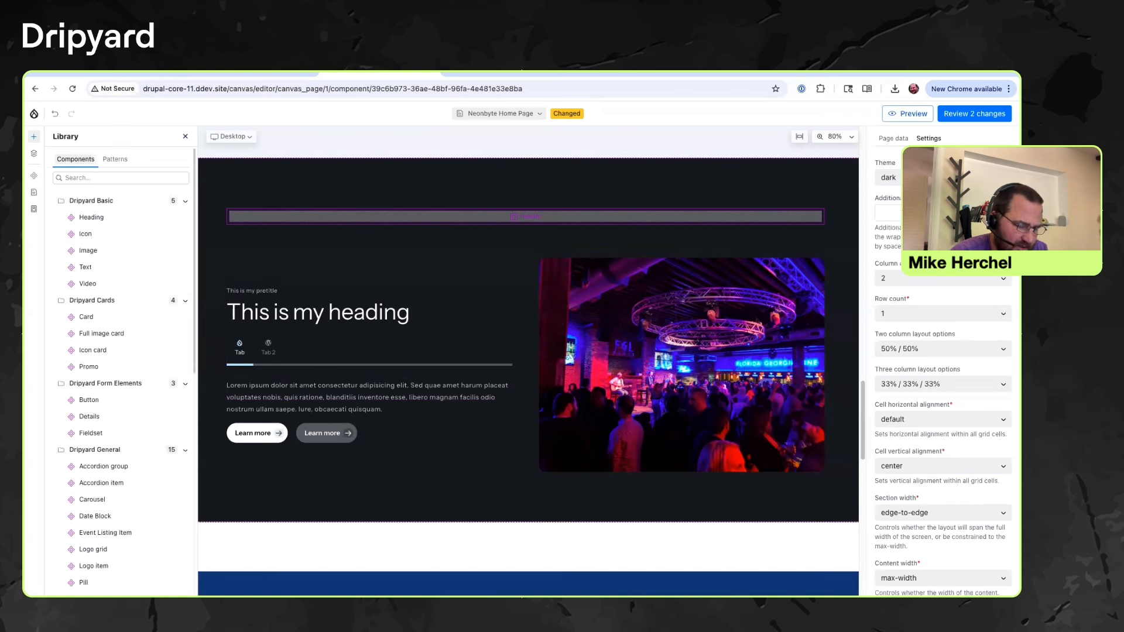
mouse_move(88, 250)
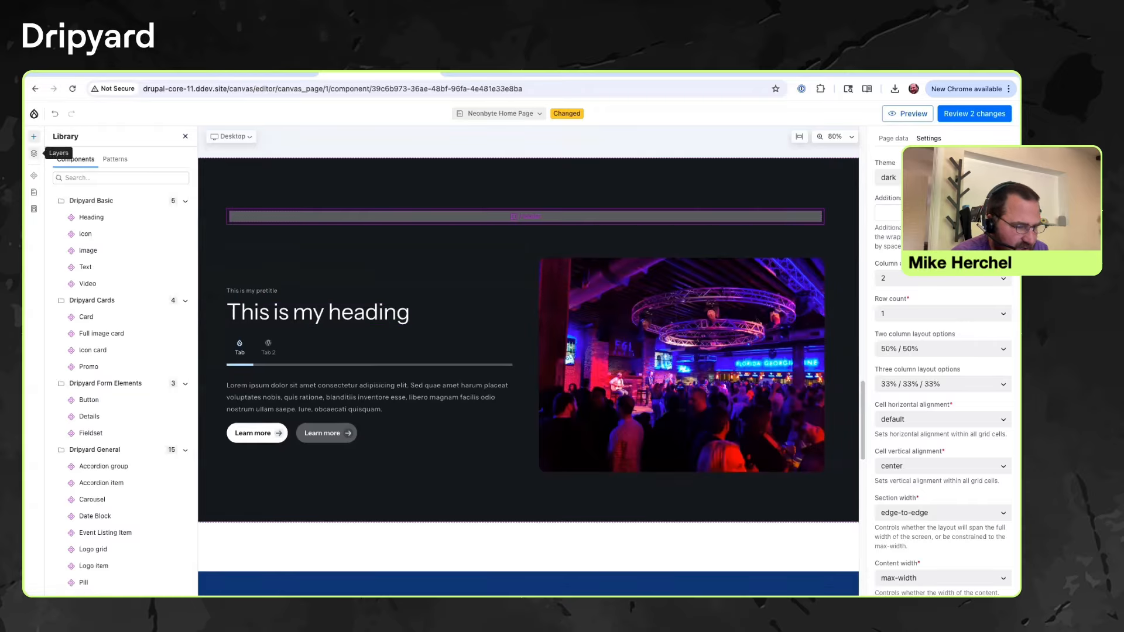
Select the tab group in the dark section's layer tree and collapse its contents.
left_click(34, 154)
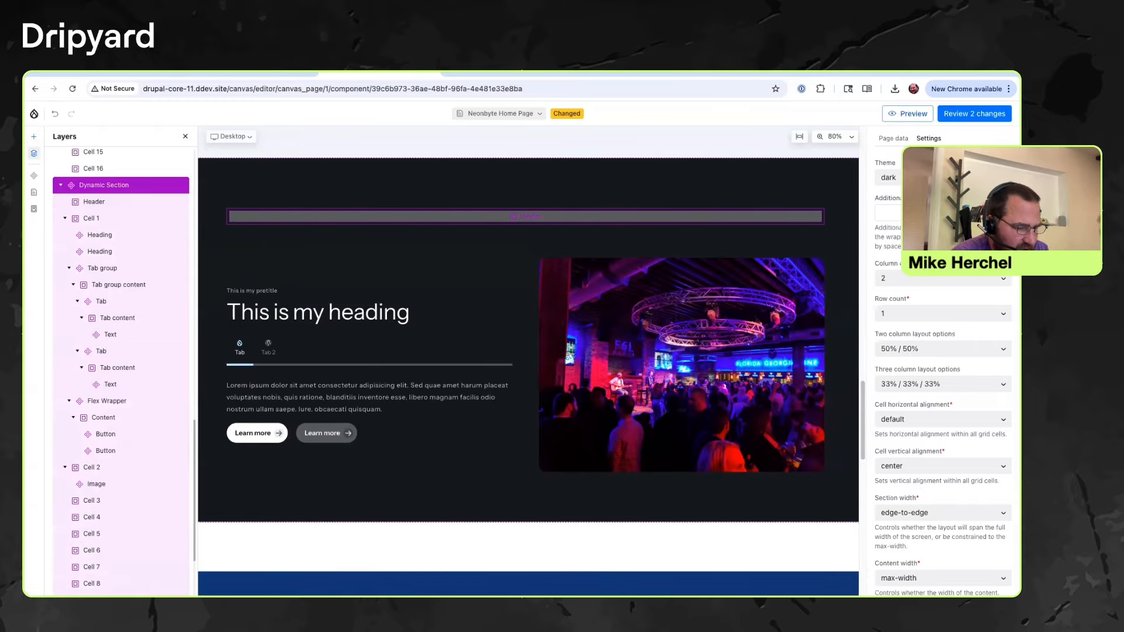
scroll(120, 316, "down", 1)
scroll(120, 316, "up", 2)
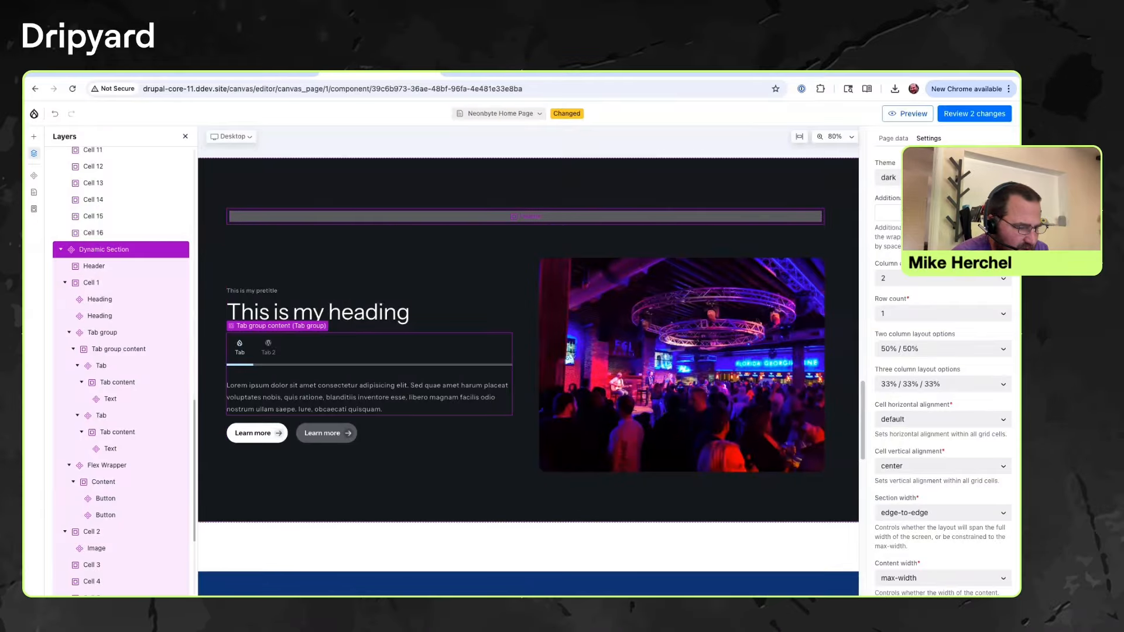
left_click(102, 333)
left_click(69, 332)
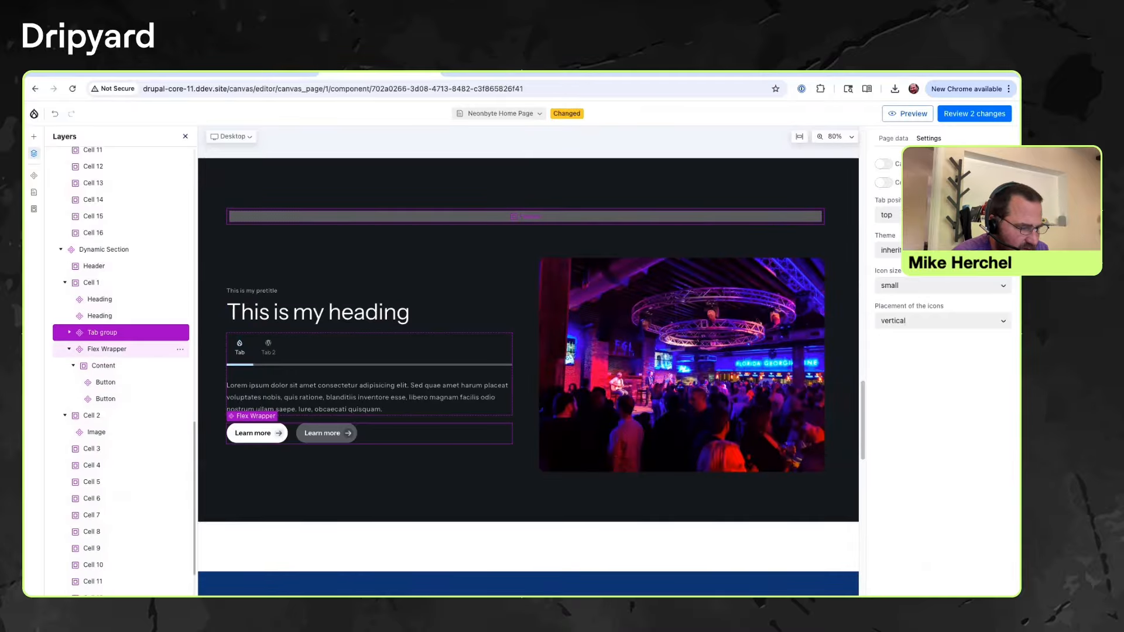
Move the image into Cell 1 of the dark dynamic section and both headings into Cell 2, pretitle first.
left_click(69, 349)
left_click_drag(96, 382, 109, 316)
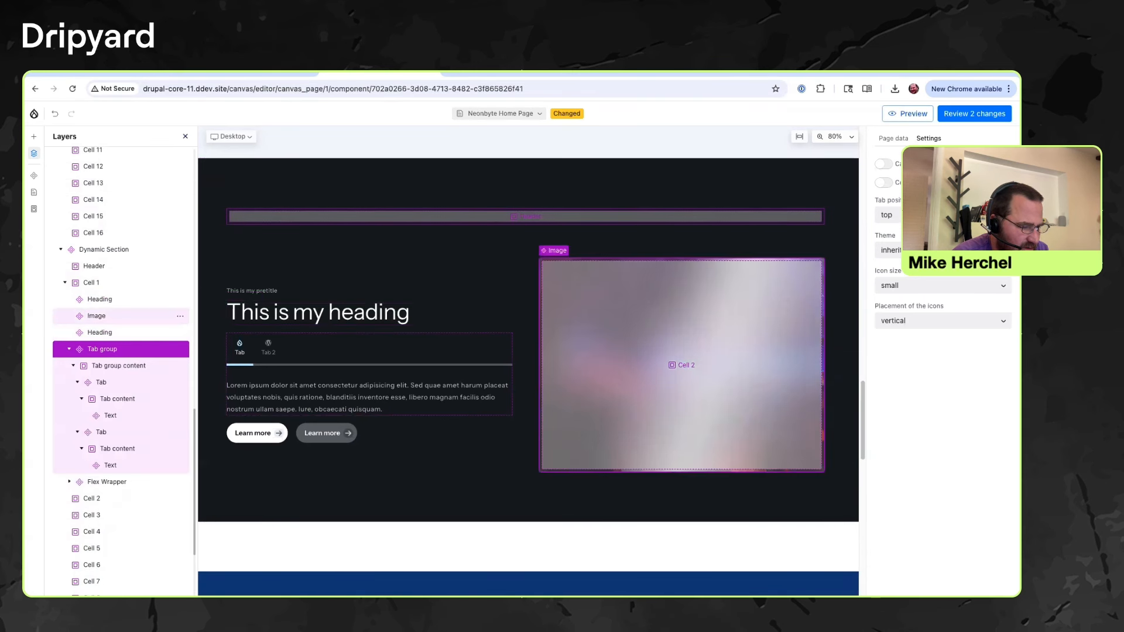
left_click(106, 300)
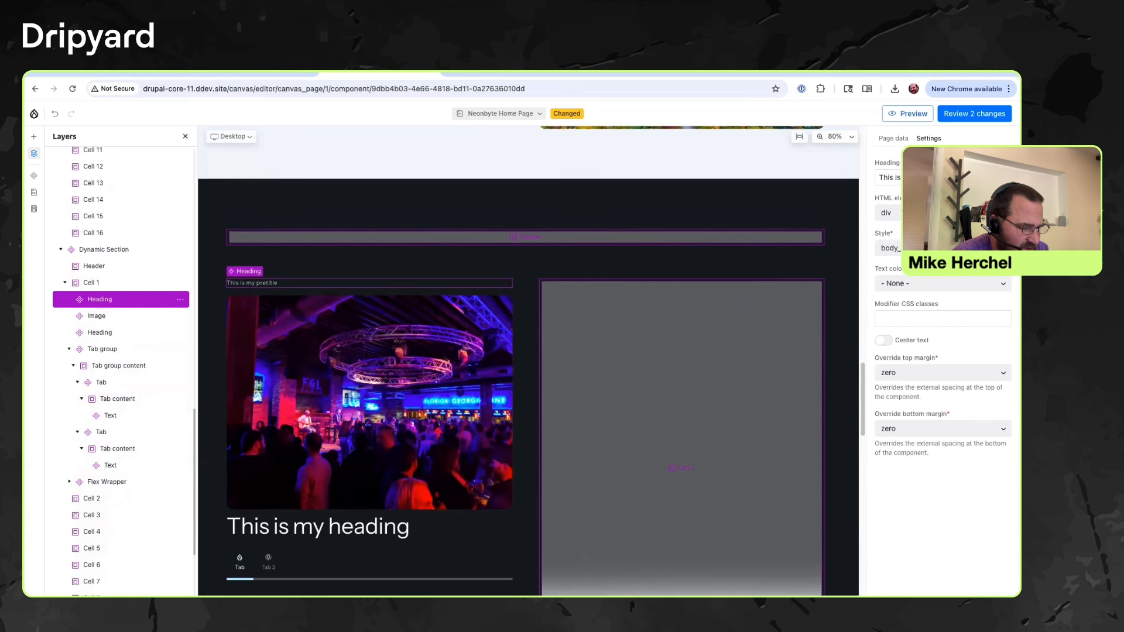
left_click_drag(100, 299, 141, 455)
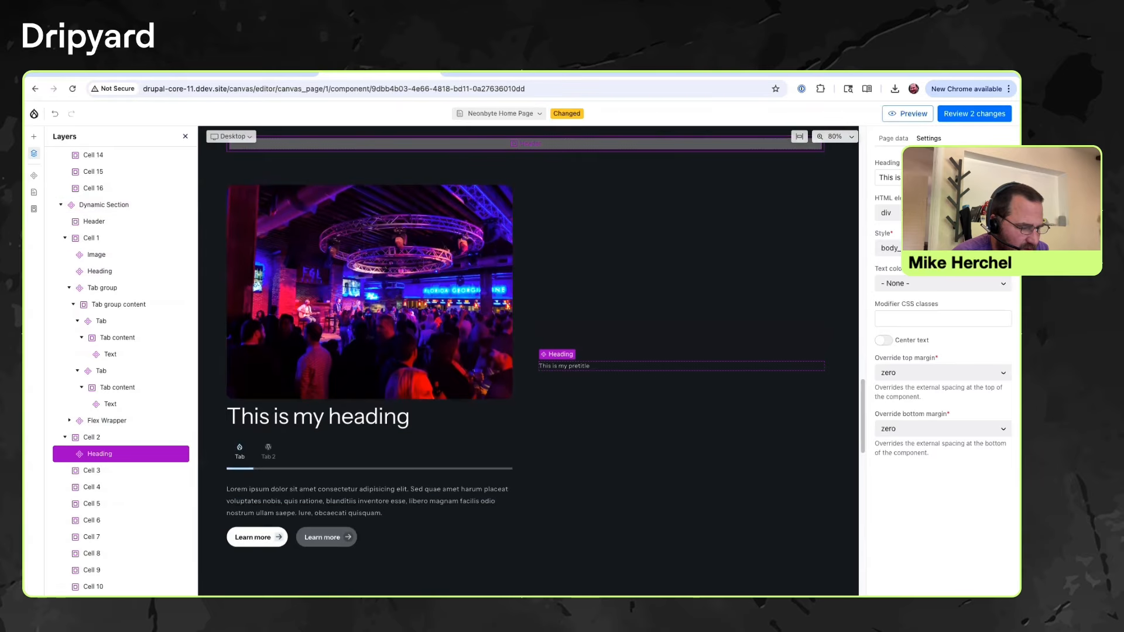
left_click_drag(626, 372, 635, 383)
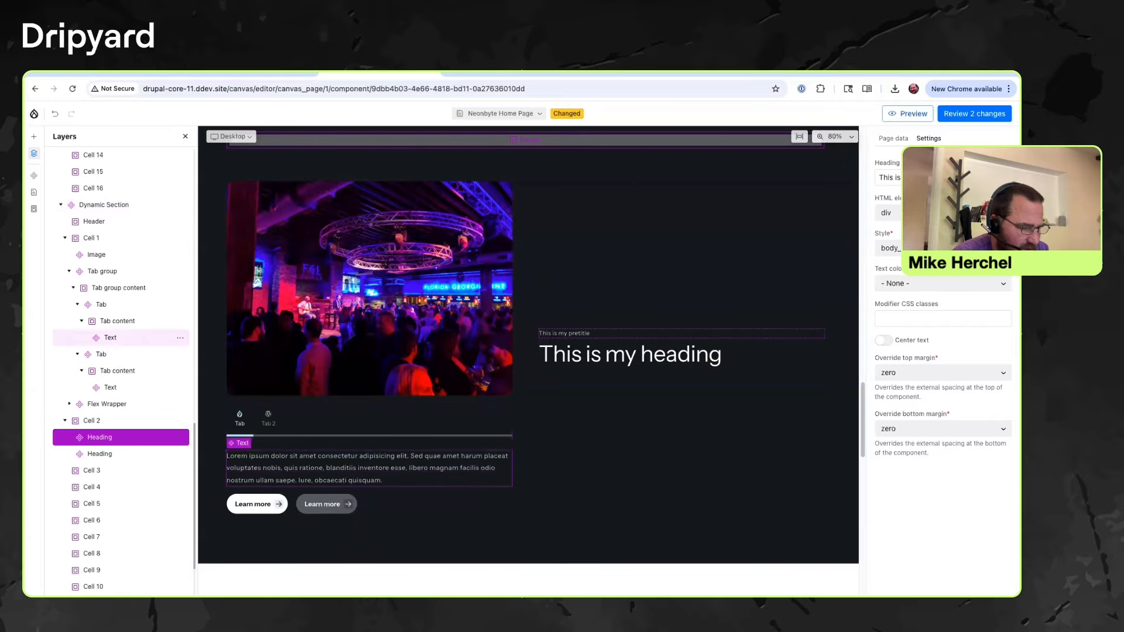
Move the tab group and the flex wrapper with the buttons into Cell 2, ordered below the headings with the tab group first.
left_click_drag(134, 271, 136, 273)
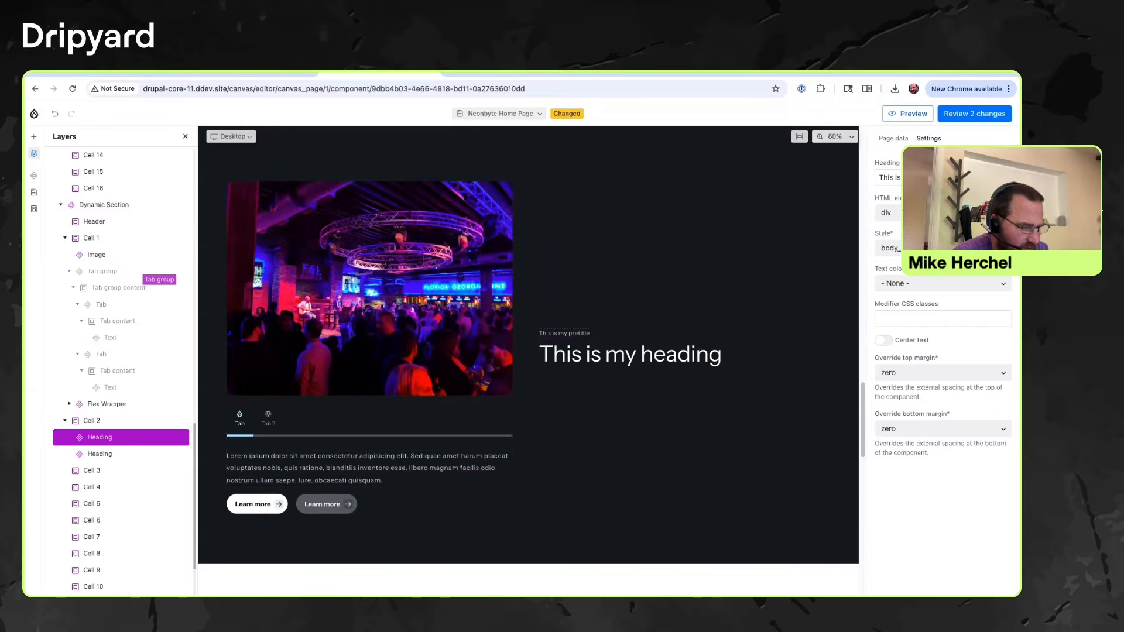
left_click_drag(100, 344, 117, 322)
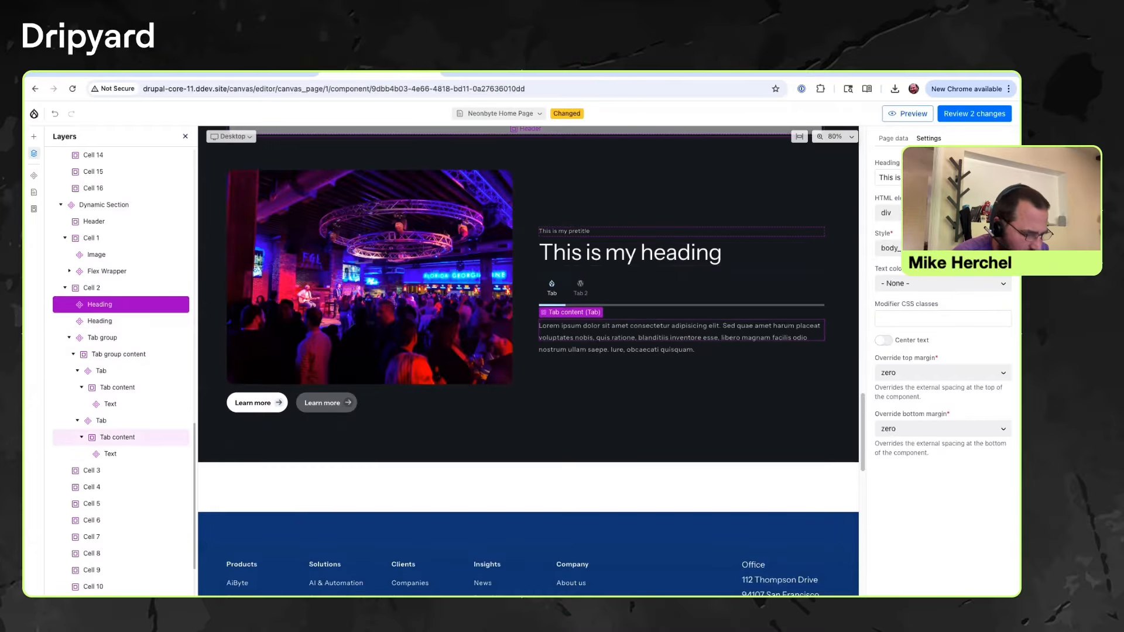
scroll(117, 445, "down", 3)
scroll(117, 438, "up", 2)
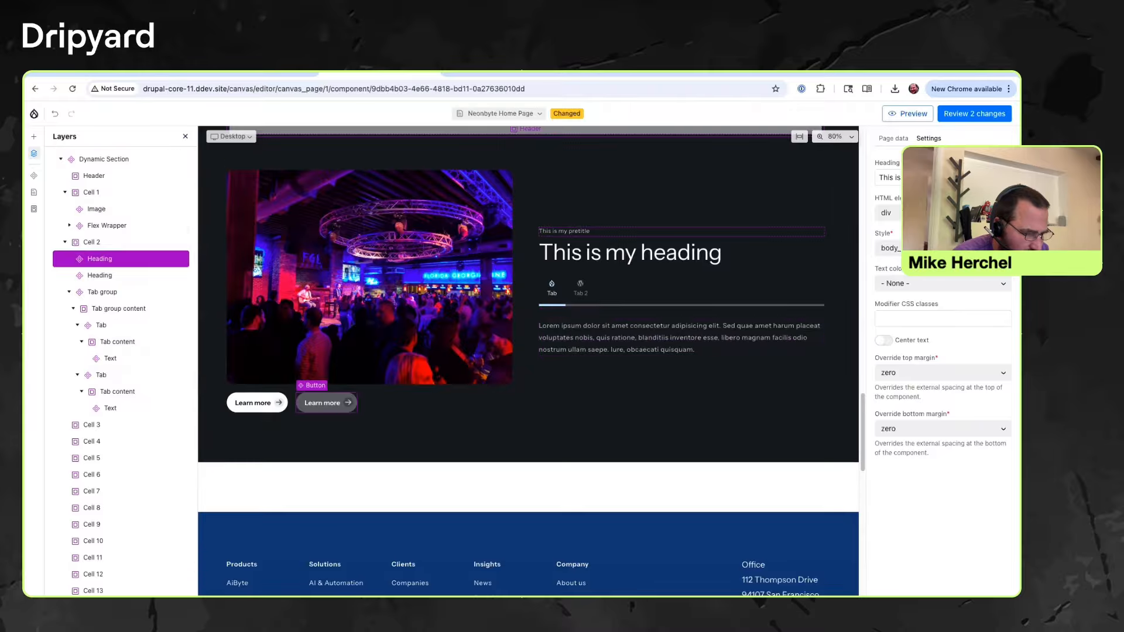
left_click_drag(665, 361, 669, 354)
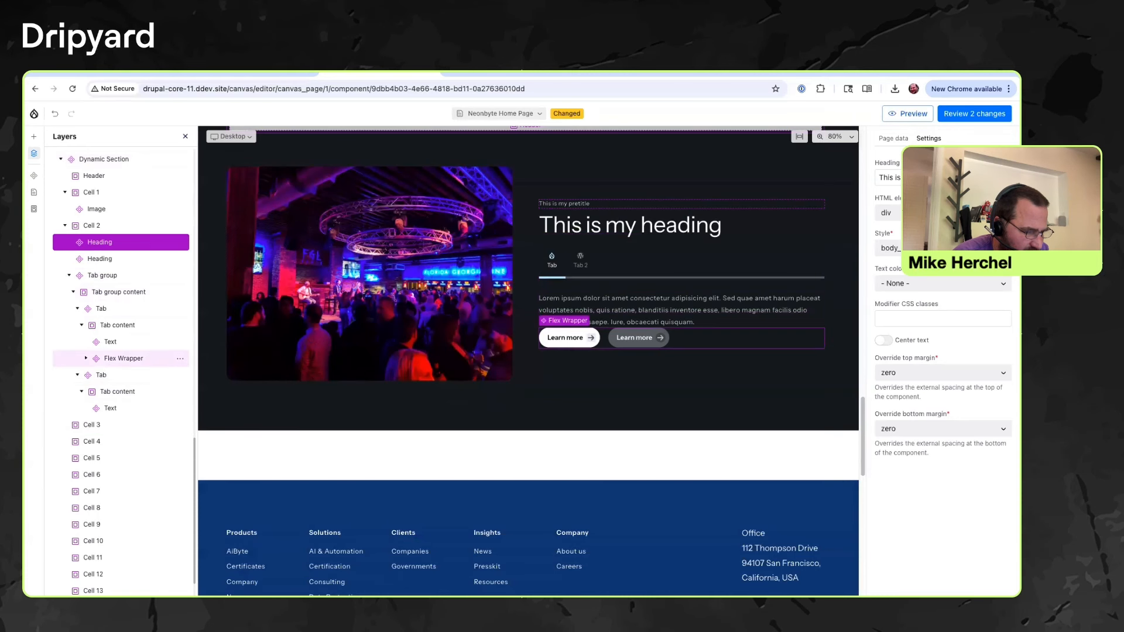
left_click_drag(123, 358, 136, 274)
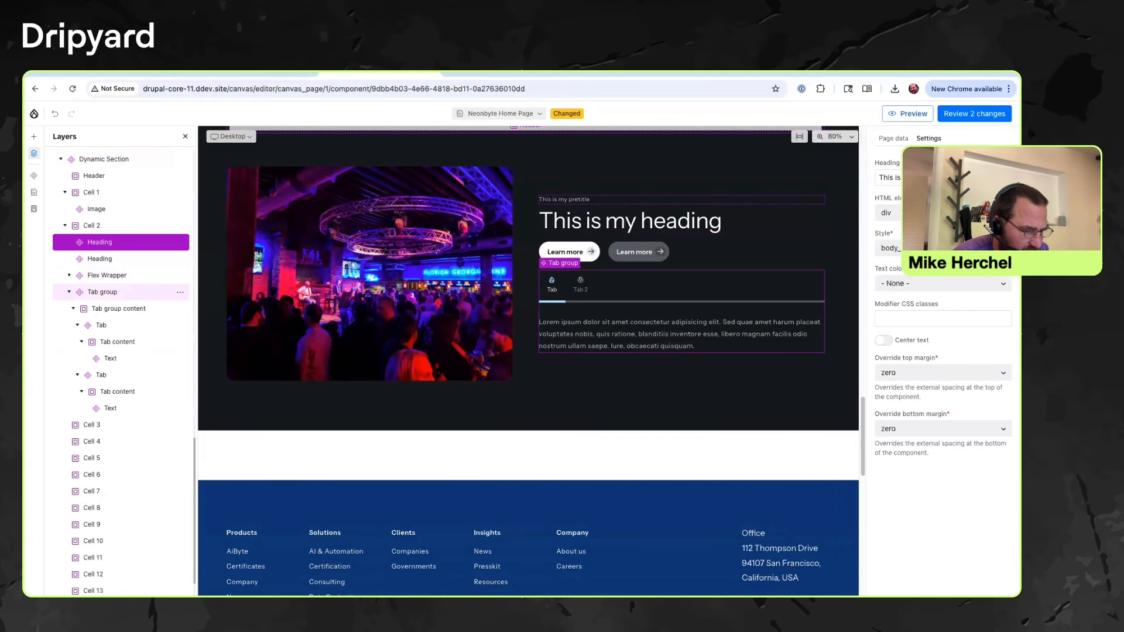
left_click(111, 292)
left_click_drag(111, 293, 121, 274)
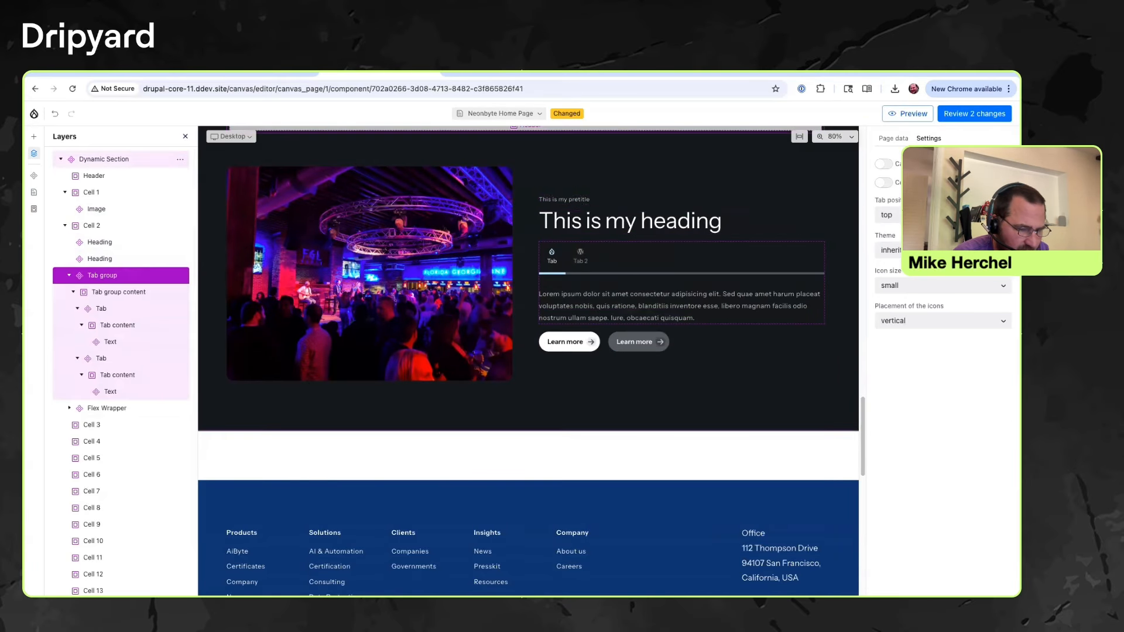
Preview the full page, switch between the two tabs in the dark promo section, and return to the editor.
left_click(375, 407)
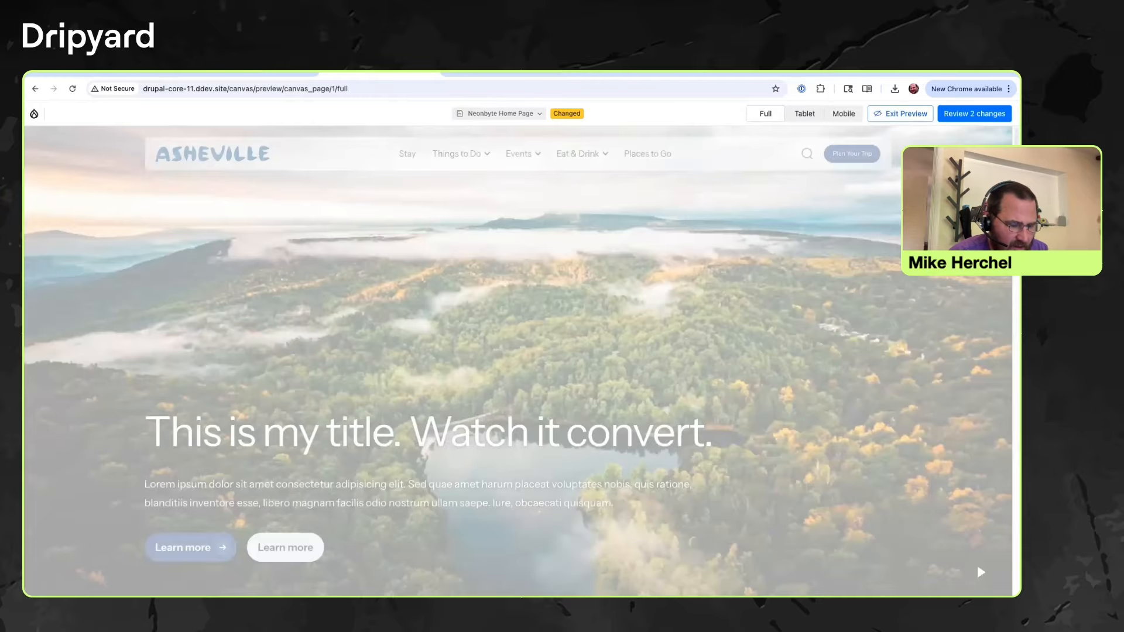
scroll(538, 351, "down", 10)
scroll(539, 351, "up", 3)
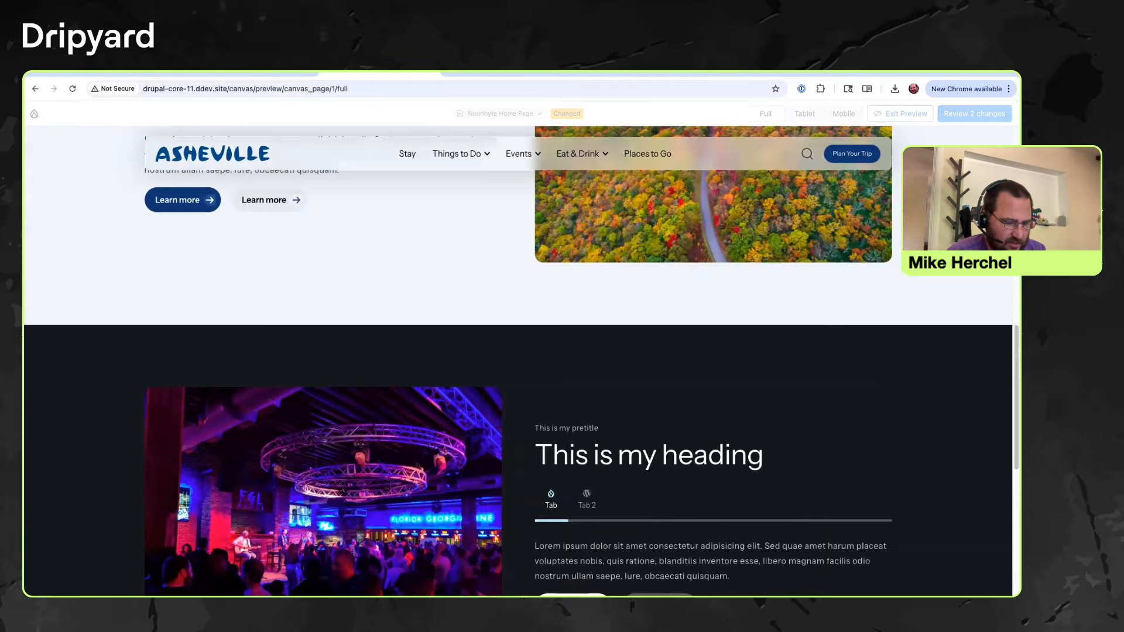
left_click(587, 501)
left_click(551, 500)
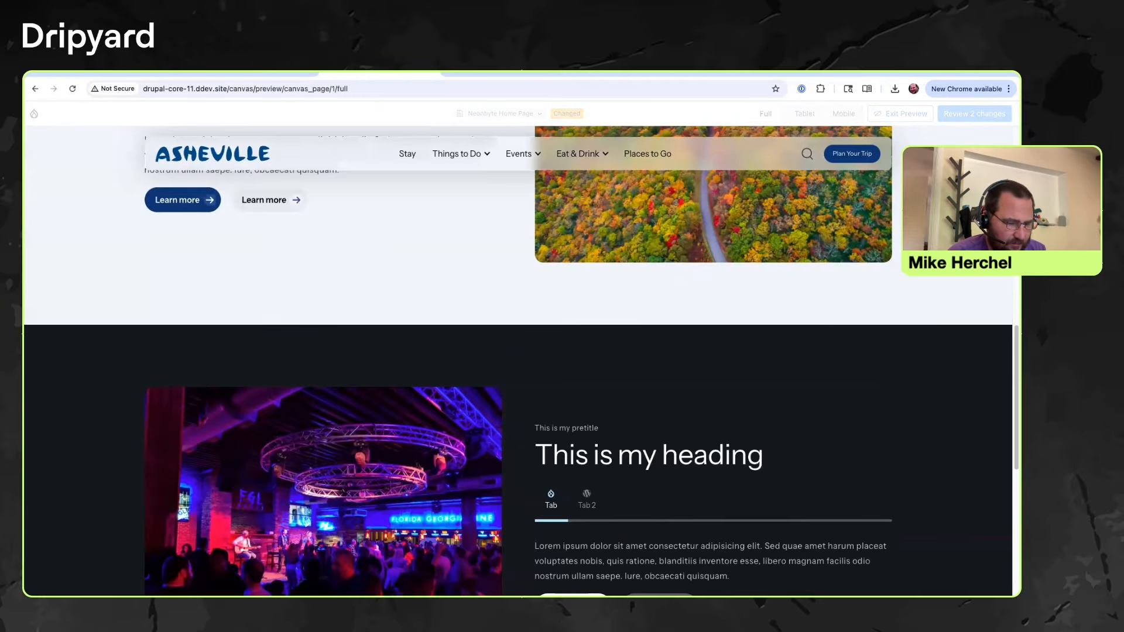
left_click(901, 114)
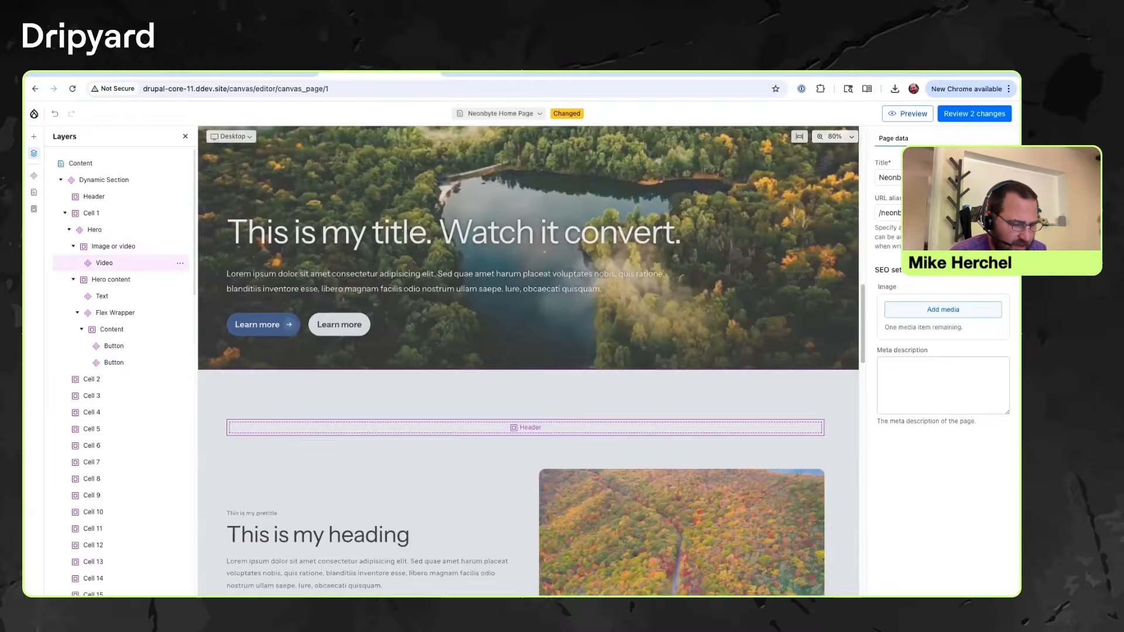
Insert the "Section - Accordion Group" pattern between the dark promo section and the footer.
scroll(528, 361, "down", 10)
scroll(528, 362, "down", 1)
left_click(34, 153)
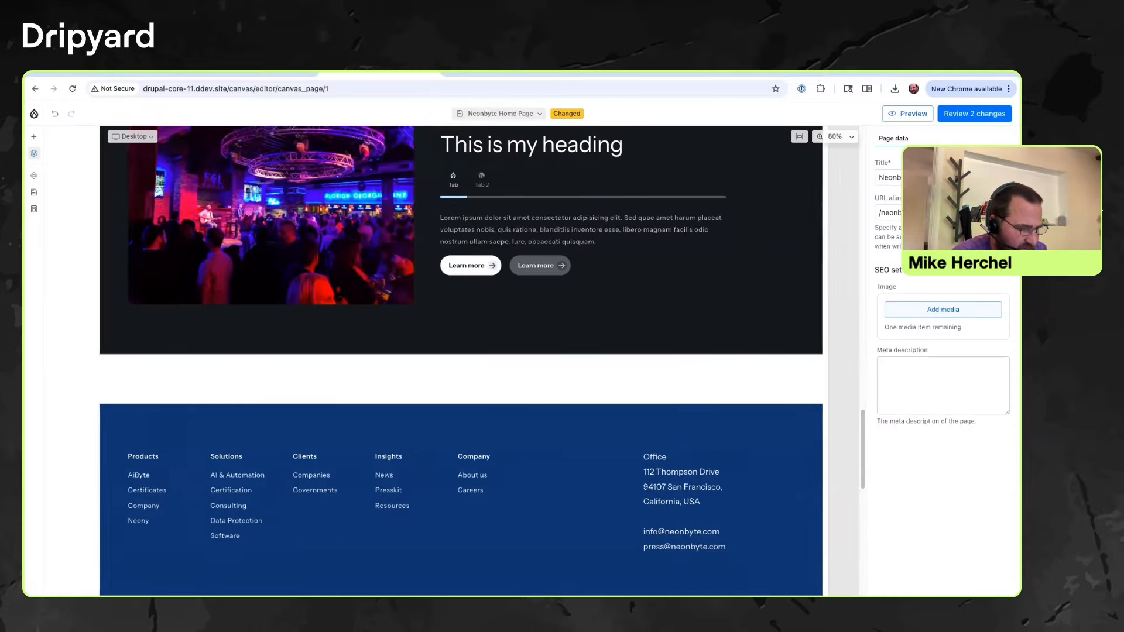
left_click(34, 153)
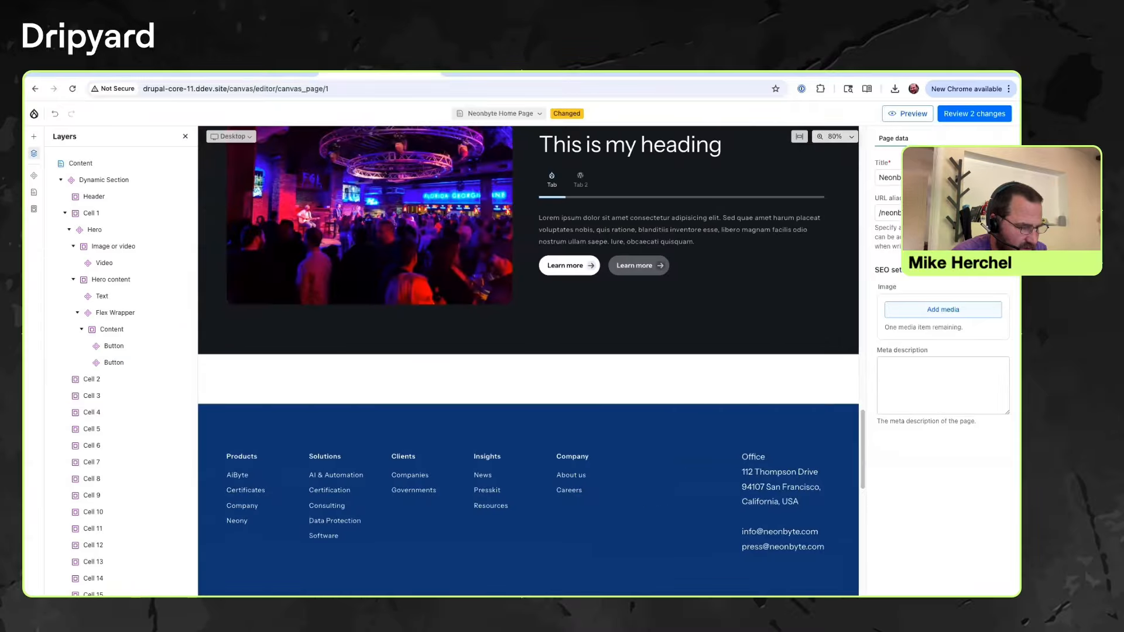
left_click(34, 137)
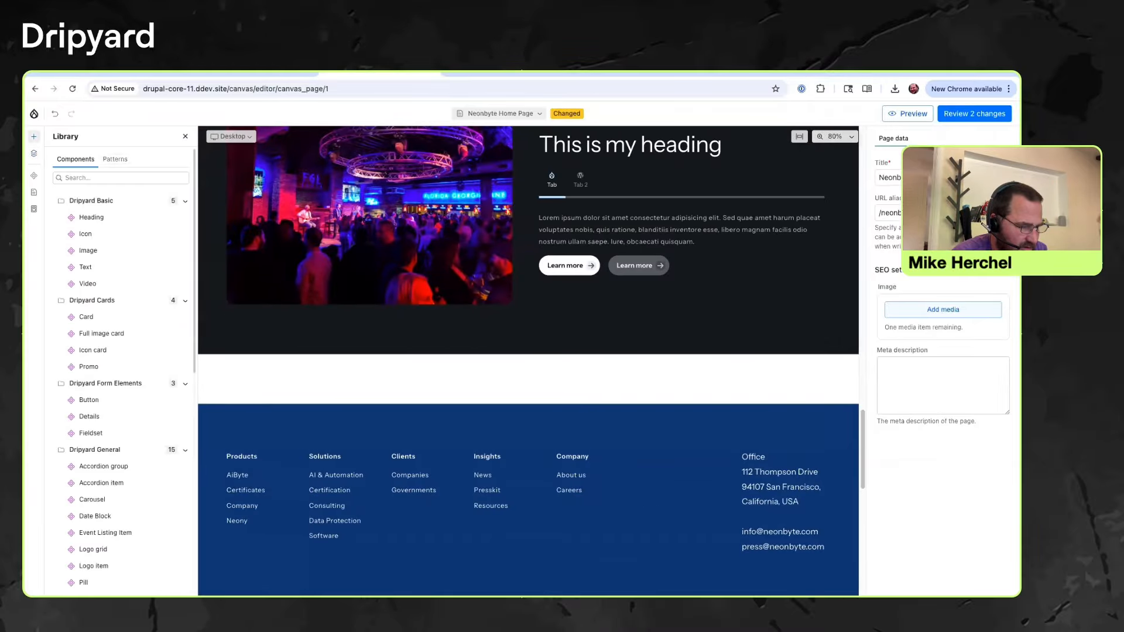
left_click(115, 158)
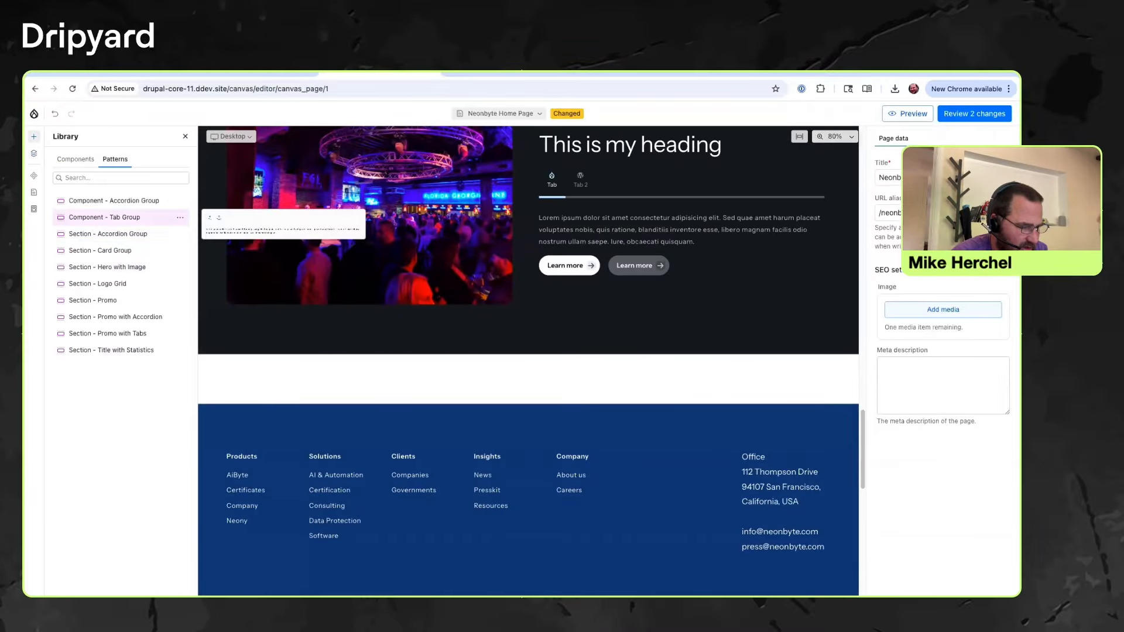
left_click_drag(107, 234, 465, 368)
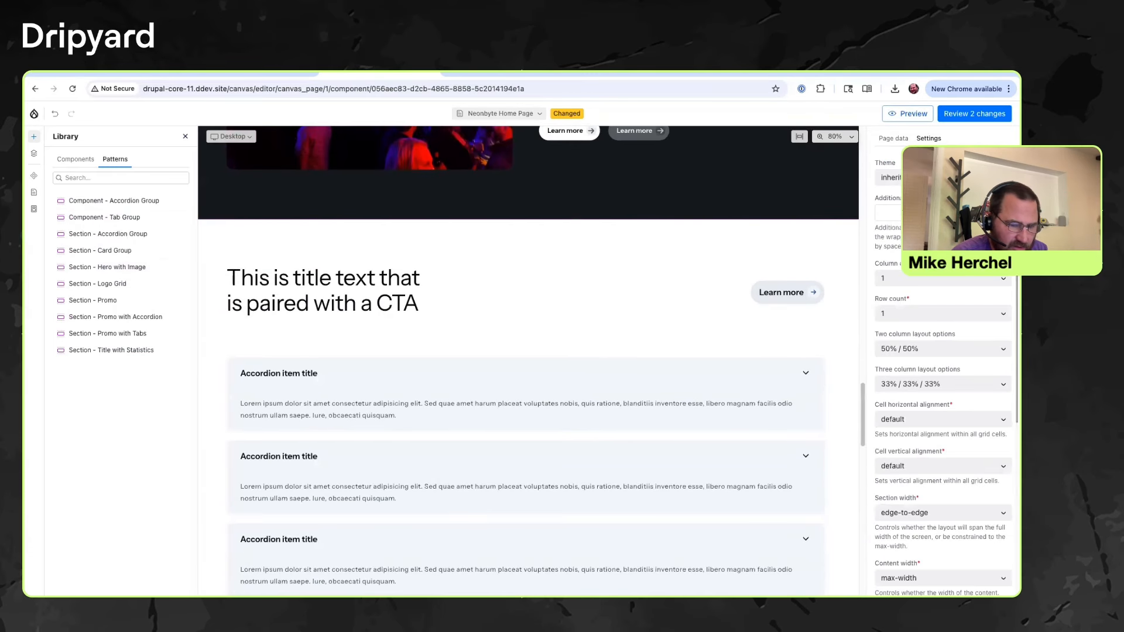
Preview the new accordion section, expand and collapse its first item, and return to the editor.
left_click(908, 114)
scroll(518, 360, "down", 18)
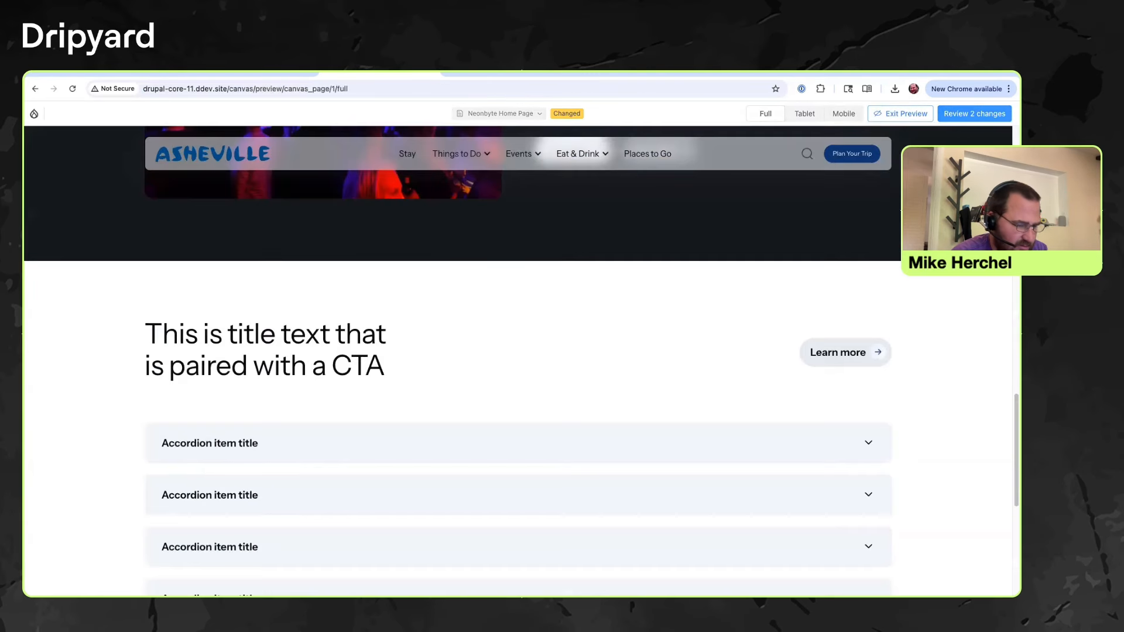
left_click(518, 443)
left_click(518, 443)
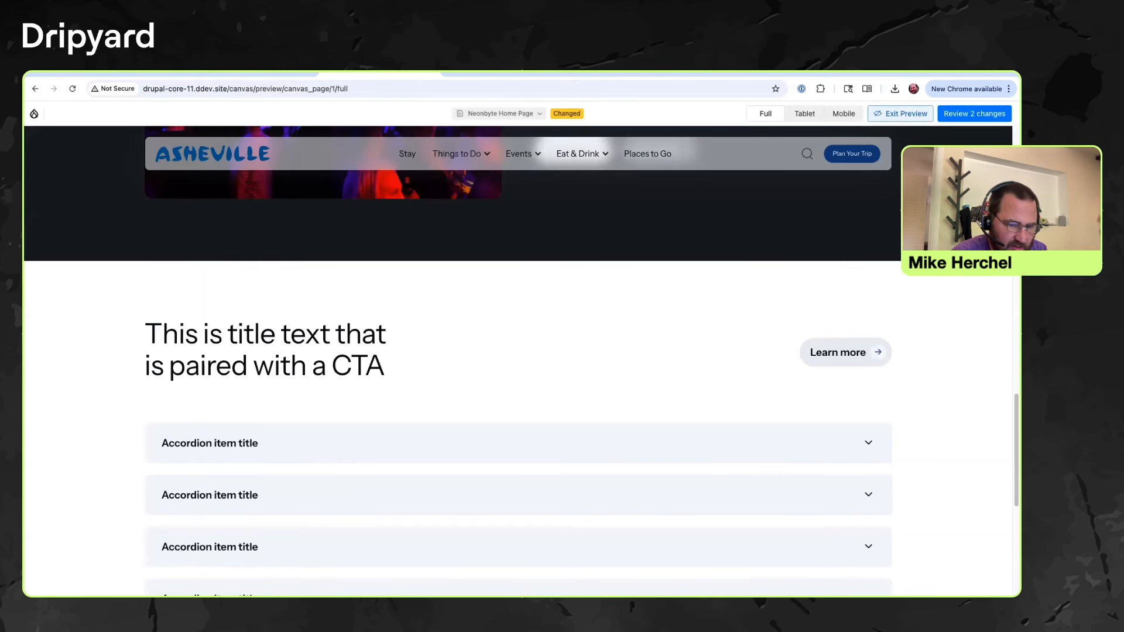
left_click(901, 114)
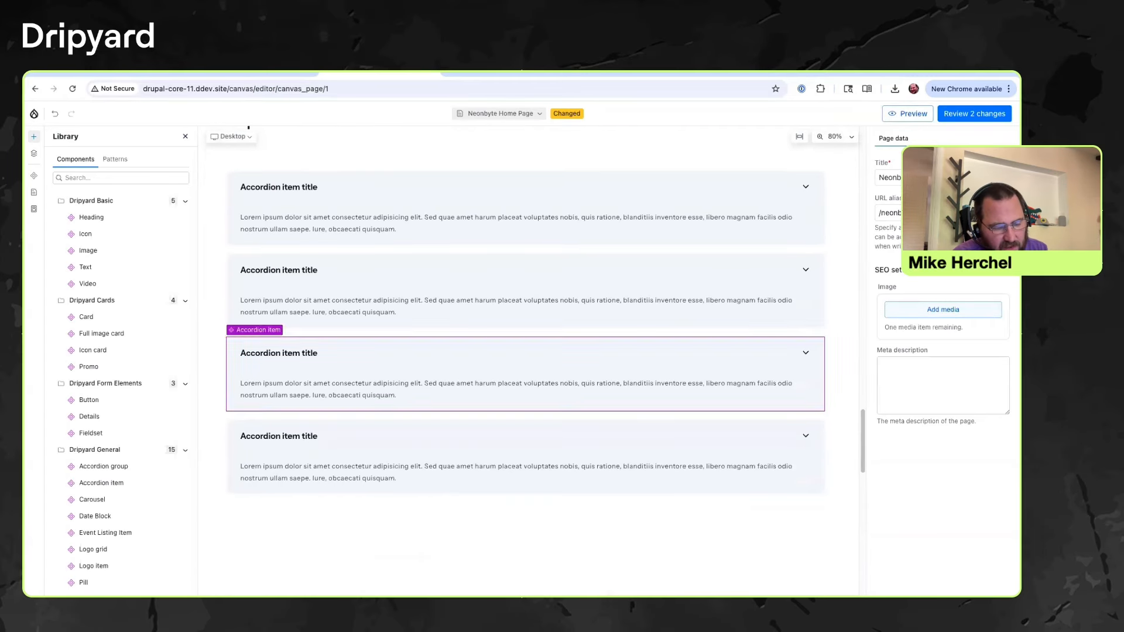
Delete the text in the first accordion item and insert a Card component in its place.
scroll(525, 375, "up", 1)
left_click(469, 250)
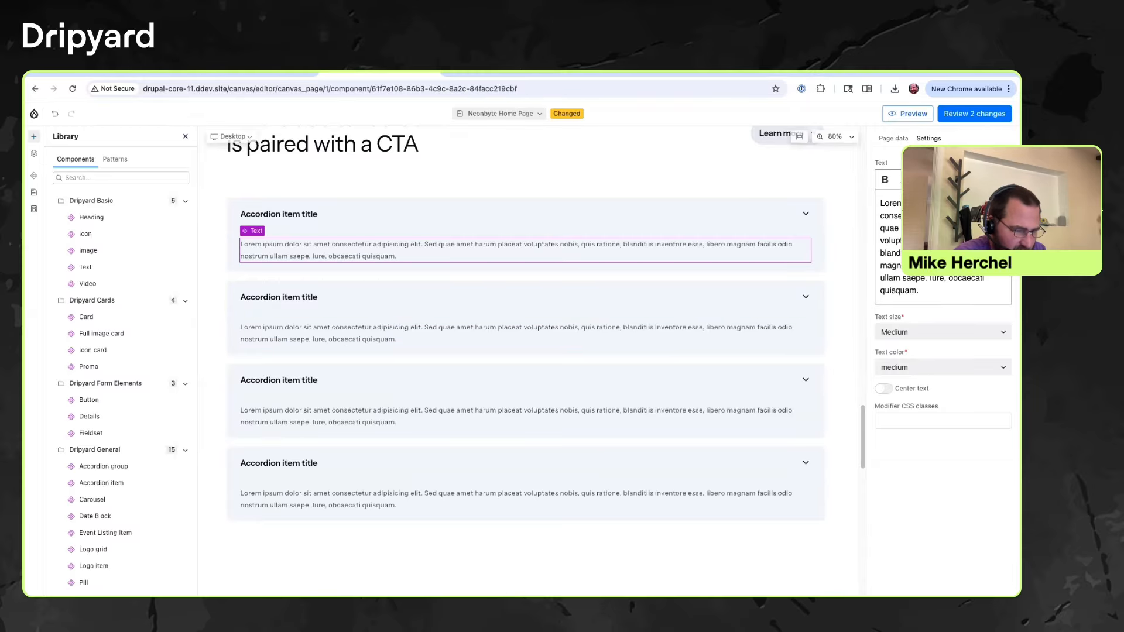
key("Delete")
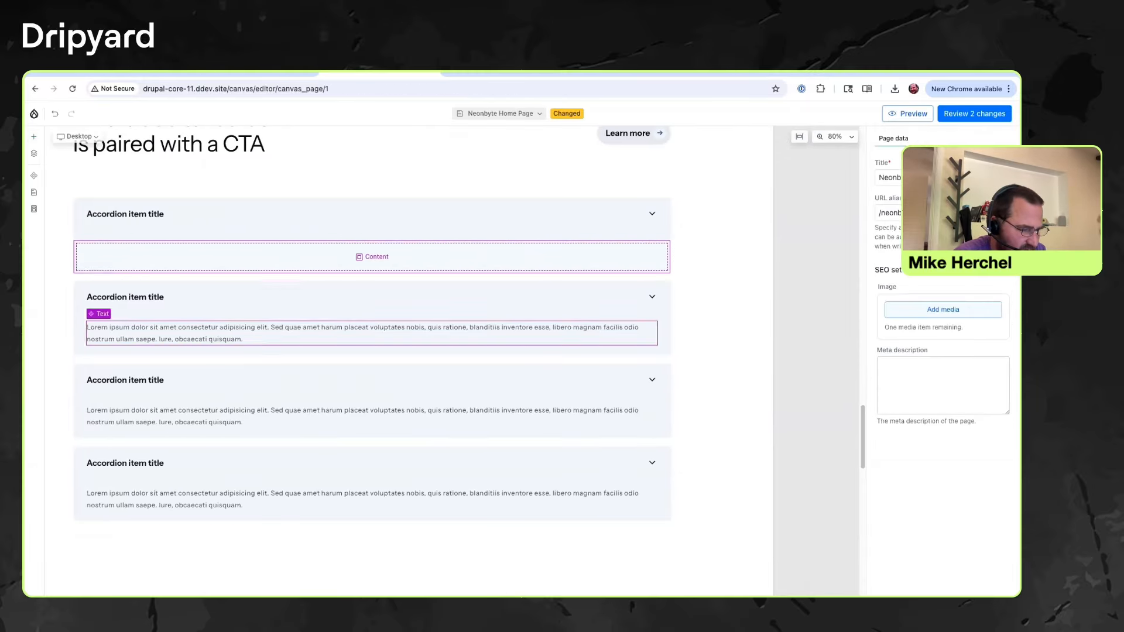
left_click(33, 136)
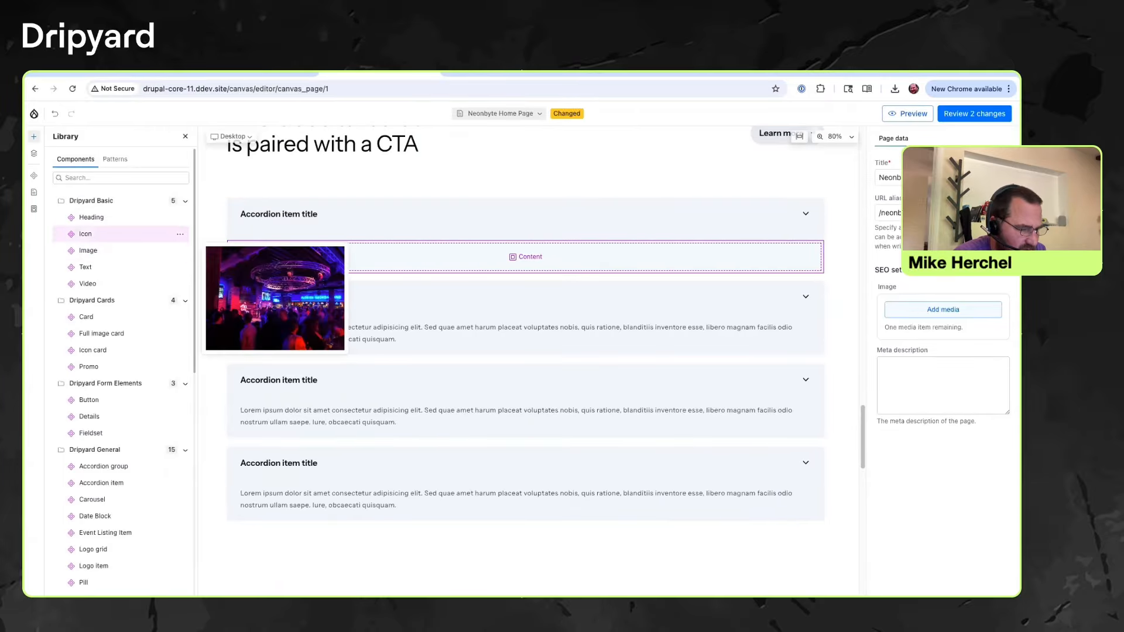
left_click_drag(86, 317, 351, 255)
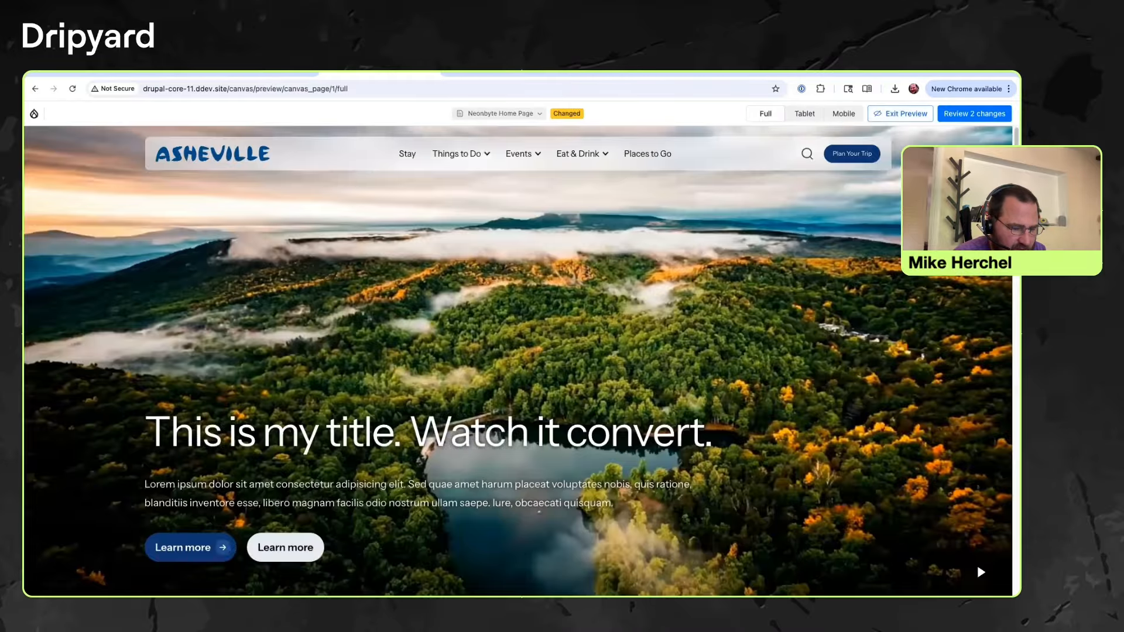
Preview the page, open and close the first accordion item to check its card, and return to the editor.
scroll(518, 363, "down", 10)
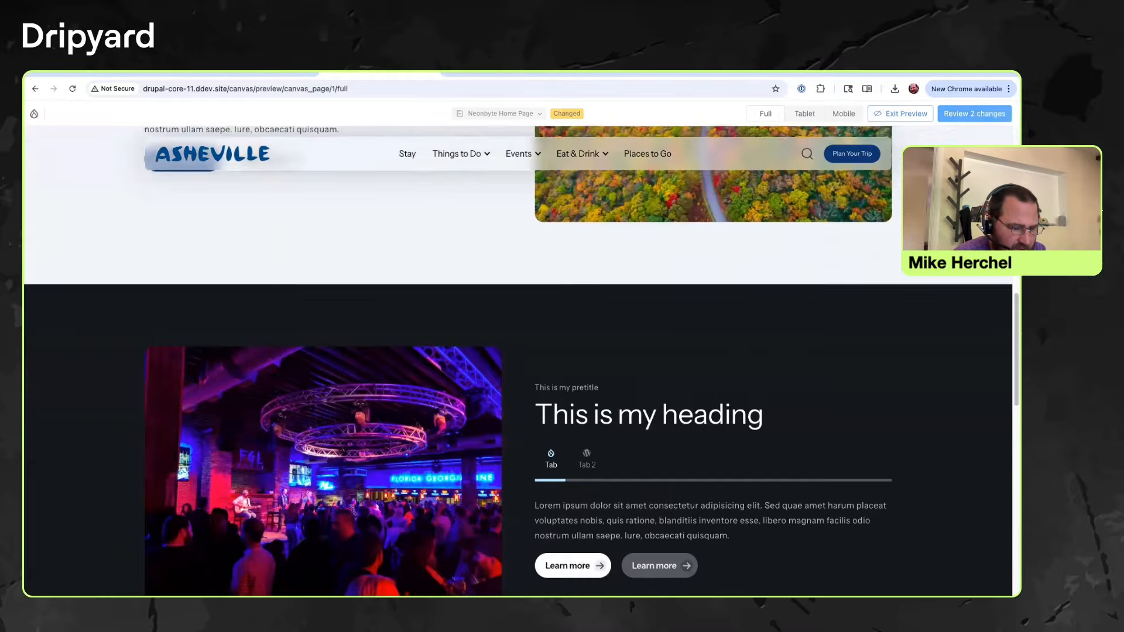
scroll(518, 363, "down", 10)
left_click(518, 235)
left_click(518, 236)
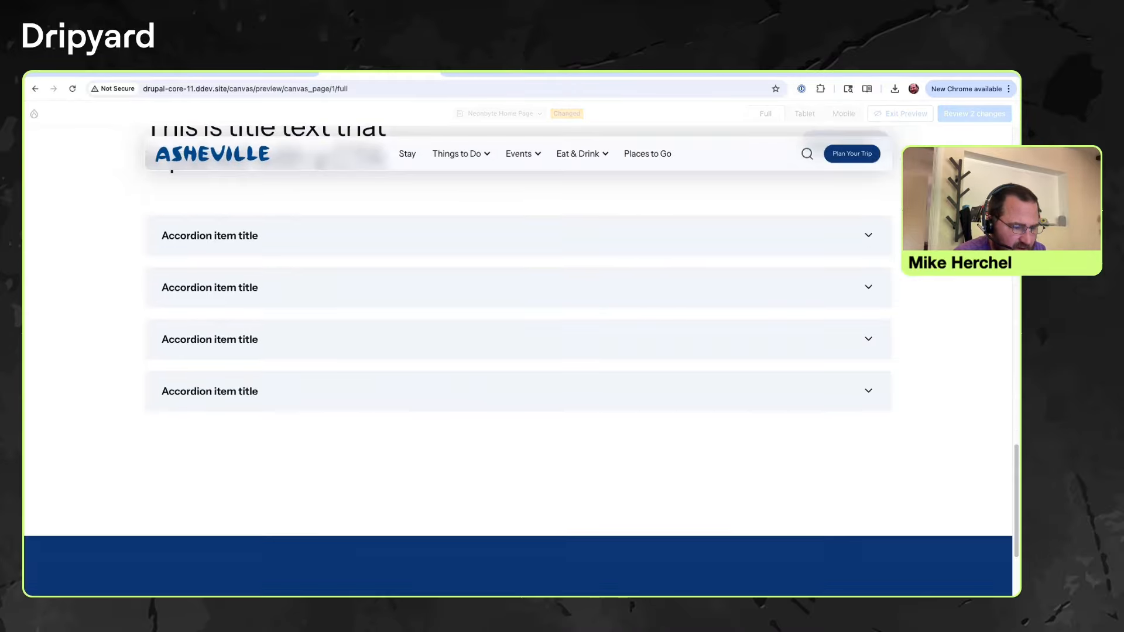
left_click(901, 114)
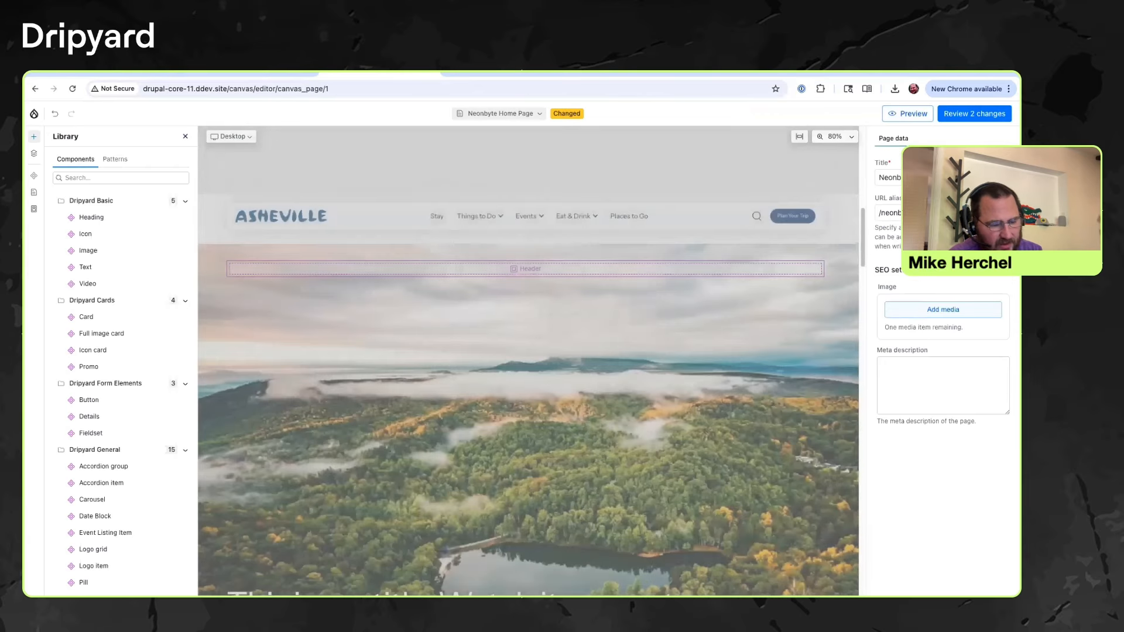
Examine the card inside the first accordion item, compare it with the surrounding sections, and review its settings.
scroll(528, 361, "down", 4)
scroll(528, 361, "down", 10)
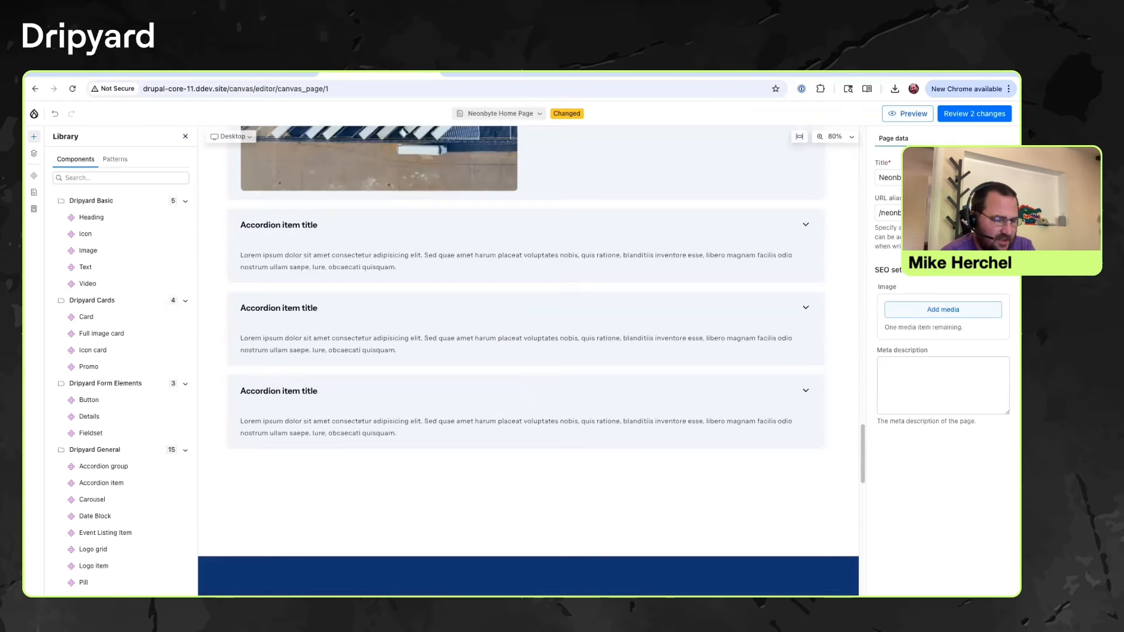
scroll(405, 309, "up", 2)
scroll(405, 309, "up", 3)
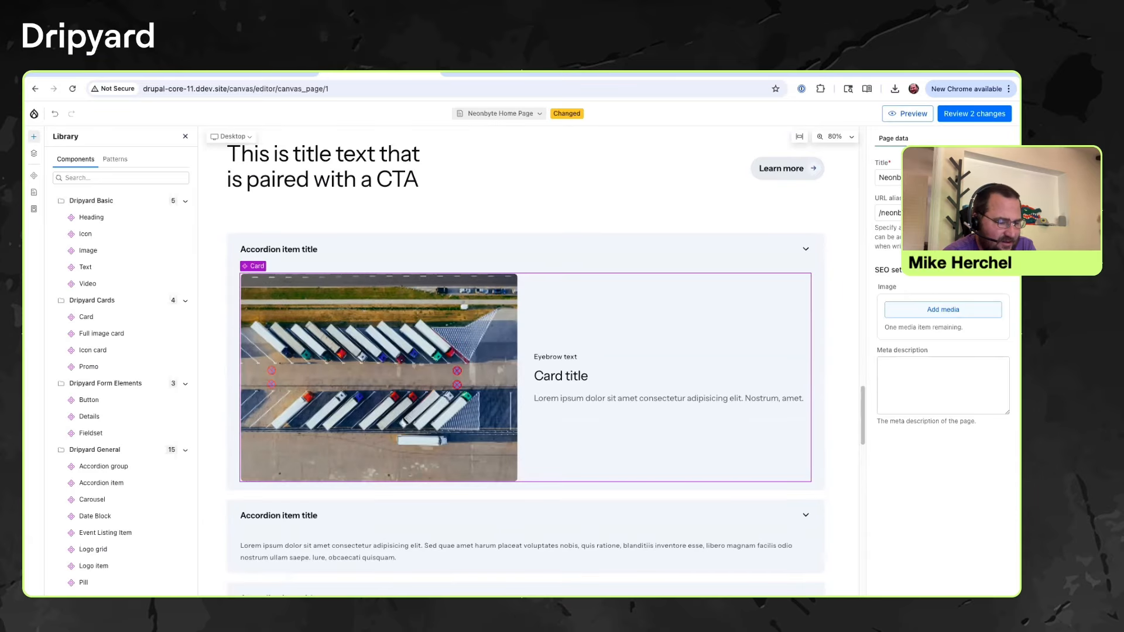
scroll(405, 308, "up", 5)
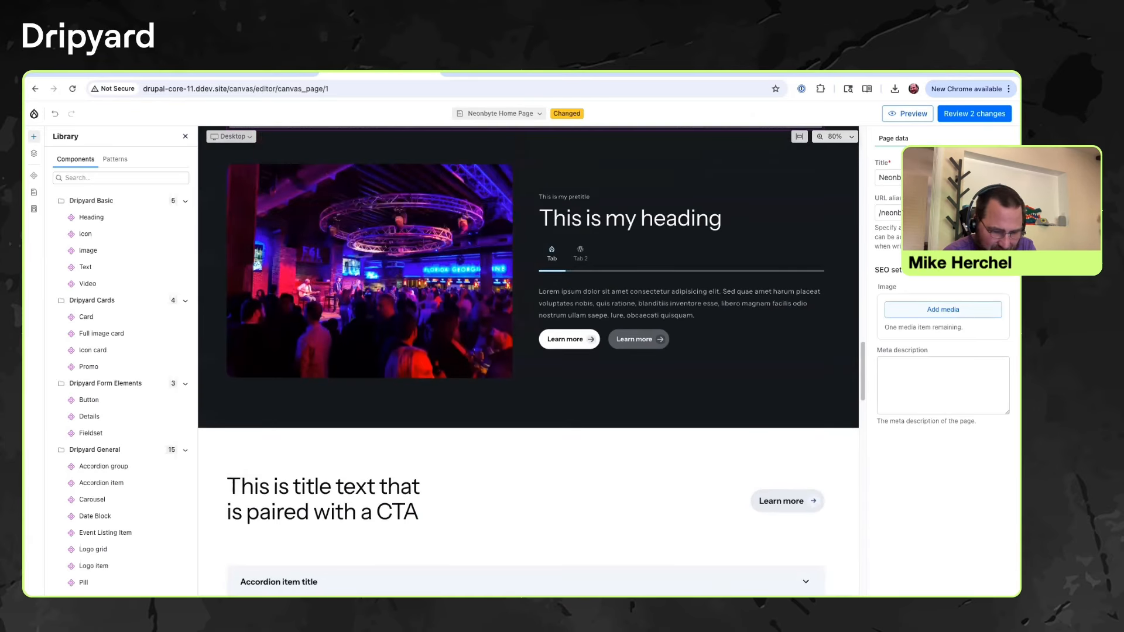
scroll(405, 308, "down", 3)
scroll(525, 372, "down", 2)
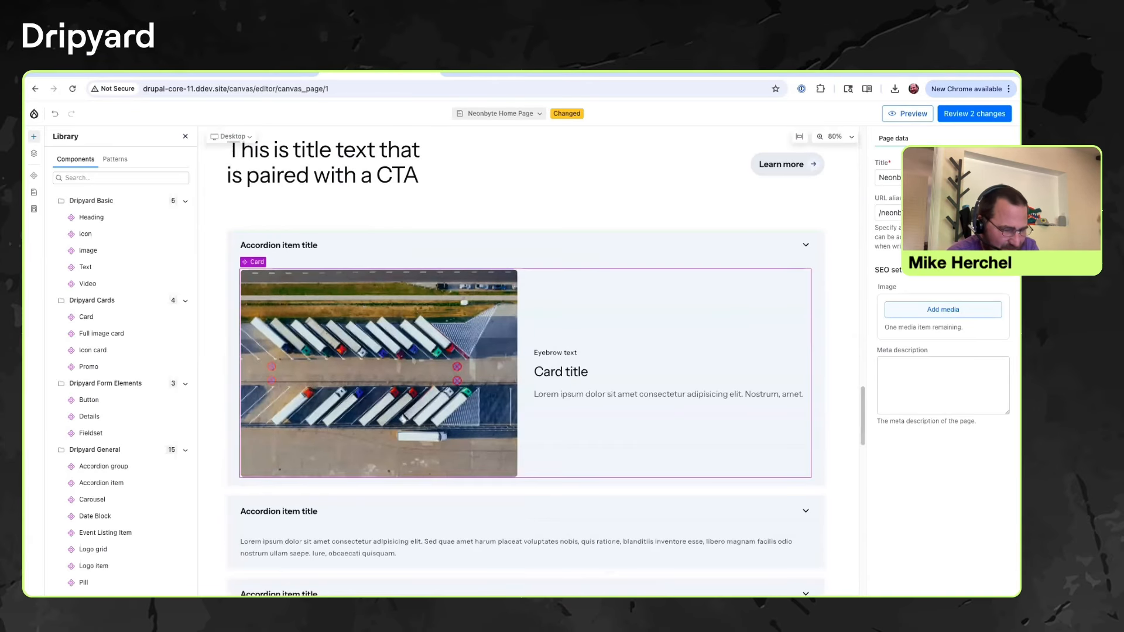
left_click(525, 372)
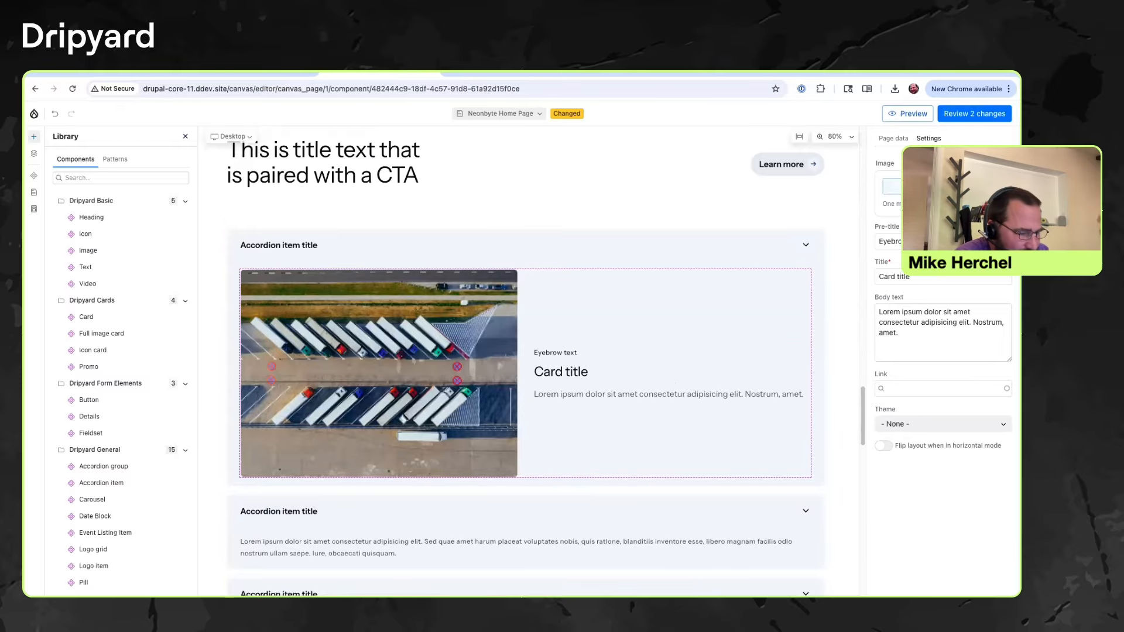
scroll(120, 363, "down", 3)
scroll(120, 418, "up", 6)
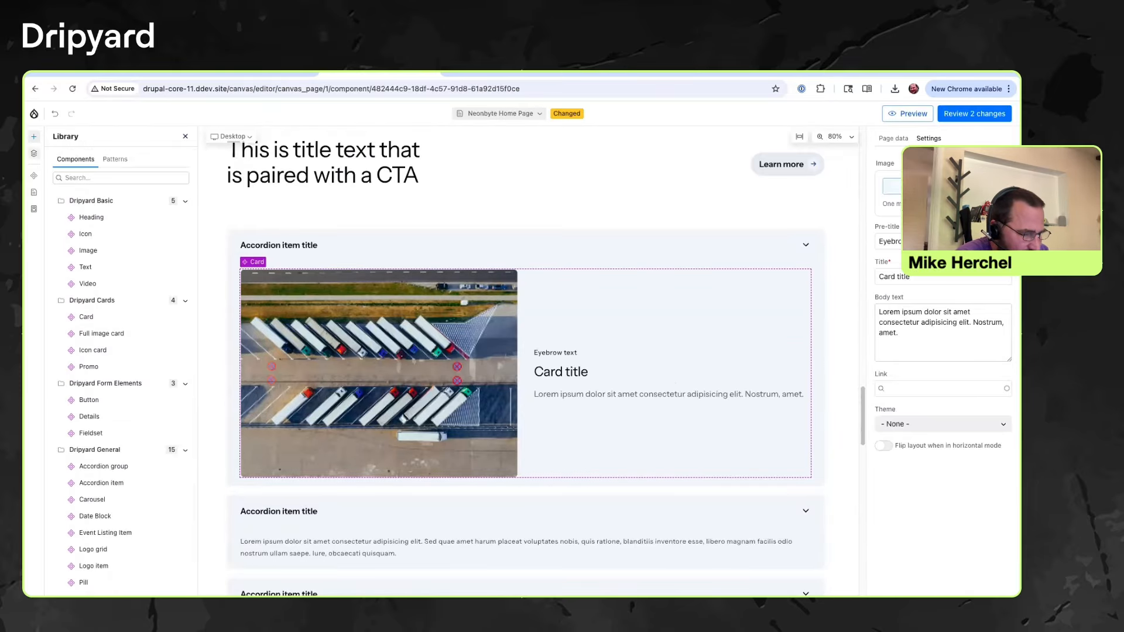
Select the accordion group containing the card and switch its visual variant to the border style.
left_click(34, 154)
scroll(120, 410, "down", 5)
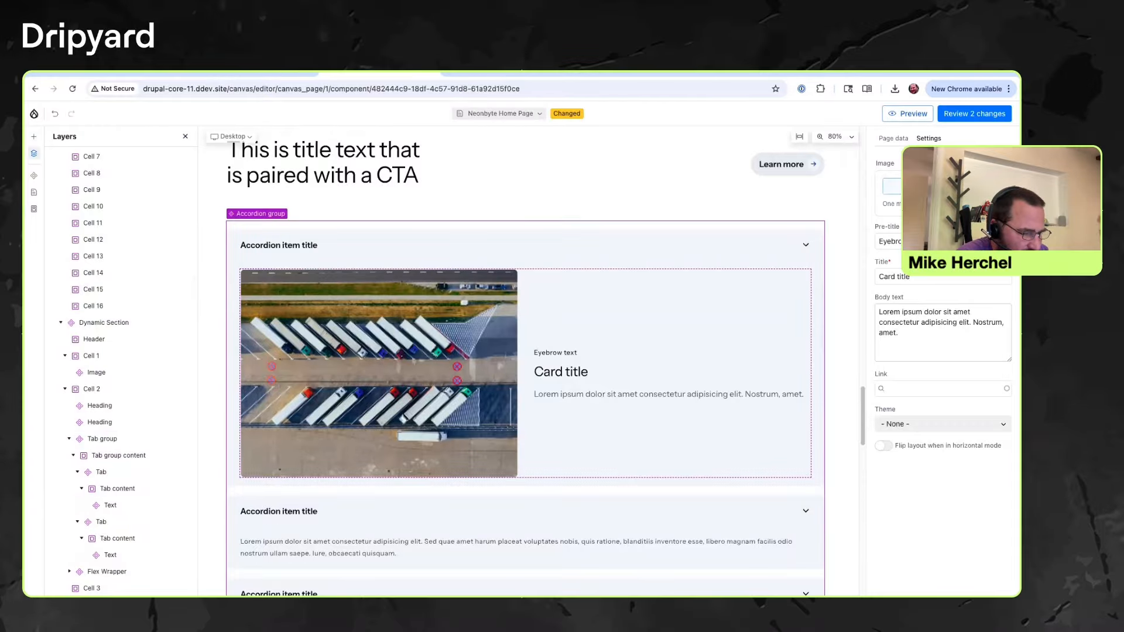
left_click(375, 492)
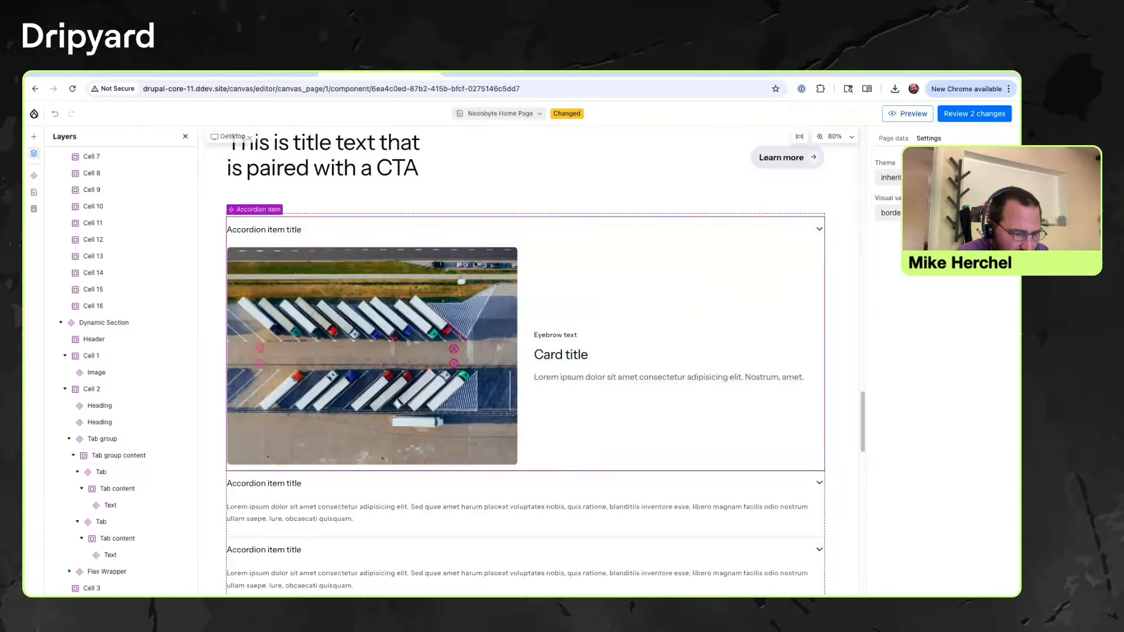
Preview the page, open and close the first item of the bordered accordion, and return to the editor.
left_click(907, 114)
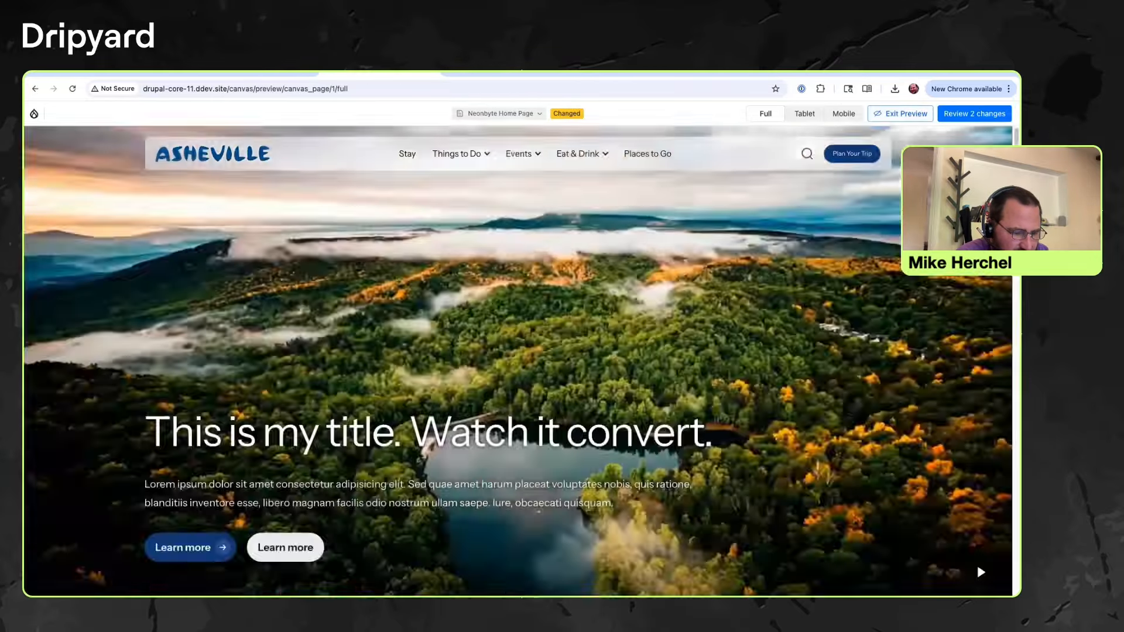
scroll(521, 361, "down", 10)
scroll(521, 361, "down", 10)
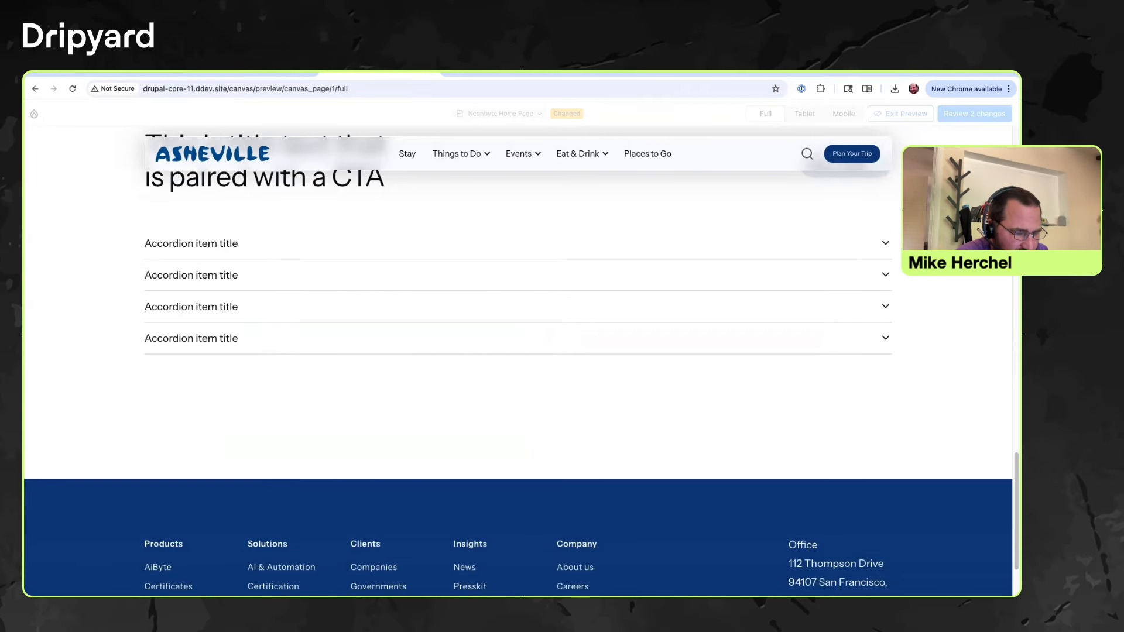
left_click(437, 244)
left_click(437, 244)
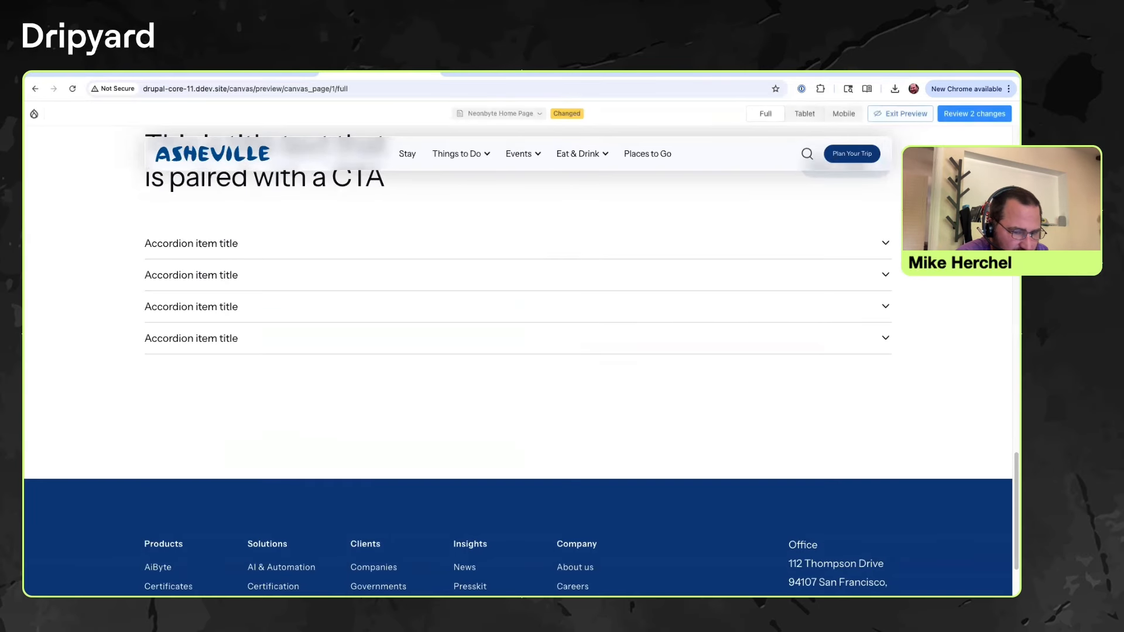
left_click(901, 113)
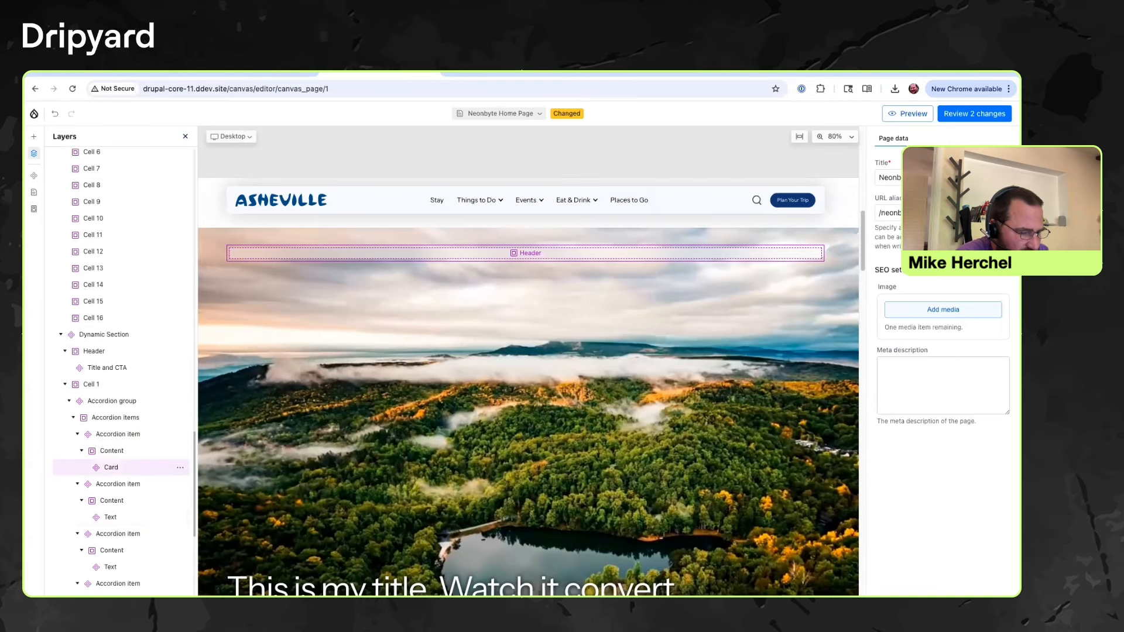
Delete the Dynamic Section that holds the Title and CTA header and the accordion group.
scroll(117, 410, "down", 5)
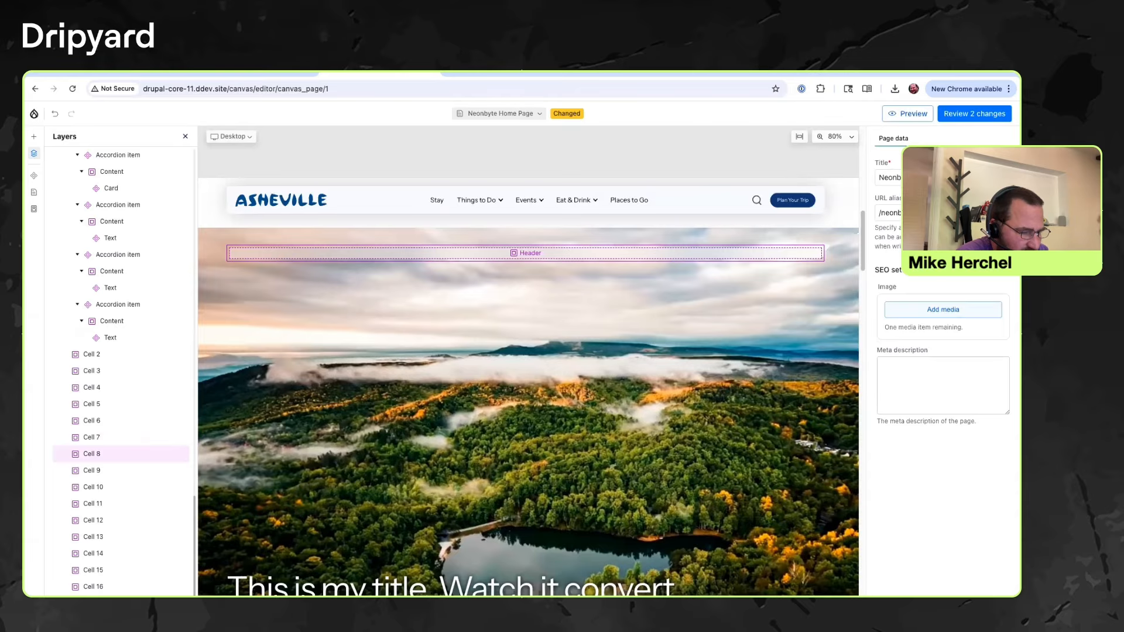
scroll(121, 271, "up", 3)
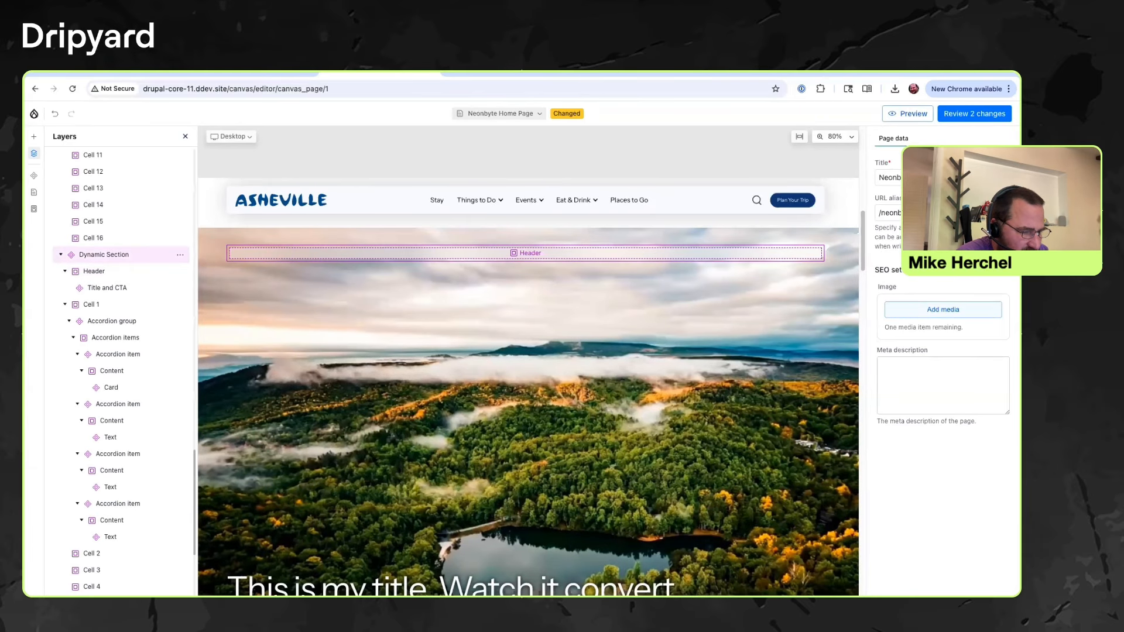
left_click(105, 254)
left_click(180, 255)
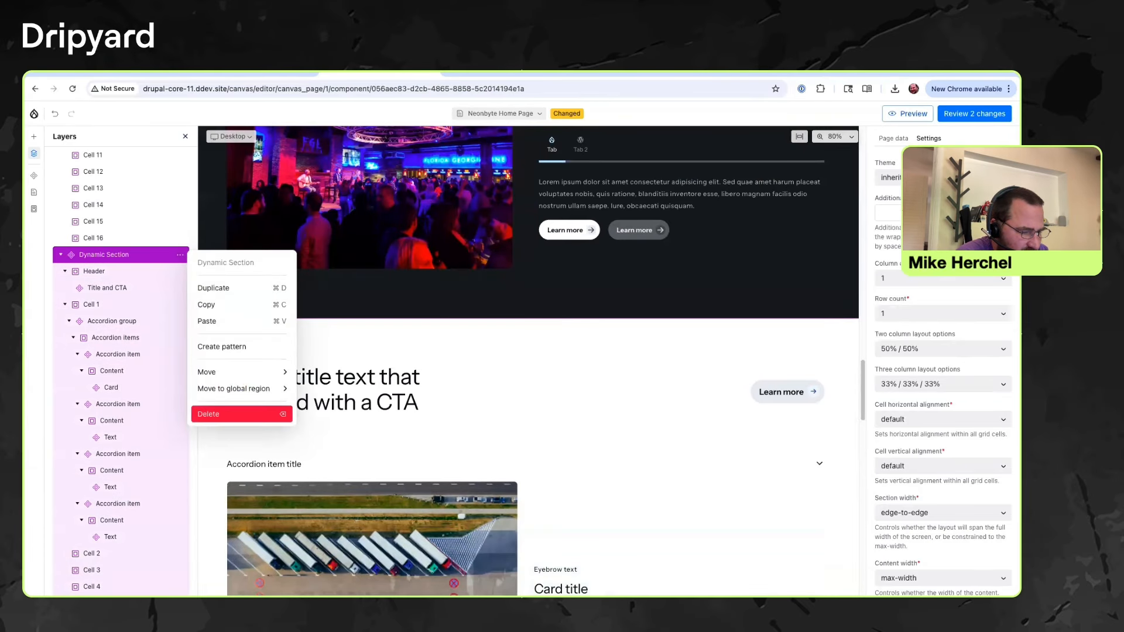
left_click(222, 414)
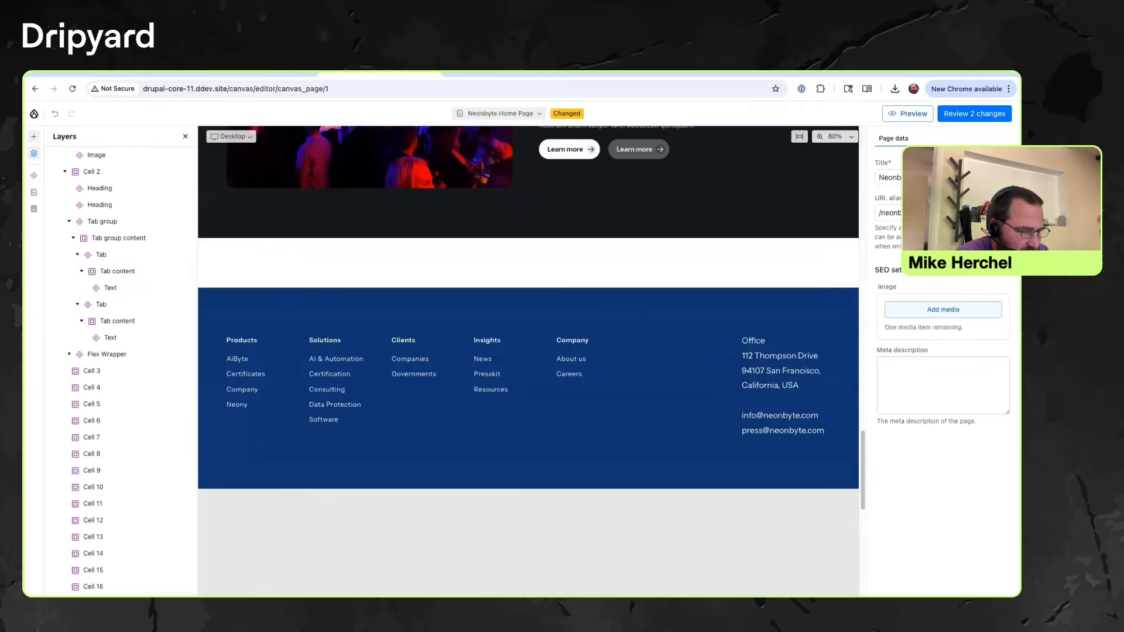
Insert the "Section – Promo with Accordion" pattern between the dark tabs section and the footer.
left_click(34, 137)
left_click(115, 159)
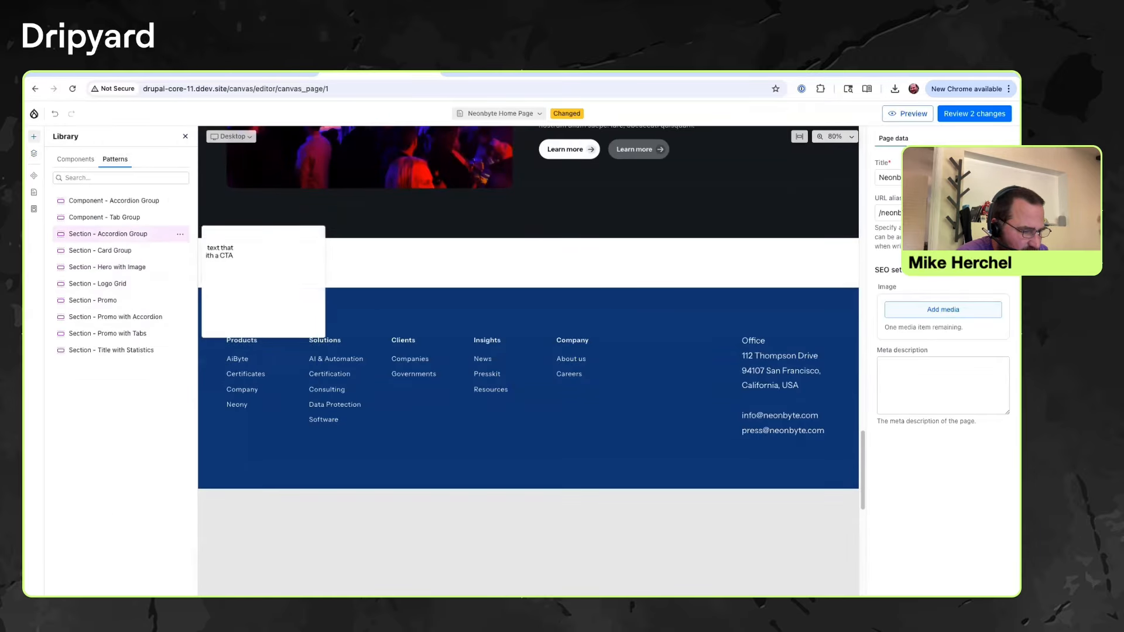
left_click_drag(117, 316, 352, 263)
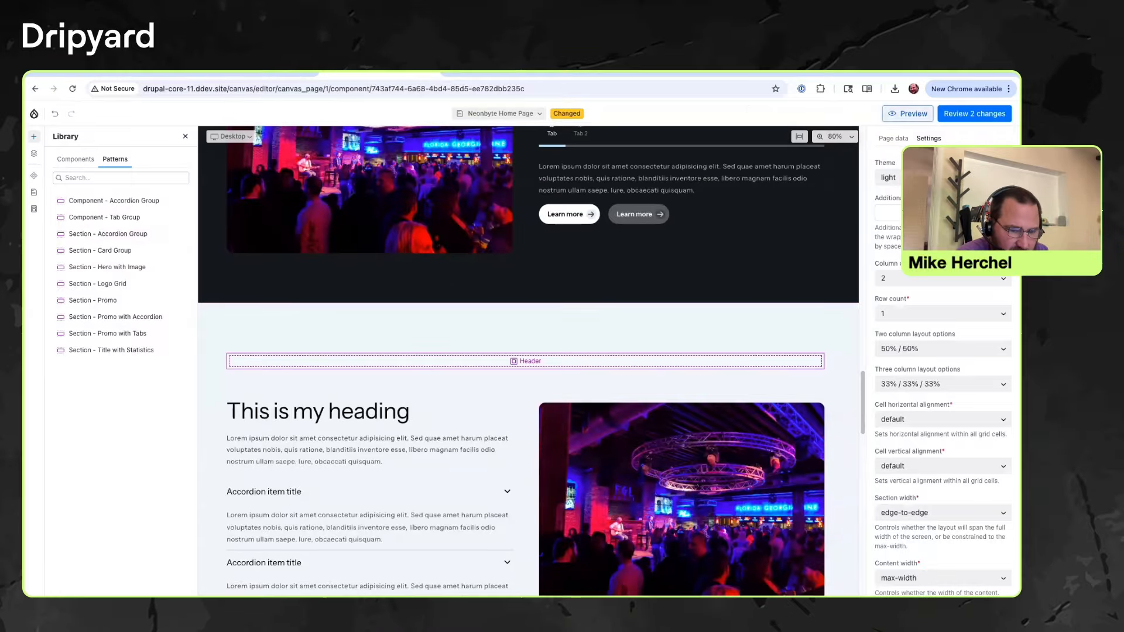
Preview the promo with accordion section, expand and collapse its first two items, and return to the editor.
left_click(907, 113)
scroll(519, 361, "down", 17)
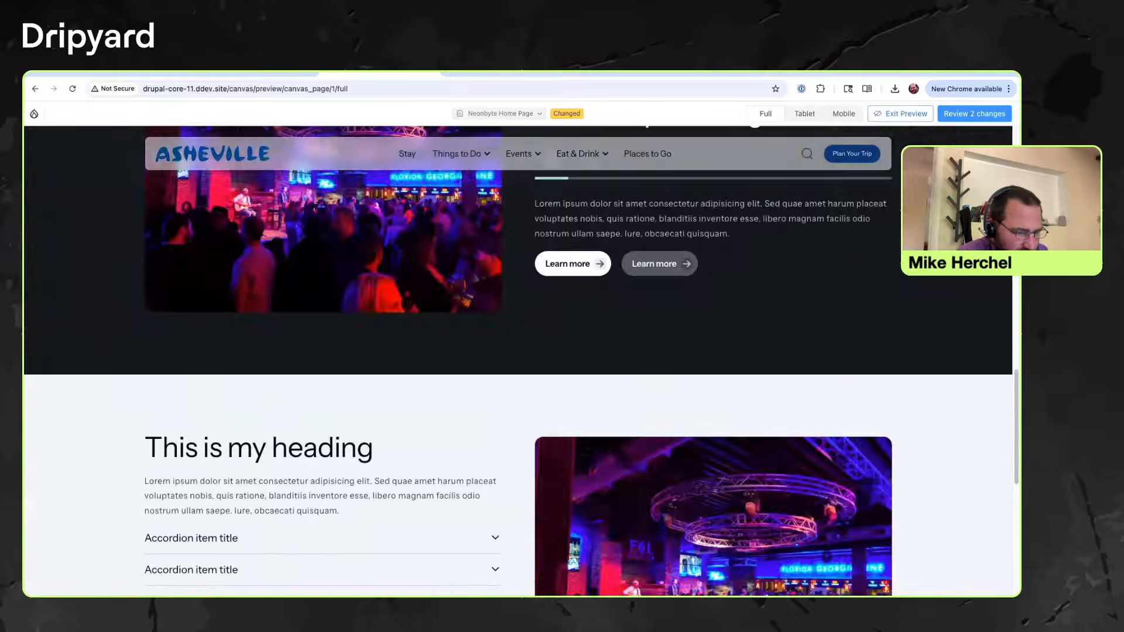
scroll(518, 361, "down", 5)
left_click(323, 264)
left_click(323, 264)
left_click(323, 296)
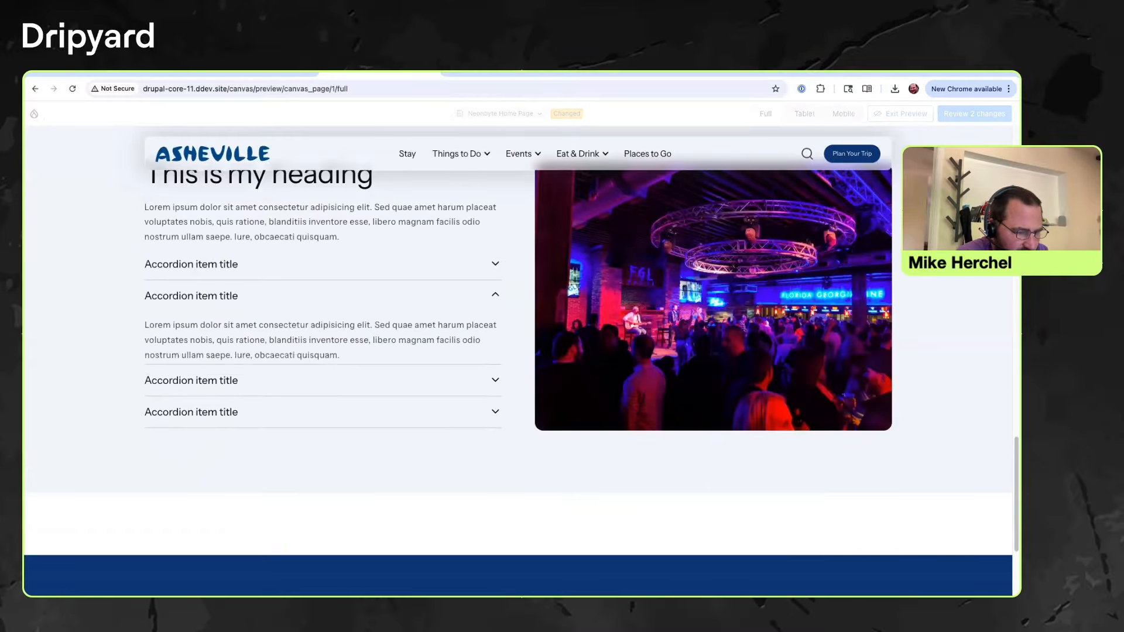
left_click(323, 296)
scroll(322, 296, "up", 5)
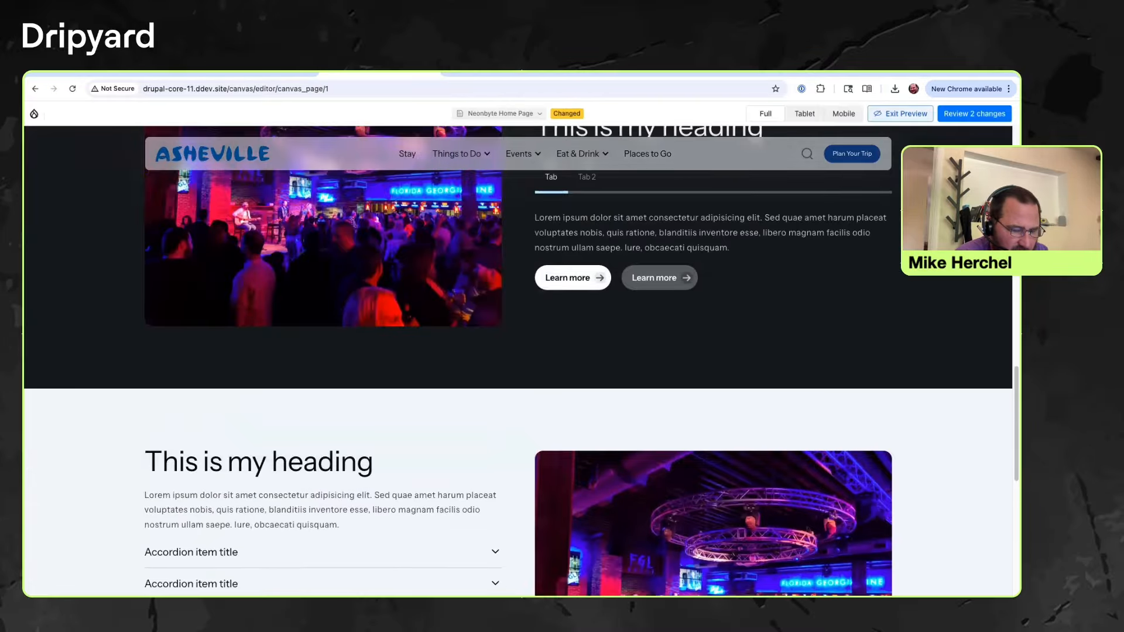
left_click(901, 114)
Browse the library and insert the "Section – Title with Statistics" pattern between the dark tabs section and the promo with accordion.
scroll(121, 316, "down", 8)
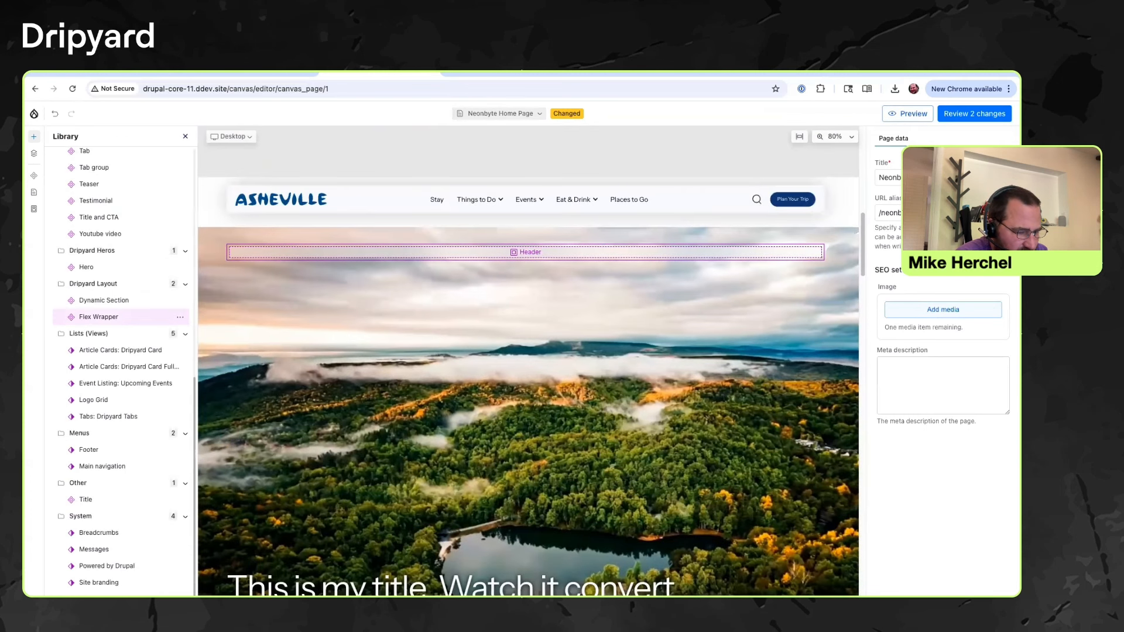
left_click(185, 137)
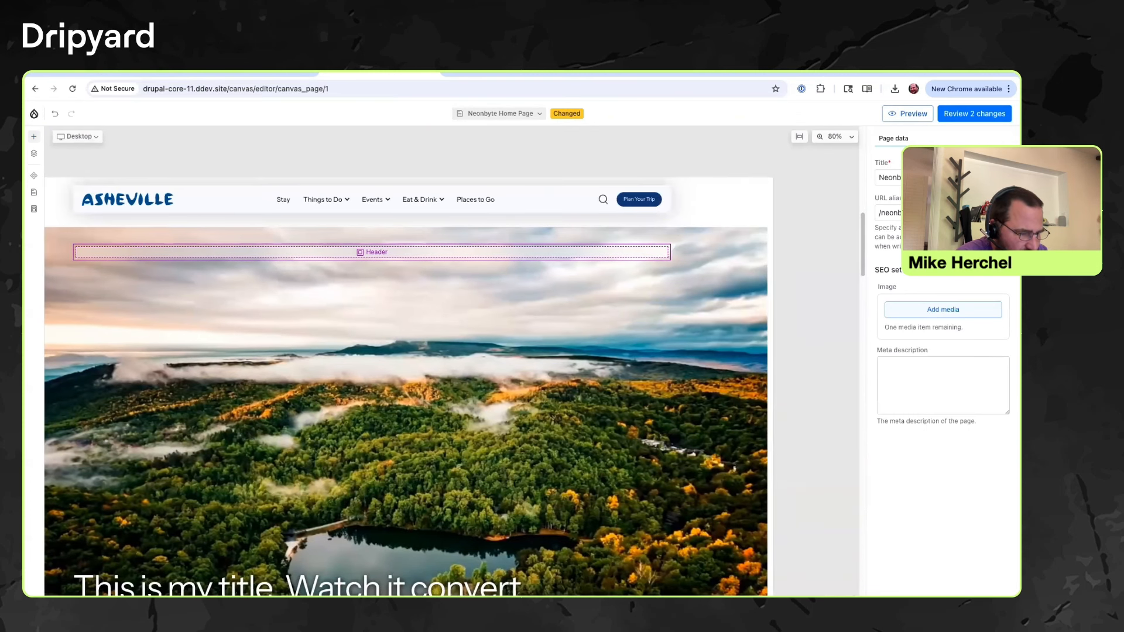
left_click(34, 136)
left_click(34, 153)
left_click(34, 137)
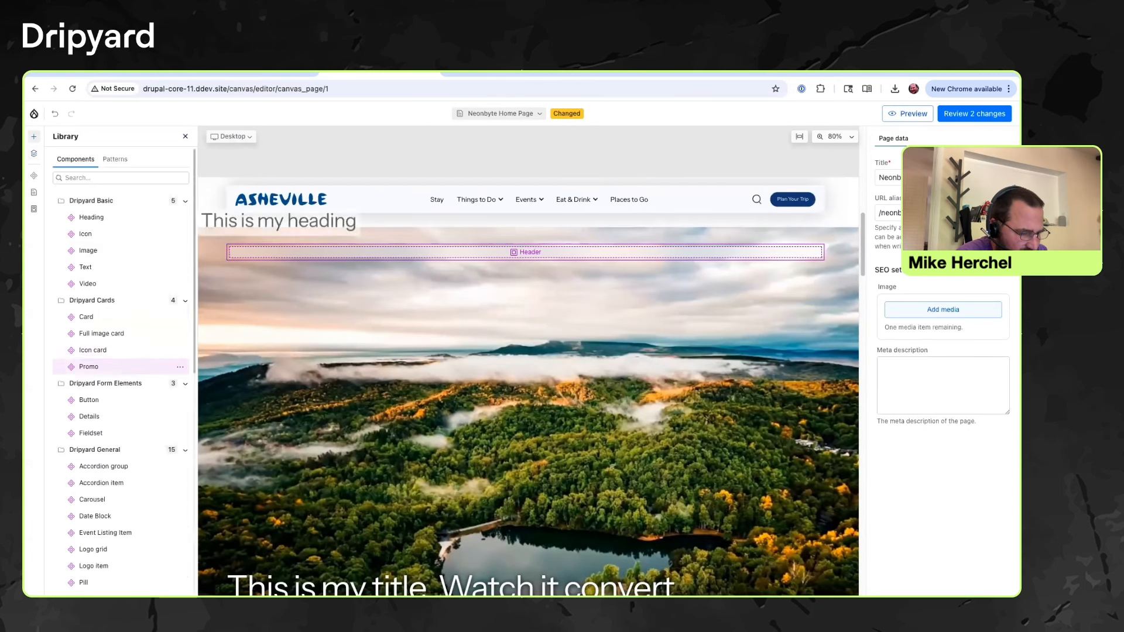
scroll(121, 376, "down", 5)
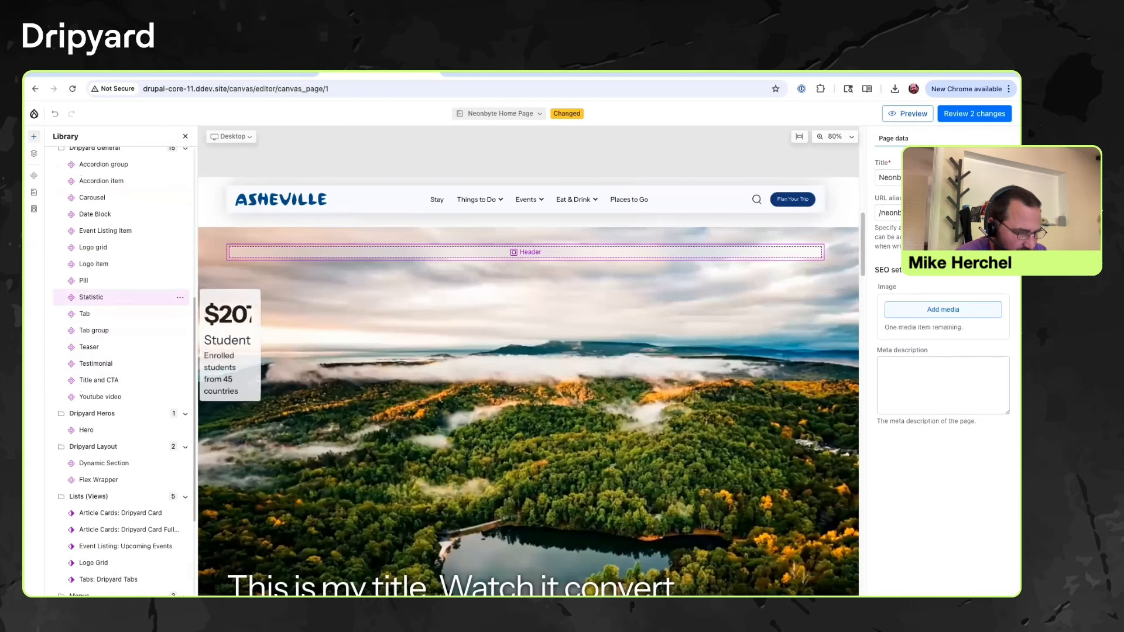
scroll(529, 361, "down", 15)
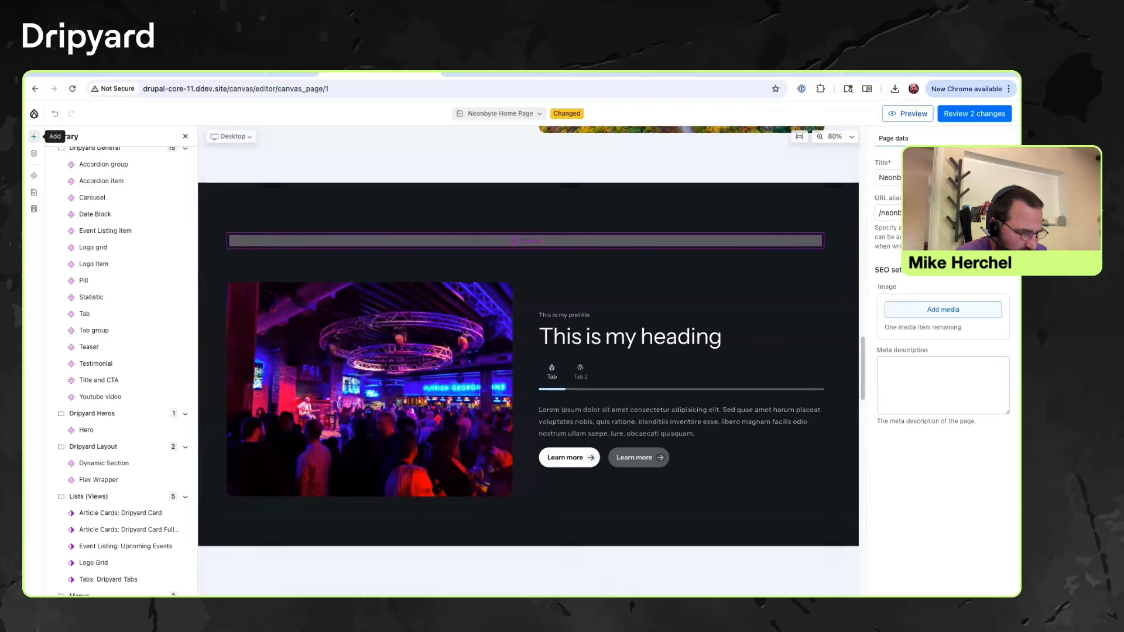
left_click(33, 136)
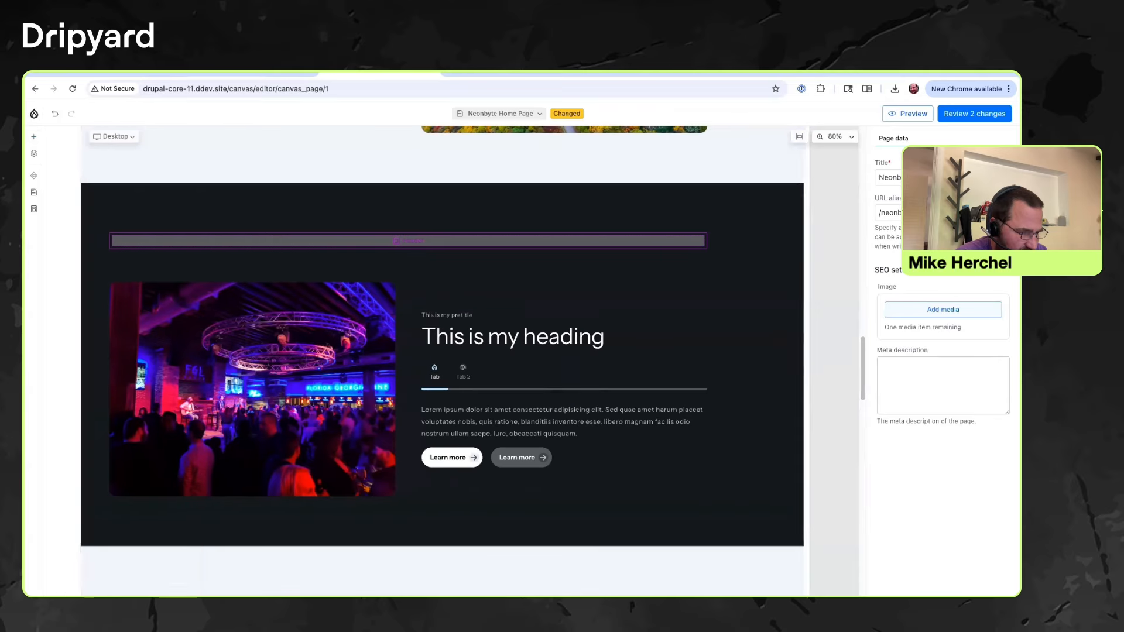
left_click(33, 136)
left_click(115, 159)
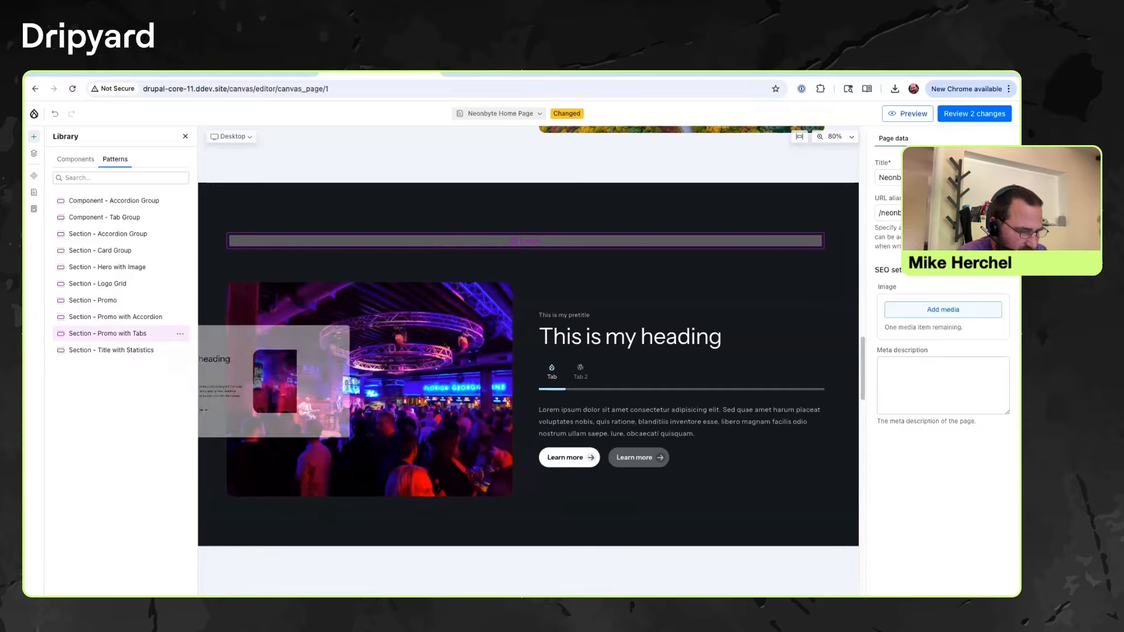
left_click_drag(129, 350, 513, 449)
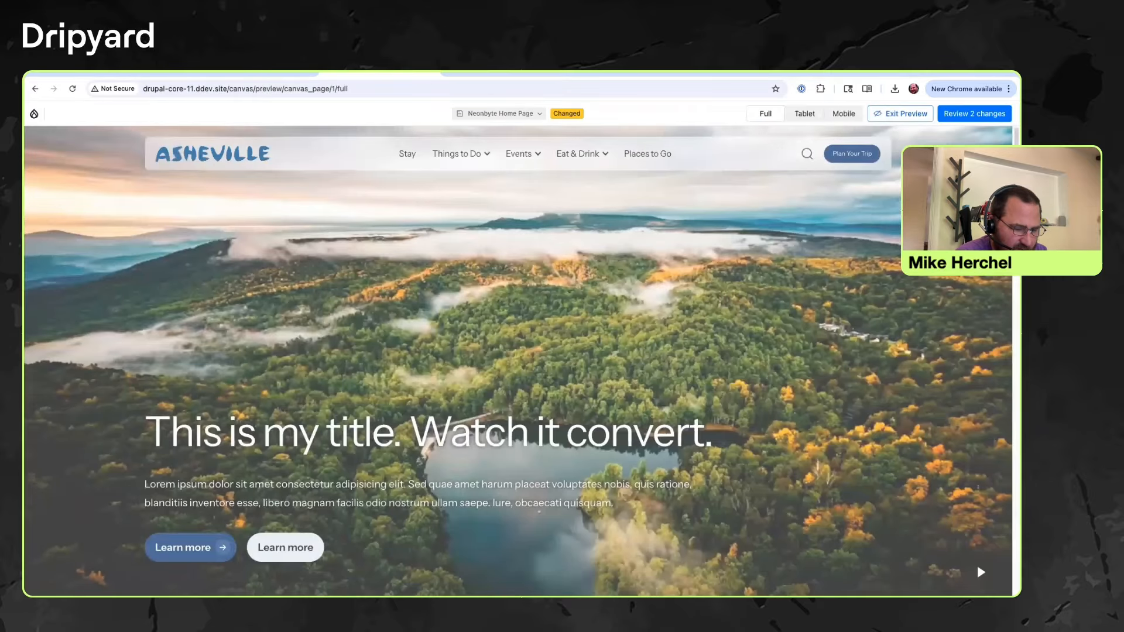
Preview the page, check the statistics section against its neighbouring sections, and return to the editor.
scroll(518, 363, "down", 5)
scroll(518, 363, "down", 8)
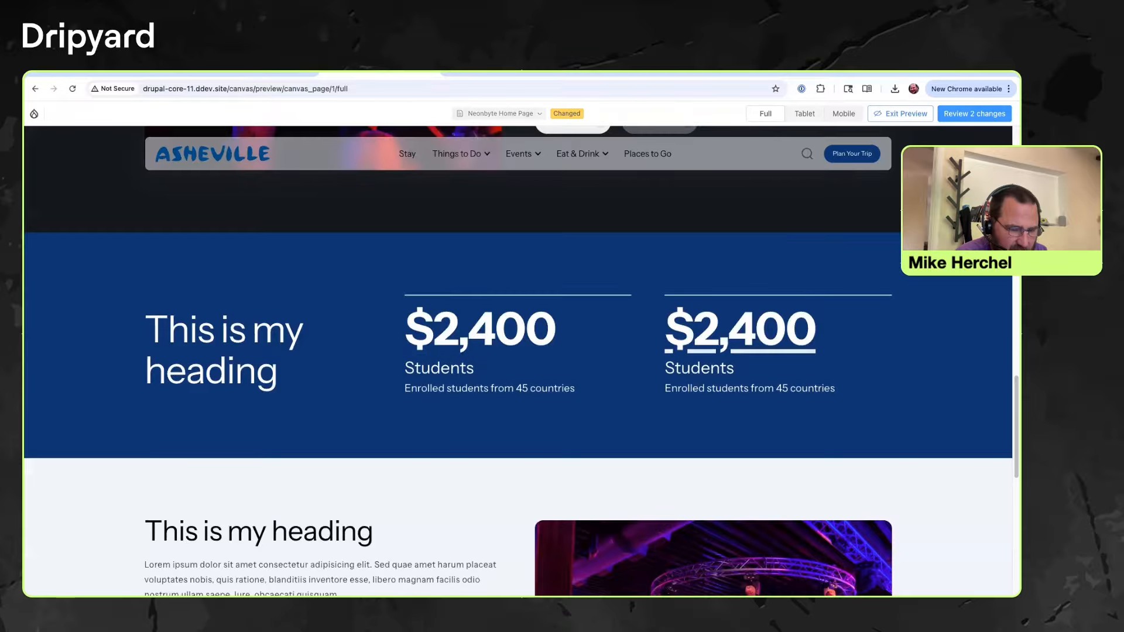
scroll(518, 363, "up", 2)
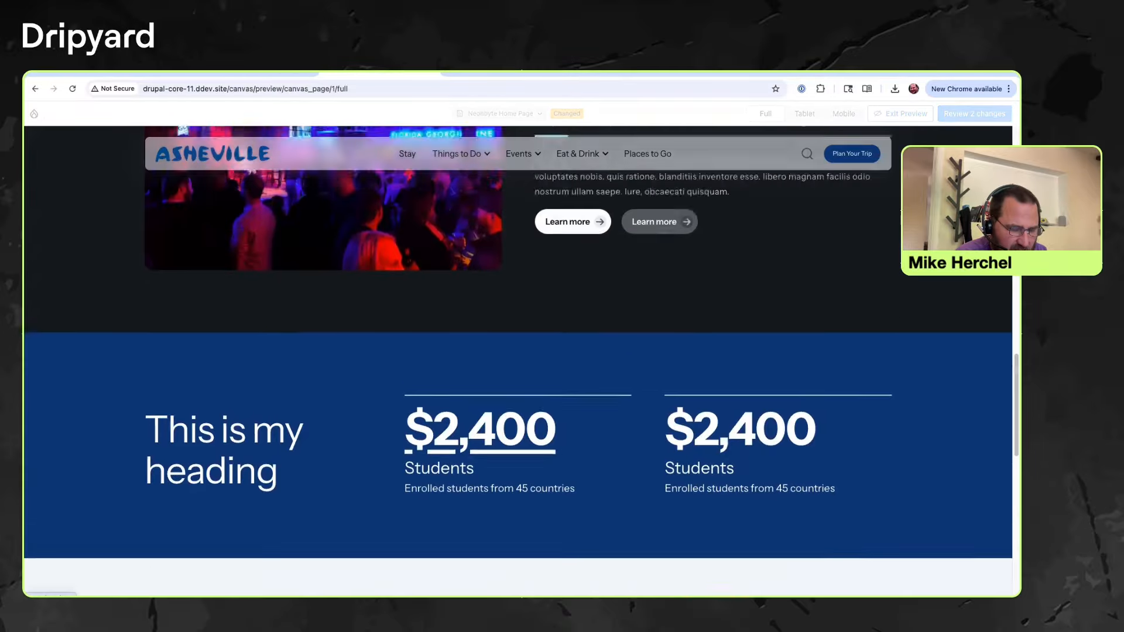
scroll(519, 363, "down", 3)
left_click(901, 114)
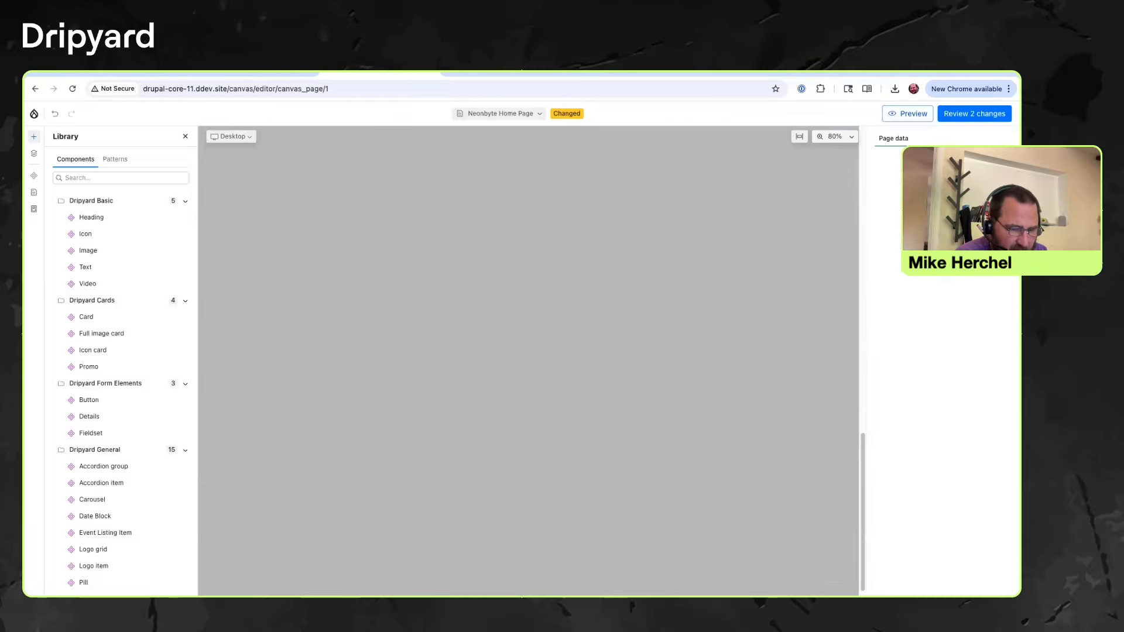
Examine the available components in the library and review the assembled page from the hero to the statistics section.
scroll(528, 361, "down", 7)
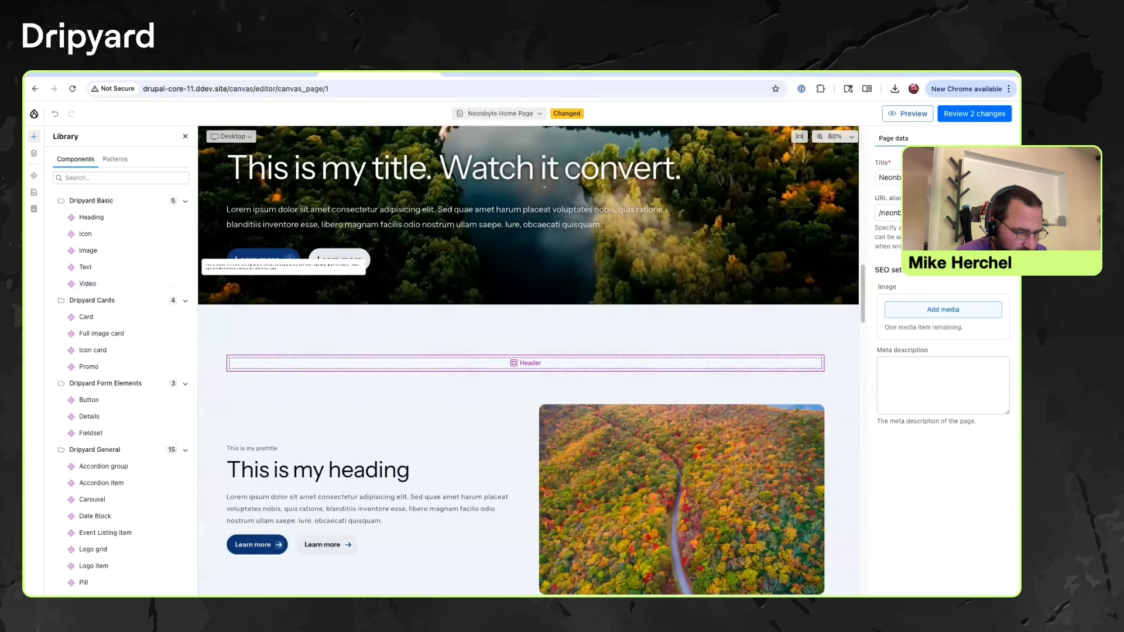
scroll(125, 366, "down", 8)
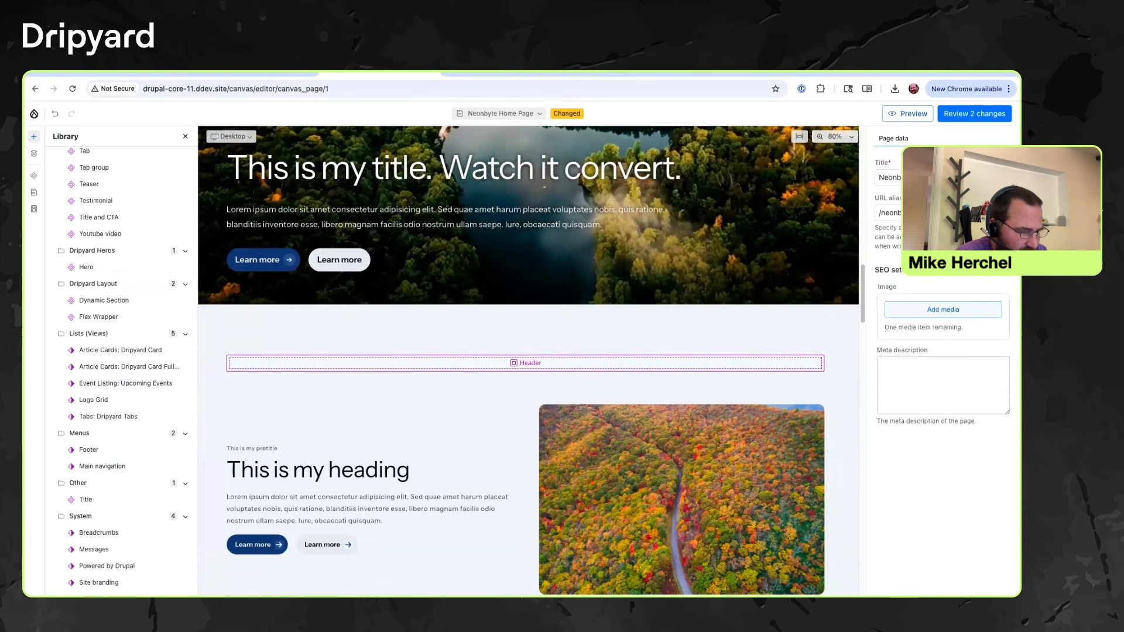
scroll(122, 387, "up", 5)
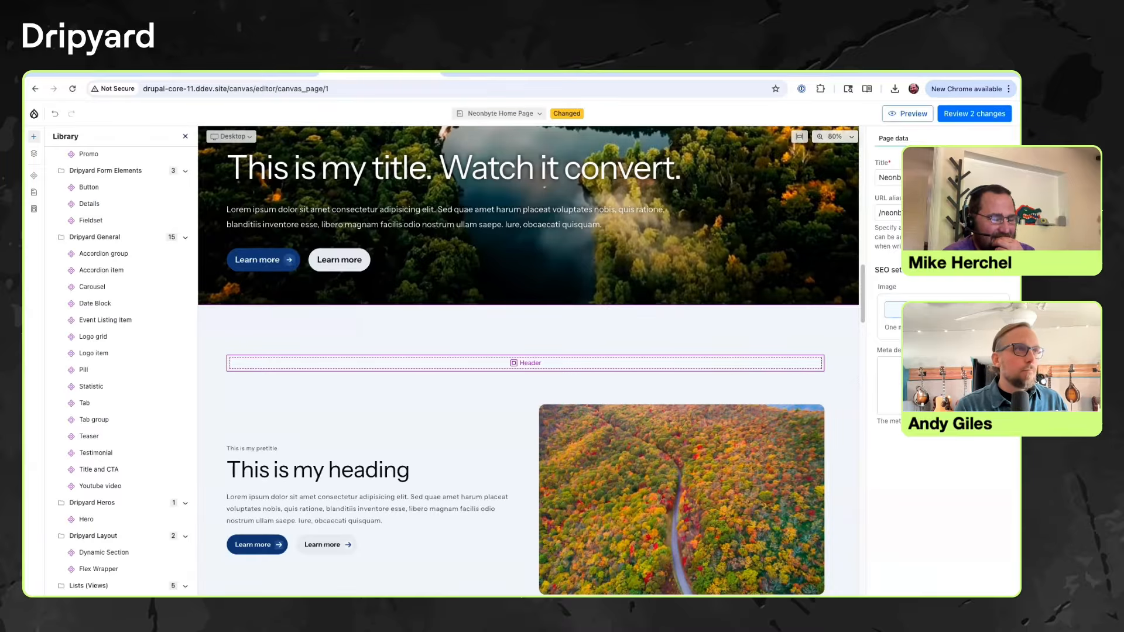
scroll(528, 362, "down", 20)
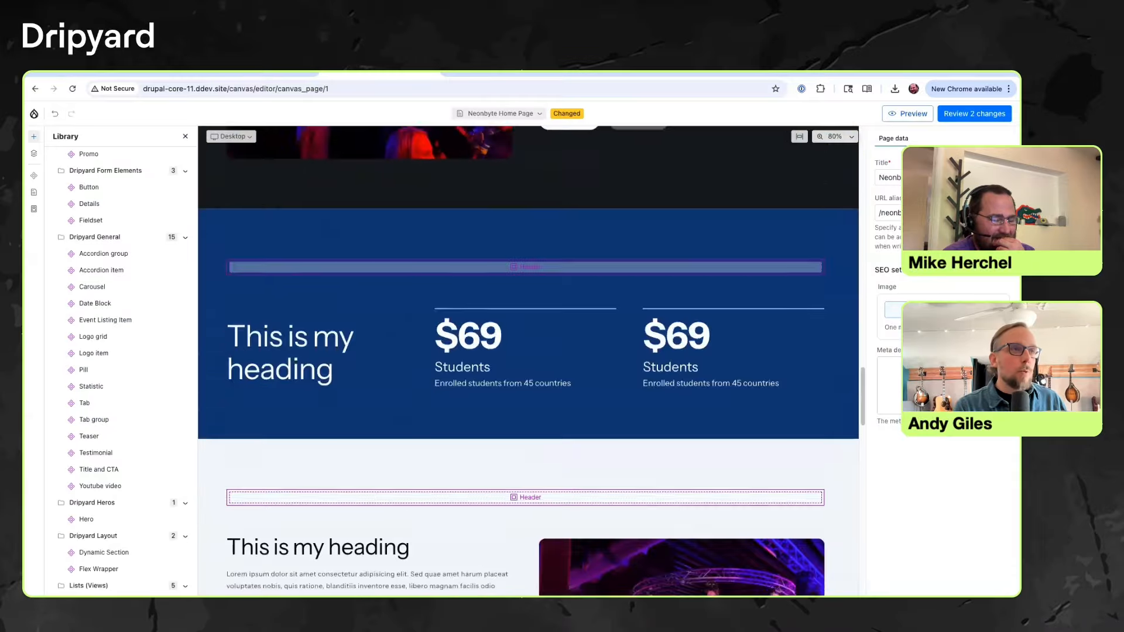
scroll(529, 361, "up", 20)
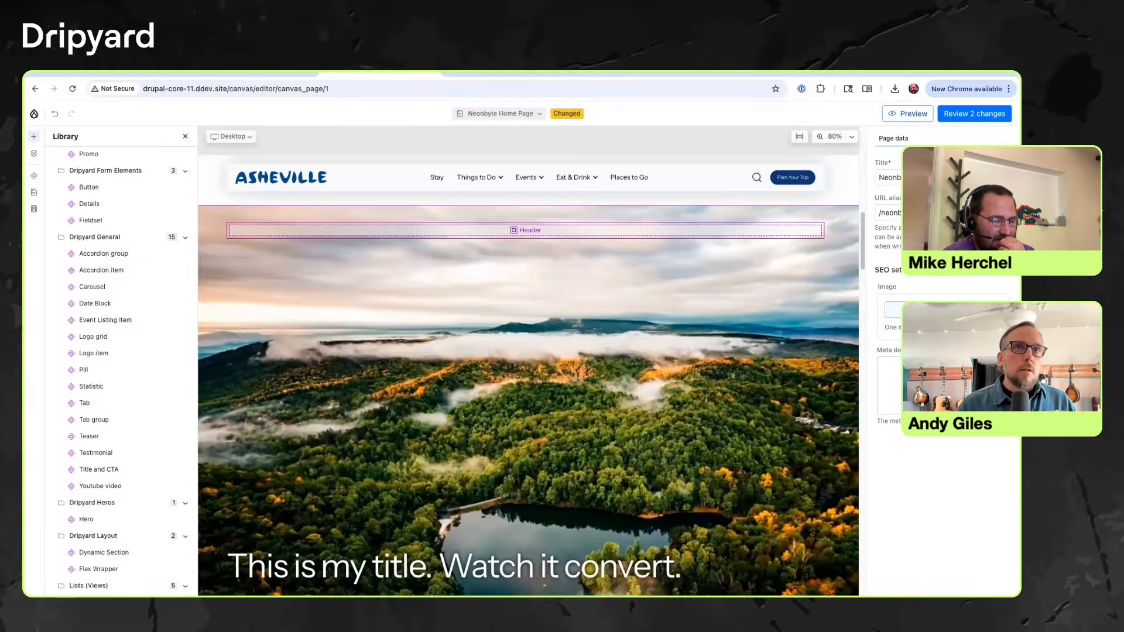
mouse_move(91, 221)
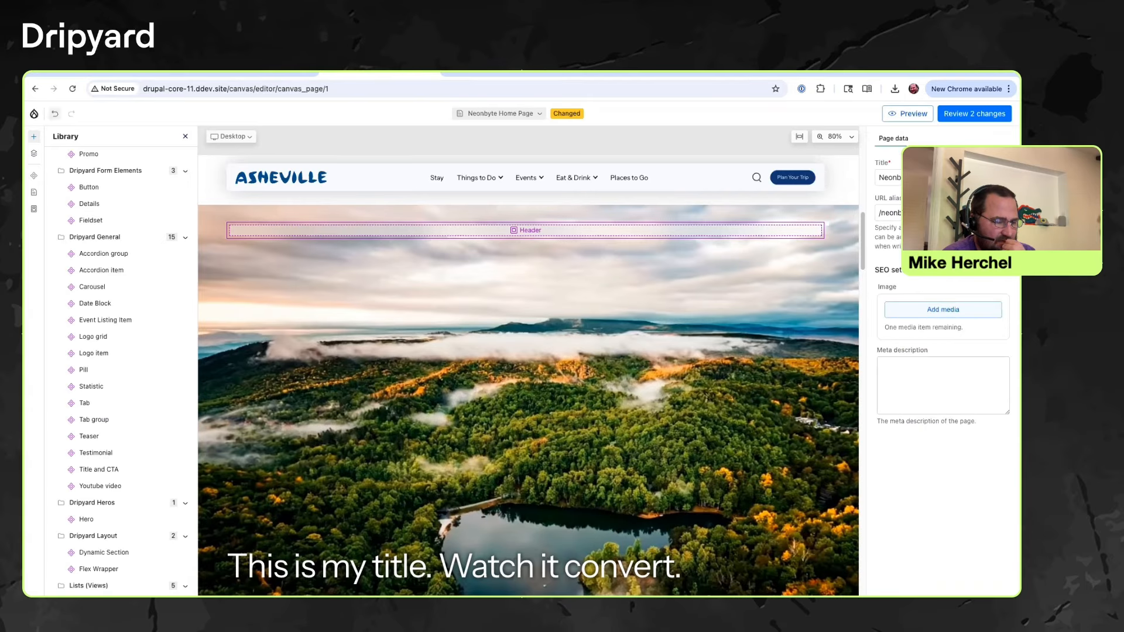
Publish the Neonbyte Home Page changes and leave the editor to view the live home page.
left_click(34, 114)
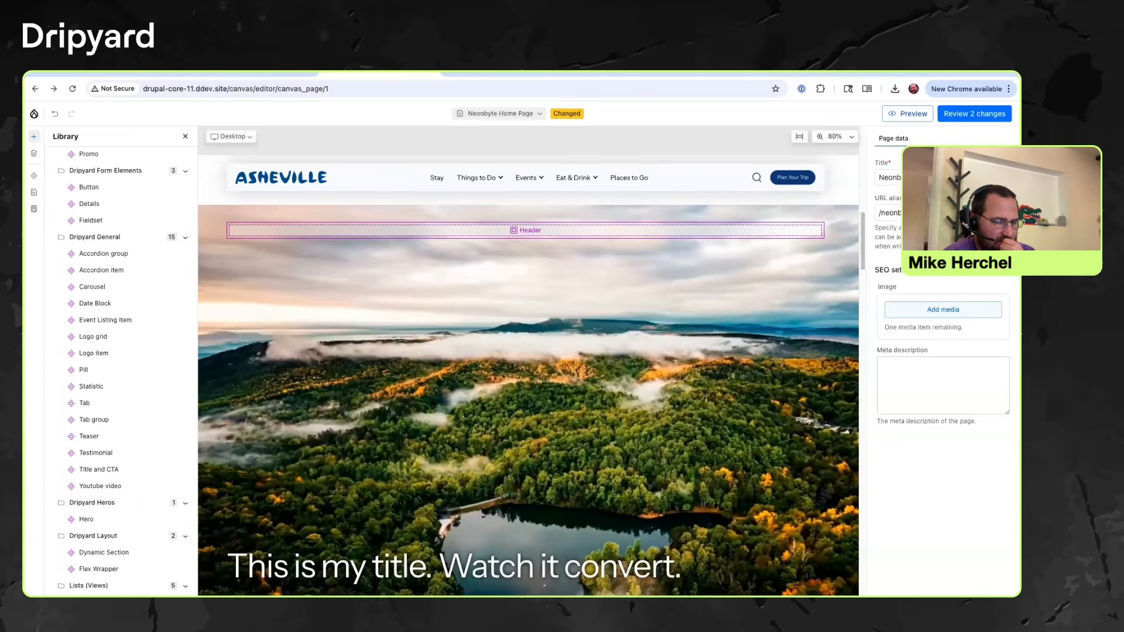
left_click(974, 114)
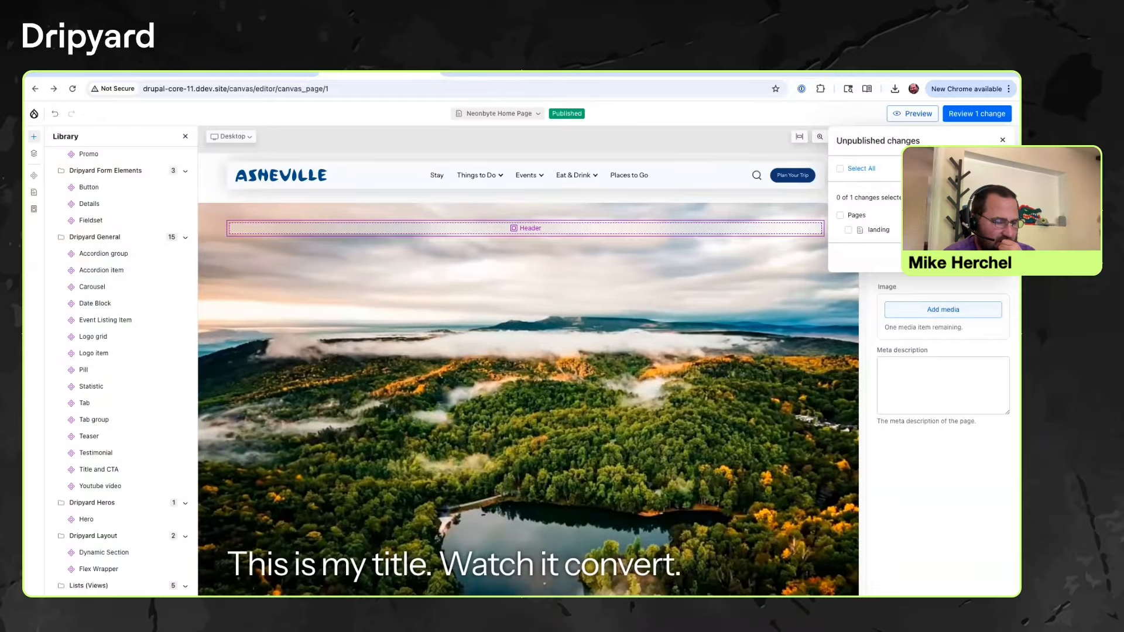
left_click(34, 113)
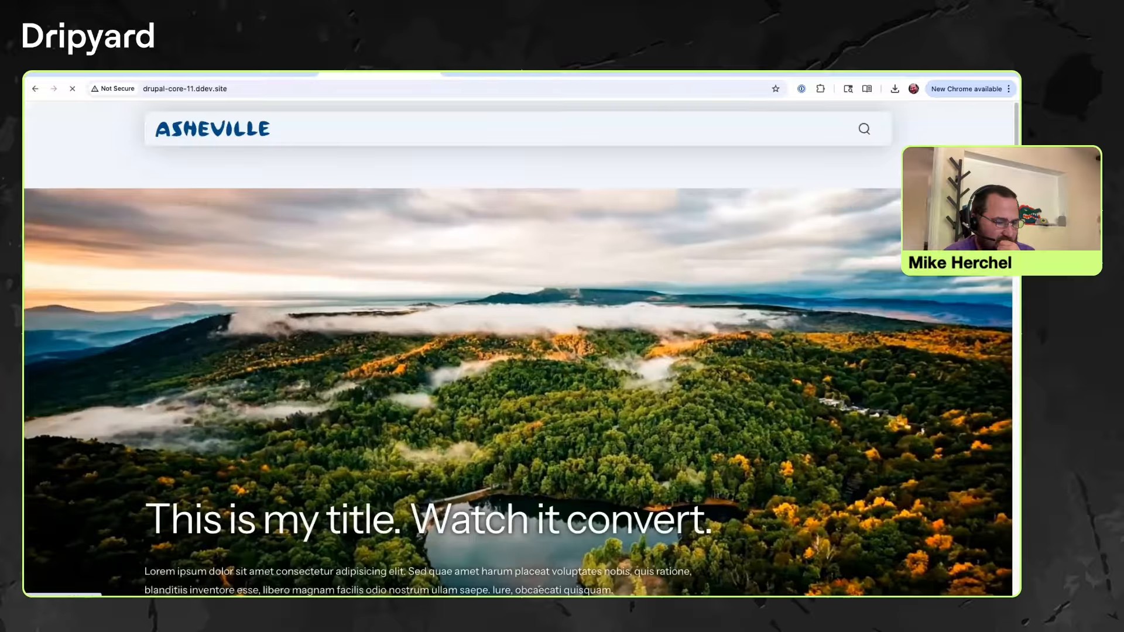
Review the published home page, checking the hero, first promo and closing accordion section, and return to the hero.
scroll(537, 366, "down", 20)
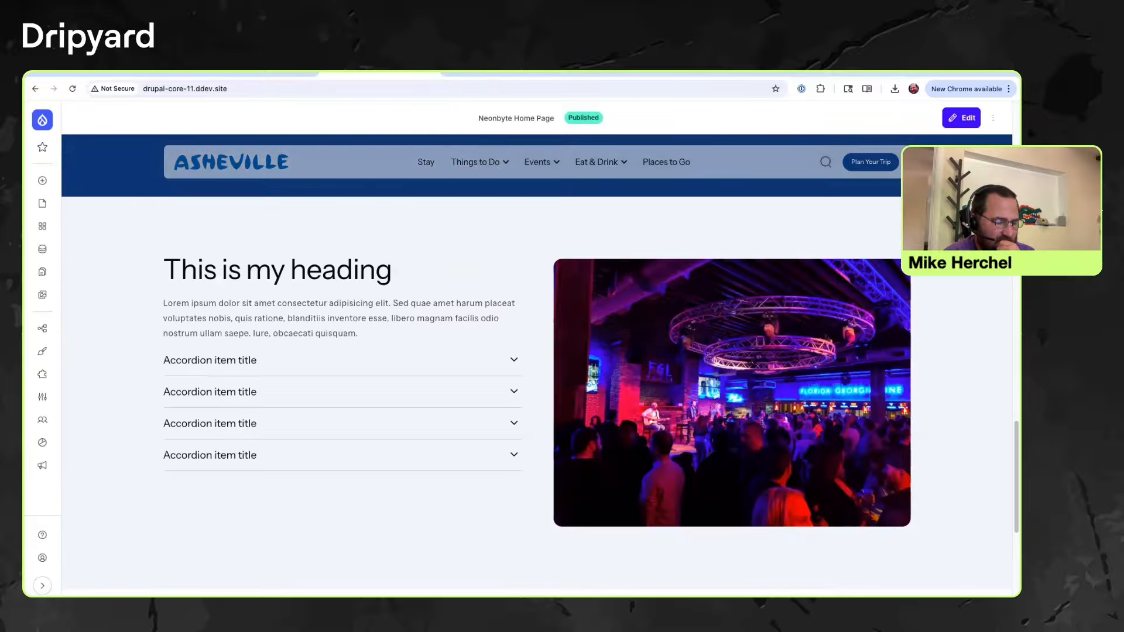
scroll(537, 366, "up", 20)
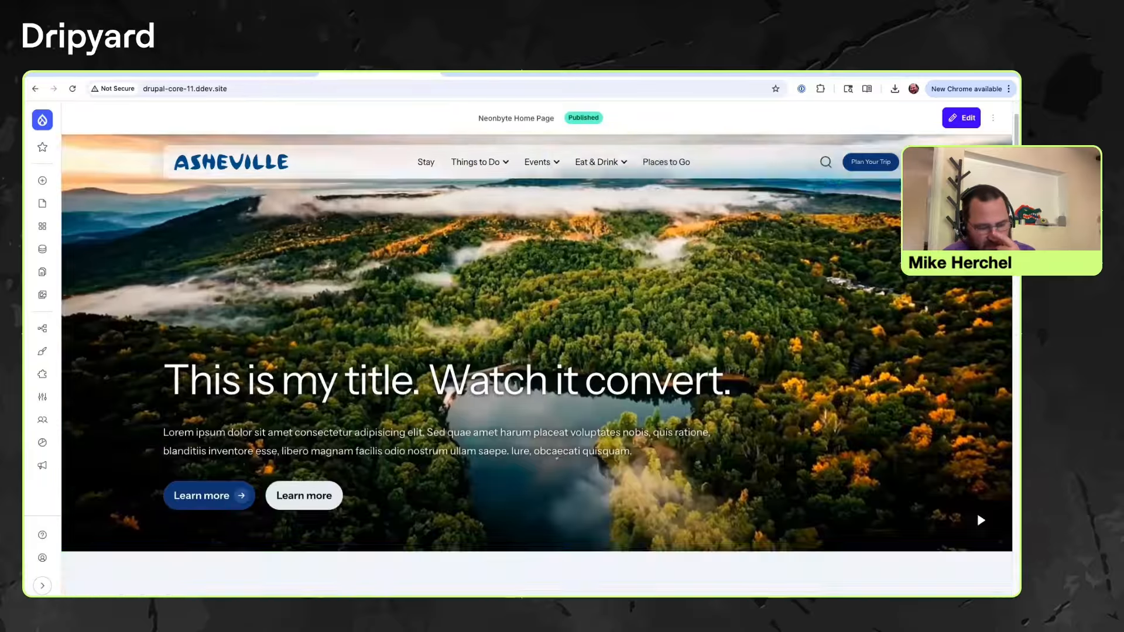
scroll(537, 366, "up", 5)
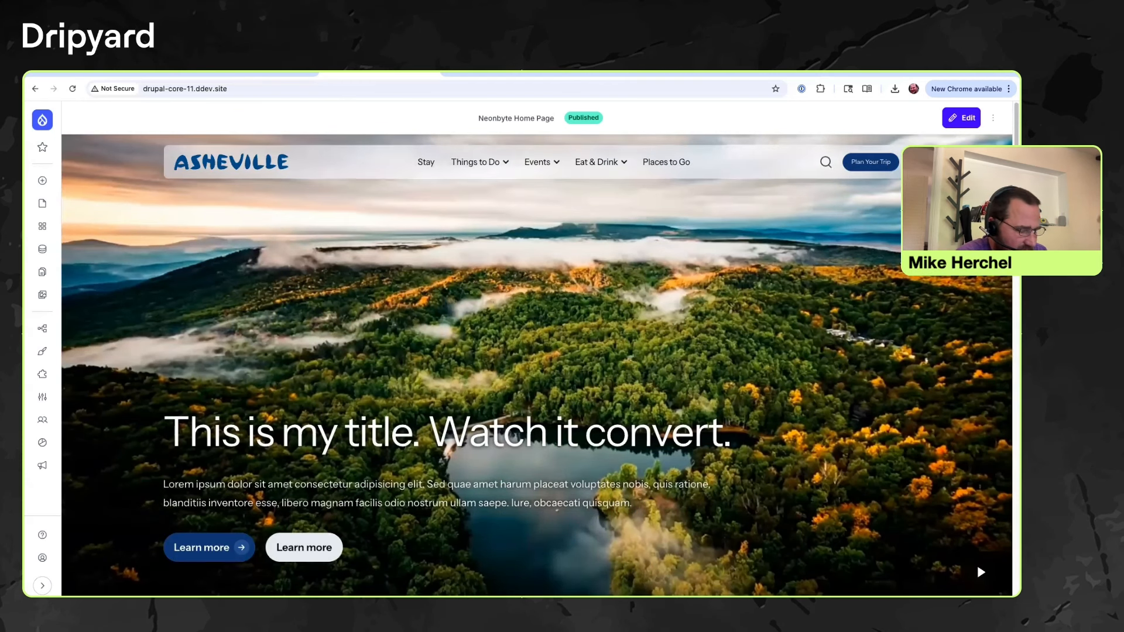
left_click(42, 180)
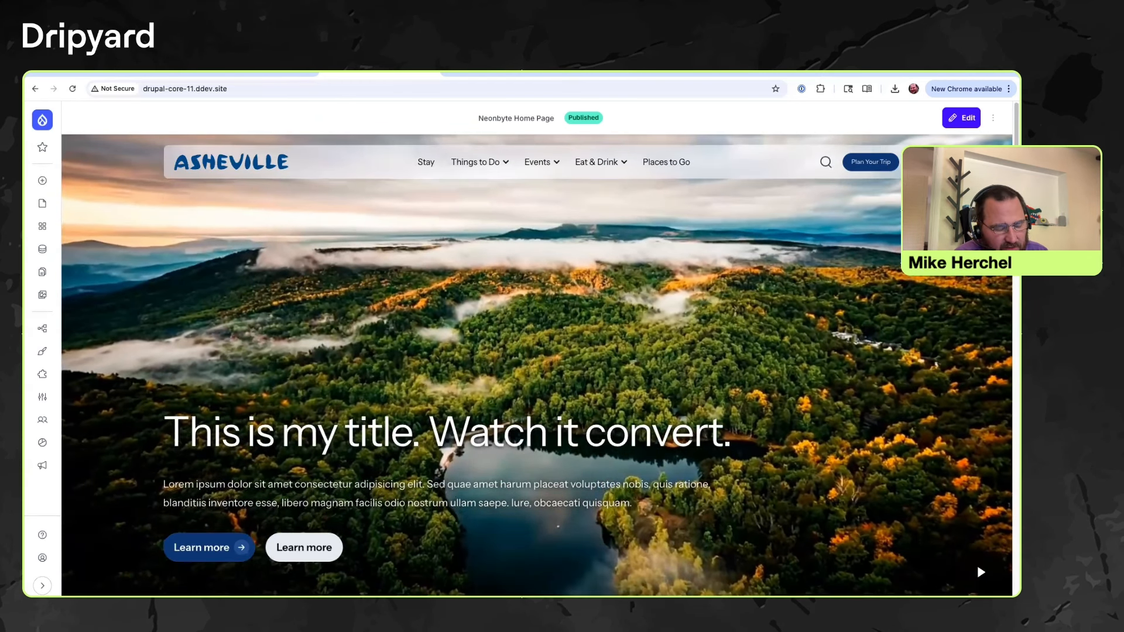
scroll(536, 366, "down", 5)
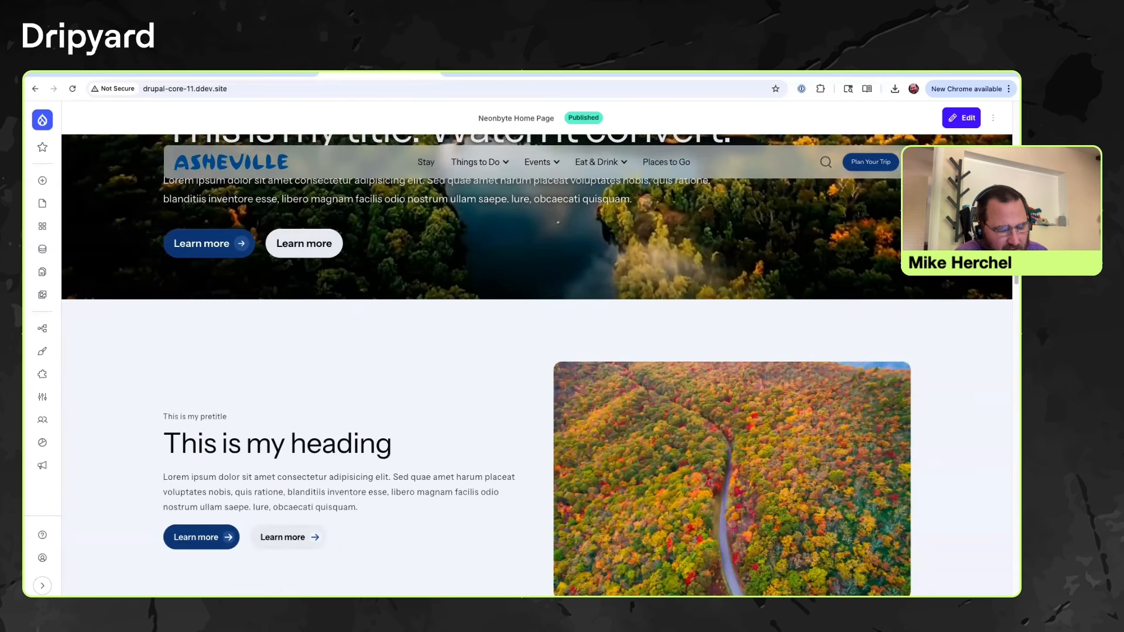
left_click_drag(199, 477, 499, 492)
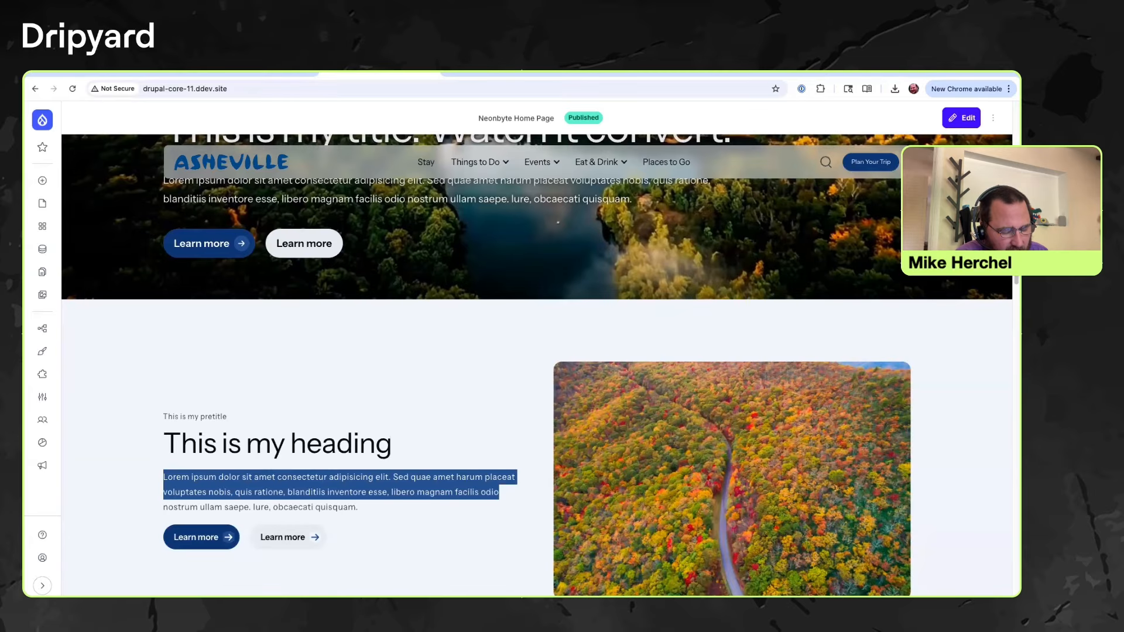
scroll(537, 351, "up", 5)
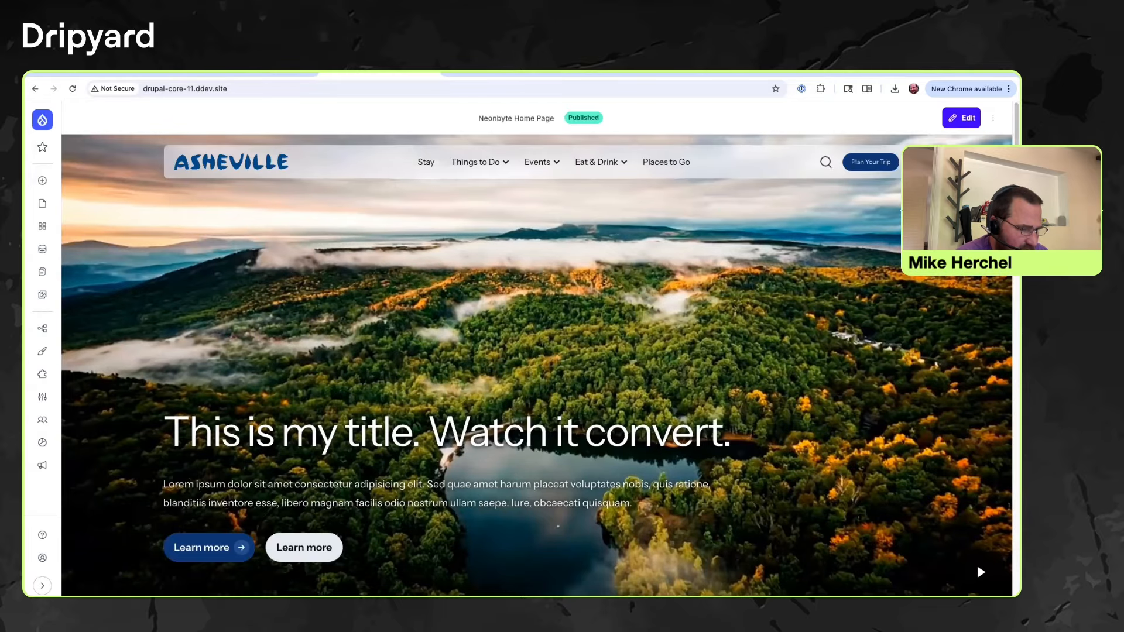
Create a new Article content item titled "This is my article".
left_click_drag(24, 352, 50, 352)
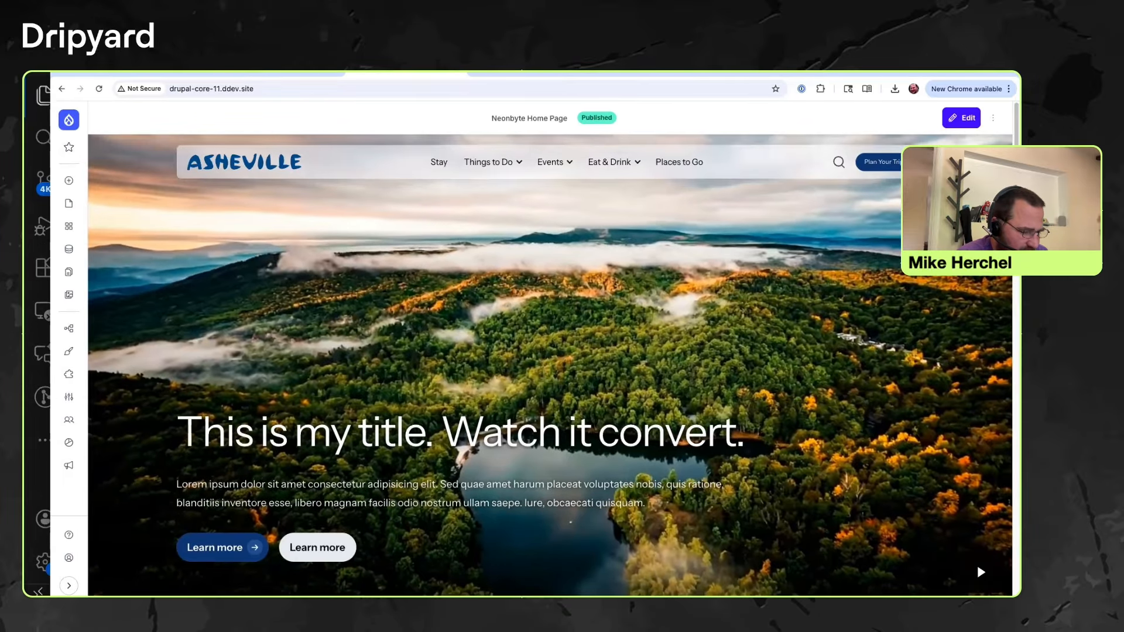
left_click(68, 585)
mouse_move(92, 181)
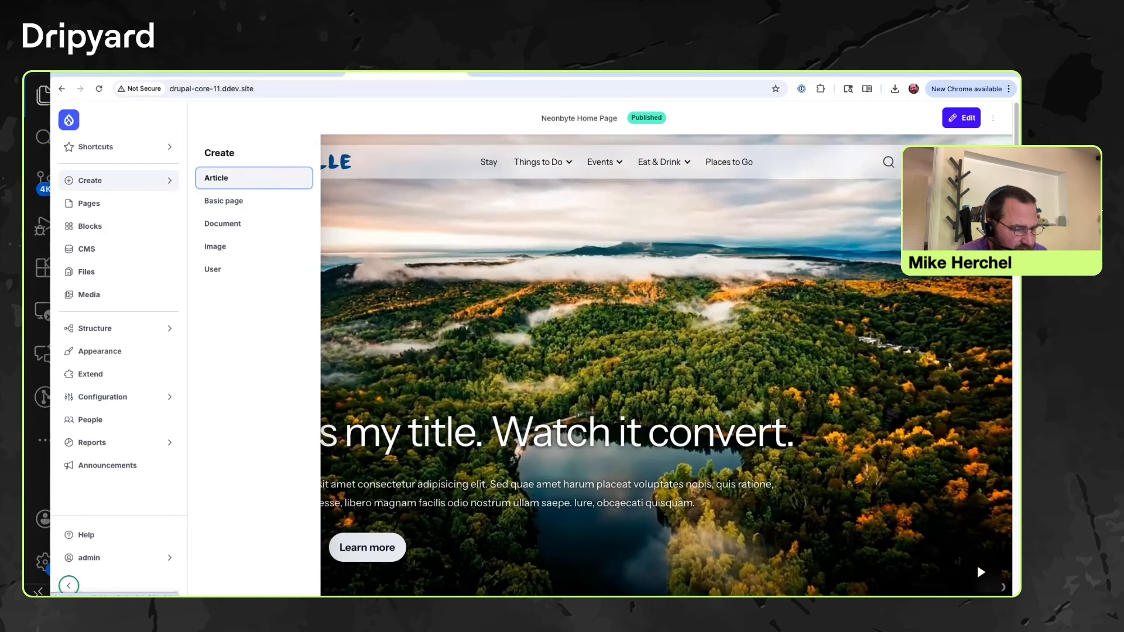
left_click(255, 178)
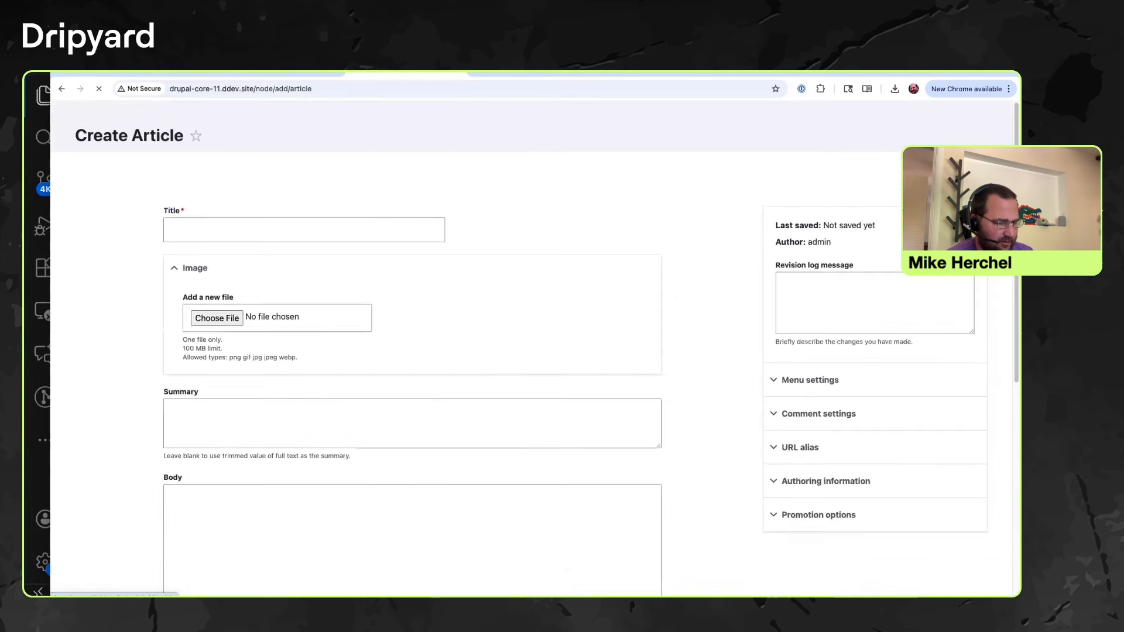
type("This is my article")
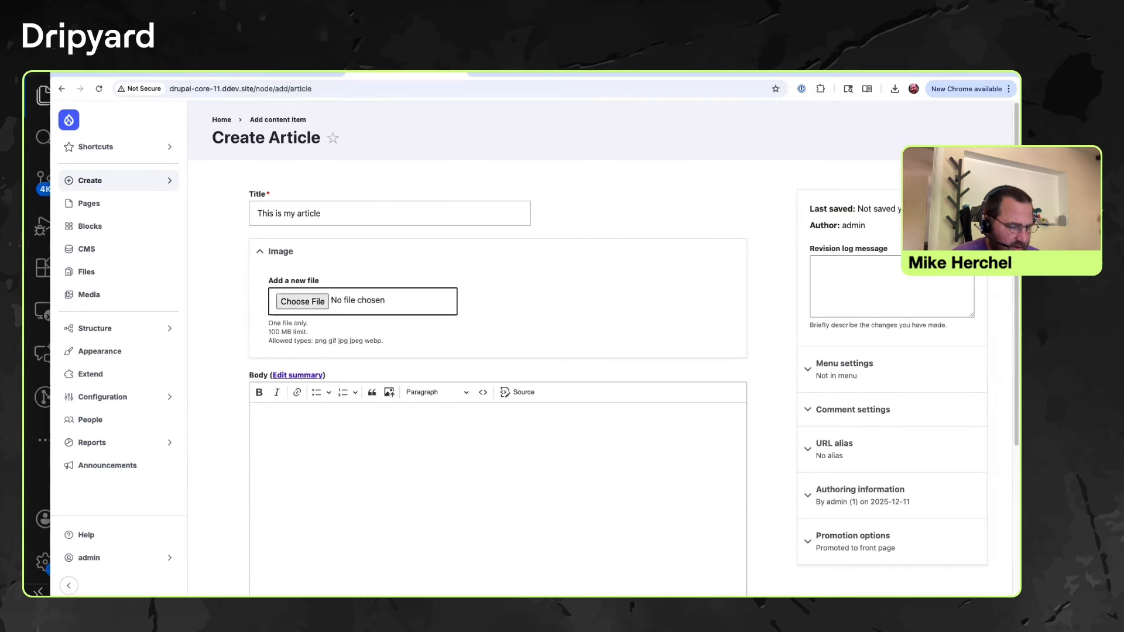
Add the mural street photo with the alternative text "this is my alt" and fill the body with repeated "This is my body." sentences.
left_click(302, 302)
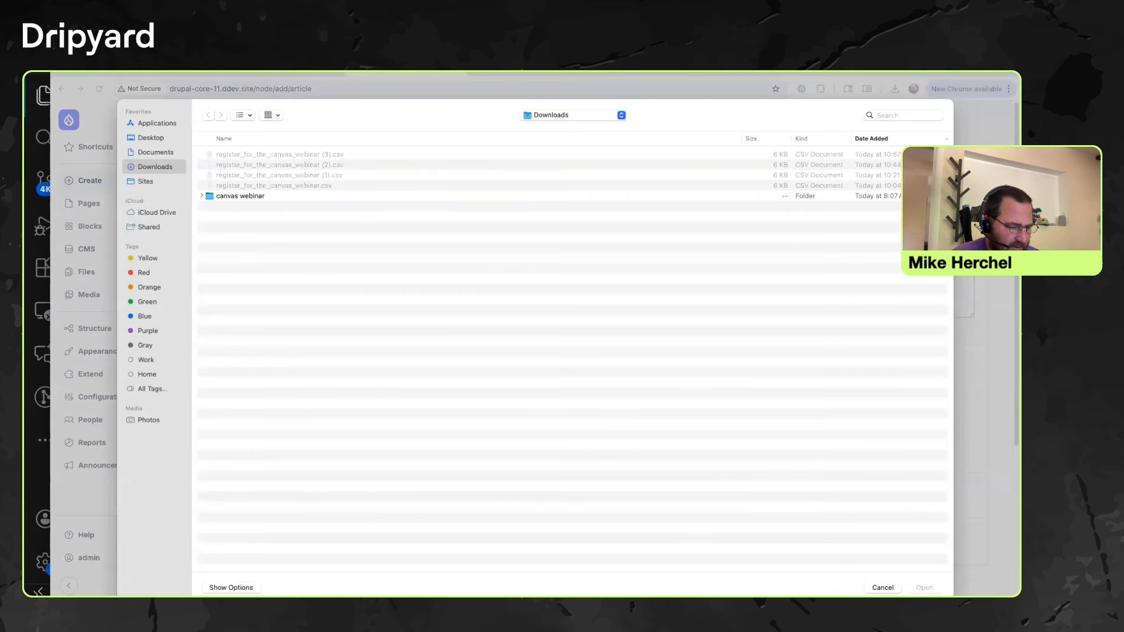
type("this is my alt")
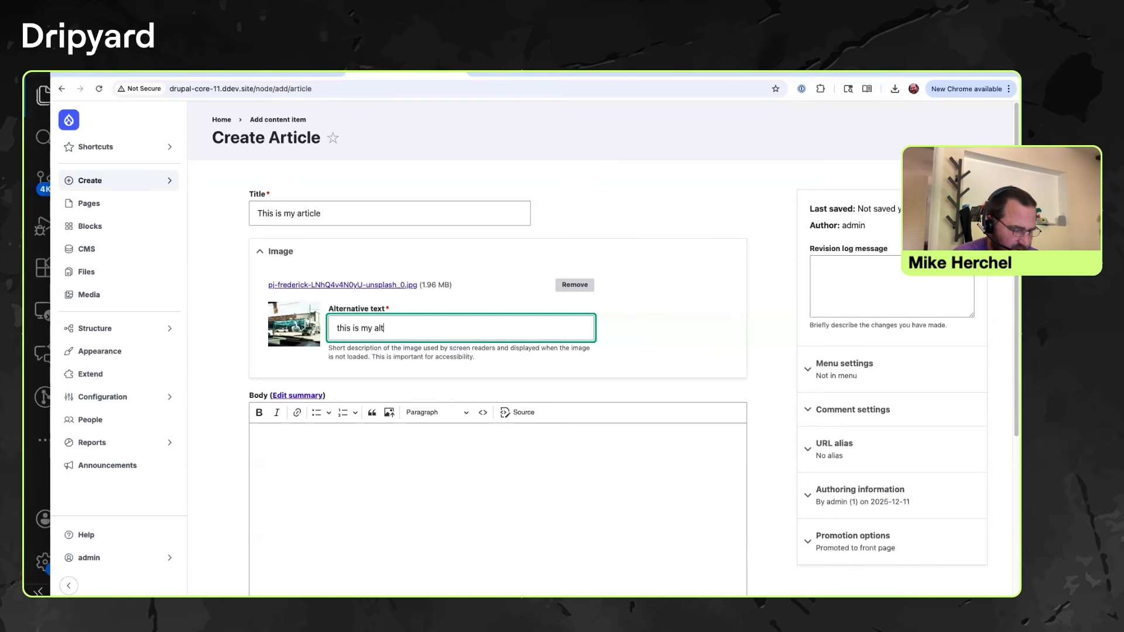
left_click(255, 437)
type("This ")
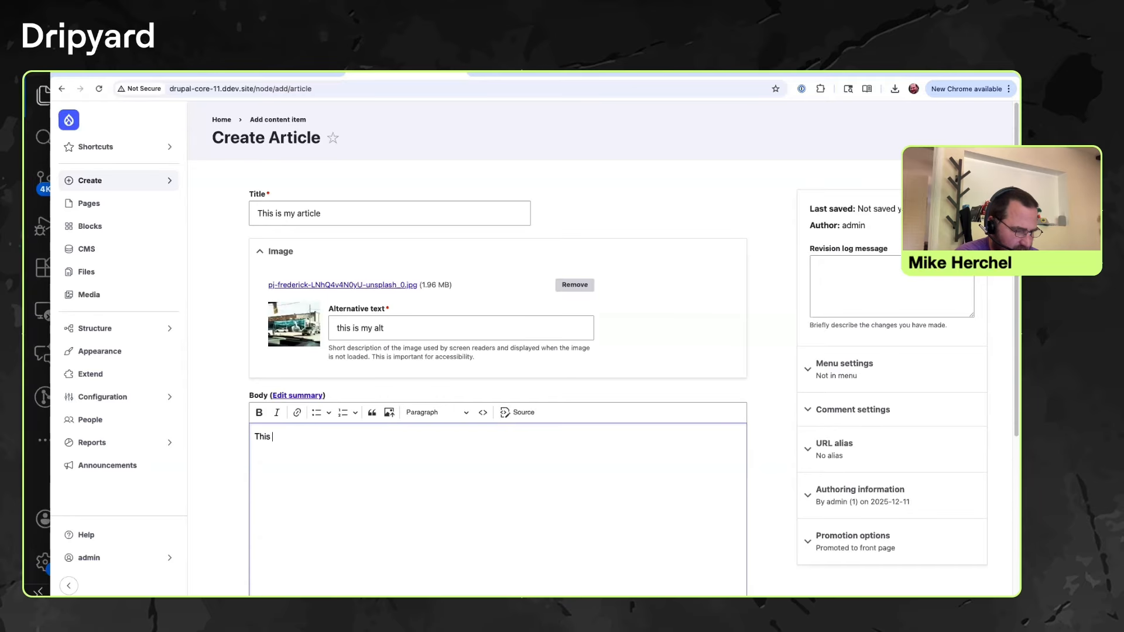
type("is my boyd")
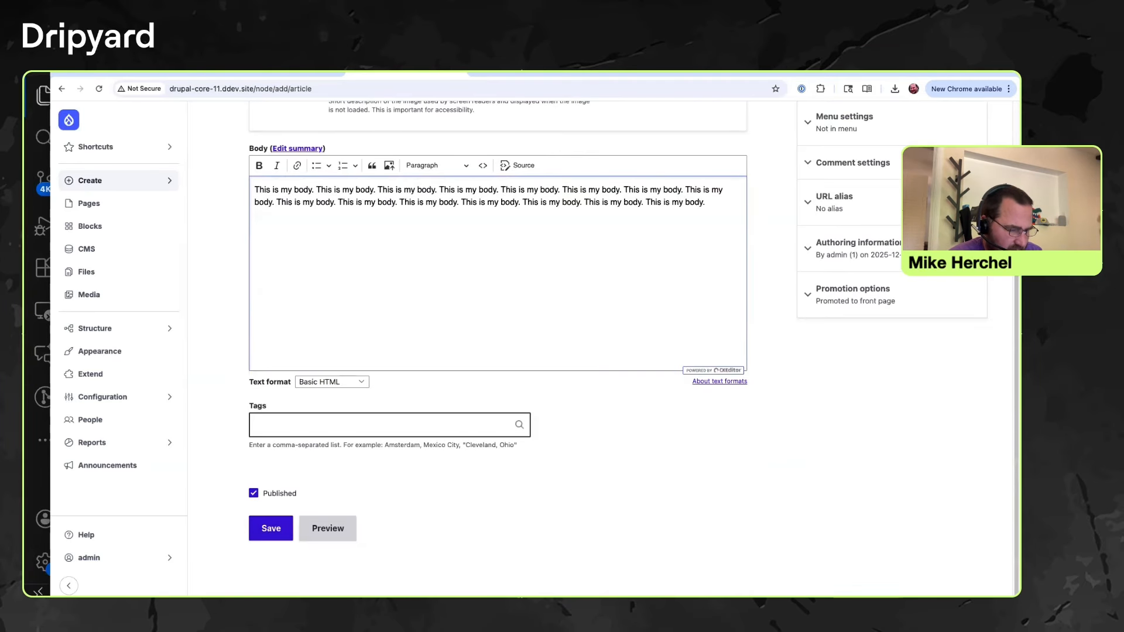
Tag the article with "test" and save it.
left_click(375, 425)
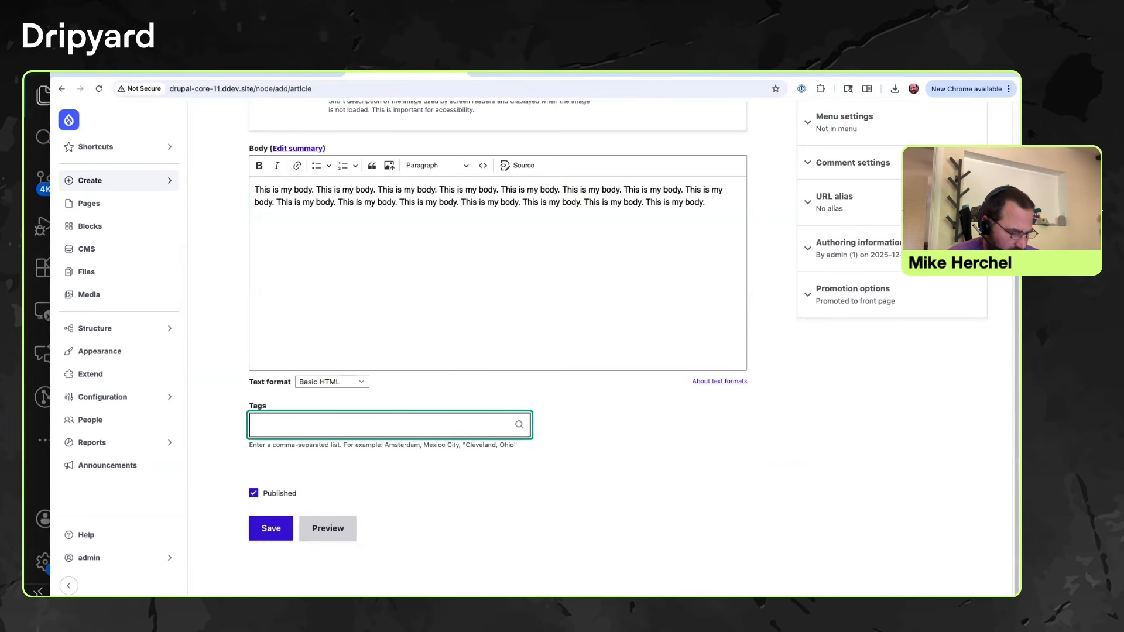
type("test")
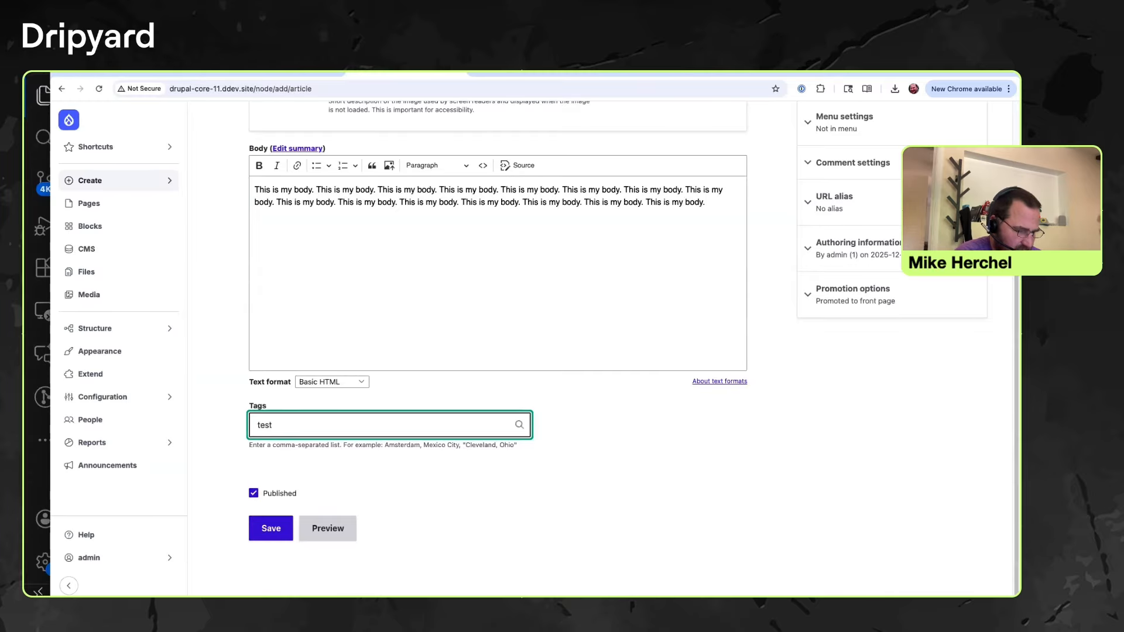
key("Return")
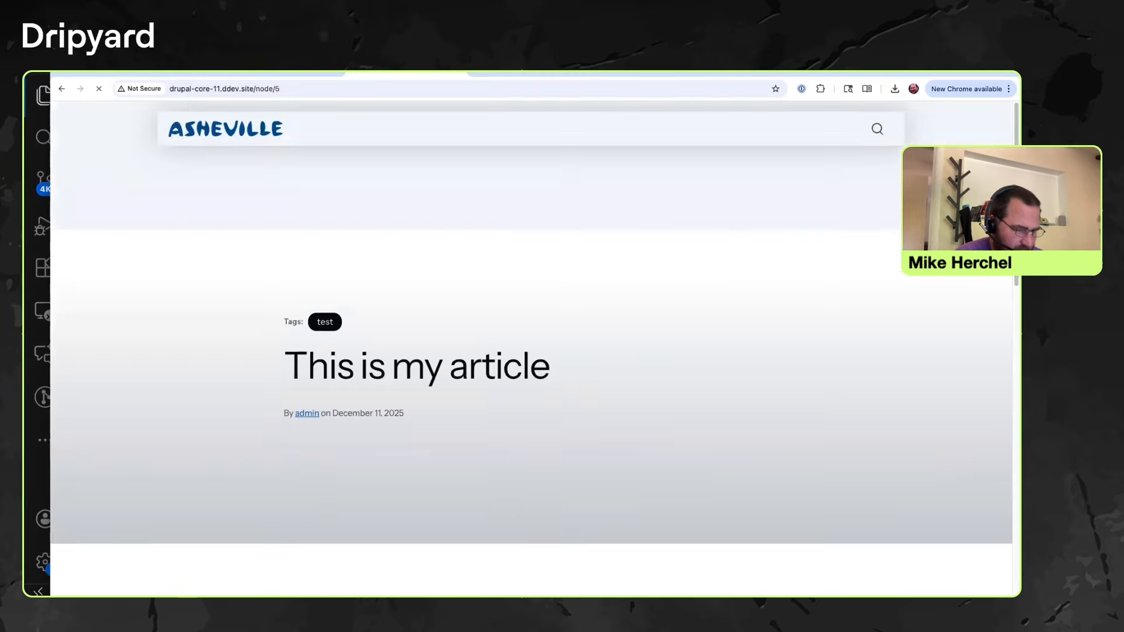
Review the saved article's default layout, from the title header and large image down to the body text and comment form.
scroll(600, 366, "down", 4)
scroll(600, 365, "down", 11)
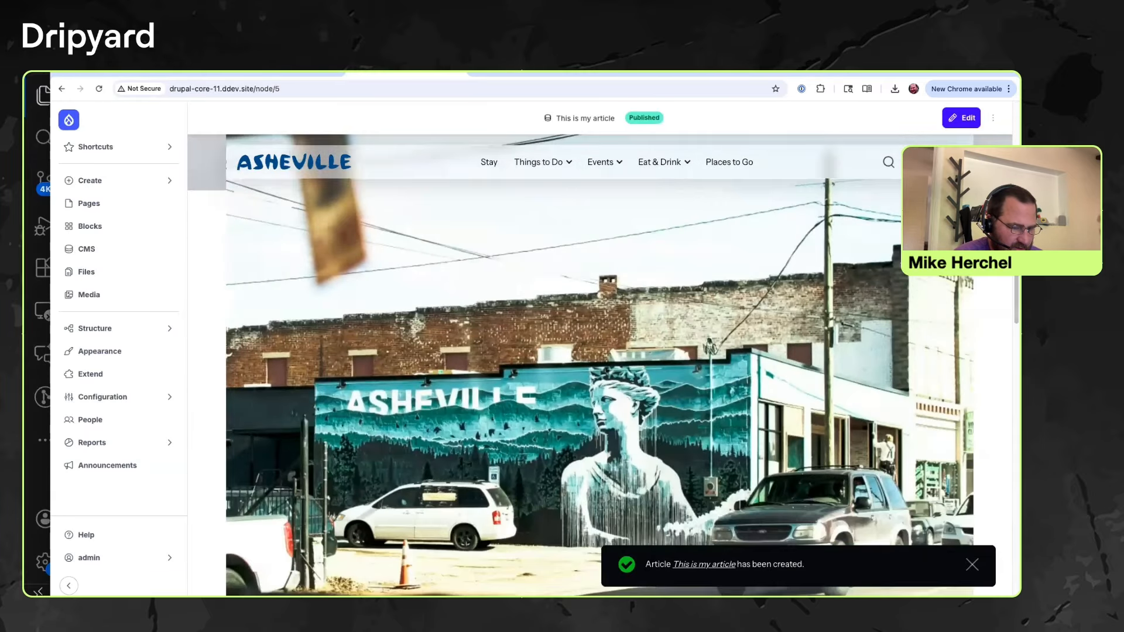
scroll(600, 365, "up", 12)
scroll(600, 366, "down", 10)
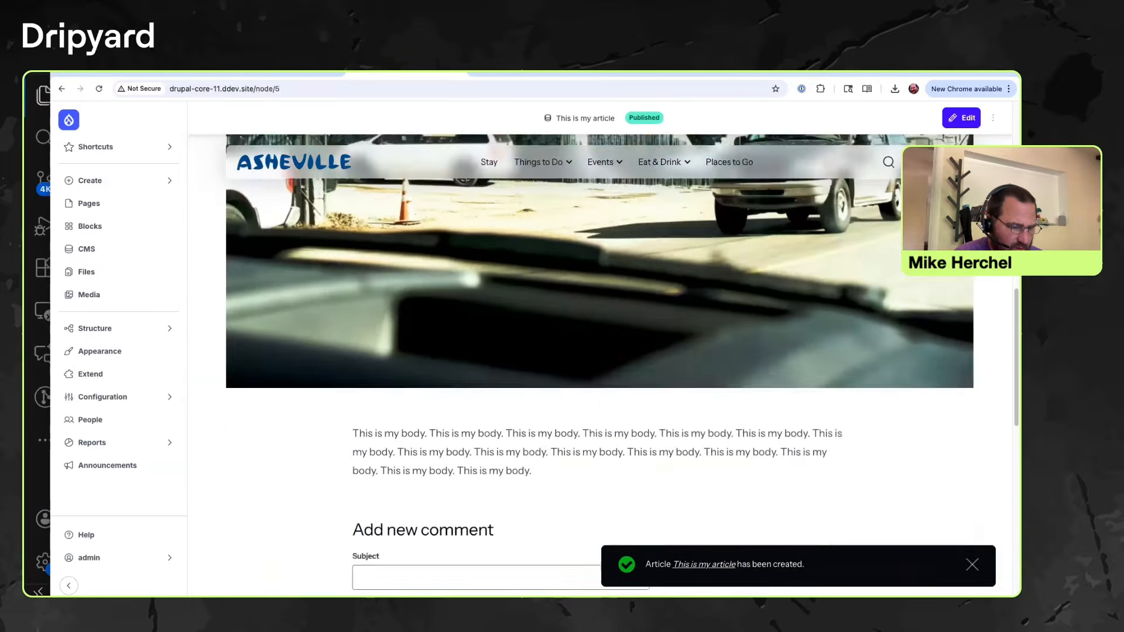
scroll(600, 365, "up", 4)
scroll(600, 366, "up", 8)
scroll(599, 366, "down", 8)
scroll(600, 365, "up", 3)
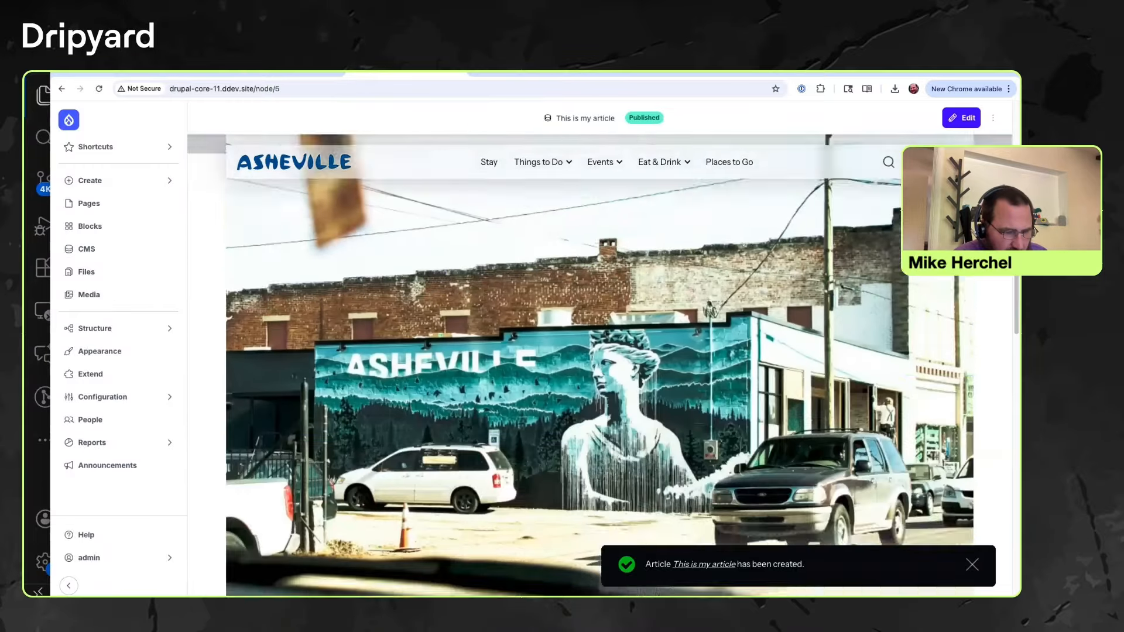
scroll(600, 366, "down", 2)
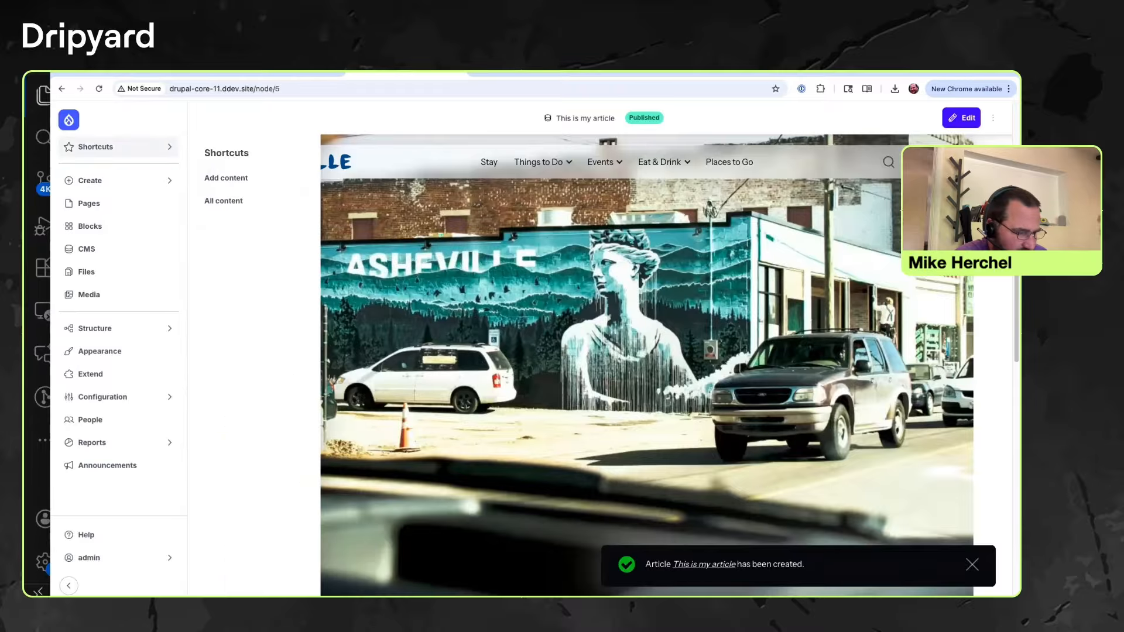
Collapse the administration sidebar and open the Neonbyte Home Page from the pages list for editing.
left_click(69, 585)
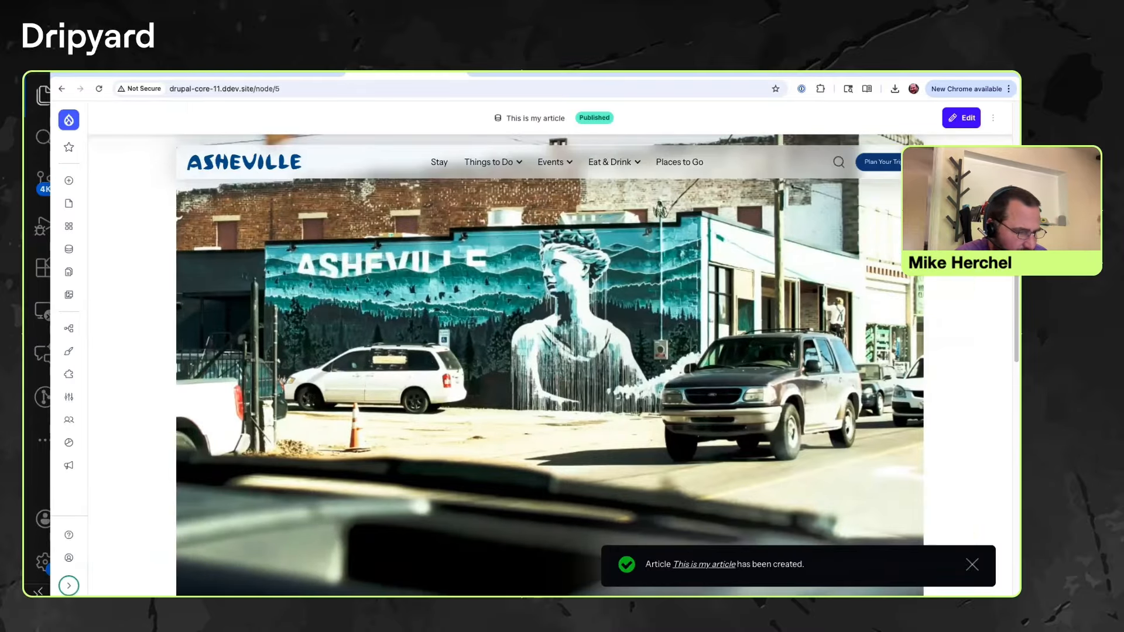
mouse_move(68, 180)
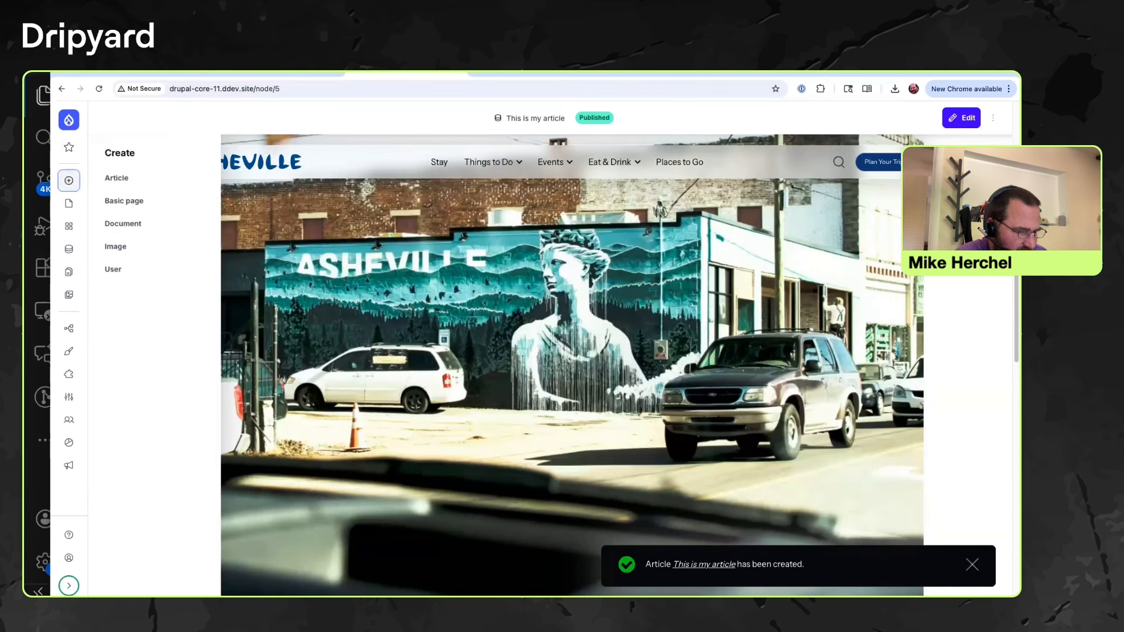
left_click(68, 203)
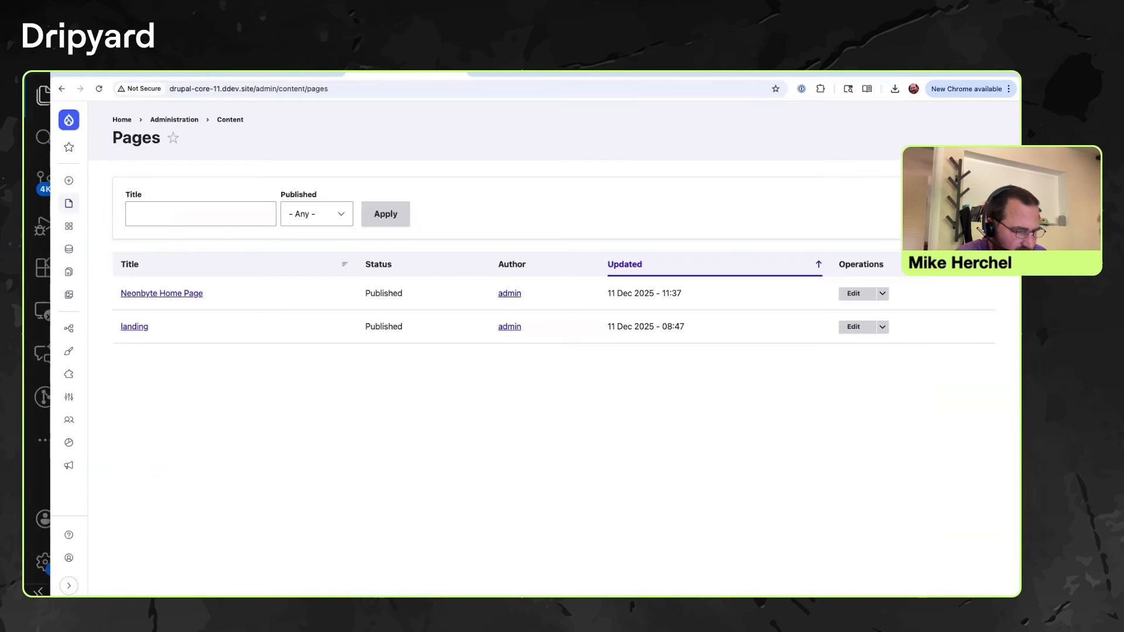
left_click(854, 293)
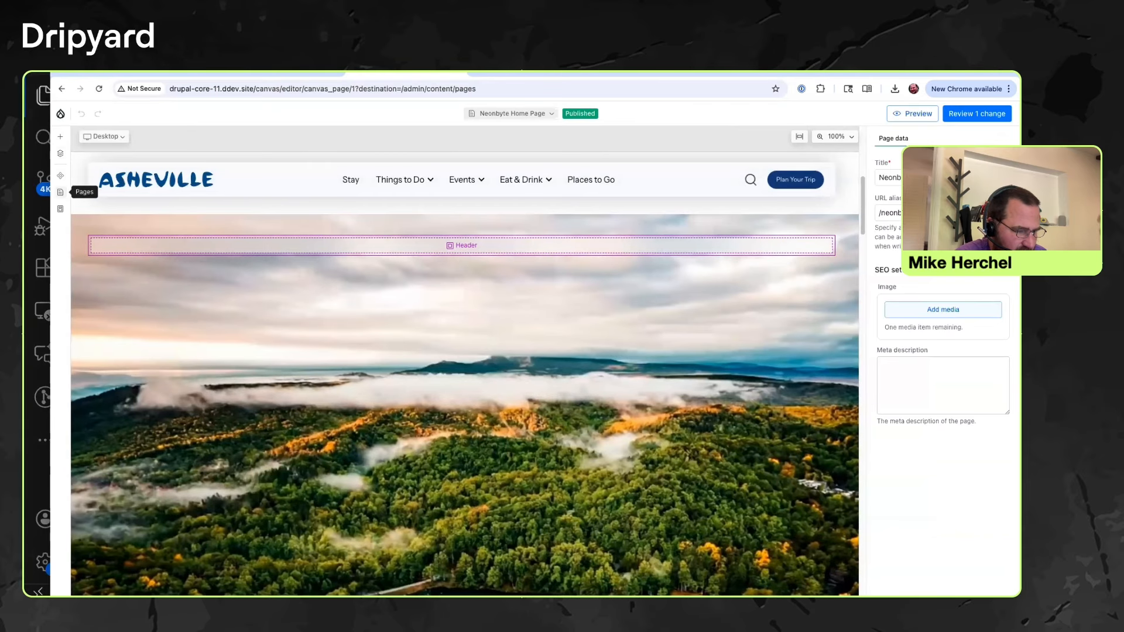
Show the content type templates and examine the options available for the Article content type.
left_click(61, 192)
left_click(61, 209)
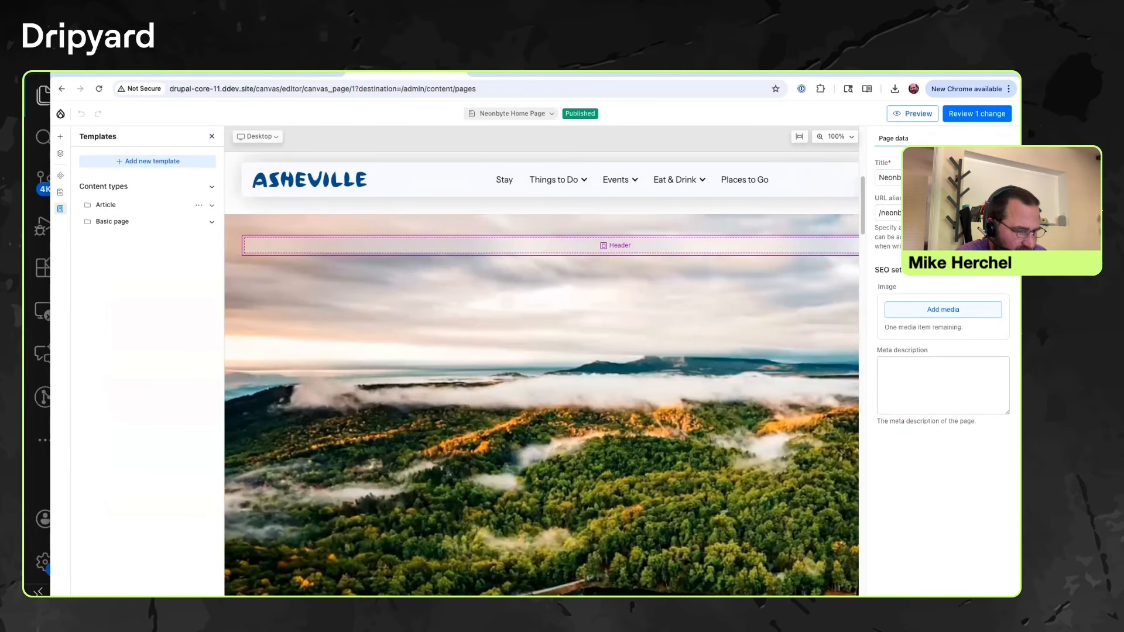
left_click(212, 205)
left_click(212, 205)
left_click(199, 205)
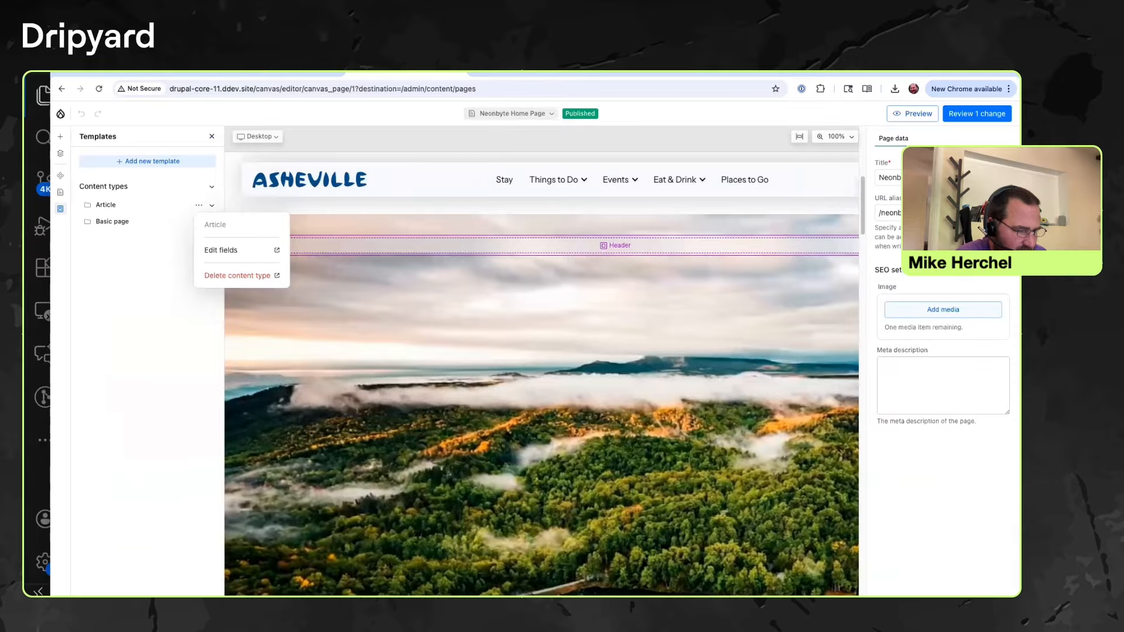
left_click(153, 281)
Add a new "Full content" template for the Article content type.
left_click(147, 161)
left_click(534, 350)
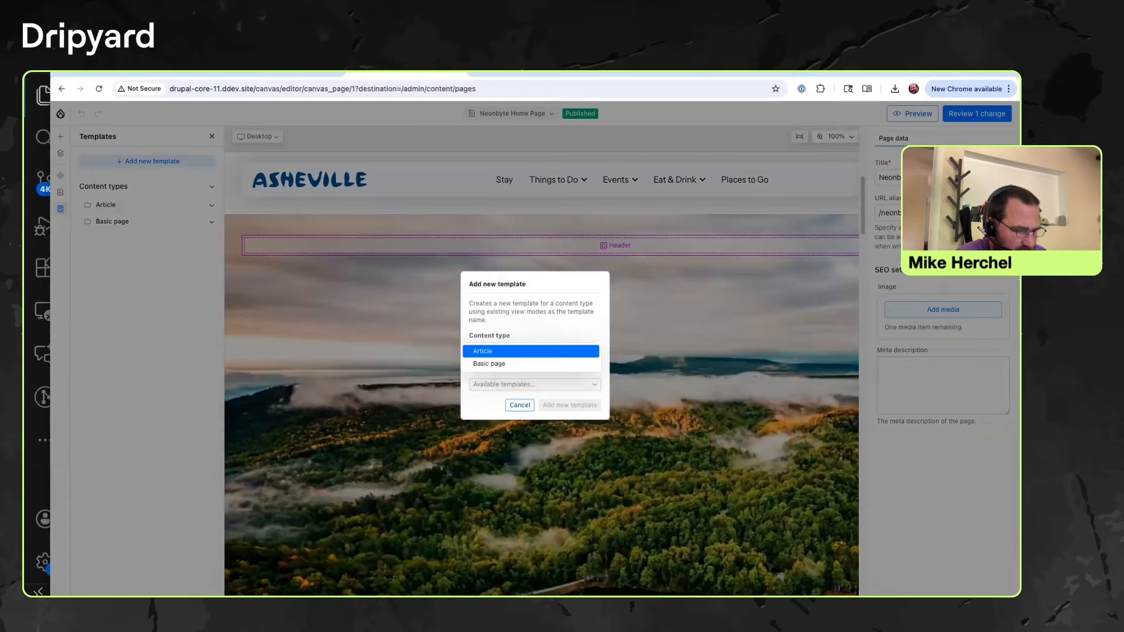
left_click(531, 351)
left_click(534, 384)
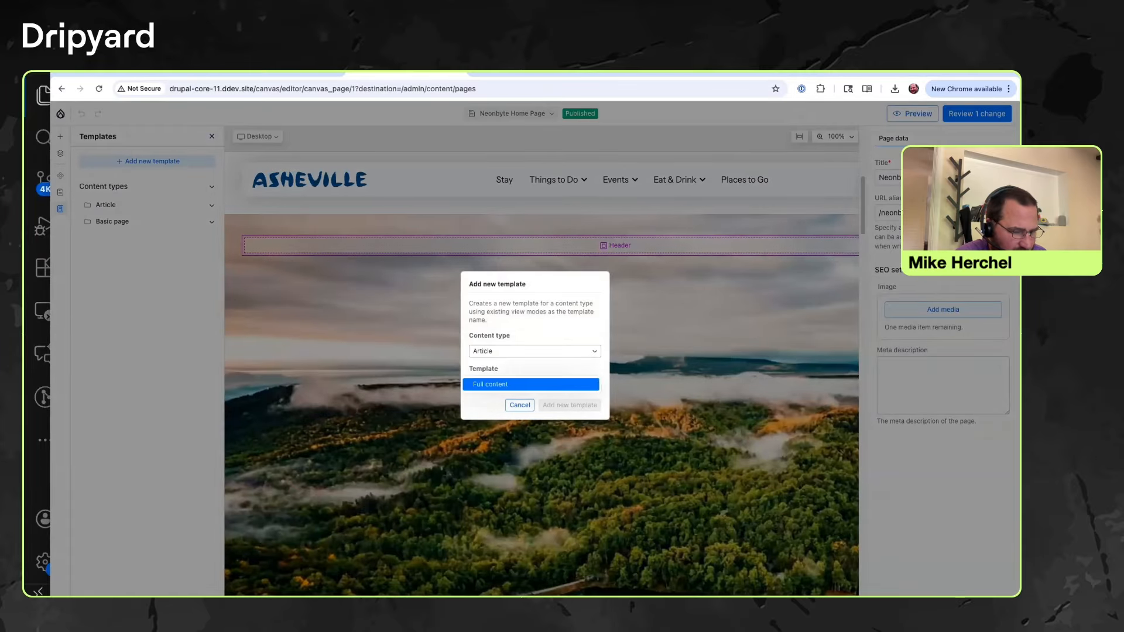
left_click(532, 385)
left_click(534, 385)
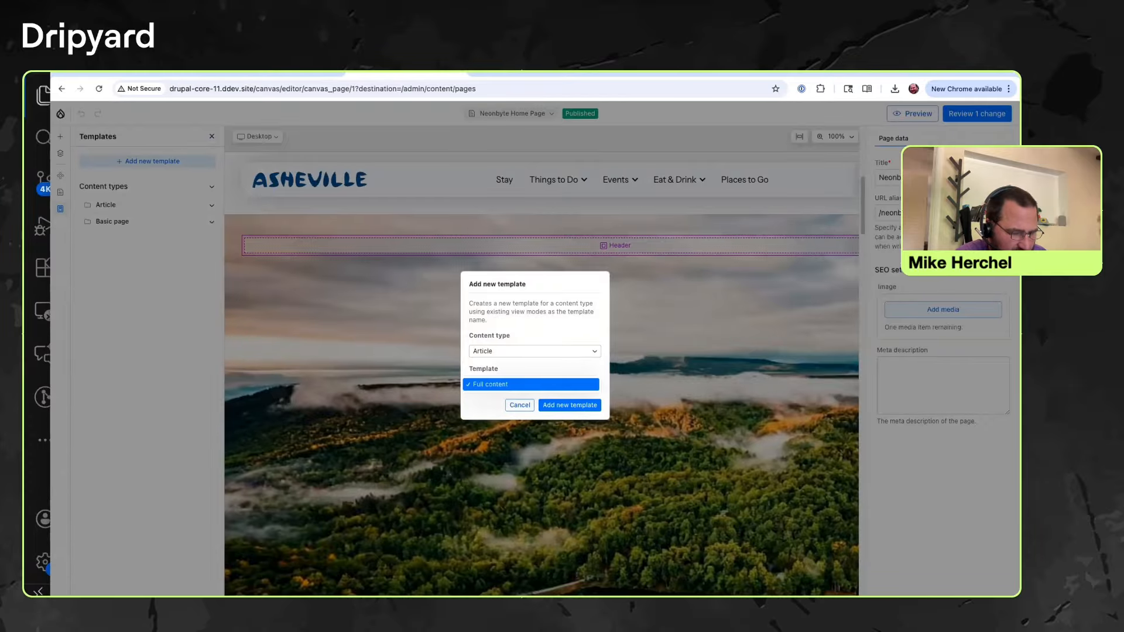
key("Escape")
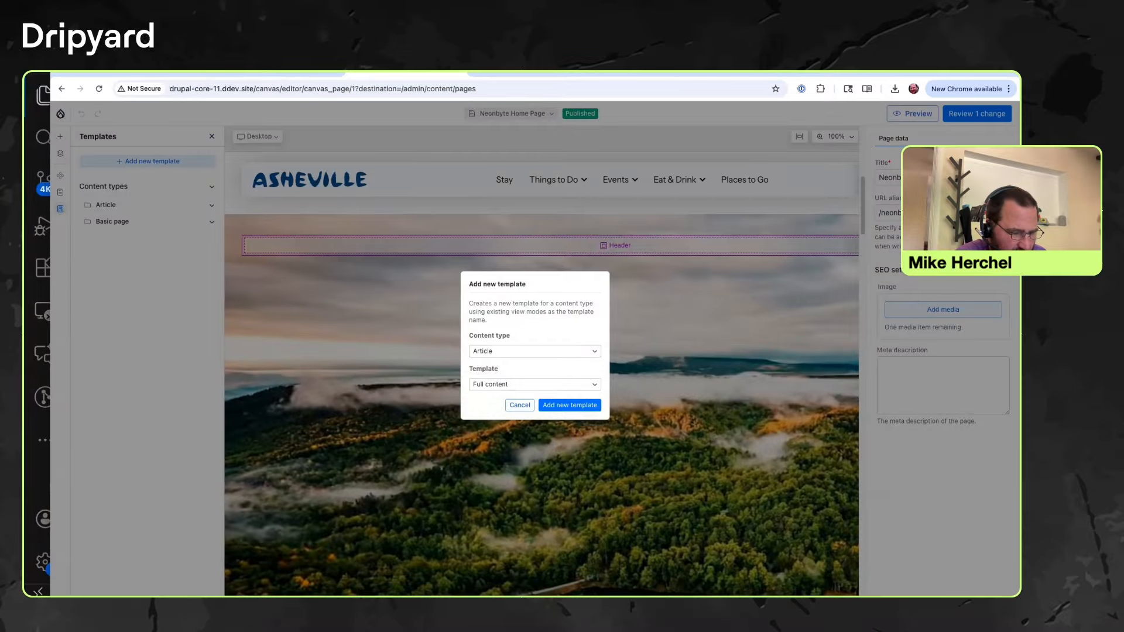
left_click(570, 405)
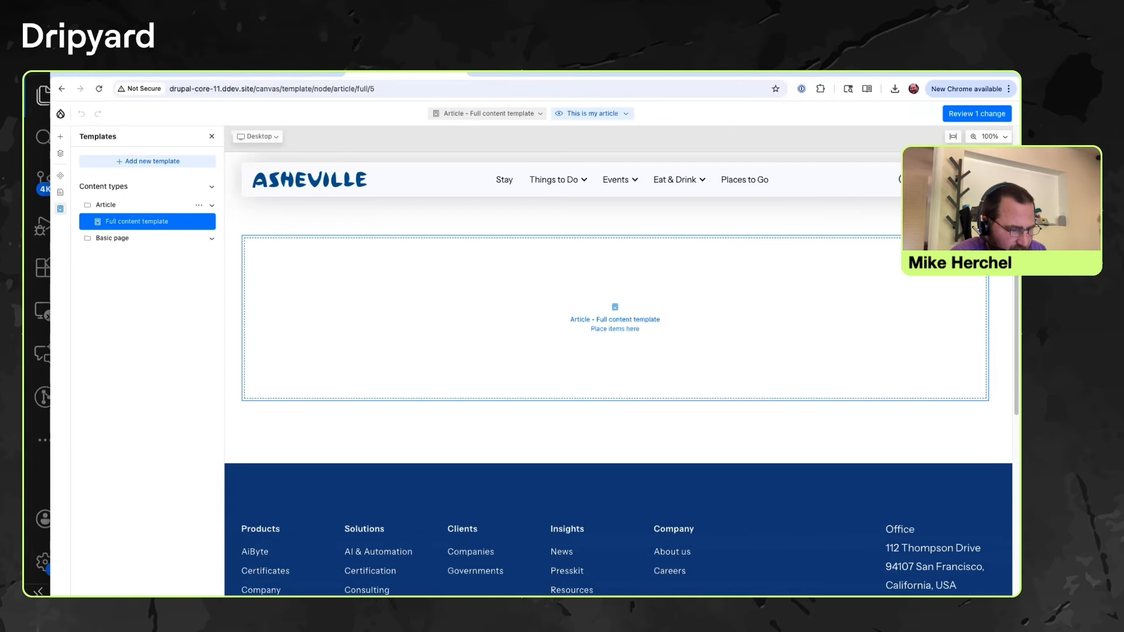
Insert an Image component from Dripyard Basic into the empty Article full content template.
left_click(60, 136)
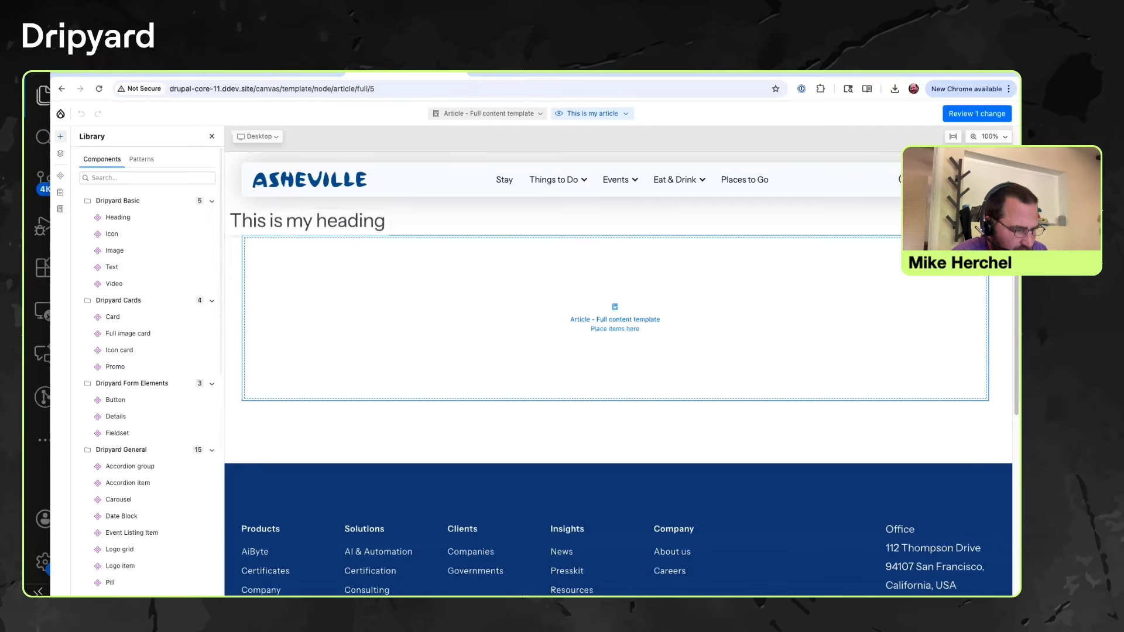
left_click_drag(114, 251, 557, 304)
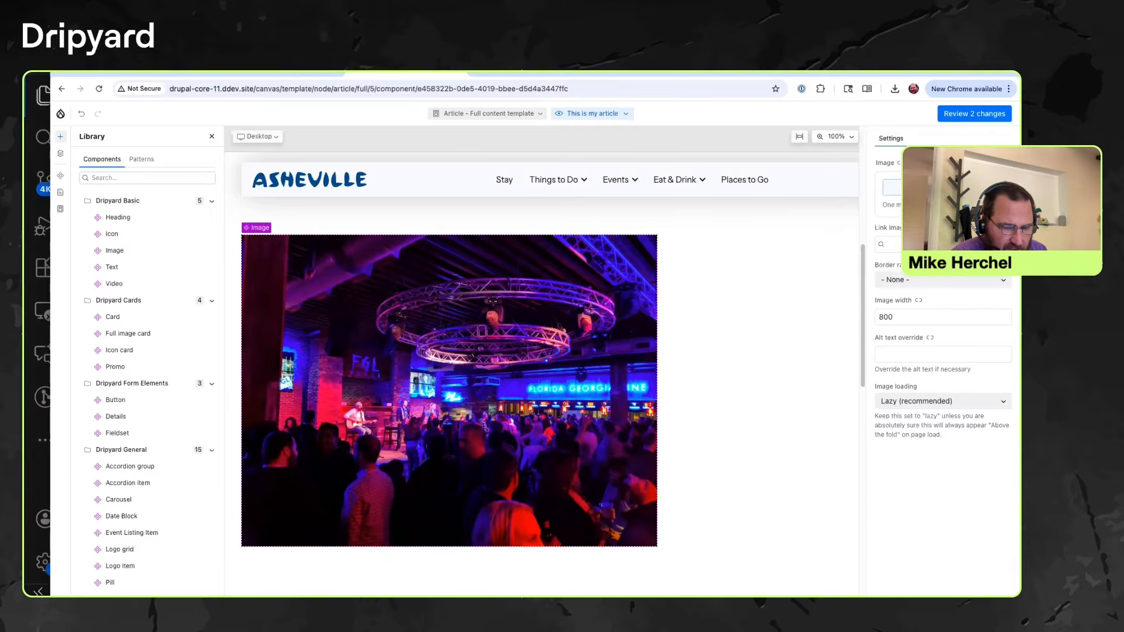
Link the Image component to the article's Image field and set its image width to 0.
left_click(901, 163)
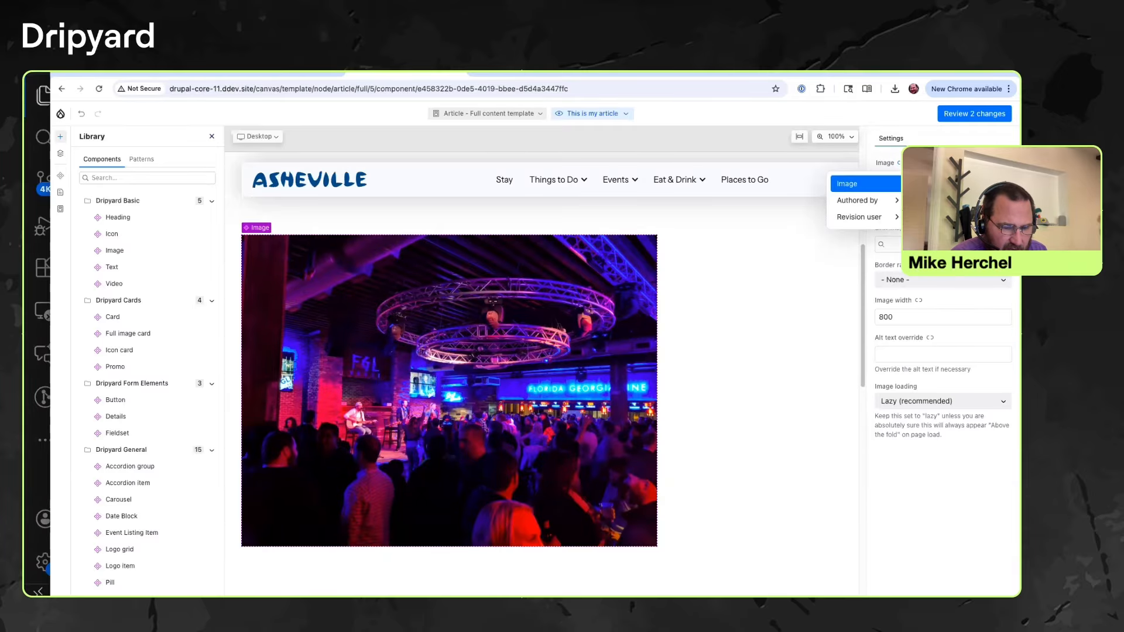
left_click(855, 184)
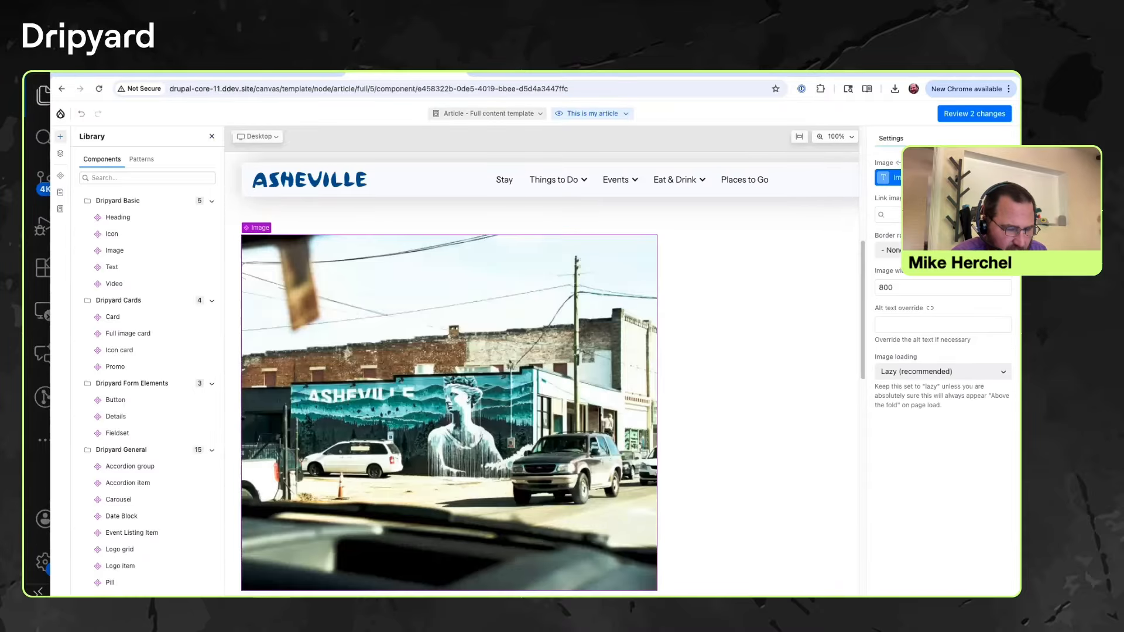
double_click(887, 288)
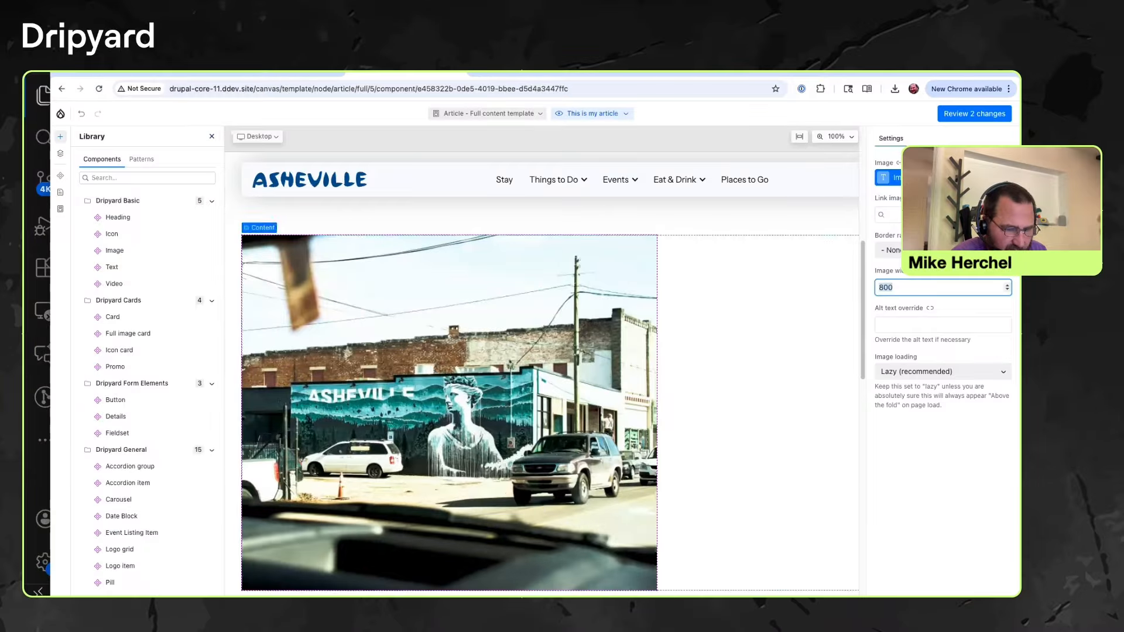
type("1000")
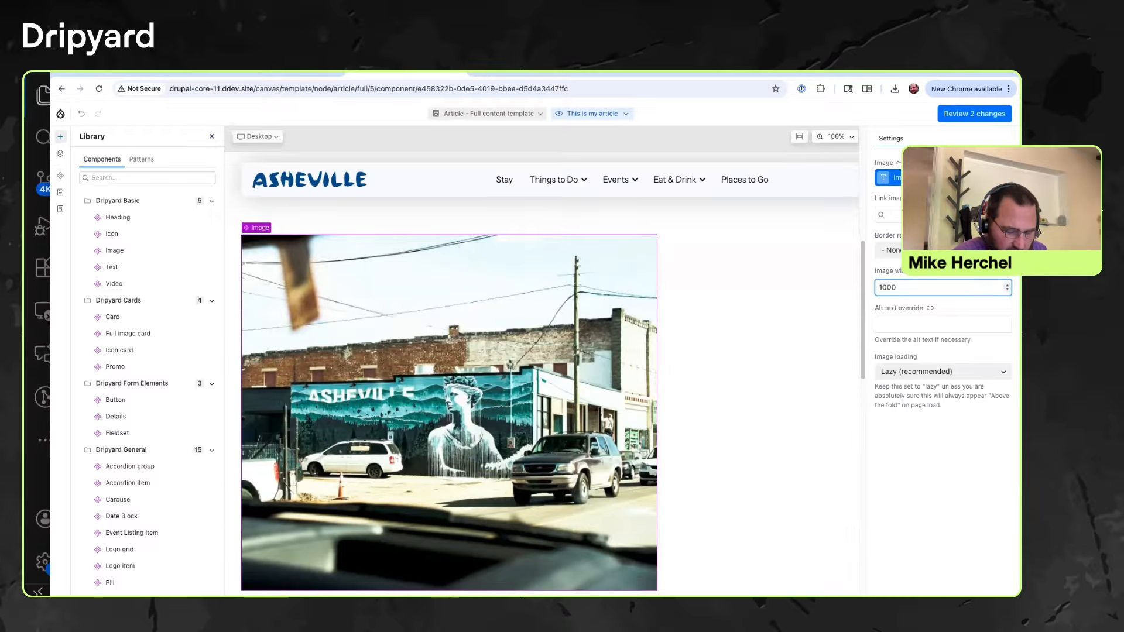
key("BackSpace")
key("BackSpace")
key("BackSpace")
key("BackSpace")
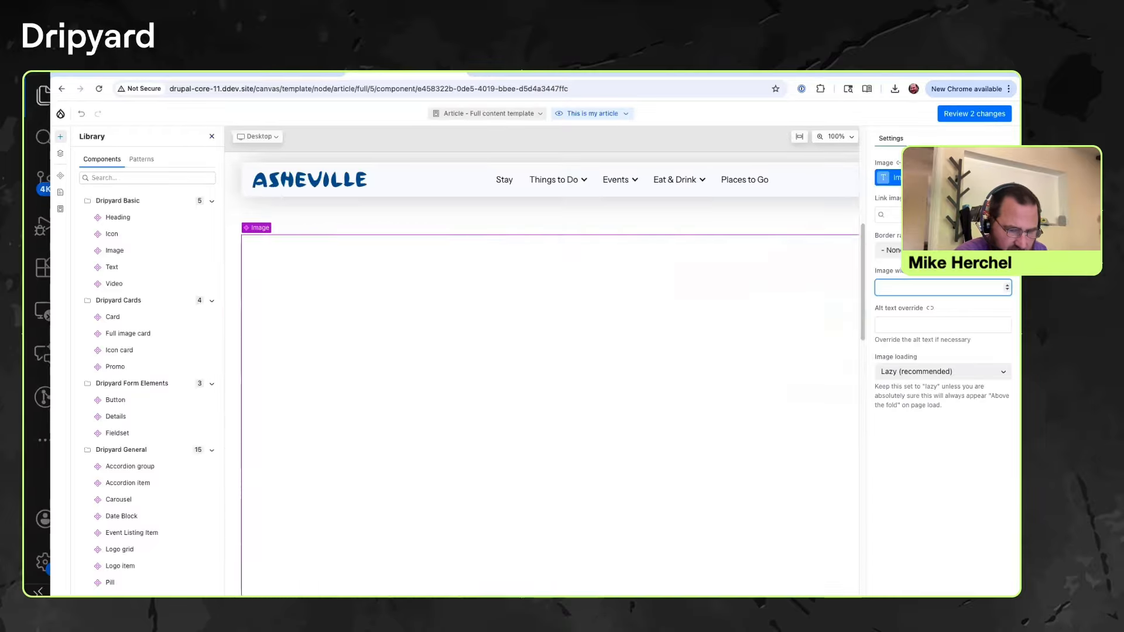
type("0")
Examine how the linked article image fills the template preview down to the footer.
scroll(550, 362, "down", 10)
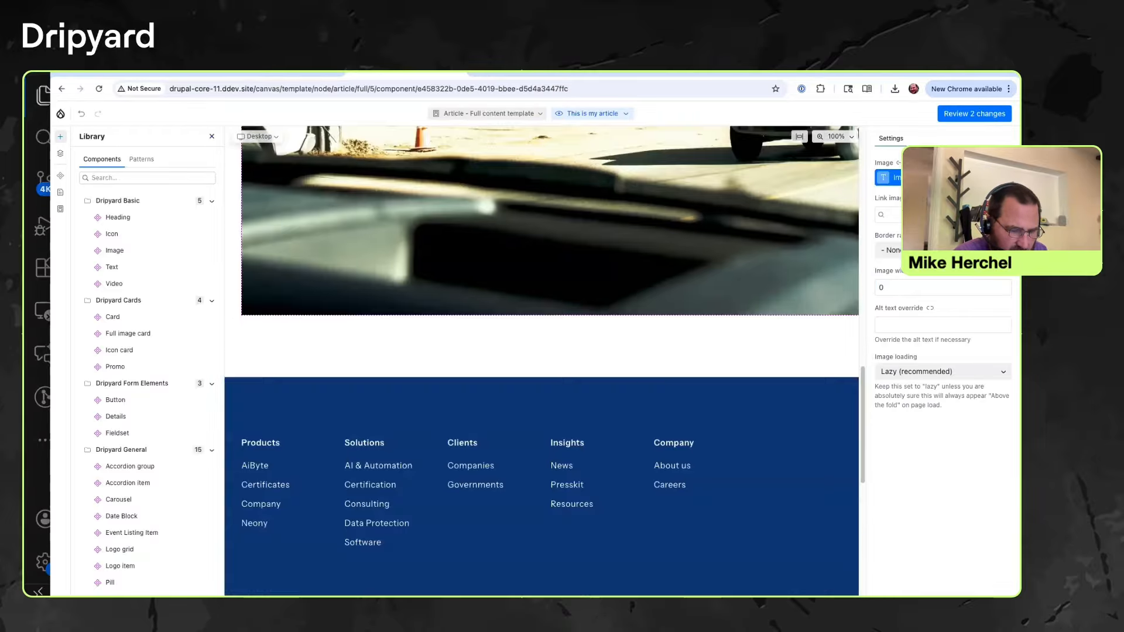
scroll(551, 362, "up", 6)
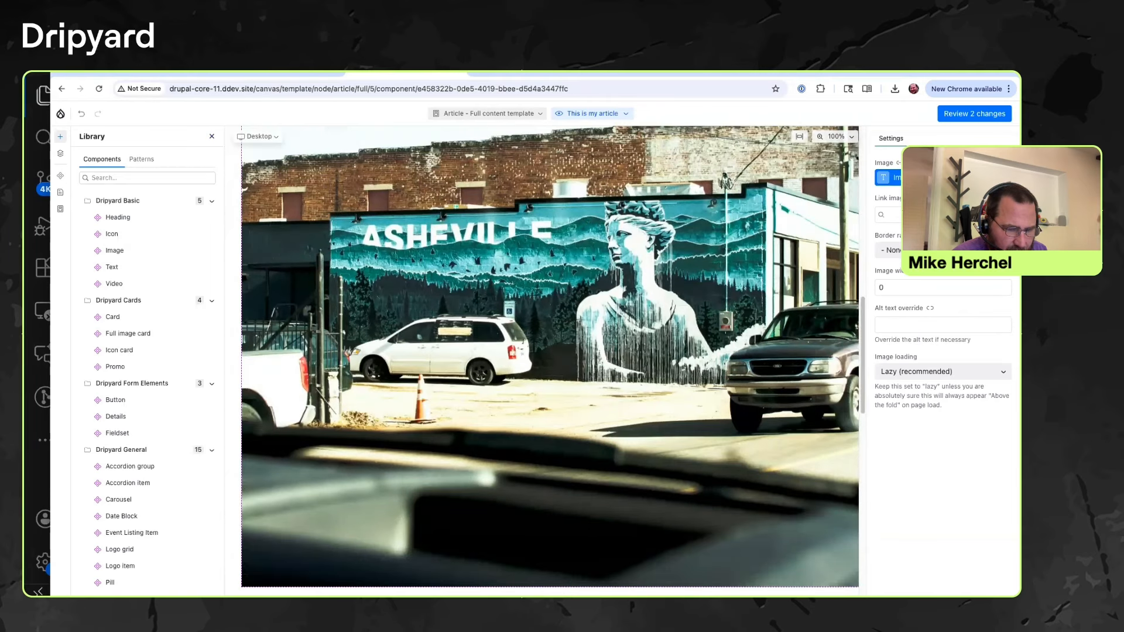
scroll(551, 362, "down", 1)
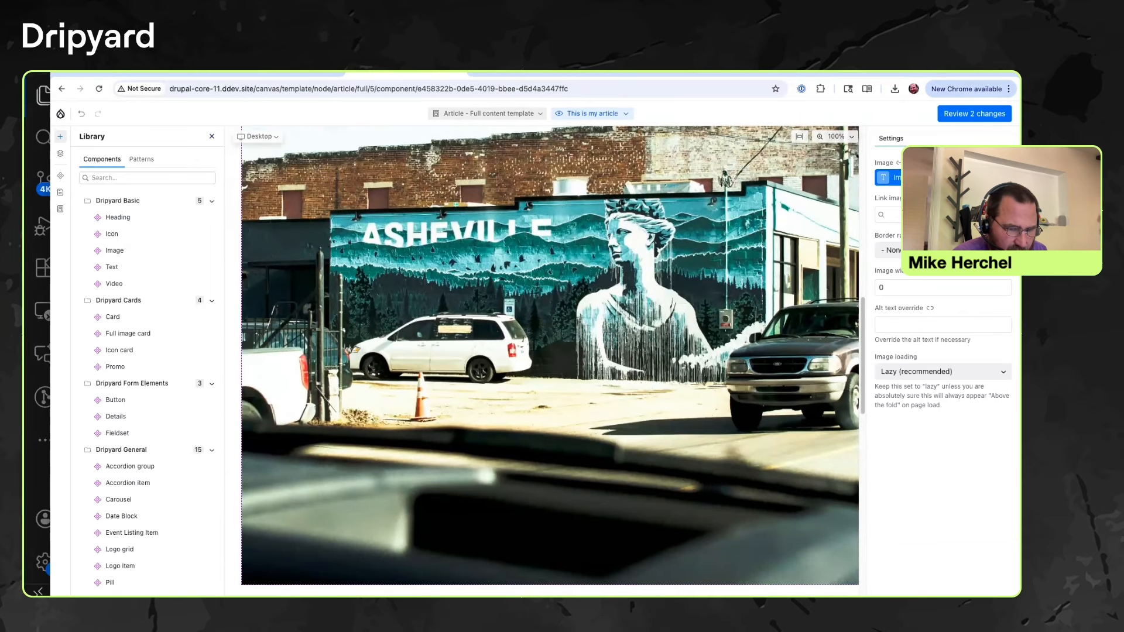
scroll(550, 361, "down", 5)
scroll(550, 361, "up", 8)
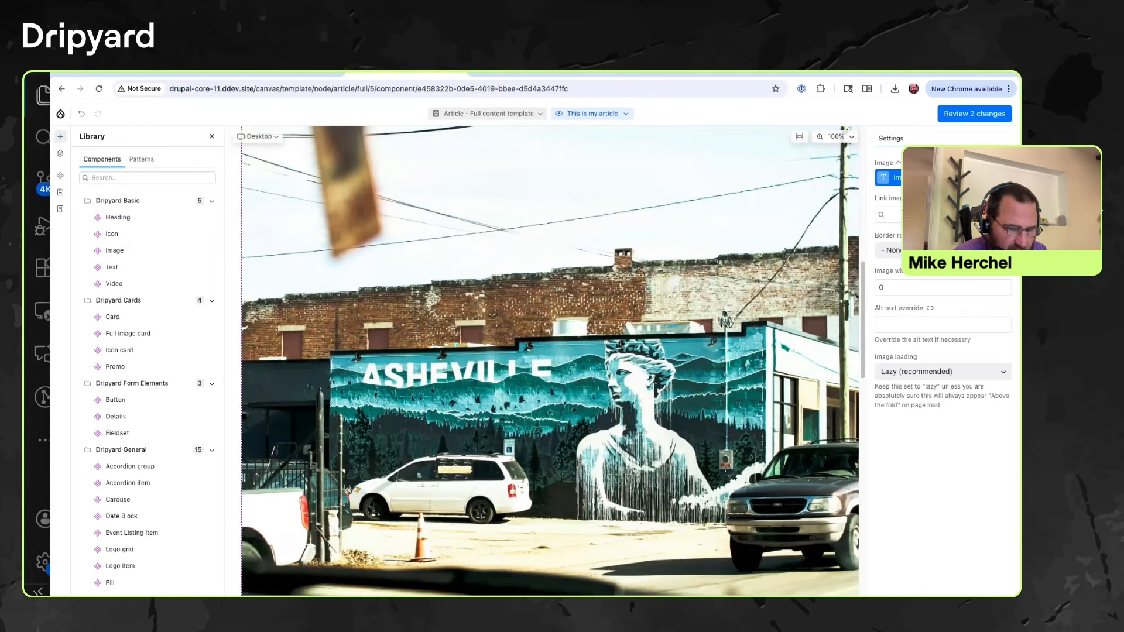
scroll(551, 361, "up", 1)
scroll(550, 361, "down", 4)
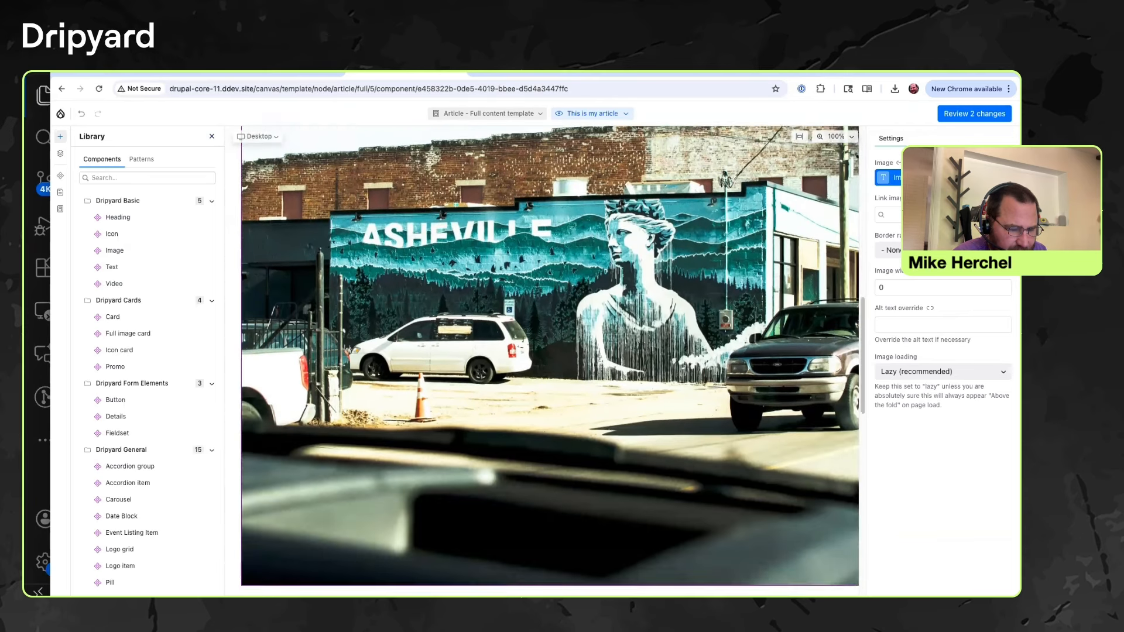
Insert a Text component from Dripyard Basic below the image and link its text to the article's Body field.
scroll(550, 361, "down", 1)
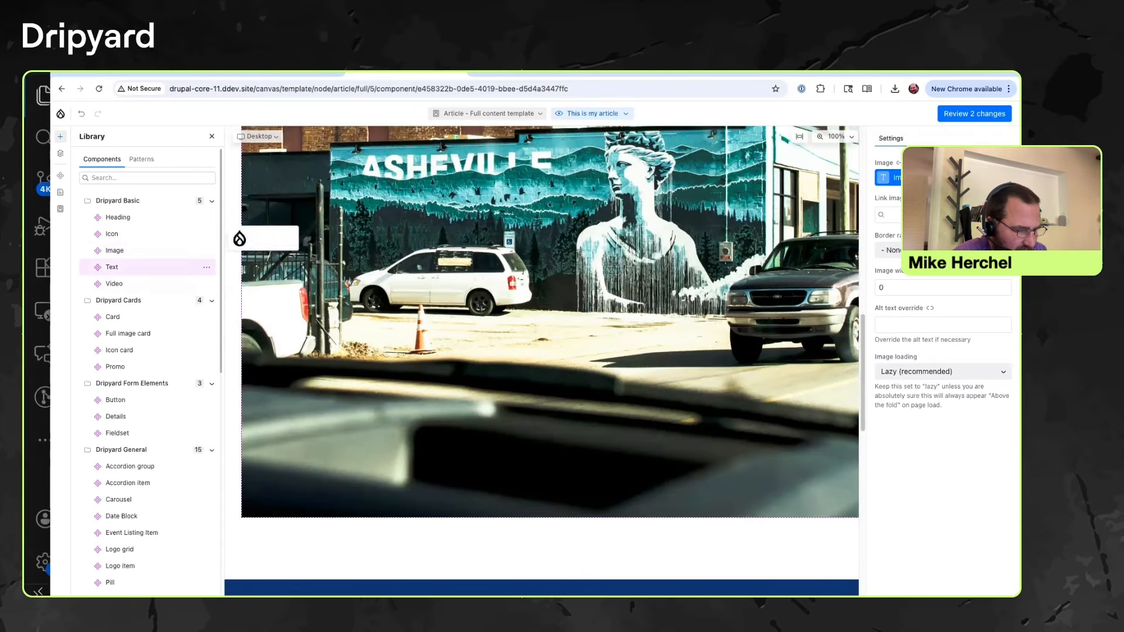
left_click_drag(112, 267, 544, 523)
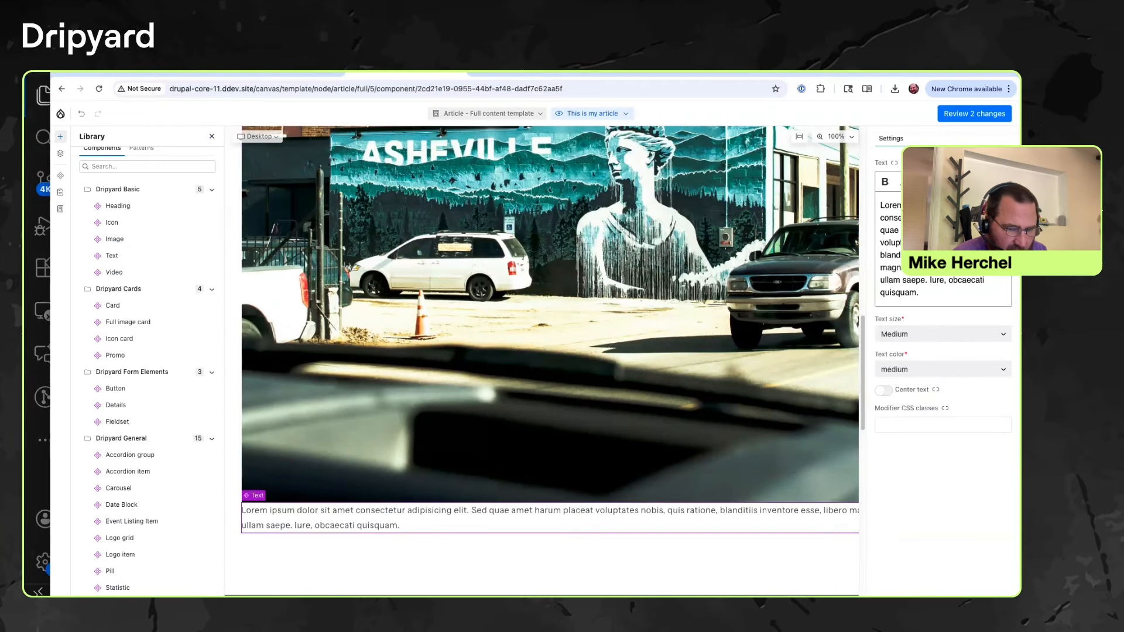
left_click(894, 163)
mouse_move(875, 184)
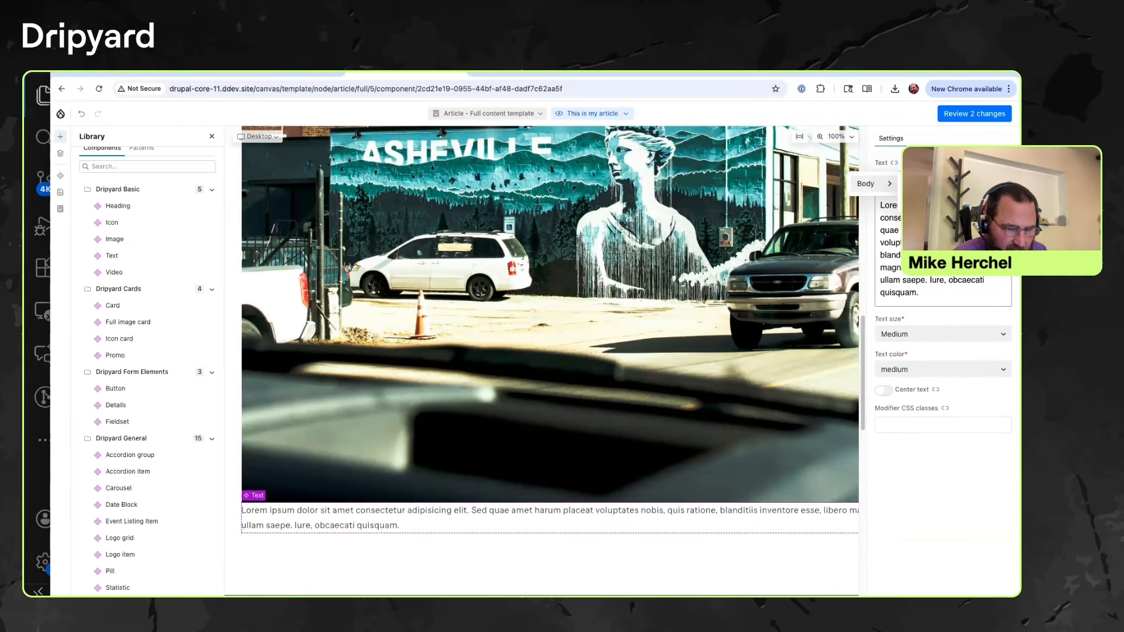
left_click(931, 184)
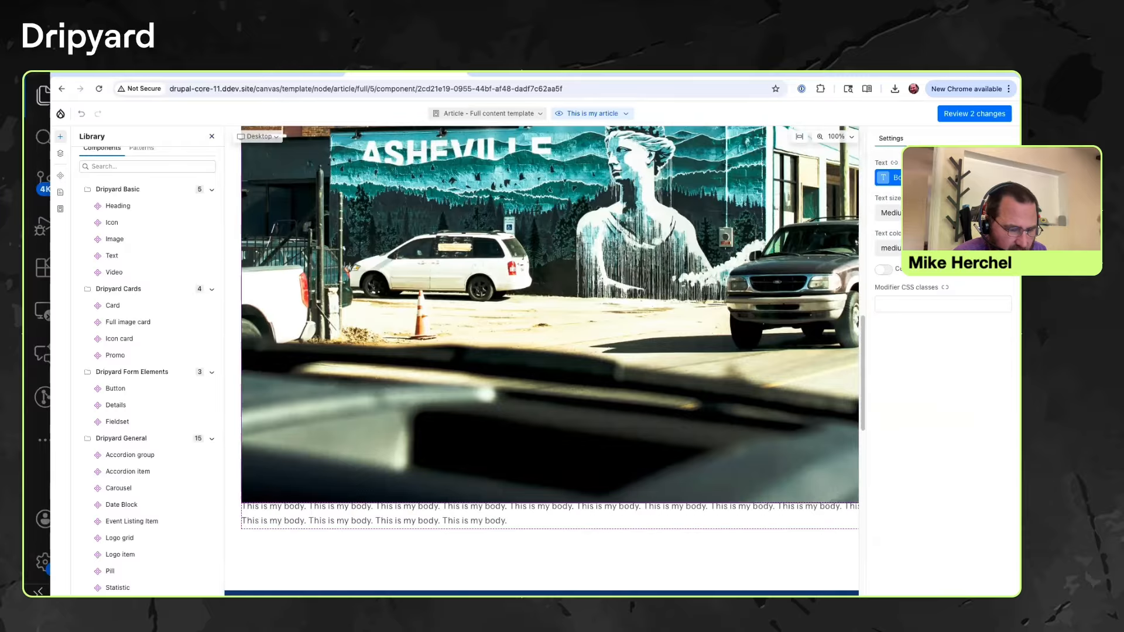
scroll(541, 358, "down", 5)
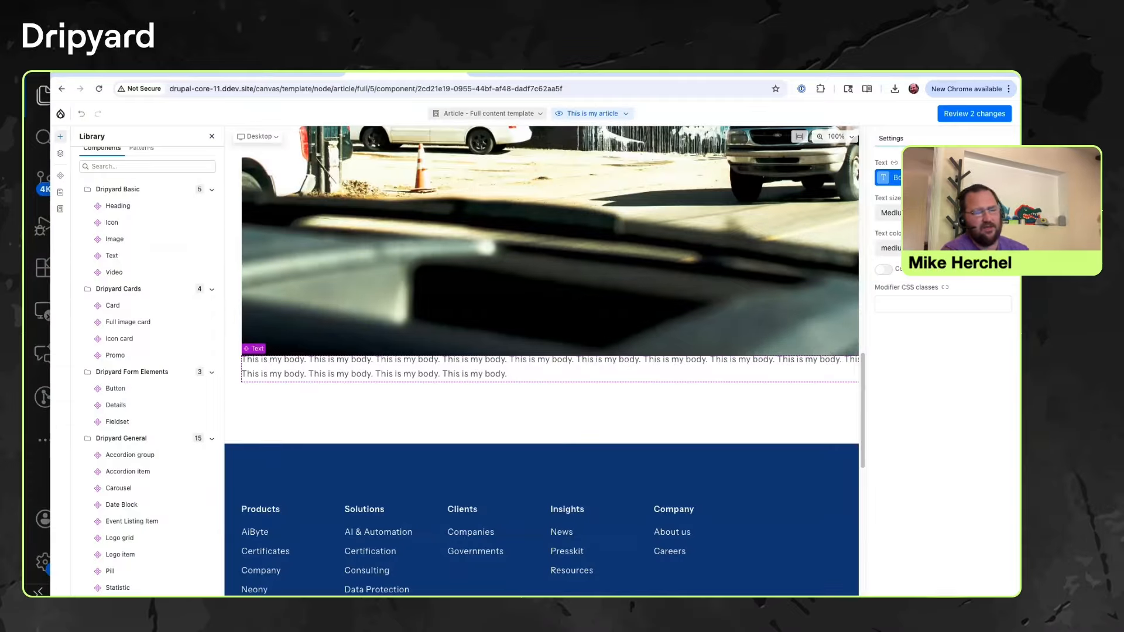
Publish only the Article full content template change, leaving the landing page change unpublished.
left_click(974, 113)
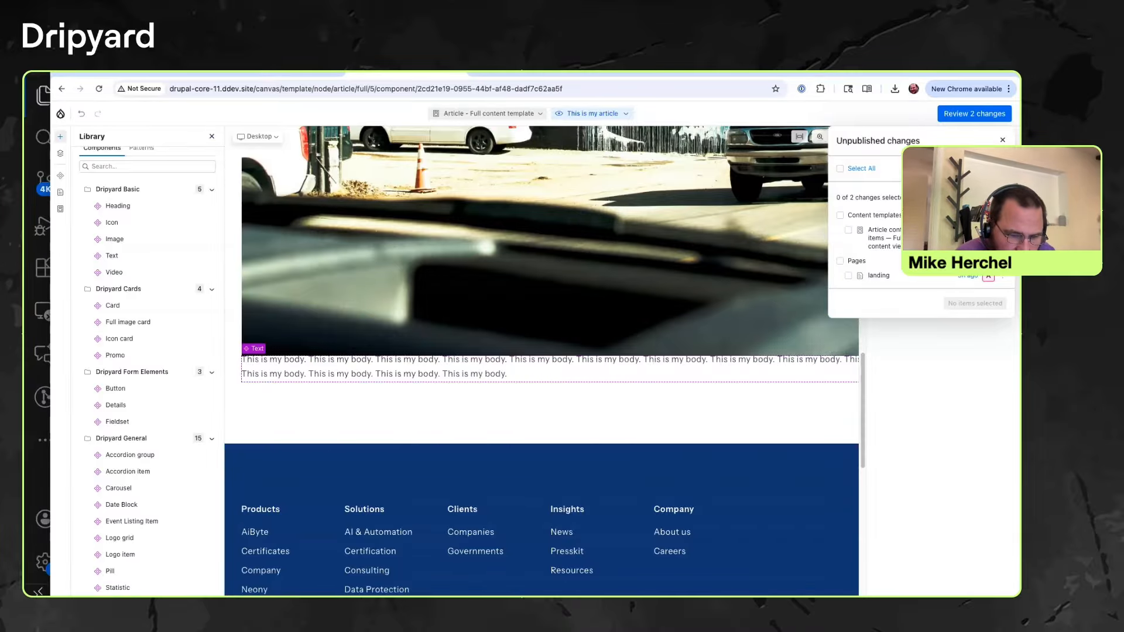
left_click(848, 230)
left_click(975, 304)
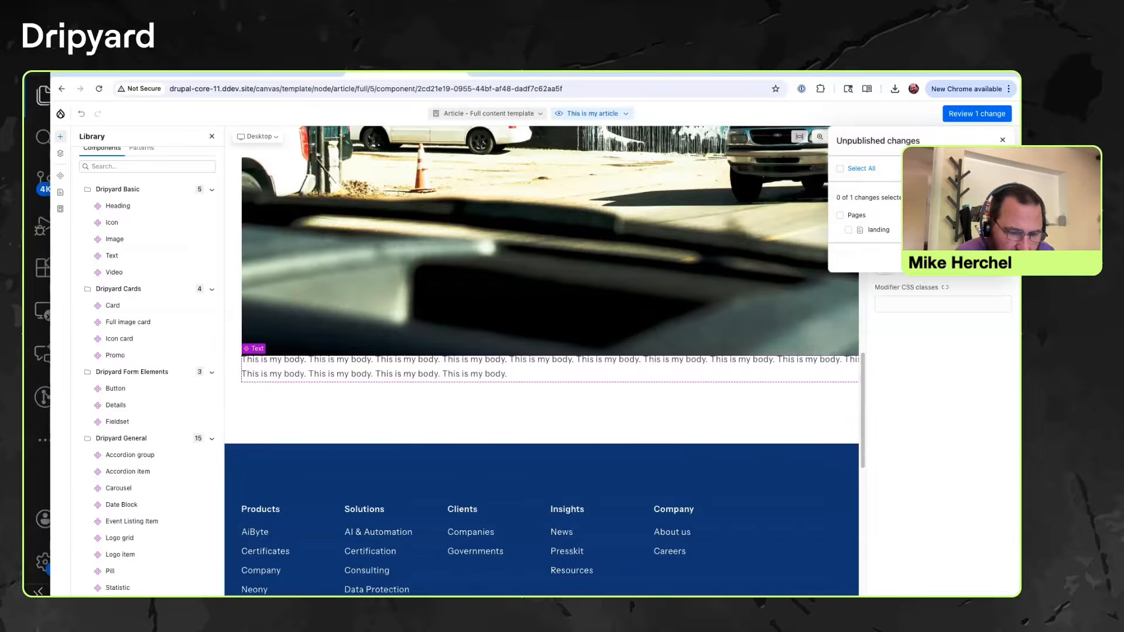
left_click(656, 252)
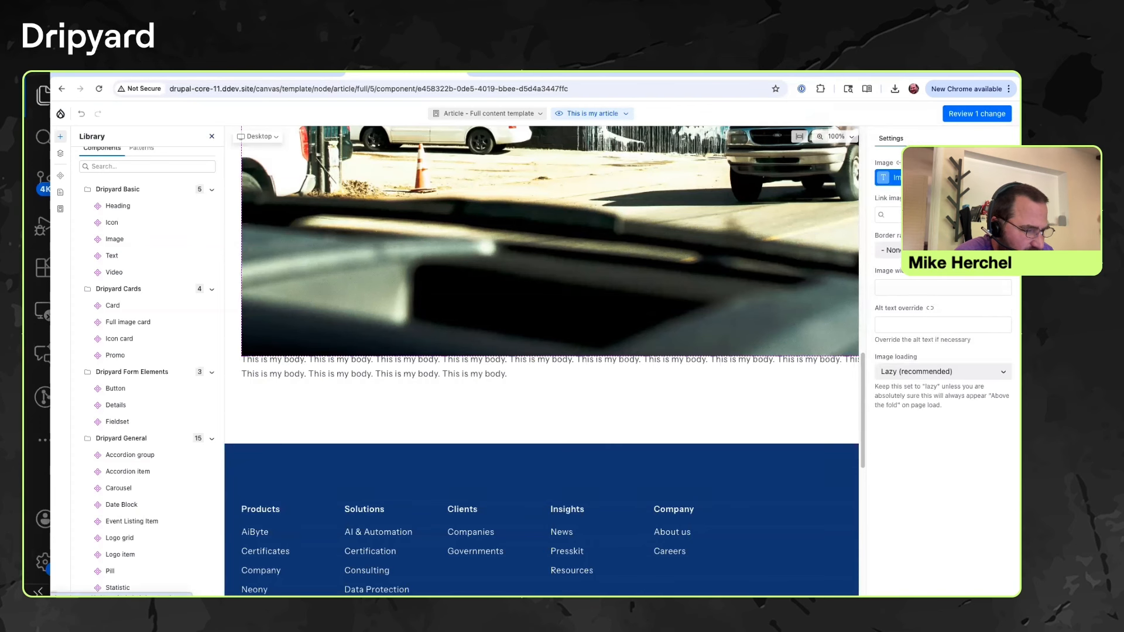
Check the image and body text on the published article page and reselect the Text component in the template.
key("ctrl+Tab")
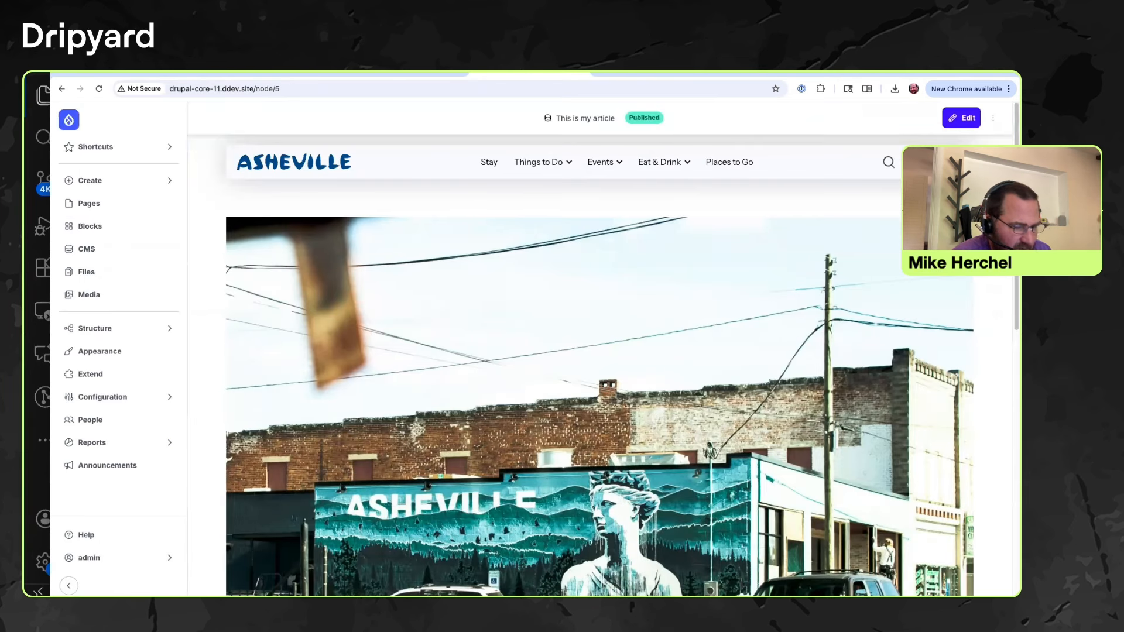
scroll(600, 363, "down", 7)
scroll(599, 363, "down", 2)
key("super+a")
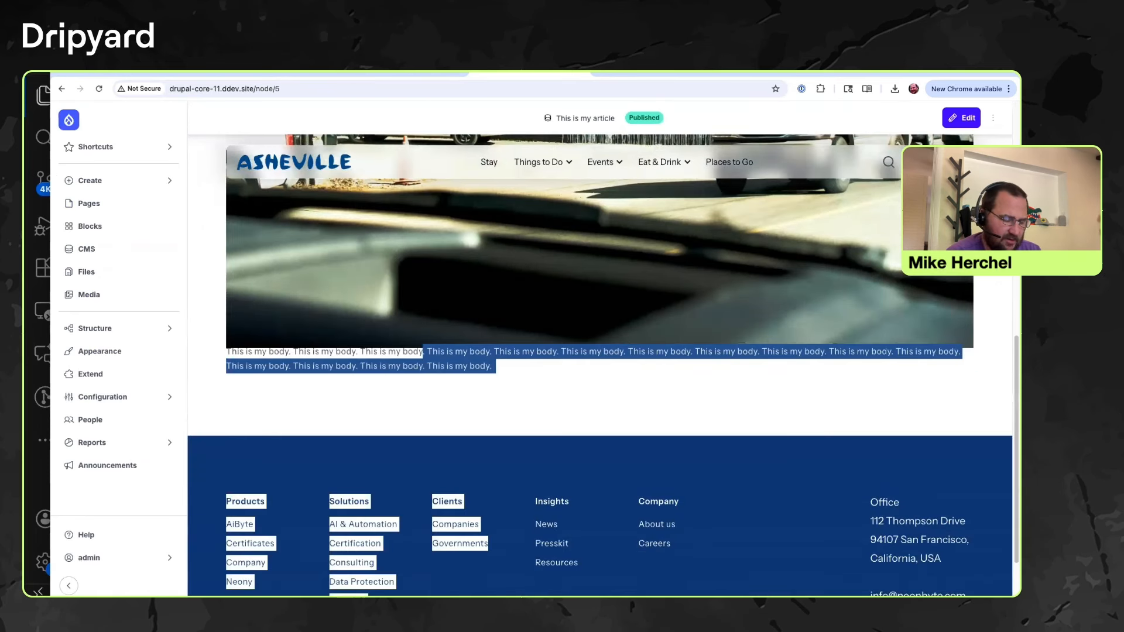
left_click(516, 409)
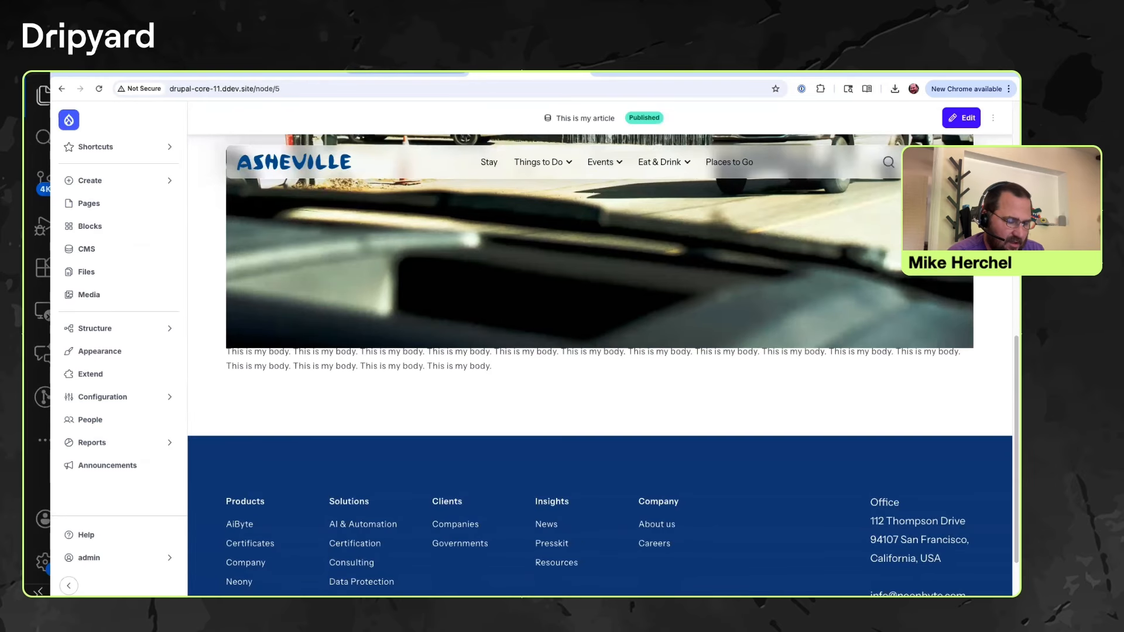
scroll(599, 363, "up", 5)
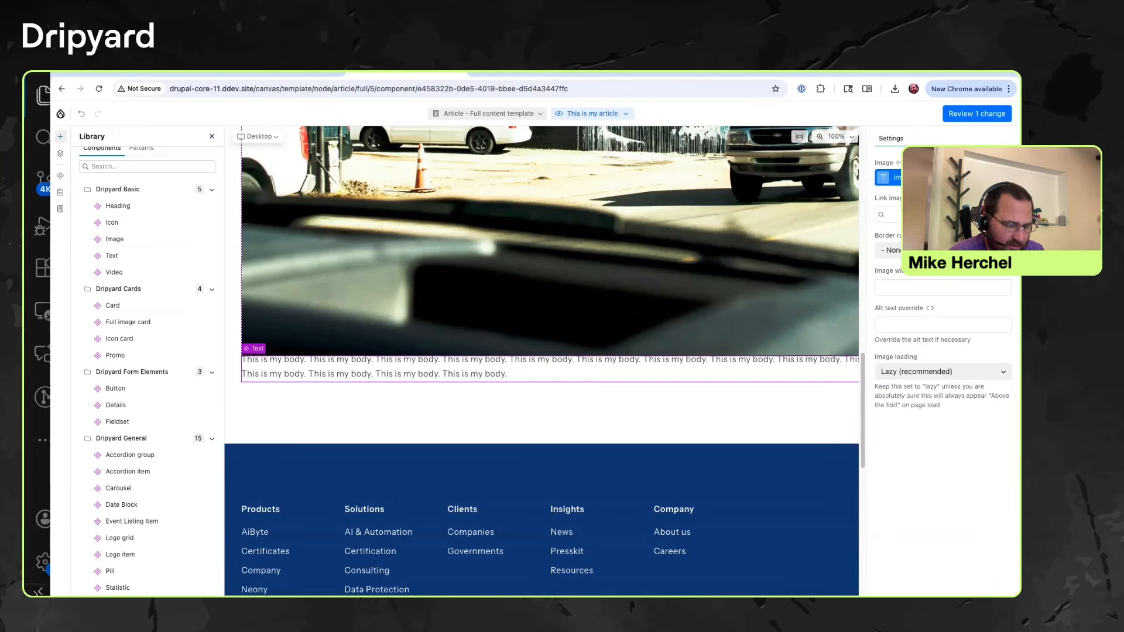
left_click(375, 374)
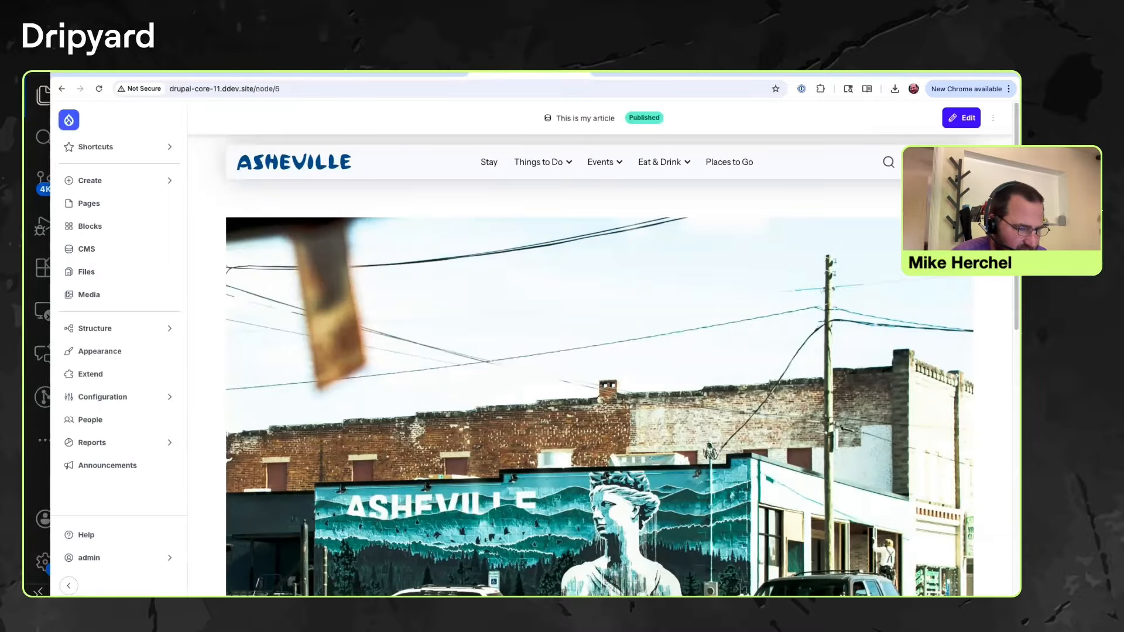
Create a Link field labelled "link" with help text "test" on the Article content type and save it.
mouse_move(118, 328)
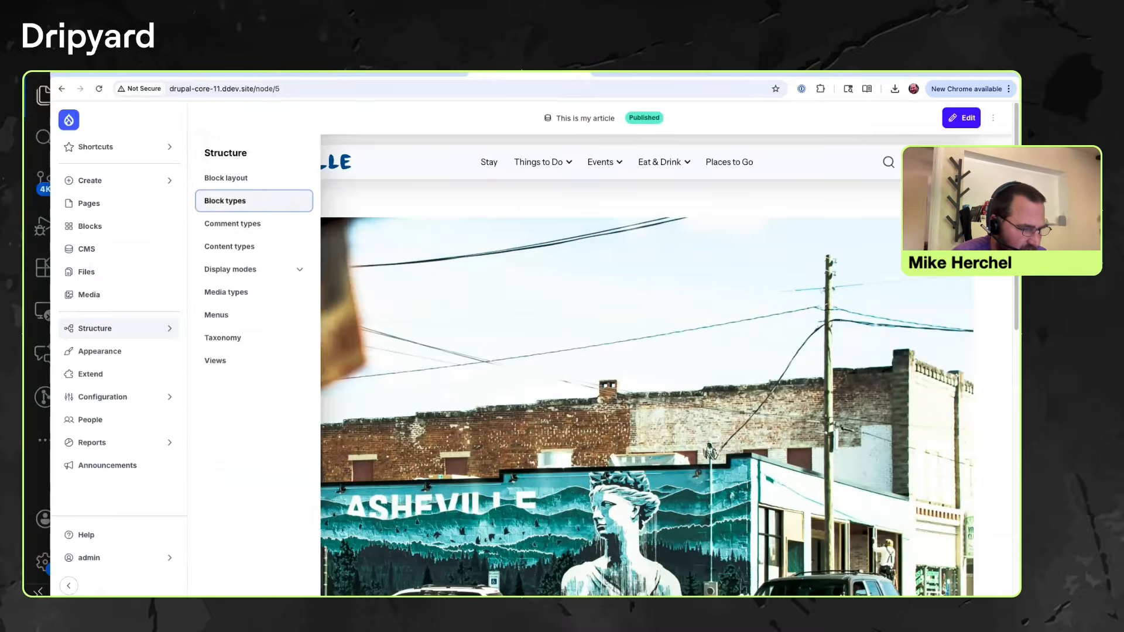
left_click(253, 247)
left_click(869, 256)
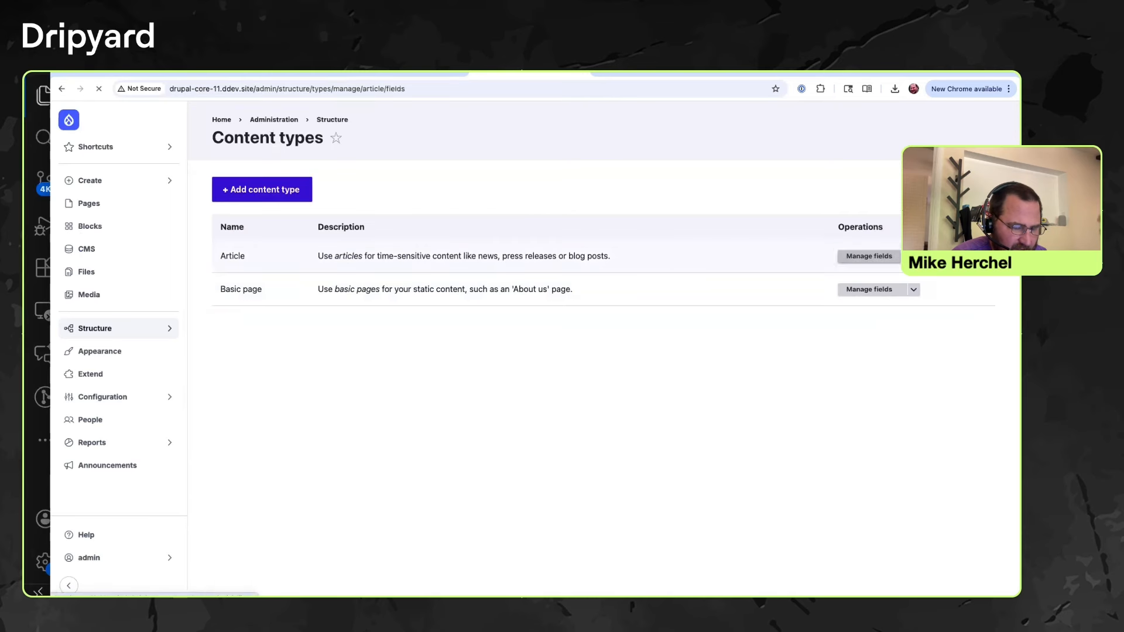
left_click(263, 208)
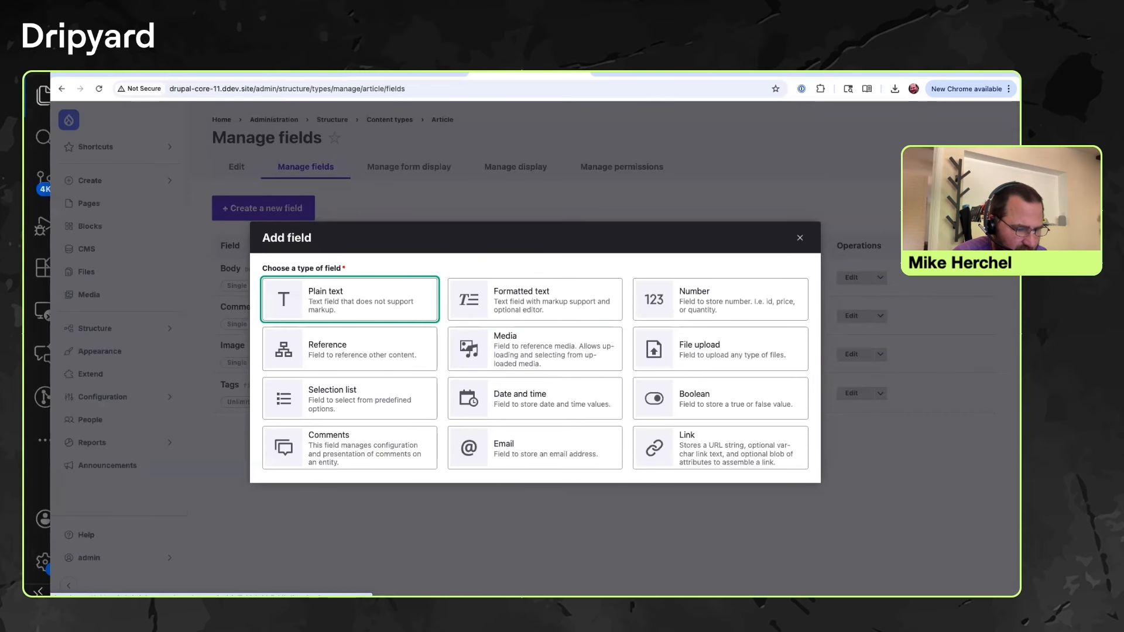
left_click(720, 448)
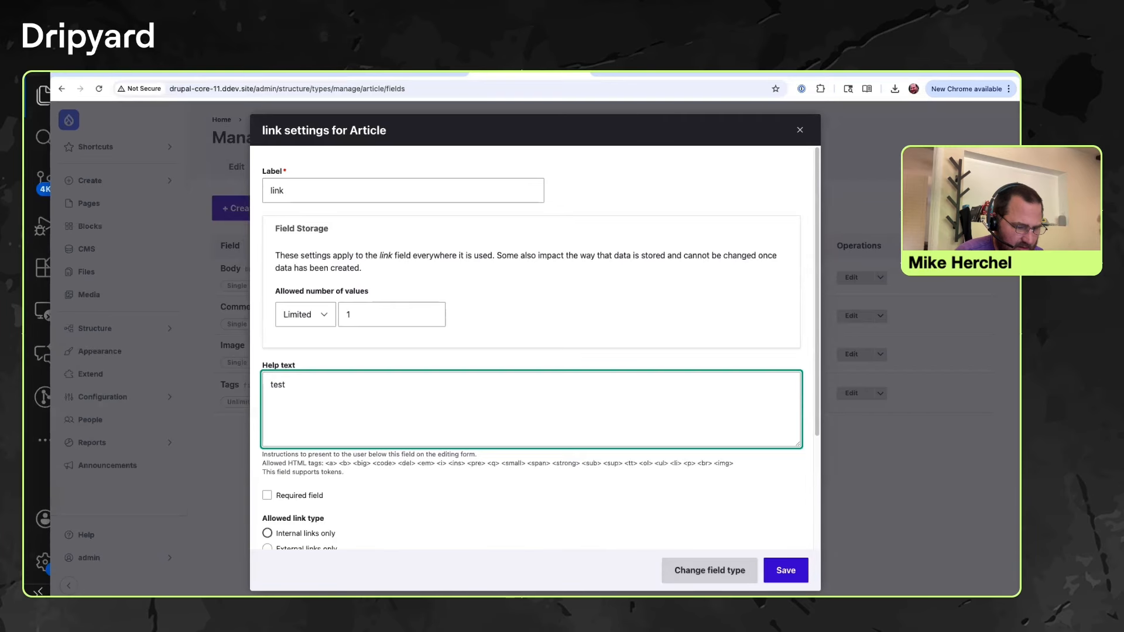
scroll(535, 352, "down", 3)
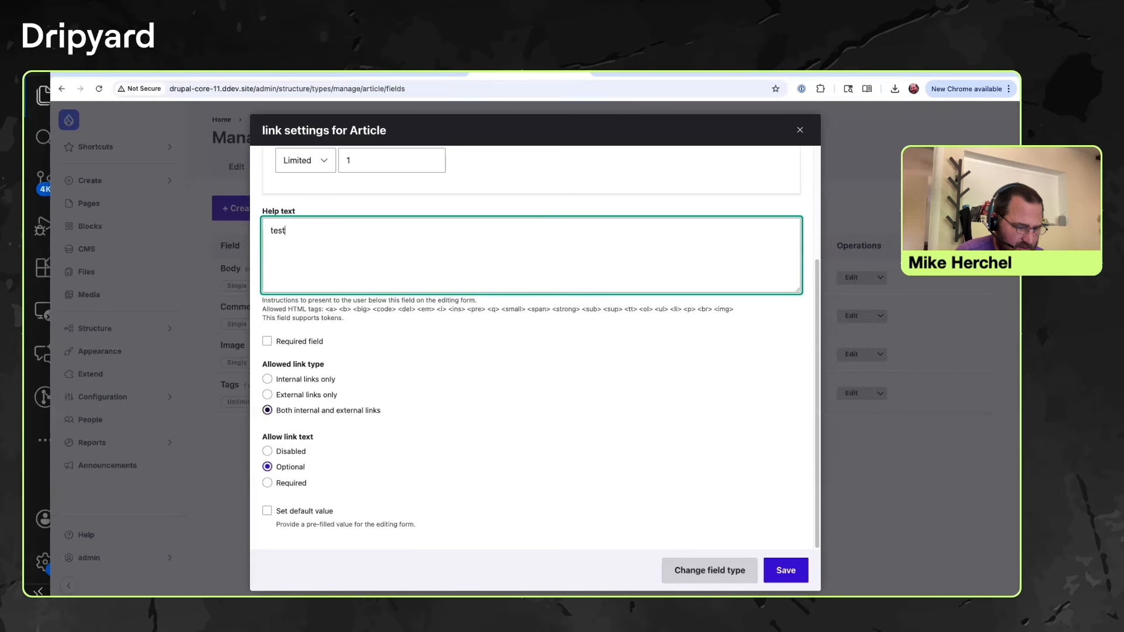
left_click(786, 570)
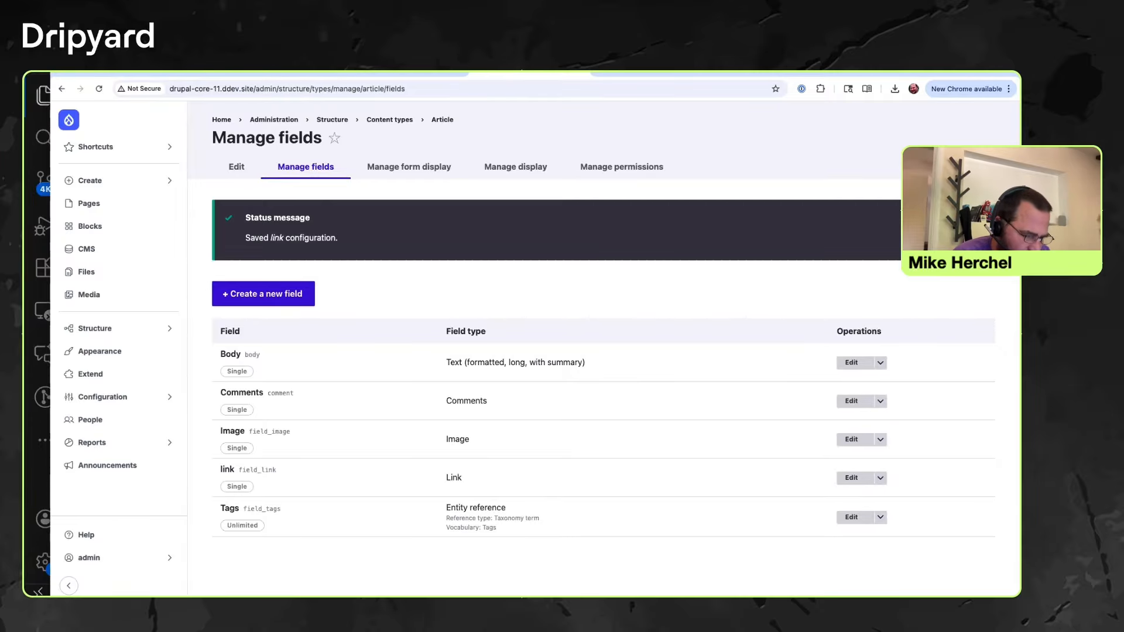
left_click_drag(285, 510, 247, 509)
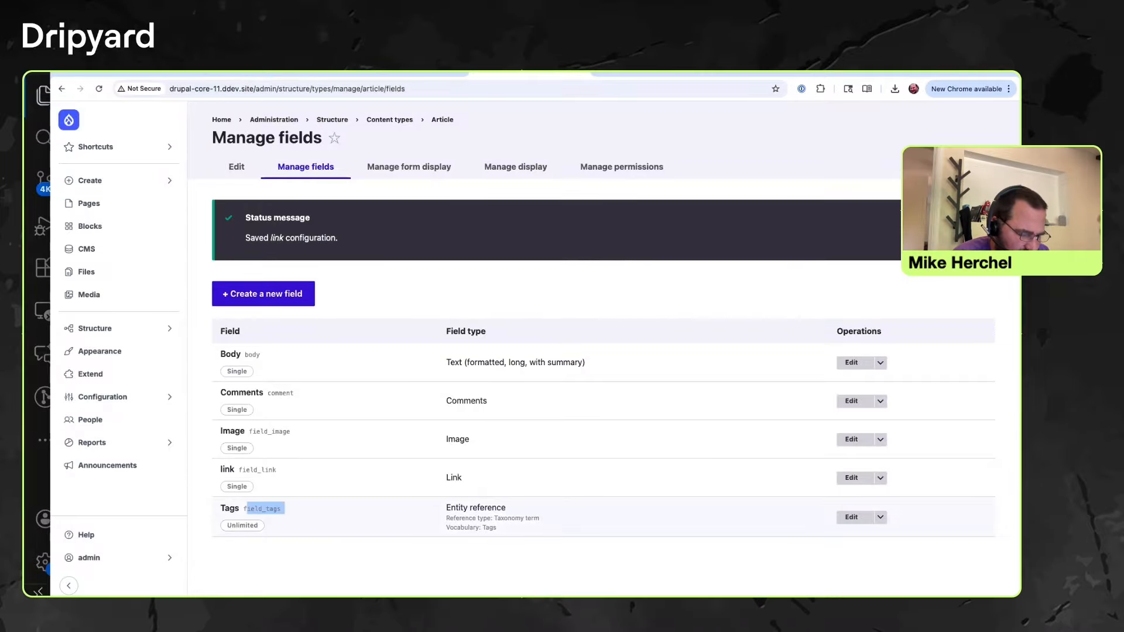
left_click(265, 509)
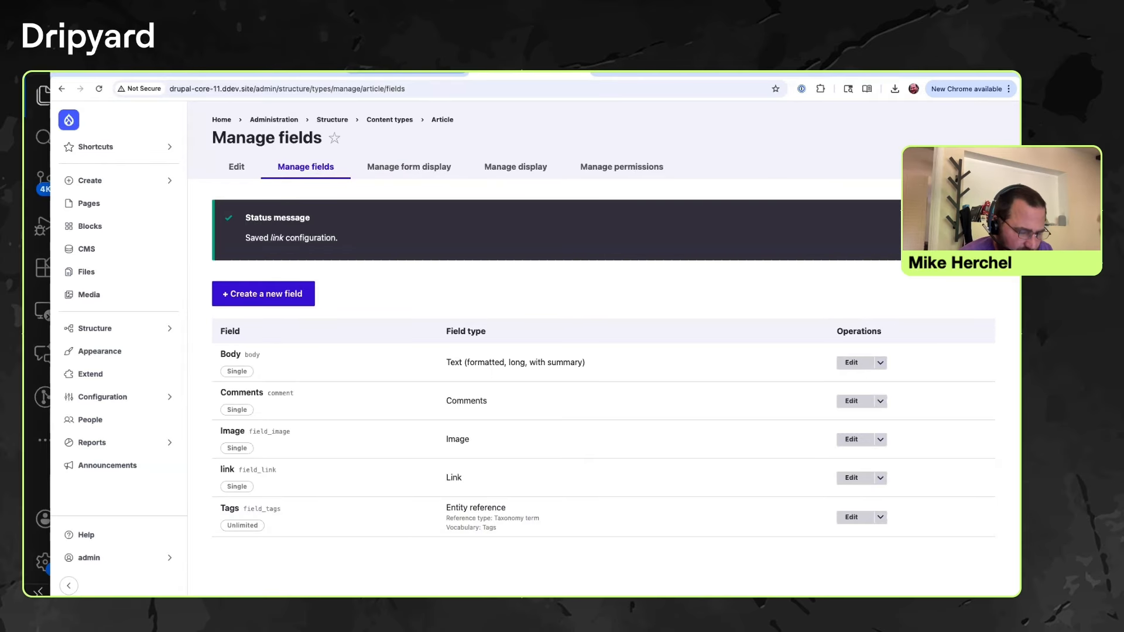
Return to the Article full content template and review its image and body text in the preview.
left_click(405, 73)
left_click(282, 74)
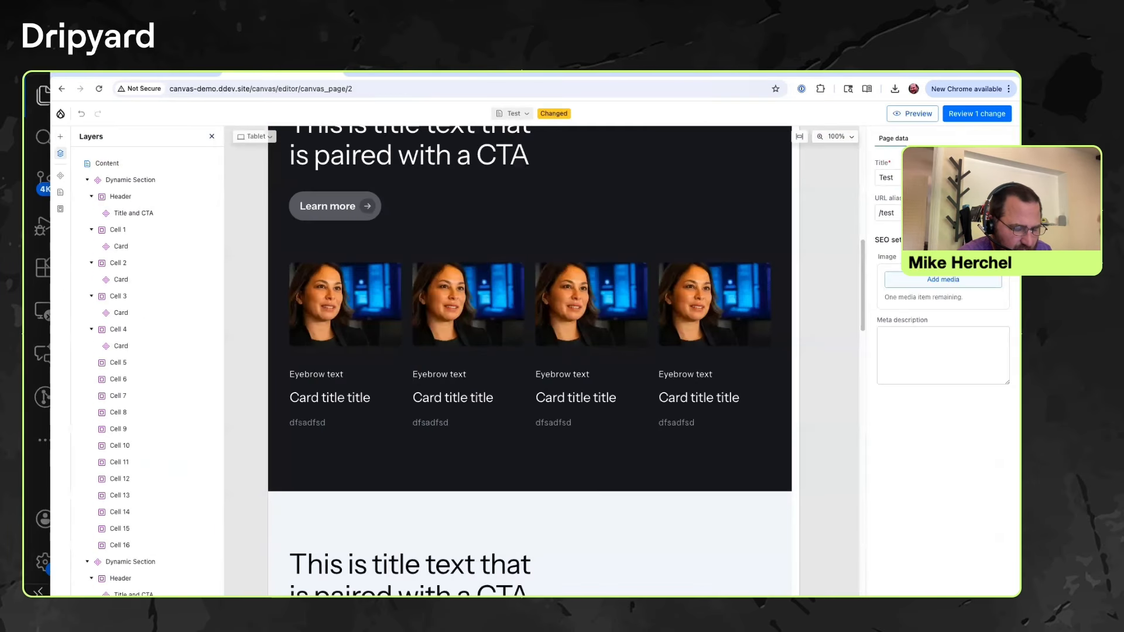
left_click(405, 73)
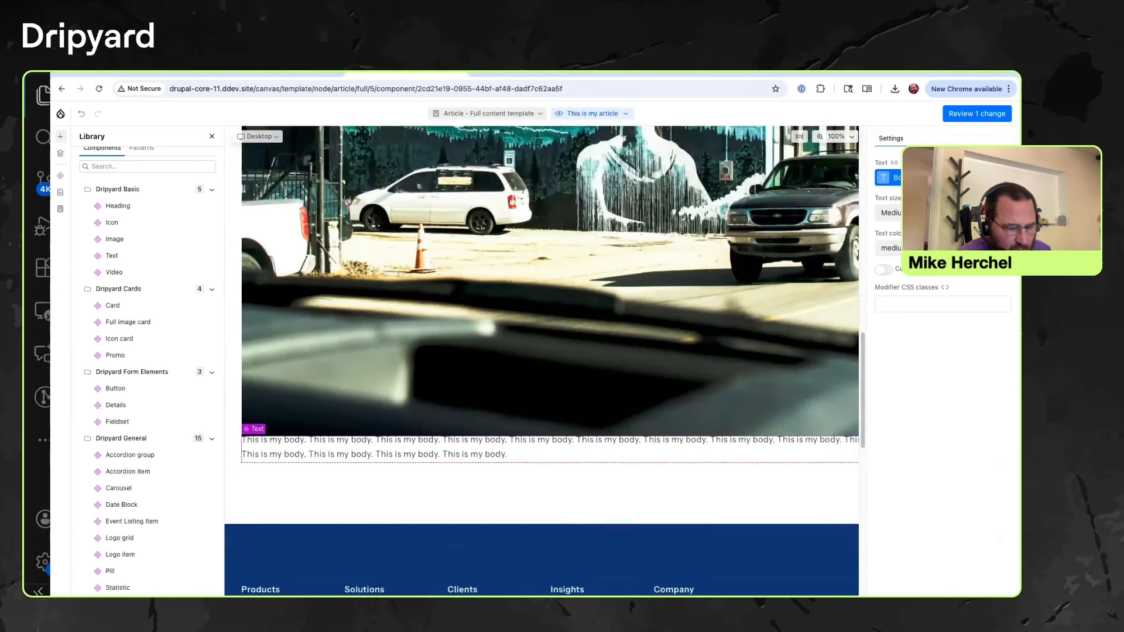
scroll(542, 361, "up", 6)
scroll(541, 361, "down", 5)
scroll(542, 361, "up", 7)
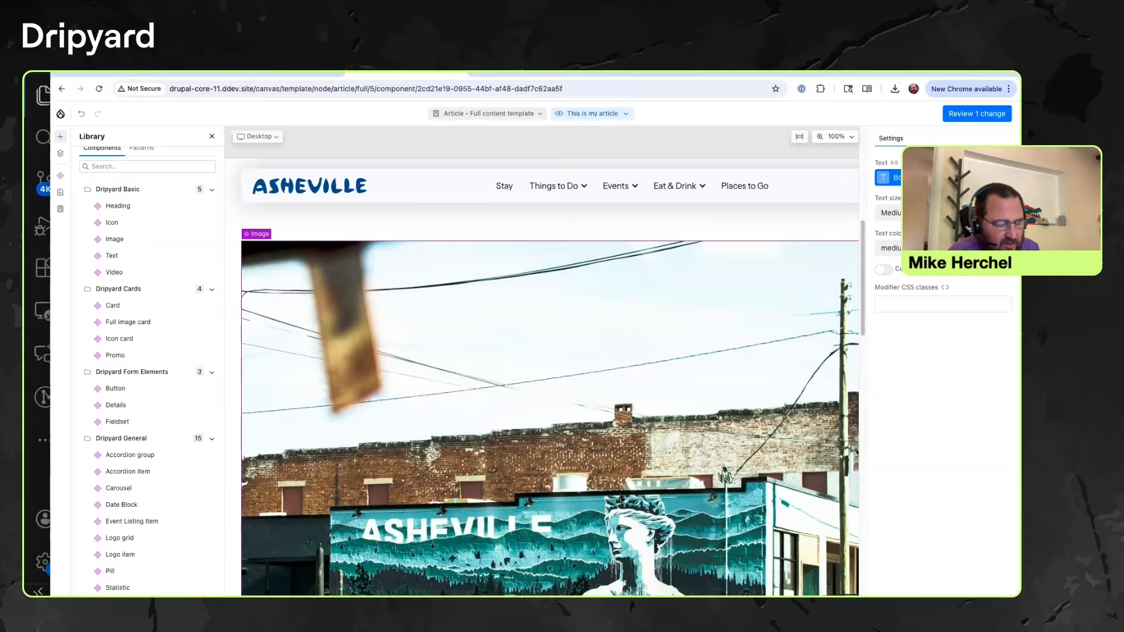
scroll(542, 360, "down", 10)
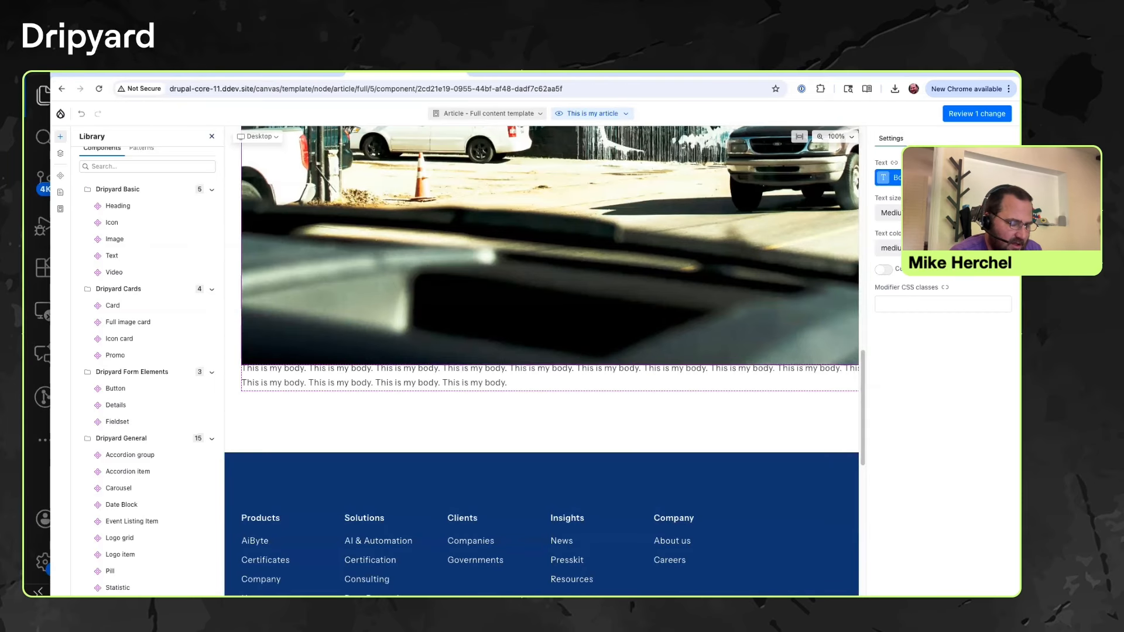
Select the template's Image component, and switch to the Google Slides deck to show the "Canvas is a work in progress" slide.
left_click(549, 275)
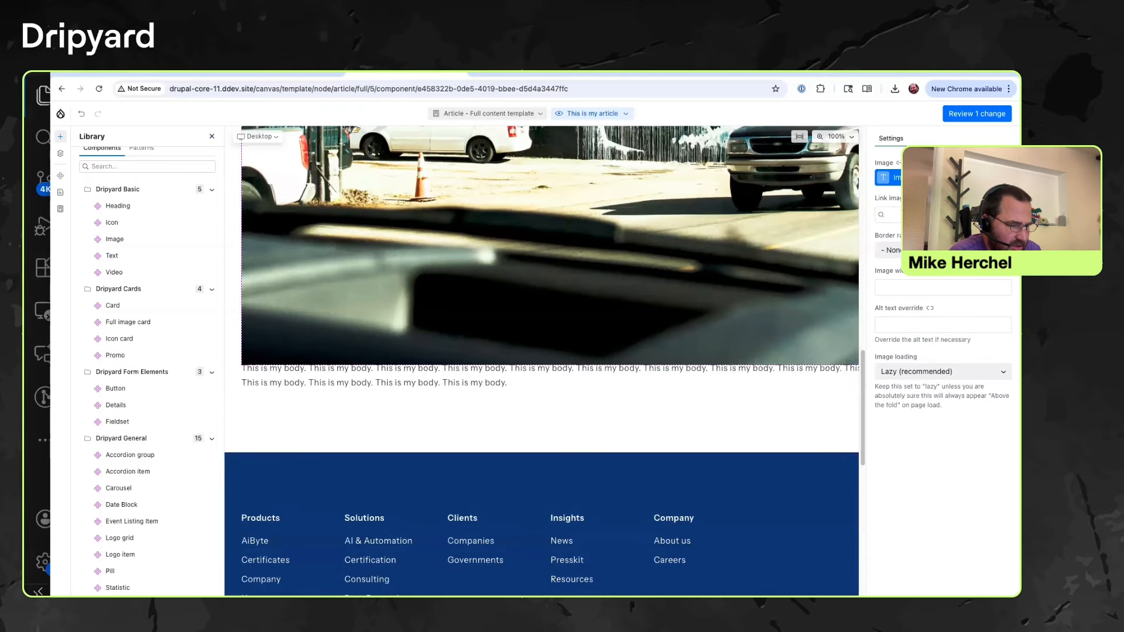
left_click(159, 73)
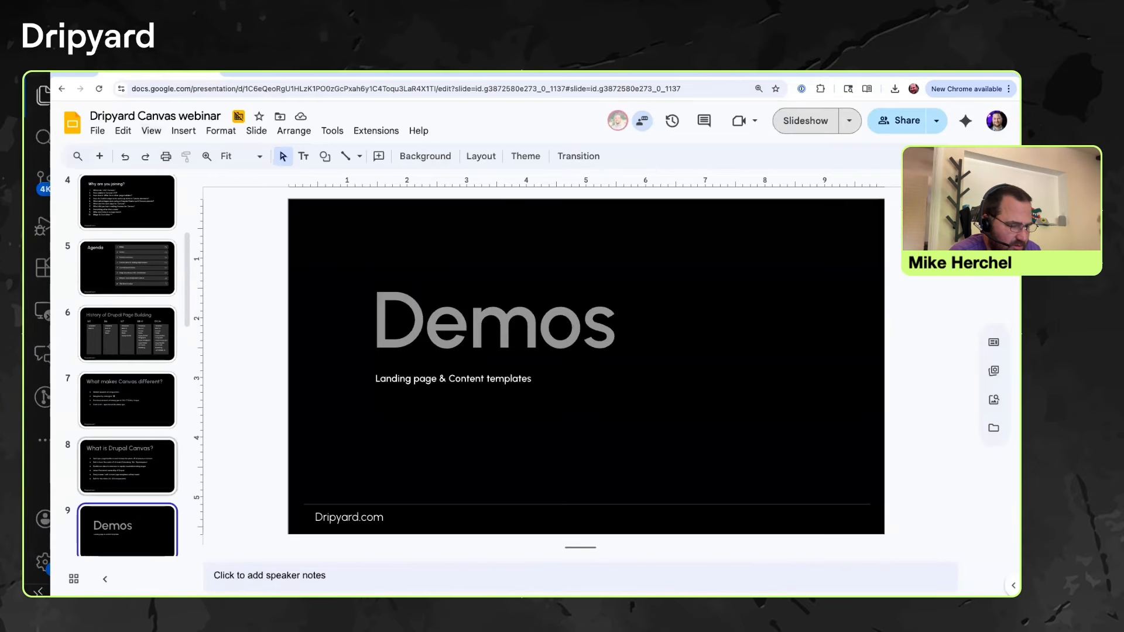
scroll(127, 468, "down", 2)
left_click(127, 480)
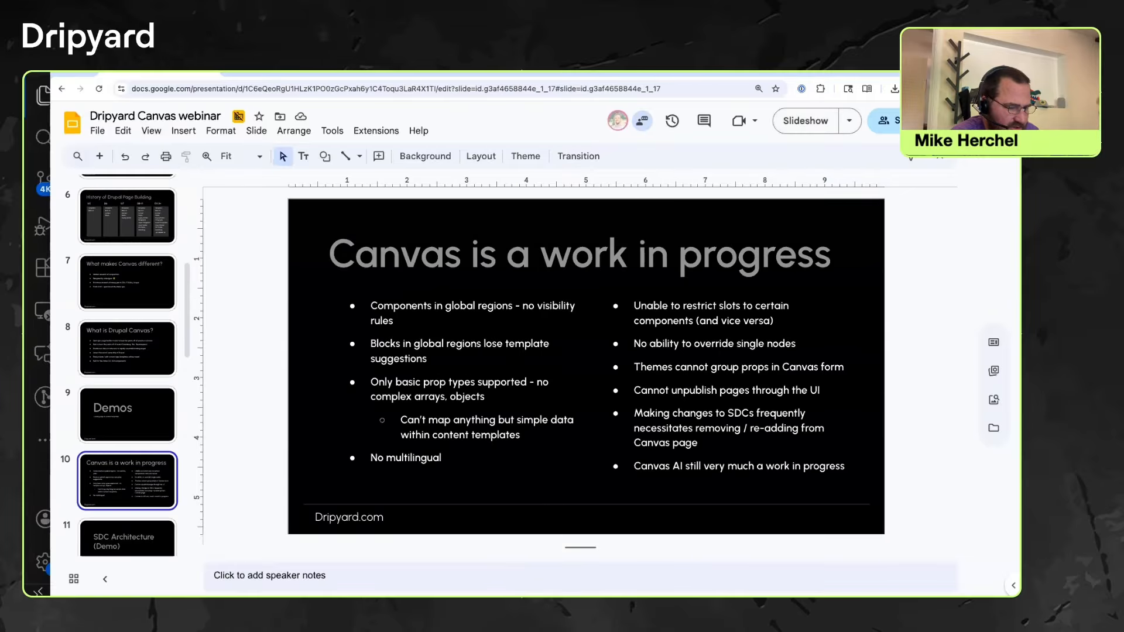
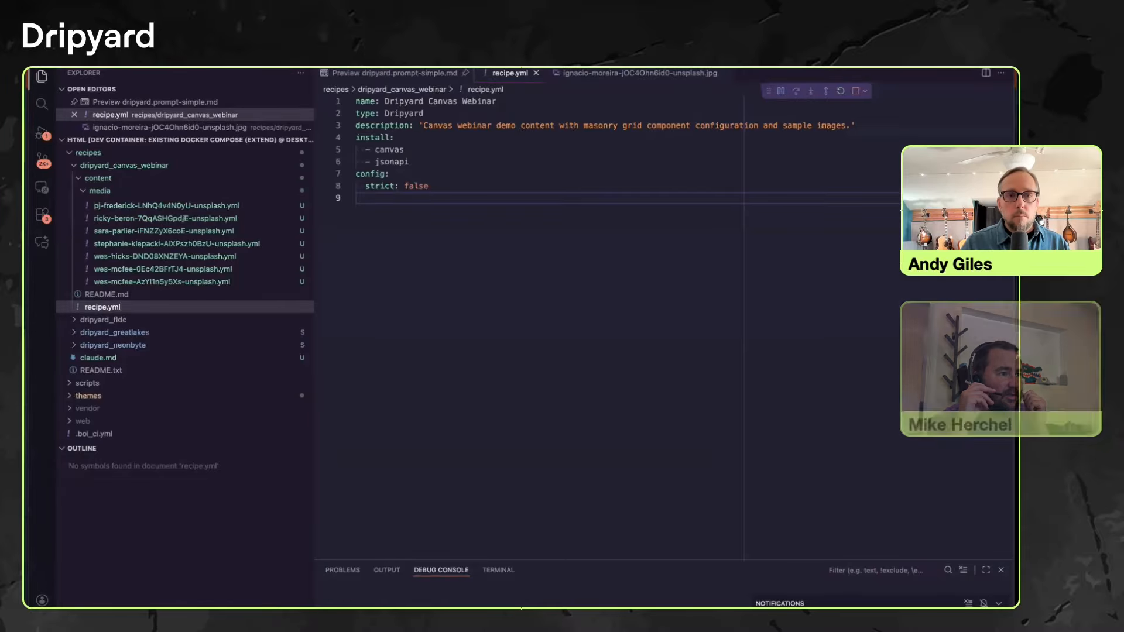
Show the dripyard.prompt-simple.md preview and run `drush recipe ../recipes/dripyard_canvas_webinar/` in the terminal.
left_click(395, 74)
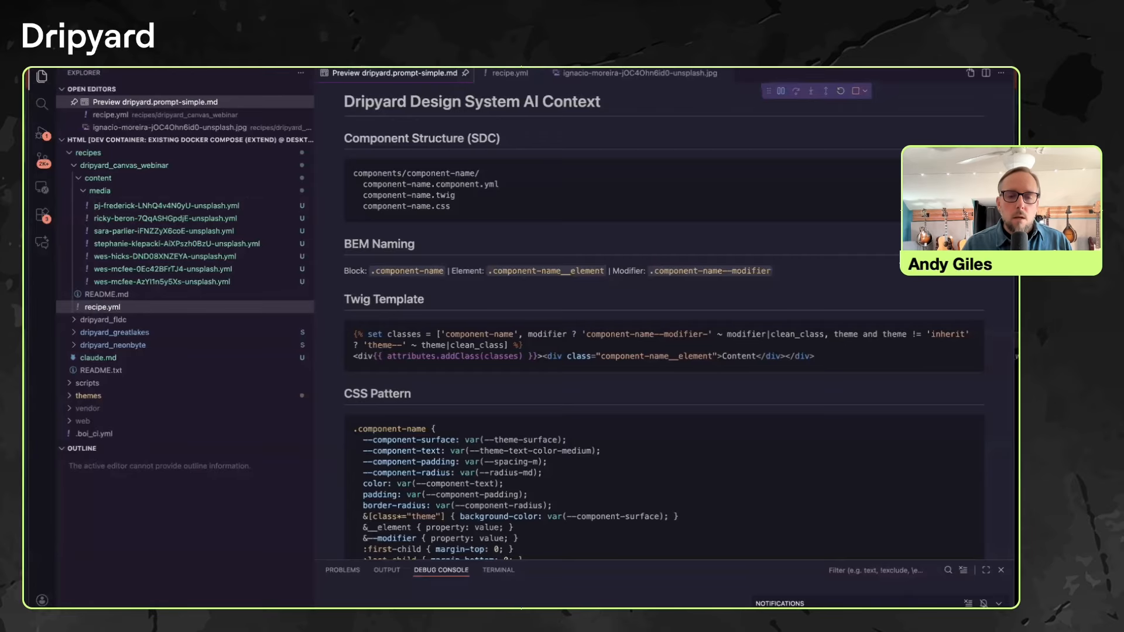
left_click(358, 618)
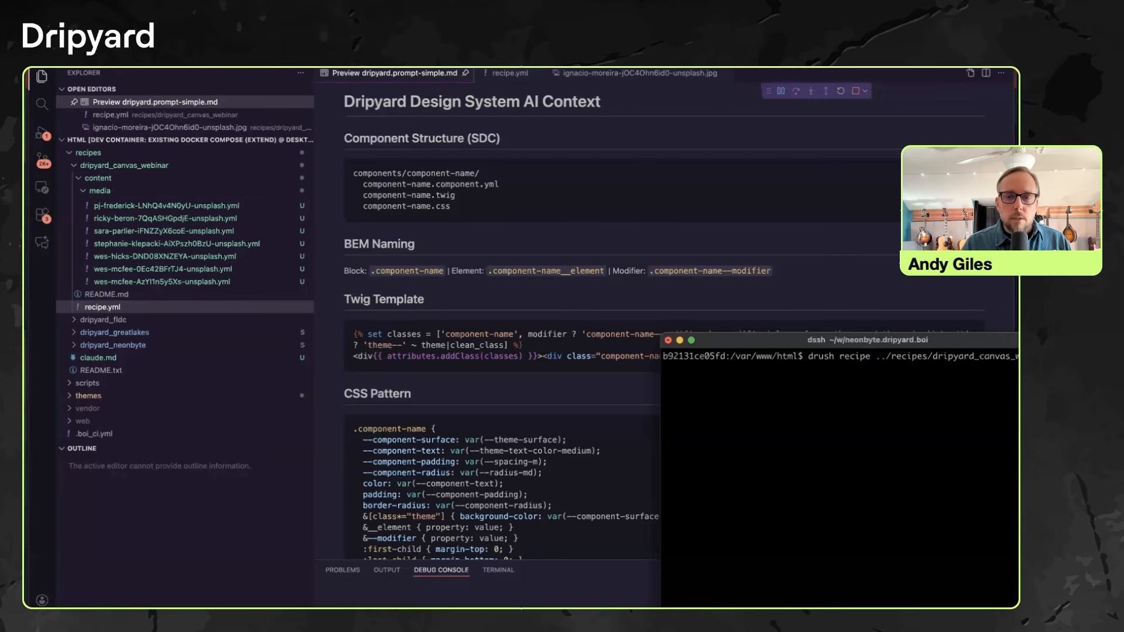
left_click_drag(761, 340, 581, 220)
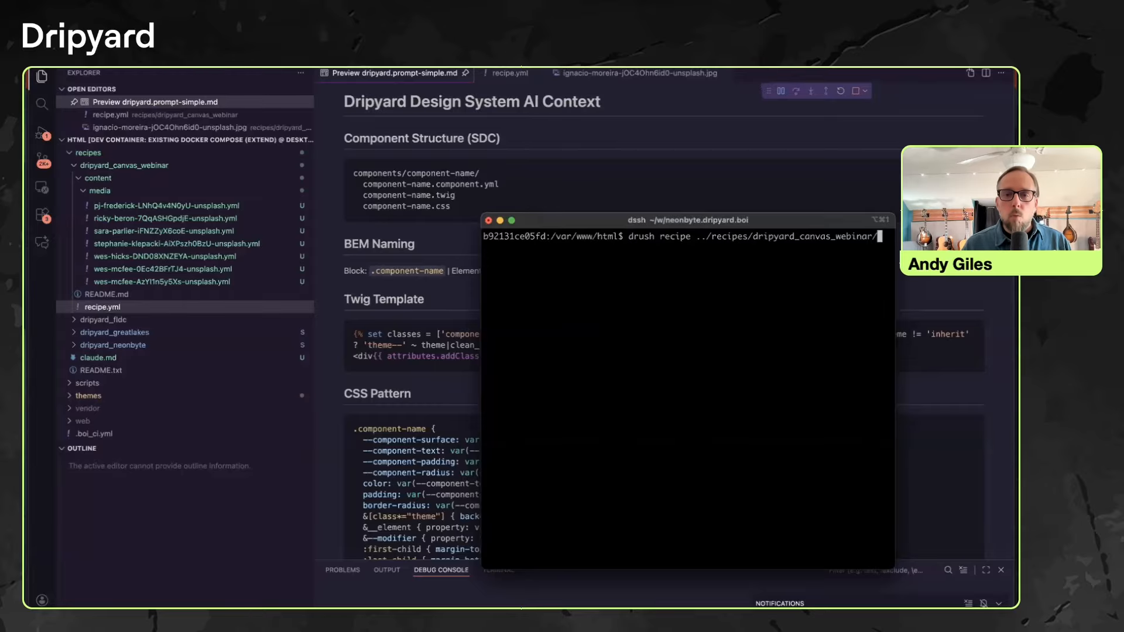
left_click_drag(624, 237, 878, 260)
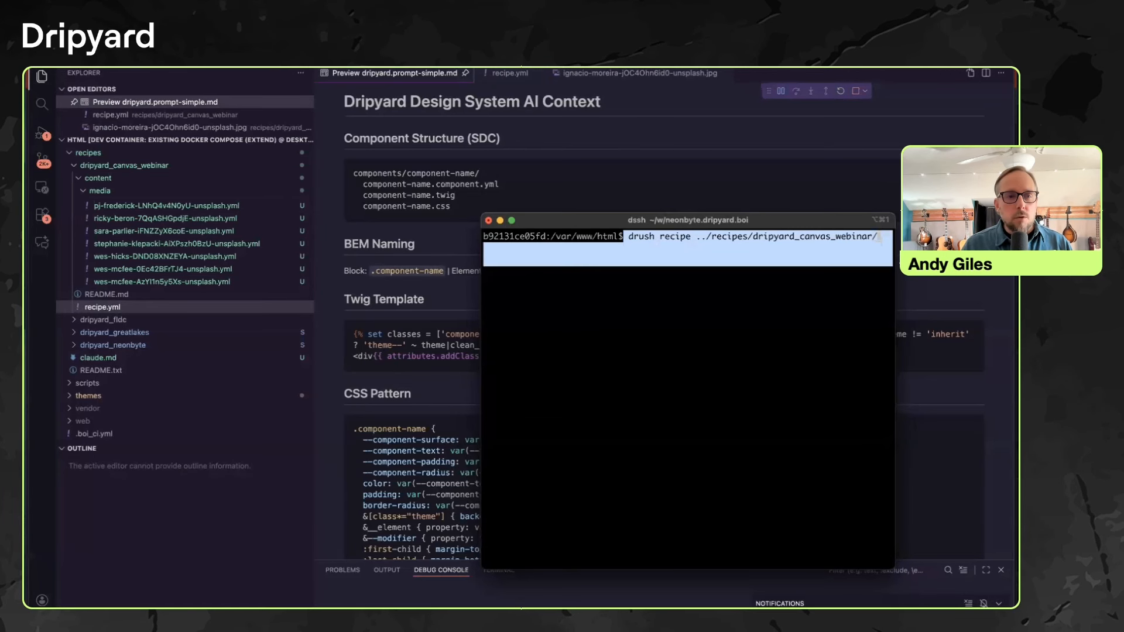
left_click(761, 261)
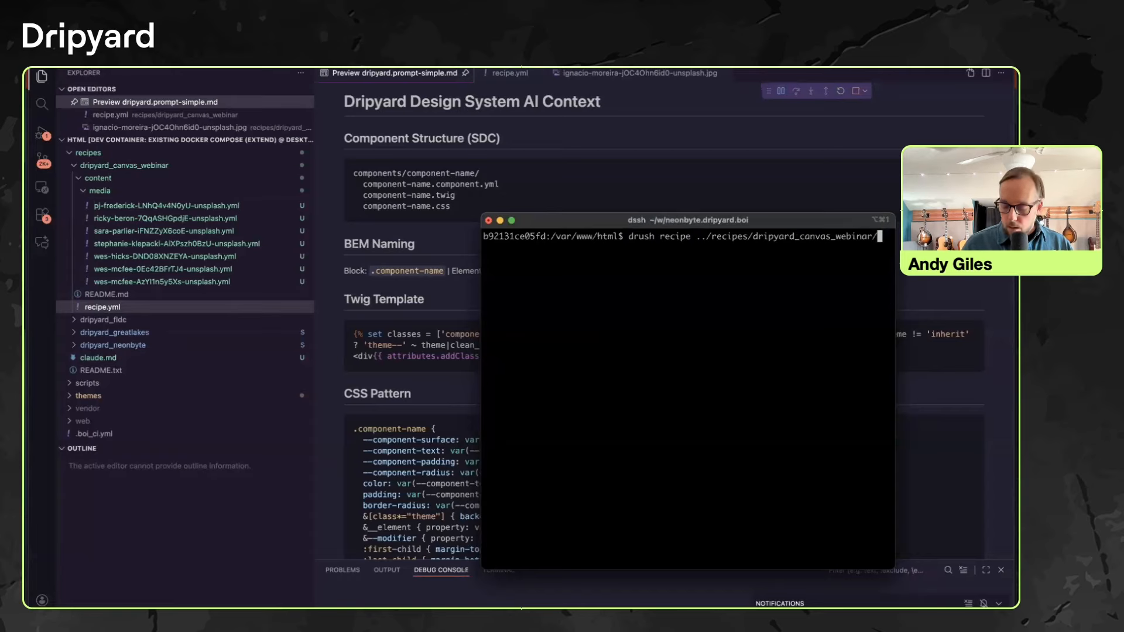
key("Return")
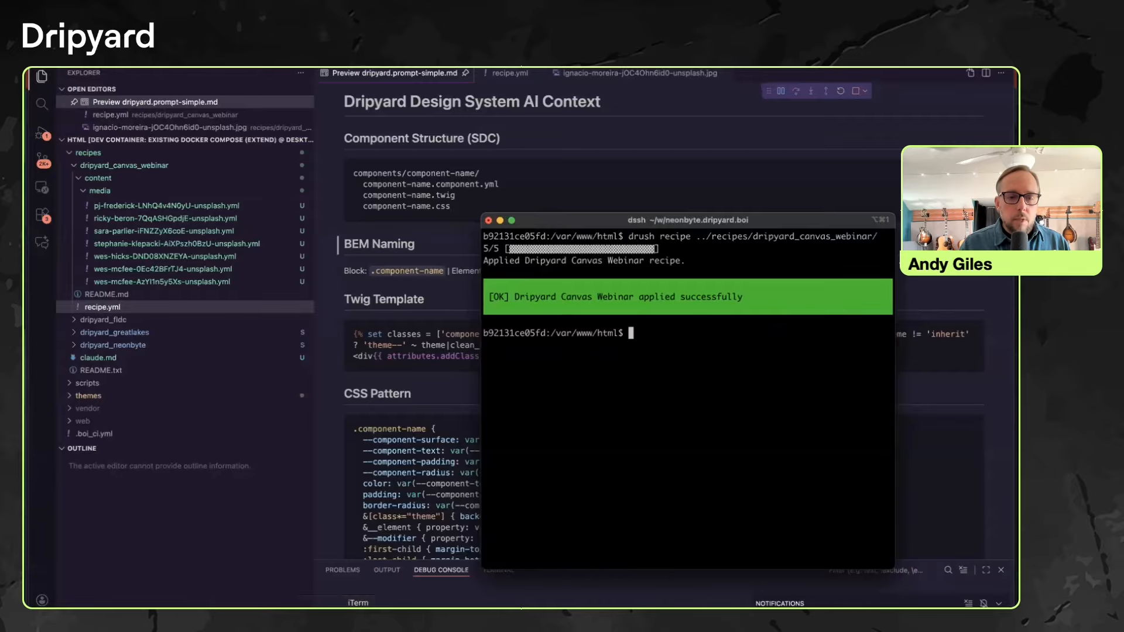
Switch to the Great Lakes site in the browser and open the Dripyard Webinar page in the Canvas editor.
left_click(391, 622)
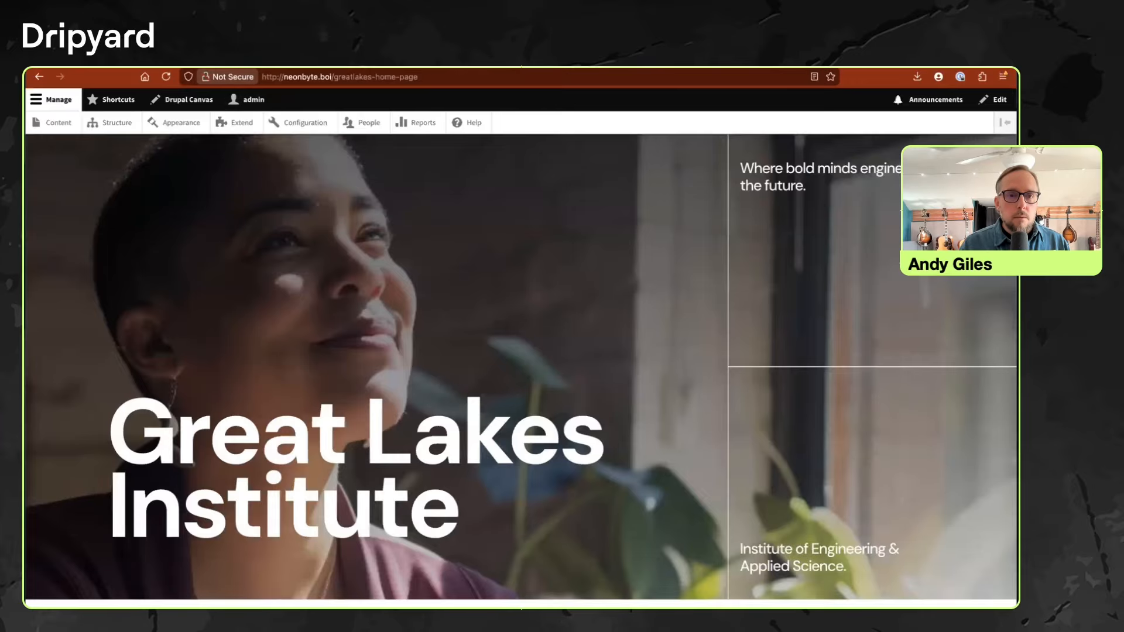
scroll(521, 469, "down", 3)
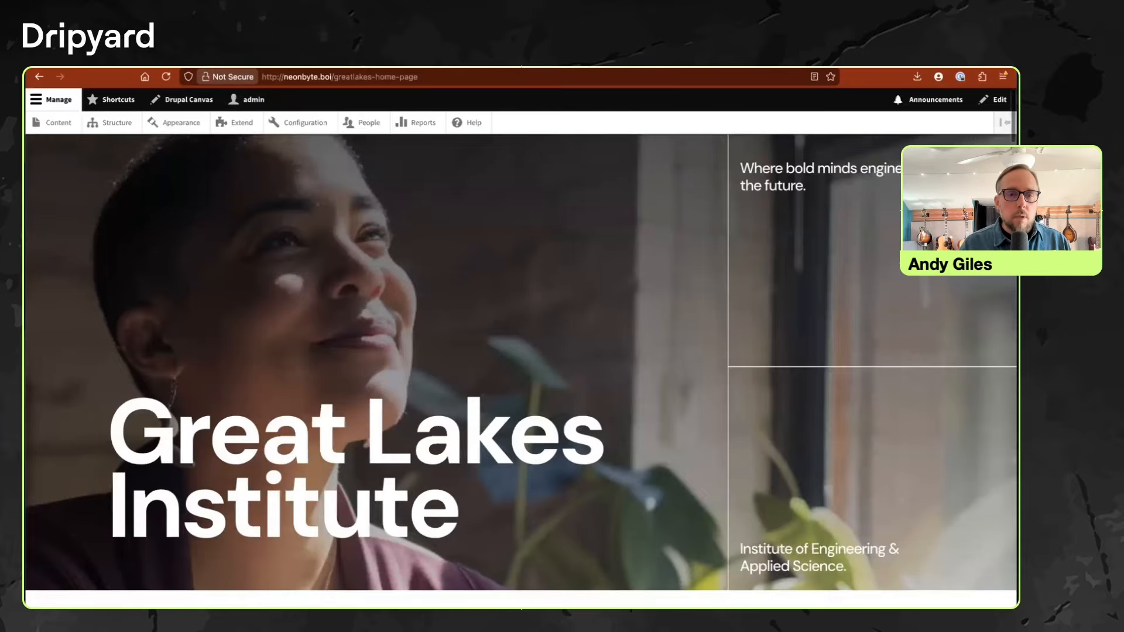
scroll(522, 374, "down", 5)
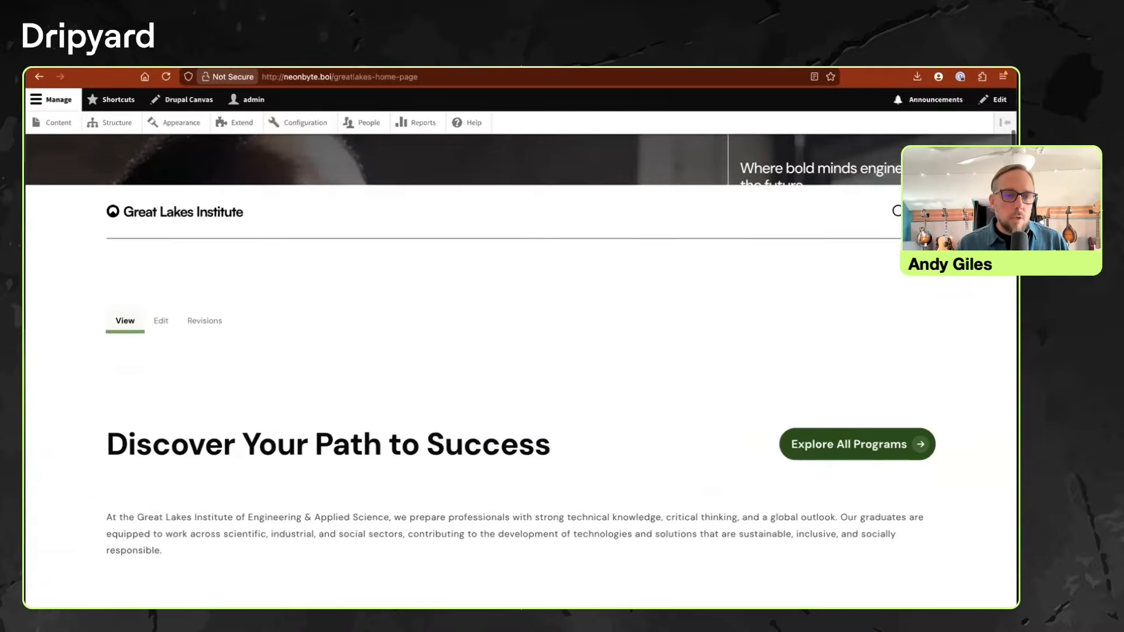
scroll(521, 374, "up", 4)
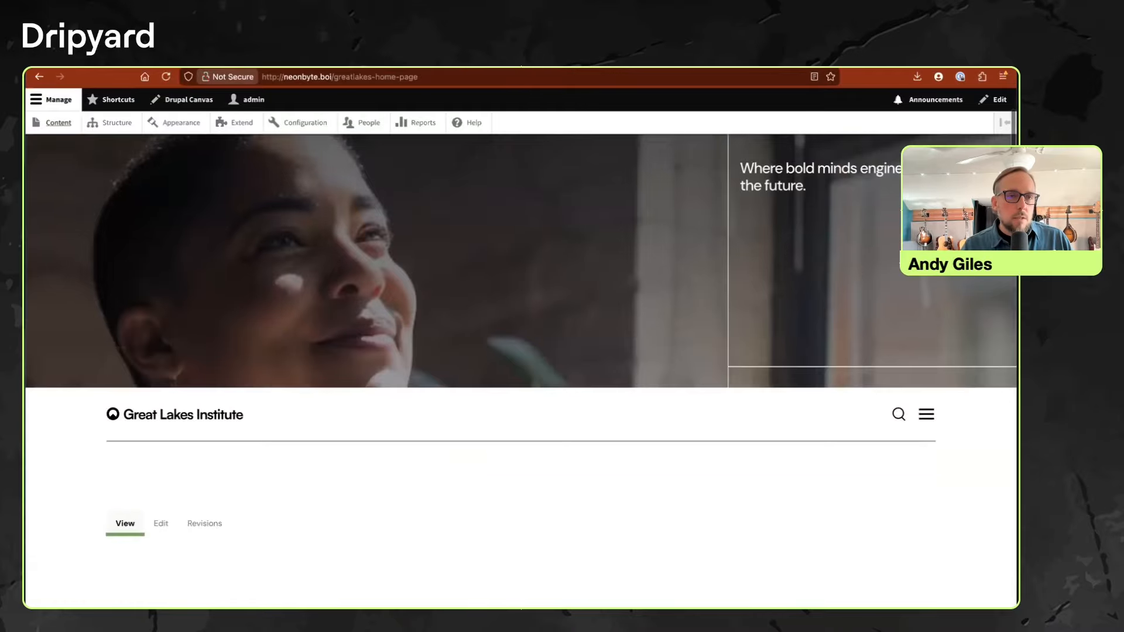
left_click(59, 123)
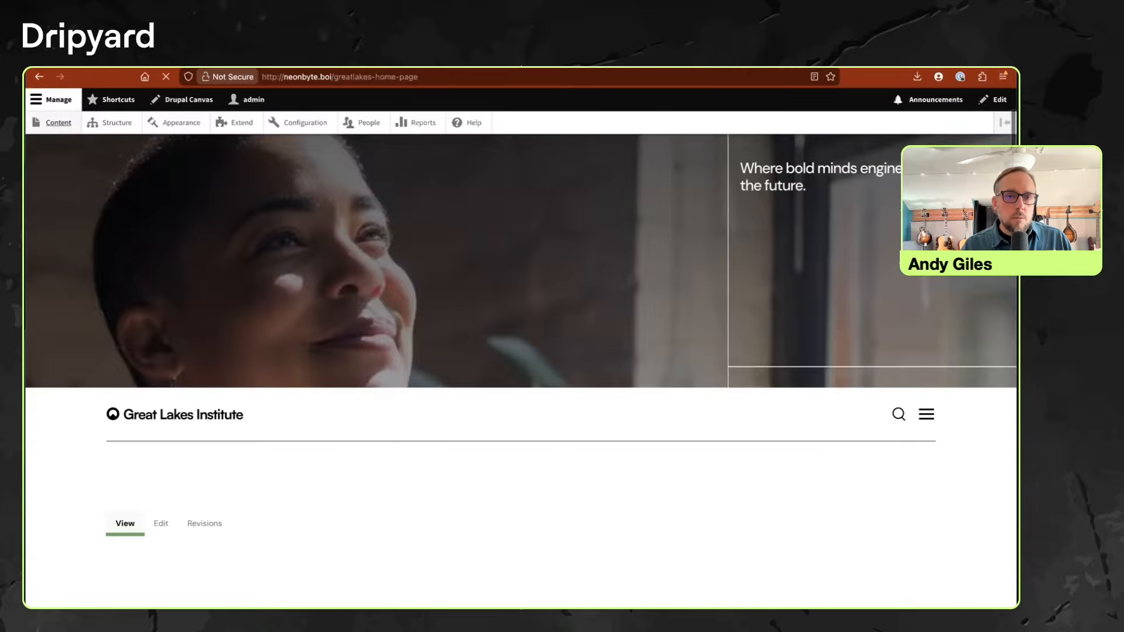
left_click(224, 206)
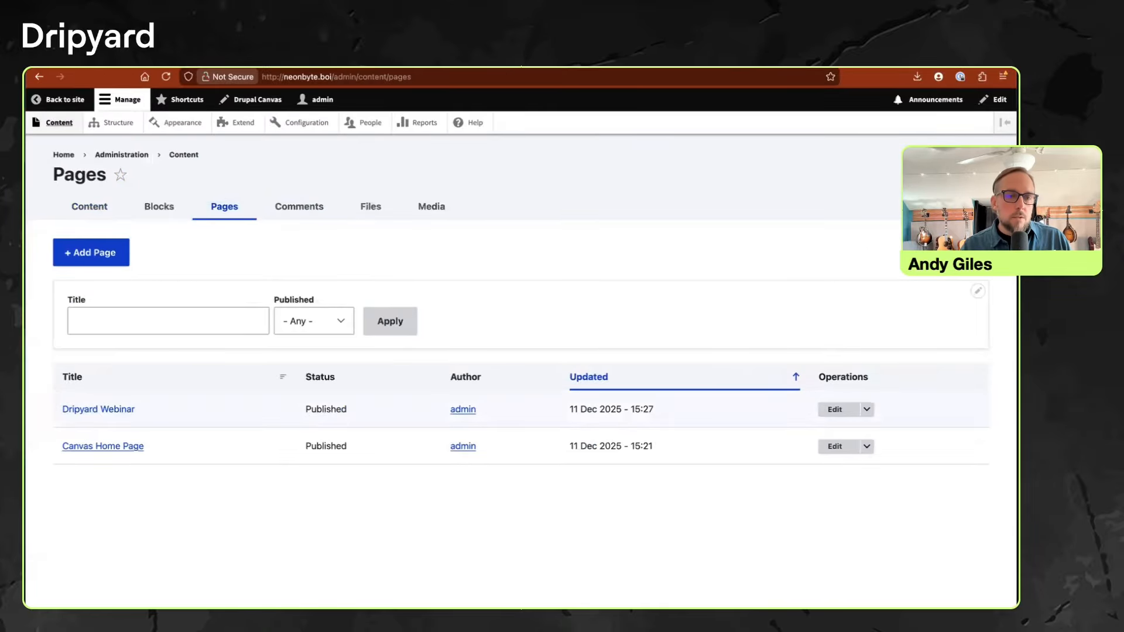
left_click(99, 409)
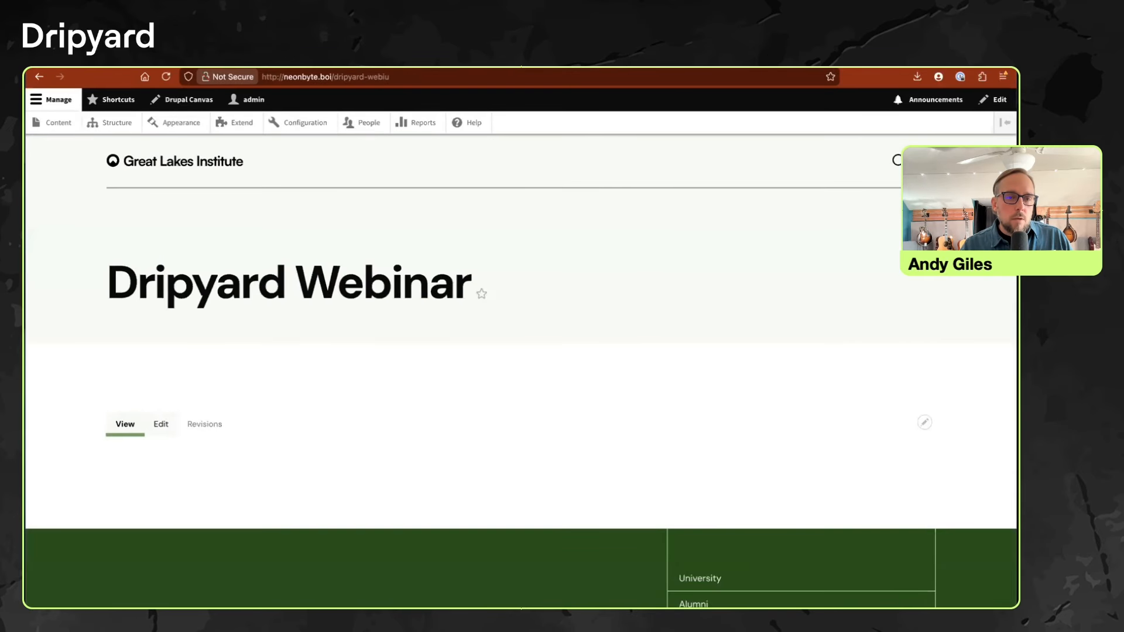
left_click(161, 424)
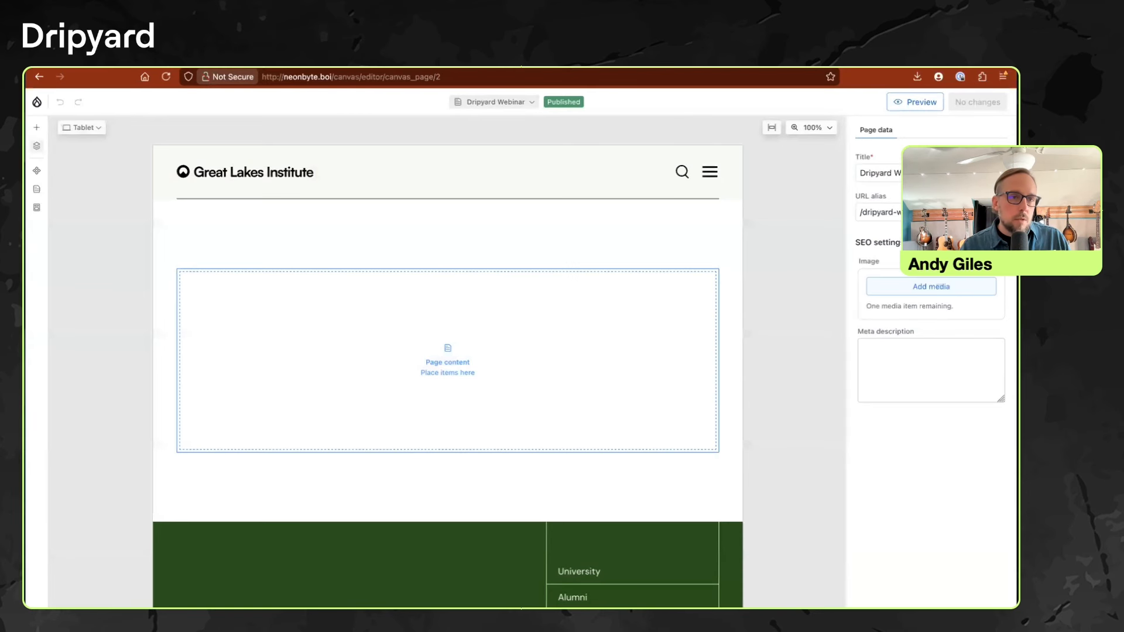
Open the MasonryGrid code component in the code editor and check the dripyard-context.md snippet on GitLab.
left_click(36, 170)
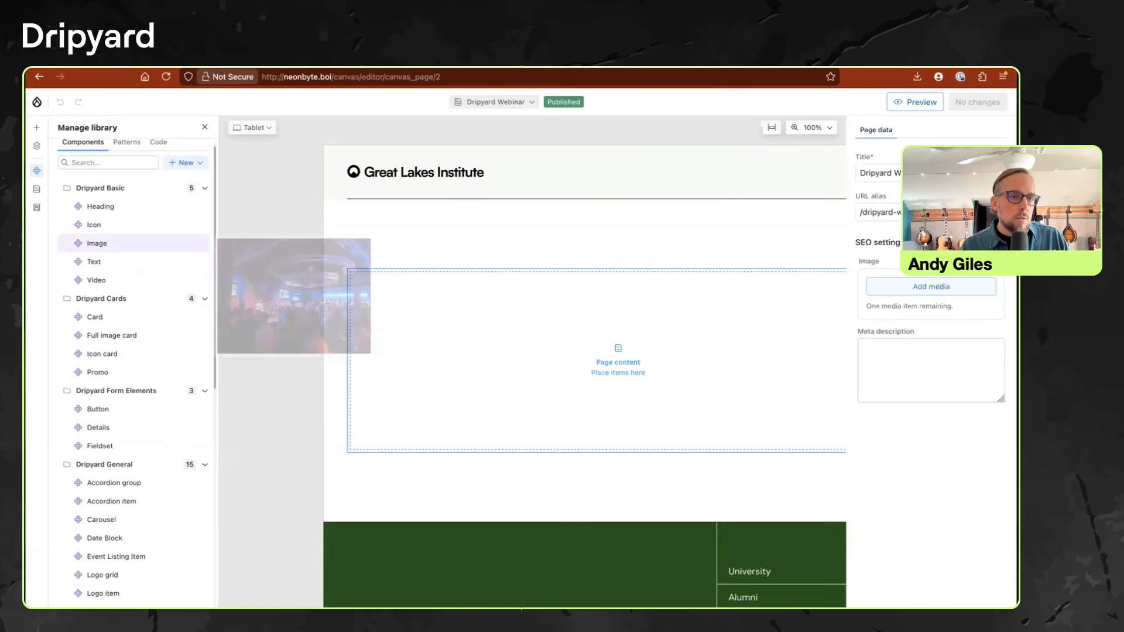
left_click(126, 152)
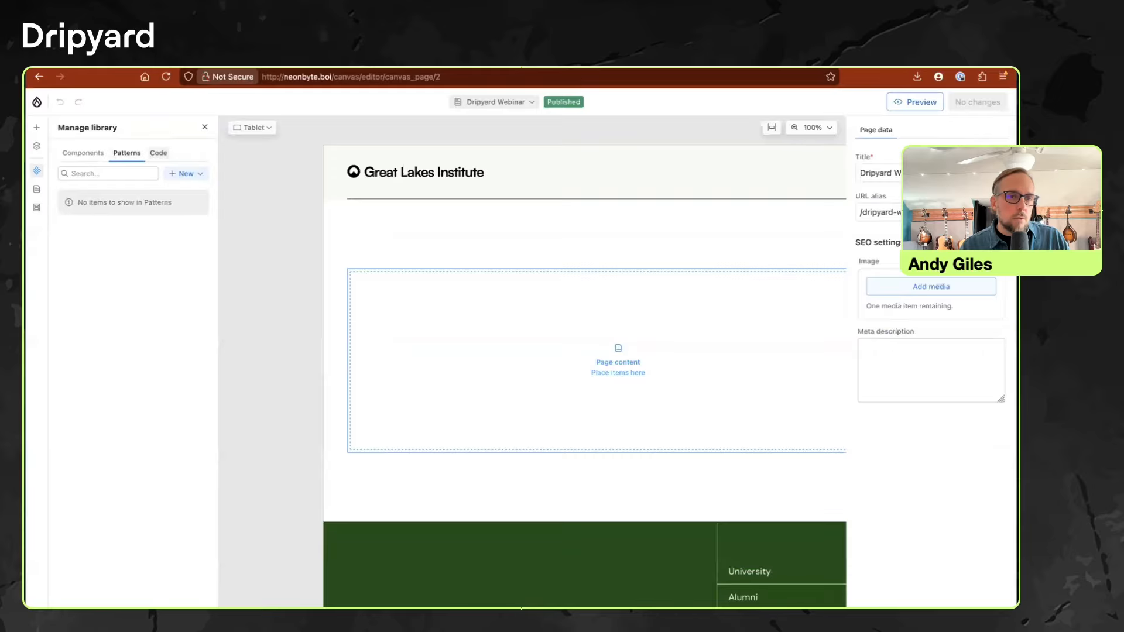
left_click(158, 153)
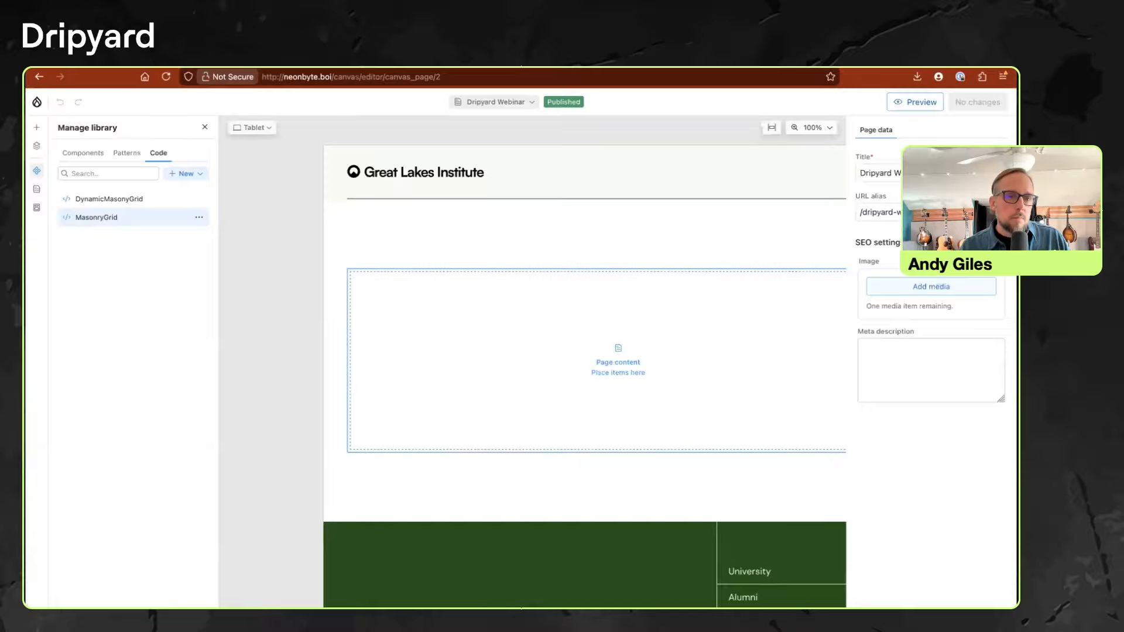
left_click_drag(98, 218, 119, 217)
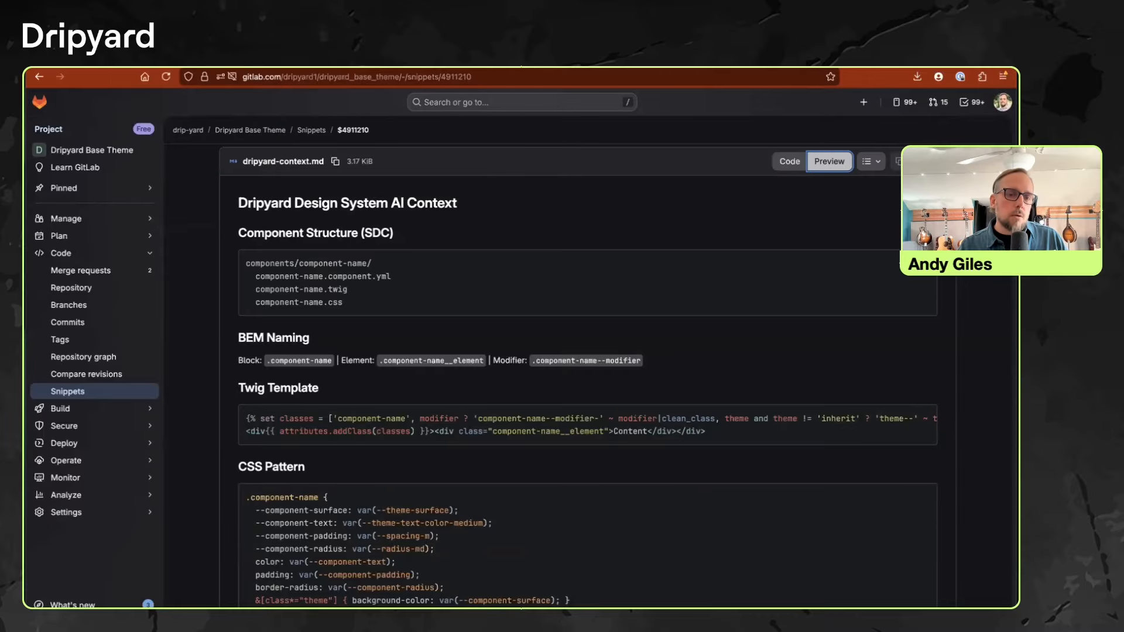
scroll(585, 468, "down", 1)
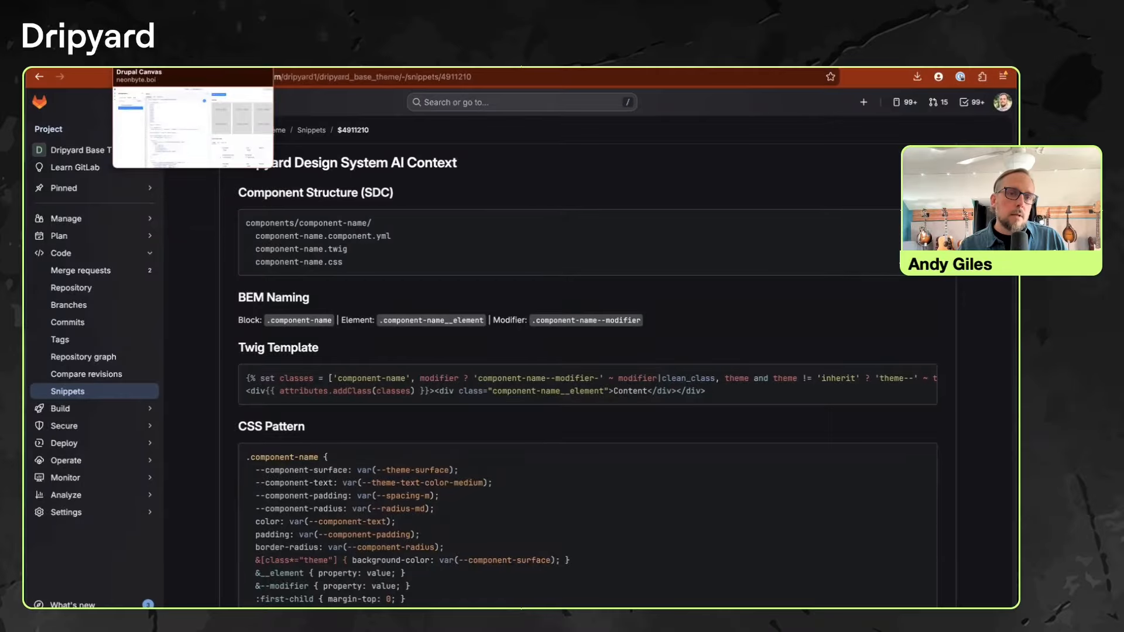
left_click(158, 60)
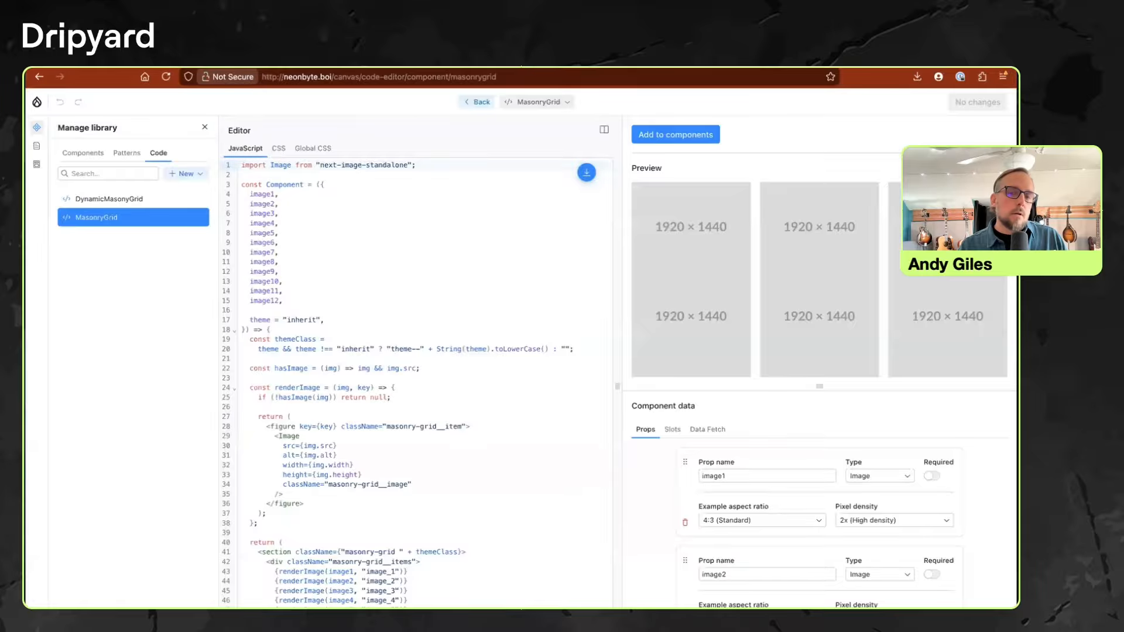
Examine MasonryGrid's JavaScript, especially its Image element and renderImage calls, and the type options of the image1 prop.
scroll(417, 383, "down", 1)
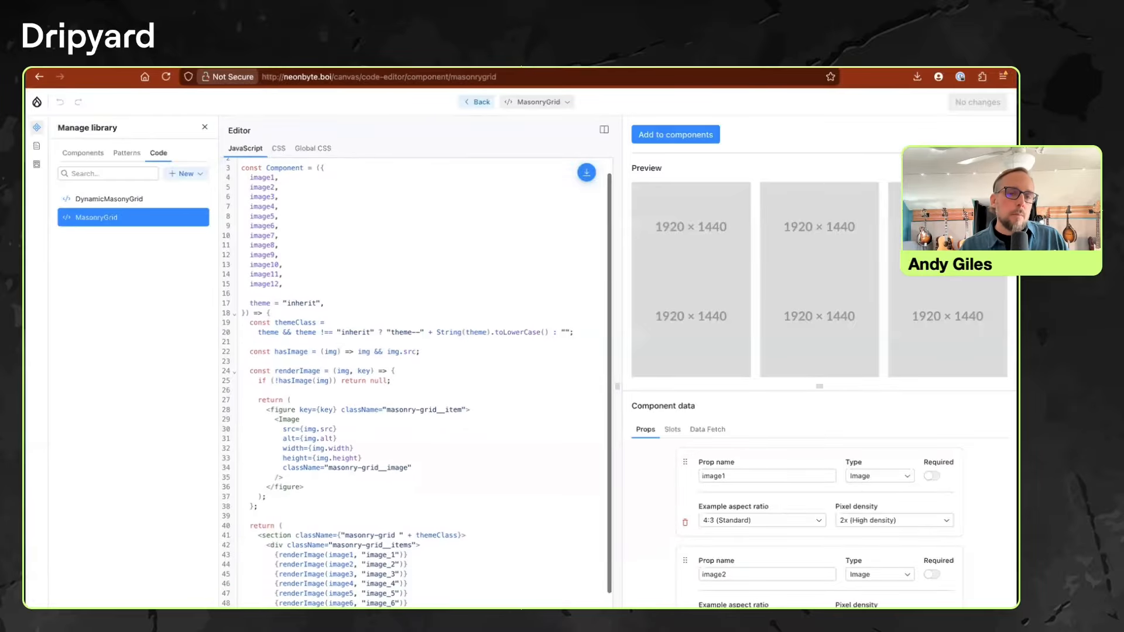
scroll(417, 383, "down", 3)
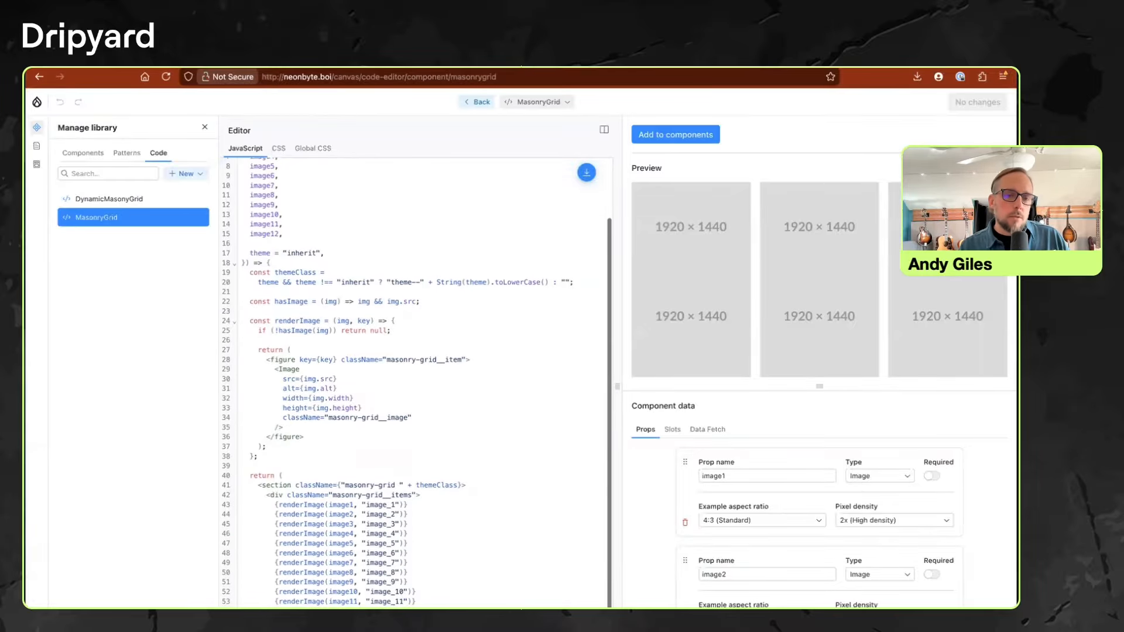
left_click_drag(262, 368, 304, 437)
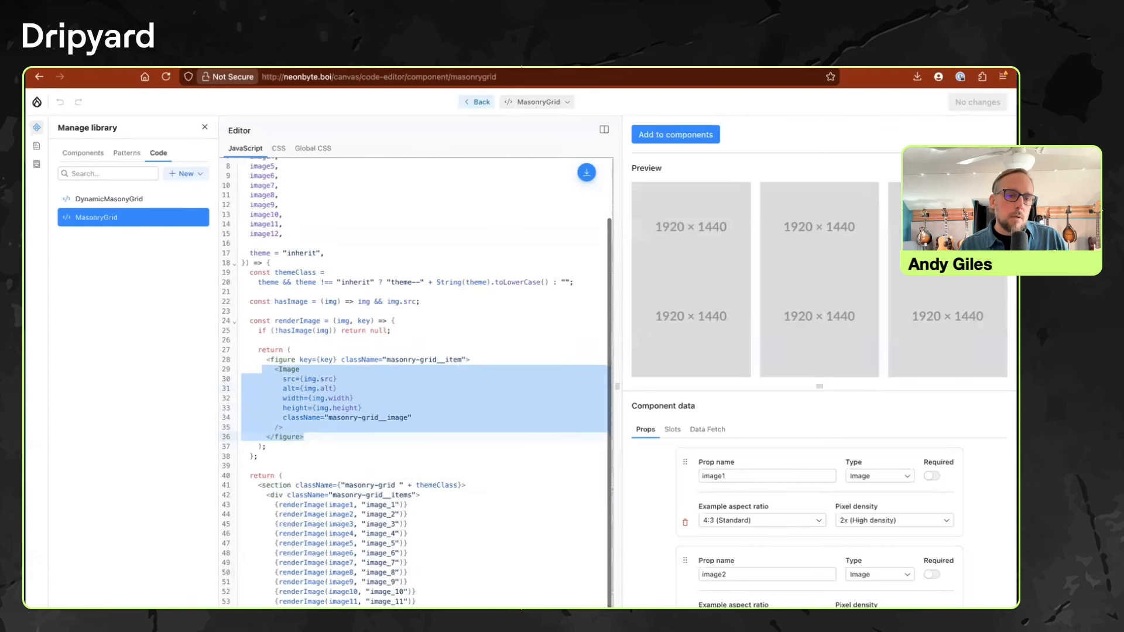
scroll(416, 383, "down", 1)
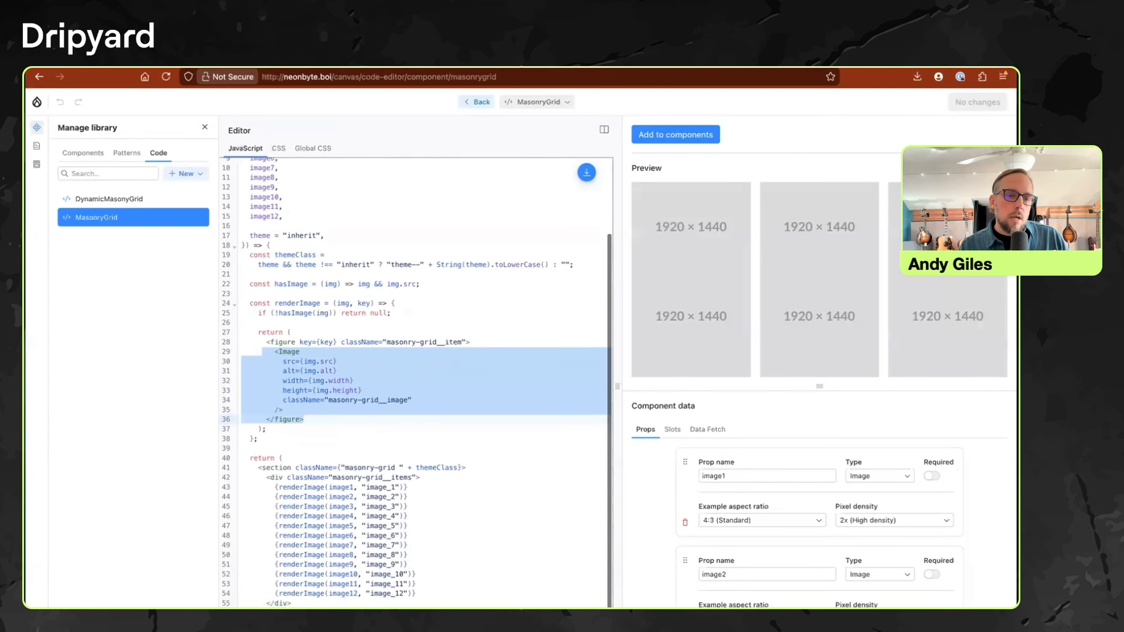
double_click(289, 349)
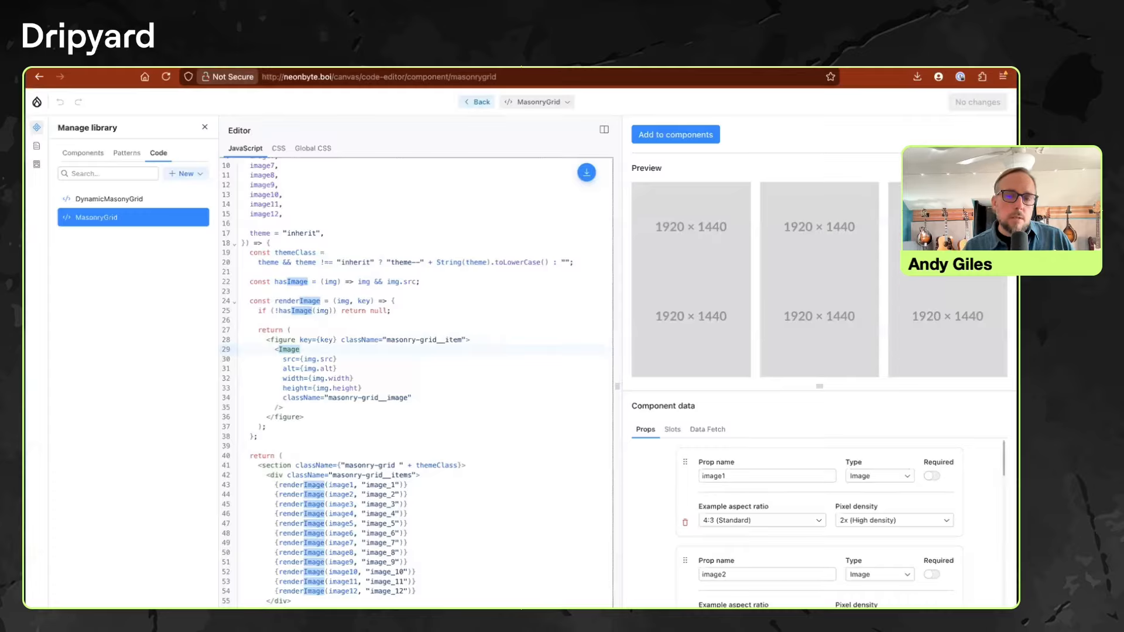
scroll(819, 522, "down", 3)
scroll(819, 522, "up", 3)
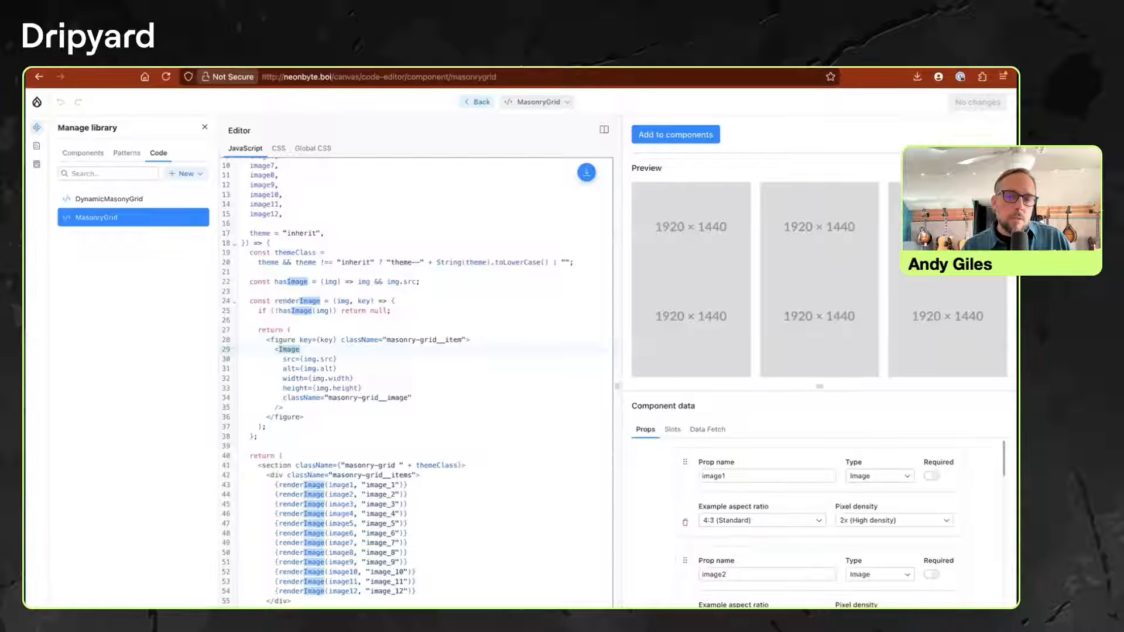
left_click(880, 476)
key("Escape")
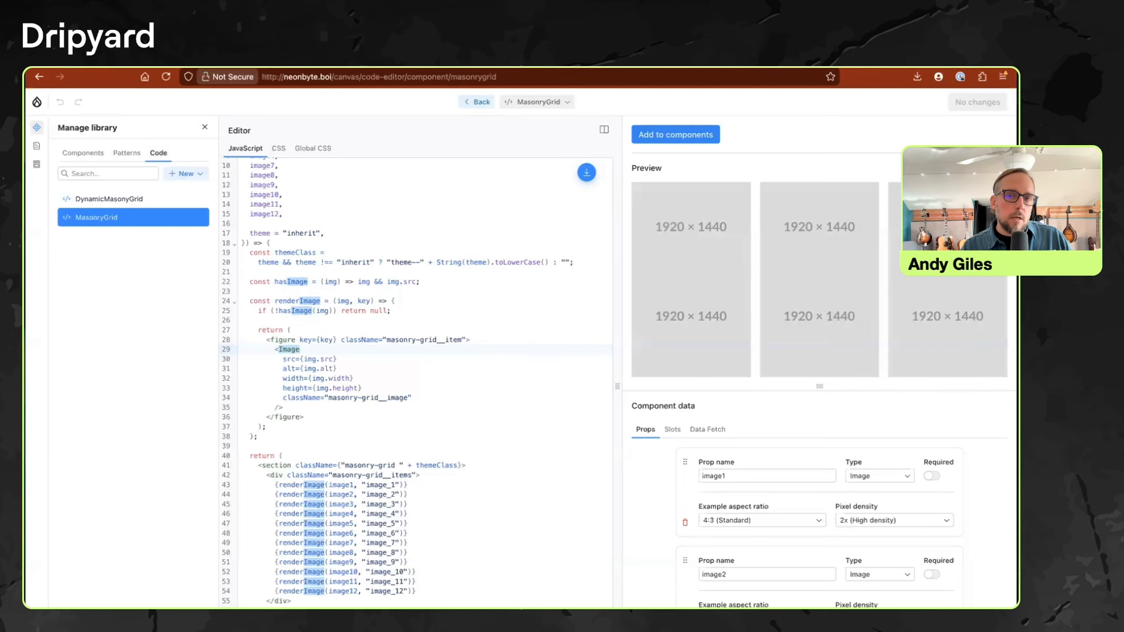
Add the MasonryGrid code component to the components available for use on pages.
left_click(676, 135)
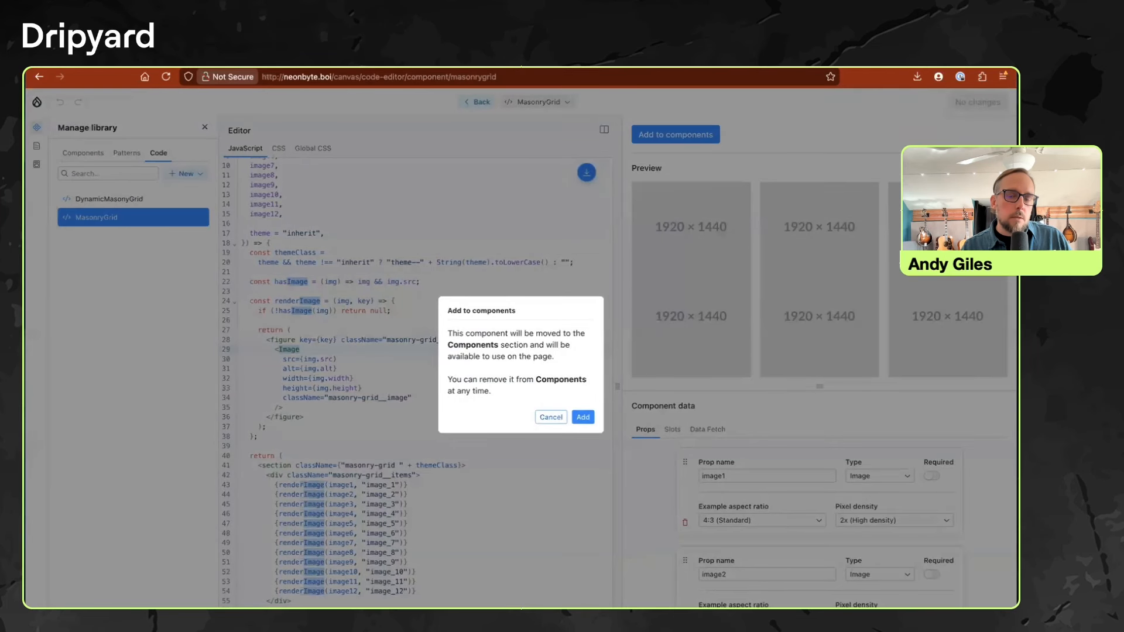
left_click(584, 417)
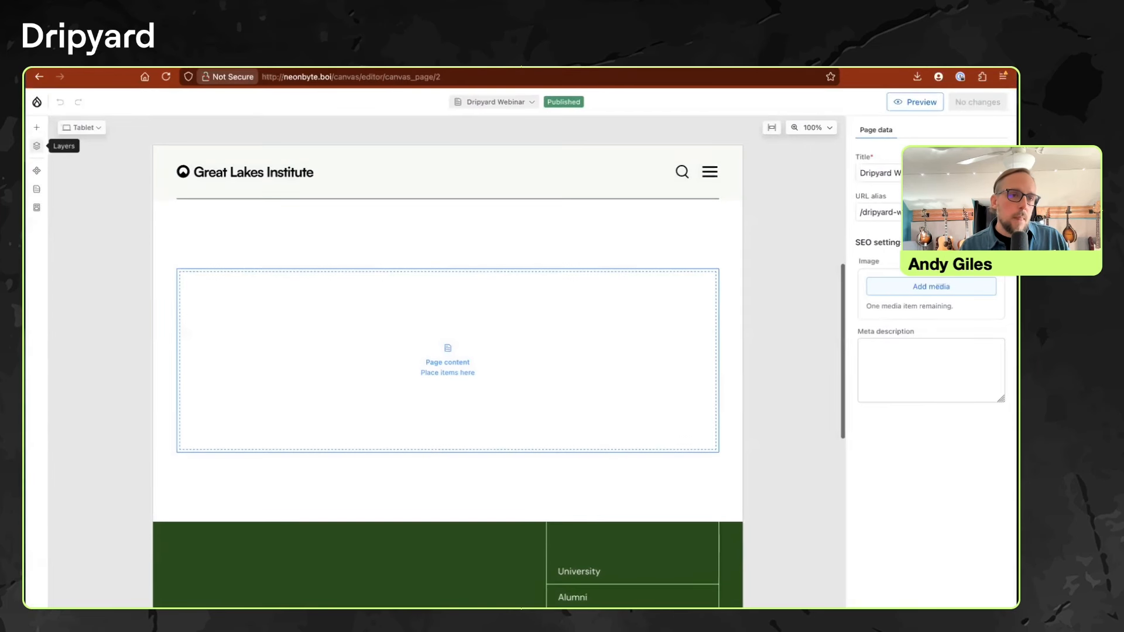
left_click(37, 127)
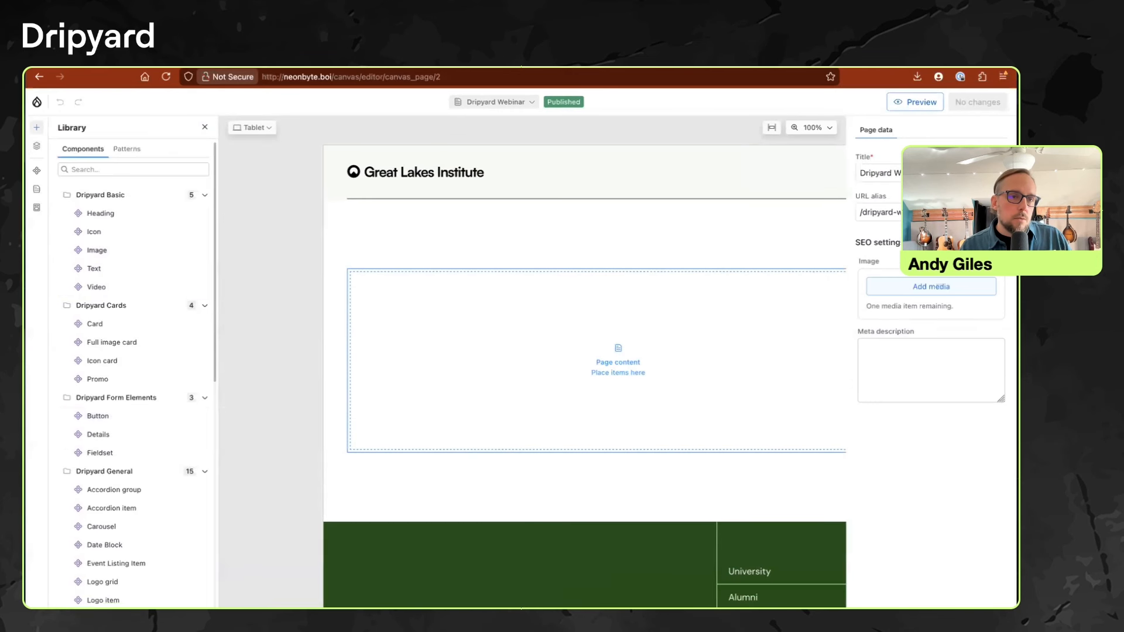
scroll(129, 527, "down", 10)
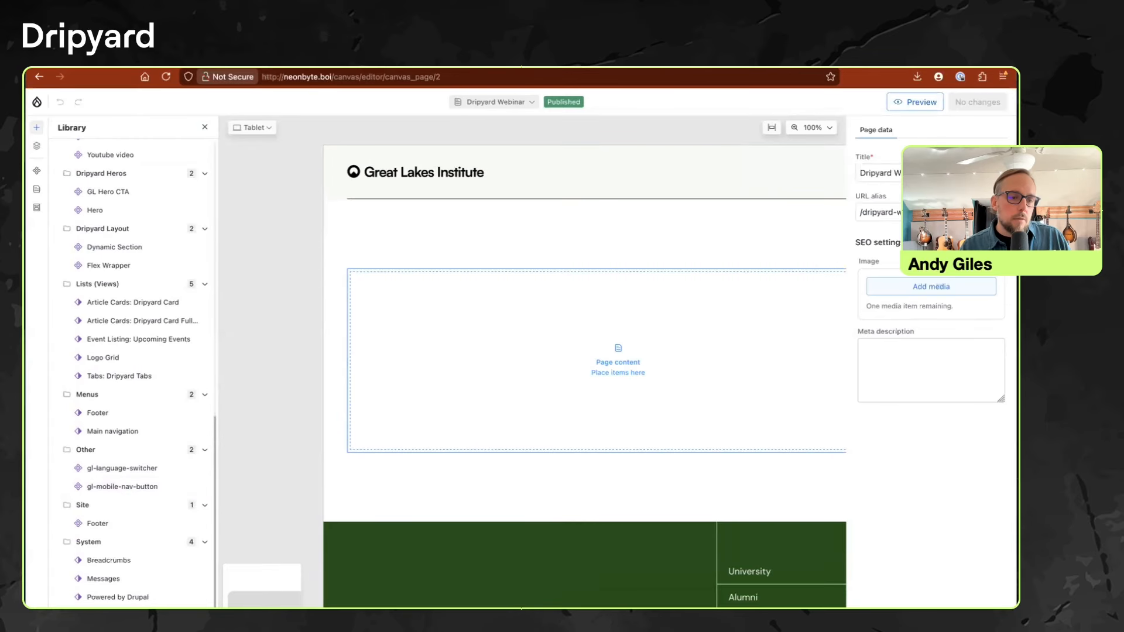
left_click_drag(262, 585, 502, 416)
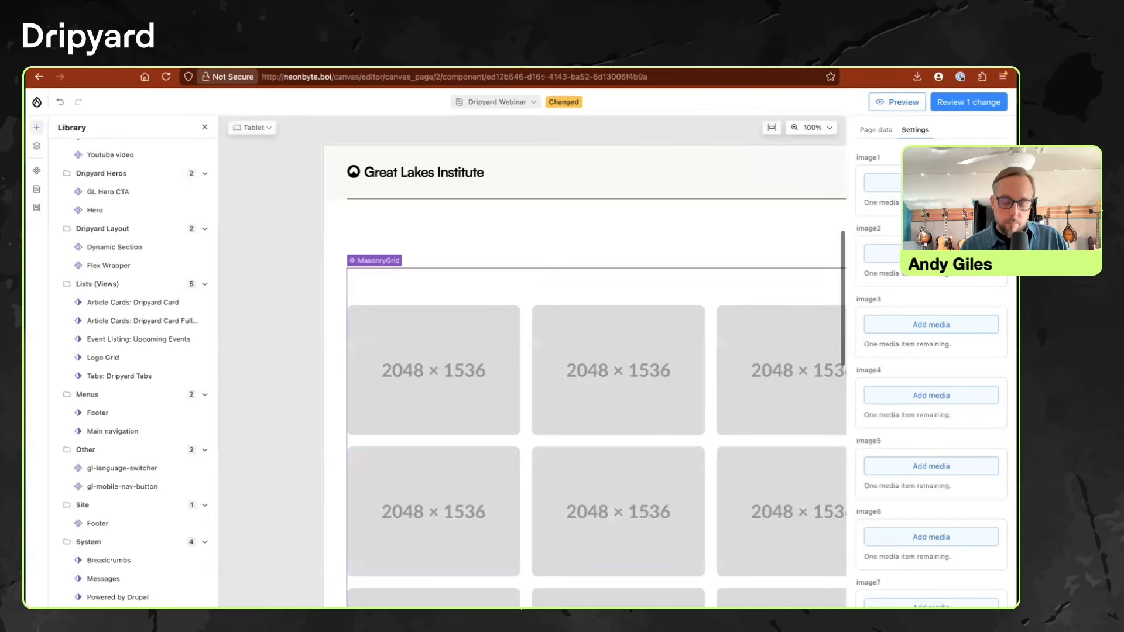
key("Delete")
Find the Dynamic Section component in the library and place it in the empty page content region.
scroll(133, 236, "up", 10)
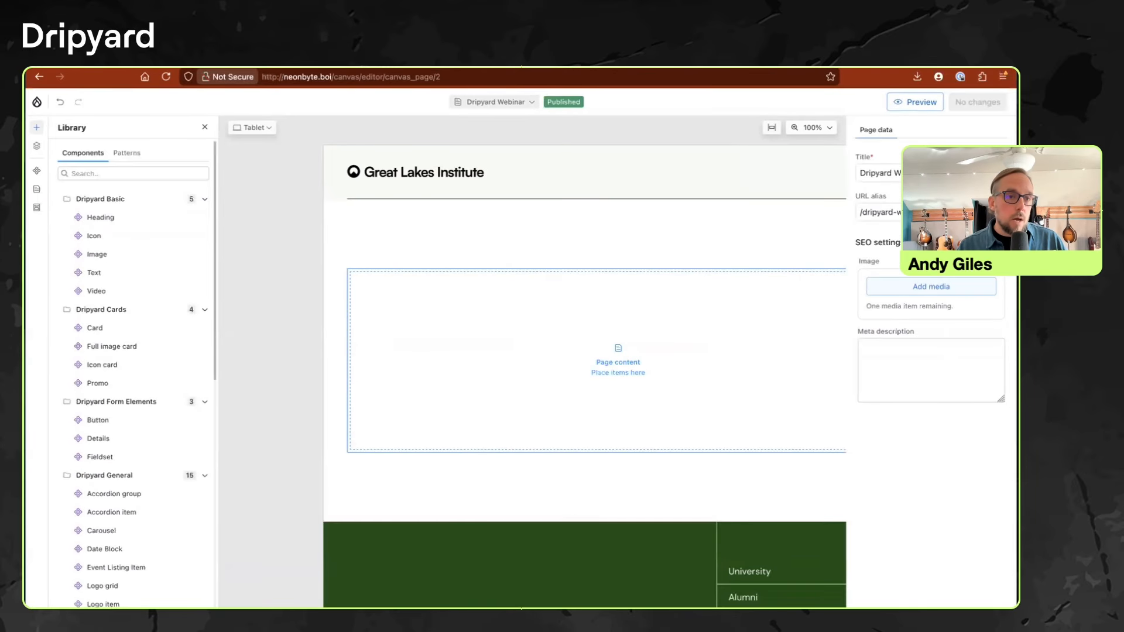
left_click(133, 174)
type("dy")
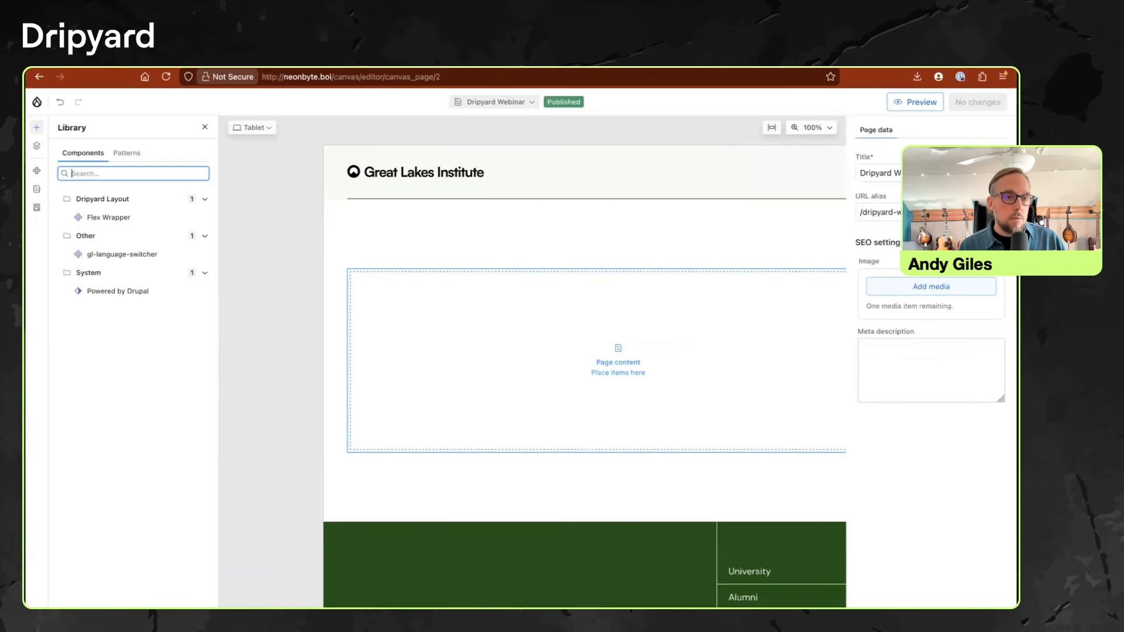
left_click_drag(114, 218, 585, 351)
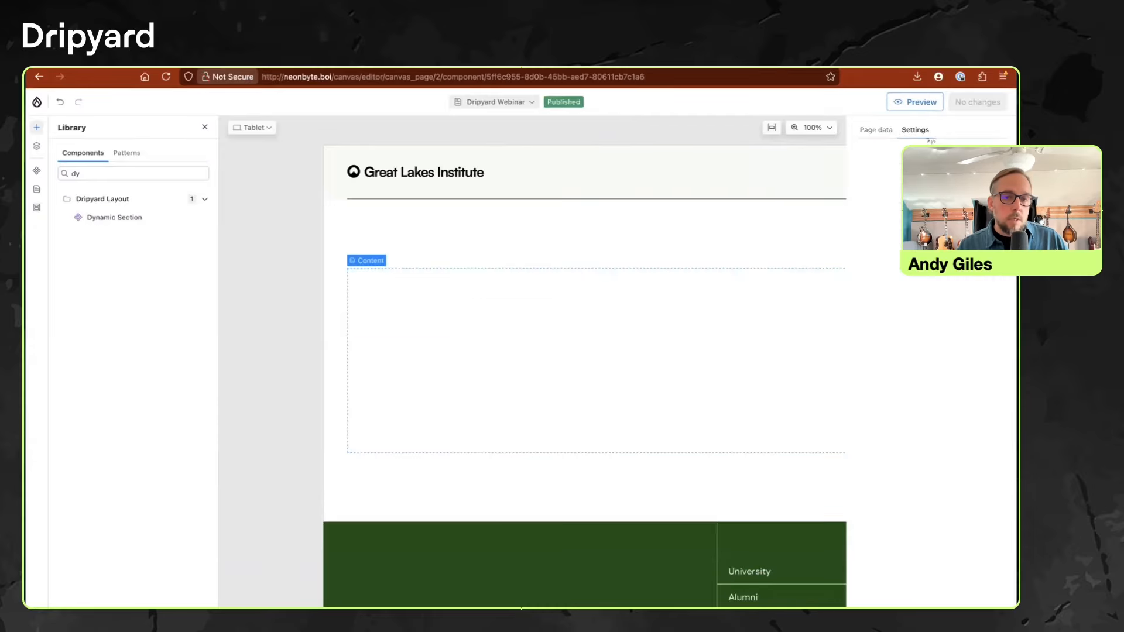
Place a Heading in the Dynamic Section's Header slot and the MasonryGrid component in its Cell 1 slot.
double_click(75, 174)
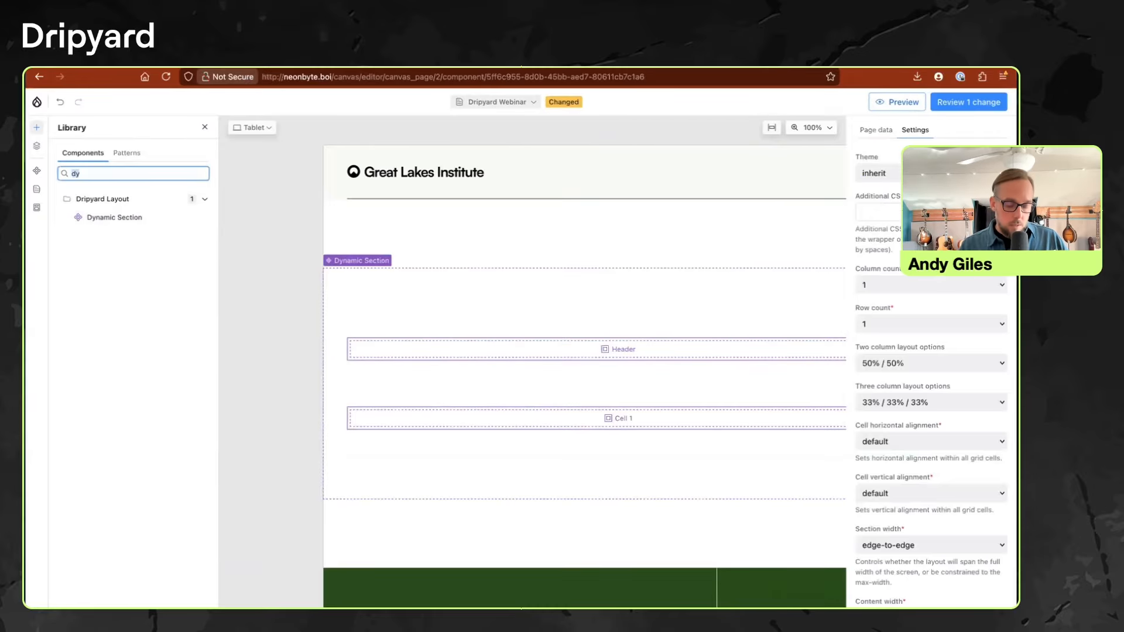
type("he")
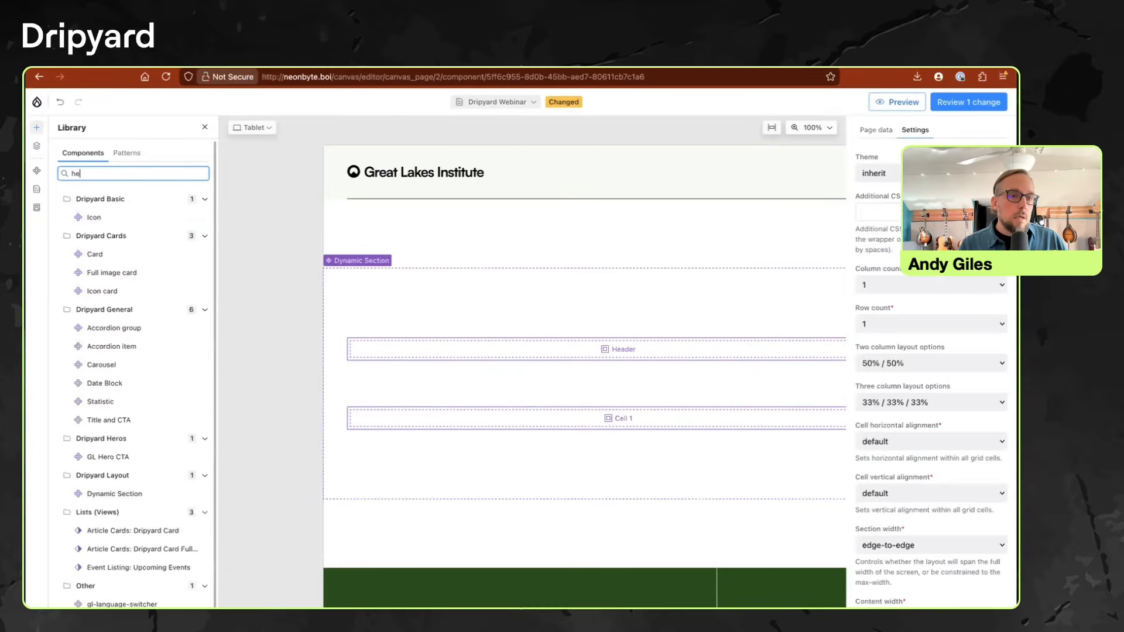
left_click_drag(100, 217, 585, 349)
type("m")
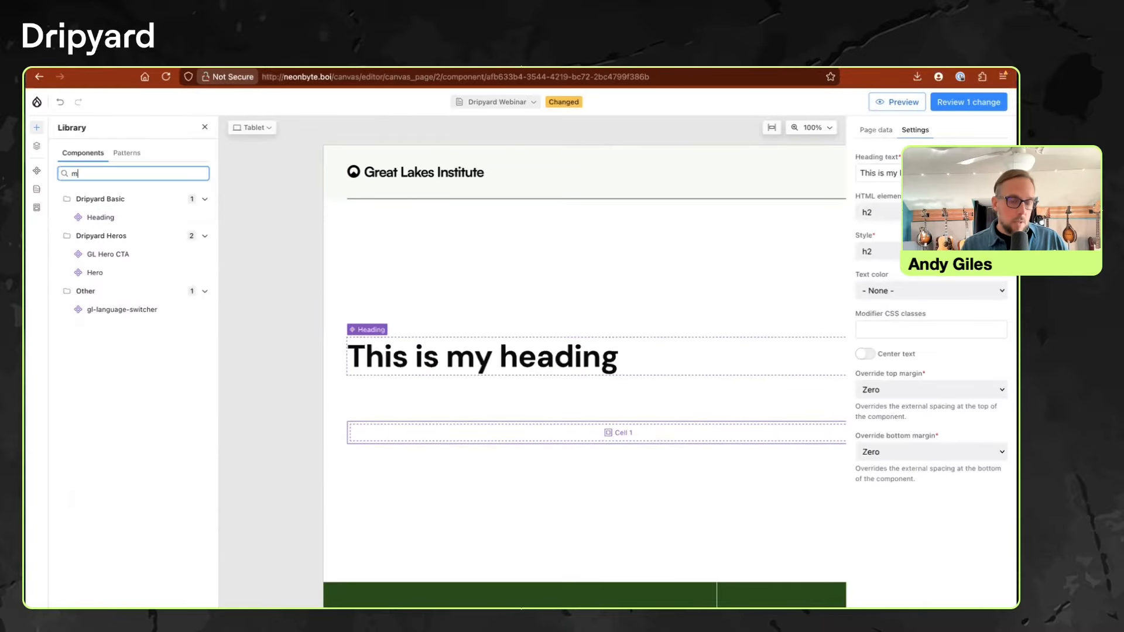
type("as")
left_click_drag(97, 199, 595, 433)
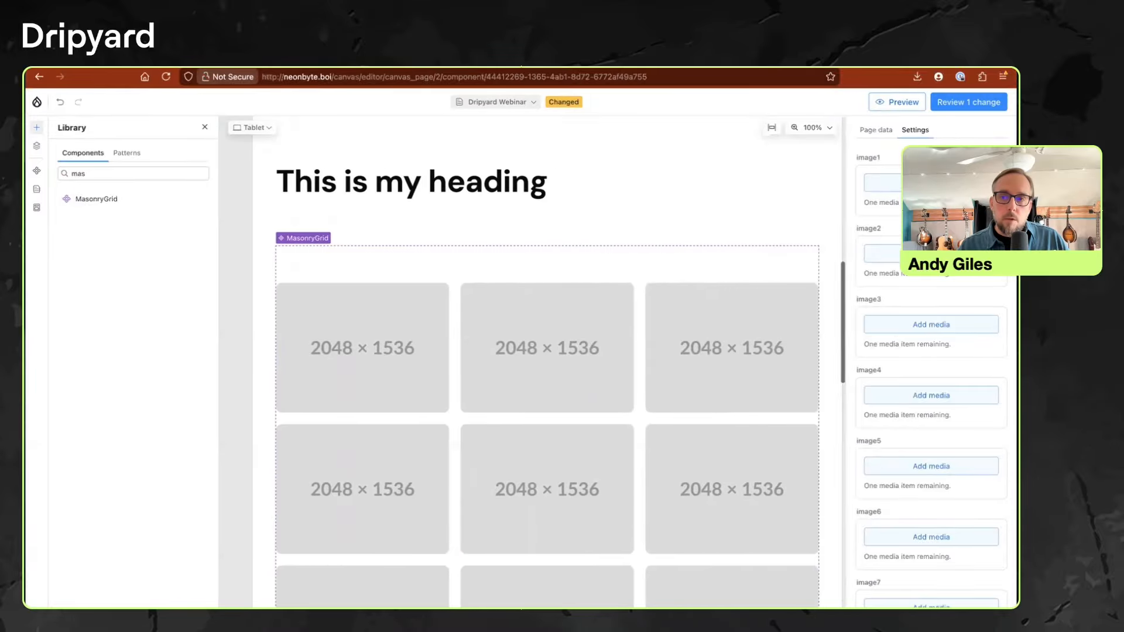
Set MasonryGrid's image1 to the autumn forest road photo and image2 to the mountain view photo from the media library.
left_click(882, 182)
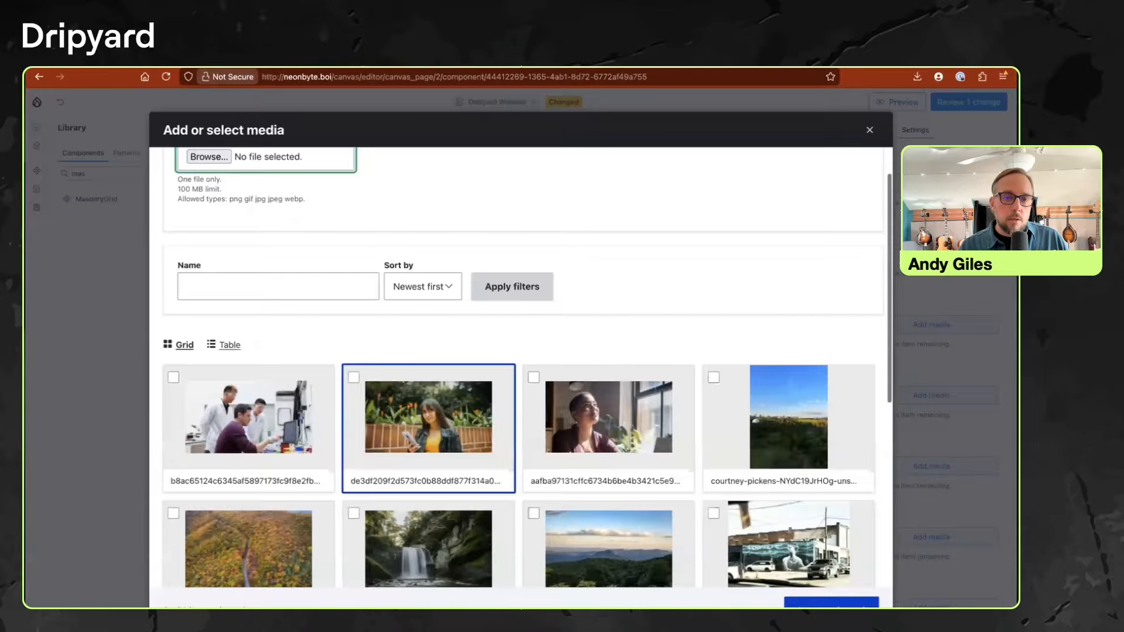
scroll(249, 433, "down", 3)
left_click(249, 421)
left_click(831, 602)
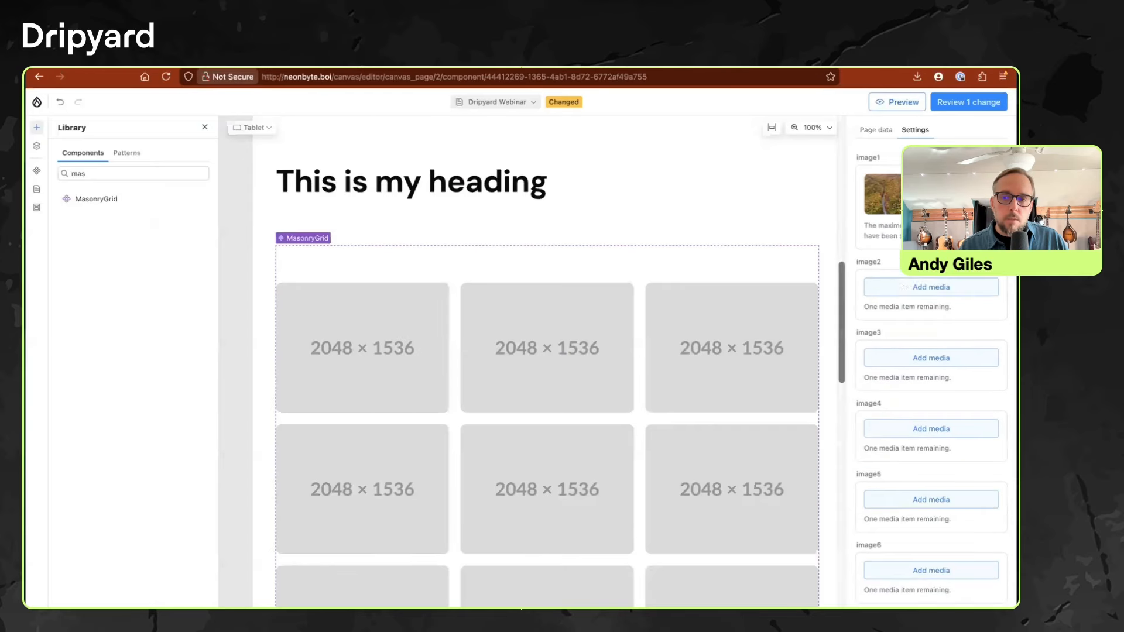
left_click(931, 287)
scroll(609, 427, "down", 1)
scroll(609, 427, "down", 3)
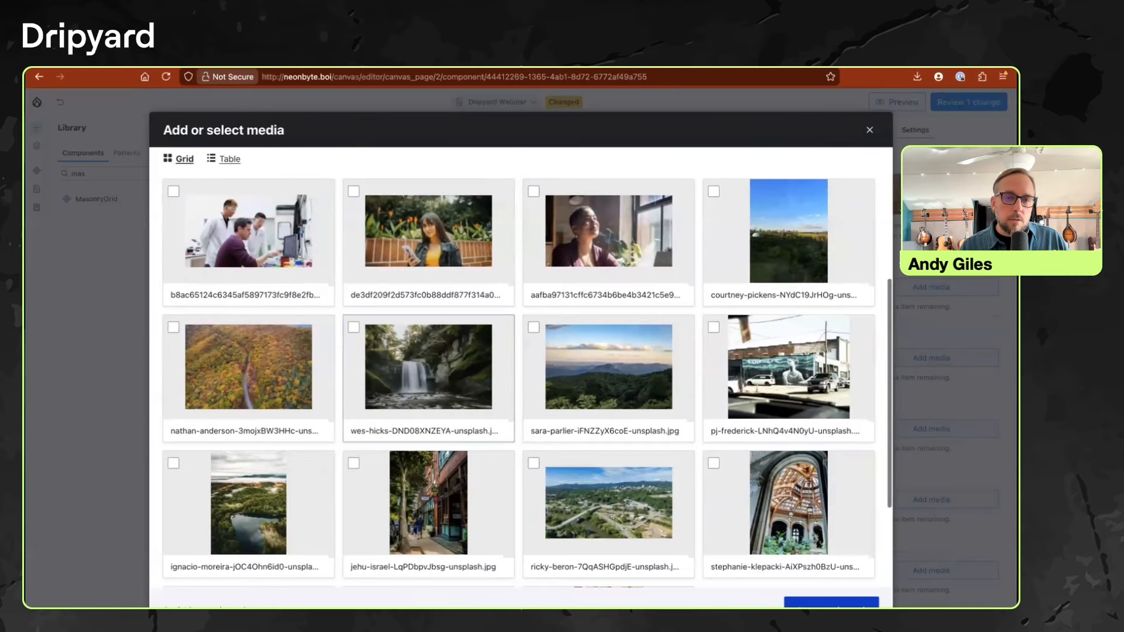
left_click(537, 372)
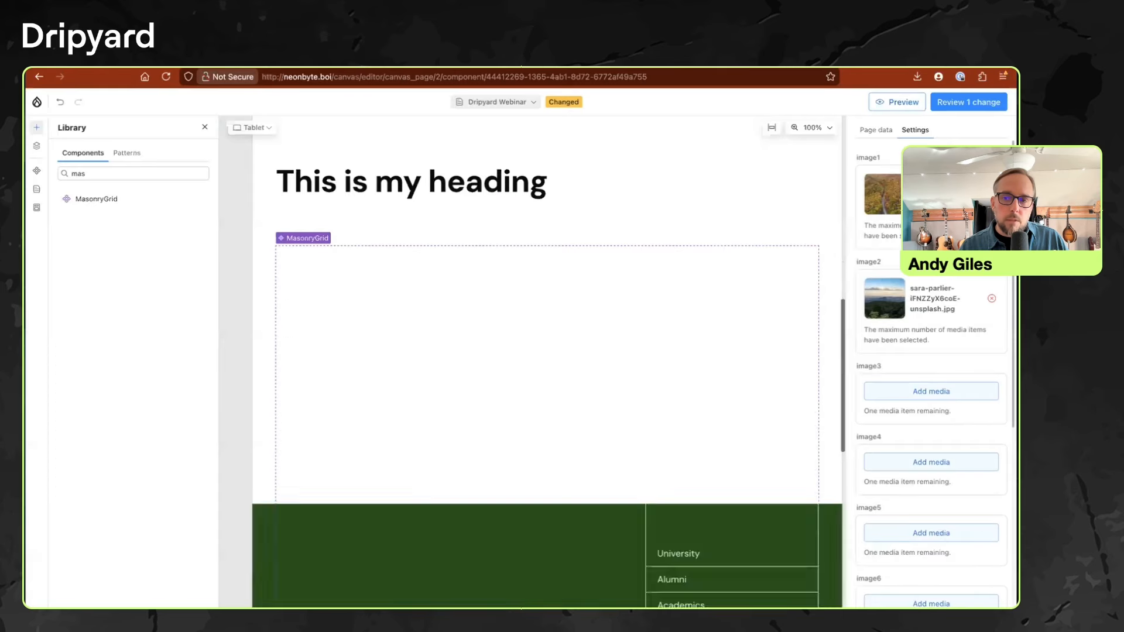
Set MasonryGrid's image3 to the street photo with the Asheville mural and parked cars.
left_click(931, 391)
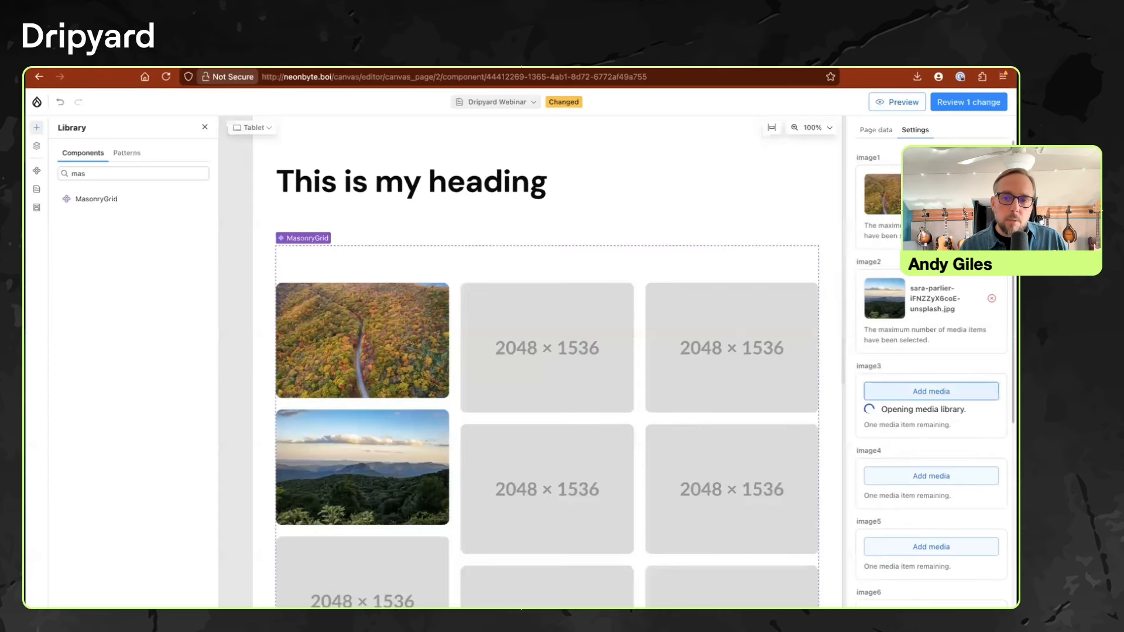
scroll(609, 427, "down", 1)
left_click(609, 427)
left_click(831, 602)
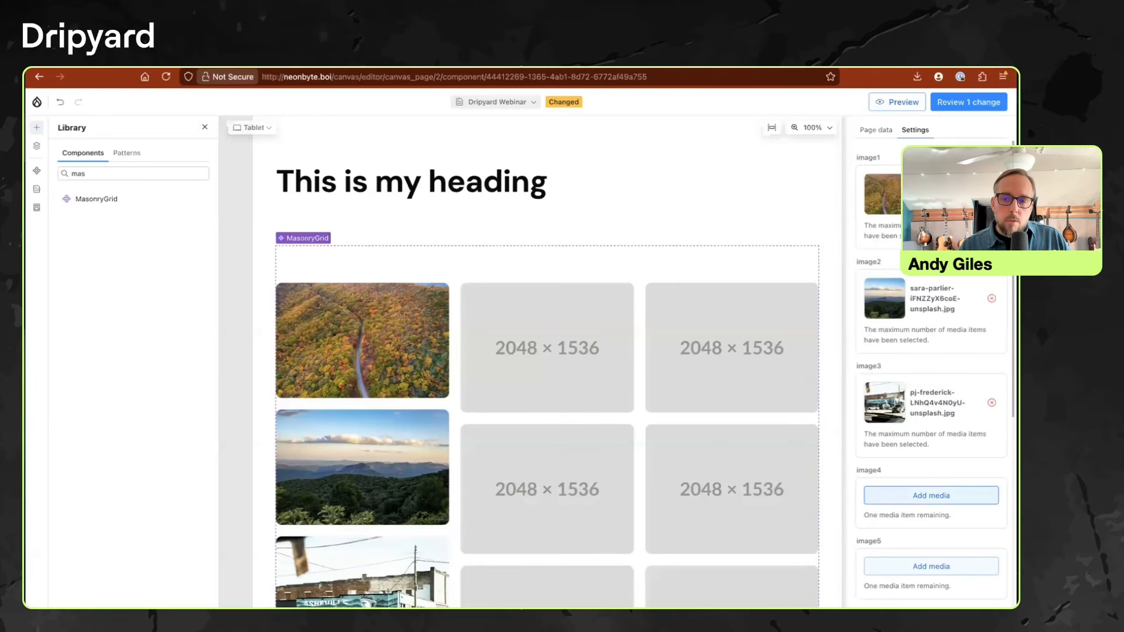
Set MasonryGrid's image4 to the forest lake photo and image5 to the waterfall photo.
left_click(931, 496)
left_click(248, 562)
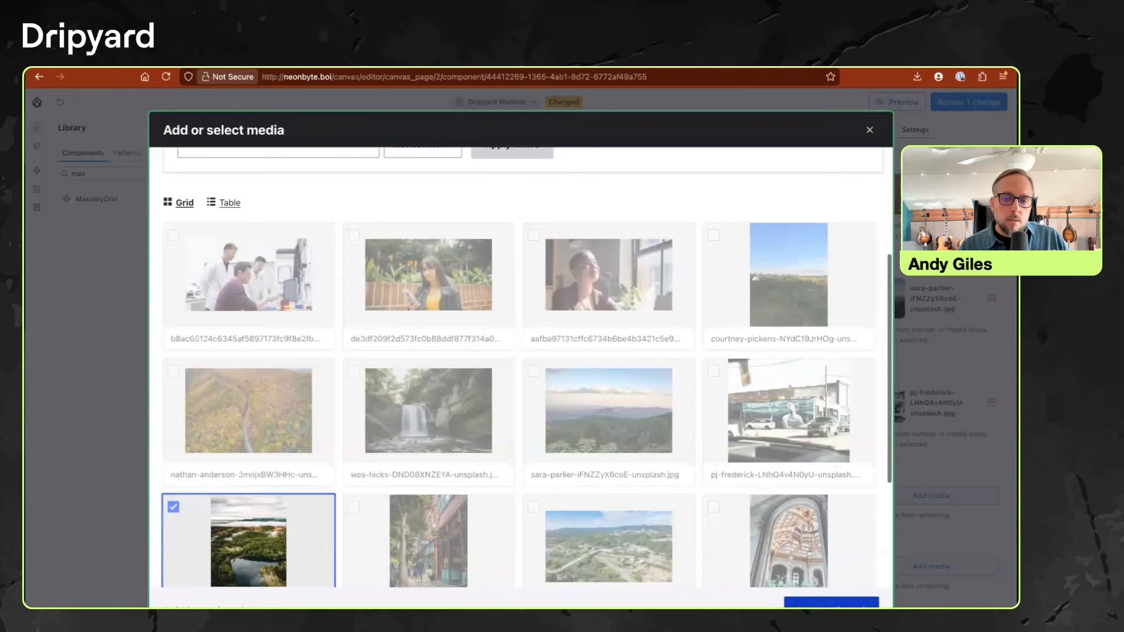
left_click(831, 603)
left_click(931, 600)
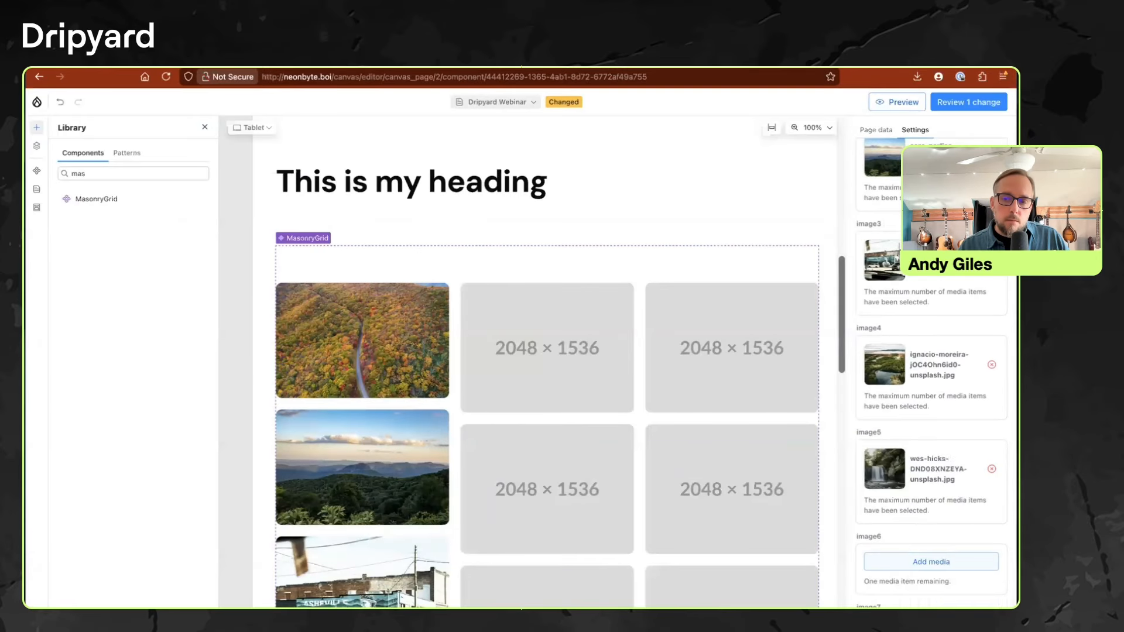
Set MasonryGrid's image6 to the mountain view photo from the media library.
scroll(931, 410, "down", 4)
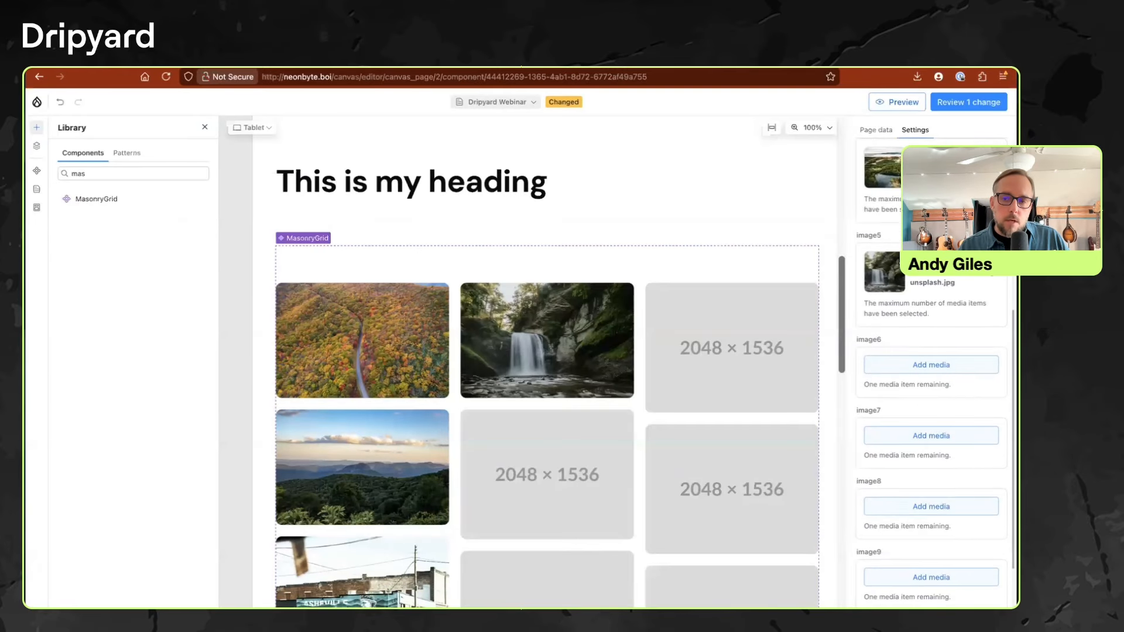
left_click(931, 365)
scroll(609, 427, "down", 2)
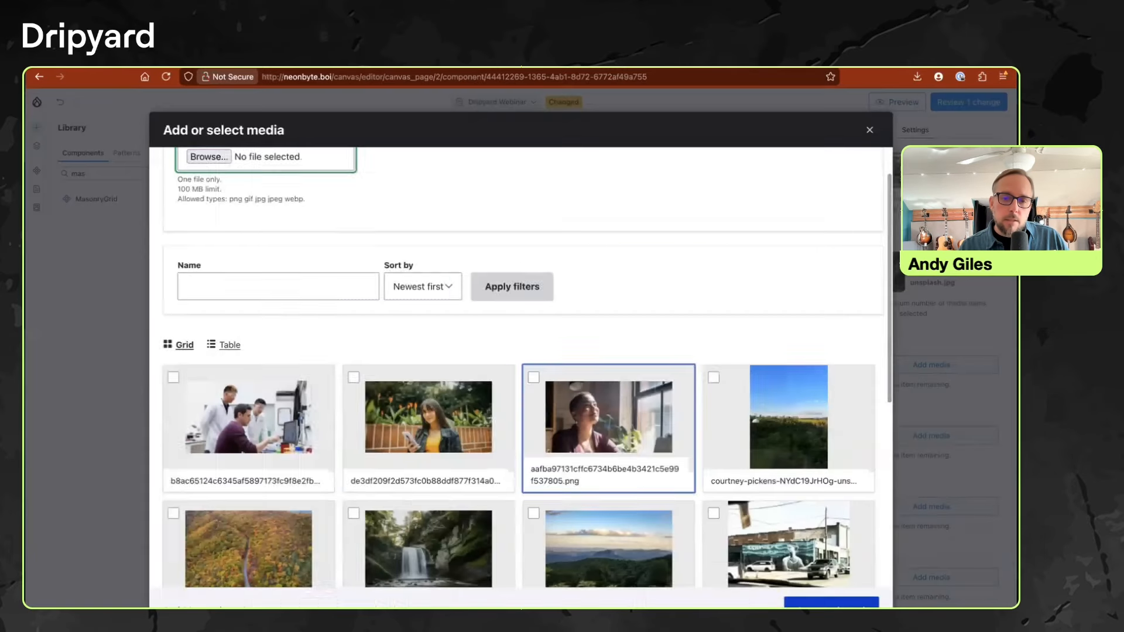
scroll(521, 410, "down", 2)
left_click(609, 439)
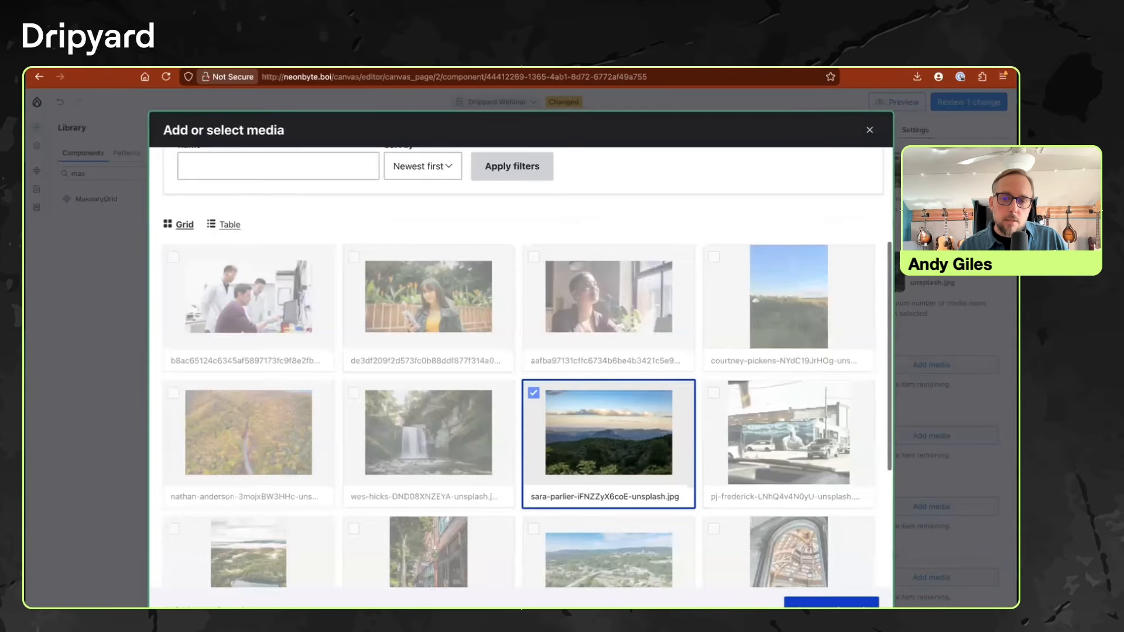
left_click(832, 602)
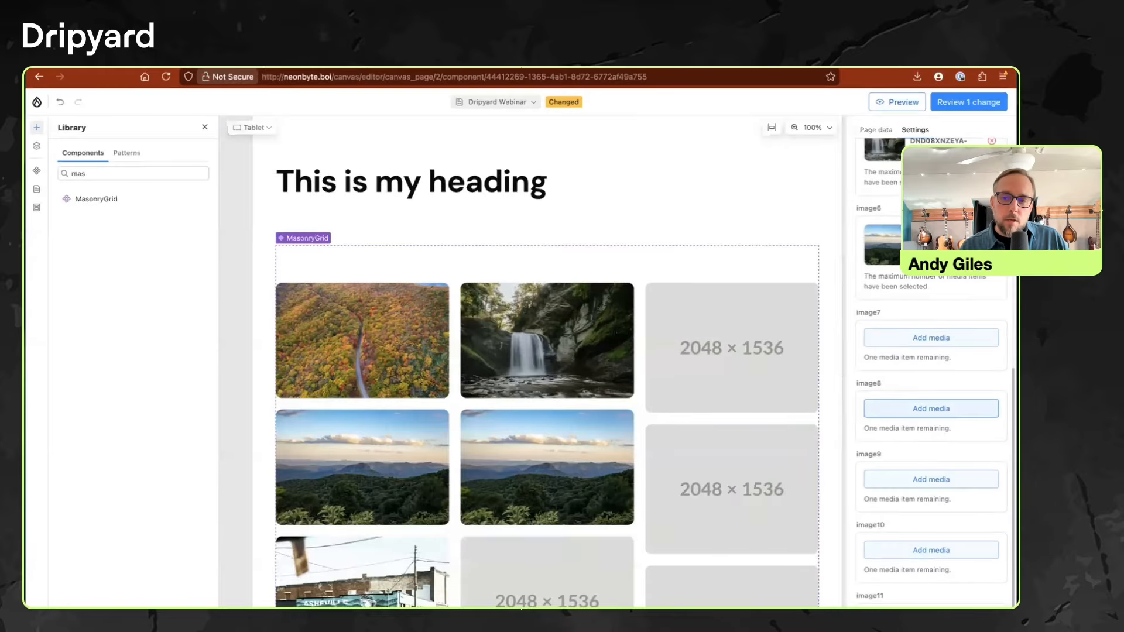
Set MasonryGrid's image8 to the arched glass ceiling photo and image7 to the mural of the blonde woman.
left_click(931, 408)
scroll(521, 381, "down", 5)
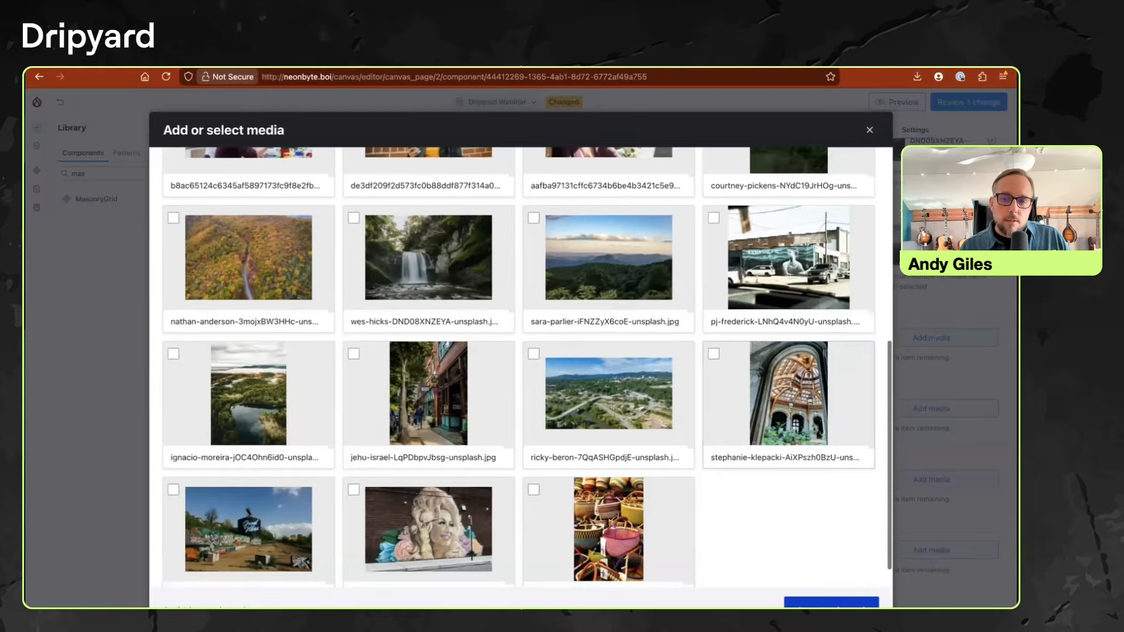
left_click(789, 387)
left_click(831, 602)
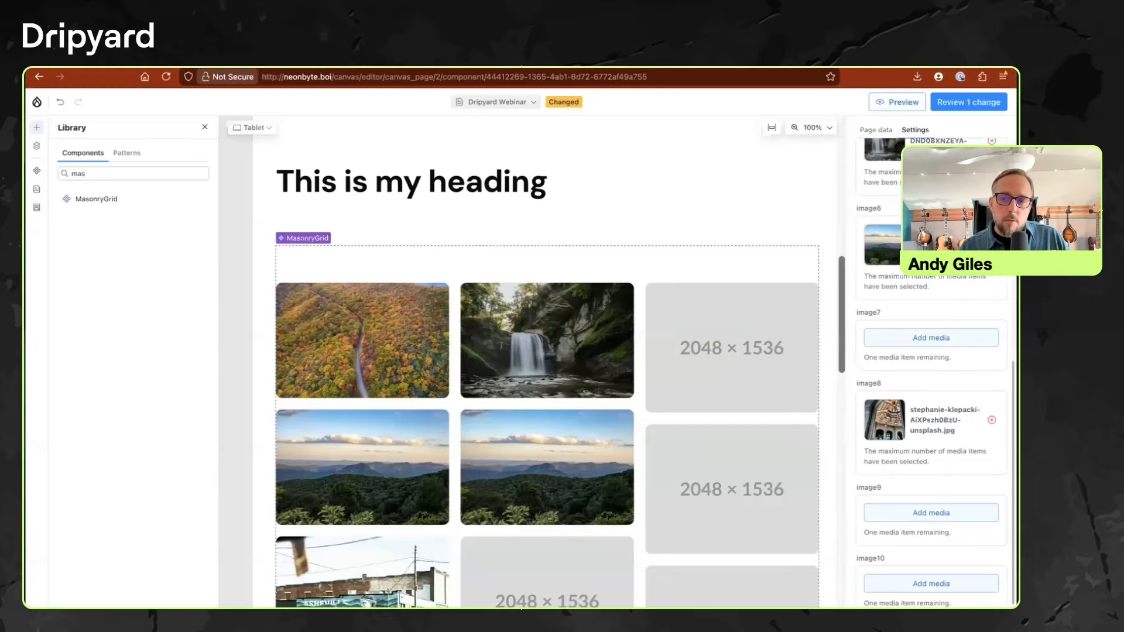
scroll(516, 380, "down", 5)
left_click(429, 498)
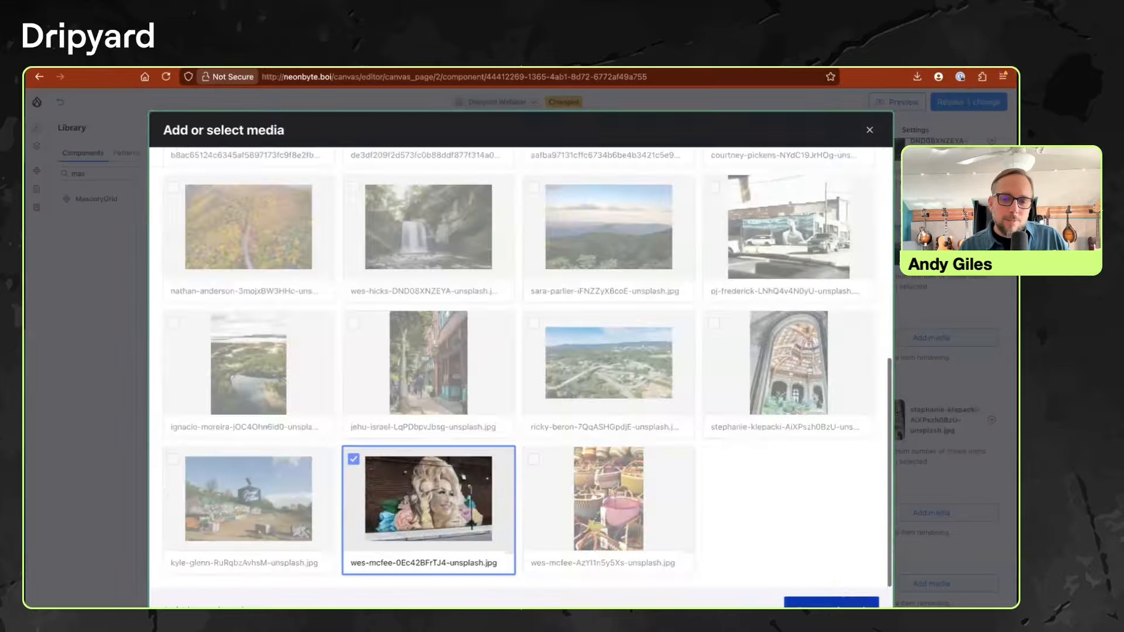
left_click(832, 603)
Set MasonryGrid's image9 to the forest lake photo and image10 to the mountain view photo.
scroll(932, 448, "down", 2)
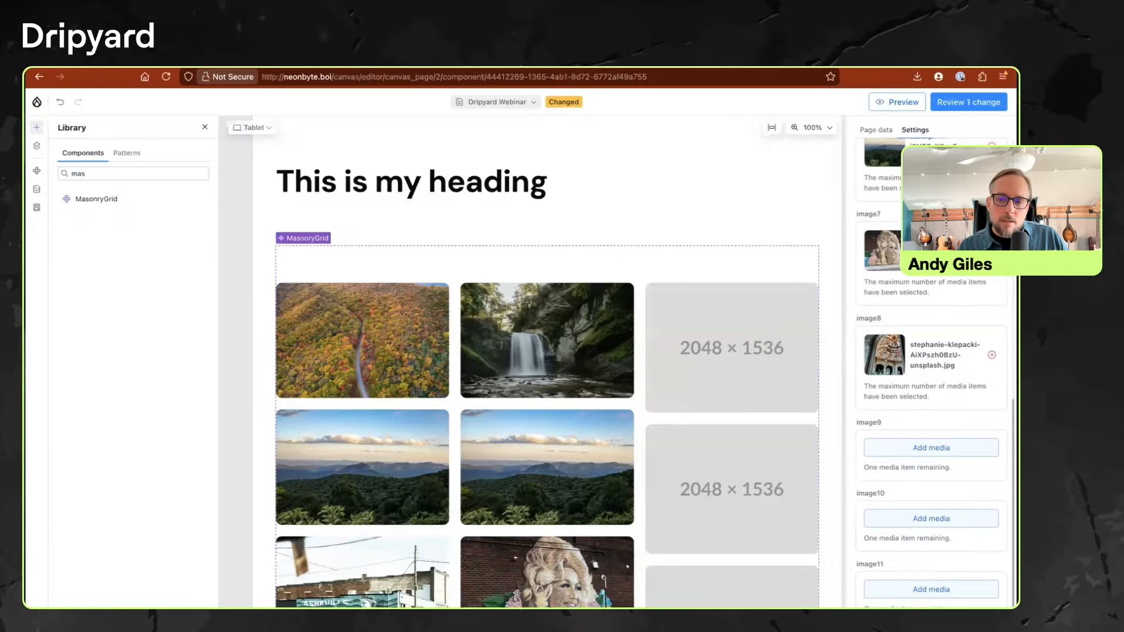
left_click(931, 447)
scroll(410, 515, "down", 3)
scroll(410, 515, "down", 1)
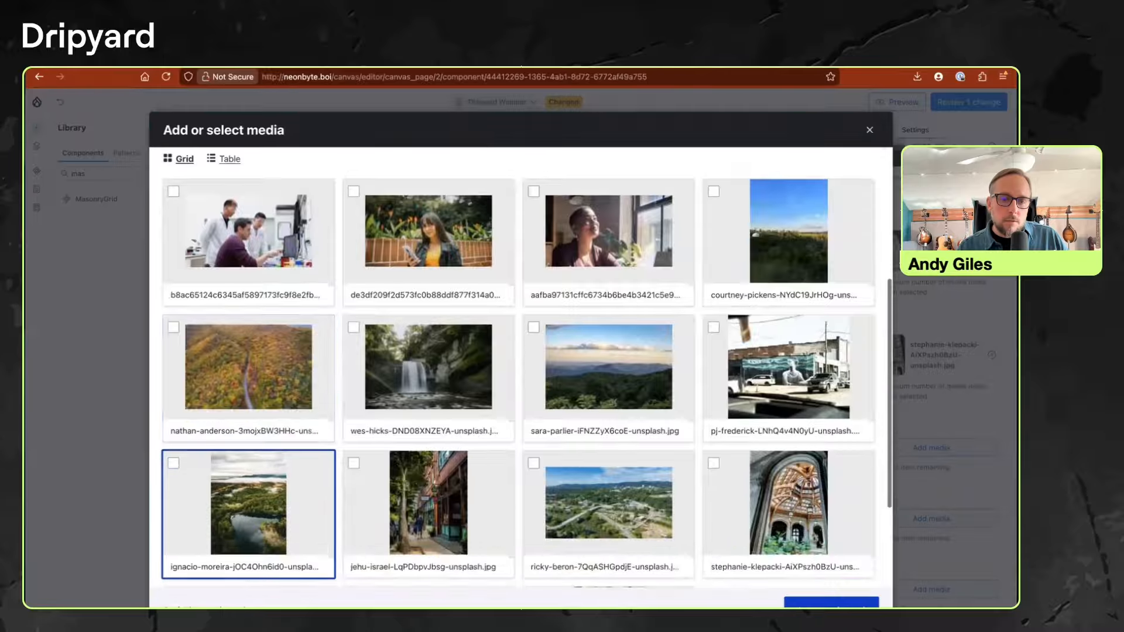
left_click(248, 497)
left_click(831, 602)
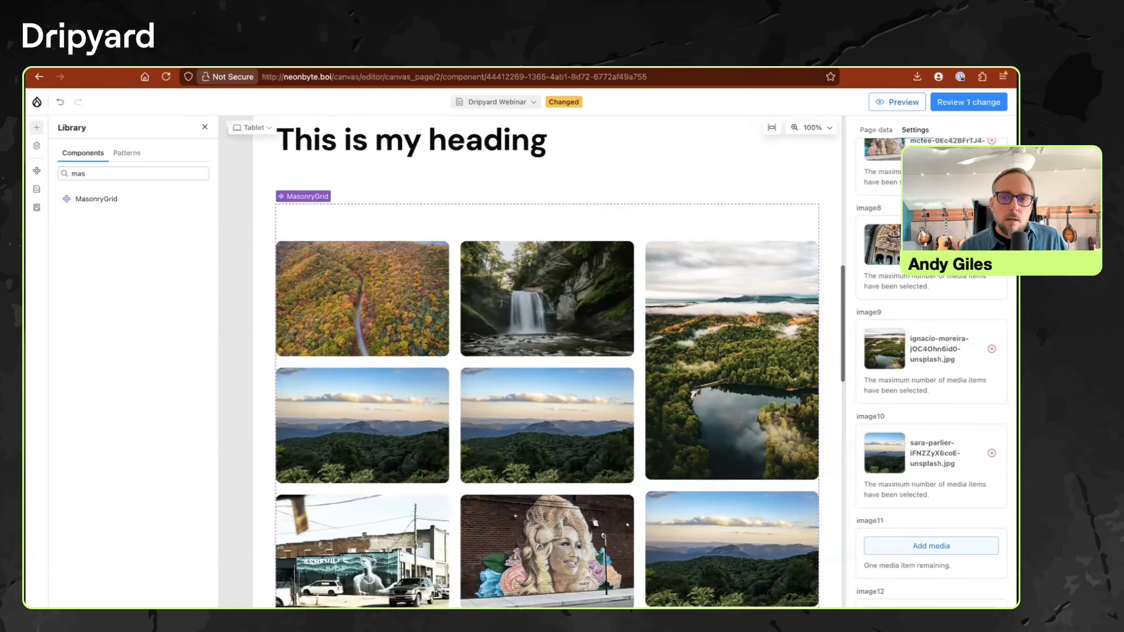
Review the unpublished changes, select all of them and publish the Dripyard Webinar page.
scroll(548, 363, "up", 2)
left_click(969, 102)
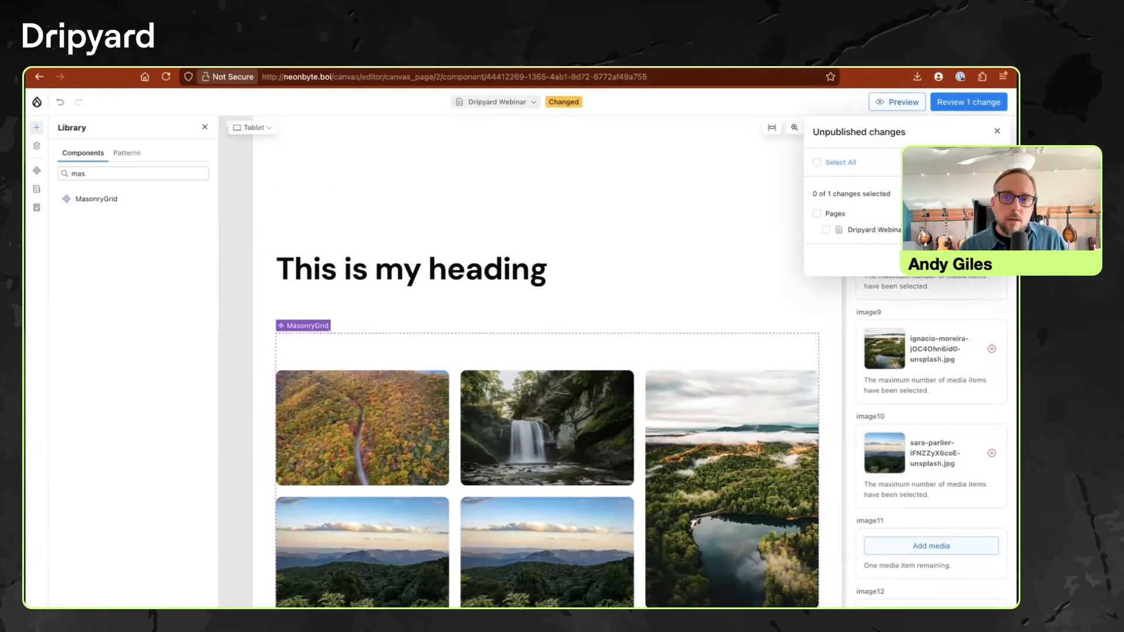
left_click(817, 162)
left_click(966, 259)
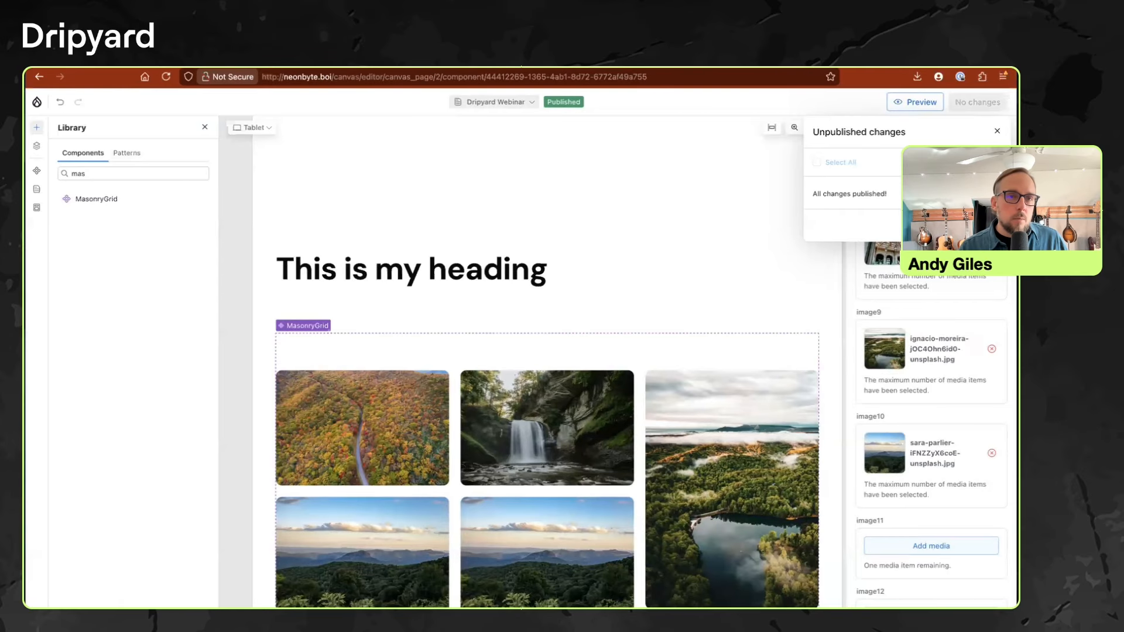
Leave the Canvas editor for the published Dripyard Webinar page and examine its heading and masonry image grid.
left_click(37, 102)
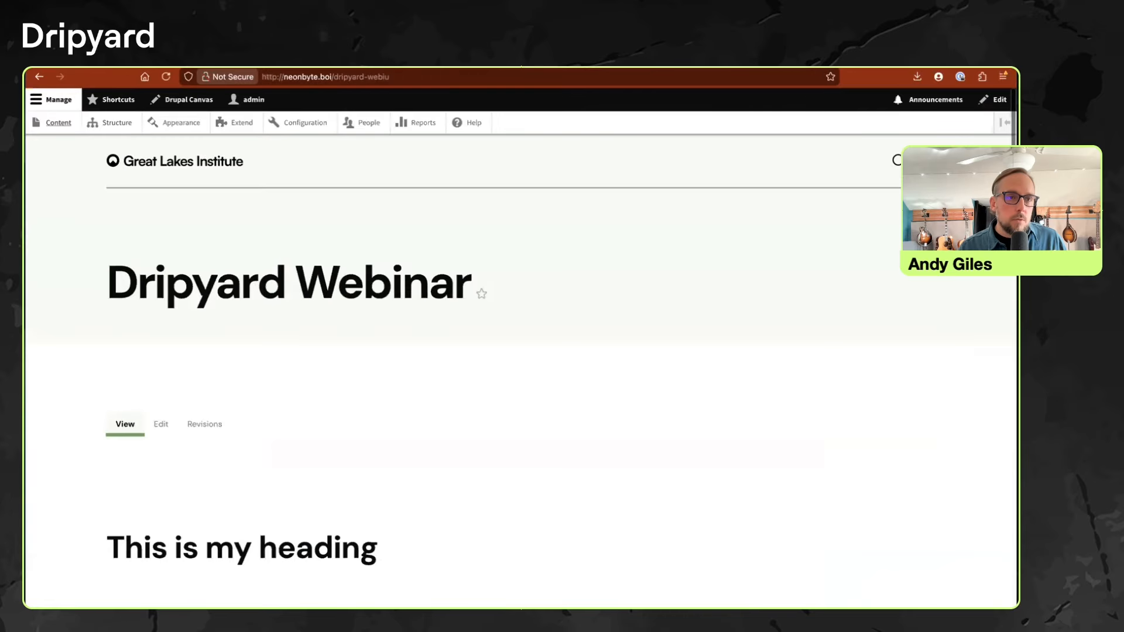
left_click(59, 123)
left_click(58, 100)
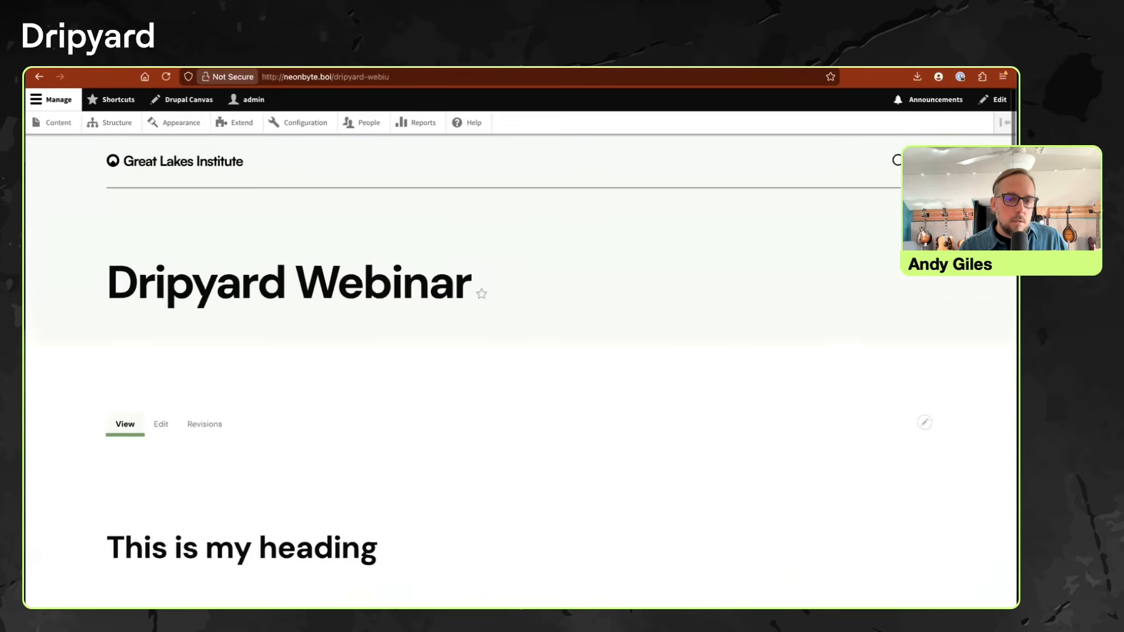
scroll(521, 374, "down", 5)
scroll(521, 398, "down", 8)
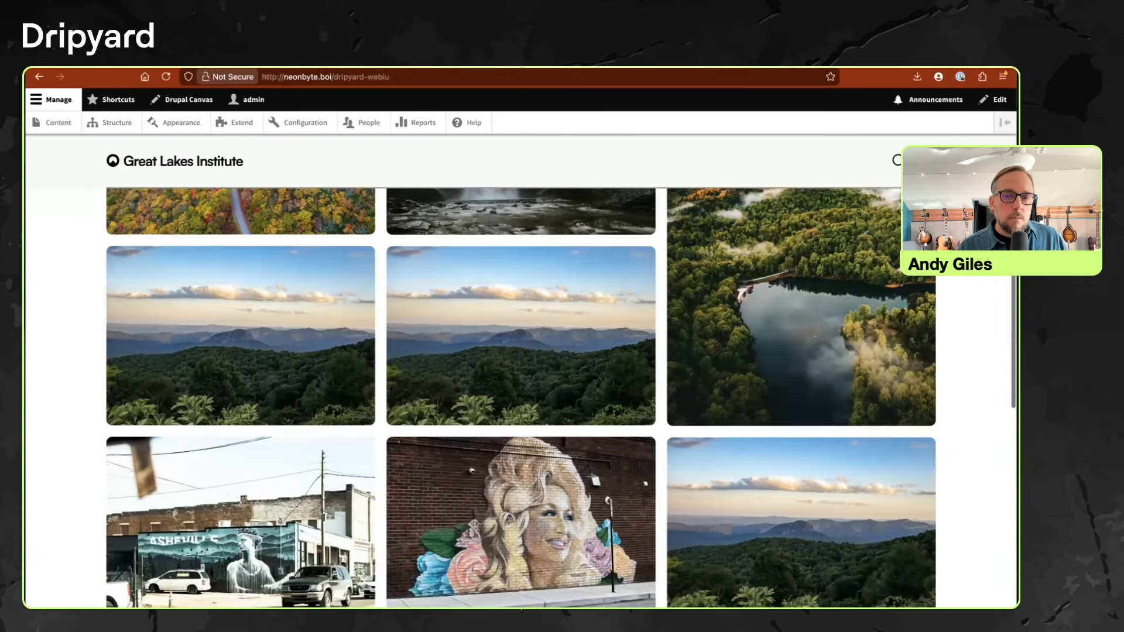
scroll(521, 398, "up", 5)
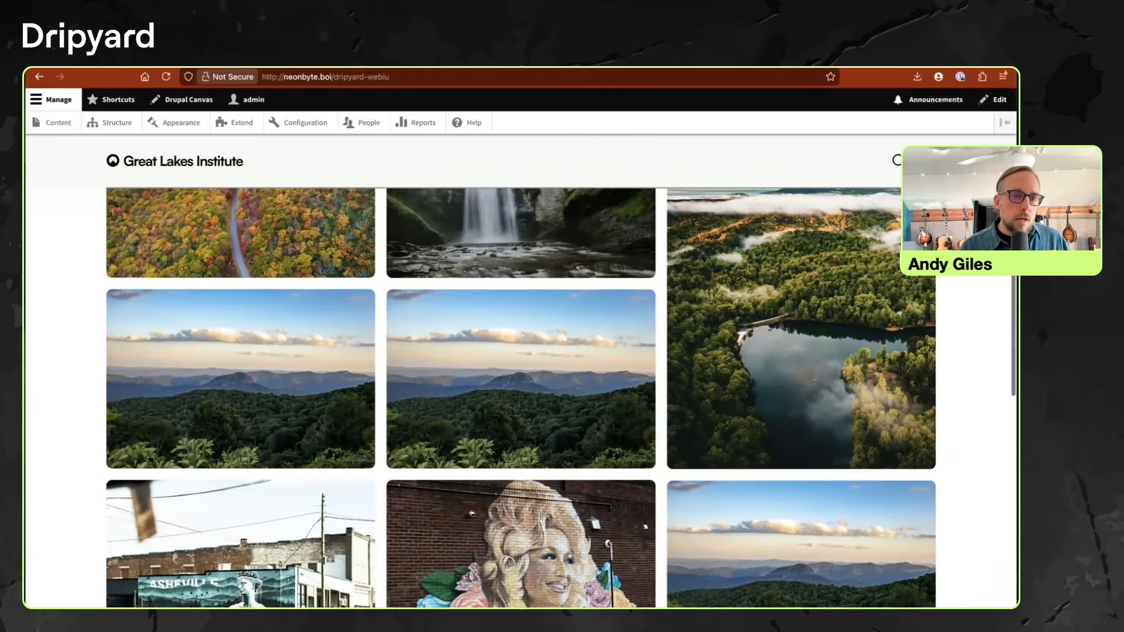
scroll(521, 398, "up", 5)
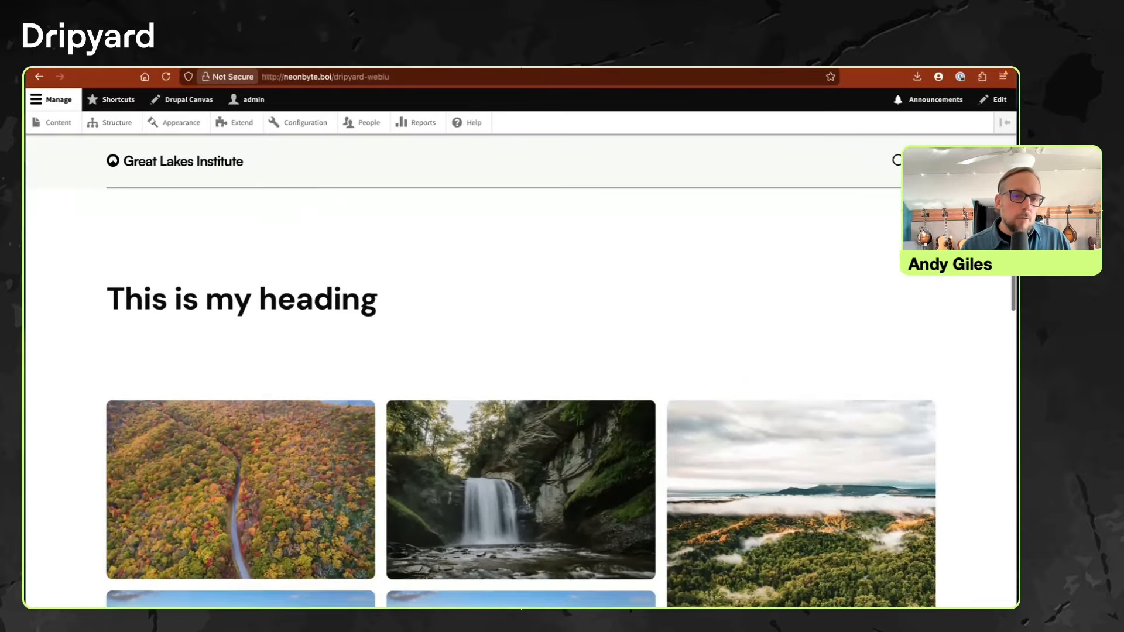
Look over the published page from its masonry image grid up to the Dripyard Webinar title.
scroll(521, 398, "up", 2)
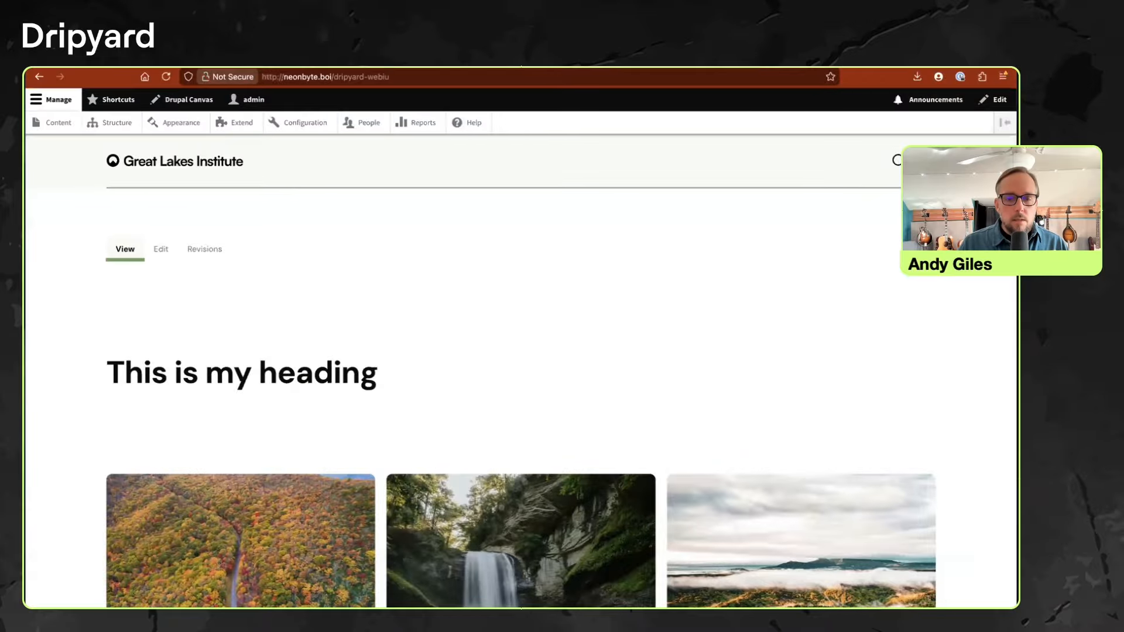
scroll(521, 421, "down", 1)
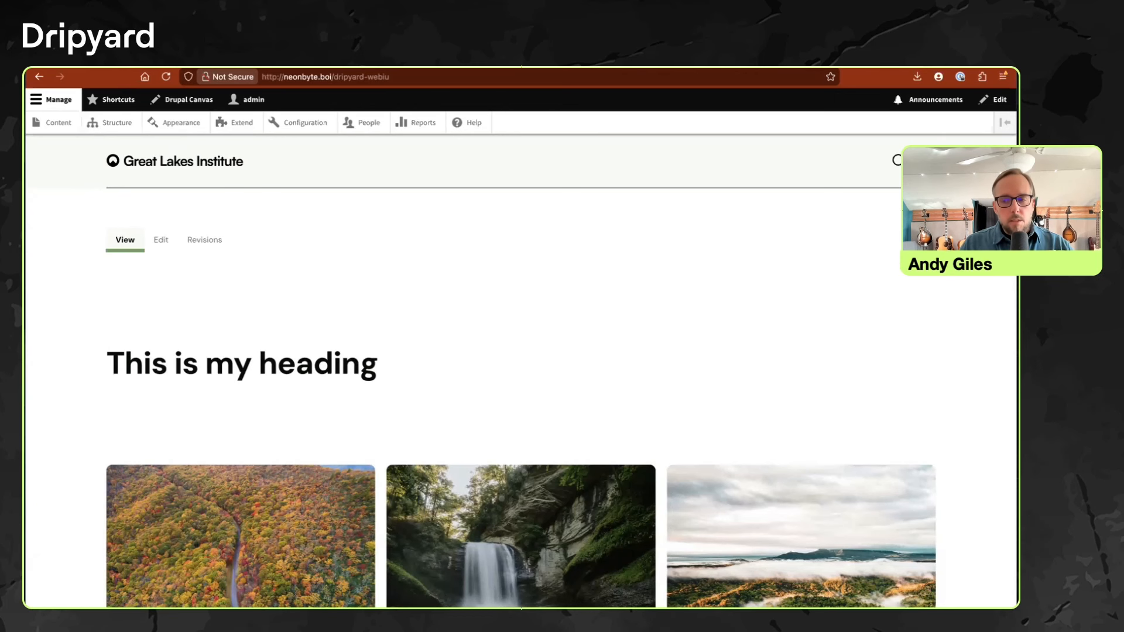
scroll(521, 409, "down", 2)
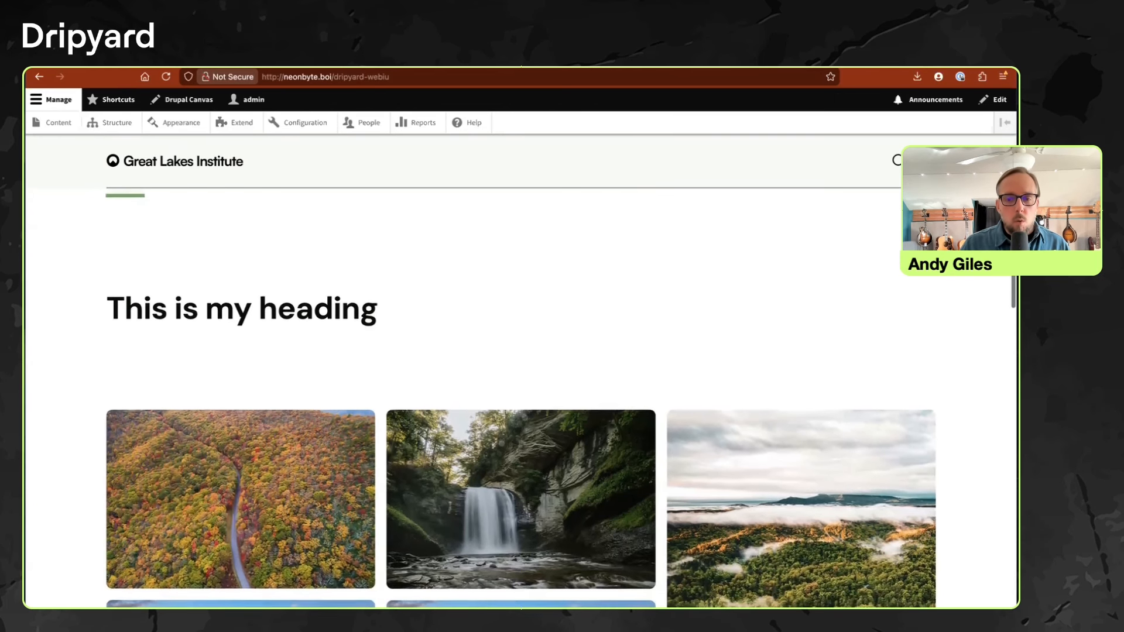
scroll(521, 399, "down", 8)
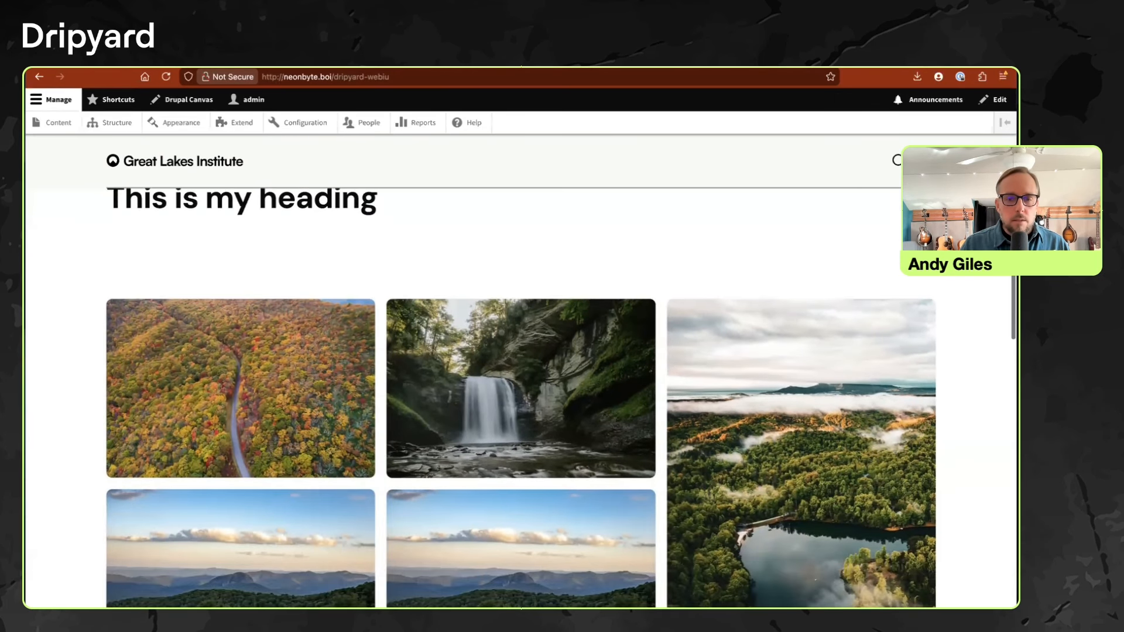
scroll(522, 398, "up", 10)
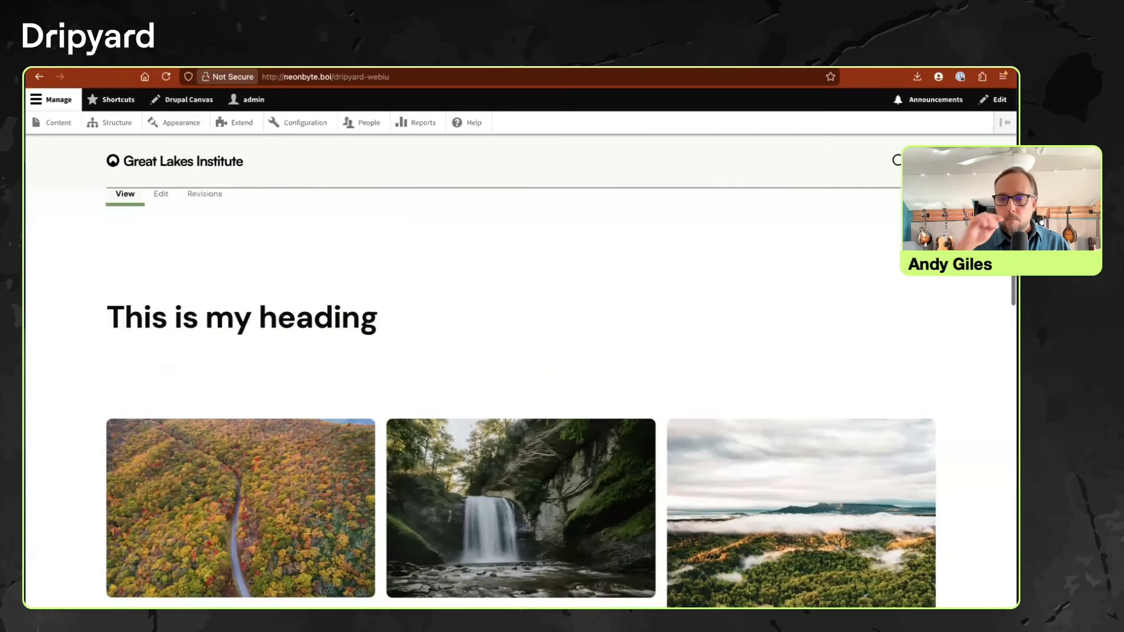
scroll(521, 398, "up", 6)
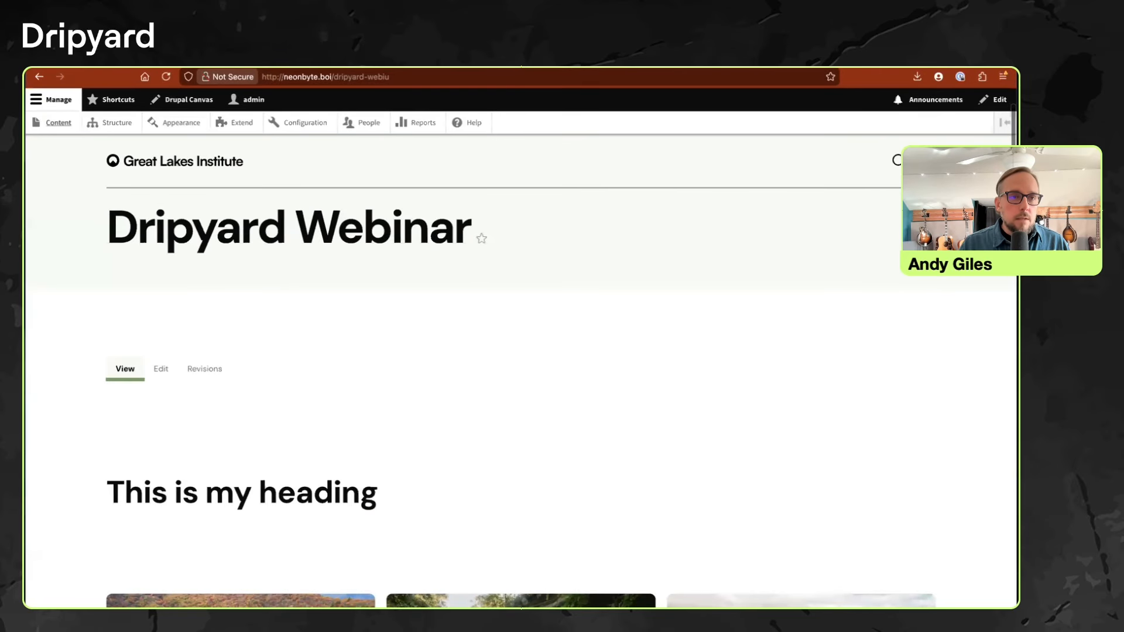
Open the Dripyard Webinar page for editing from the site's list of pages and delete its MasonryGrid component.
left_click(58, 123)
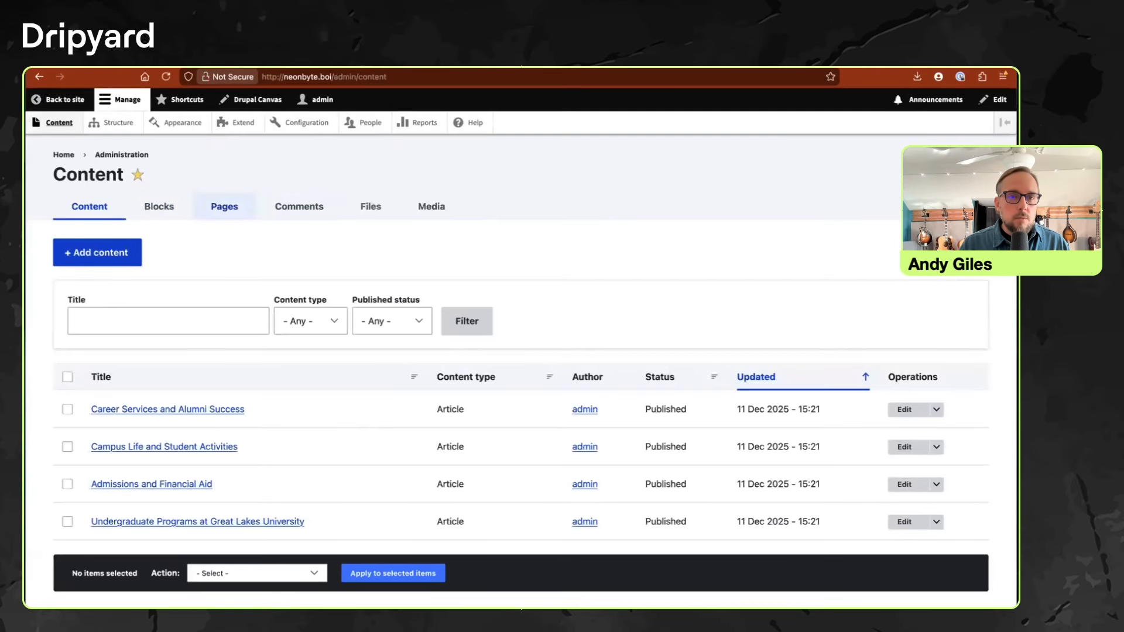
left_click(224, 206)
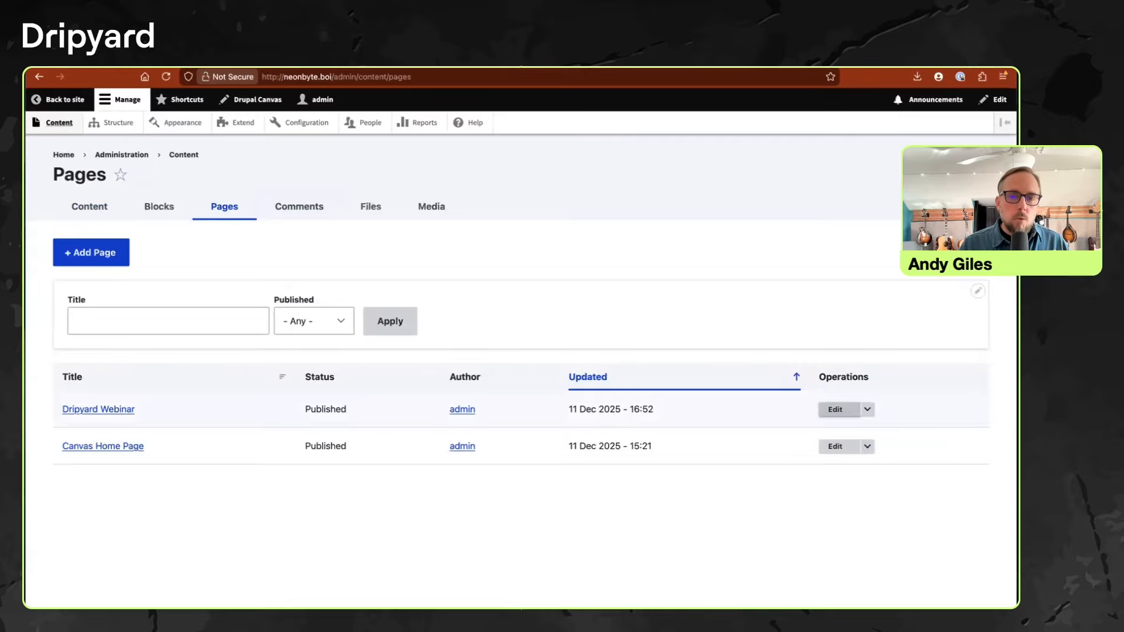
left_click(835, 409)
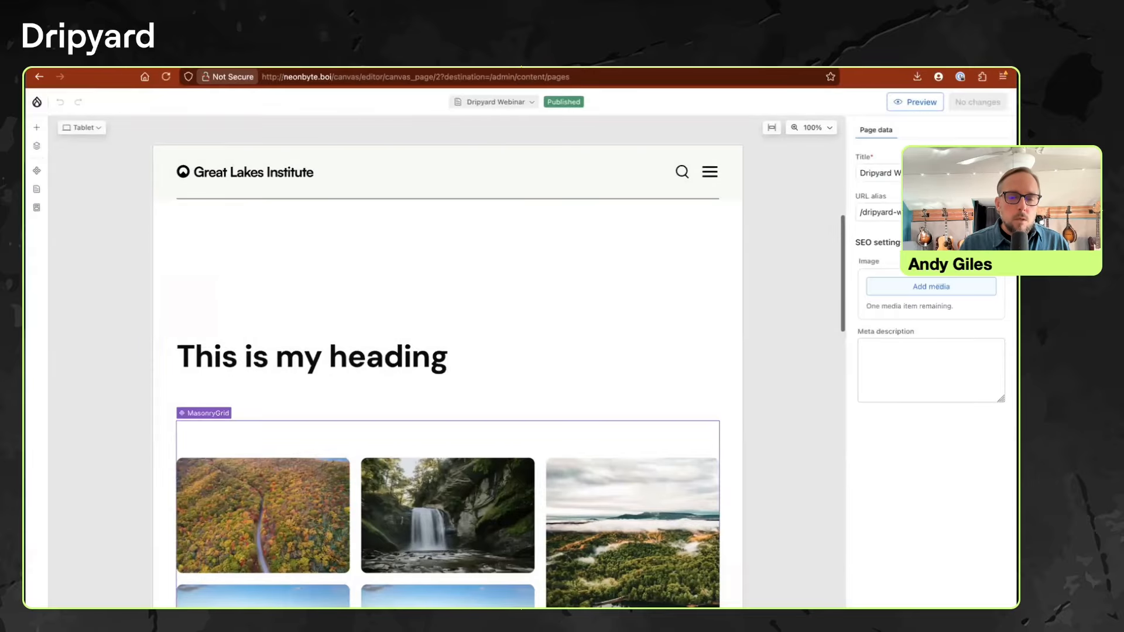
left_click(448, 495)
key("Delete")
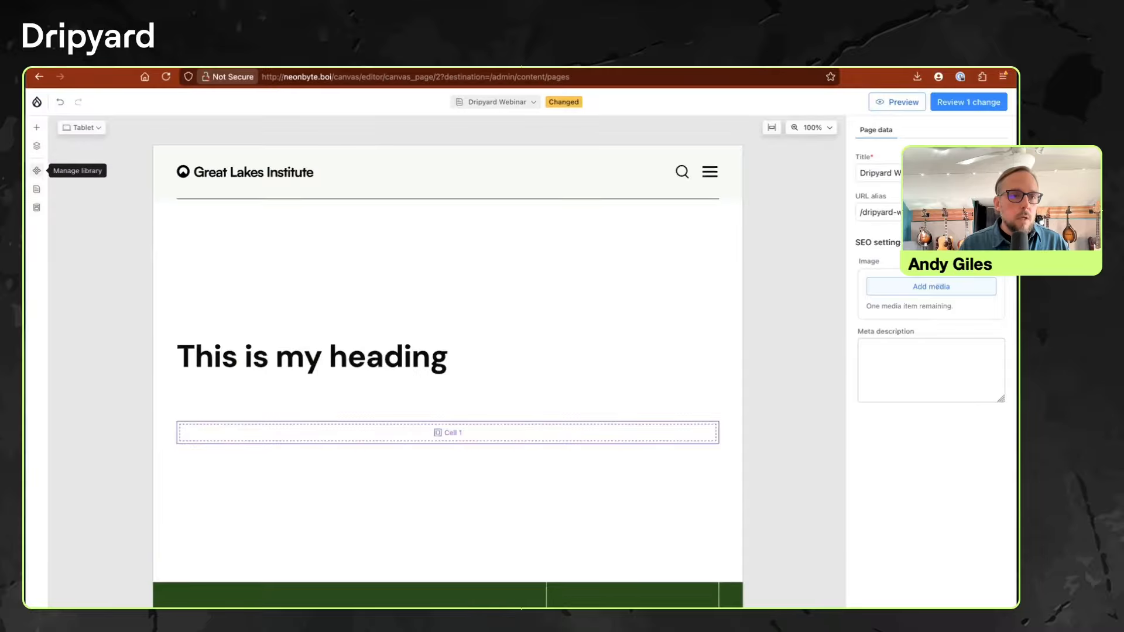
Open the DynamicMasonyGrid code component from the library and examine its JavaScript, including where useSWR is used.
left_click(36, 170)
left_click(159, 153)
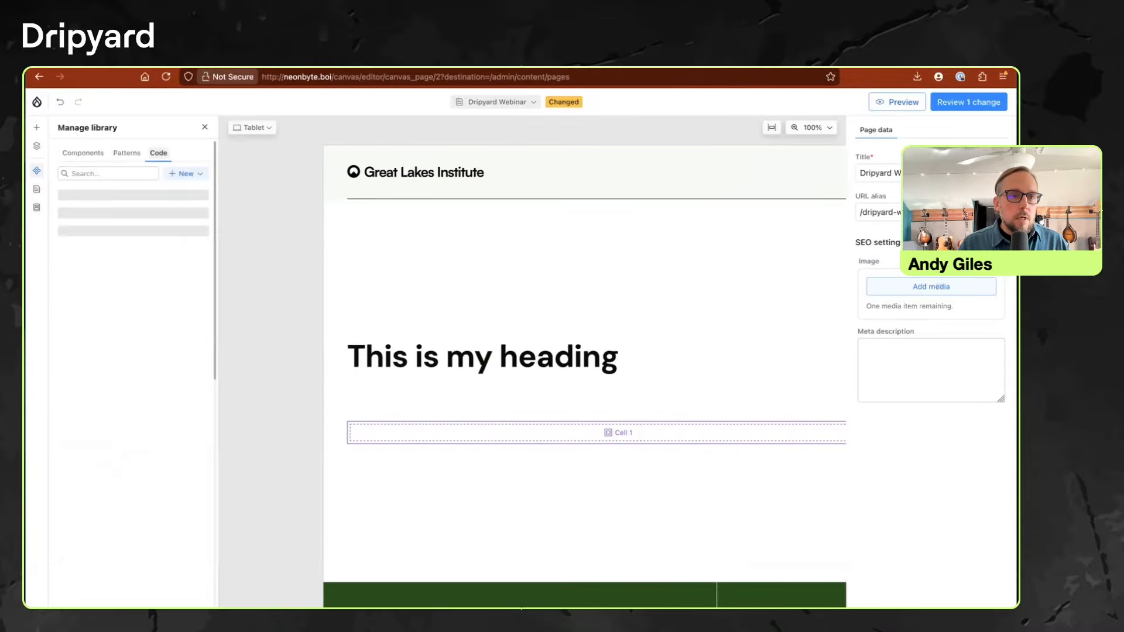
left_click(133, 200)
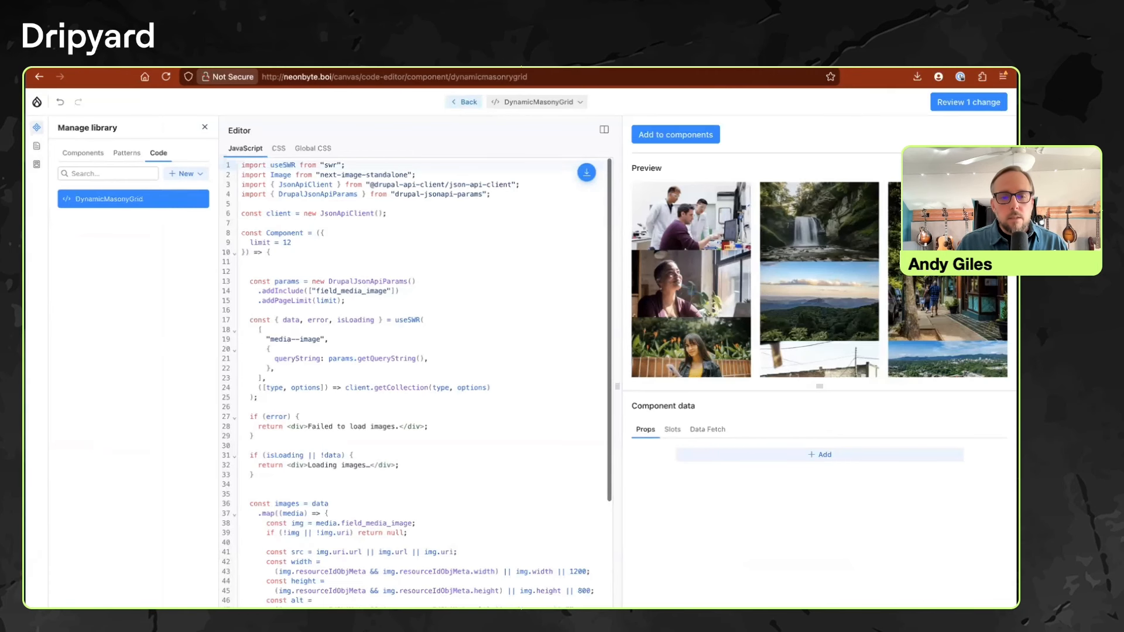
scroll(416, 381, "down", 1)
scroll(416, 382, "up", 1)
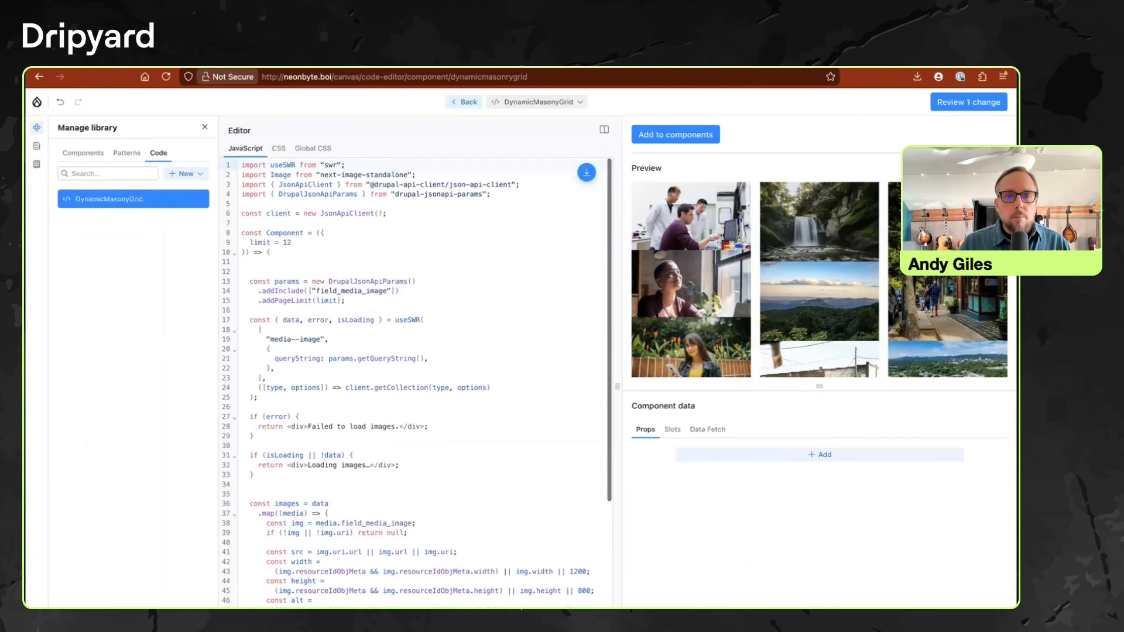
double_click(283, 165)
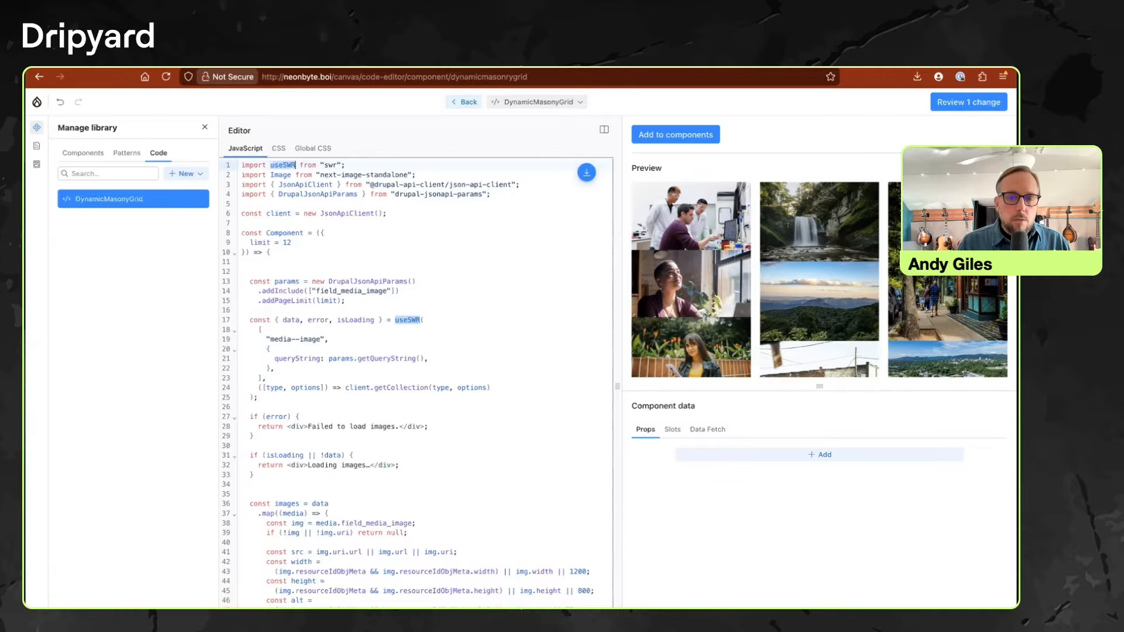
scroll(417, 379, "down", 1)
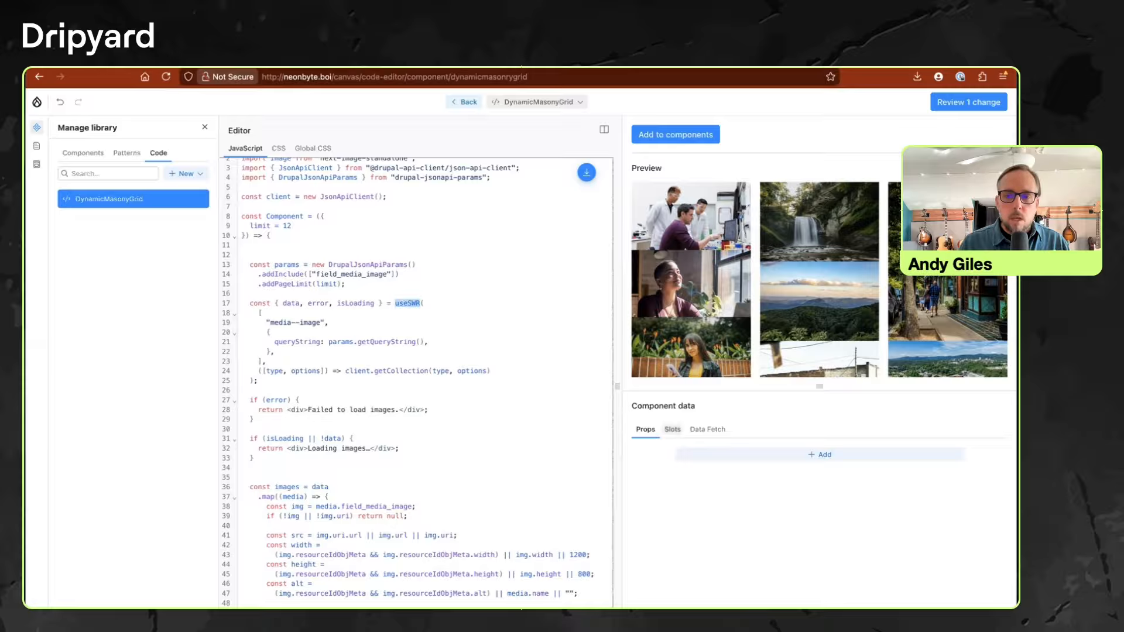
Inspect the component's fetched media--image data, expanding and collapsing item 0, and read the image-mapping and markup code.
left_click(708, 430)
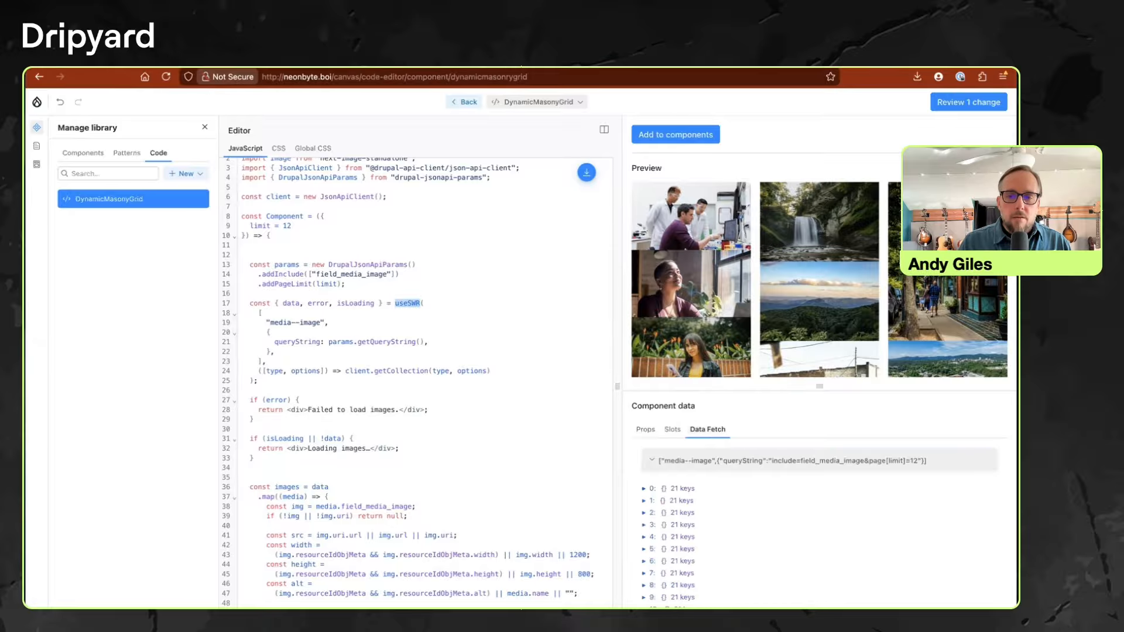
scroll(820, 525, "down", 1)
left_click(645, 482)
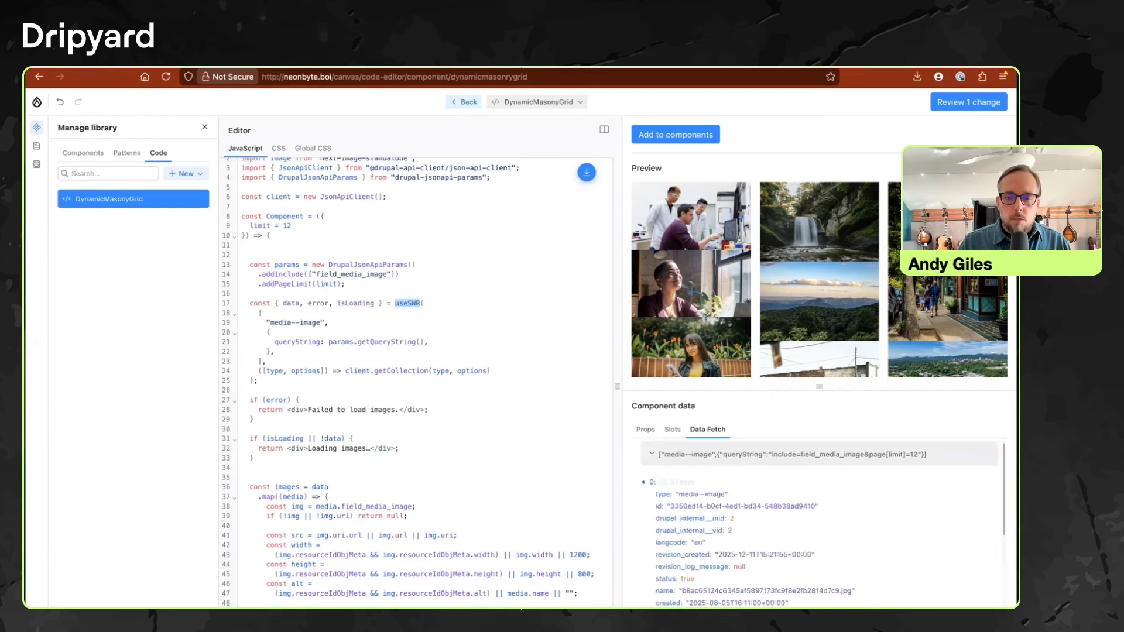
scroll(820, 524, "down", 2)
scroll(820, 525, "down", 2)
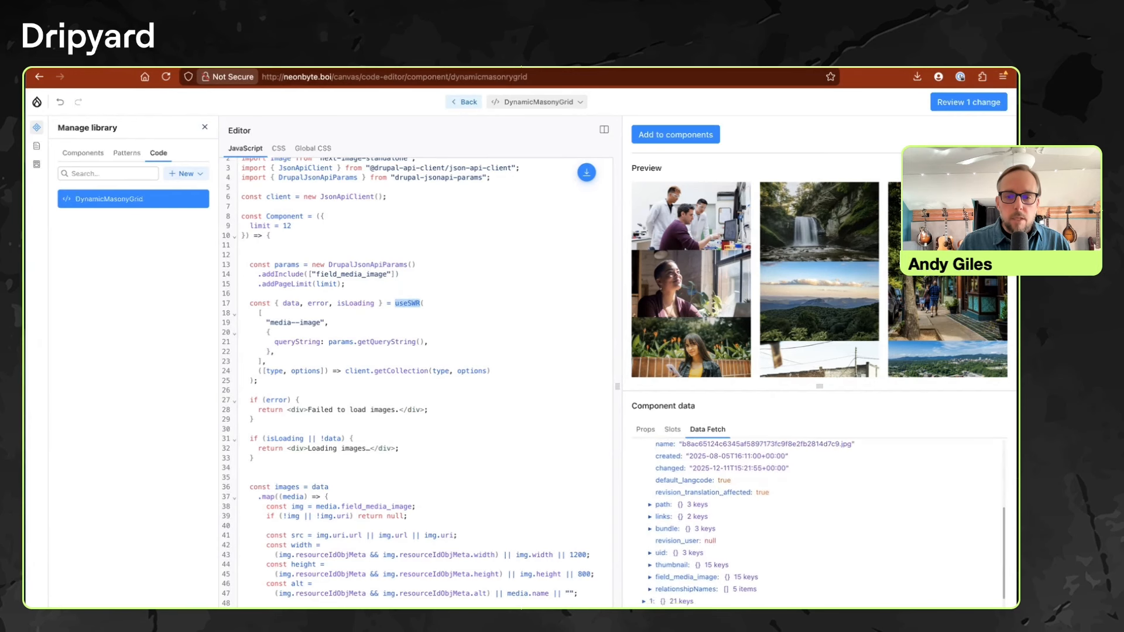
scroll(820, 525, "up", 5)
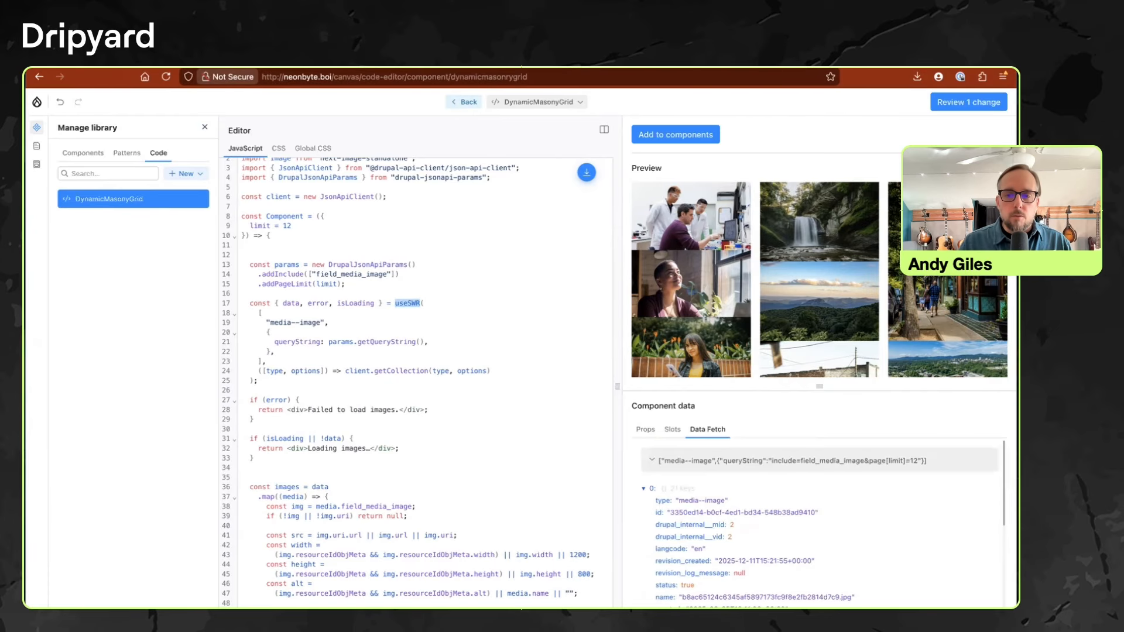
left_click(644, 488)
scroll(416, 380, "down", 7)
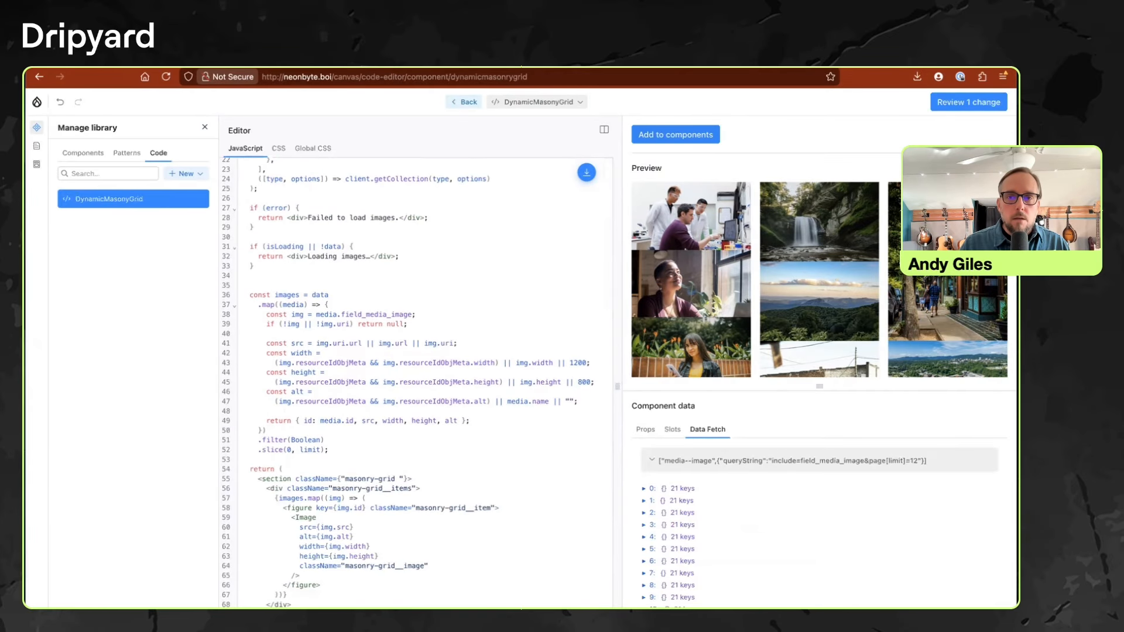
Add DynamicMasonyGrid to the available components and place it in Cell 1 below the heading on the Dripyard Webinar page.
left_click(675, 135)
left_click(583, 417)
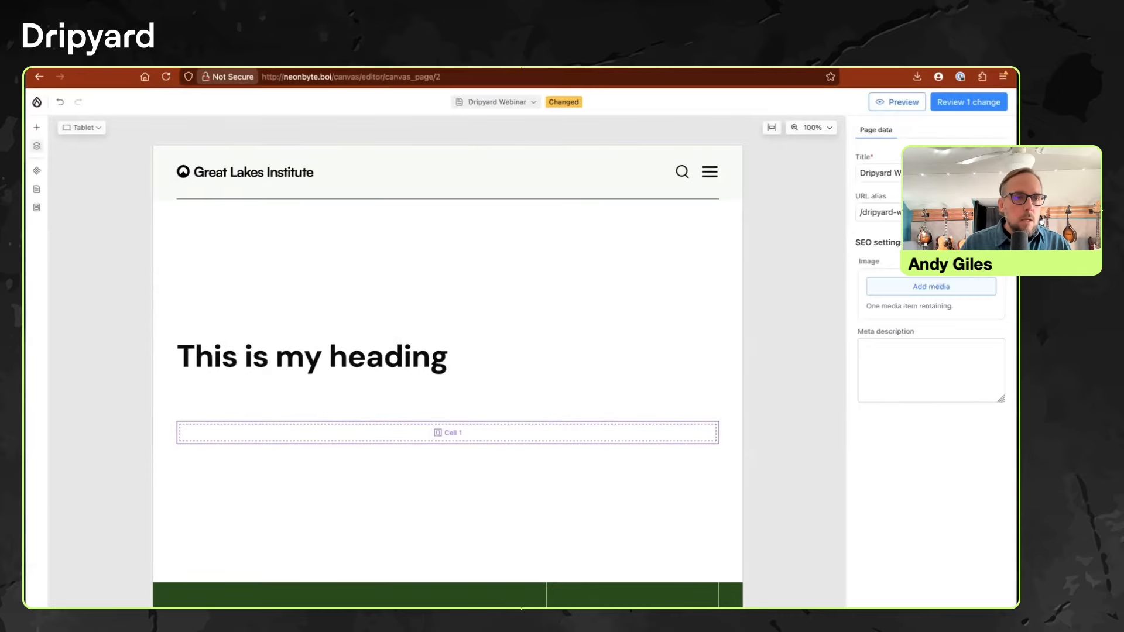
left_click(37, 146)
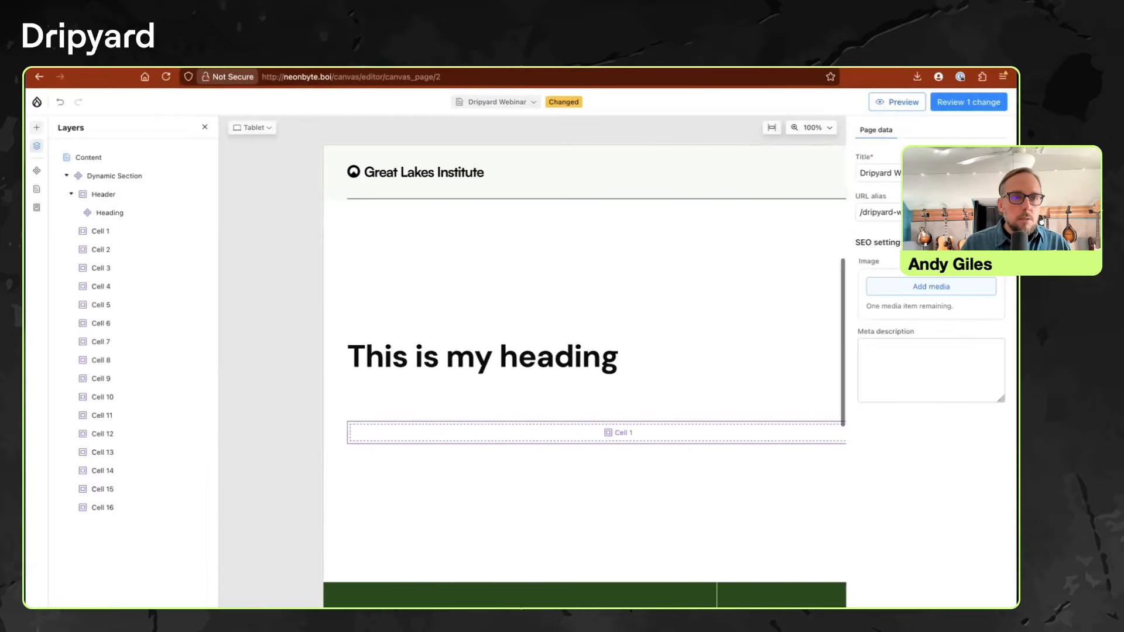
left_click(37, 128)
scroll(128, 420, "down", 6)
scroll(134, 498, "down", 5)
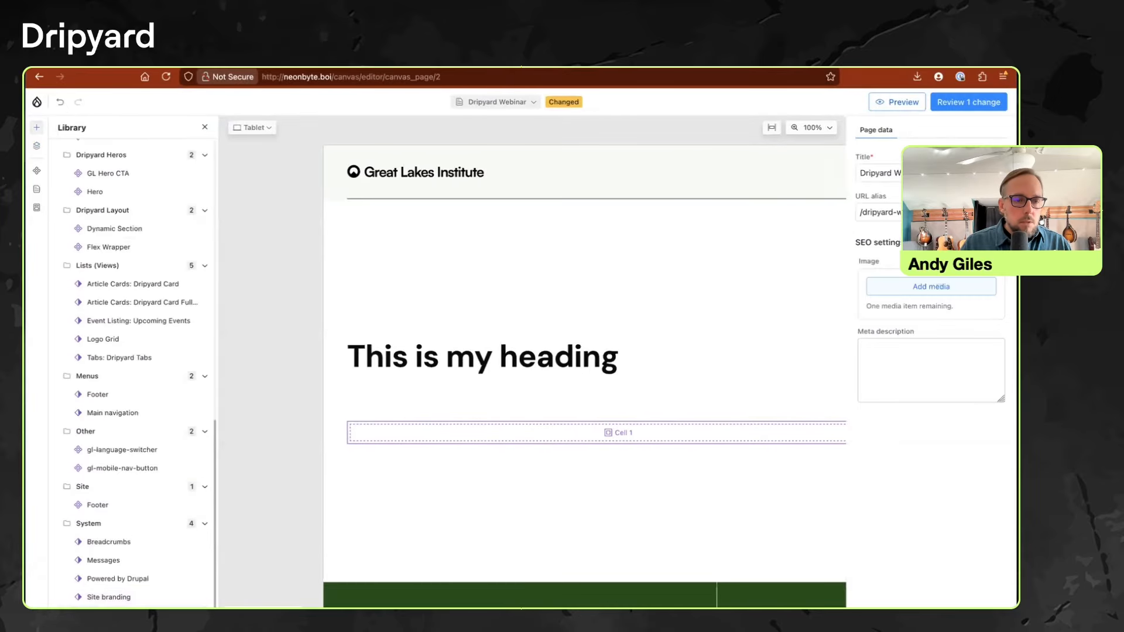
left_click_drag(560, 432, 585, 495)
Review the unpublished changes, select all of them and publish the page with the dynamic grid.
left_click(968, 102)
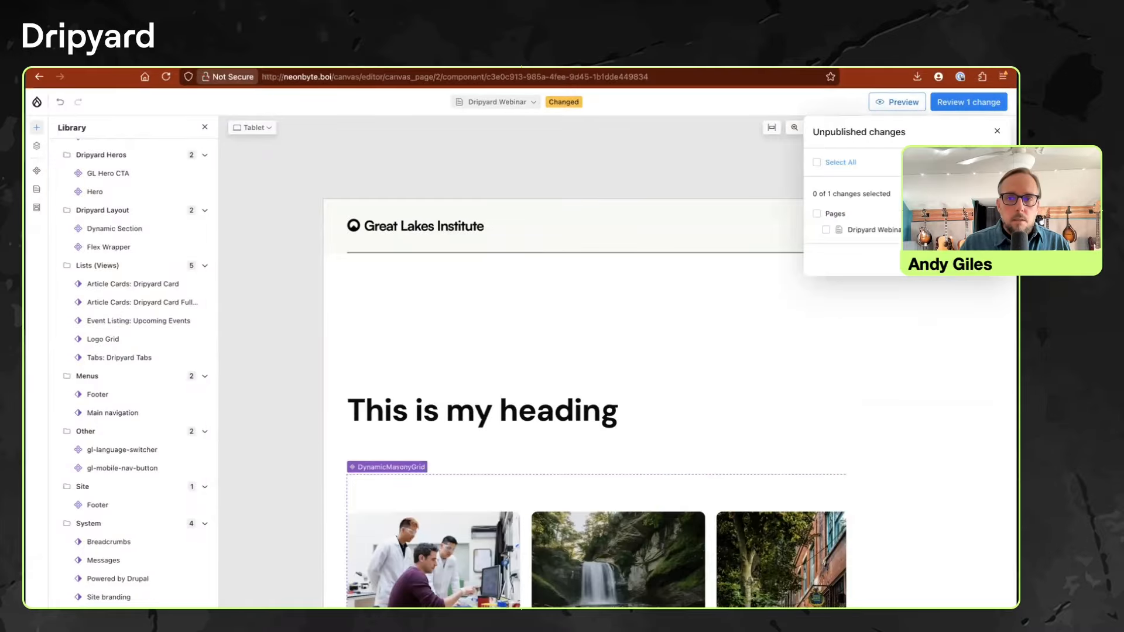
left_click(817, 162)
left_click(967, 162)
Leave the editor, open the published Dripyard Webinar page from the pages list and examine its dynamic masonry image grid.
left_click(37, 102)
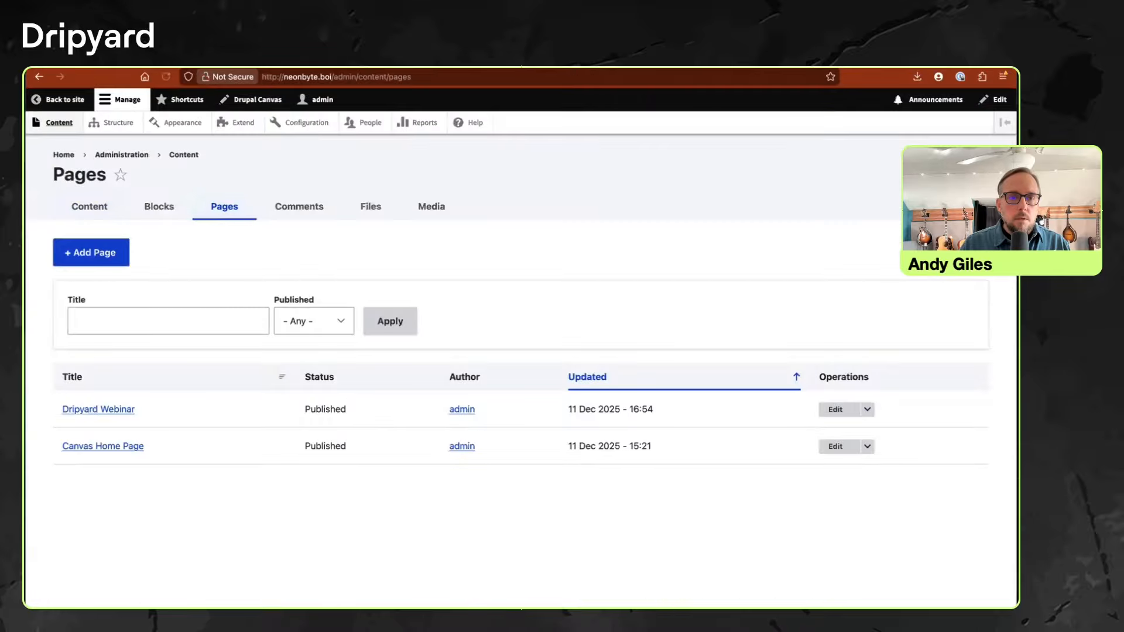
left_click(98, 410)
scroll(521, 380, "down", 7)
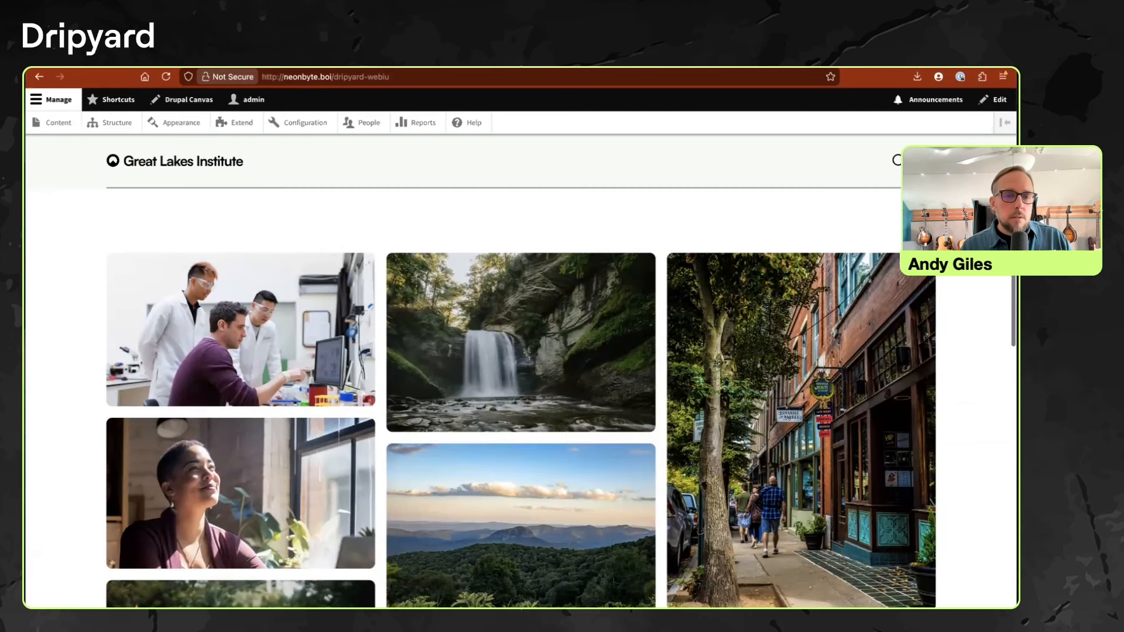
scroll(521, 410, "down", 2)
scroll(521, 410, "down", 1)
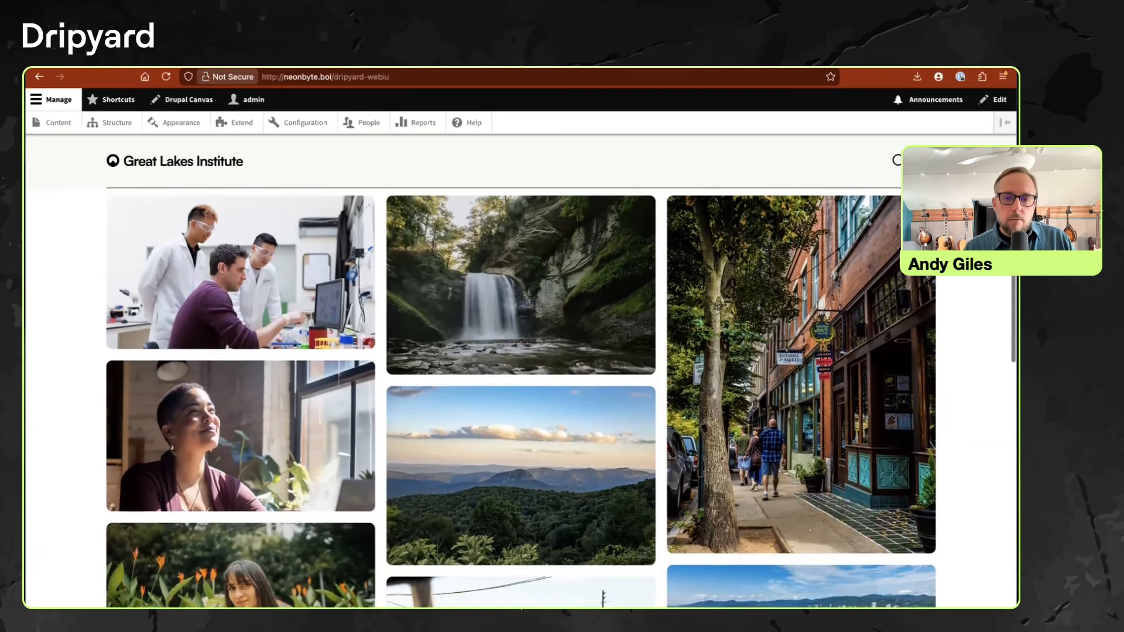
scroll(522, 398, "down", 4)
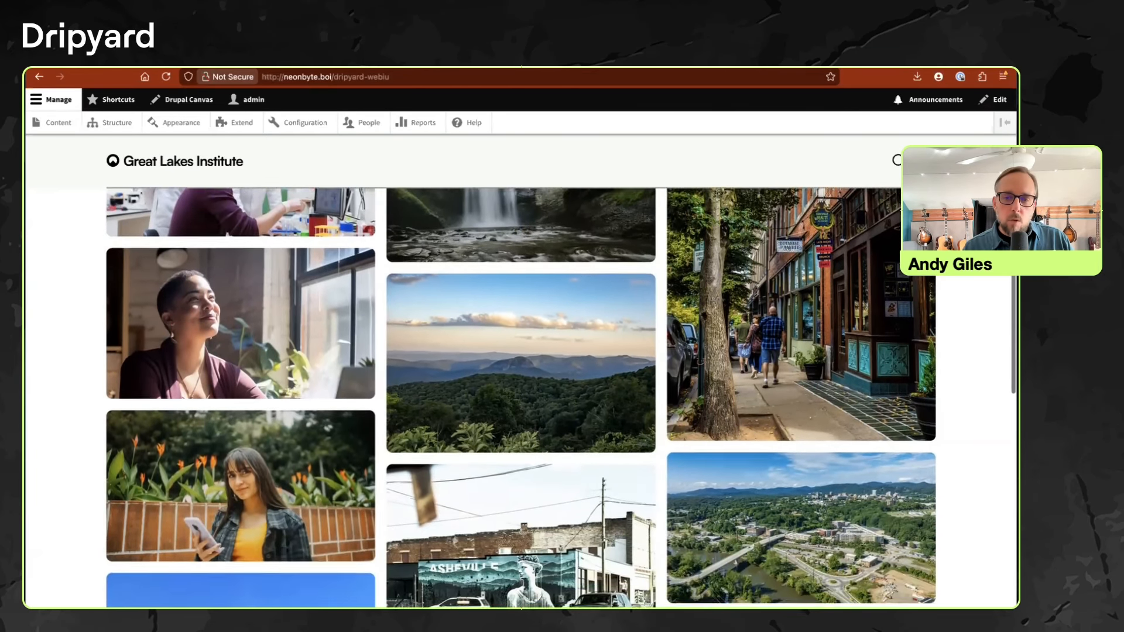
scroll(521, 398, "up", 4)
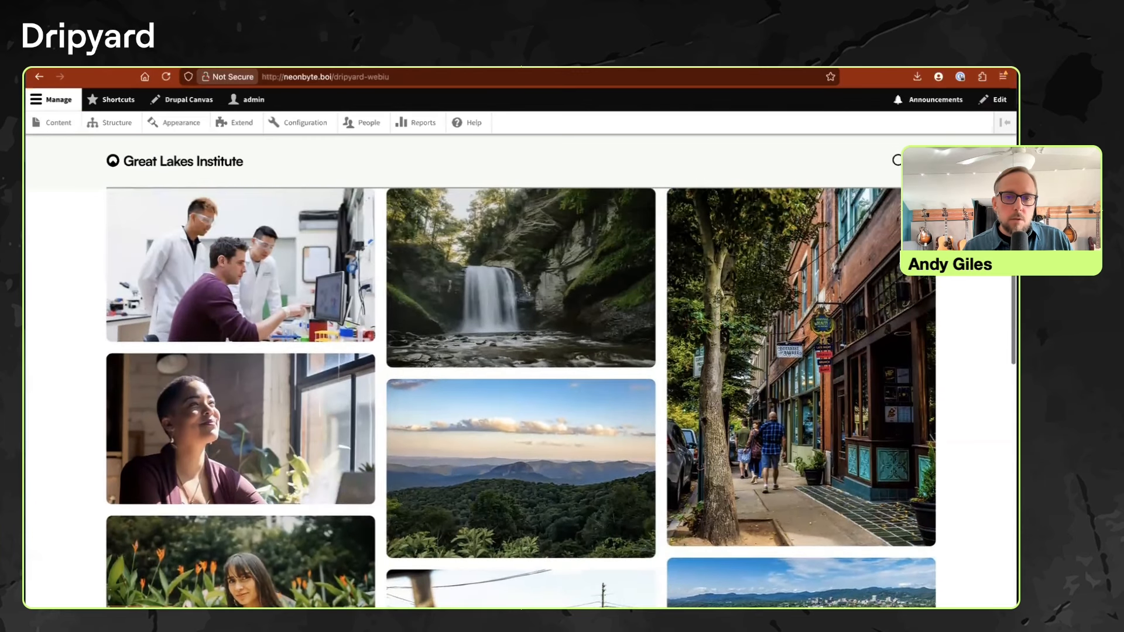
scroll(521, 398, "up", 2)
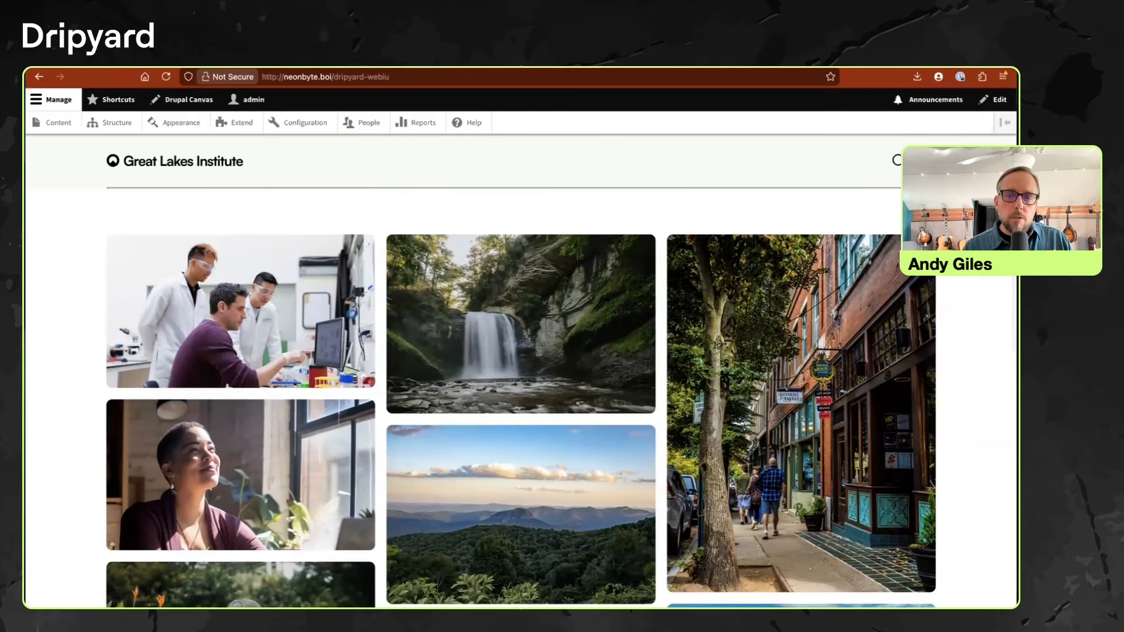
scroll(521, 398, "down", 1)
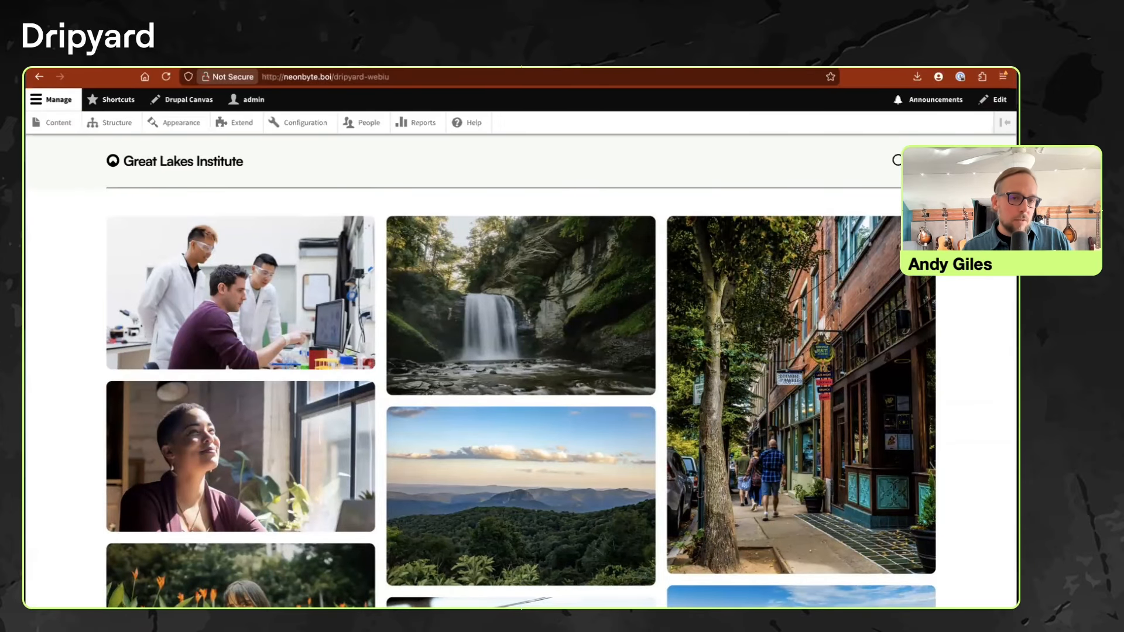
scroll(521, 398, "down", 1)
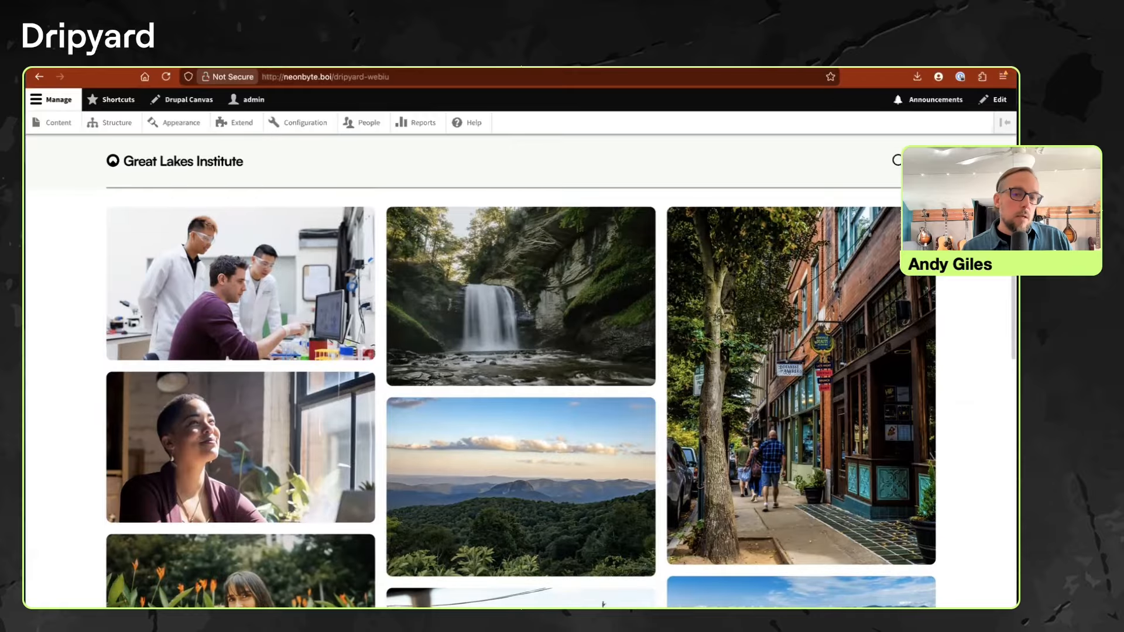